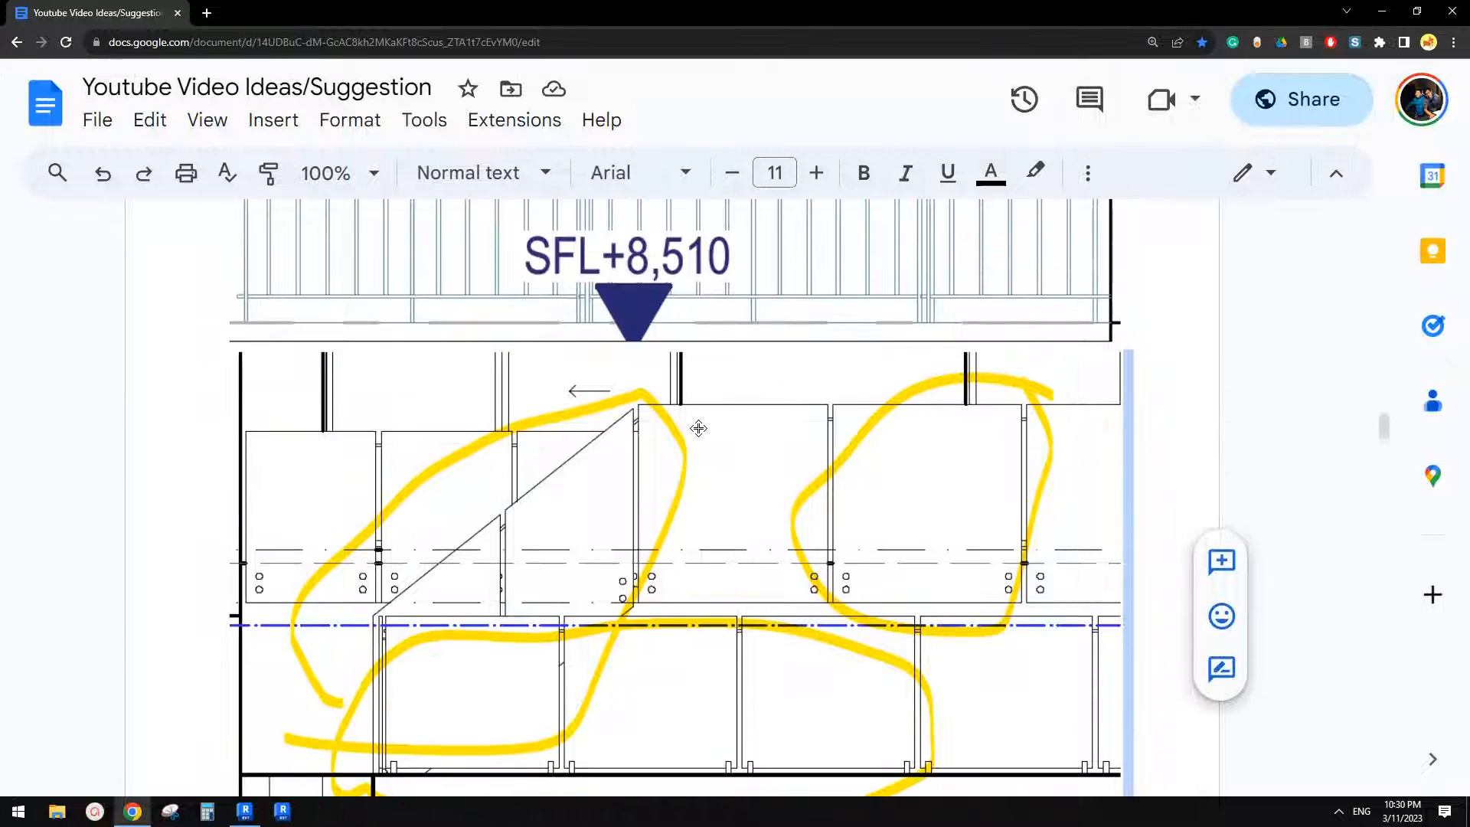
Step: Review the balustrade reference drawing, switch to Revit and create a new project from the Architectural Template
{"action": "scroll", "coordinate": [712, 414], "scroll_direction": "down", "scroll_amount": 1}
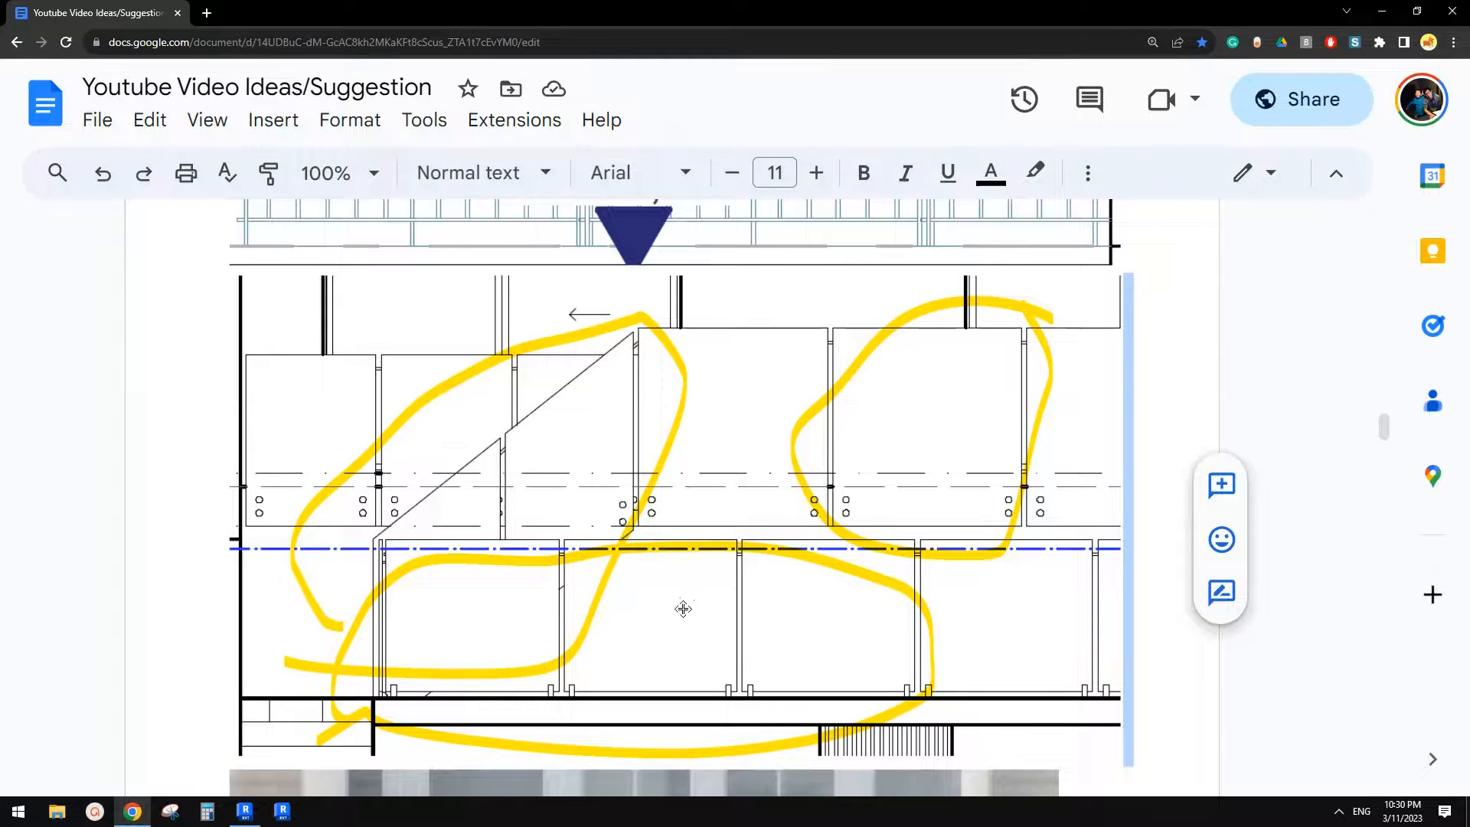
{"action": "scroll", "coordinate": [712, 609], "scroll_direction": "down", "scroll_amount": 1}
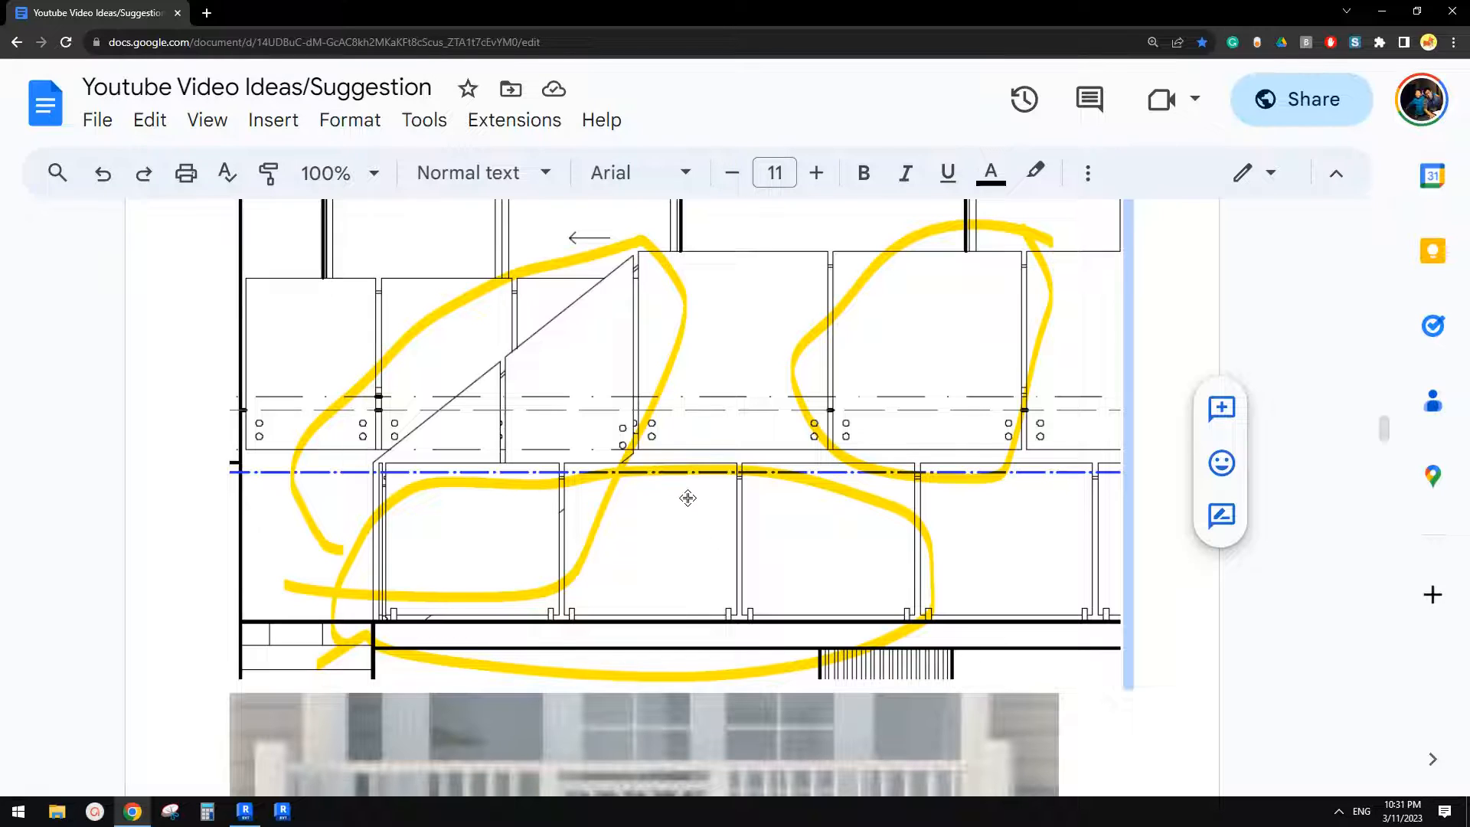
{"action": "left_click", "coordinate": [245, 810]}
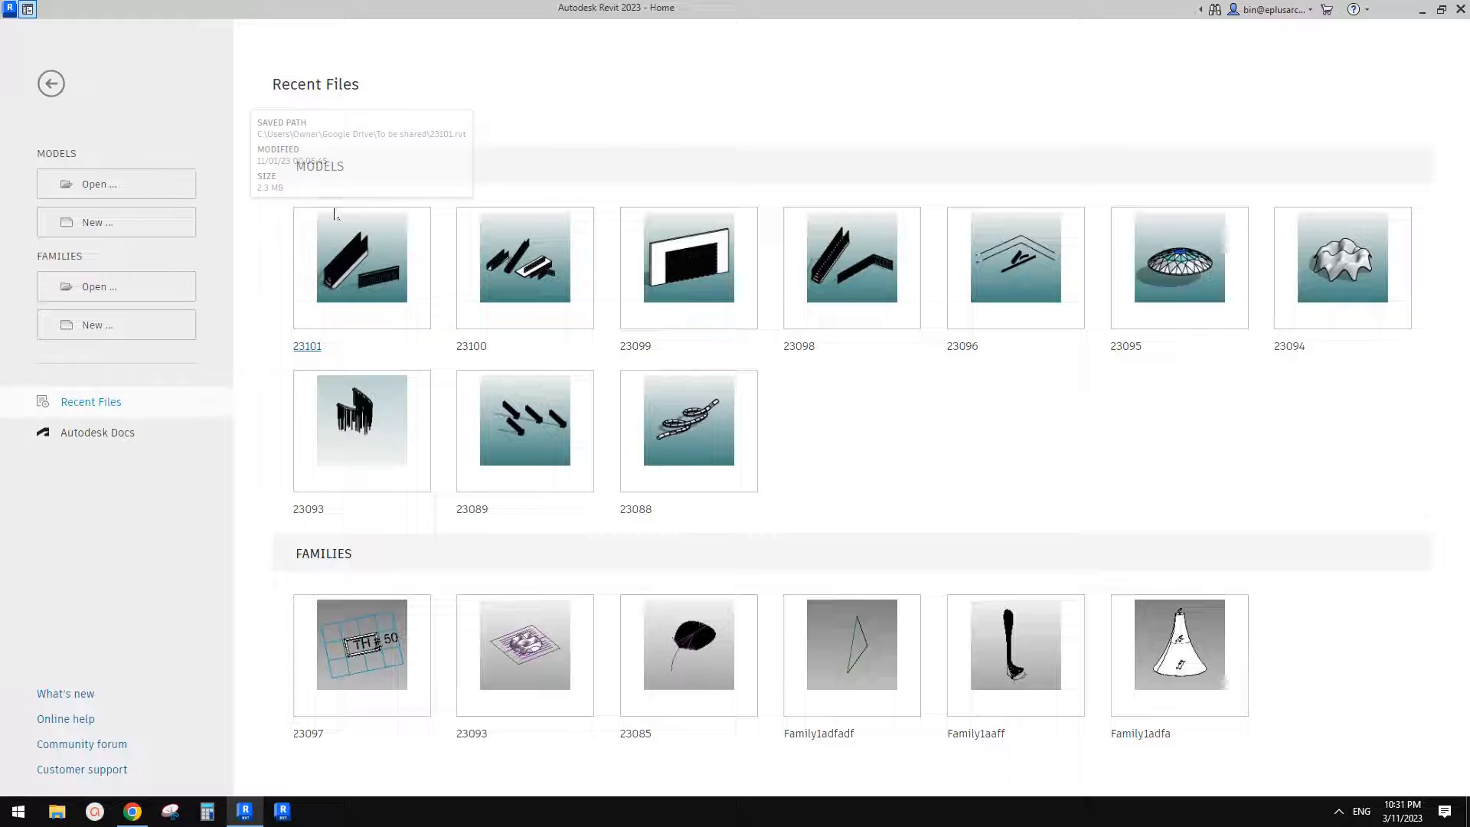
{"action": "left_click", "coordinate": [105, 222]}
{"action": "left_click", "coordinate": [702, 243]}
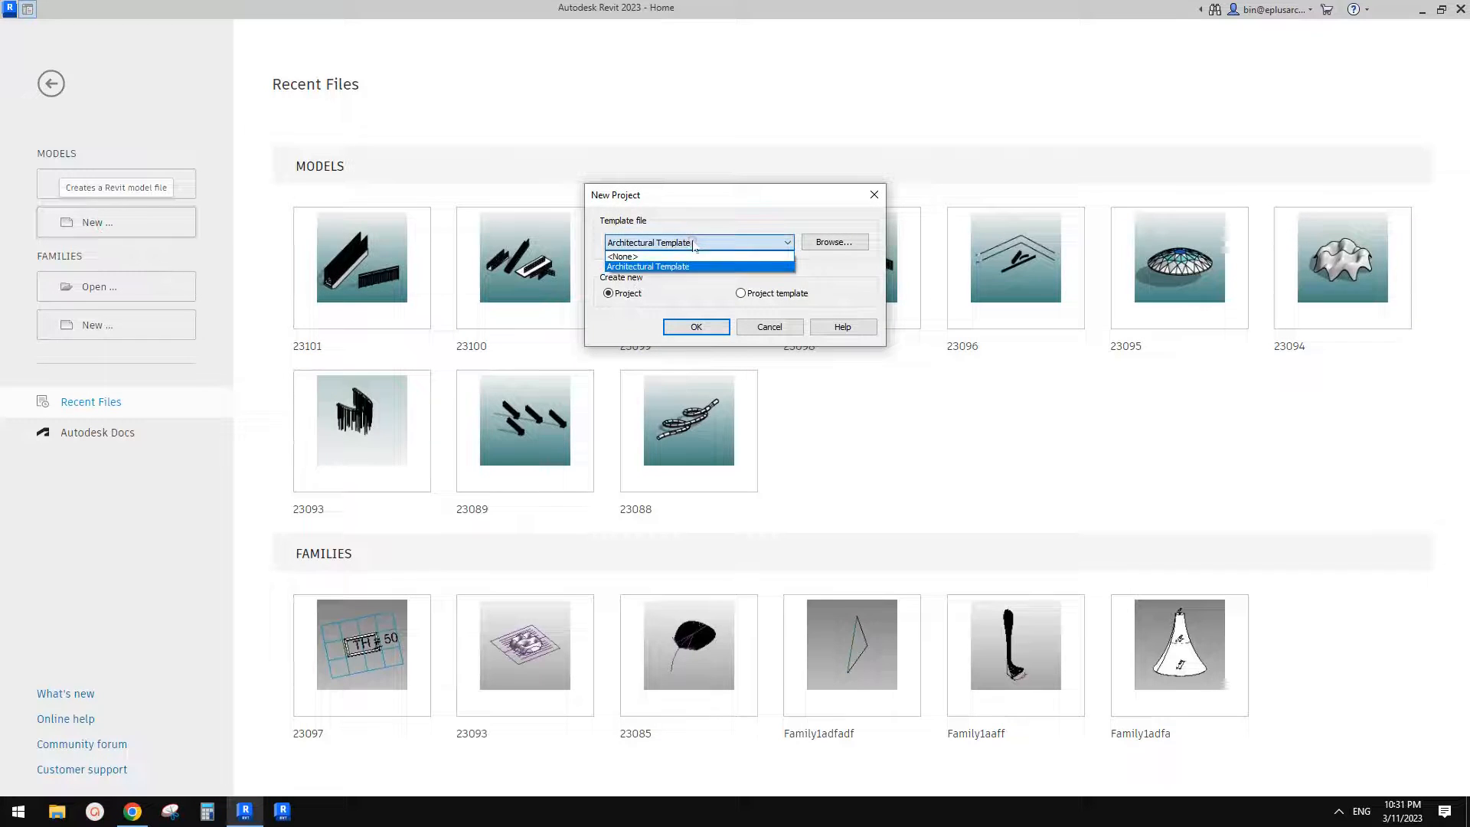
{"action": "left_click", "coordinate": [698, 256]}
{"action": "left_click", "coordinate": [705, 328]}
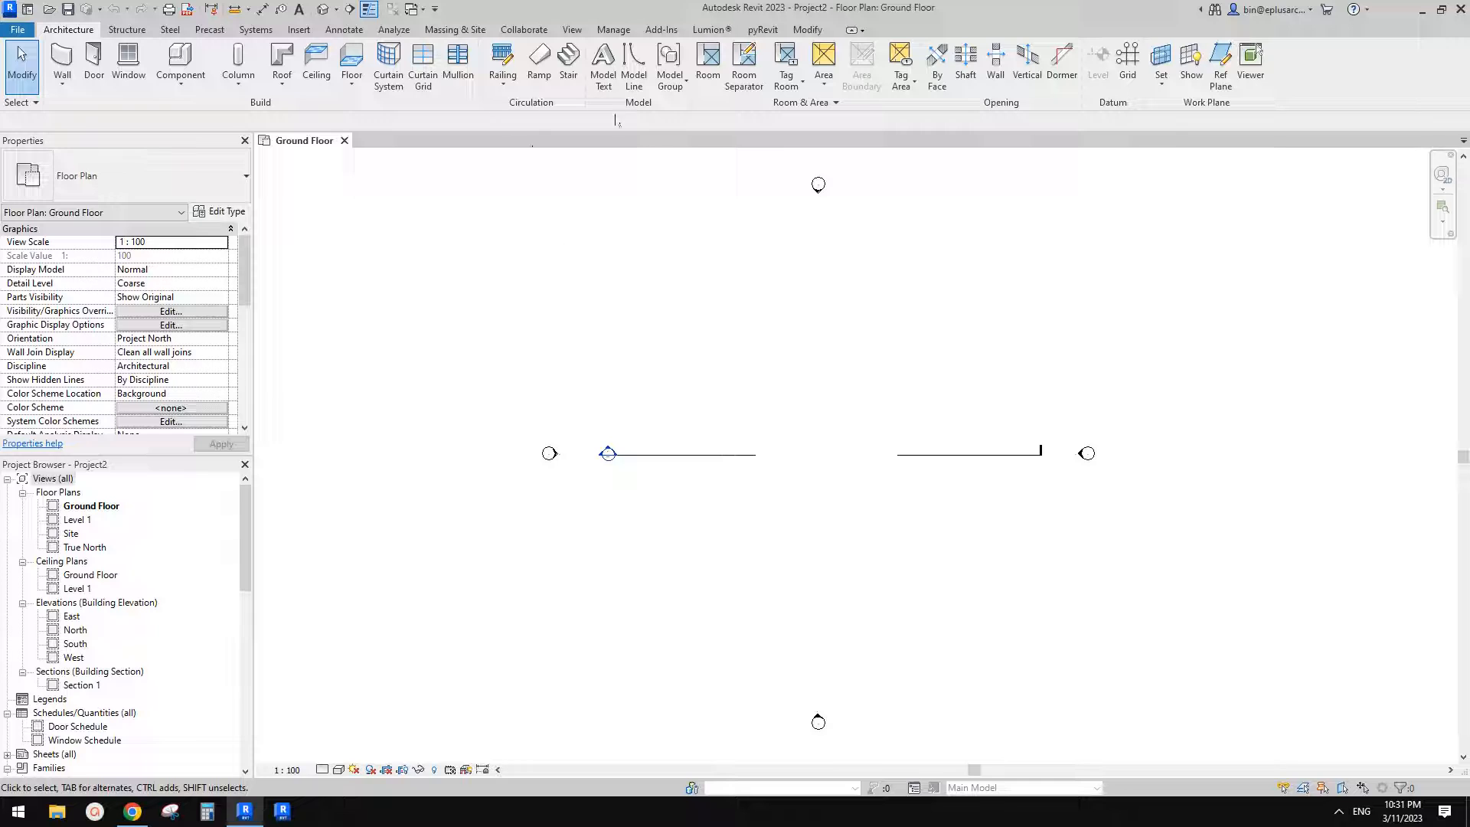
Step: Sketch a straight horizontal railing path 14000 mm long on the Ground Floor plan and finish the railing
{"action": "left_click", "coordinate": [503, 61]}
{"action": "key", "text": "Escape"}
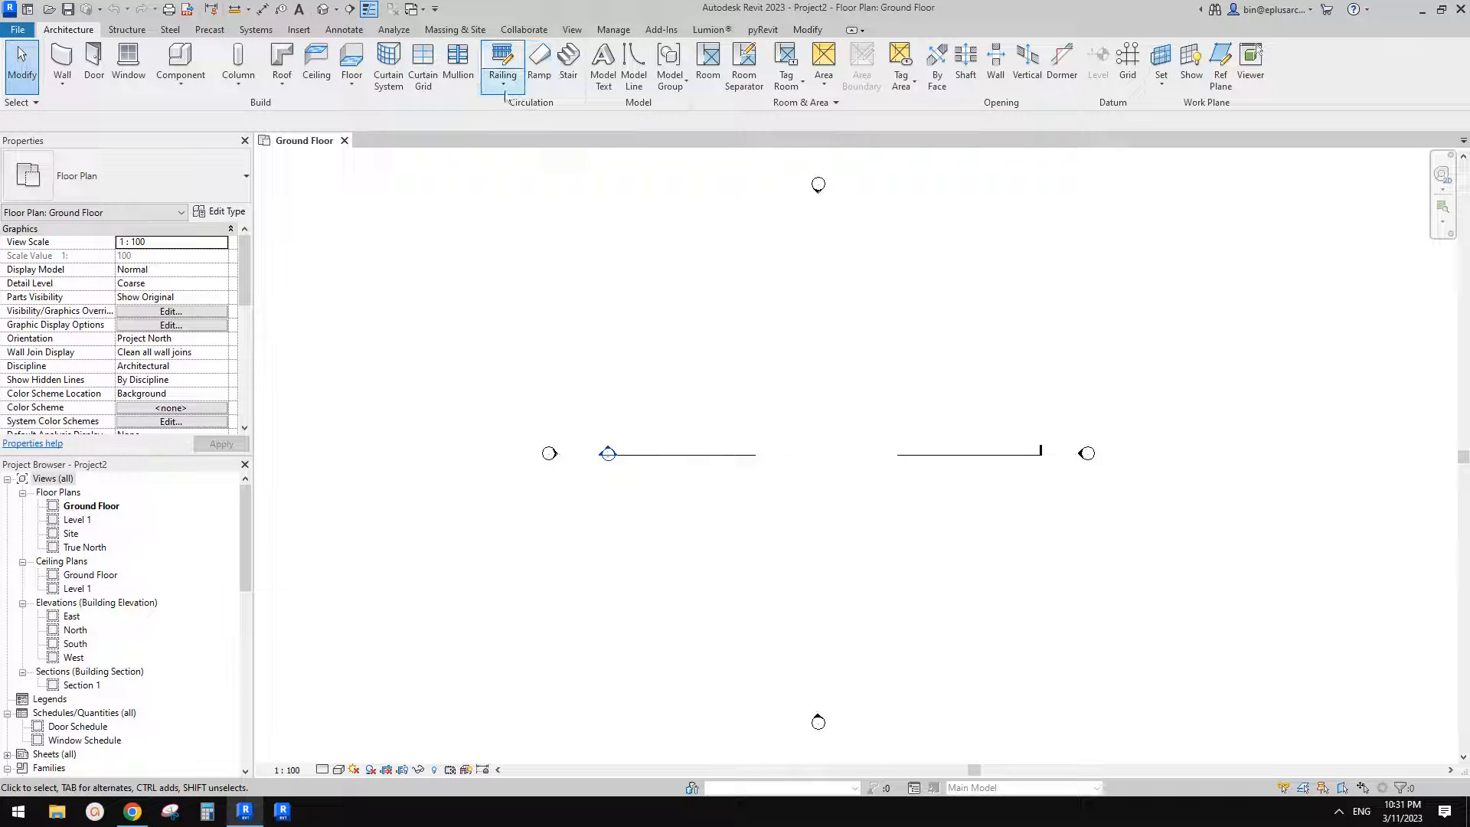
{"action": "left_click", "coordinate": [503, 65]}
{"action": "left_click", "coordinate": [729, 381]}
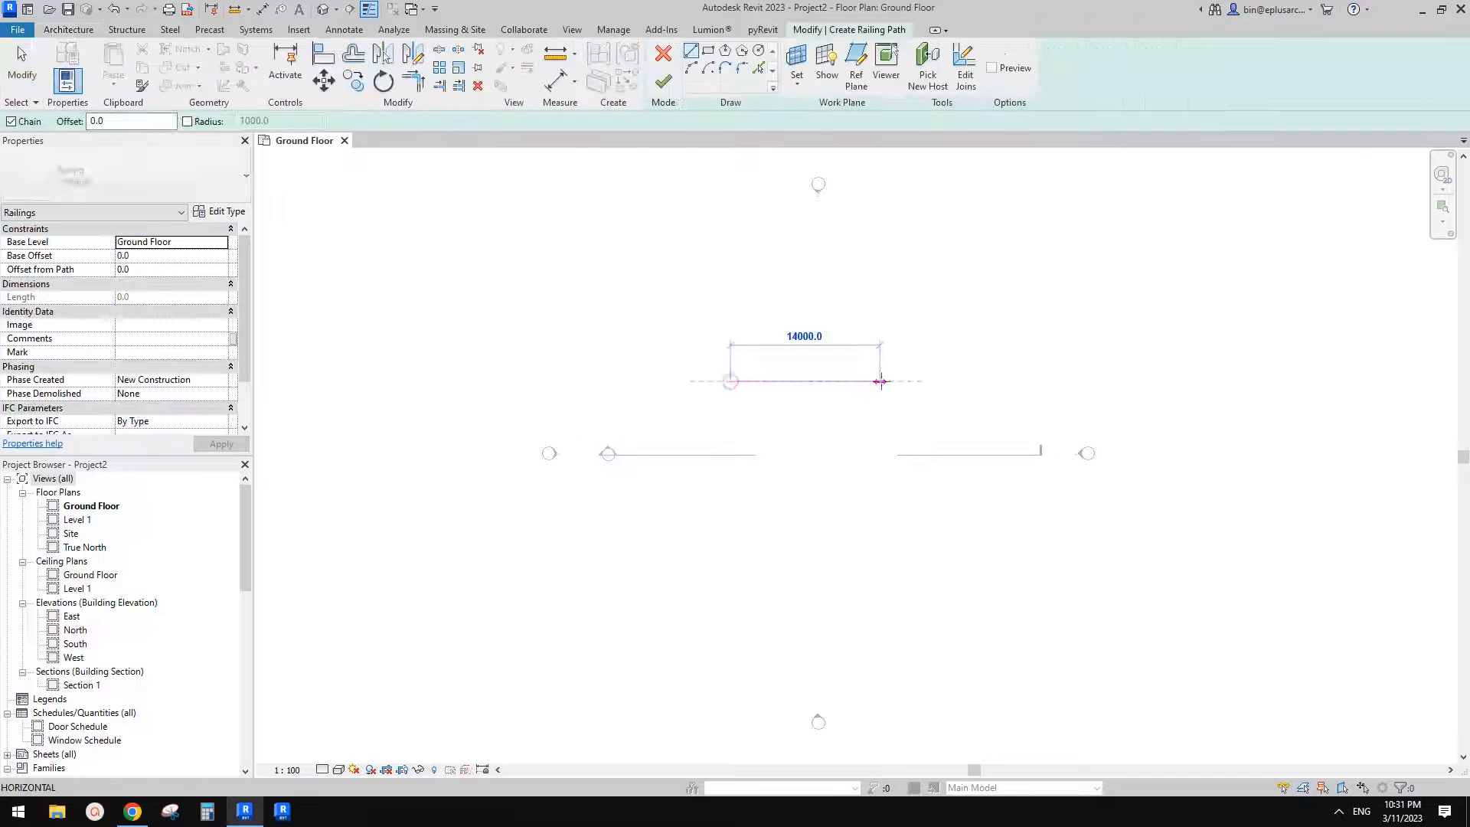
{"action": "left_click", "coordinate": [880, 381]}
{"action": "left_click", "coordinate": [663, 80]}
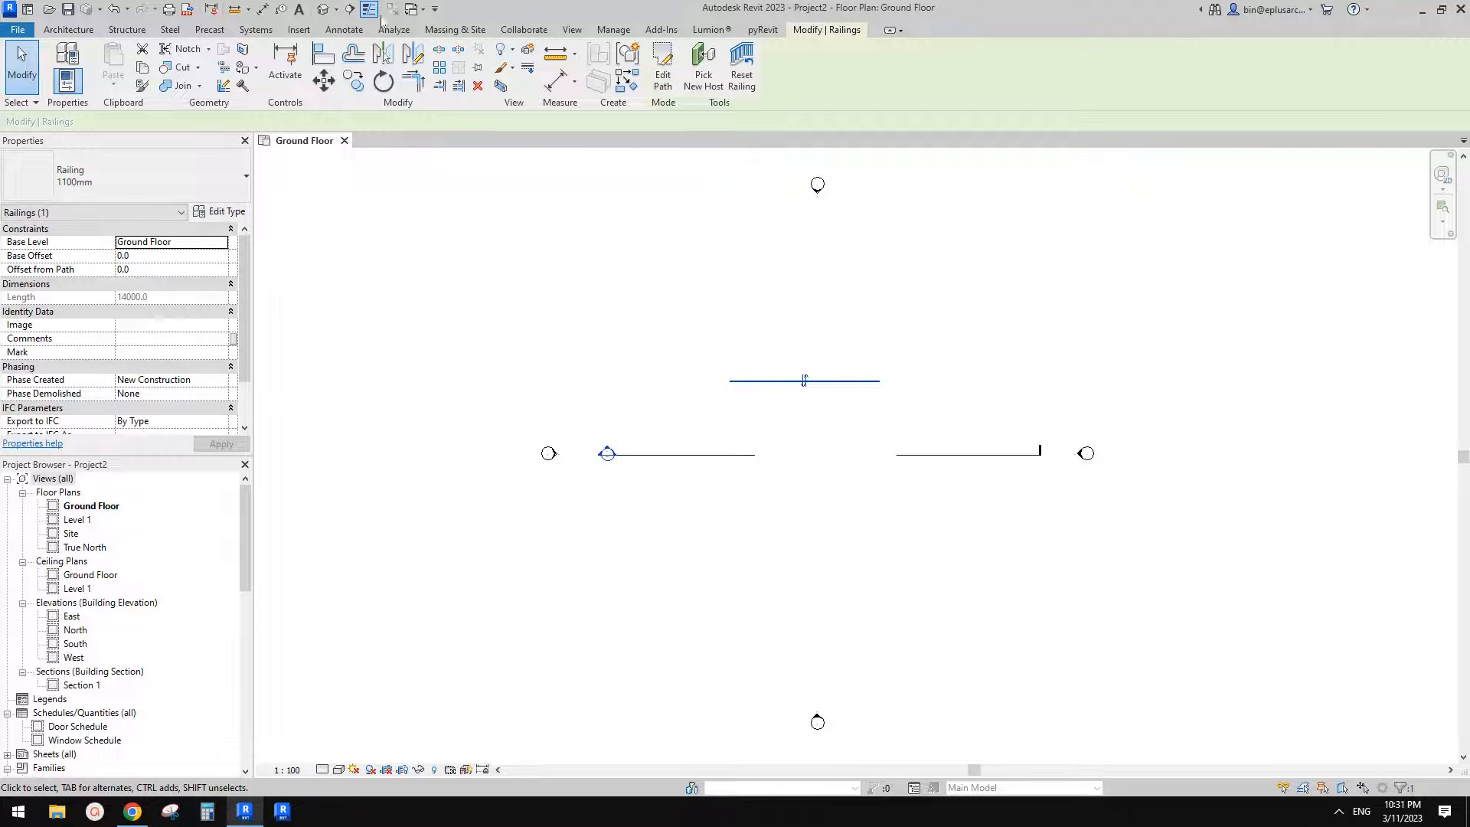
Step: Open the default 3D view and change the railing's type to Glass Panel - Bottom Fill
{"action": "left_click", "coordinate": [322, 8]}
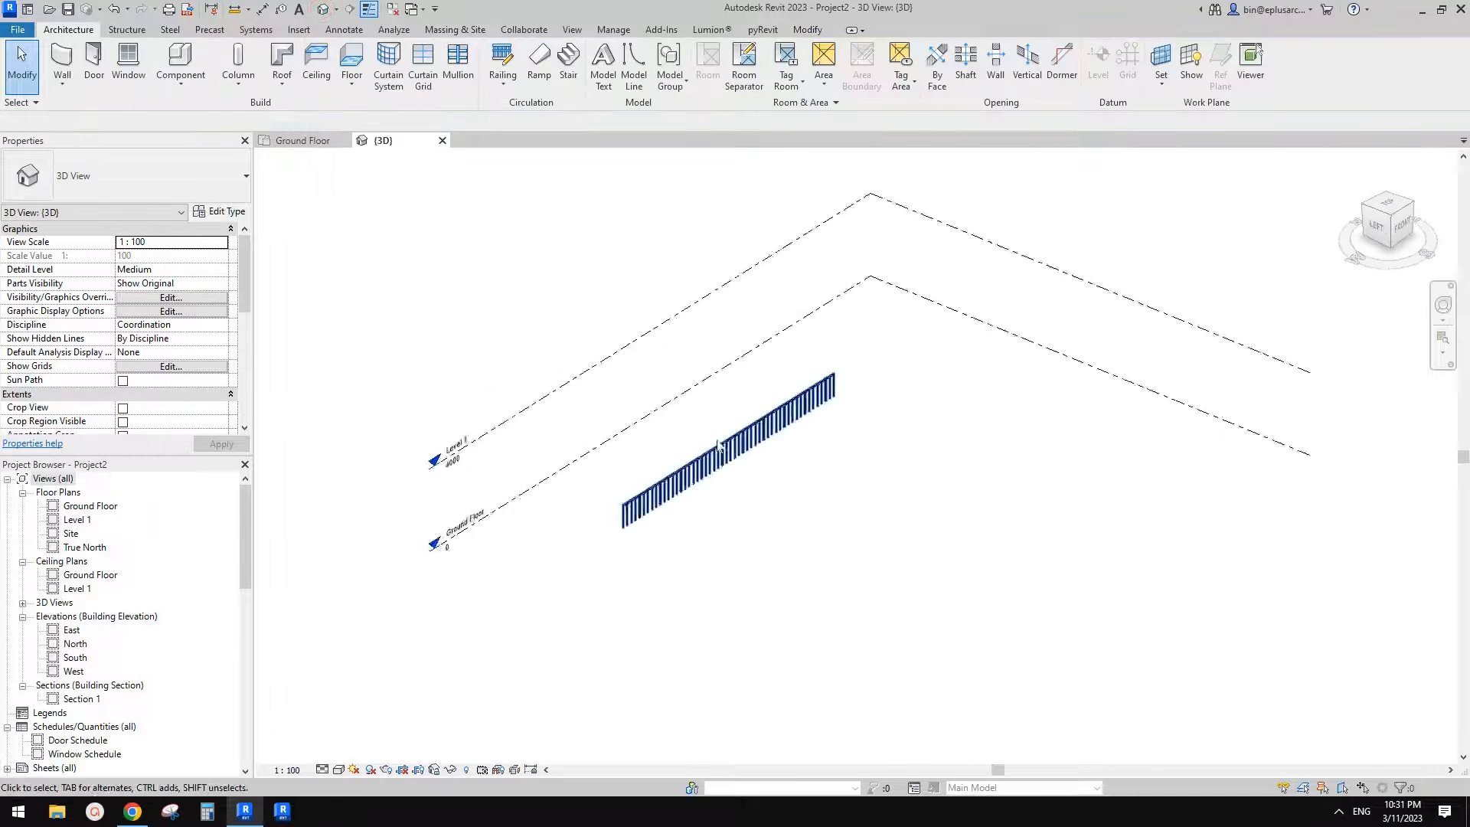
{"action": "scroll", "coordinate": [718, 446], "scroll_direction": "up", "scroll_amount": 4}
{"action": "left_click", "coordinate": [766, 452]}
{"action": "middle_click_drag", "start_coordinate": [765, 452], "coordinate": [788, 452]}
{"action": "left_click", "coordinate": [145, 176]}
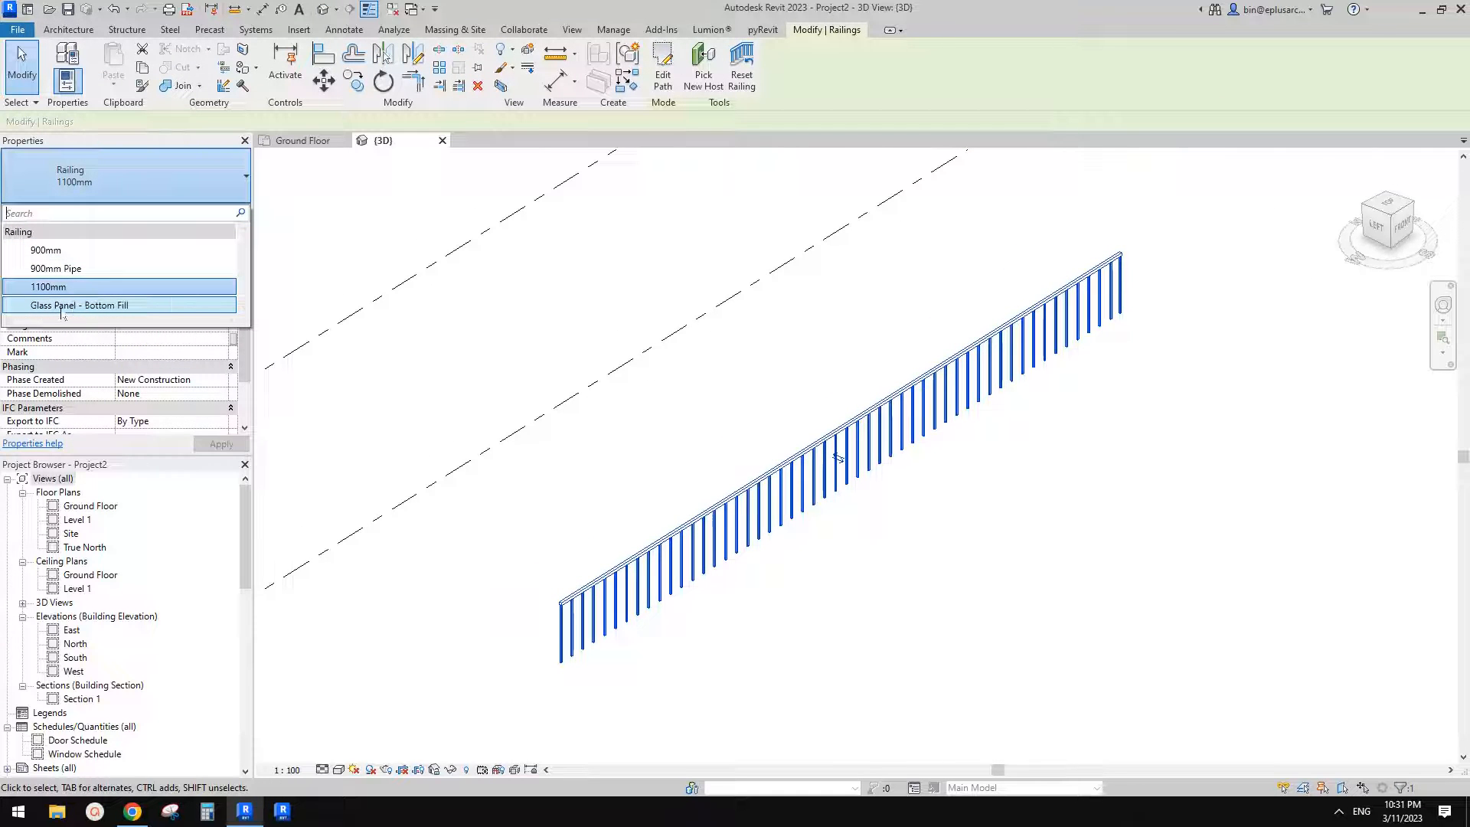
{"action": "left_click", "coordinate": [61, 305]}
{"action": "left_click", "coordinate": [911, 523]}
{"action": "scroll", "coordinate": [819, 480], "scroll_direction": "up", "scroll_amount": 3}
{"action": "left_click", "coordinate": [774, 473]}
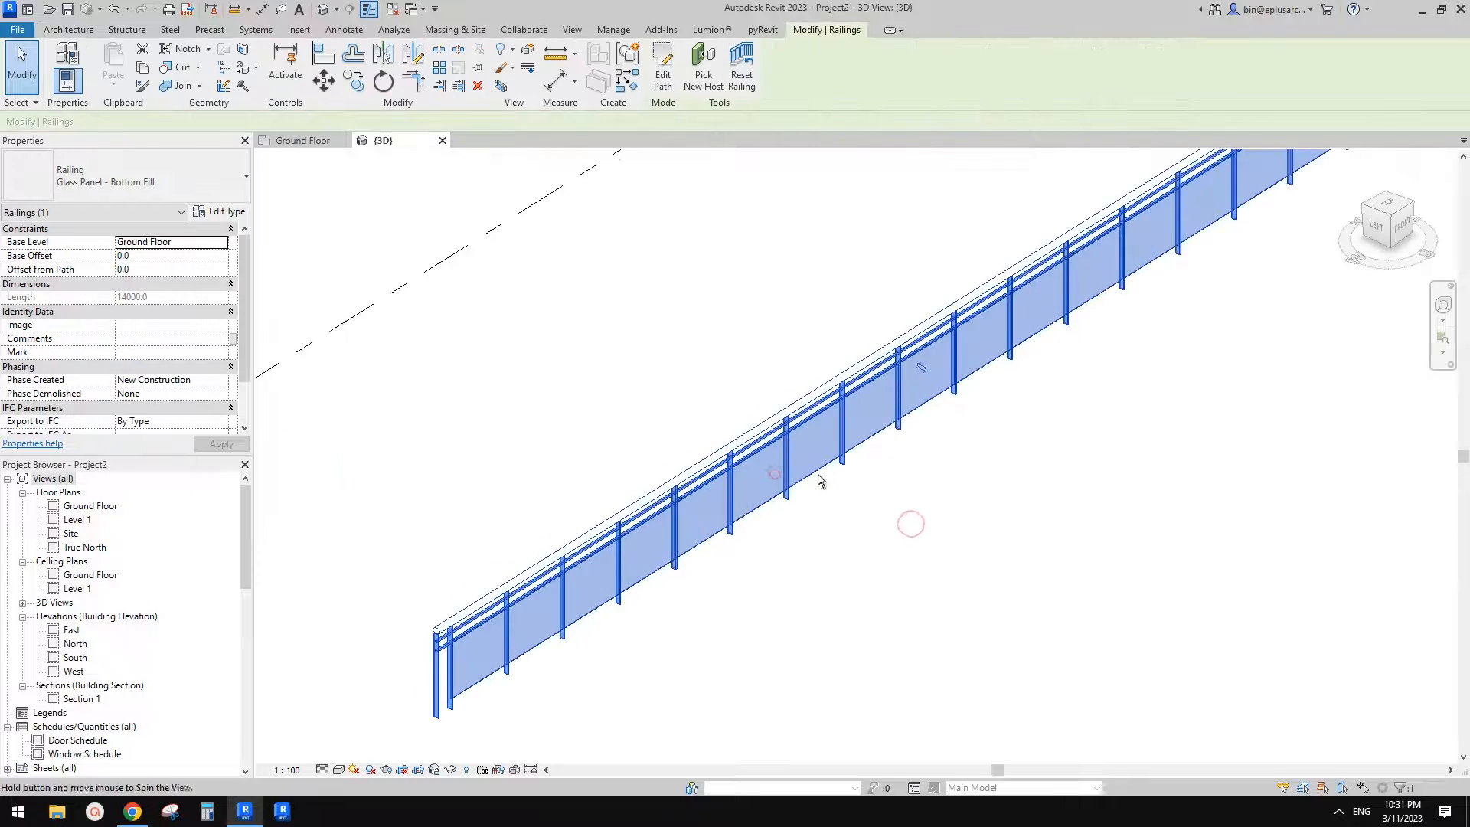
{"action": "middle_click_drag", "start_coordinate": [818, 480], "coordinate": [475, 693], "text": "shift"}
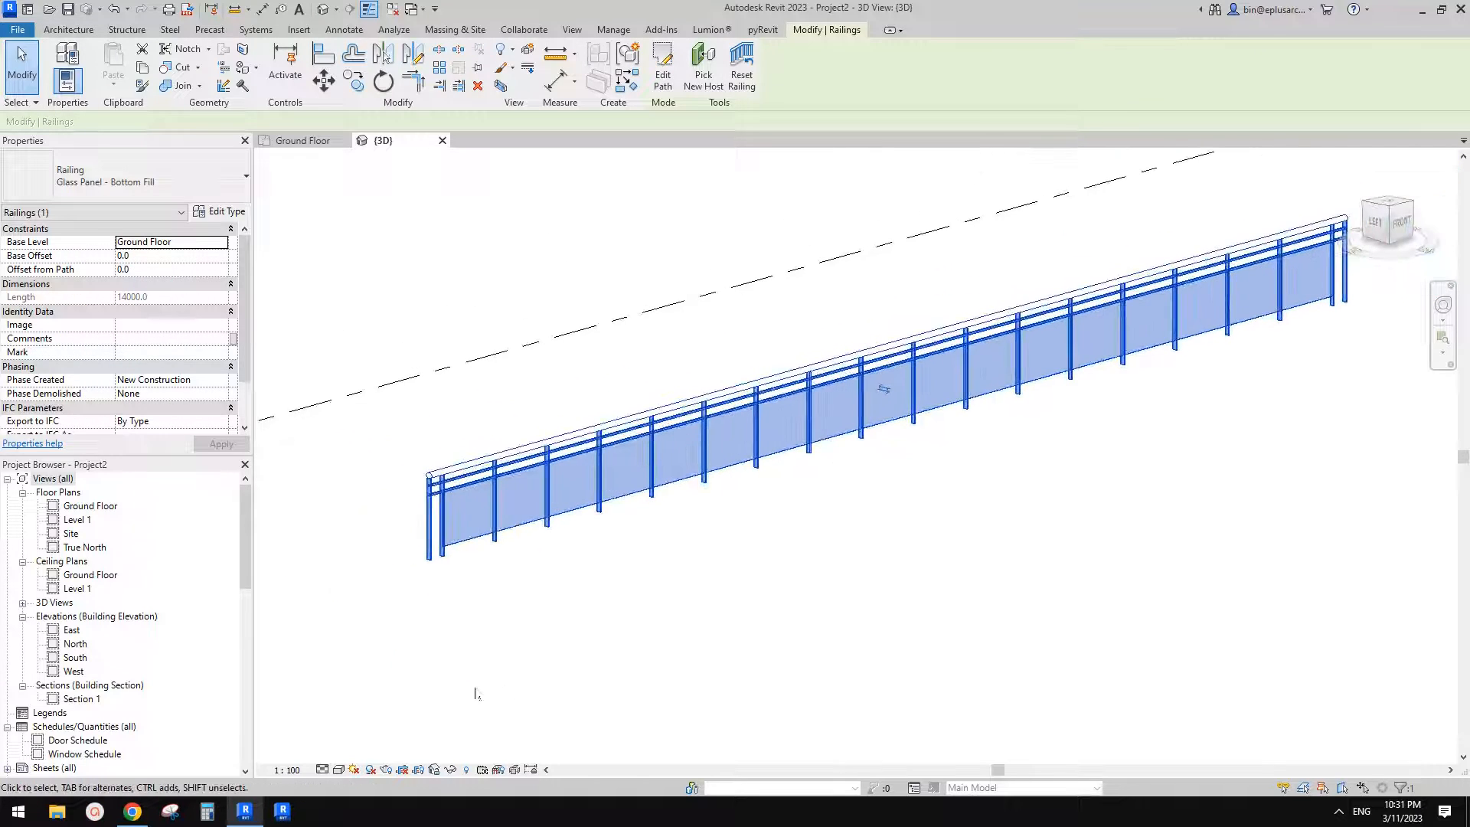
Step: Compare the railing's rails, posts and glass panels in 3D with the reference drawing in Google Docs
{"action": "left_click", "coordinate": [132, 810]}
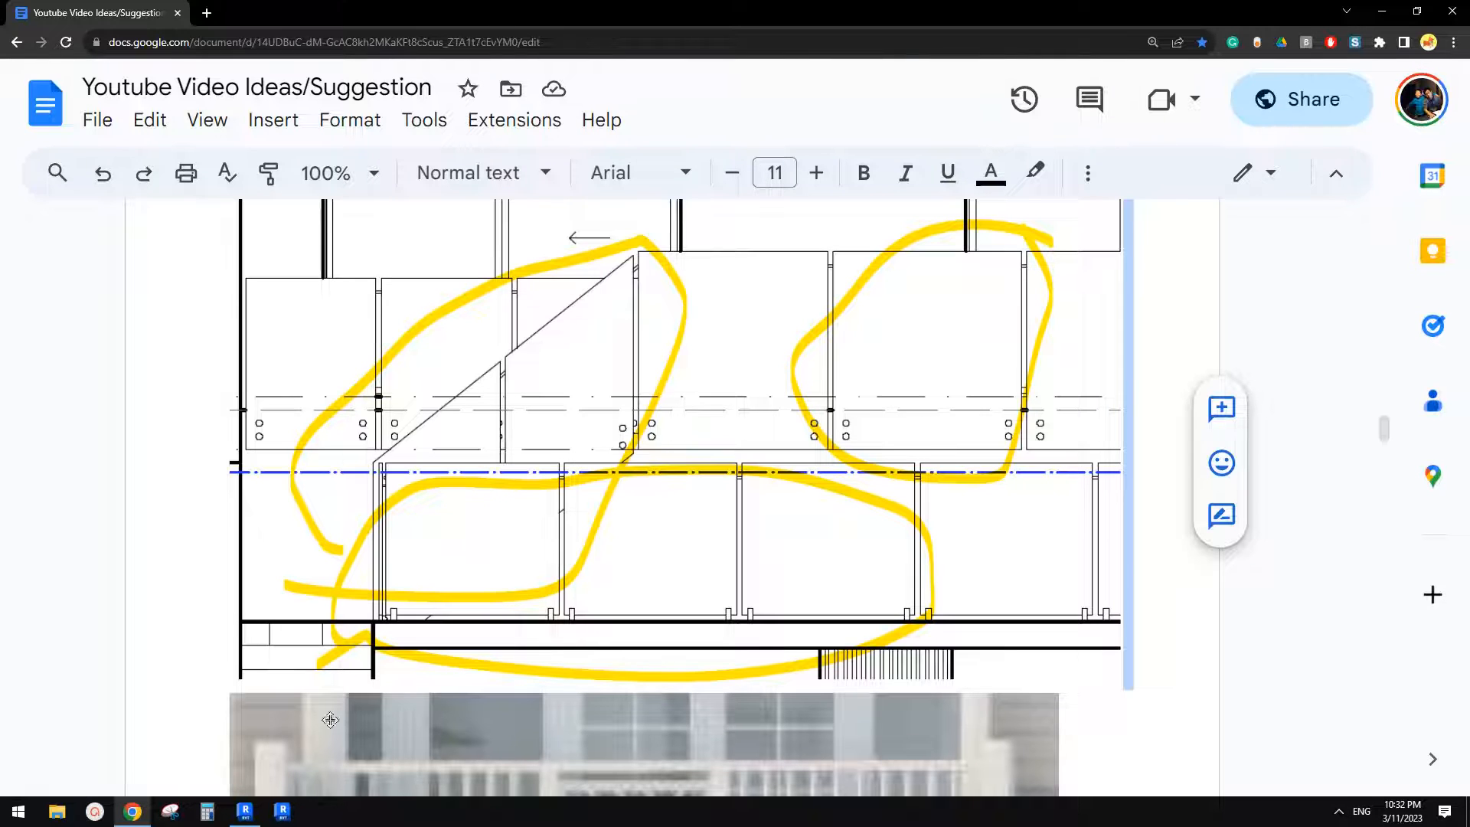
{"action": "left_click", "coordinate": [245, 811]}
{"action": "middle_click_drag", "start_coordinate": [873, 541], "coordinate": [803, 512], "text": "shift"}
{"action": "left_click", "coordinate": [824, 551]}
{"action": "scroll", "coordinate": [826, 463], "scroll_direction": "up", "scroll_amount": 1}
{"action": "left_click", "coordinate": [864, 430]}
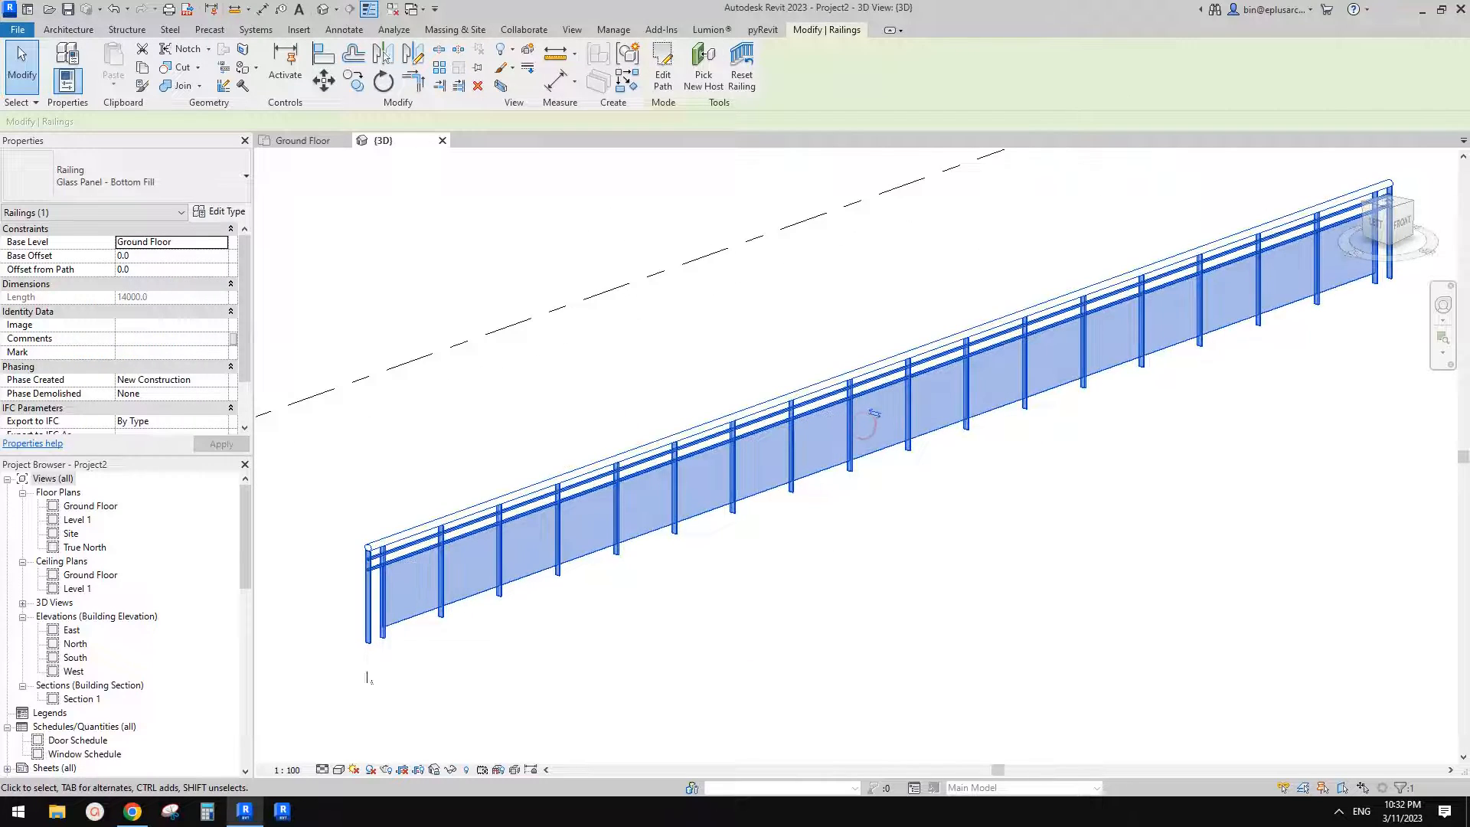
{"action": "left_click", "coordinate": [131, 811]}
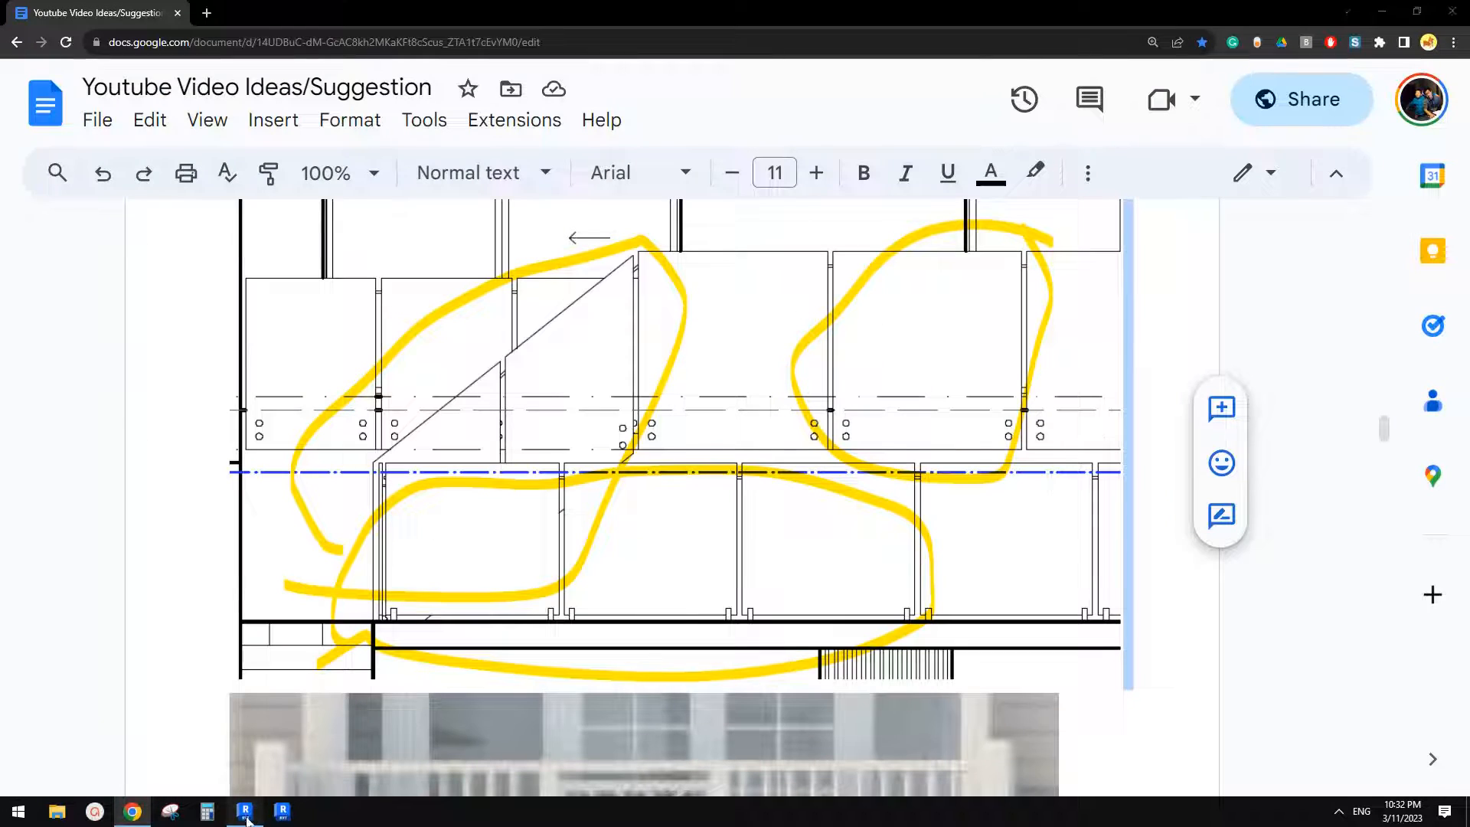
{"action": "left_click", "coordinate": [245, 810]}
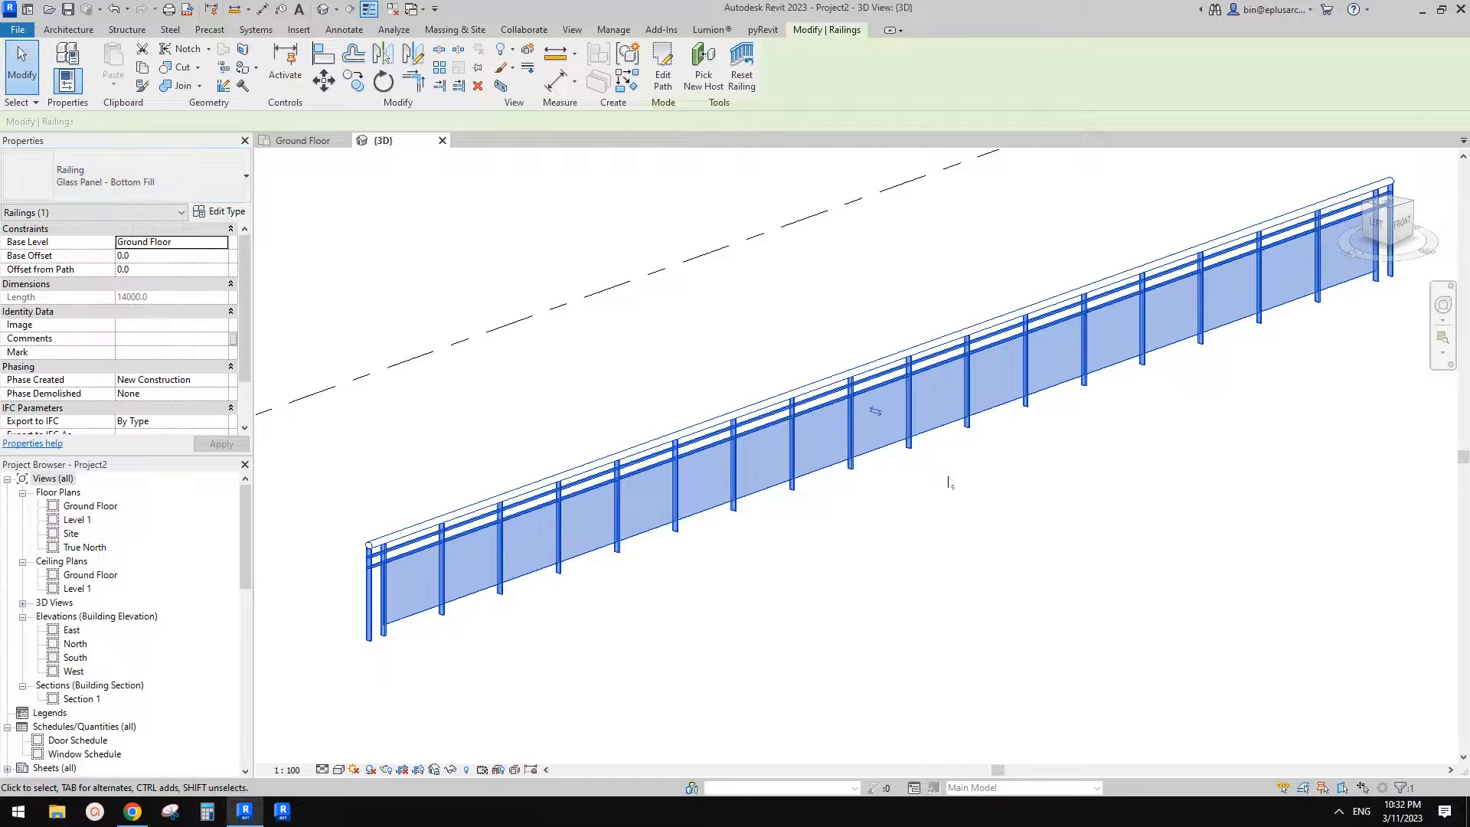
{"action": "middle_click_drag", "start_coordinate": [951, 482], "coordinate": [893, 430], "text": "shift"}
{"action": "scroll", "coordinate": [897, 451], "scroll_direction": "up", "scroll_amount": 2}
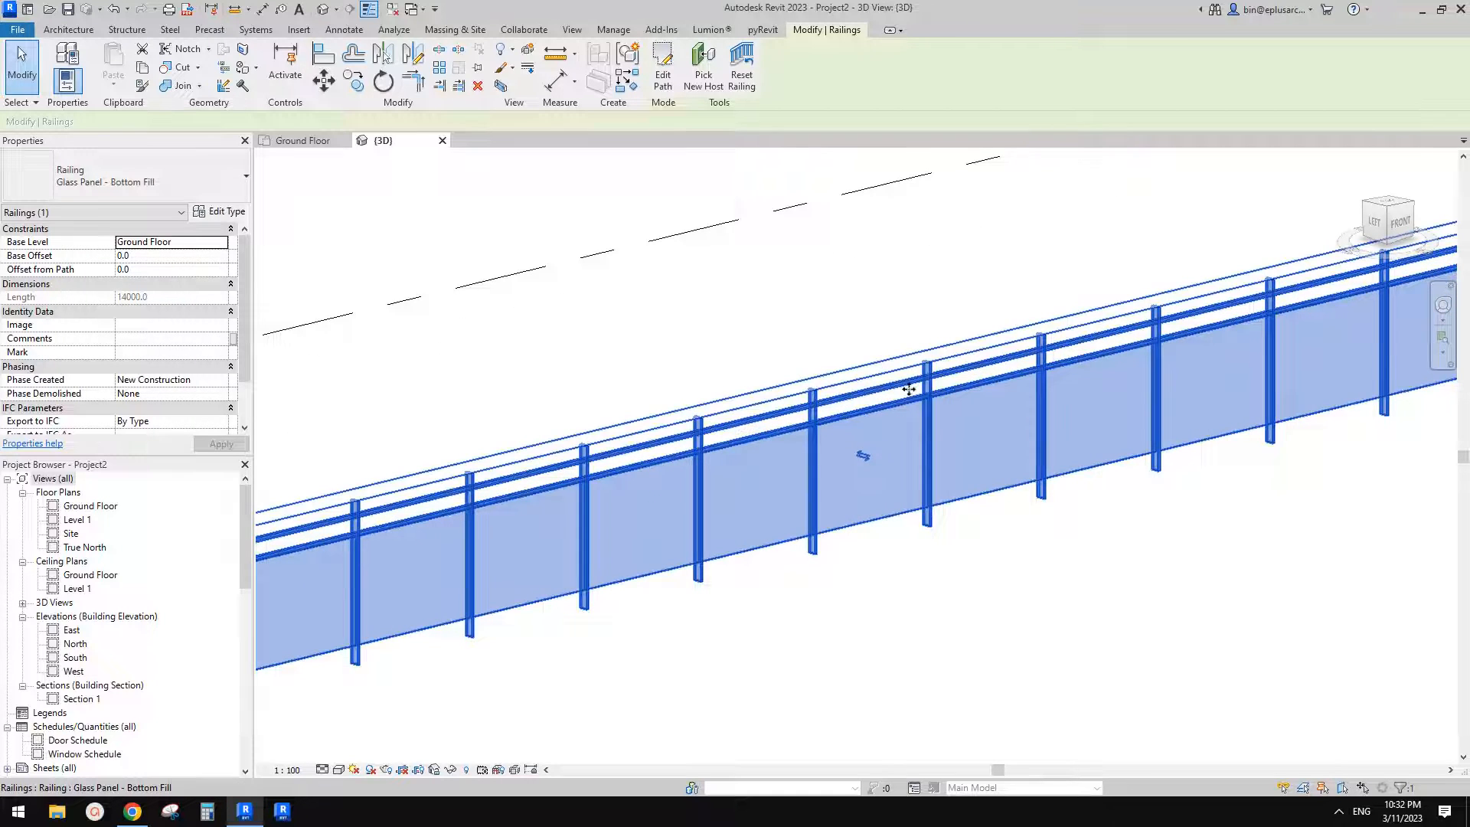
{"action": "scroll", "coordinate": [1047, 384], "scroll_direction": "down", "scroll_amount": 1}
{"action": "middle_click_drag", "start_coordinate": [1050, 383], "coordinate": [927, 373], "text": "shift"}
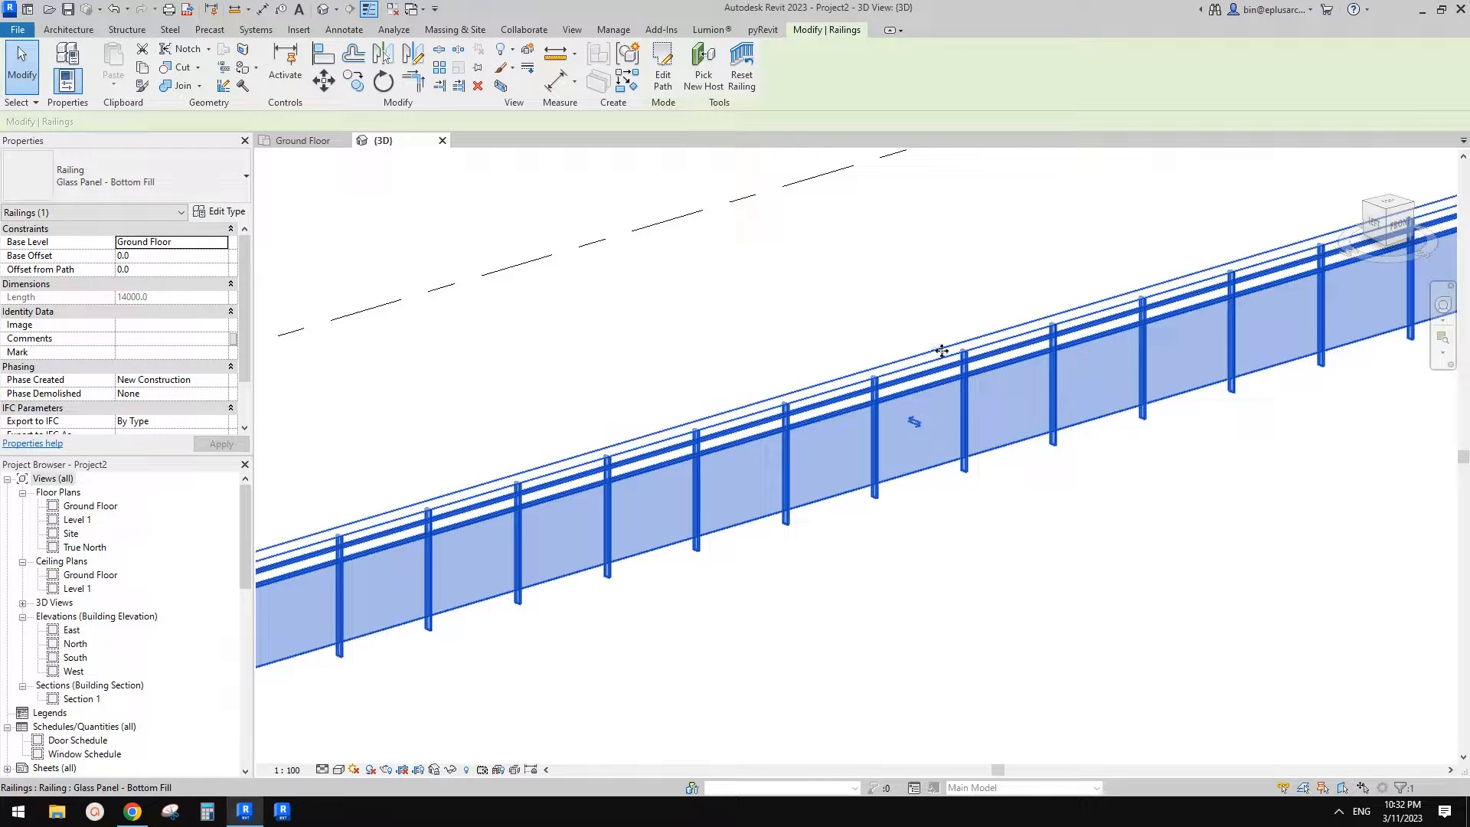
Step: Turn off the top rail in the railing's type properties and apply the change
{"action": "left_click", "coordinate": [232, 211]}
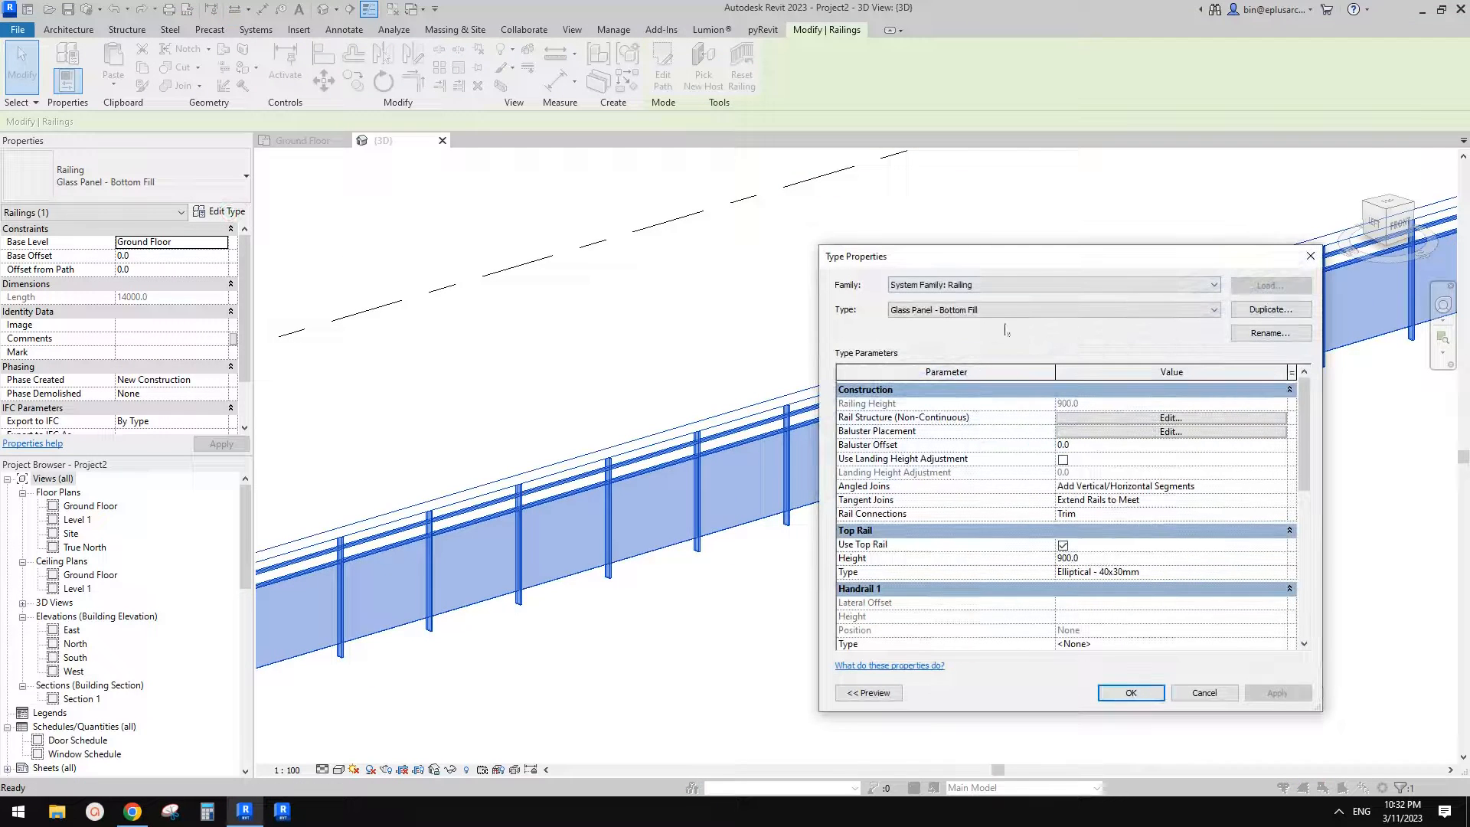
{"action": "left_click_drag", "start_coordinate": [1231, 252], "coordinate": [1049, 256]}
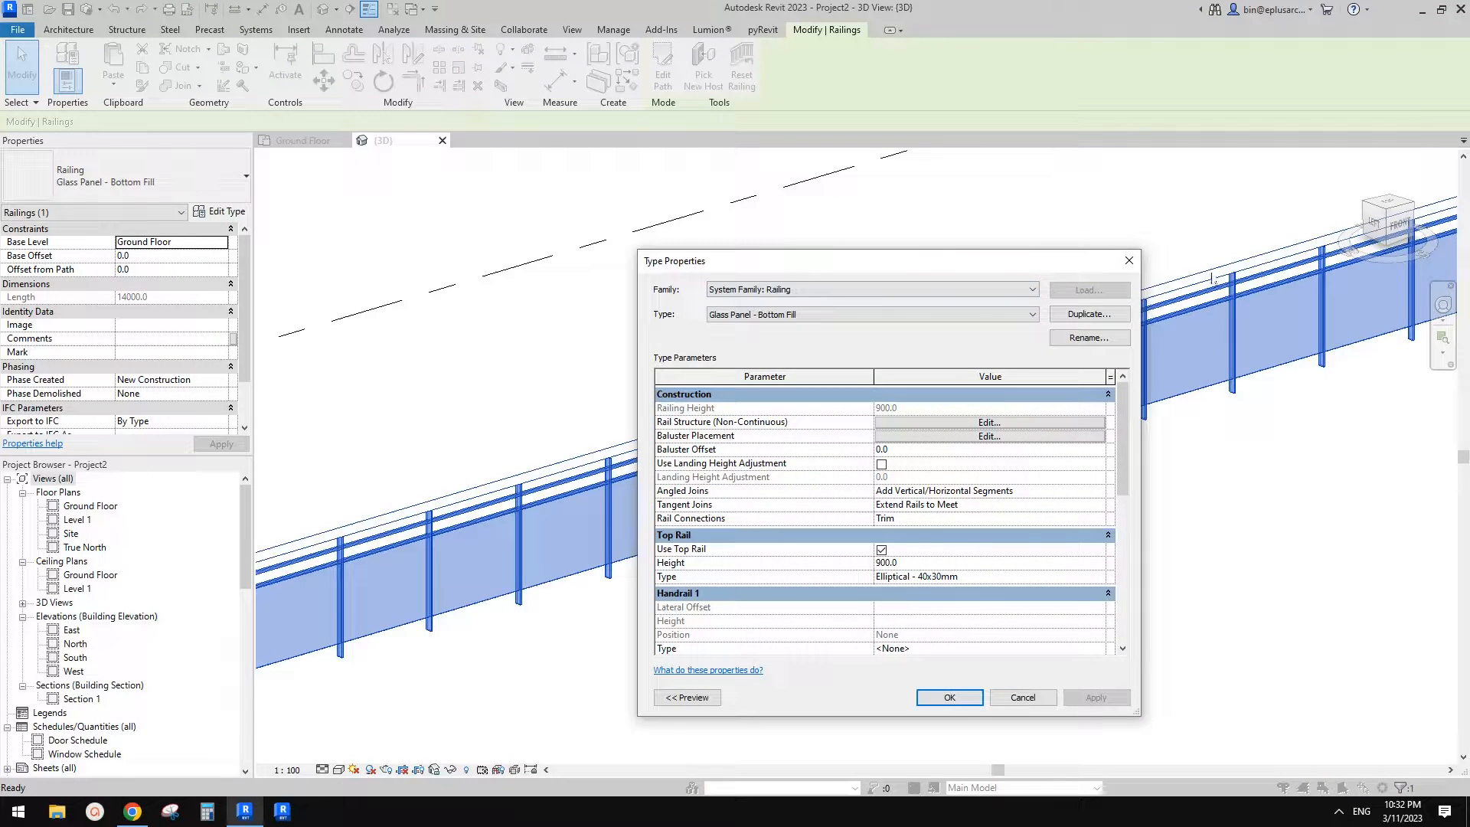
{"action": "left_click", "coordinate": [882, 549]}
{"action": "left_click", "coordinate": [1096, 697]}
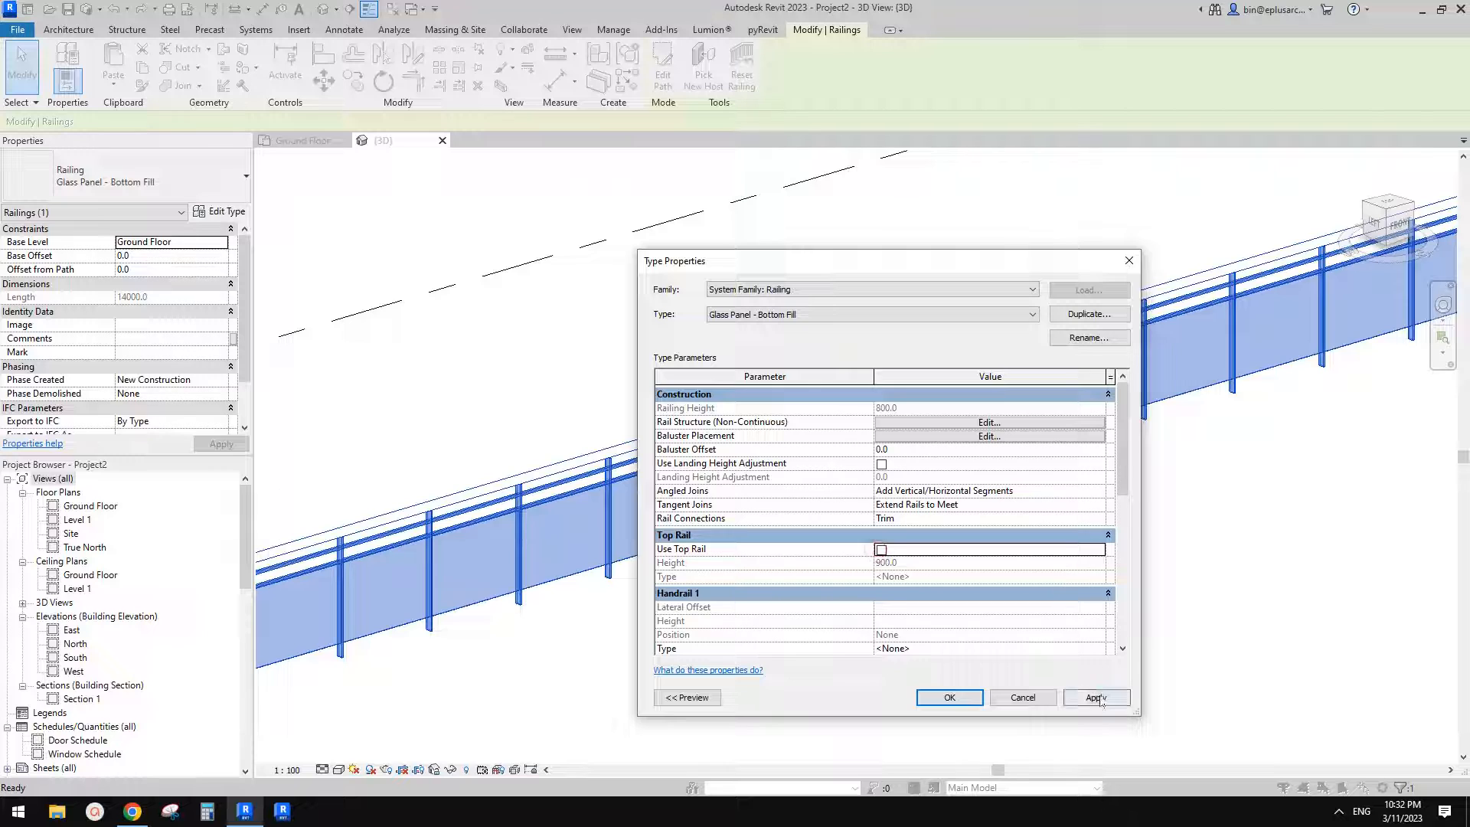
{"action": "left_click_drag", "start_coordinate": [877, 422], "coordinate": [976, 380]}
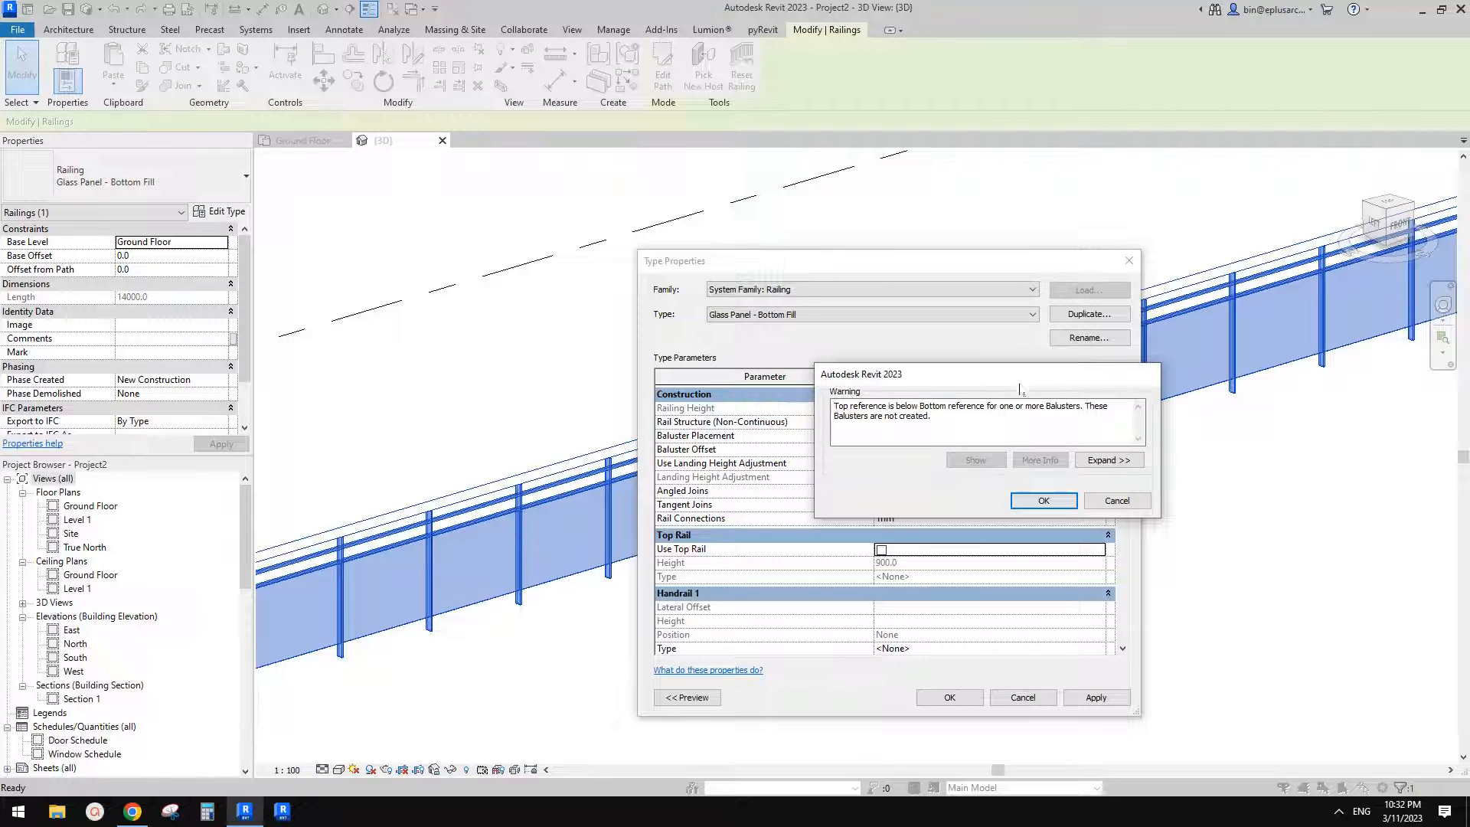
{"action": "left_click_drag", "start_coordinate": [1013, 374], "coordinate": [1006, 417]}
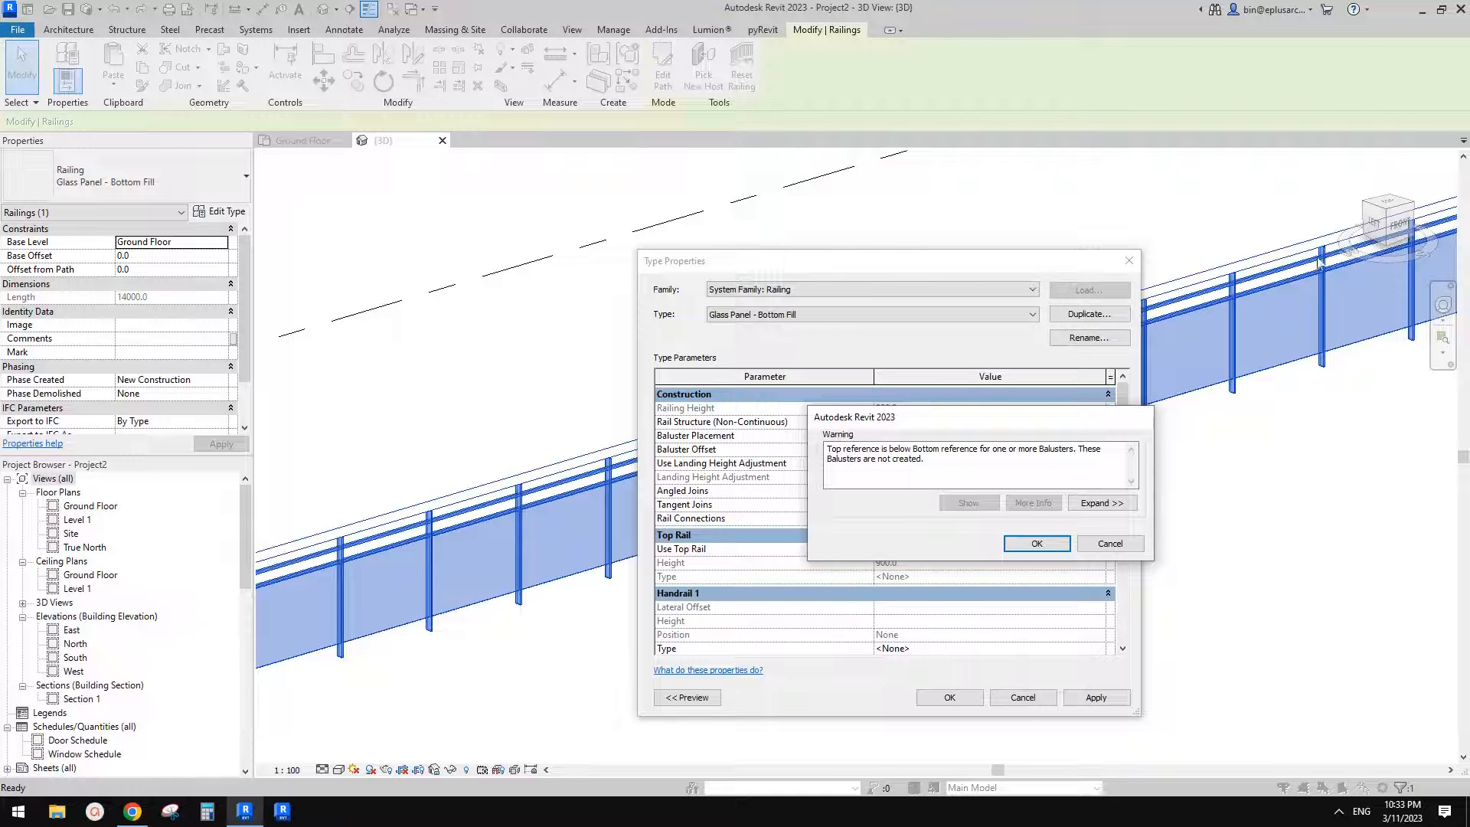
{"action": "left_click", "coordinate": [1036, 542]}
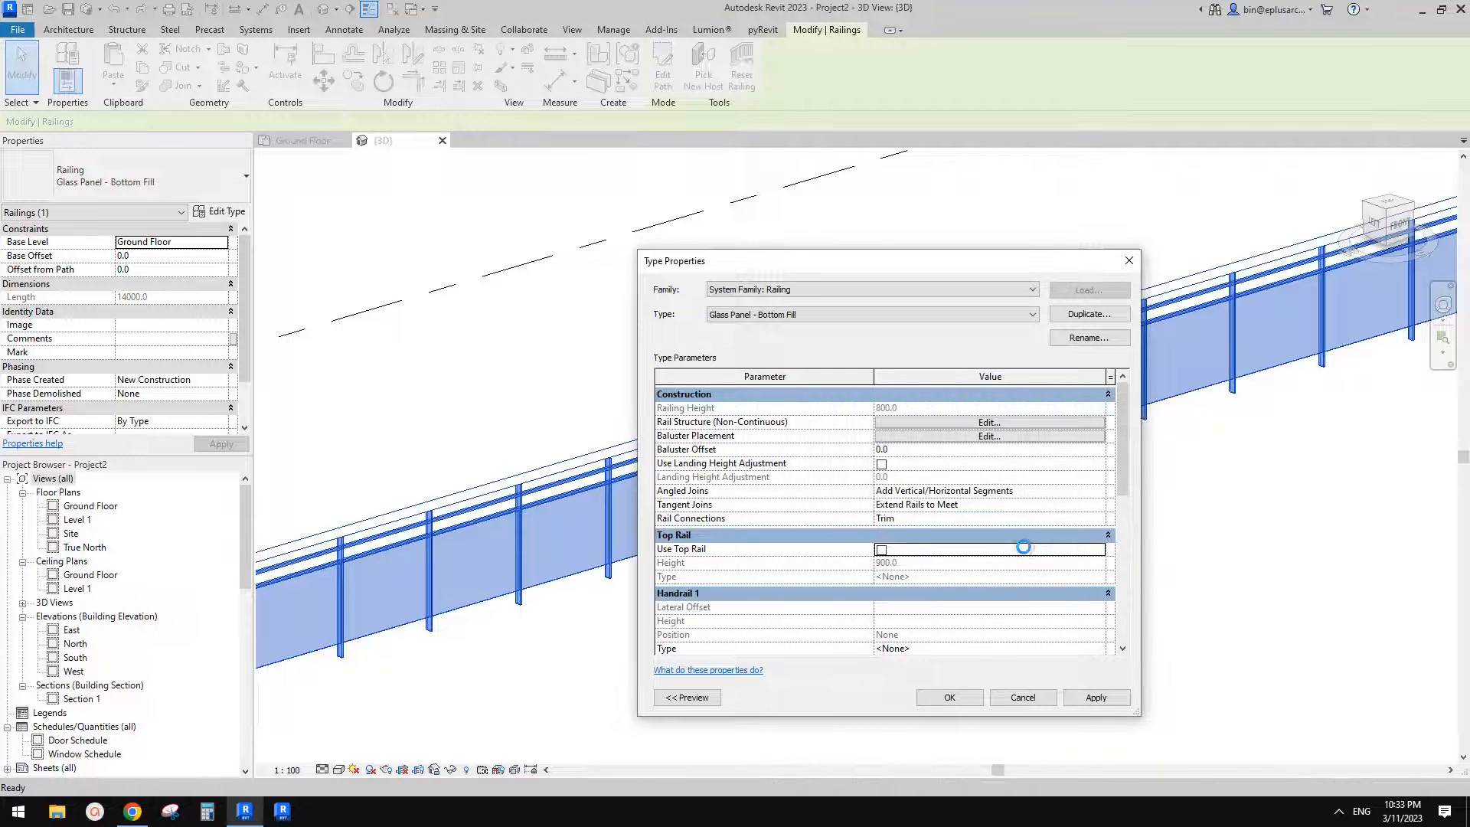
Step: Open the railing type's baluster placement and delete the steel flat upright baluster from the main pattern
{"action": "left_click", "coordinate": [922, 435]}
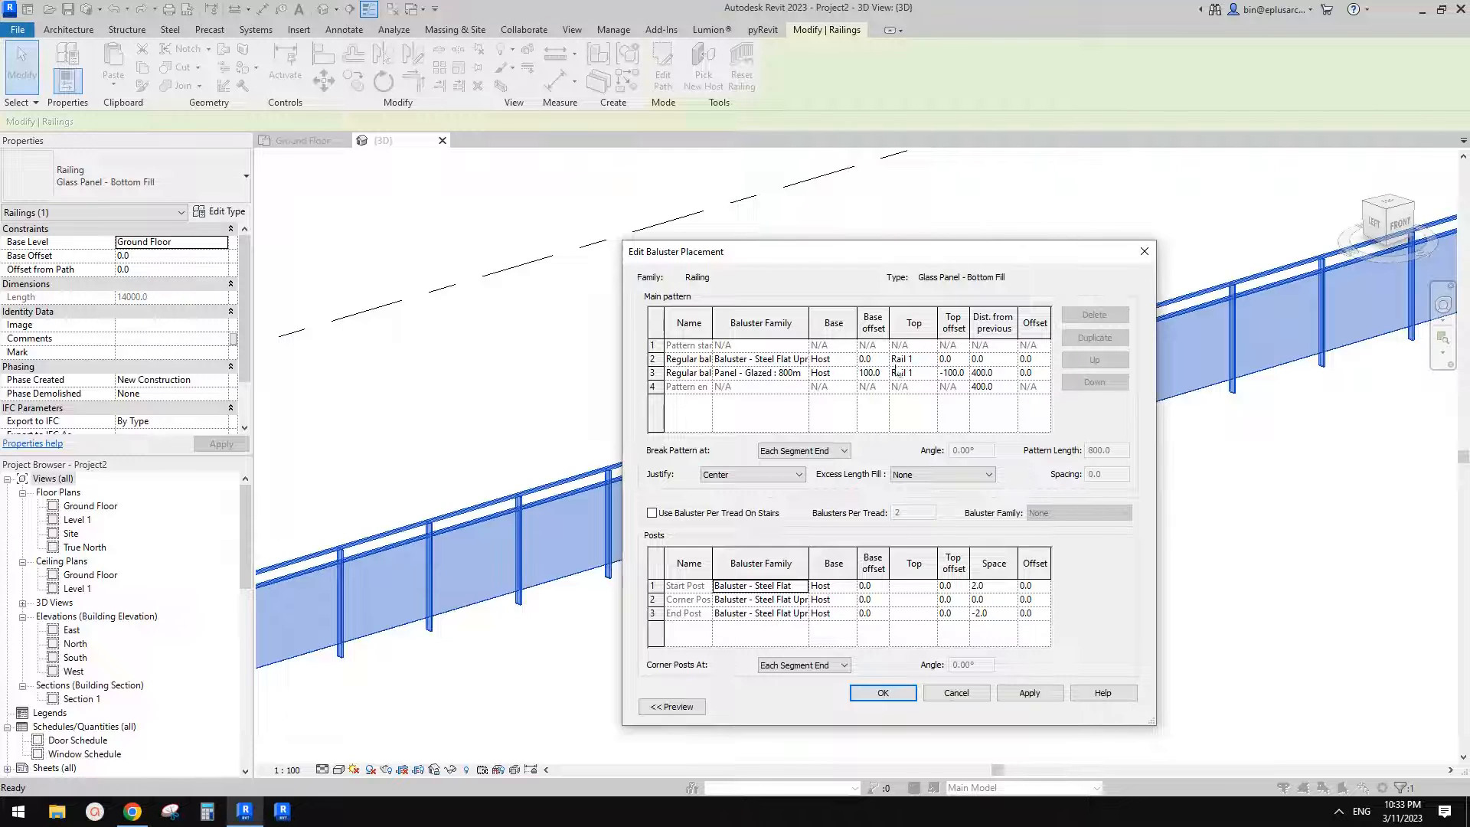
{"action": "left_click", "coordinate": [689, 361]}
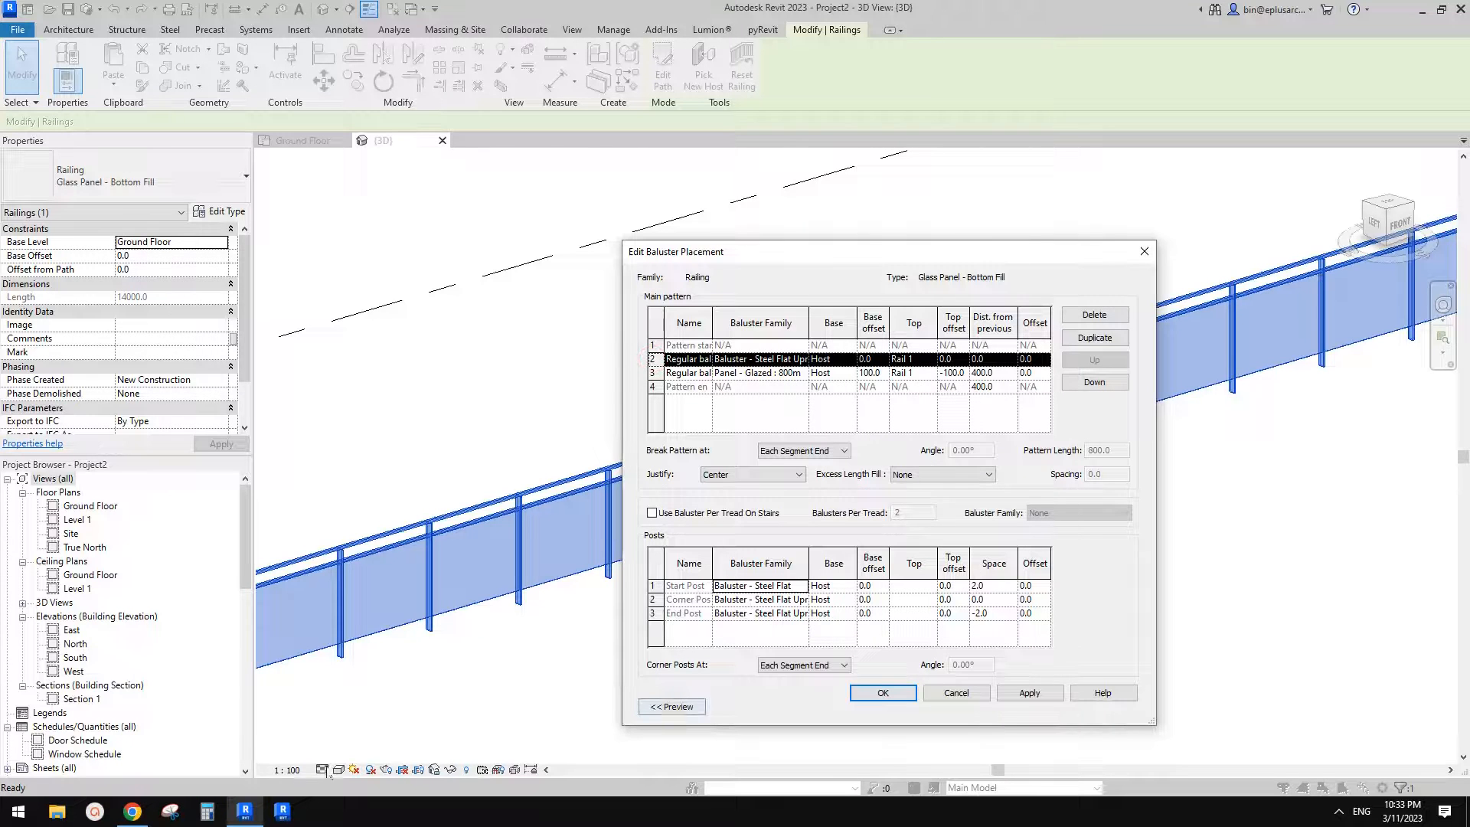
{"action": "left_click", "coordinate": [132, 812]}
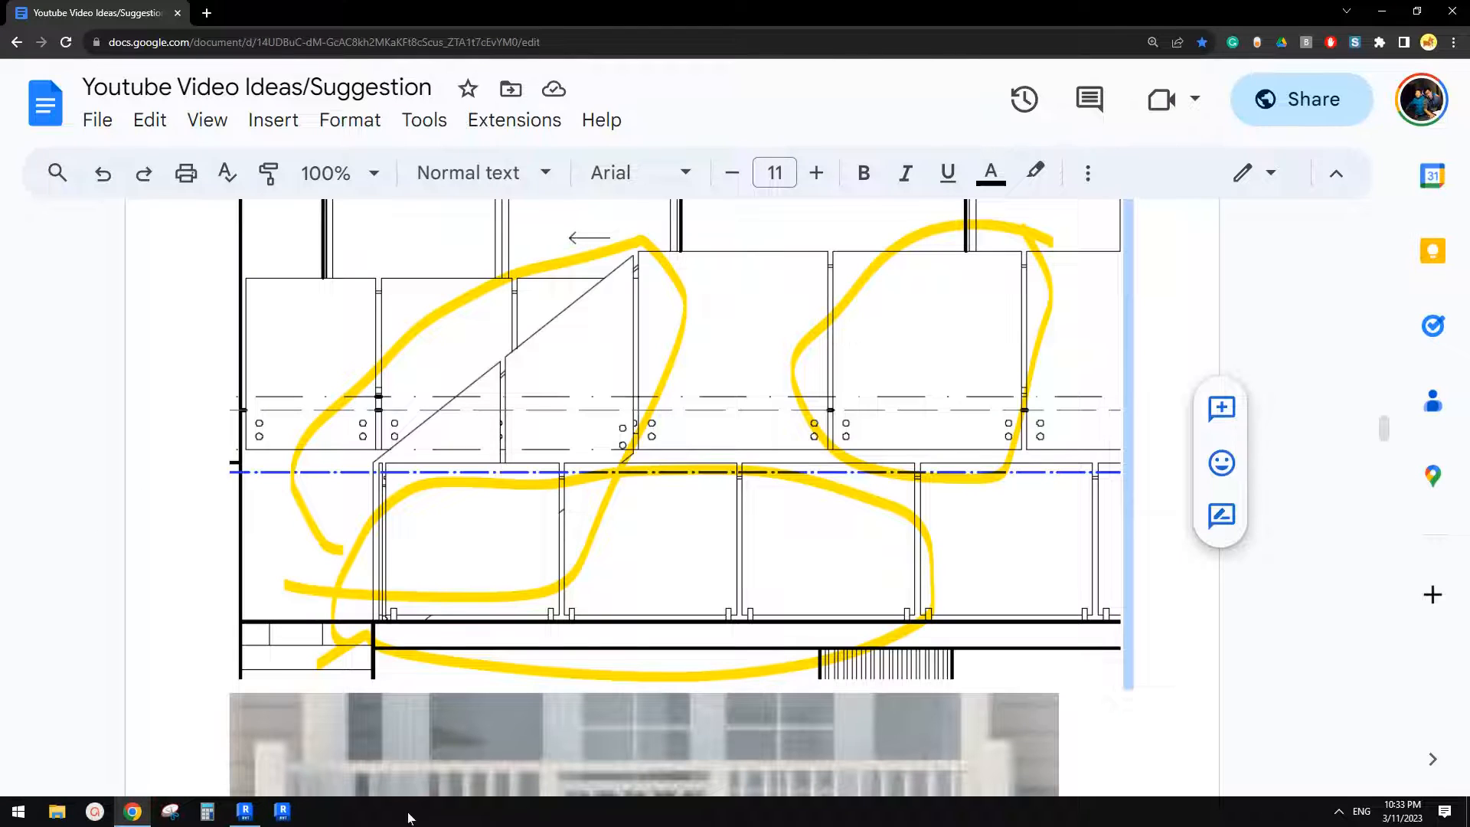
{"action": "left_click", "coordinate": [245, 812]}
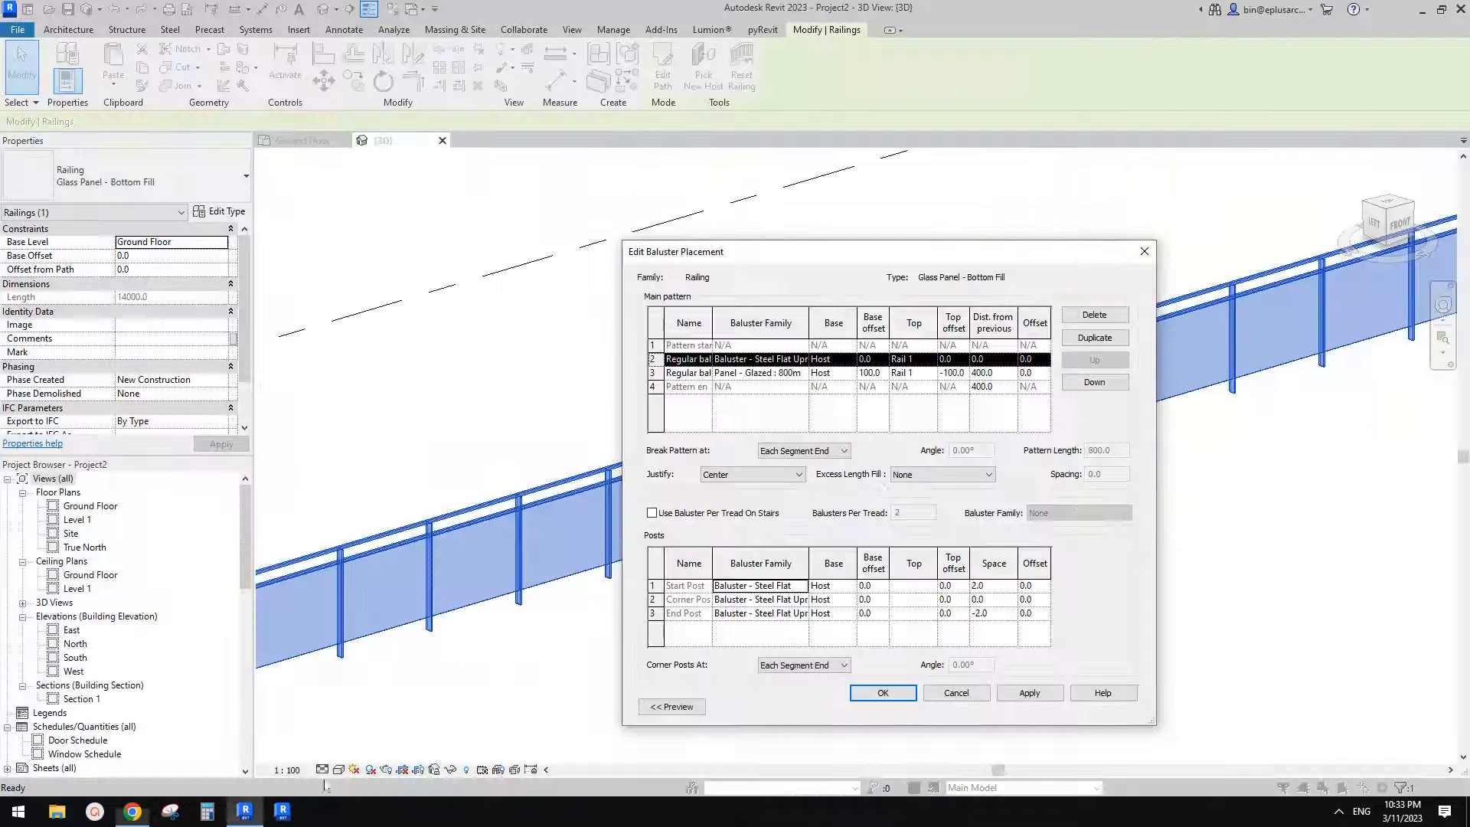
{"action": "left_click", "coordinate": [1094, 316]}
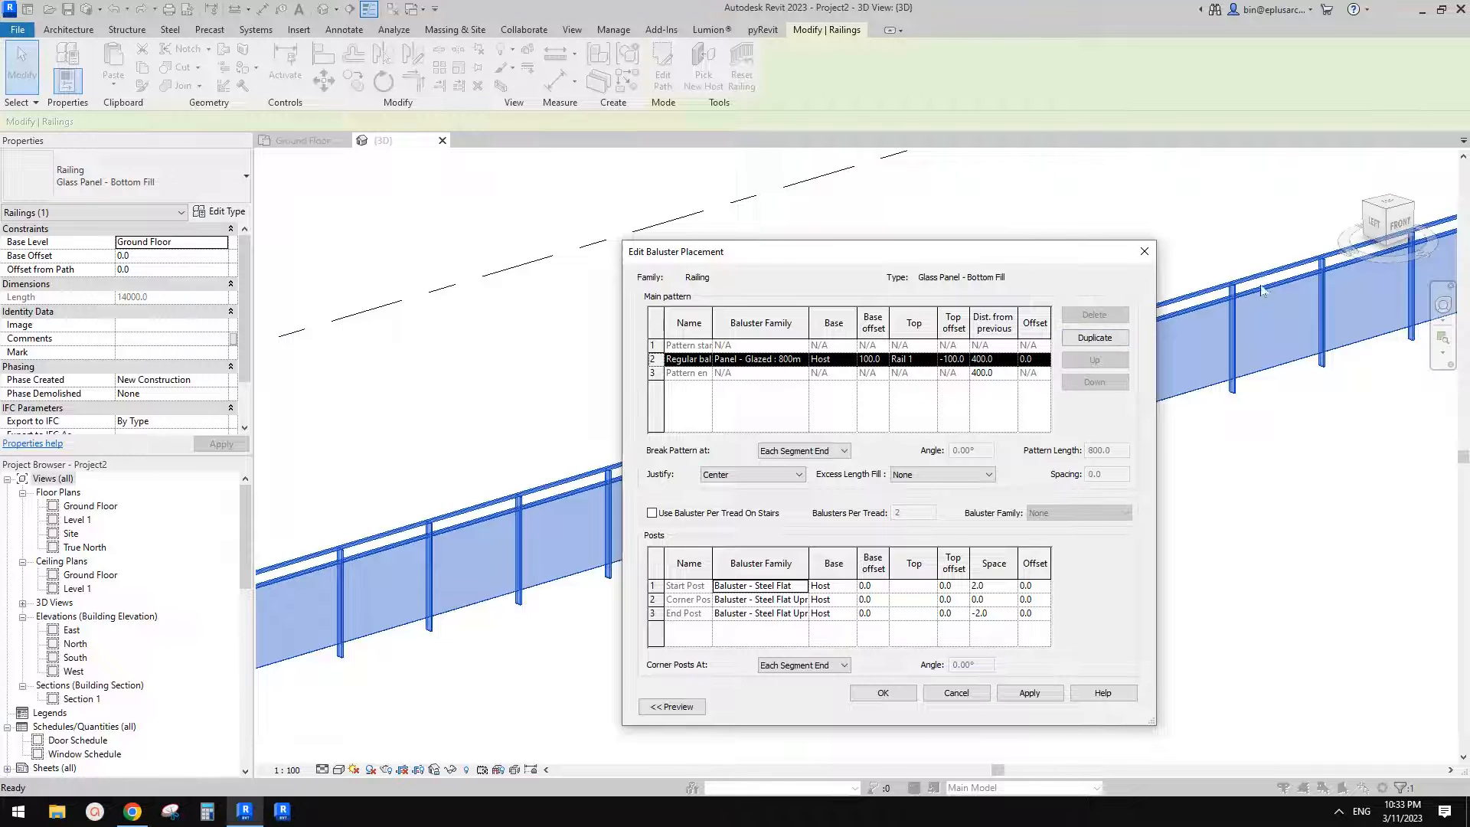
Step: Set the glazed panel's top reference to Host with a top offset of 1000 mm in the main pattern
{"action": "left_click", "coordinate": [913, 359]}
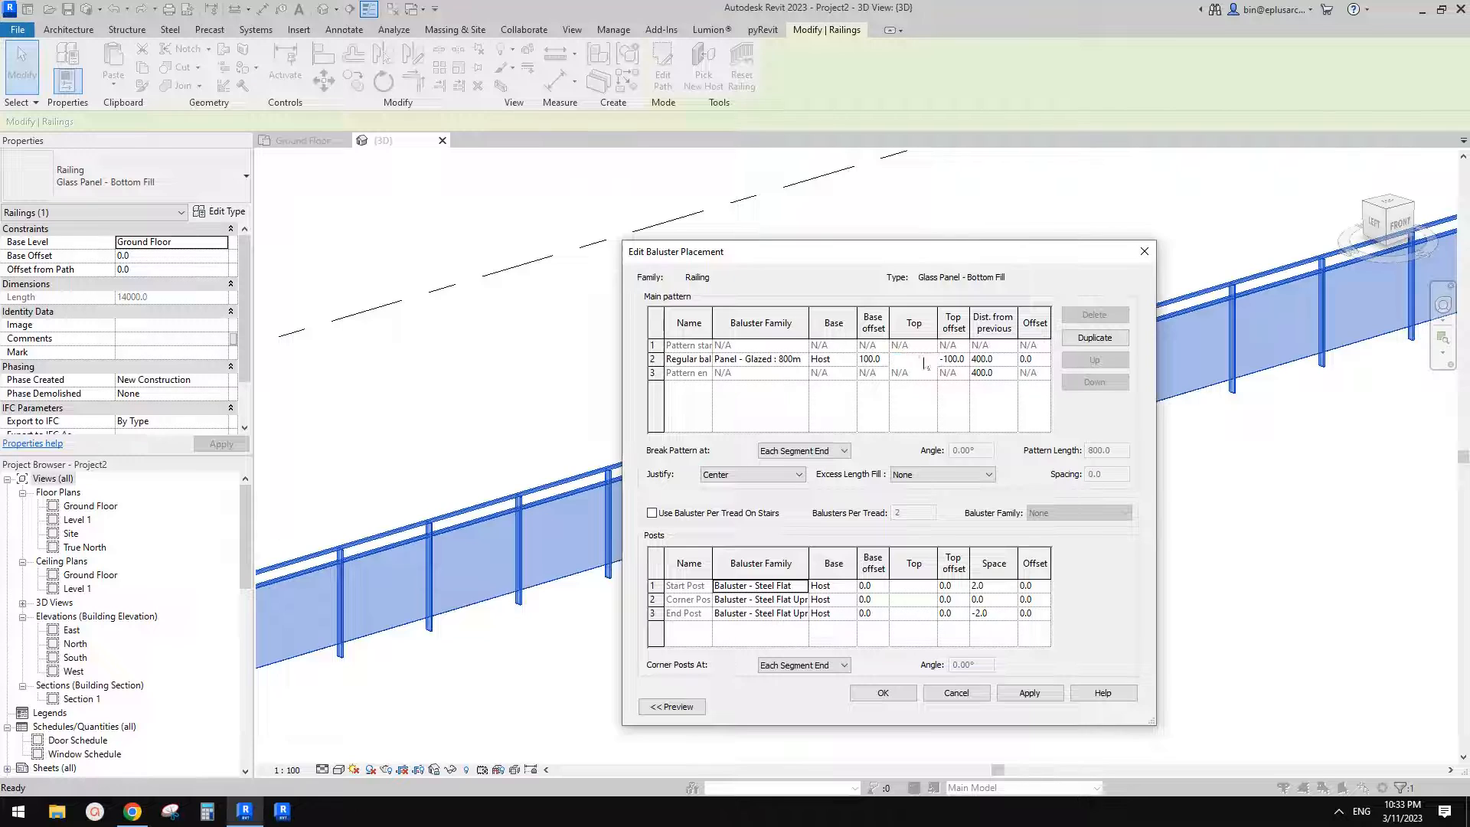
{"action": "left_click", "coordinate": [929, 360]}
{"action": "left_click", "coordinate": [901, 374]}
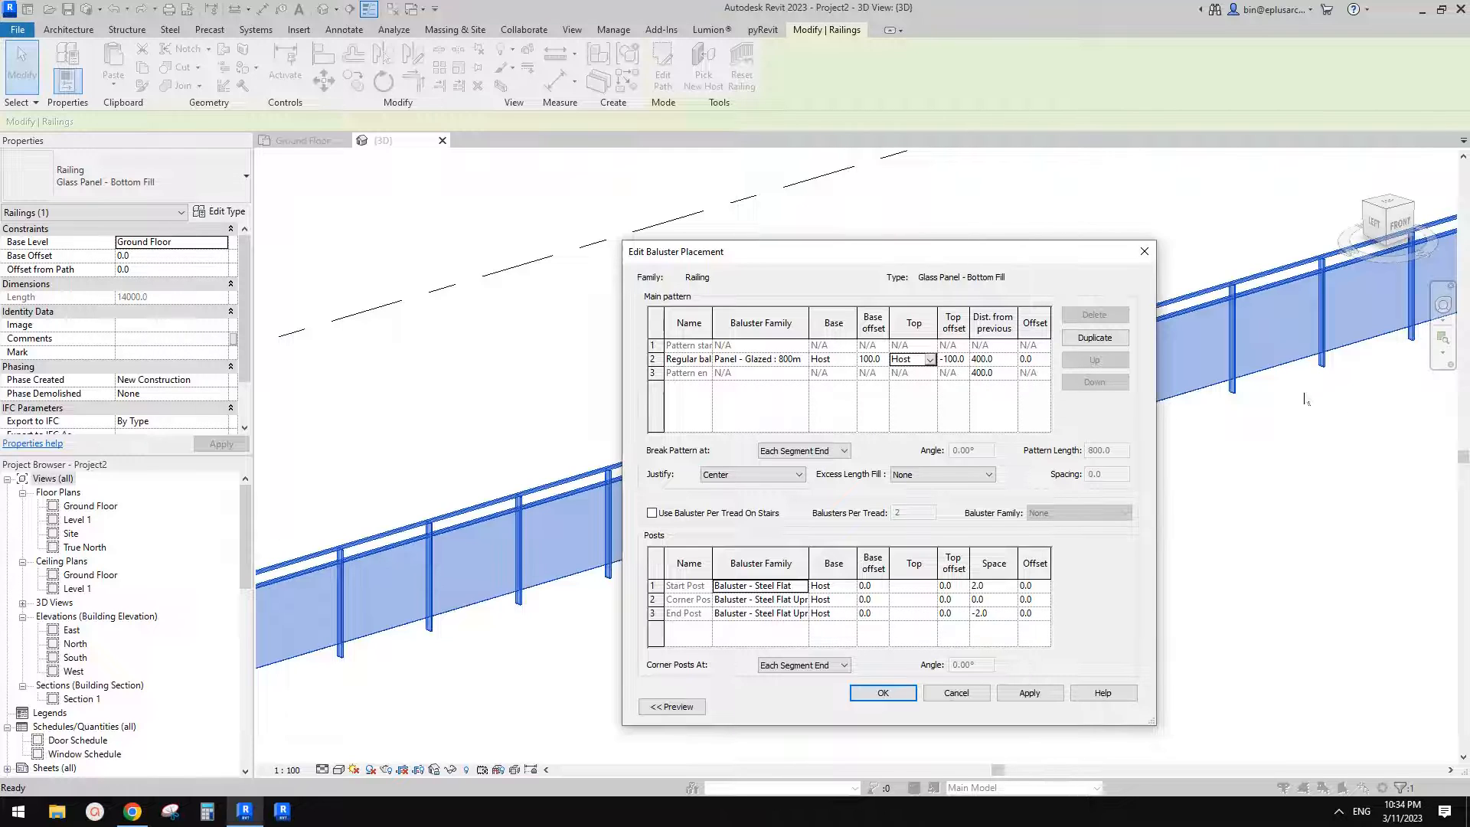
{"action": "left_click", "coordinate": [963, 361]}
{"action": "left_click_drag", "start_coordinate": [965, 359], "coordinate": [930, 359]}
{"action": "type", "text": "1"}
{"action": "left_click_drag", "start_coordinate": [986, 258], "coordinate": [1085, 213]}
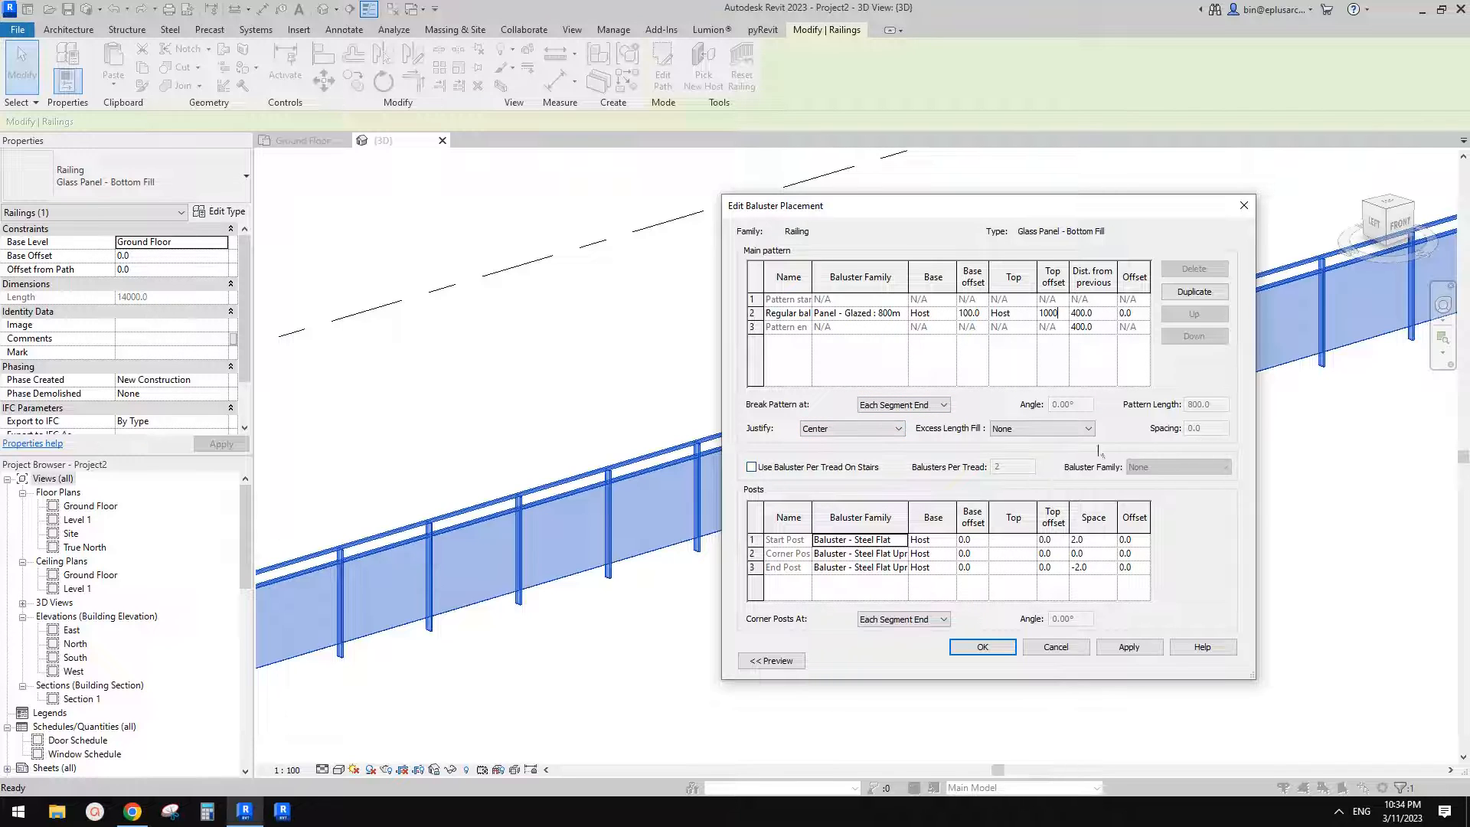
Step: Set the start, corner and end post baluster families to None and accept the baluster placement
{"action": "left_click", "coordinate": [902, 540]}
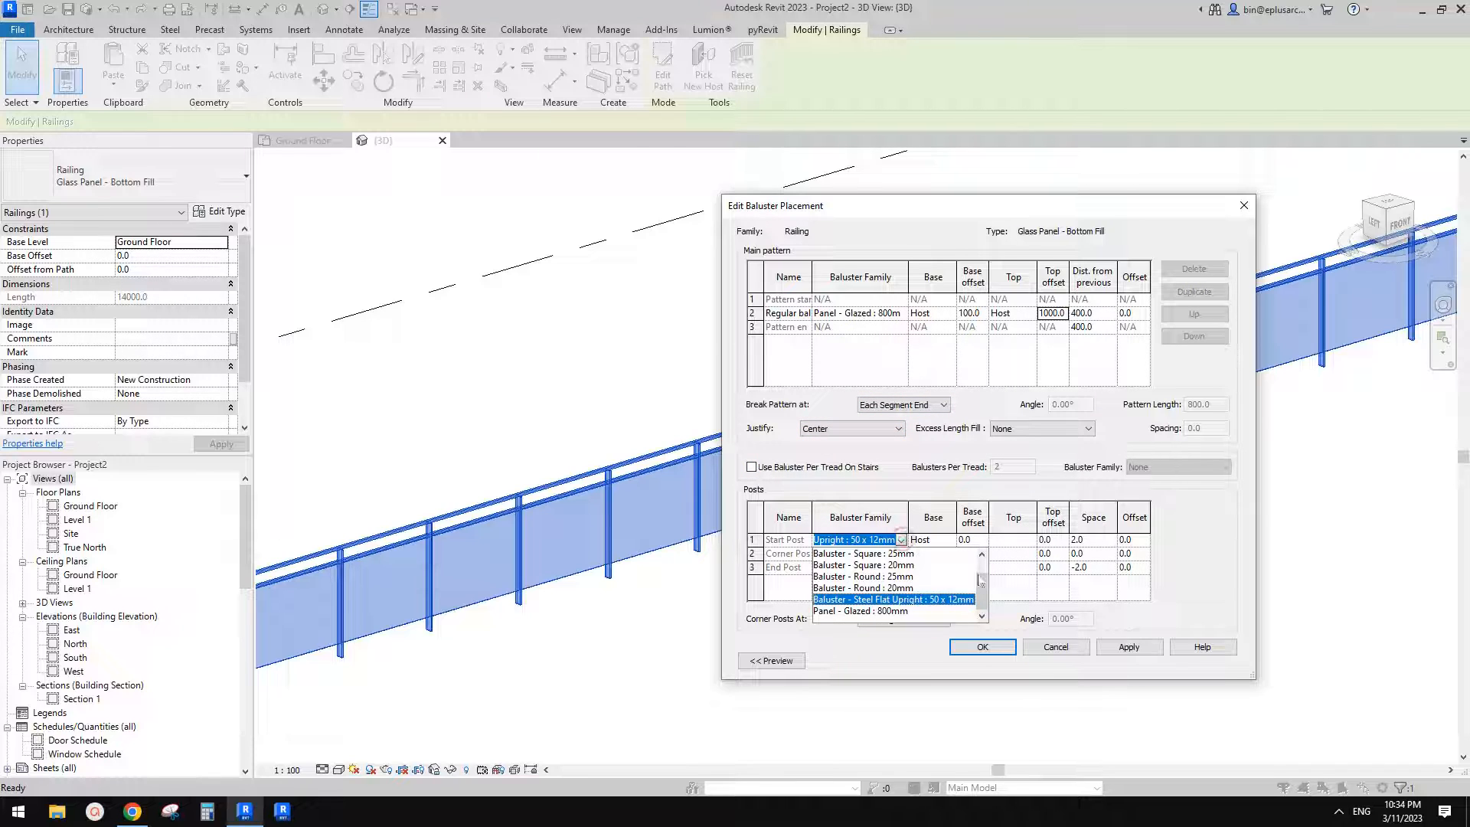
{"action": "scroll", "coordinate": [834, 570], "scroll_direction": "up", "scroll_amount": 2}
{"action": "left_click", "coordinate": [825, 553]}
{"action": "left_click", "coordinate": [902, 553]}
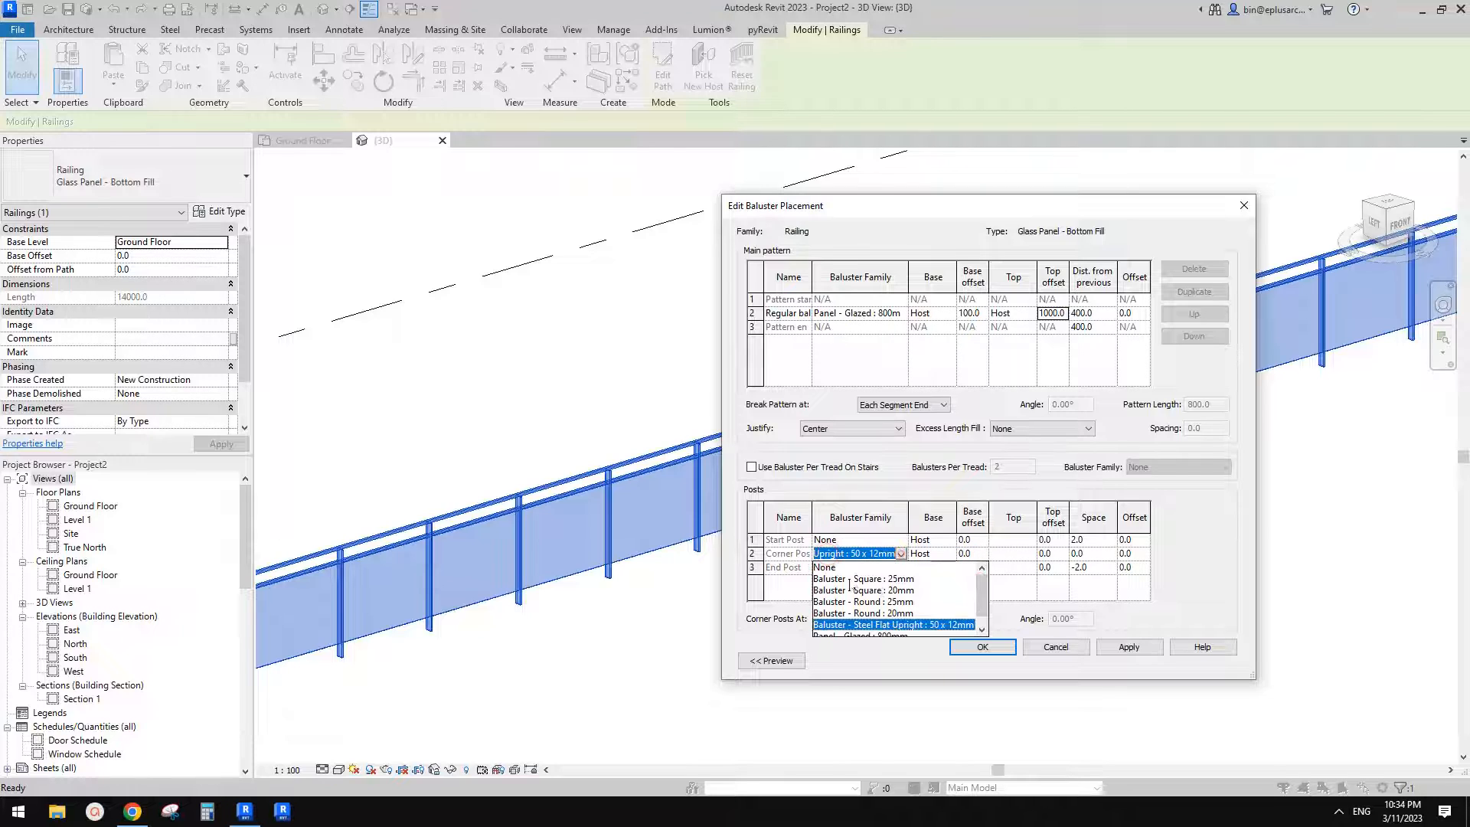
{"action": "left_click", "coordinate": [902, 553]}
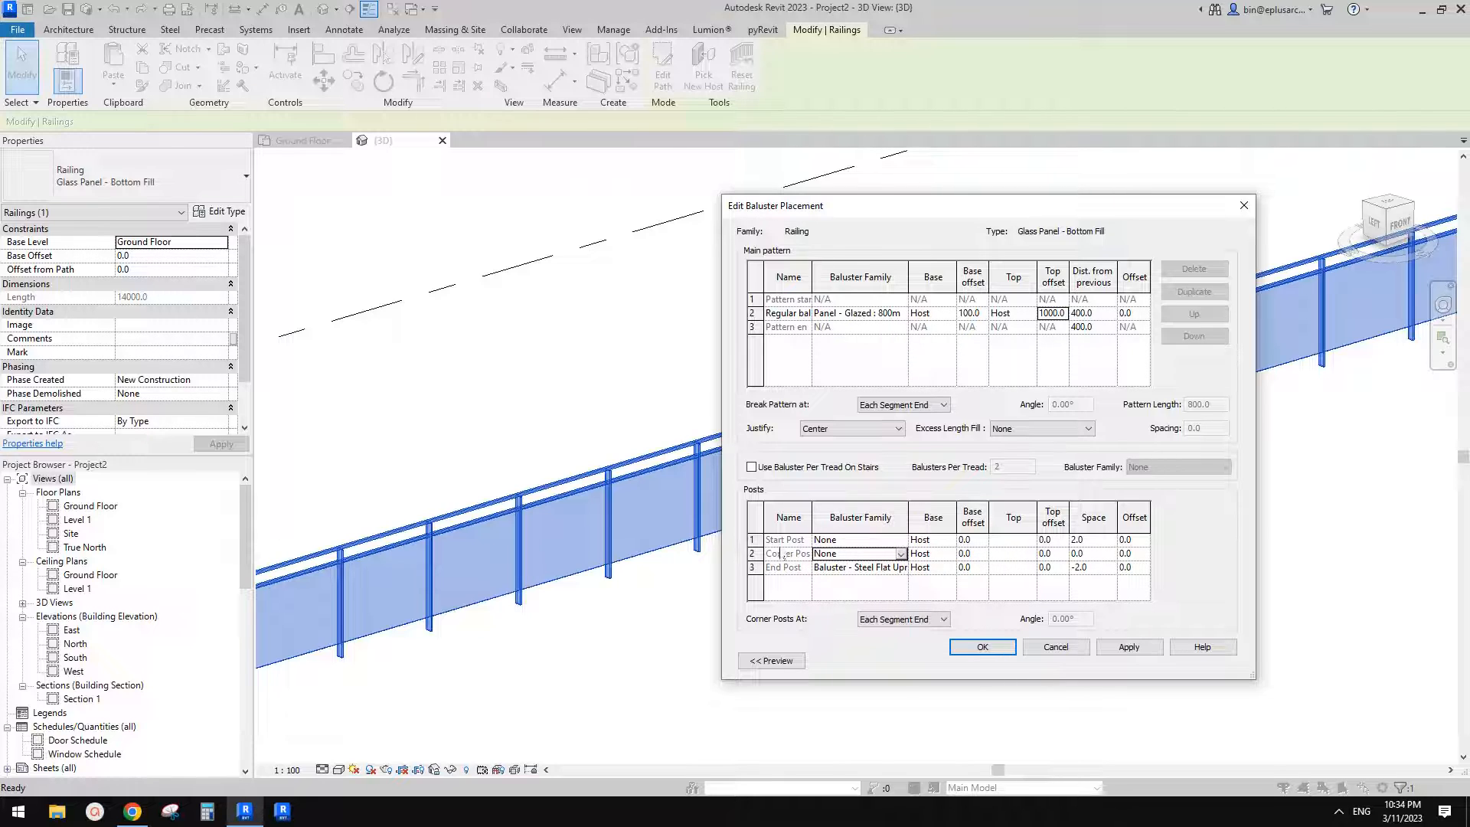
{"action": "left_click", "coordinate": [869, 574]}
{"action": "left_click", "coordinate": [902, 567]}
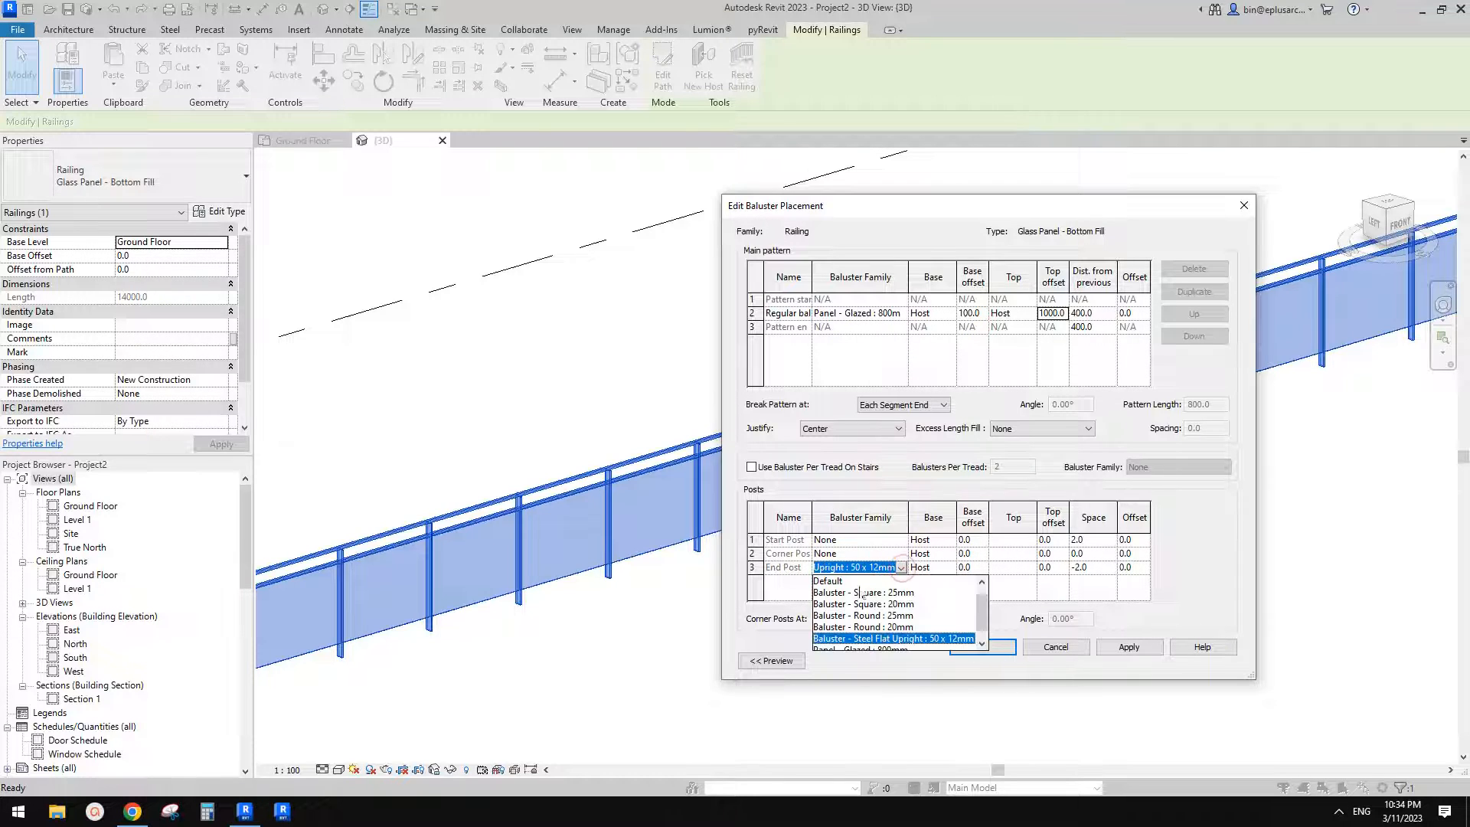
{"action": "left_click", "coordinate": [830, 582]}
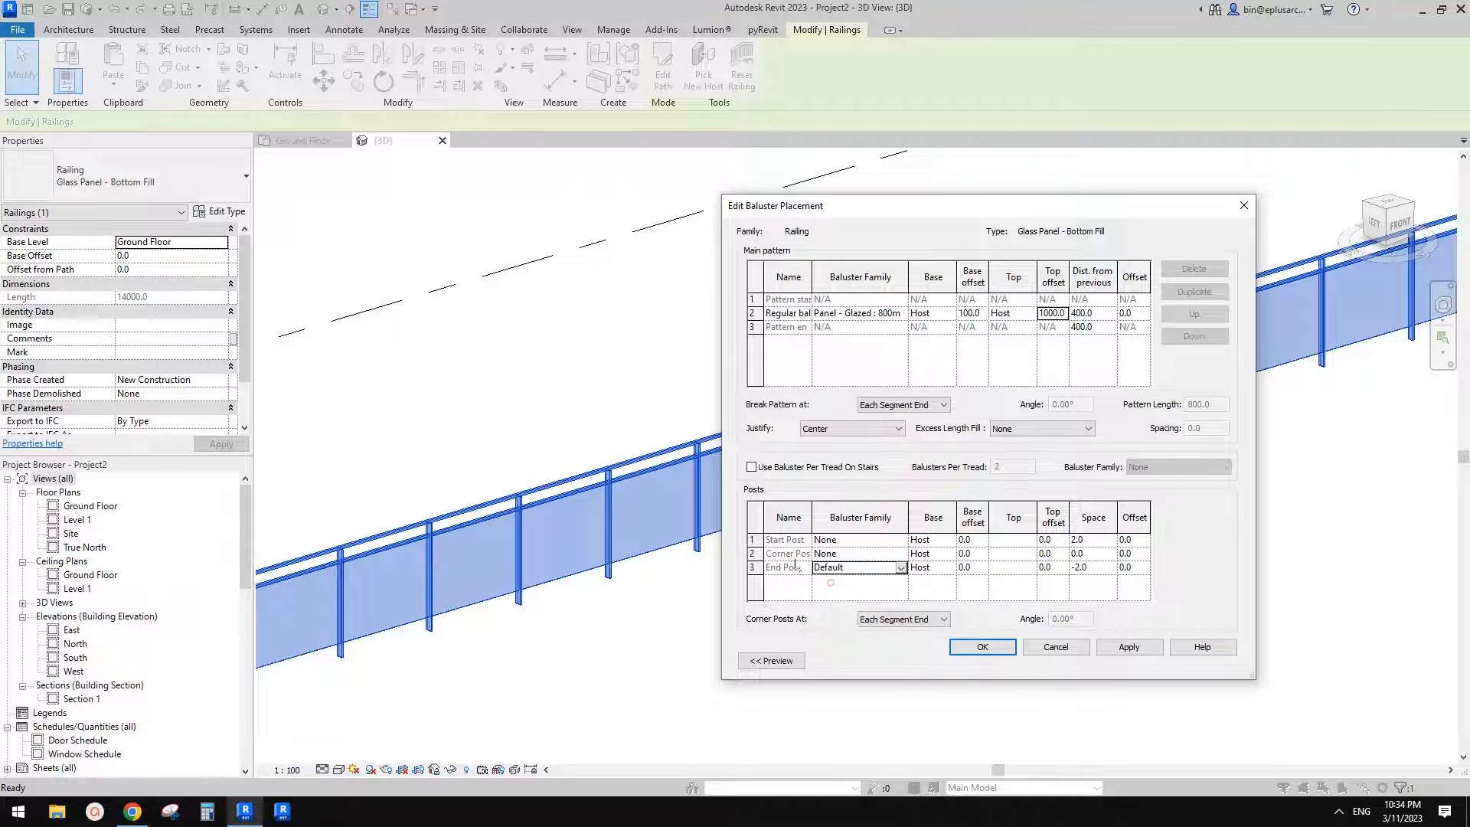
{"action": "left_click", "coordinate": [902, 567]}
{"action": "left_click", "coordinate": [831, 593]}
{"action": "left_click", "coordinate": [983, 649]}
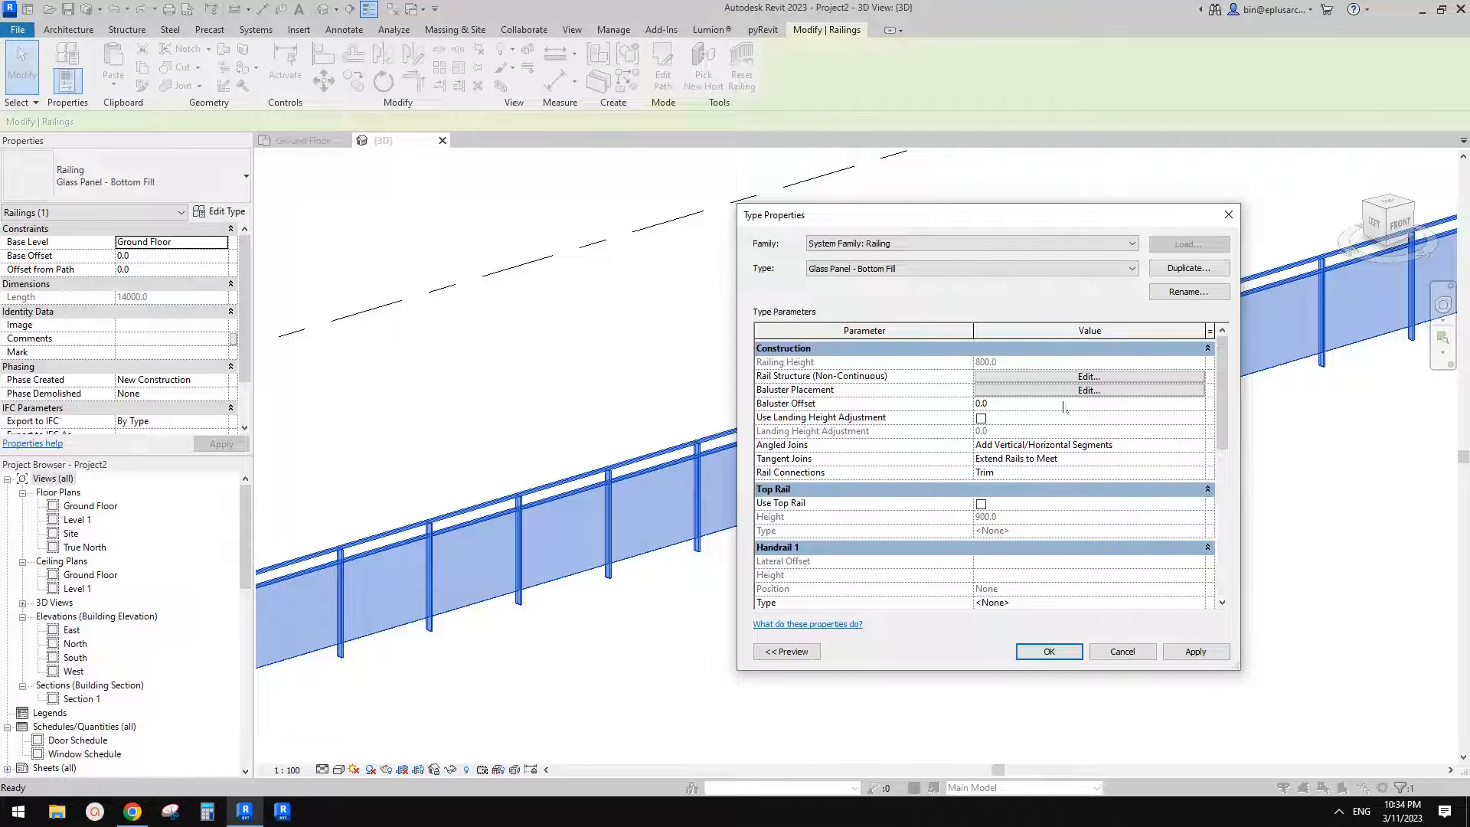
Step: Delete Rail 1 and Rail 2 from the non-continuous rail structure and accept the railing's type properties
{"action": "left_click", "coordinate": [1064, 377]}
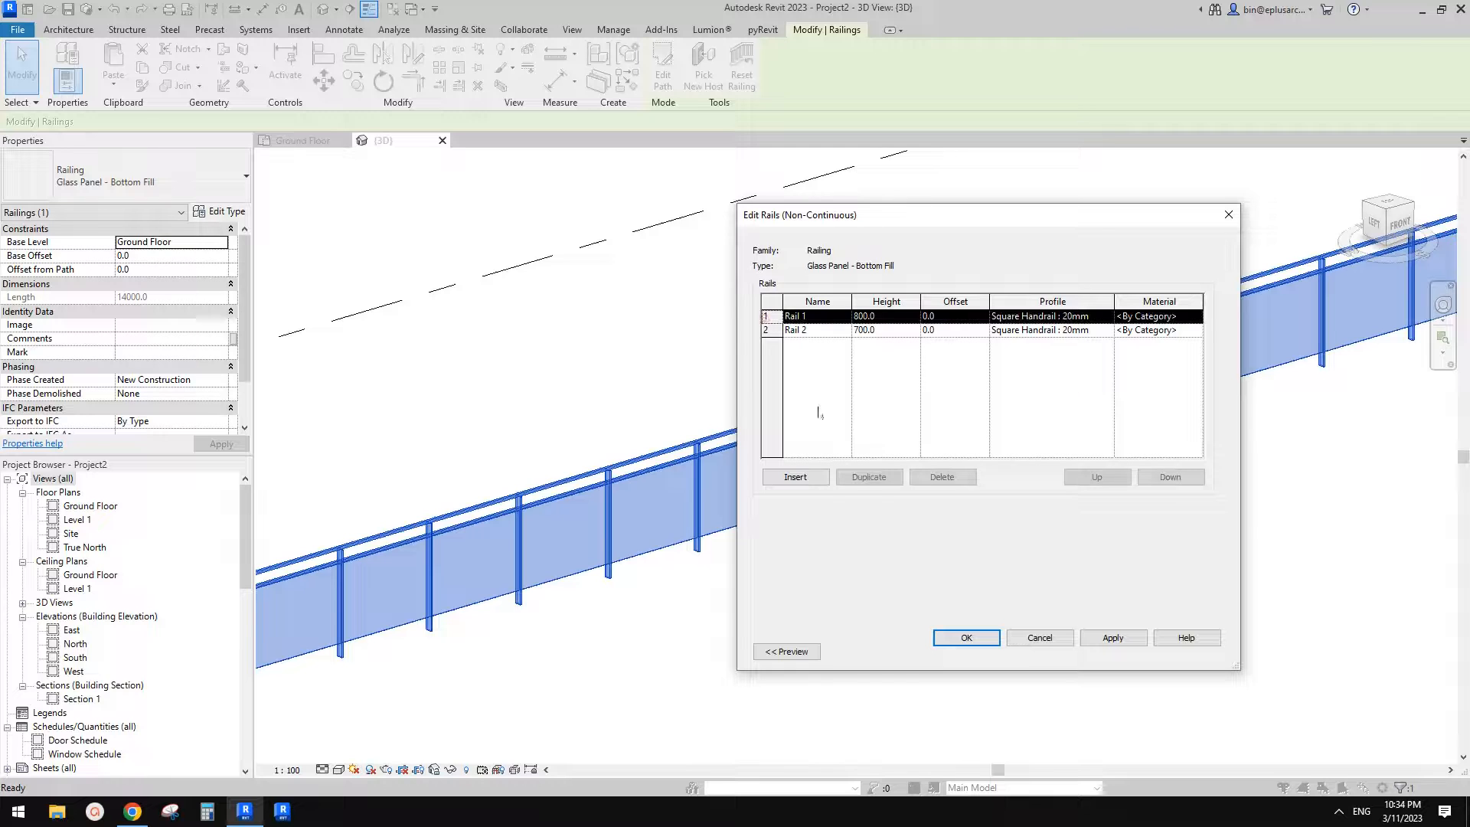
{"action": "left_click", "coordinate": [942, 477]}
{"action": "left_click", "coordinate": [942, 476]}
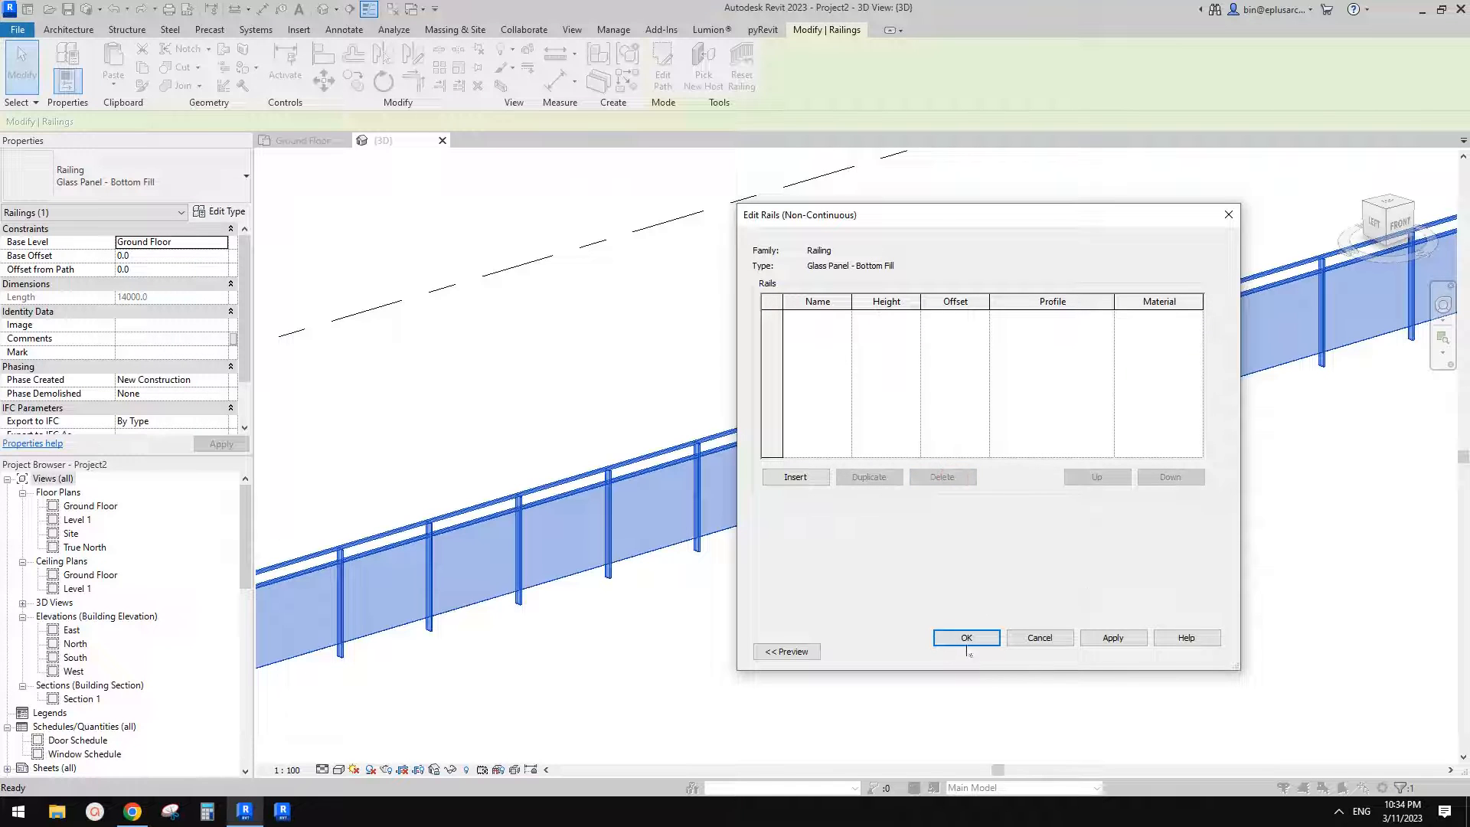
{"action": "left_click", "coordinate": [967, 641]}
{"action": "left_click", "coordinate": [1058, 651]}
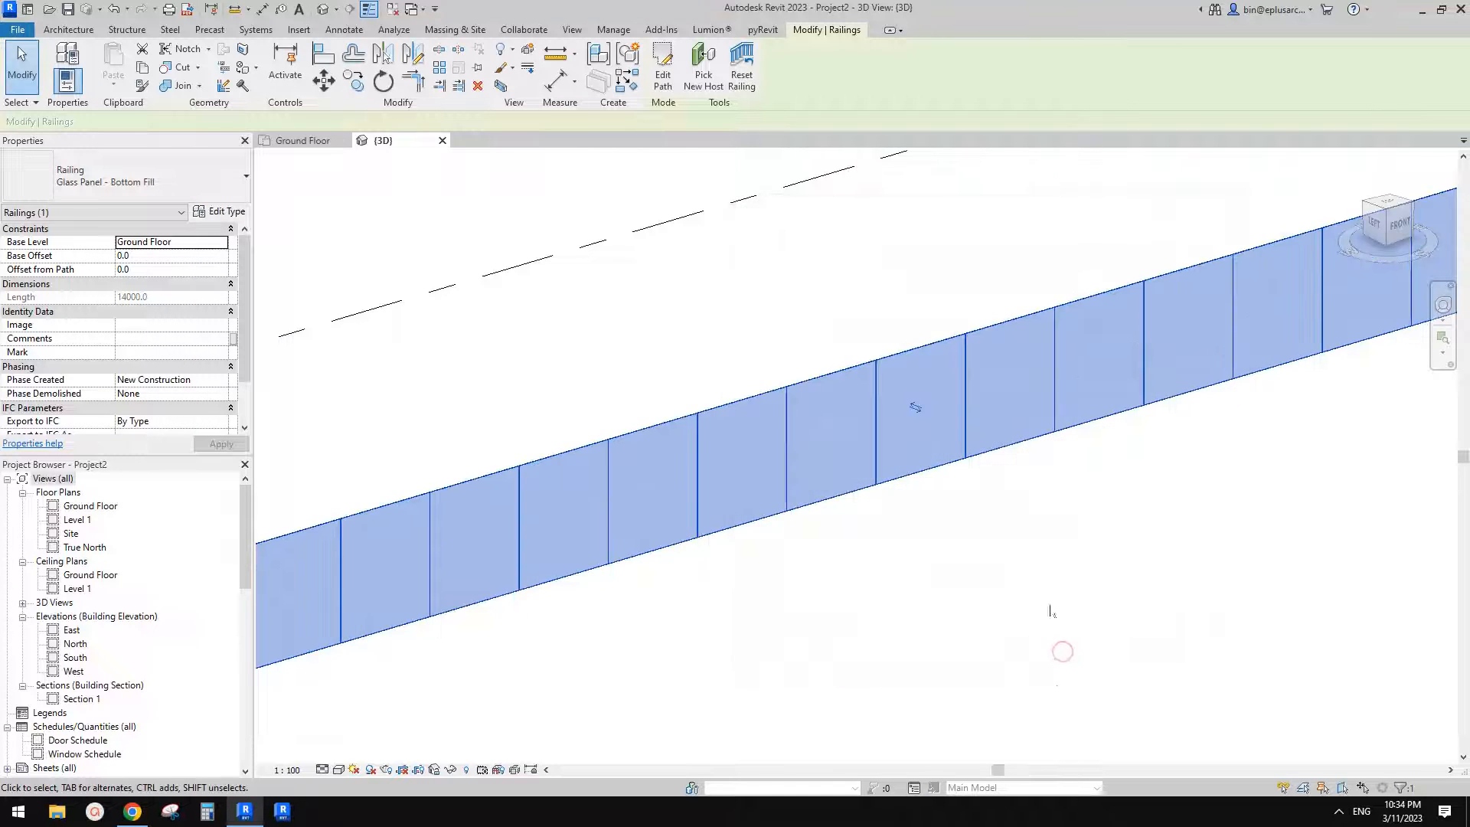
Step: Examine the glass panels along the railing in 3D and review the panel entry in its baluster placement
{"action": "scroll", "coordinate": [1050, 610], "scroll_direction": "down", "scroll_amount": 3}
{"action": "middle_click_drag", "start_coordinate": [1050, 509], "coordinate": [903, 492], "text": "shift"}
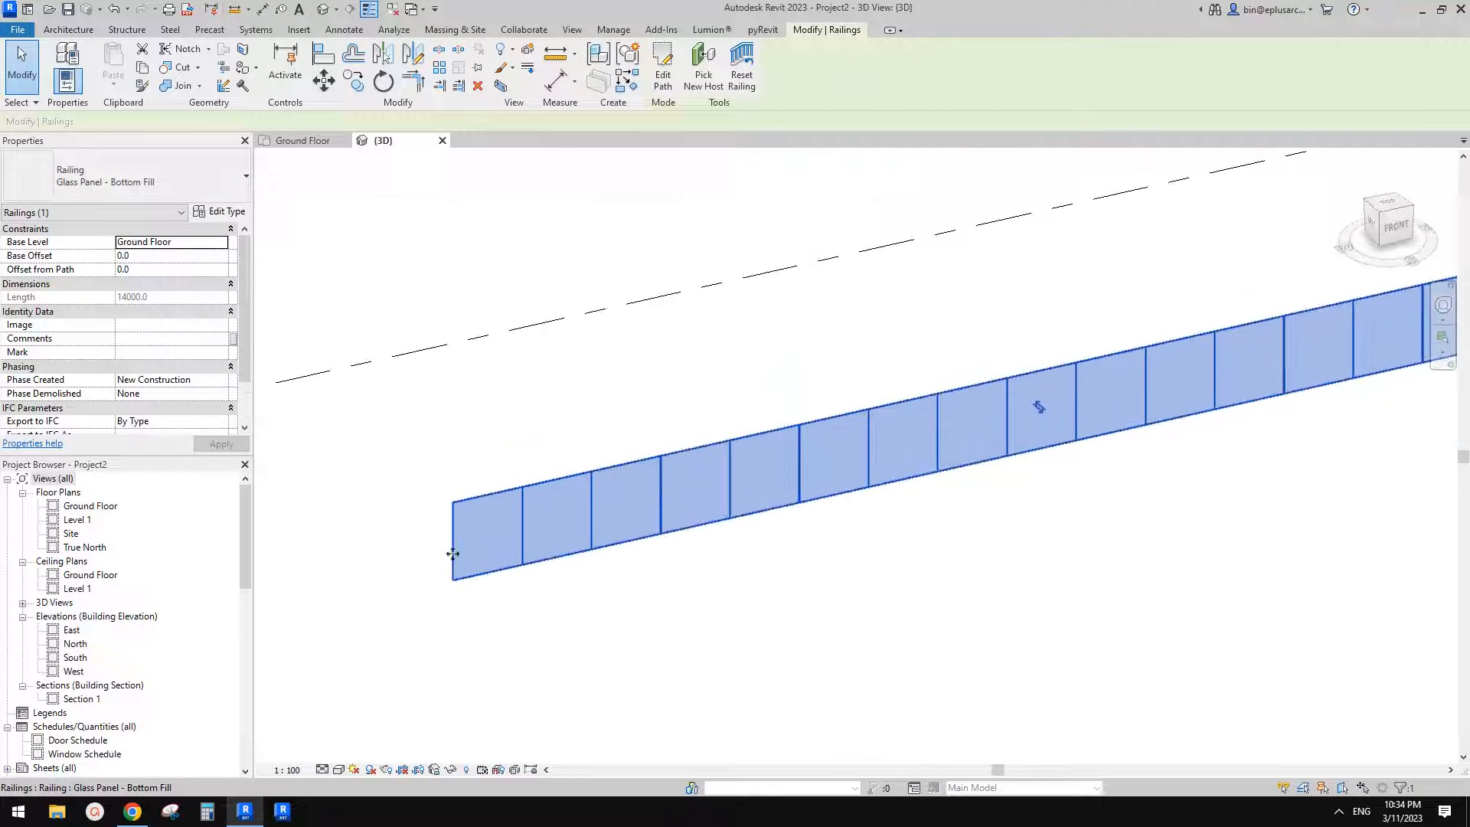
{"action": "middle_click_drag", "start_coordinate": [630, 539], "coordinate": [591, 539]}
{"action": "scroll", "coordinate": [624, 542], "scroll_direction": "up", "scroll_amount": 1}
{"action": "middle_click_drag", "start_coordinate": [744, 529], "coordinate": [735, 537]}
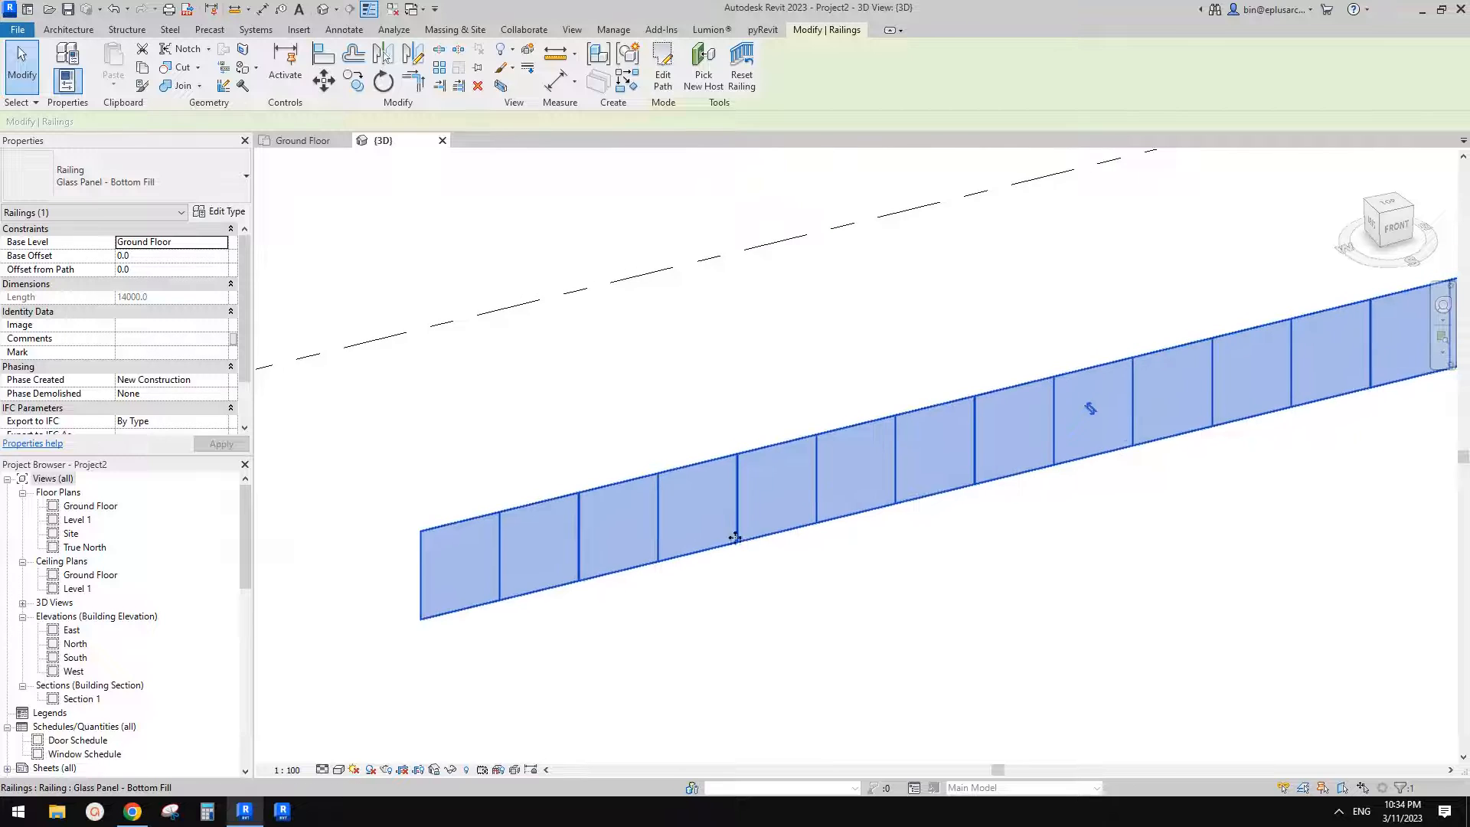
{"action": "middle_click_drag", "start_coordinate": [834, 489], "coordinate": [830, 482]}
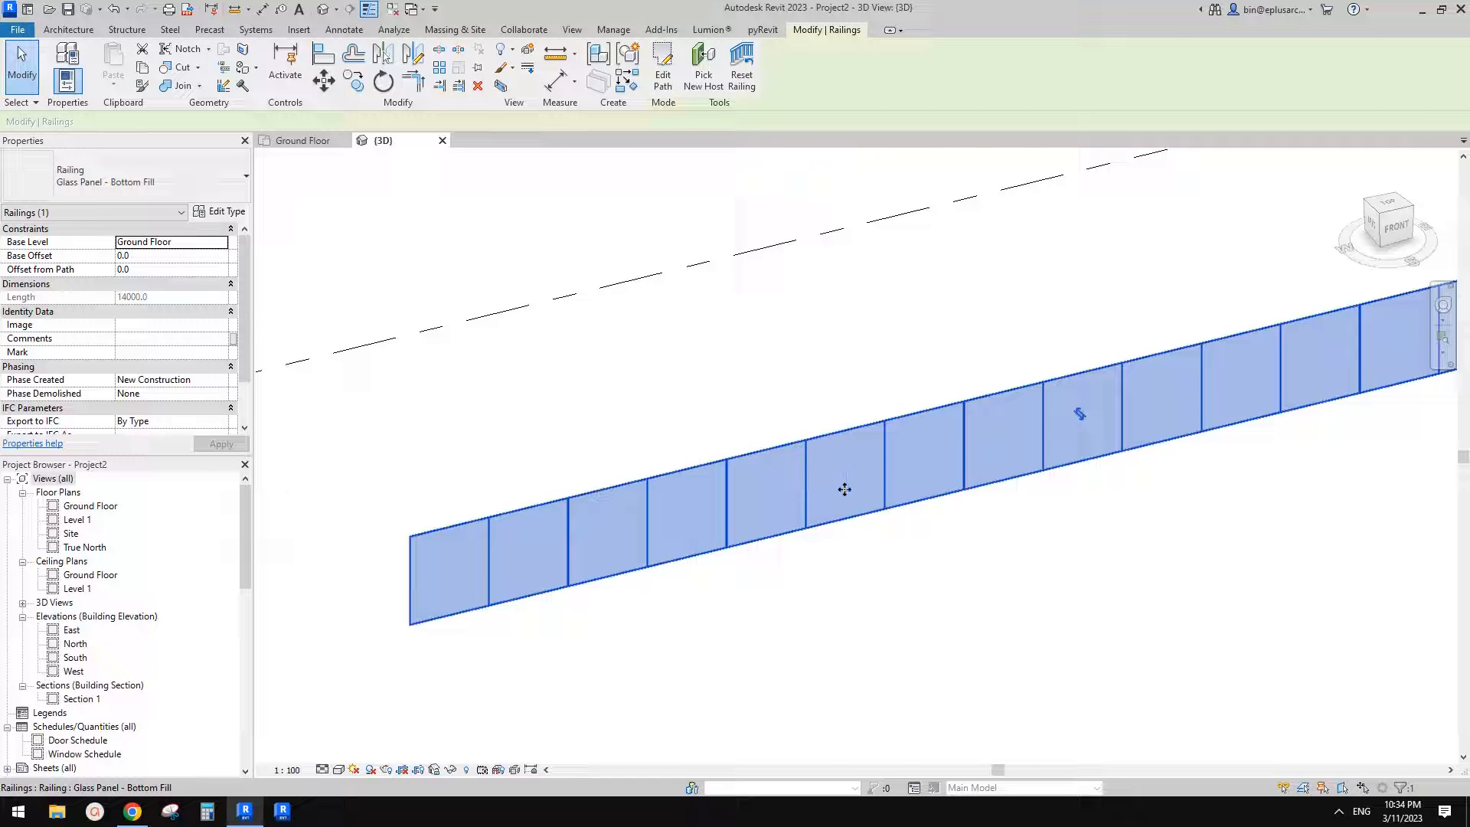
{"action": "middle_click_drag", "start_coordinate": [843, 487], "coordinate": [764, 468]}
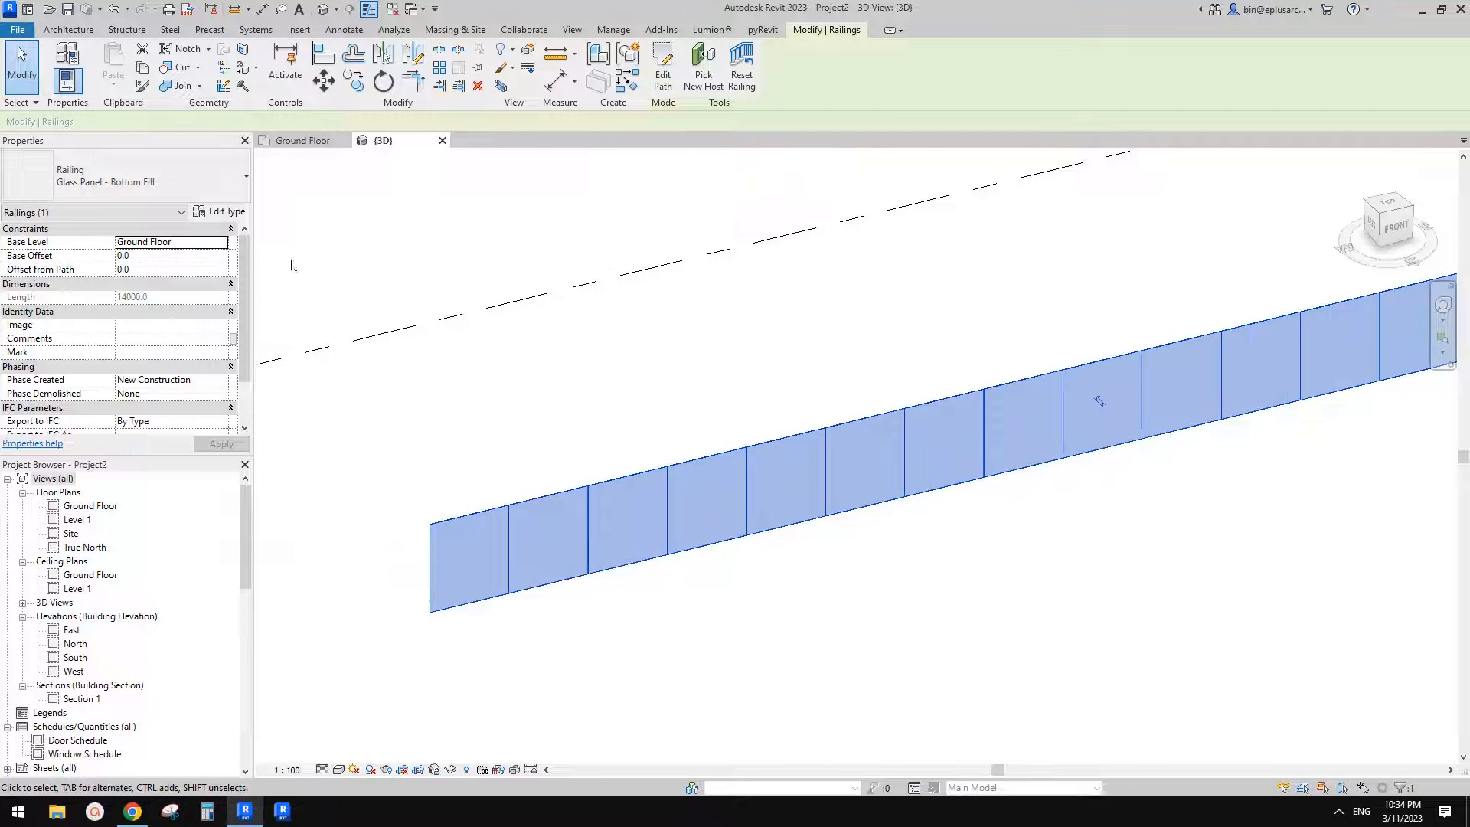
{"action": "left_click", "coordinate": [221, 211]}
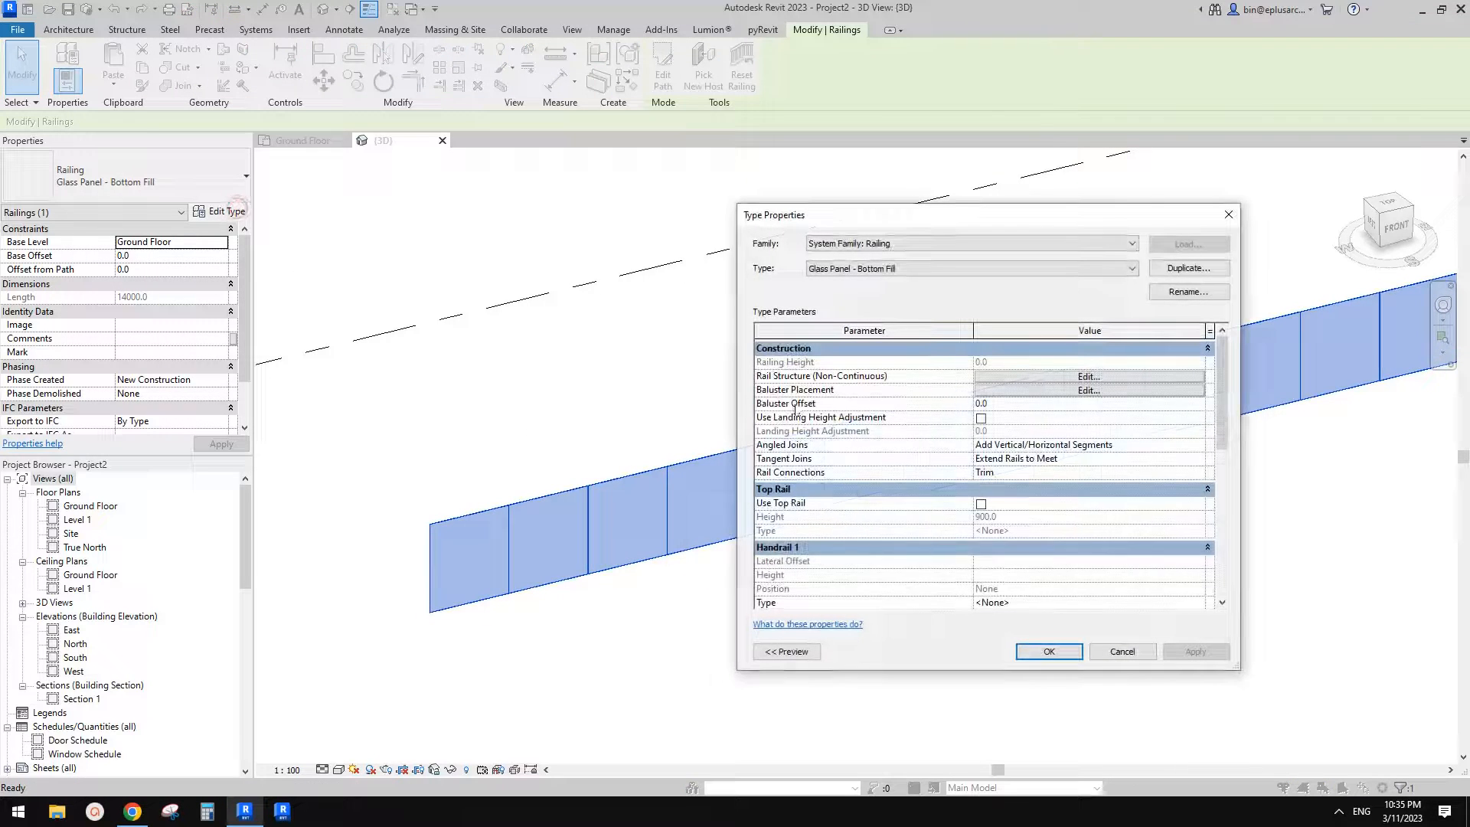
{"action": "left_click", "coordinate": [1063, 391]}
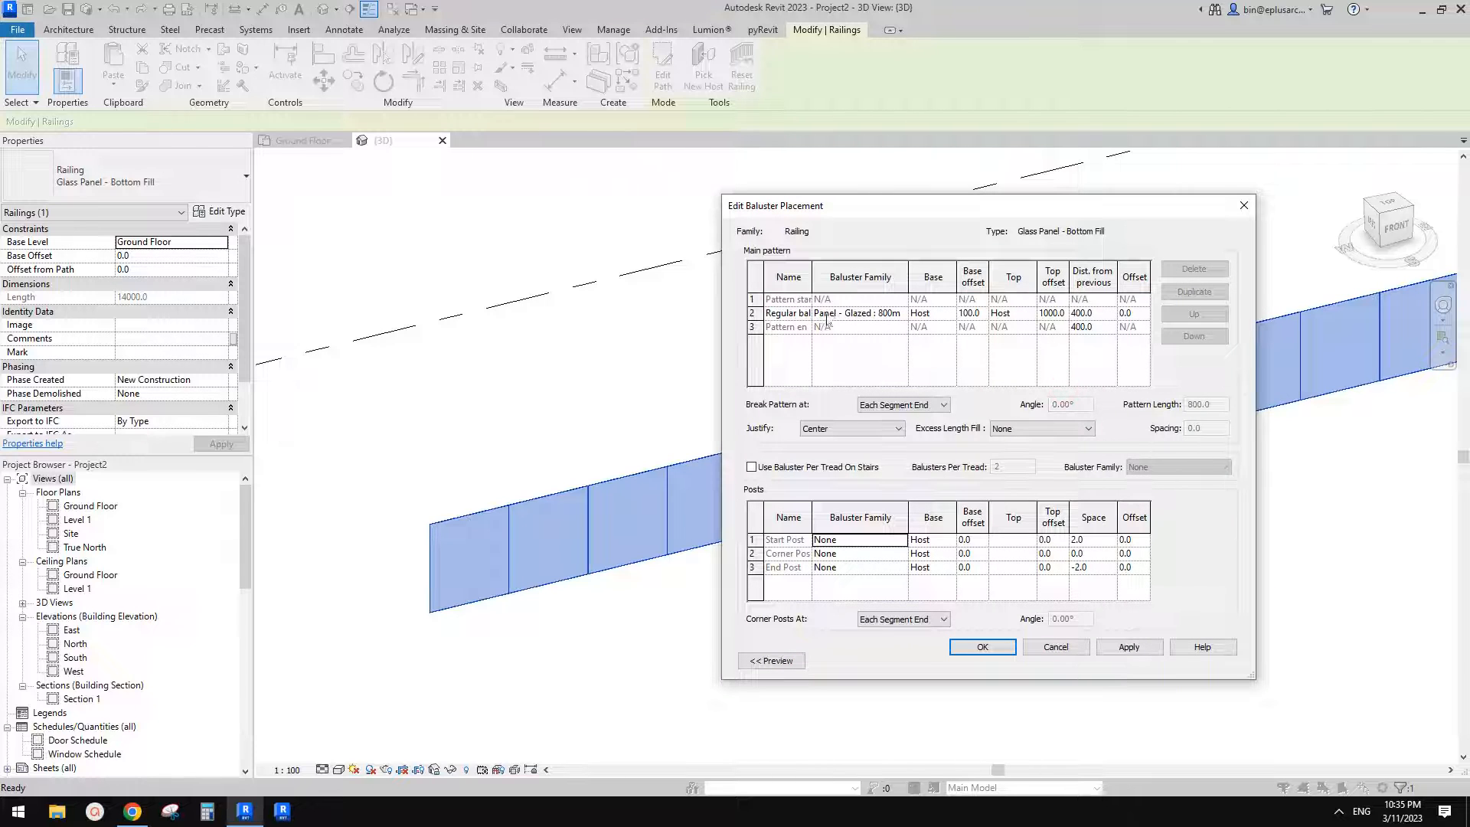
{"action": "left_click", "coordinate": [1071, 643]}
{"action": "left_click", "coordinate": [1121, 650]}
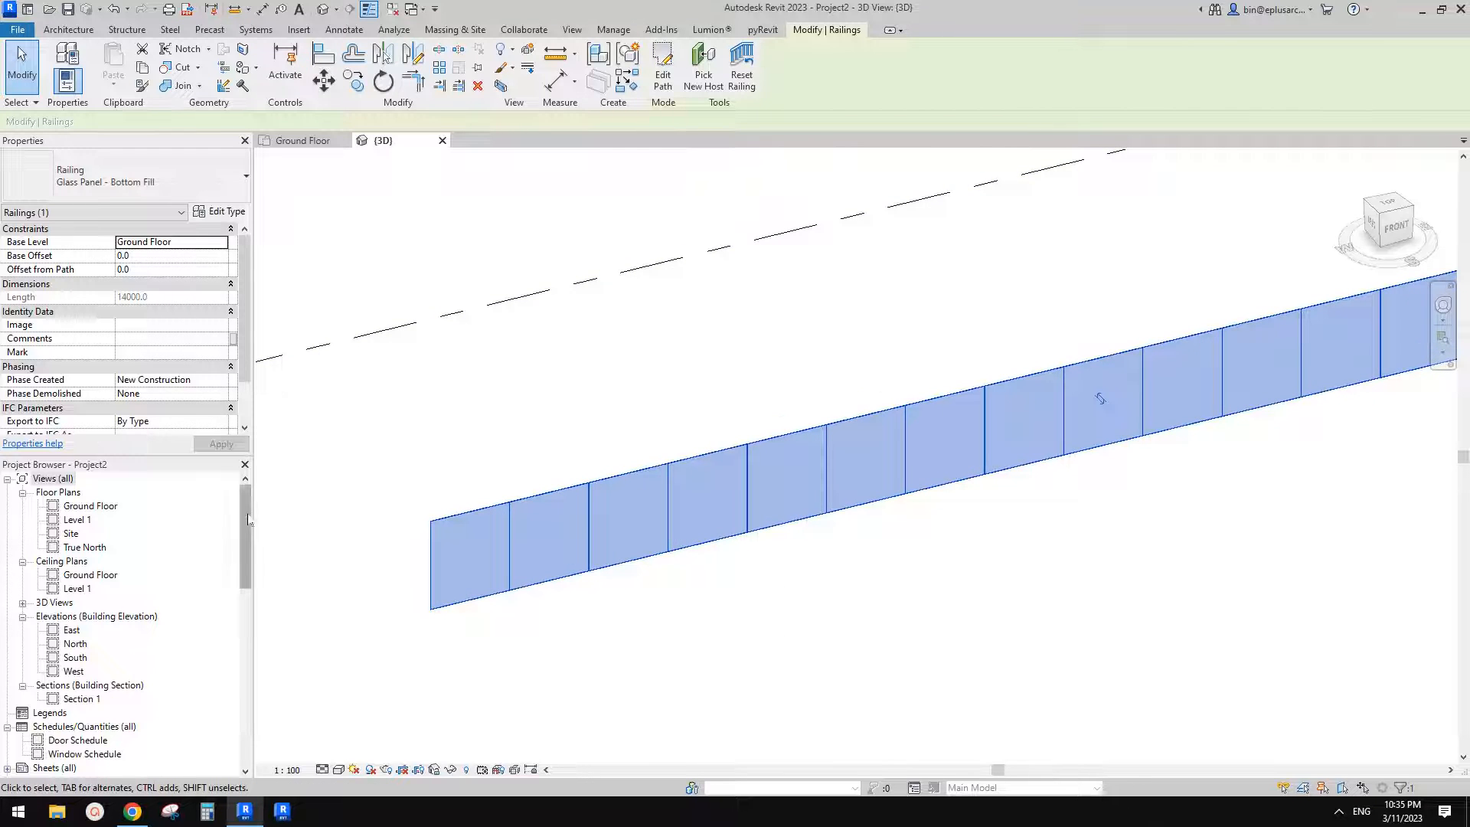
Step: Duplicate the 800mm type of the Panel - Glazed railing family in the project and name the copy 600mm
{"action": "left_click_drag", "start_coordinate": [247, 517], "coordinate": [251, 556]}
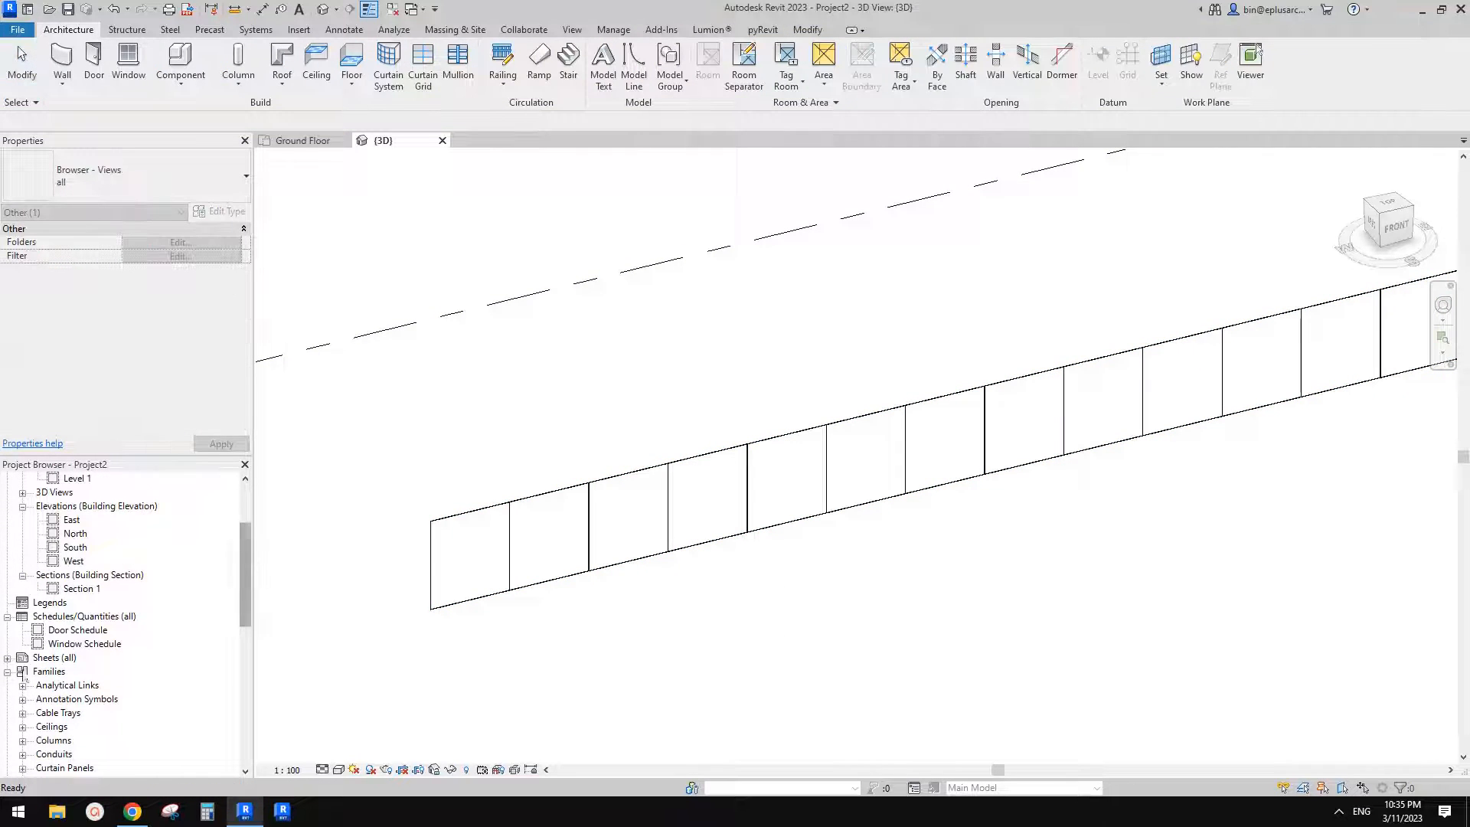
{"action": "scroll", "coordinate": [155, 649], "scroll_direction": "down", "scroll_amount": 6}
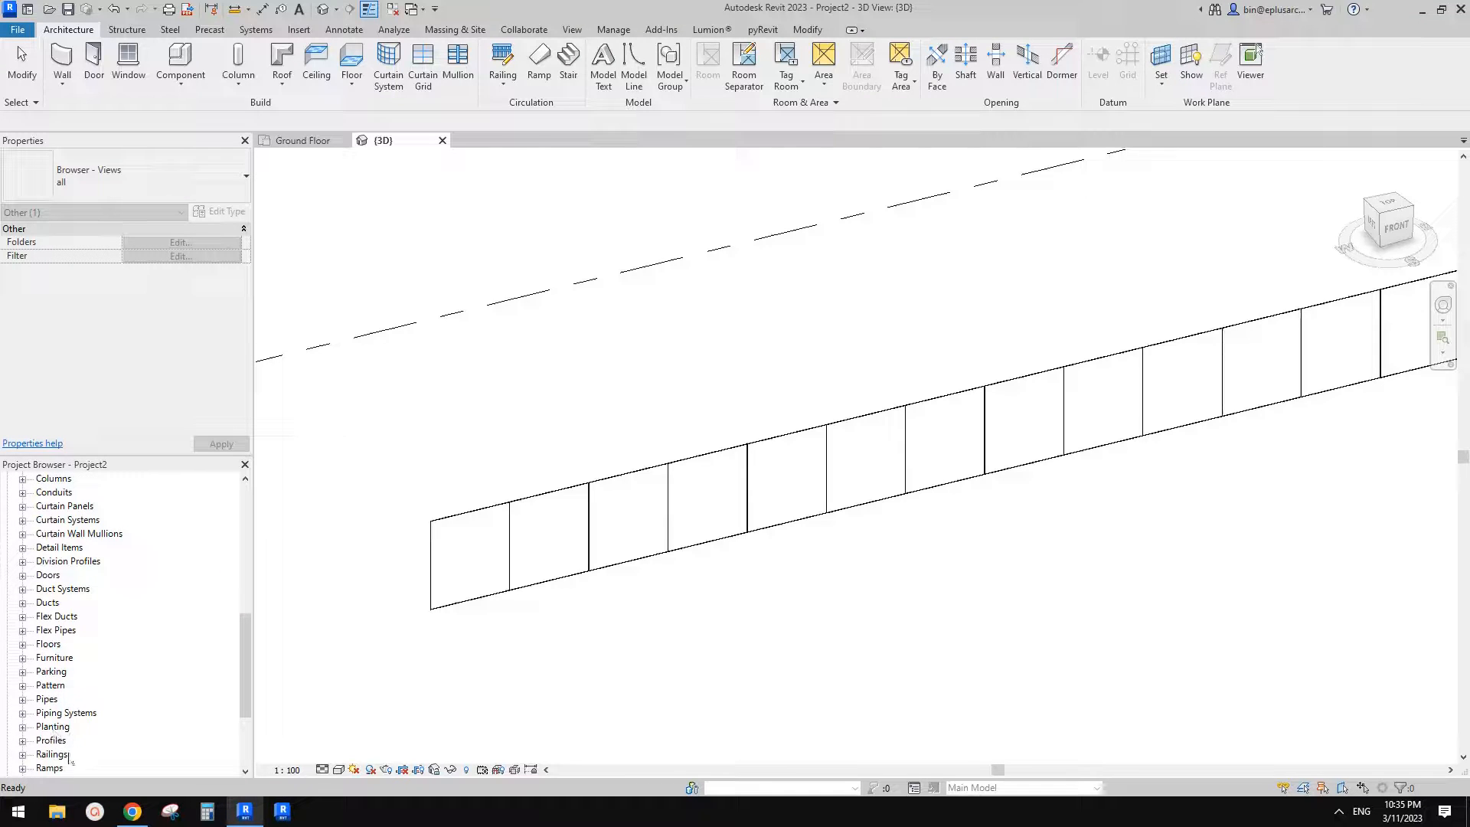
{"action": "left_click", "coordinate": [67, 755]}
{"action": "scroll", "coordinate": [135, 669], "scroll_direction": "down", "scroll_amount": 2}
{"action": "left_click", "coordinate": [23, 686]}
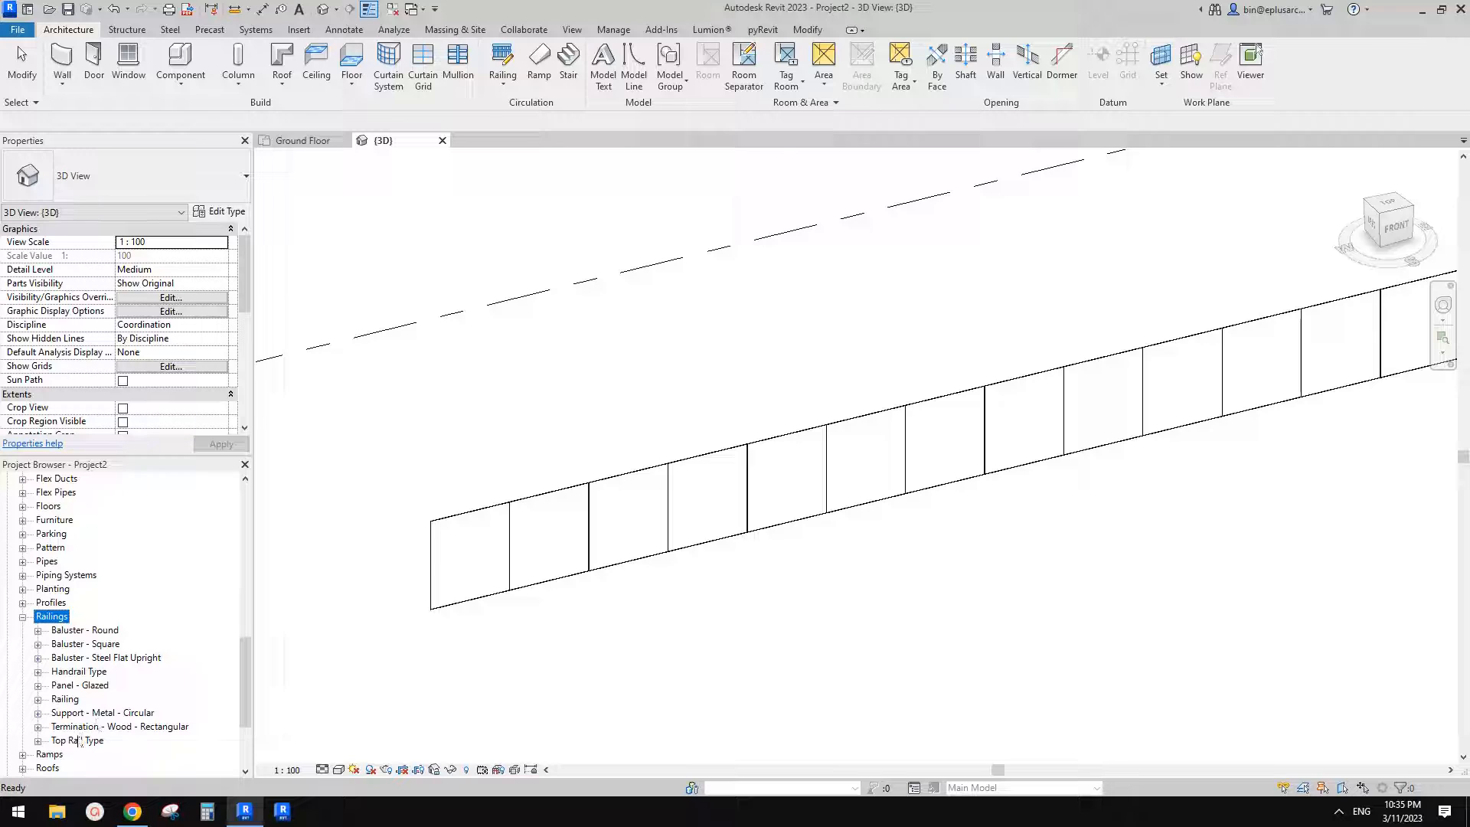
{"action": "left_click", "coordinate": [81, 687]}
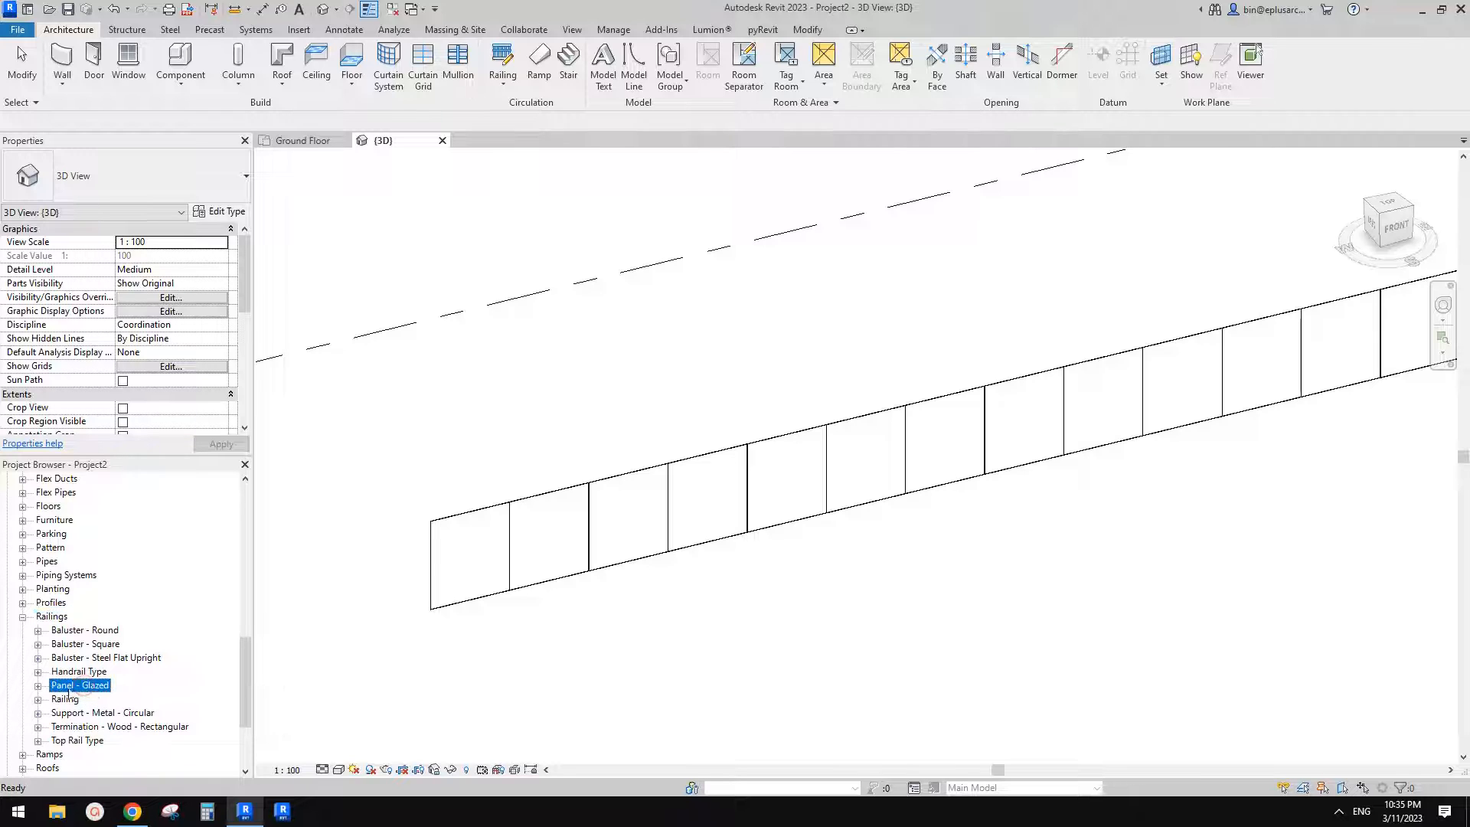
{"action": "left_click", "coordinate": [38, 686]}
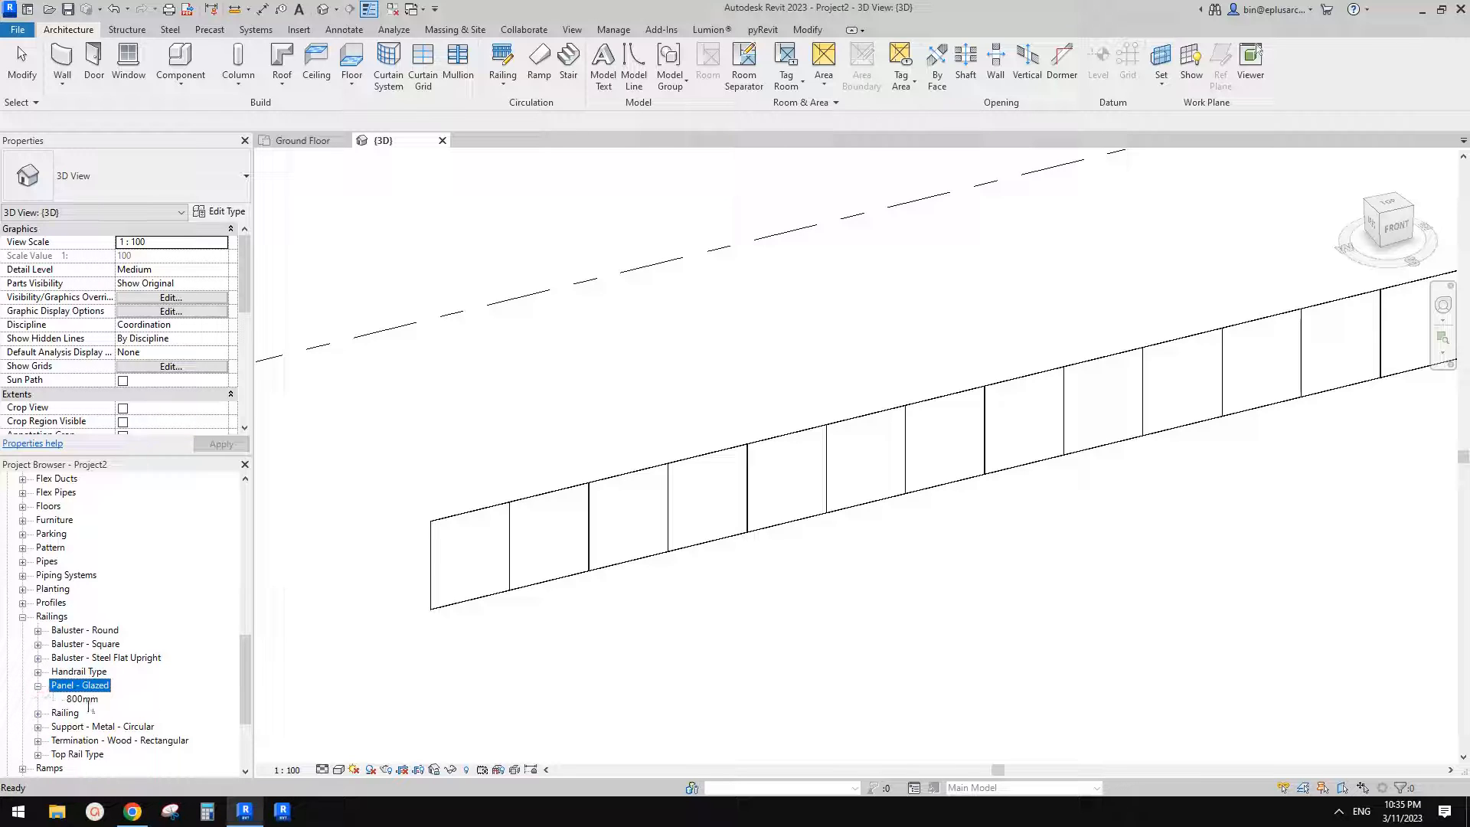
{"action": "scroll", "coordinate": [262, 638], "scroll_direction": "down", "scroll_amount": 1}
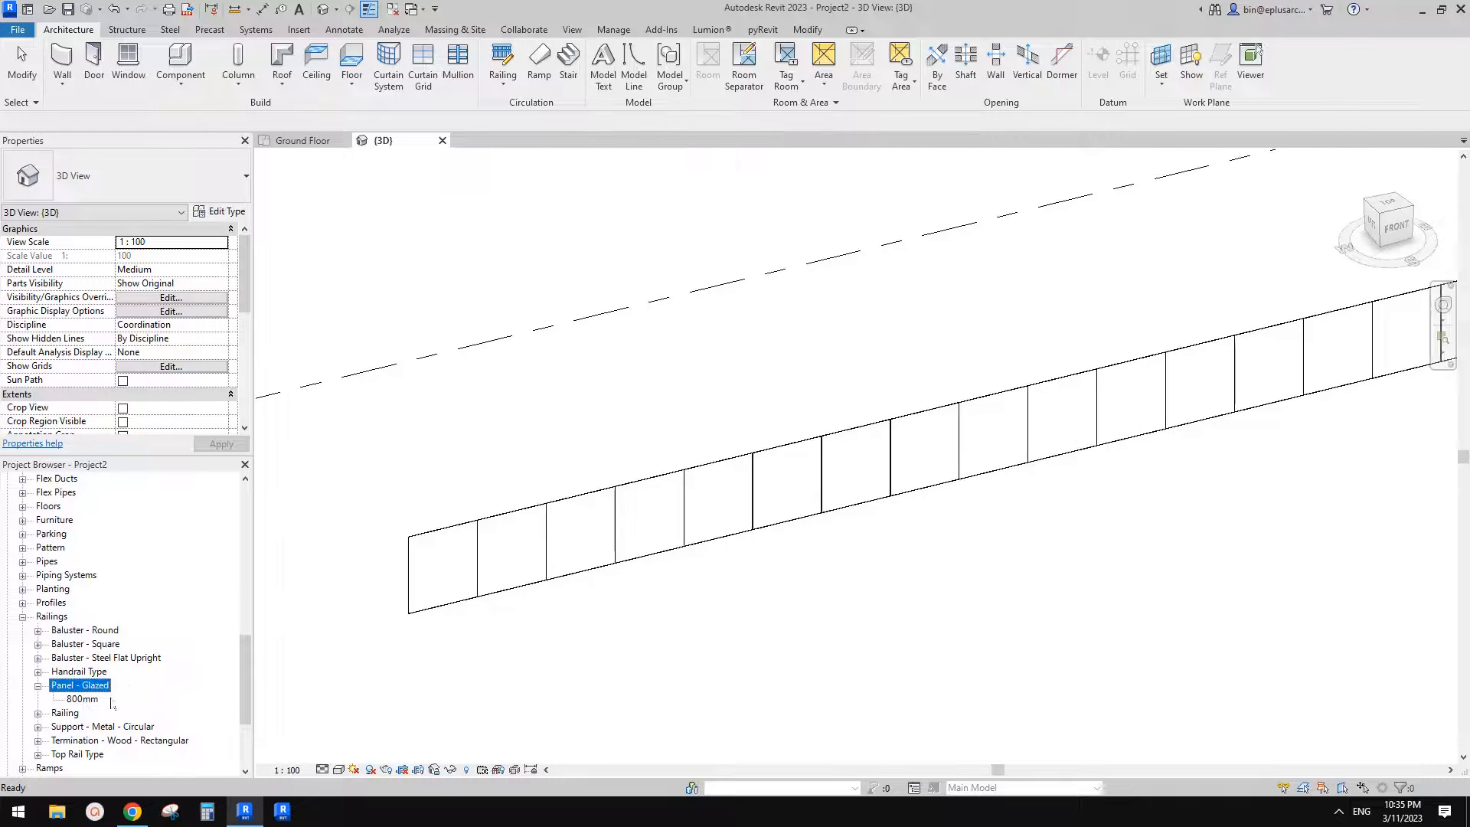
{"action": "right_click", "coordinate": [81, 699]}
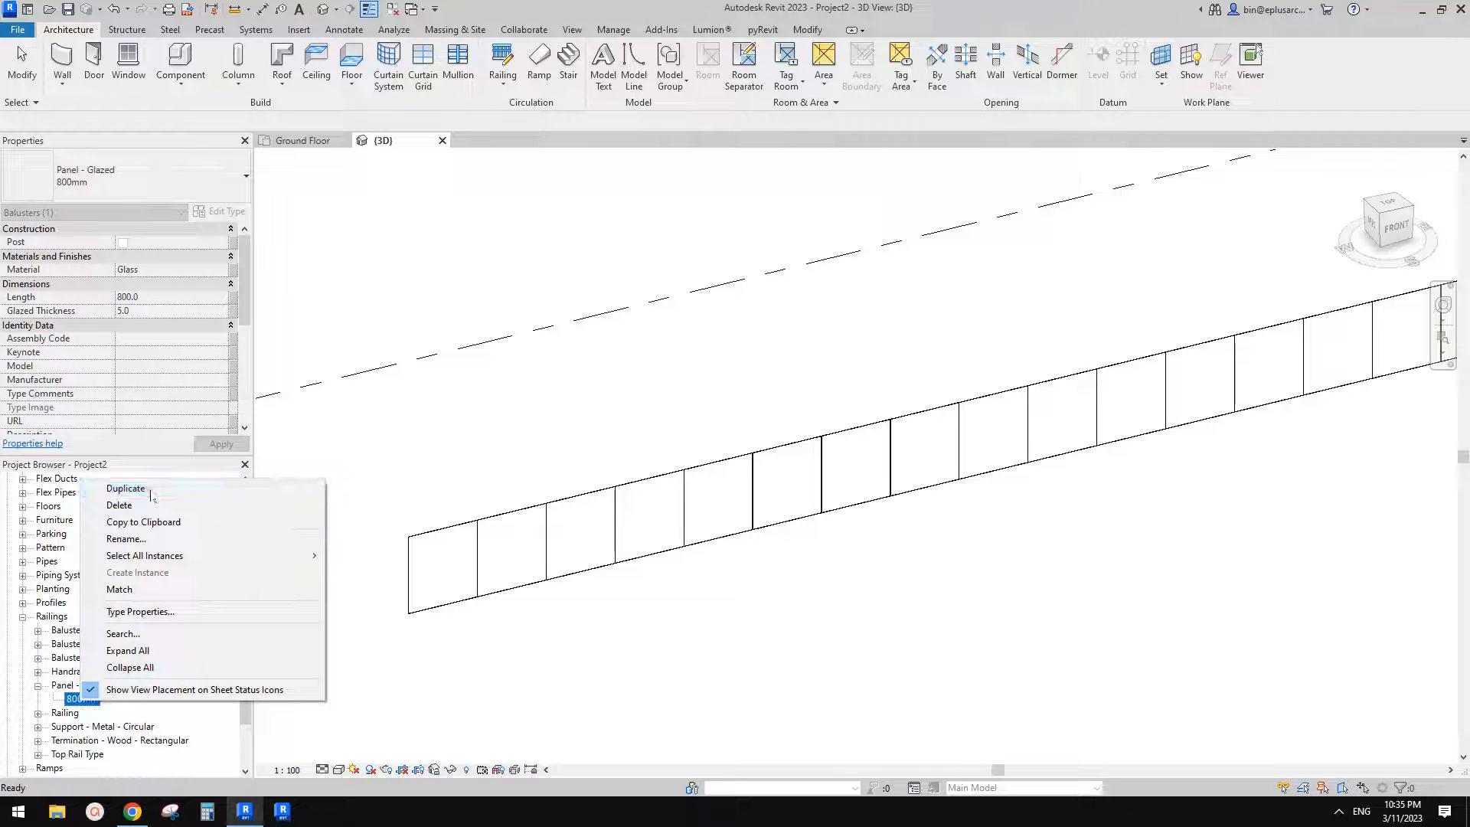
{"action": "left_click", "coordinate": [125, 489]}
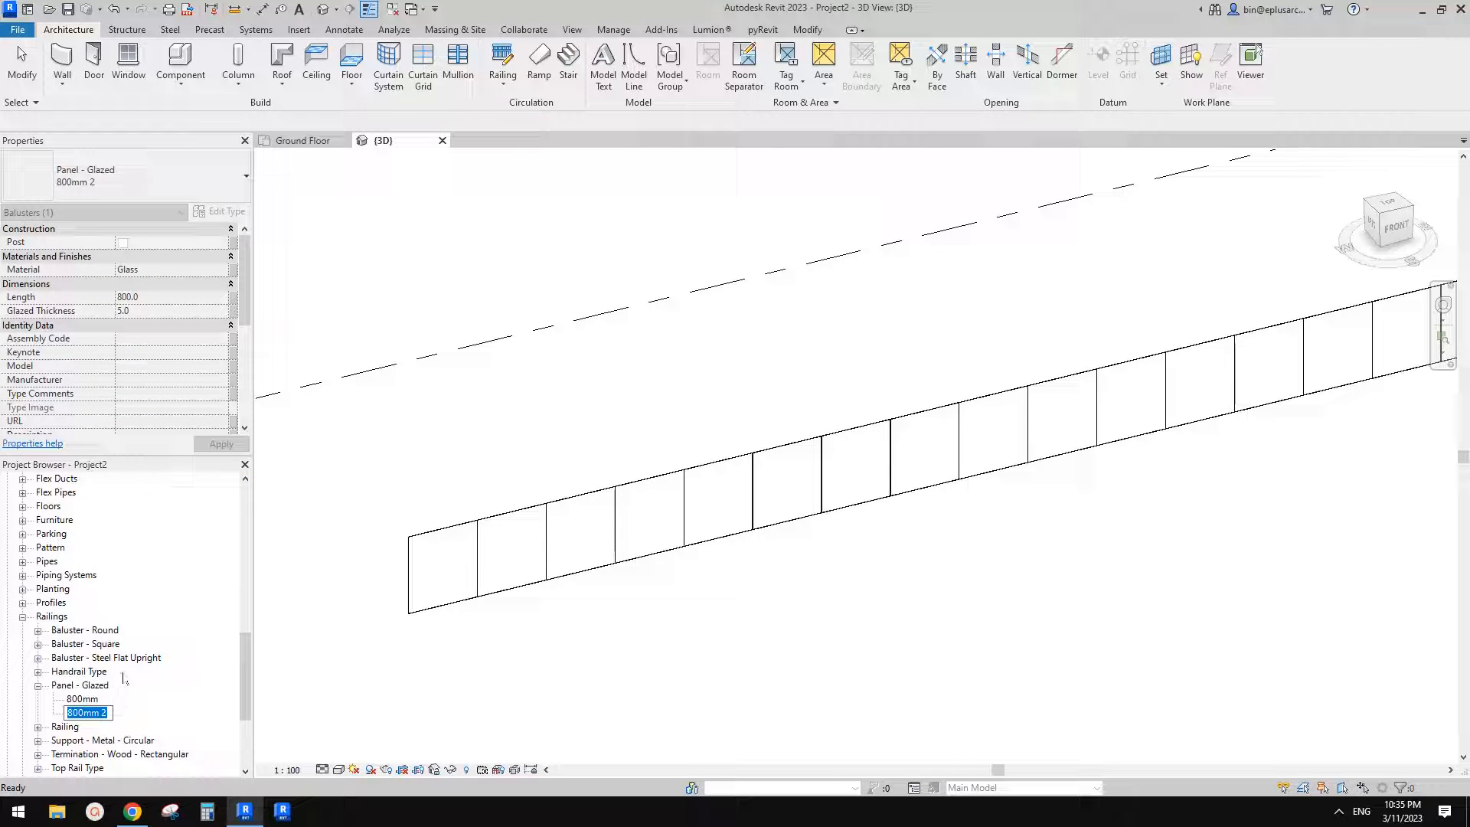
{"action": "type", "text": "600mm"}
{"action": "key", "text": "Return"}
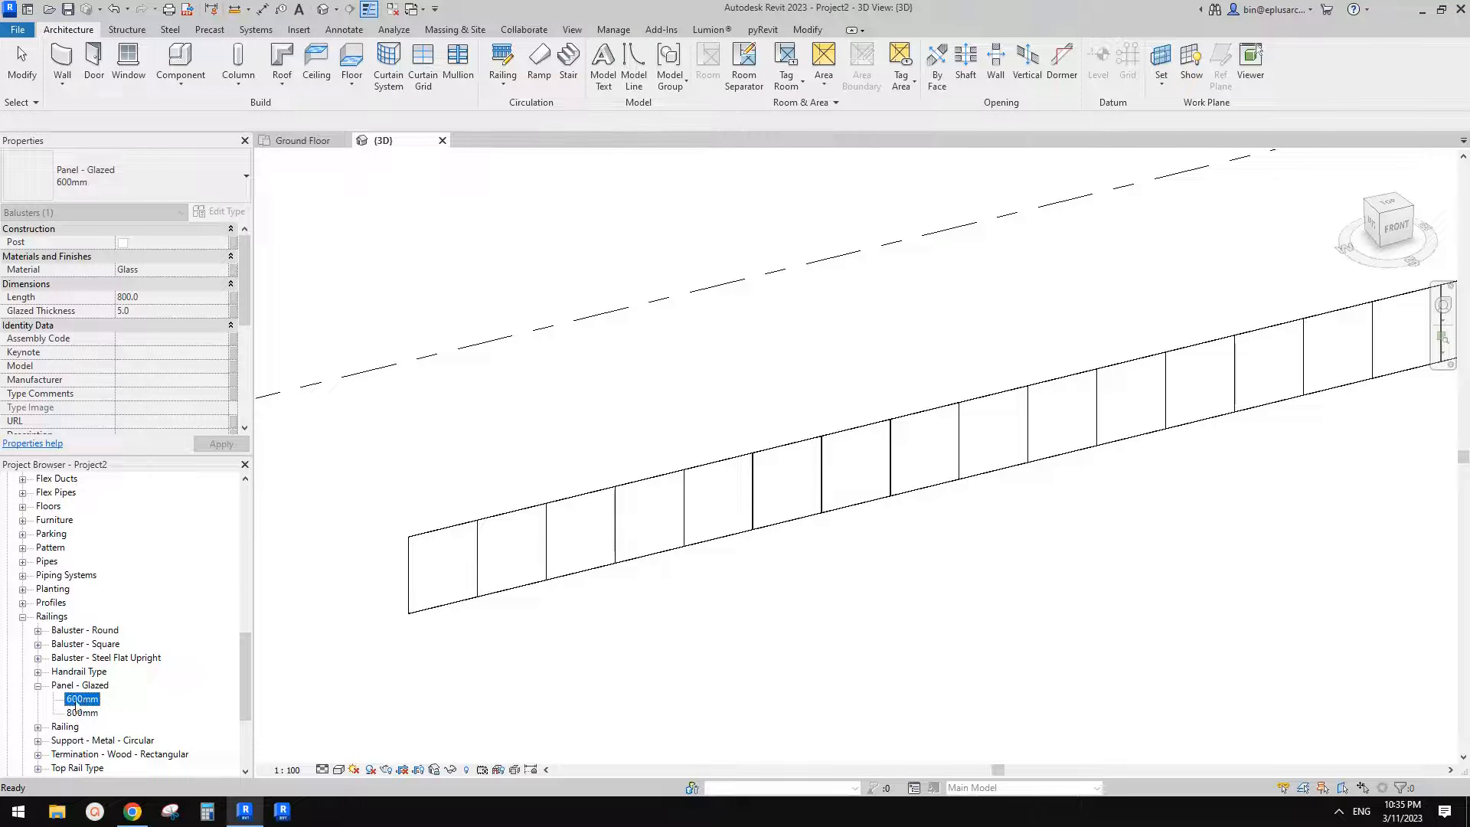
Step: Set the length of the 600mm Panel - Glazed type to 600 mm
{"action": "double_click", "coordinate": [80, 699]}
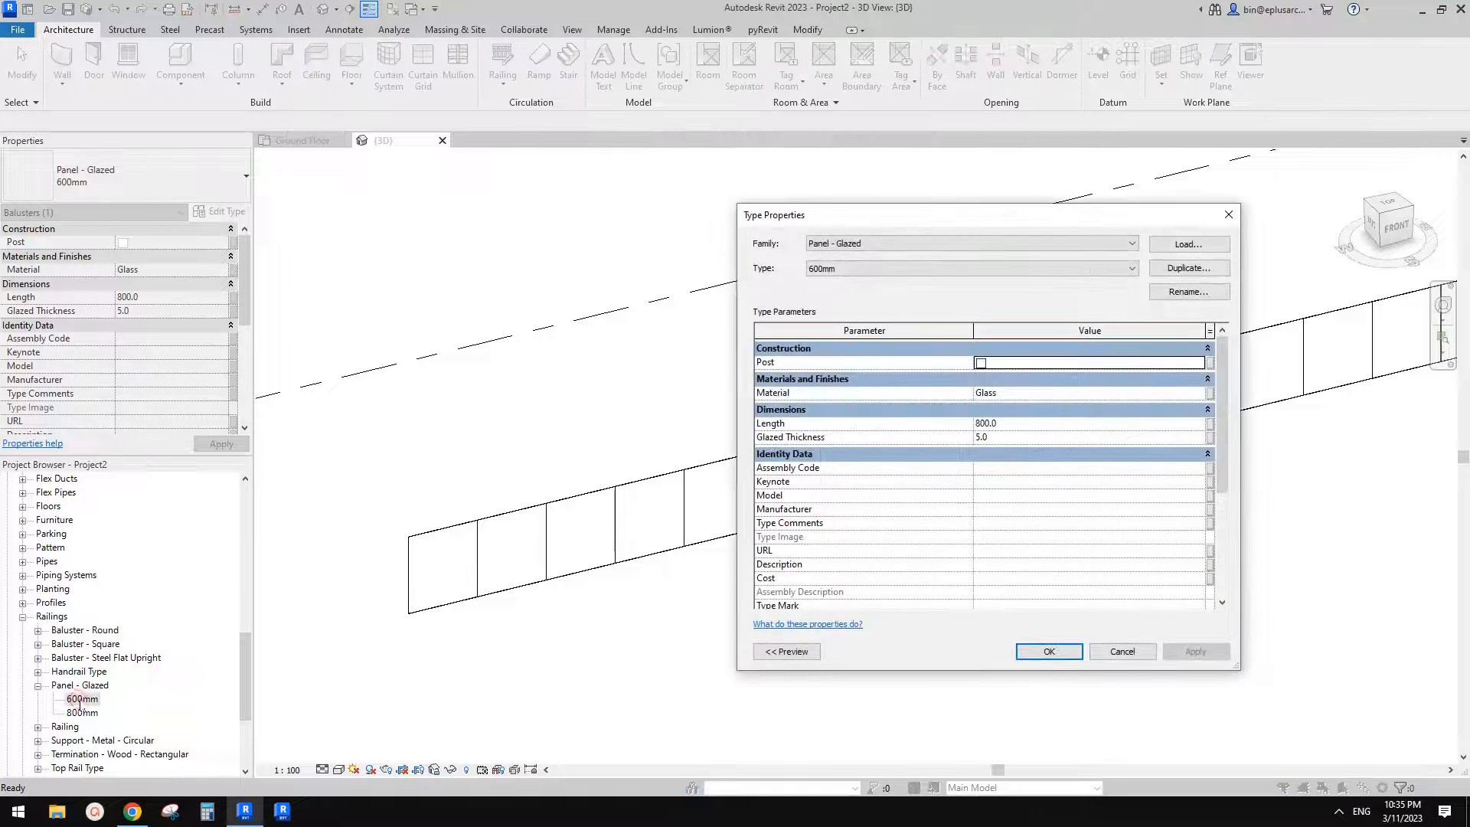
{"action": "left_click", "coordinate": [1028, 424]}
{"action": "type", "text": "600"}
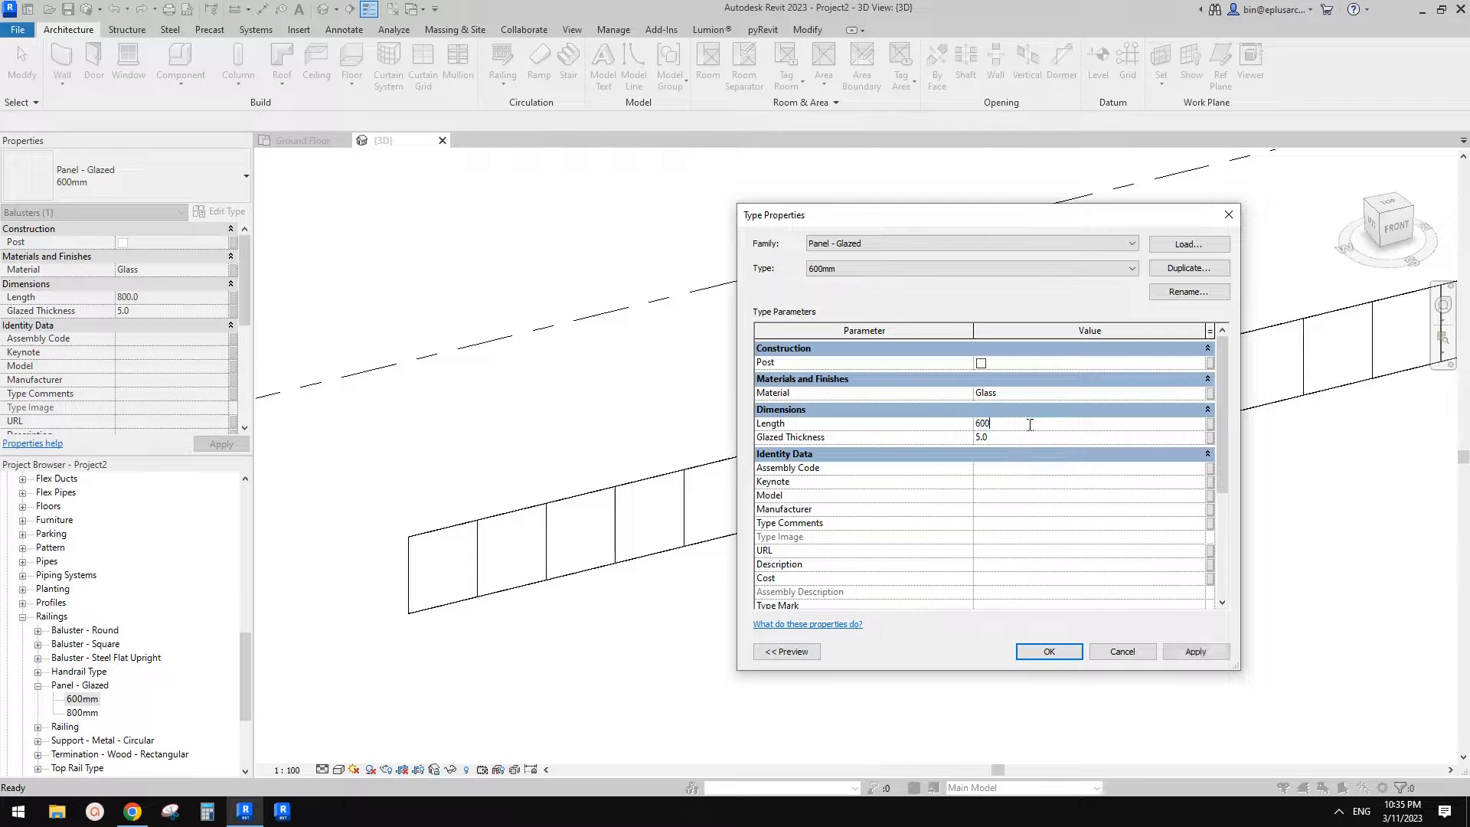
{"action": "left_click", "coordinate": [1048, 652]}
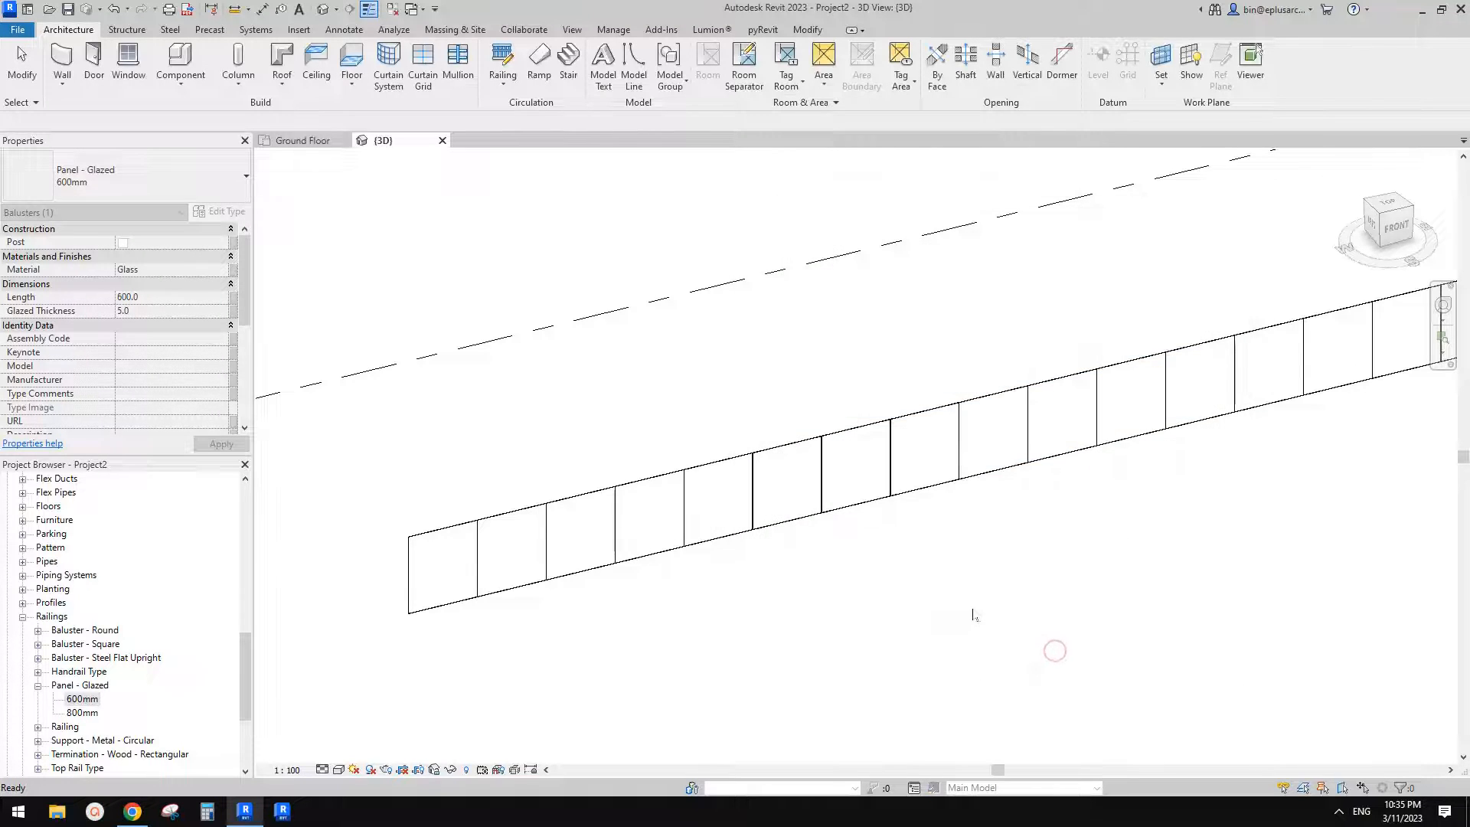
Step: Change the main pattern's baluster family to Panel - Glazed : 600mm in the railing's baluster placement and apply the type change
{"action": "left_click", "coordinate": [973, 608]}
{"action": "left_click", "coordinate": [889, 481]}
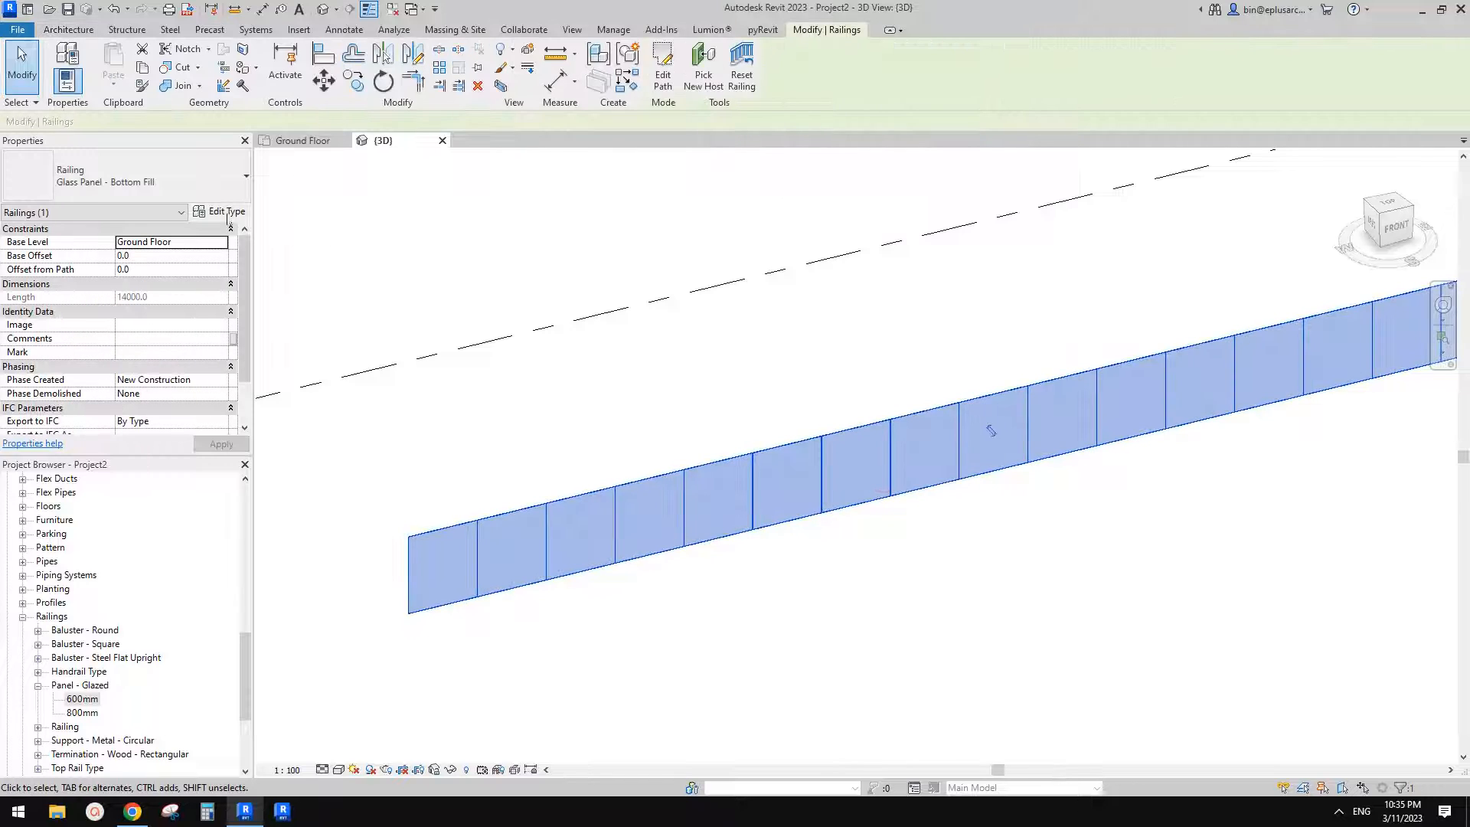
{"action": "left_click", "coordinate": [220, 211]}
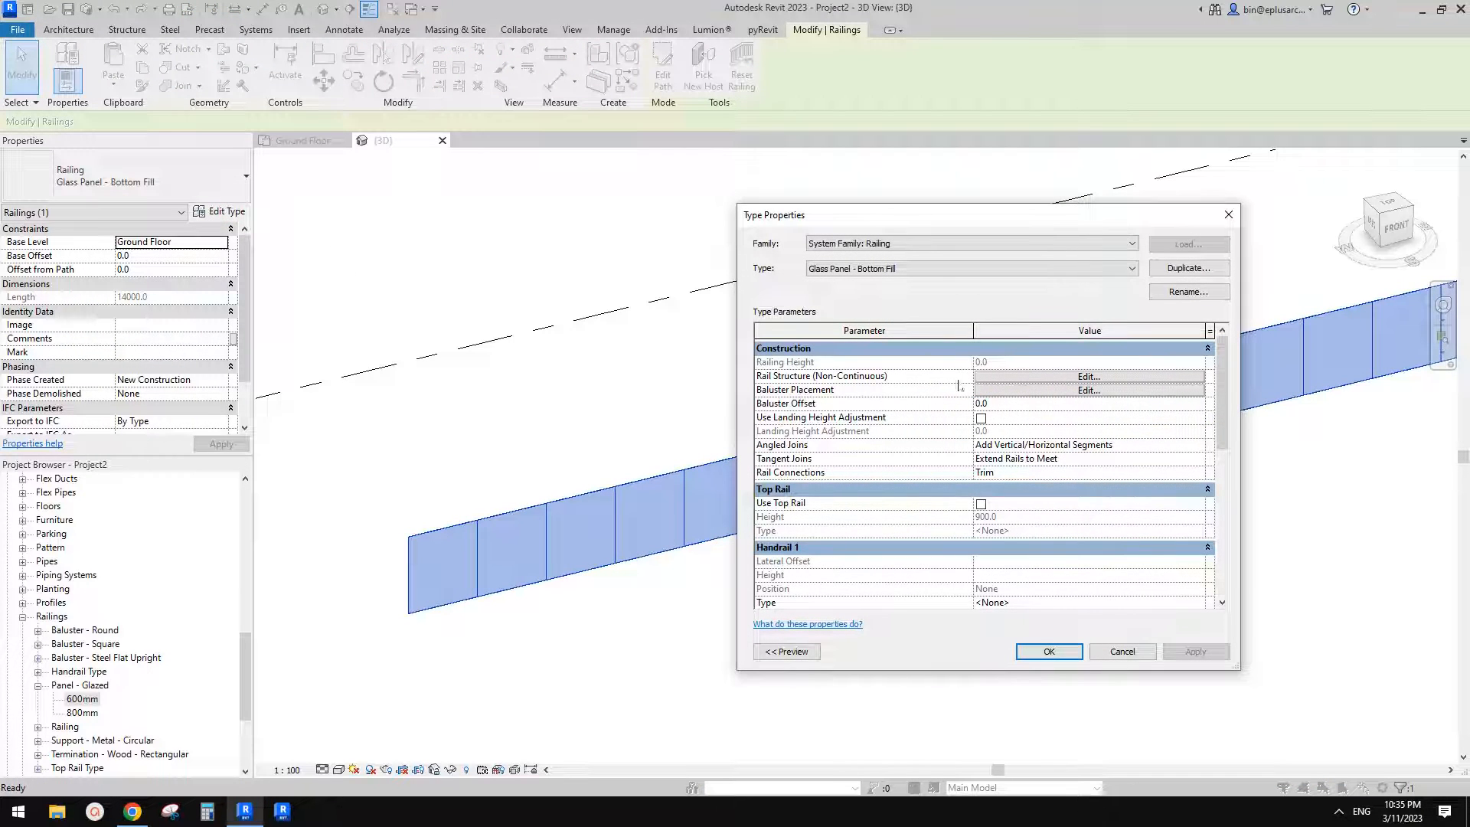
{"action": "left_click", "coordinate": [1053, 388]}
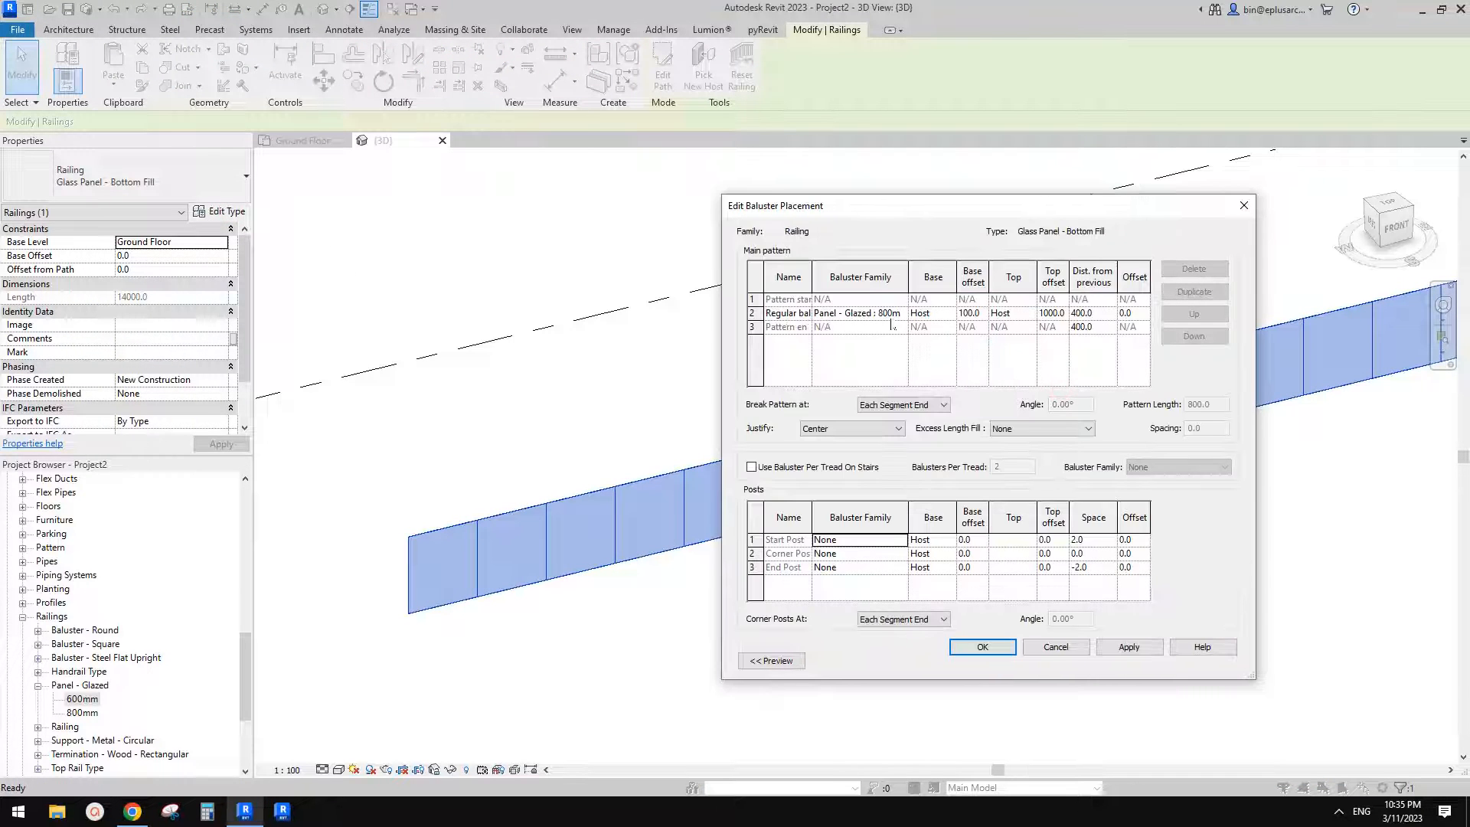
{"action": "left_click", "coordinate": [901, 313]}
{"action": "left_click", "coordinate": [892, 384]}
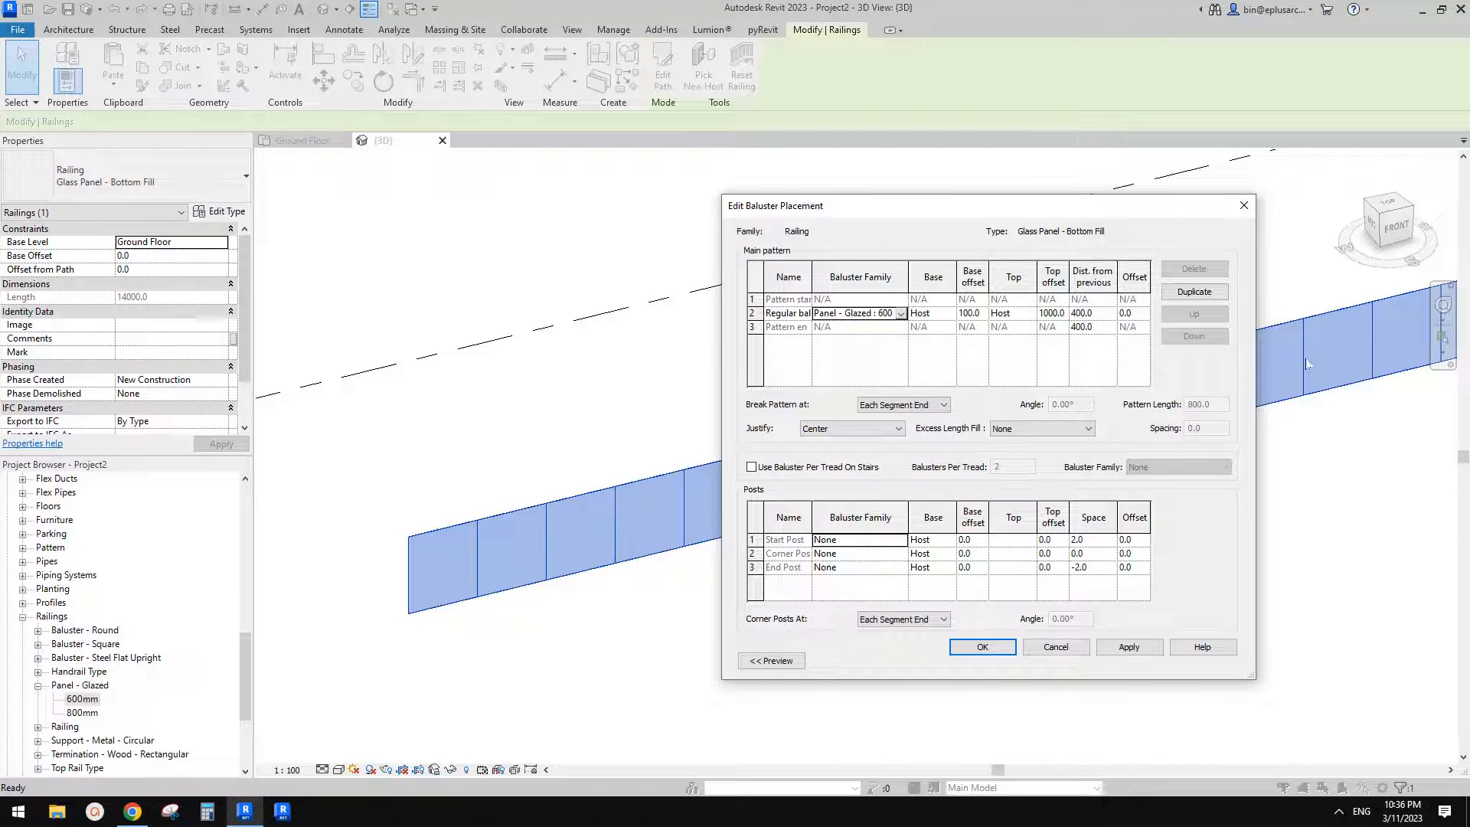
{"action": "left_click", "coordinate": [983, 647]}
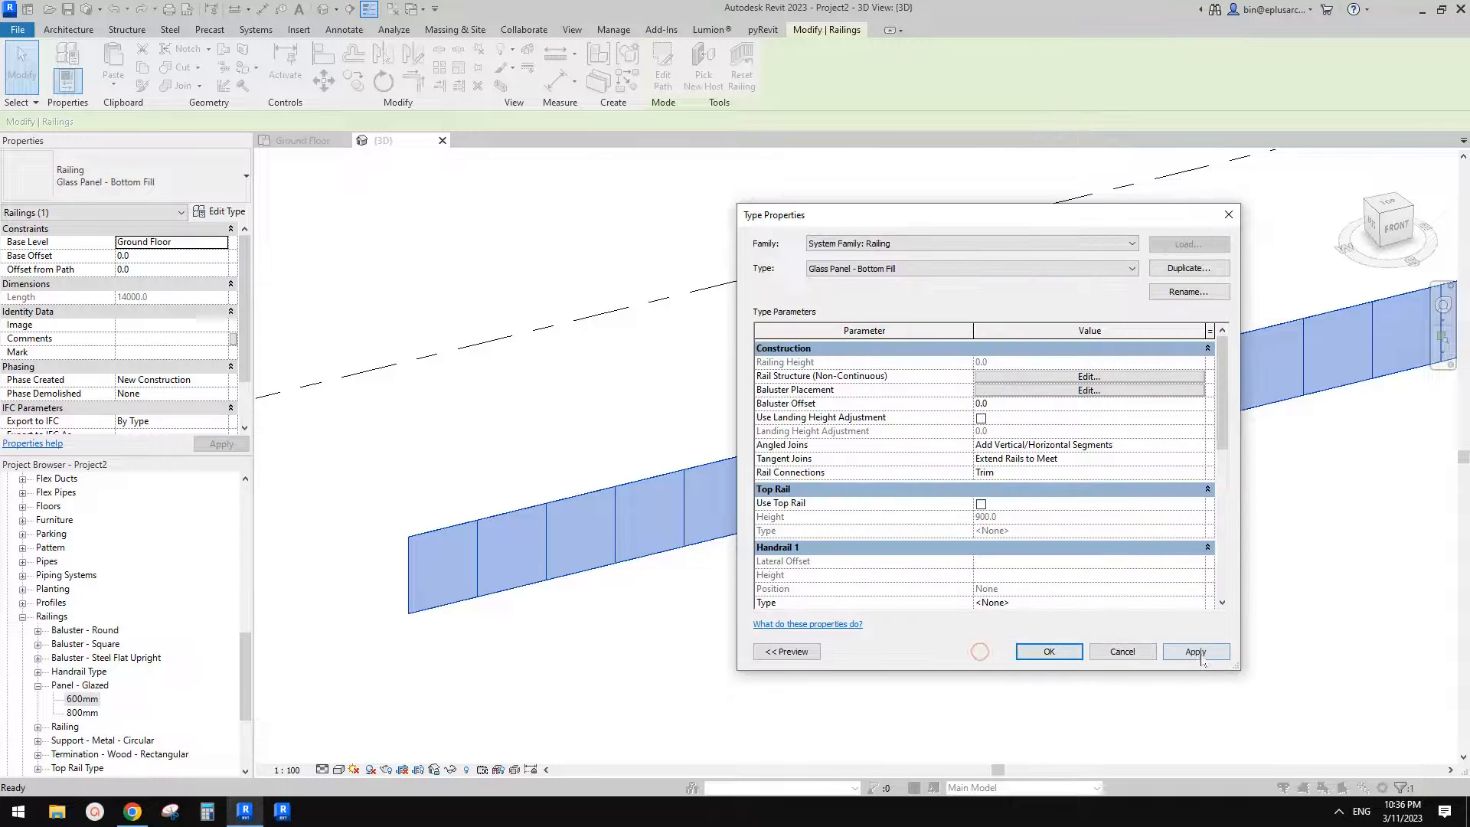
{"action": "left_click", "coordinate": [1195, 652]}
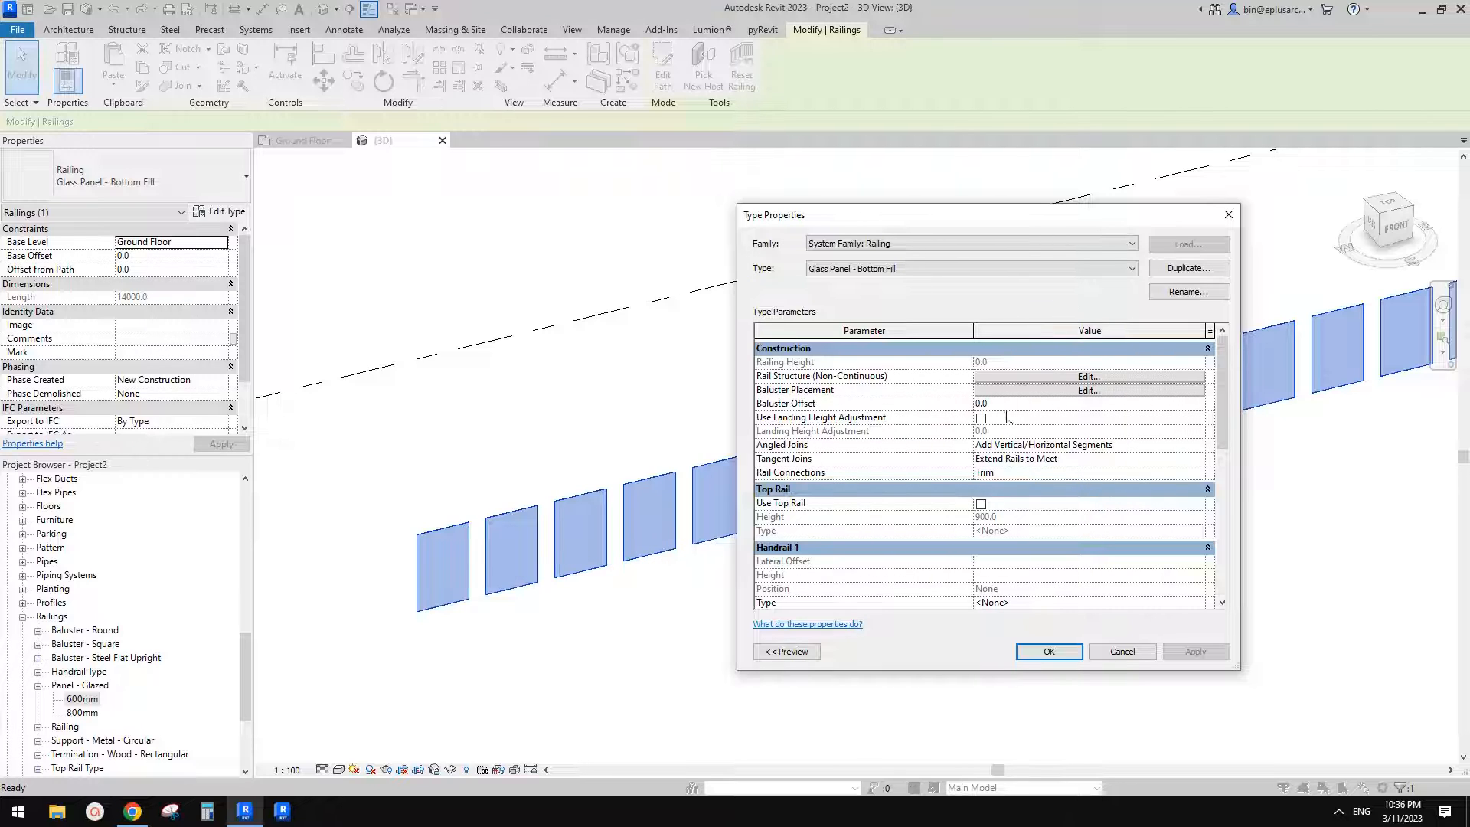
Step: Set the distance from previous to 300 for both the glazed panel and the pattern end in the baluster placement, and apply it
{"action": "left_click", "coordinate": [1097, 391]}
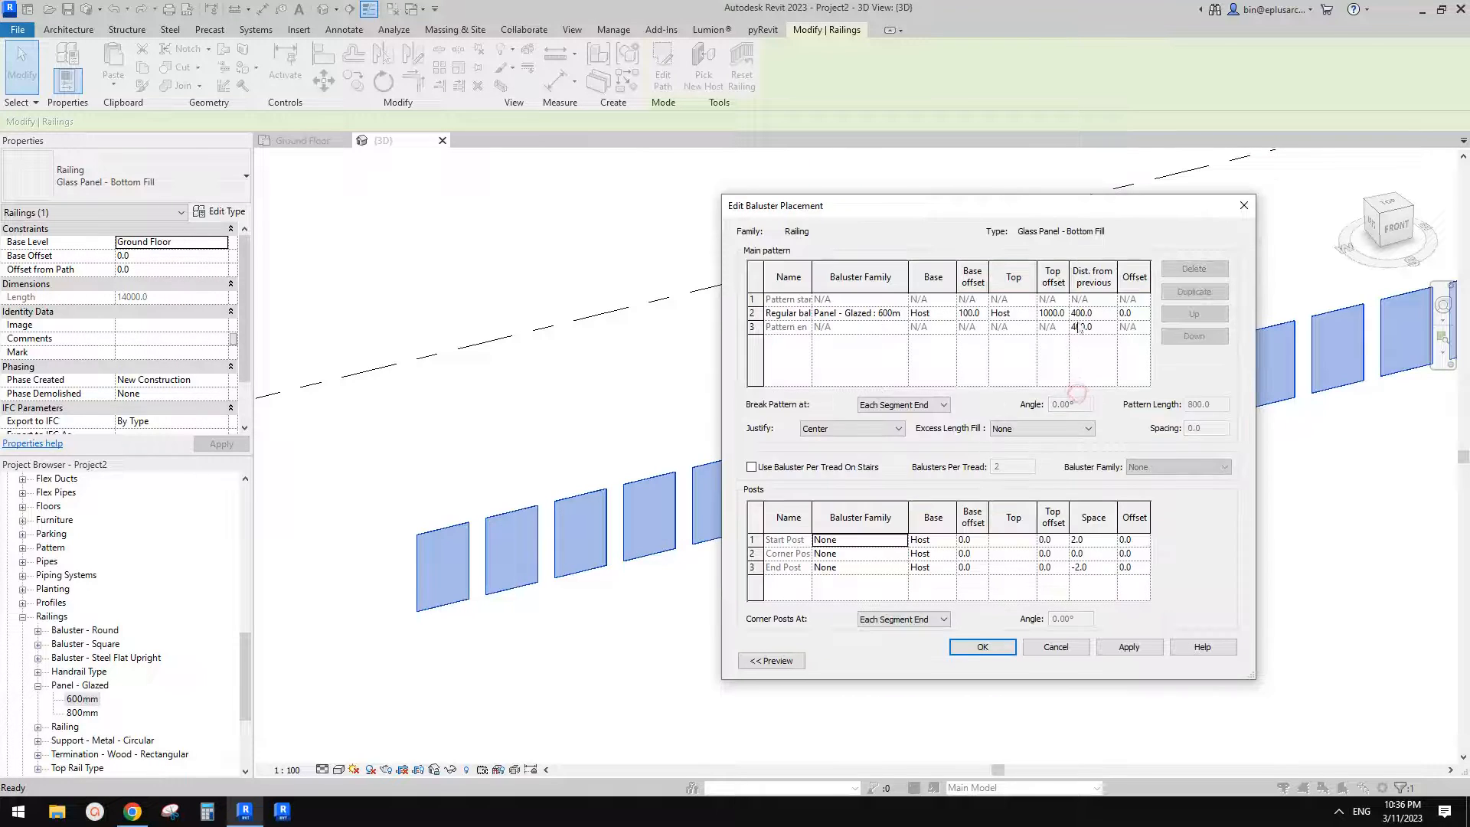
{"action": "left_click", "coordinate": [1085, 313]}
{"action": "type", "text": "300"}
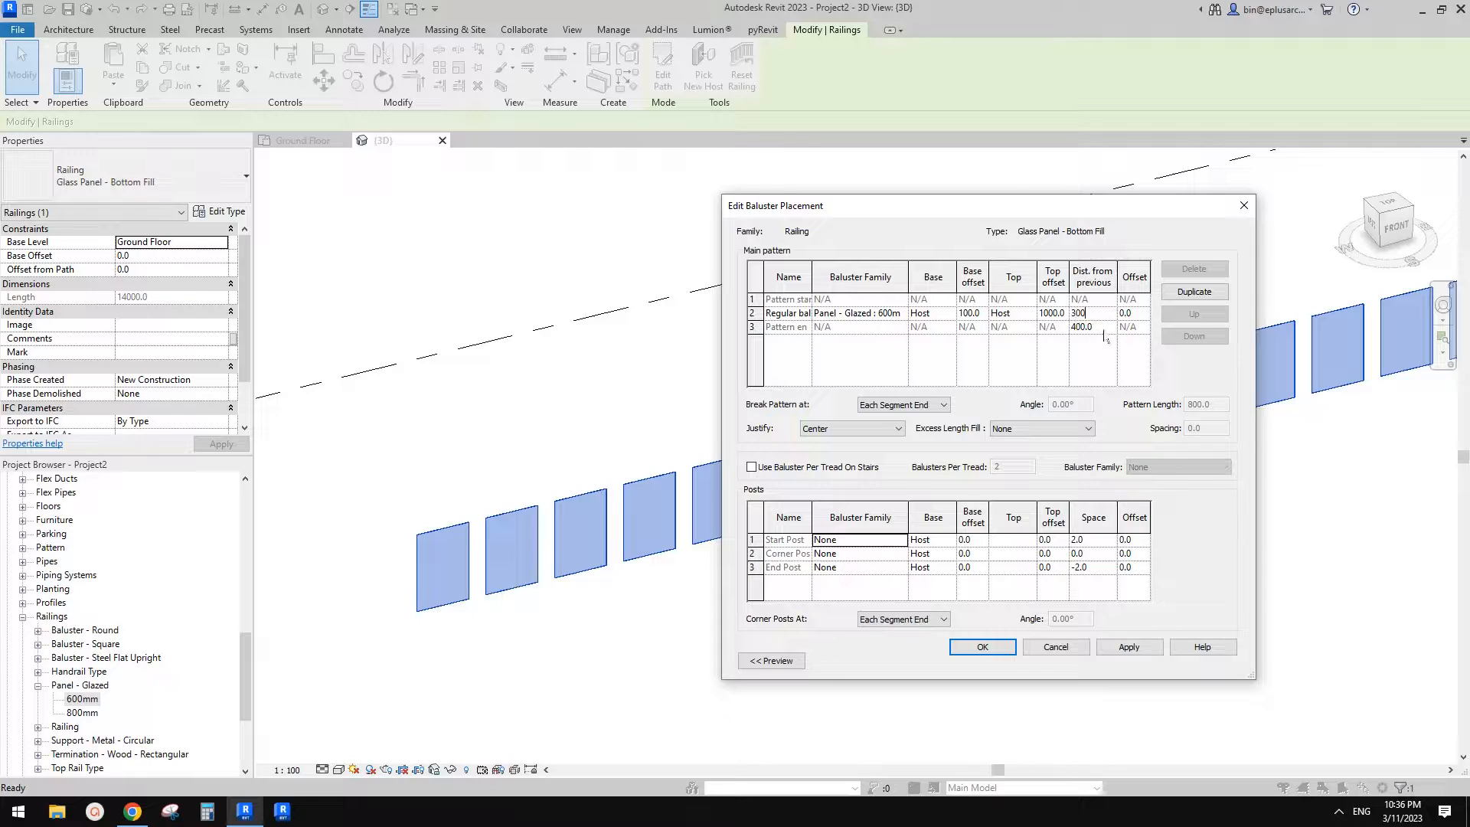
{"action": "left_click", "coordinate": [1104, 329]}
{"action": "type", "text": "300"}
{"action": "left_click", "coordinate": [1129, 647]}
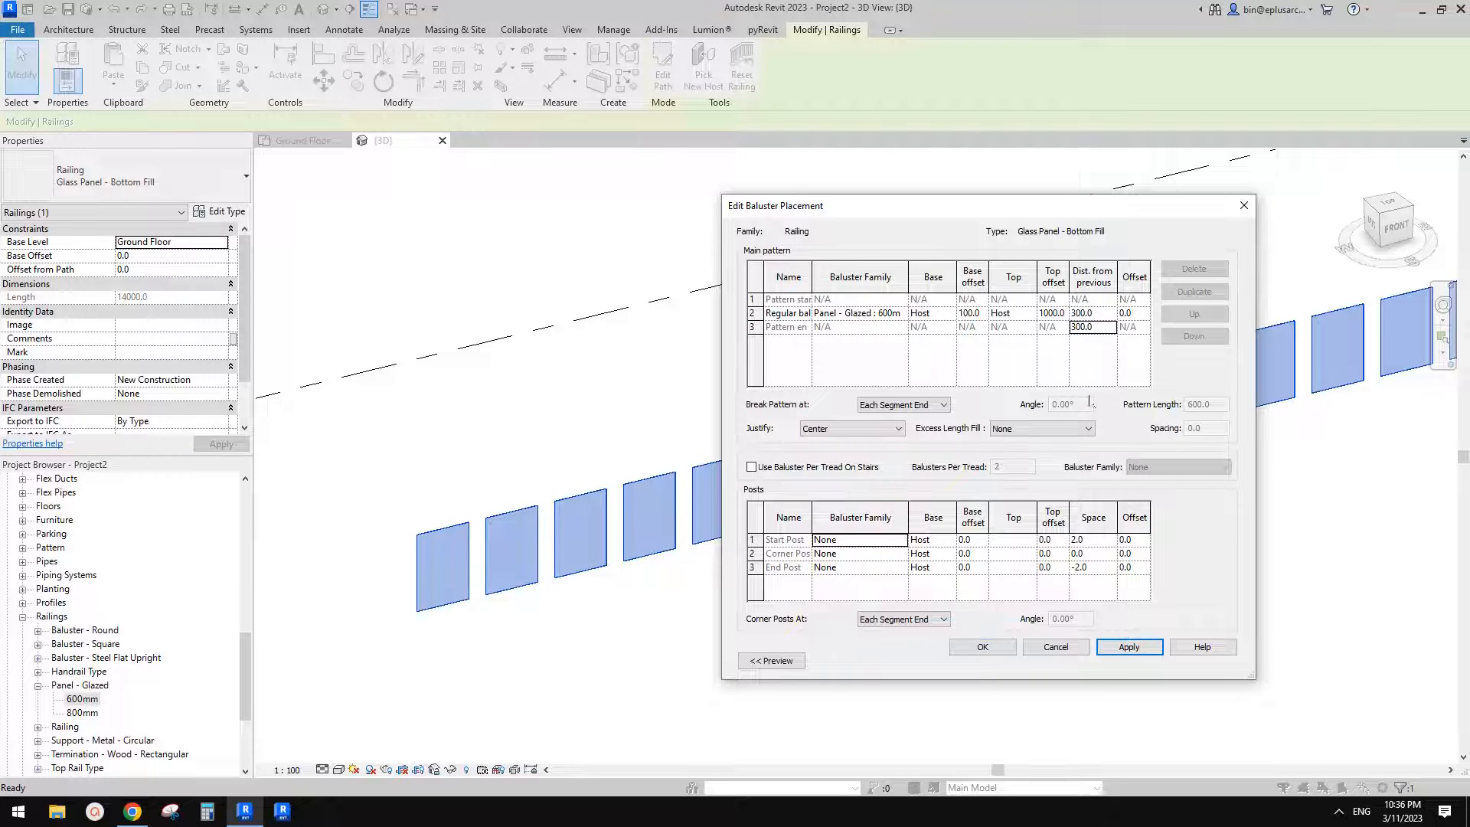
{"action": "left_click", "coordinate": [1000, 649]}
{"action": "left_click", "coordinate": [1196, 651]}
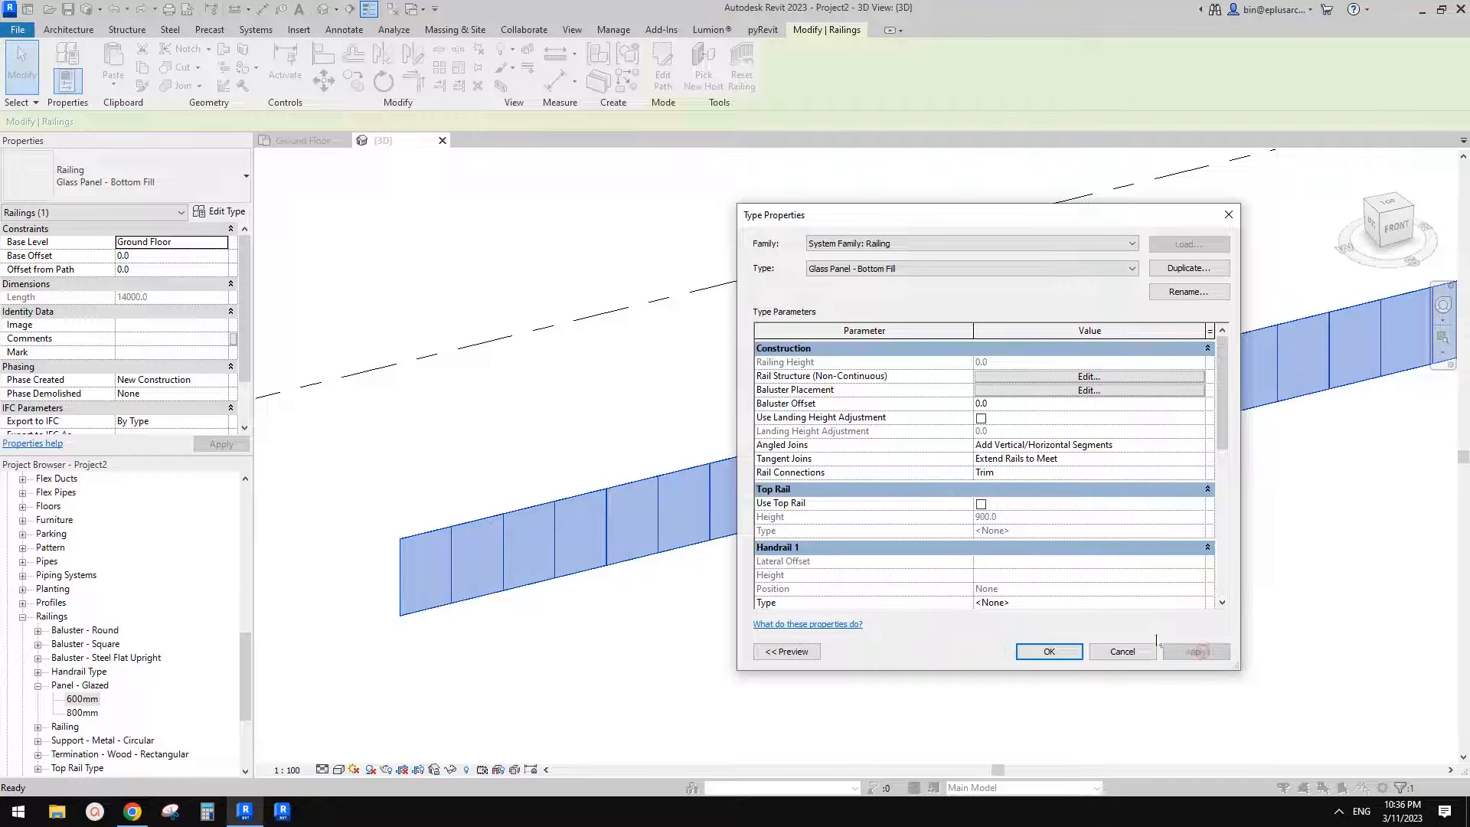
{"action": "left_click", "coordinate": [1048, 656]}
Step: Capture the end panels of the railing with Snipping Tool and mark the first panel's outer edge and centre line with the pen
{"action": "scroll", "coordinate": [715, 561], "scroll_direction": "up", "scroll_amount": 5}
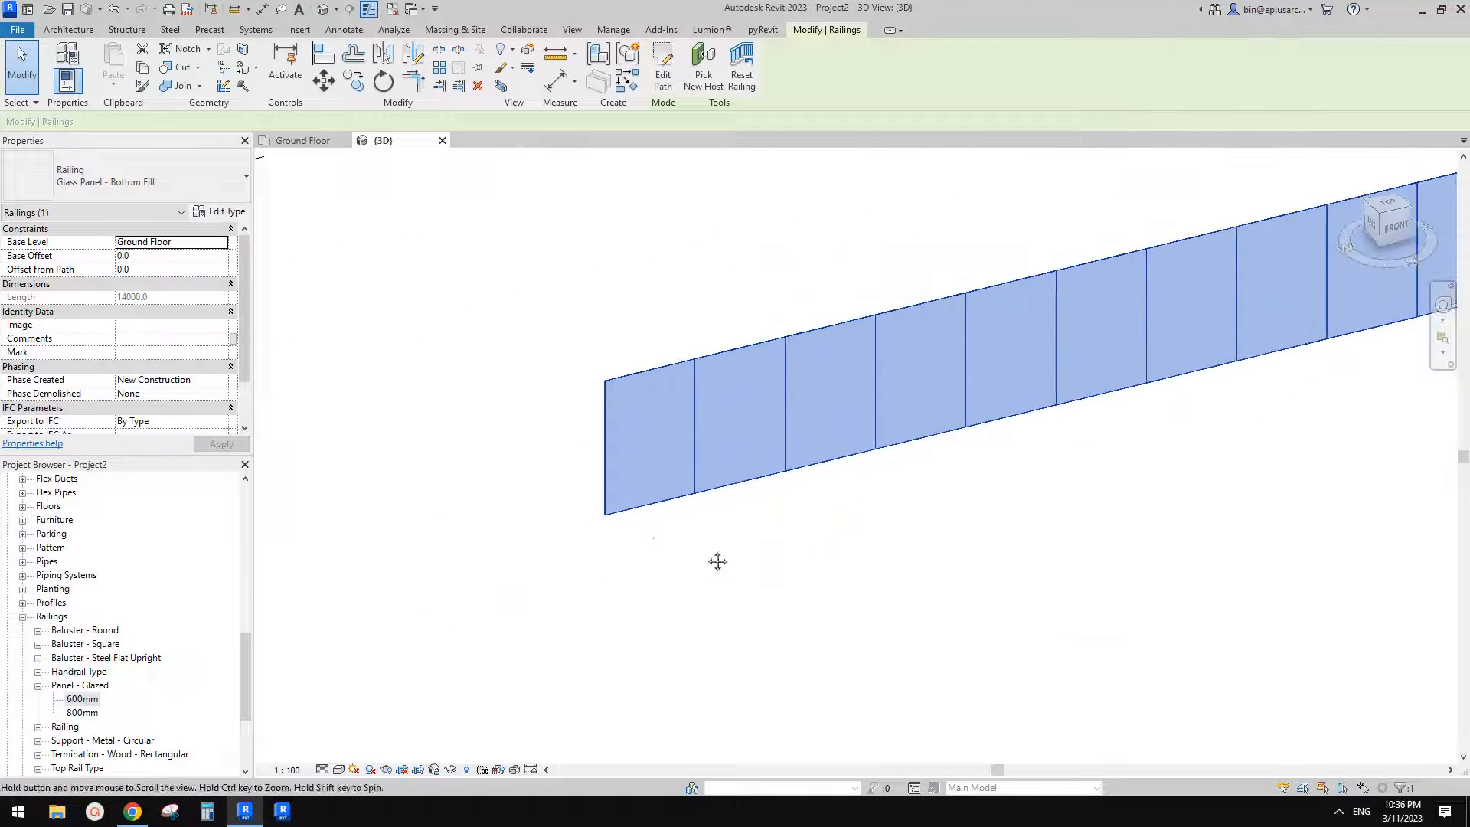
{"action": "left_click", "coordinate": [170, 810]}
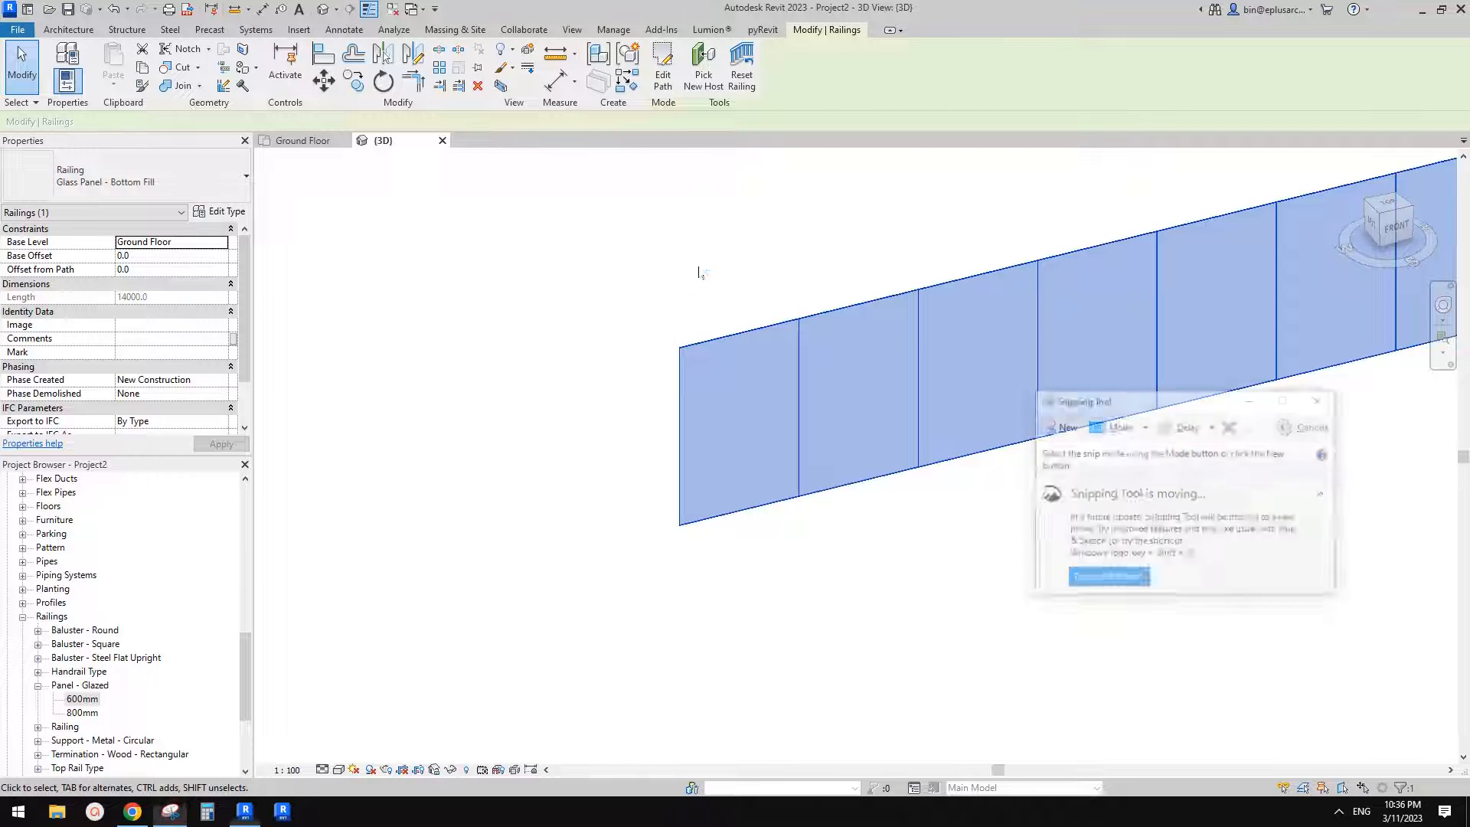
{"action": "left_click", "coordinate": [1067, 429]}
{"action": "left_click_drag", "start_coordinate": [492, 187], "coordinate": [1225, 647]}
{"action": "left_click_drag", "start_coordinate": [681, 539], "coordinate": [686, 334]}
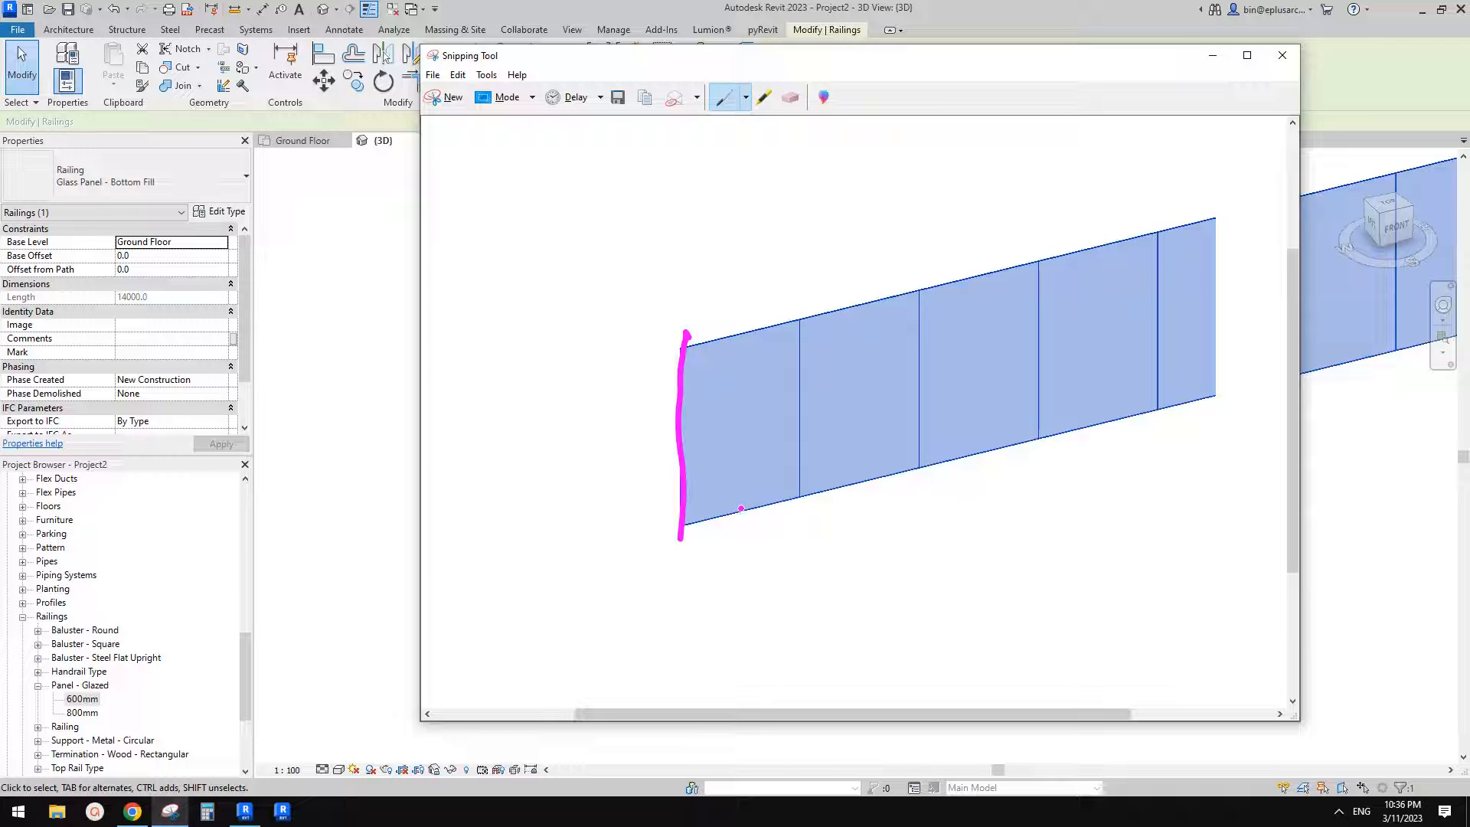
{"action": "left_click_drag", "start_coordinate": [741, 508], "coordinate": [741, 327]}
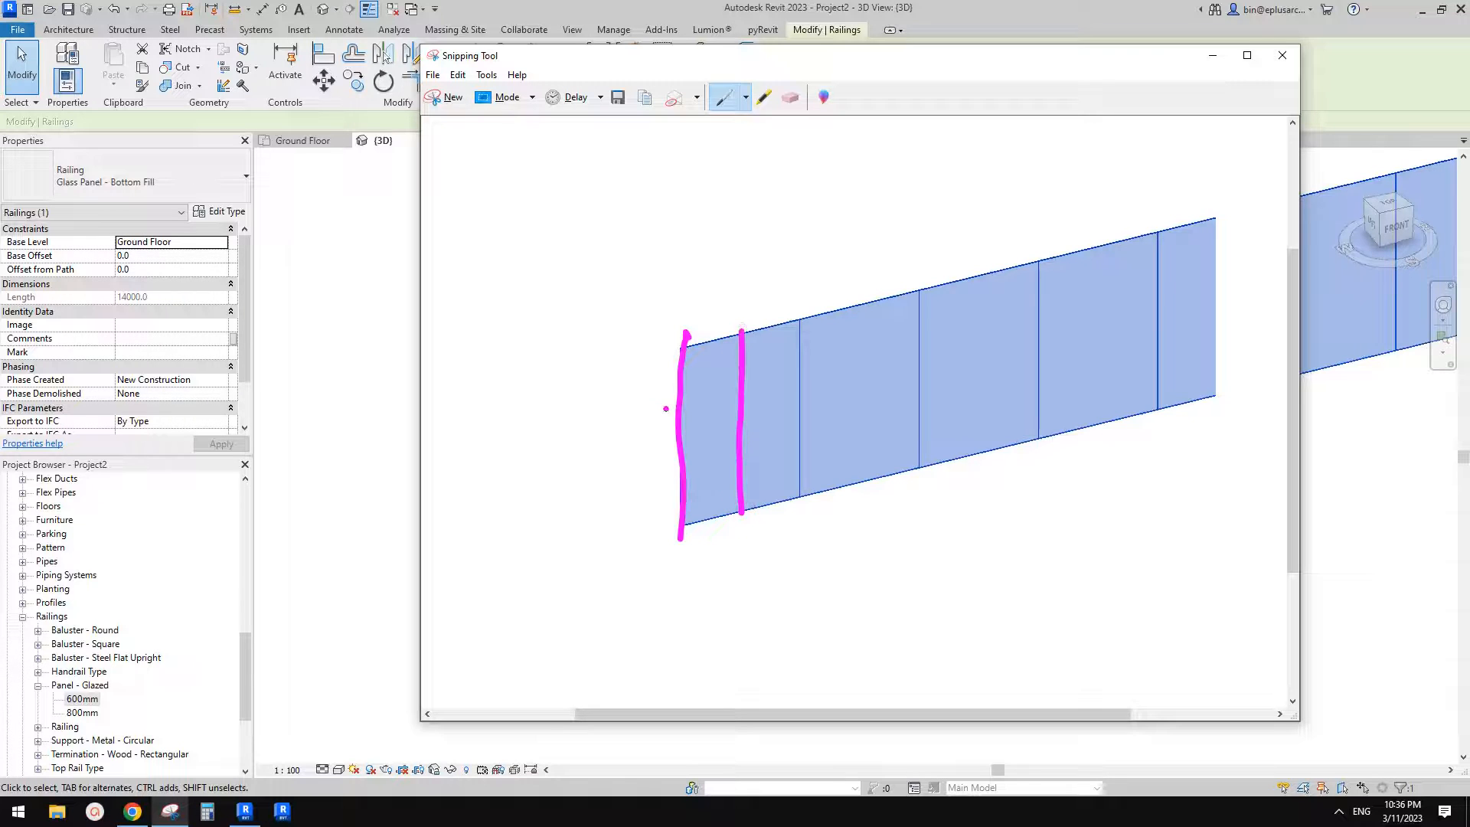
Step: Annotate the snip with the panel's overall width of 600 and the edge-to-centre distance of 300
{"action": "left_click_drag", "start_coordinate": [680, 261], "coordinate": [682, 281]}
{"action": "mouse_move", "coordinate": [666, 272]}
{"action": "left_mouse_down"}
{"action": "mouse_move", "coordinate": [800, 239]}
{"action": "mouse_move", "coordinate": [774, 246]}
{"action": "left_mouse_up"}
{"action": "mouse_move", "coordinate": [718, 193]}
{"action": "left_mouse_down"}
{"action": "mouse_move", "coordinate": [712, 223]}
{"action": "mouse_move", "coordinate": [731, 211]}
{"action": "mouse_move", "coordinate": [761, 231]}
{"action": "left_mouse_up"}
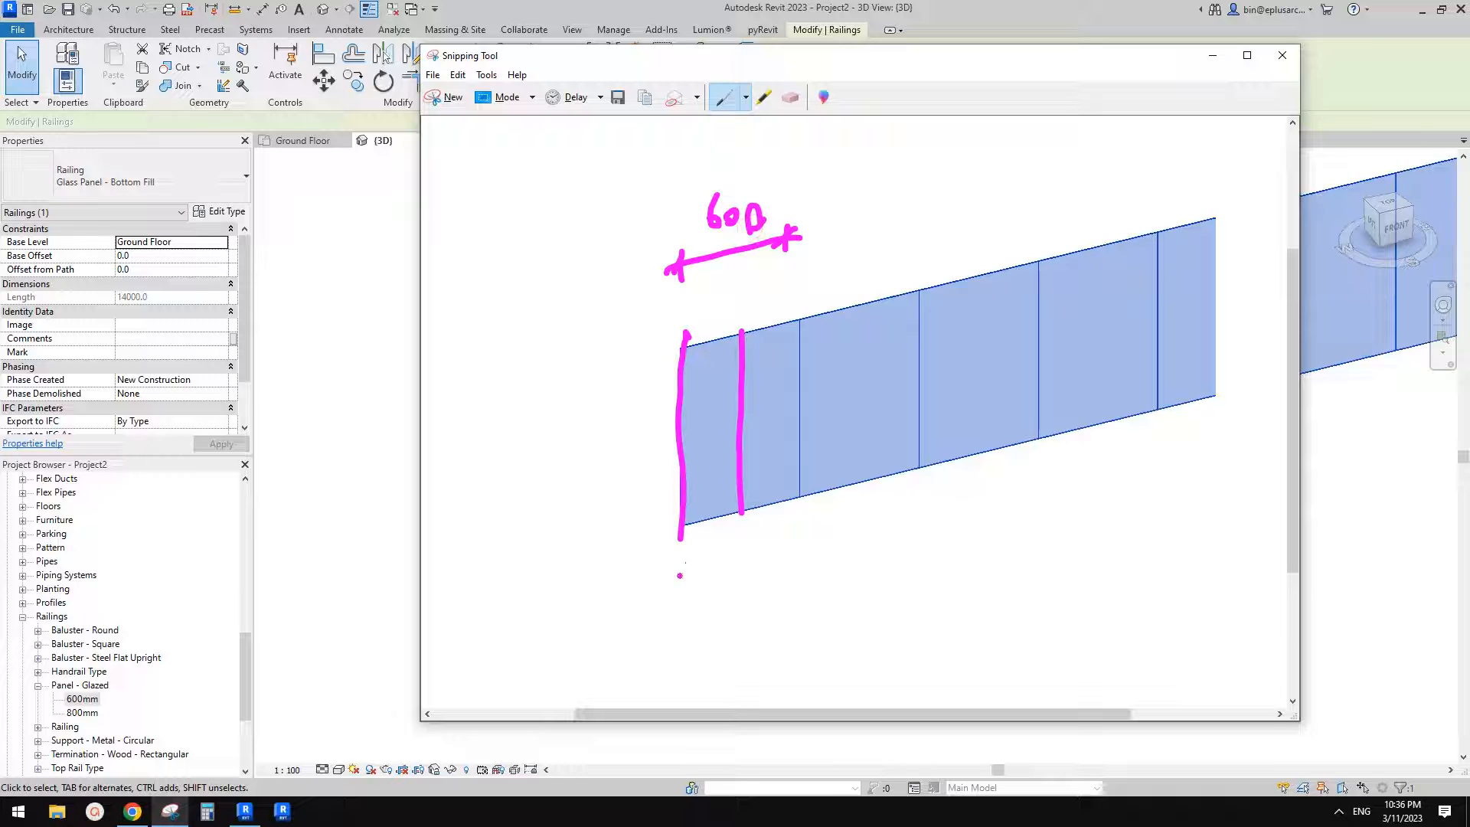
{"action": "mouse_move", "coordinate": [681, 558]}
{"action": "left_mouse_down"}
{"action": "mouse_move", "coordinate": [684, 589]}
{"action": "mouse_move", "coordinate": [720, 564]}
{"action": "mouse_move", "coordinate": [749, 559]}
{"action": "mouse_move", "coordinate": [745, 572]}
{"action": "mouse_move", "coordinate": [749, 545]}
{"action": "left_mouse_up"}
{"action": "mouse_move", "coordinate": [679, 559]}
{"action": "left_mouse_down"}
{"action": "mouse_move", "coordinate": [701, 607]}
{"action": "mouse_move", "coordinate": [745, 591]}
{"action": "left_mouse_up"}
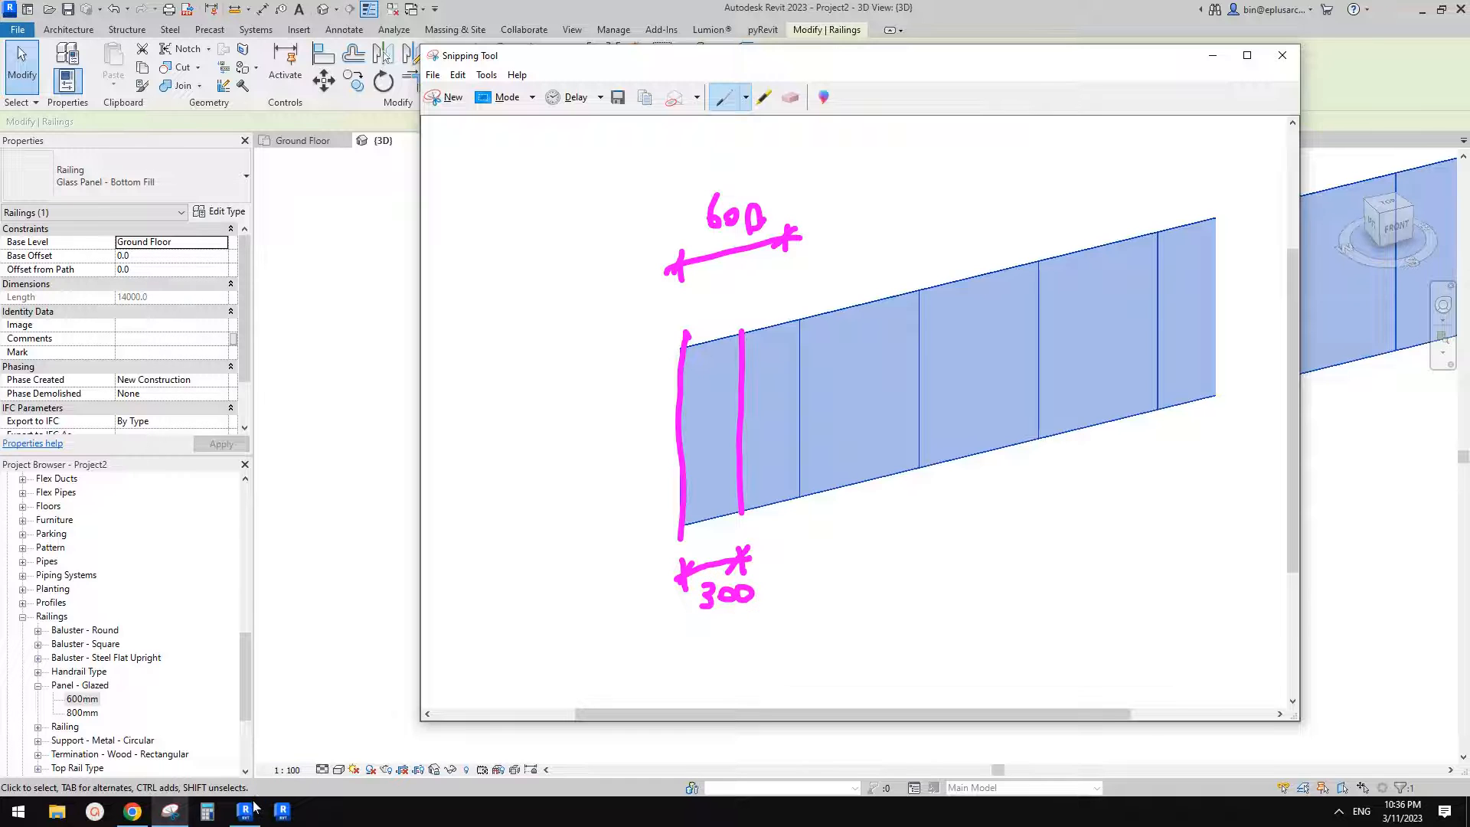
Step: Switch back to Revit and open the baluster placement of the Glass Panel - Bottom Fill railing type
{"action": "left_click", "coordinate": [244, 812]}
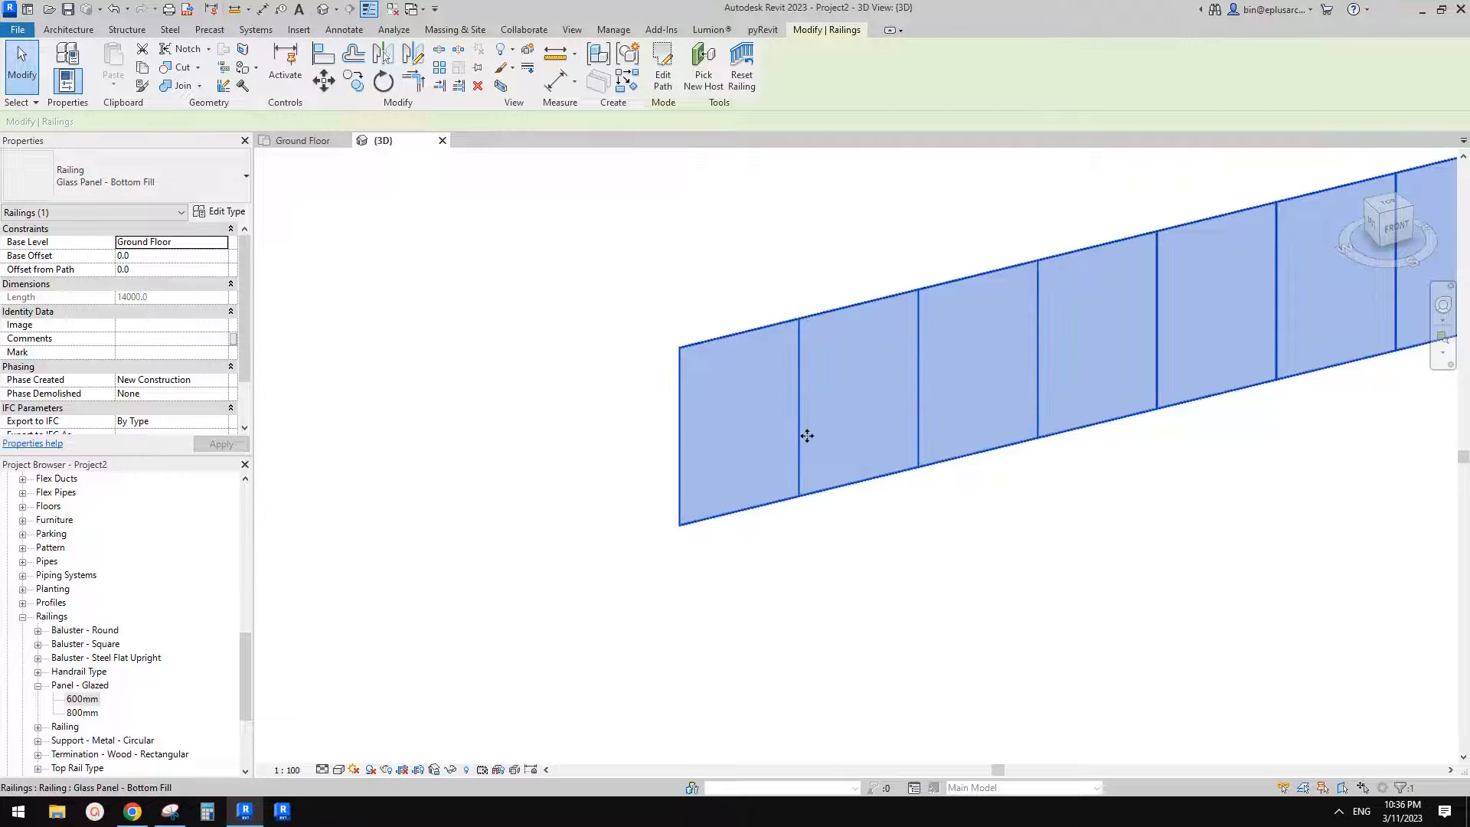
{"action": "left_click", "coordinate": [221, 212]}
{"action": "left_click", "coordinate": [1054, 389]}
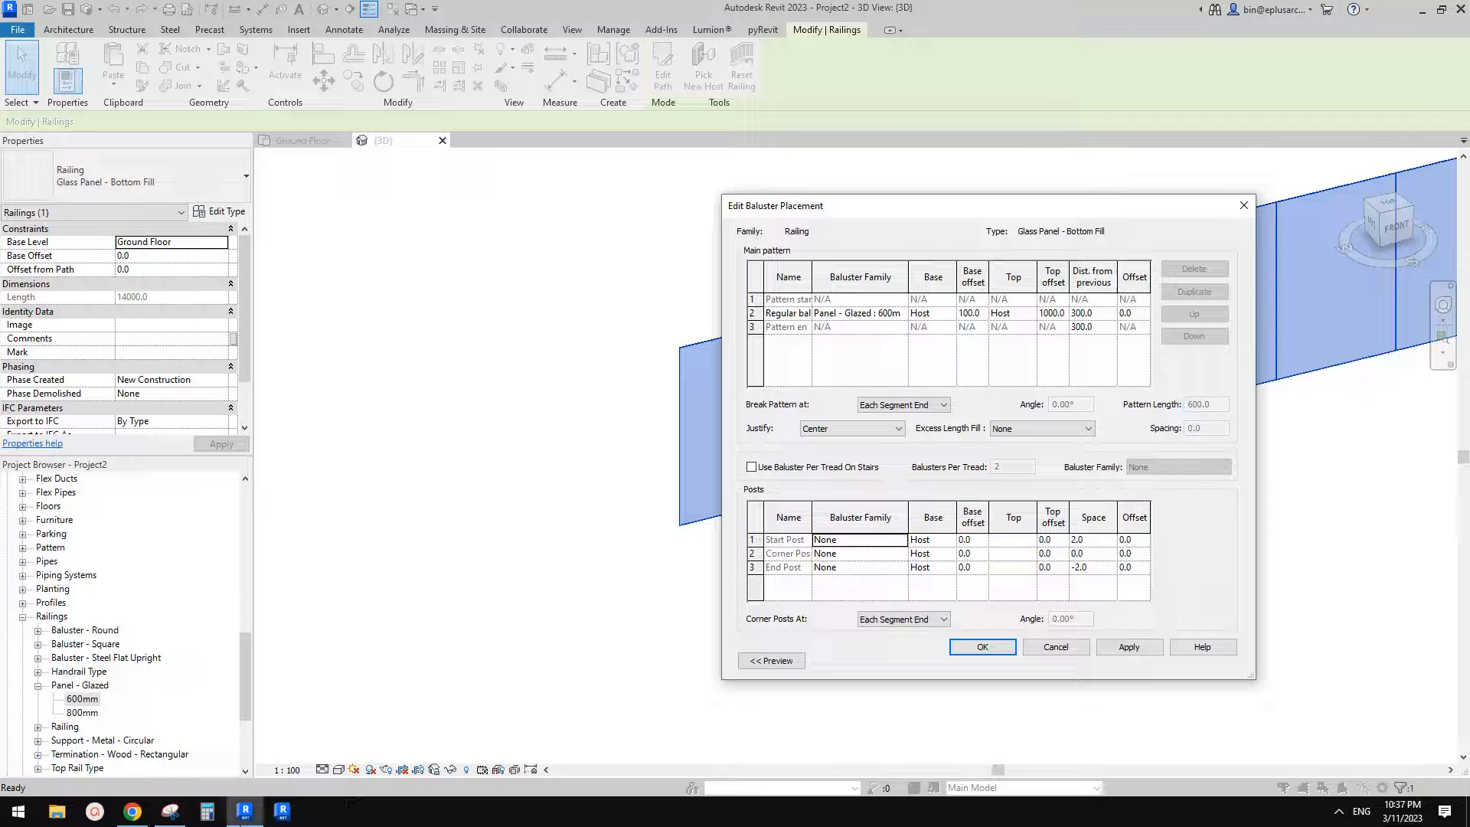
Step: Return to the snip in Snipping Tool and mark a second 300 distance from the first panel's centre, plus the start of the next panel's spacing
{"action": "left_click", "coordinate": [170, 811]}
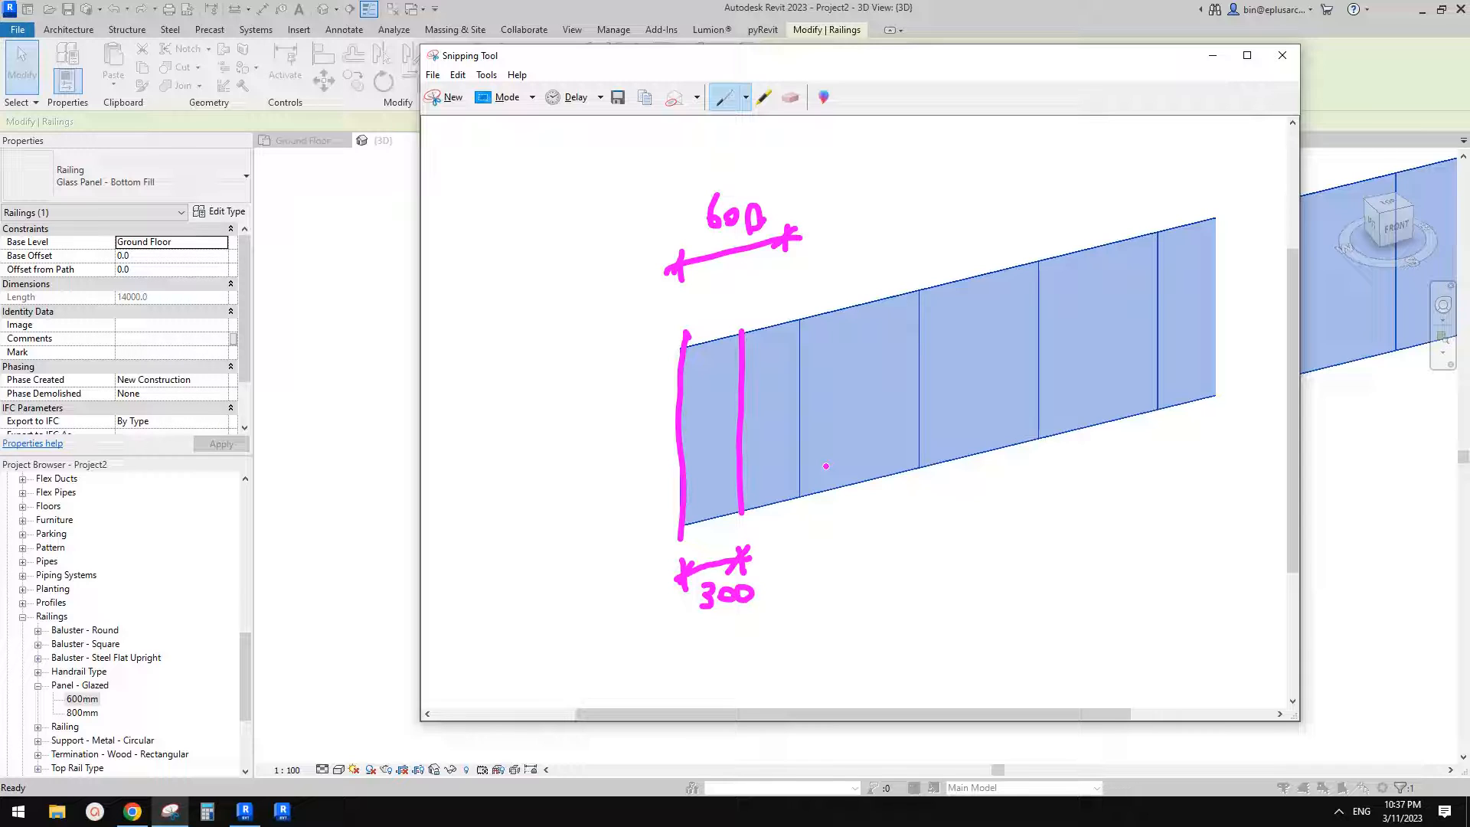
{"action": "left_click_drag", "start_coordinate": [801, 528], "coordinate": [810, 563]}
{"action": "mouse_move", "coordinate": [822, 530]}
{"action": "left_mouse_down"}
{"action": "mouse_move", "coordinate": [797, 561]}
{"action": "mouse_move", "coordinate": [833, 548]}
{"action": "mouse_move", "coordinate": [771, 590]}
{"action": "mouse_move", "coordinate": [790, 576]}
{"action": "mouse_move", "coordinate": [807, 588]}
{"action": "left_mouse_up"}
{"action": "mouse_move", "coordinate": [869, 515]}
{"action": "left_mouse_down"}
{"action": "mouse_move", "coordinate": [858, 548]}
{"action": "mouse_move", "coordinate": [882, 528]}
{"action": "mouse_move", "coordinate": [859, 549]}
{"action": "left_mouse_up"}
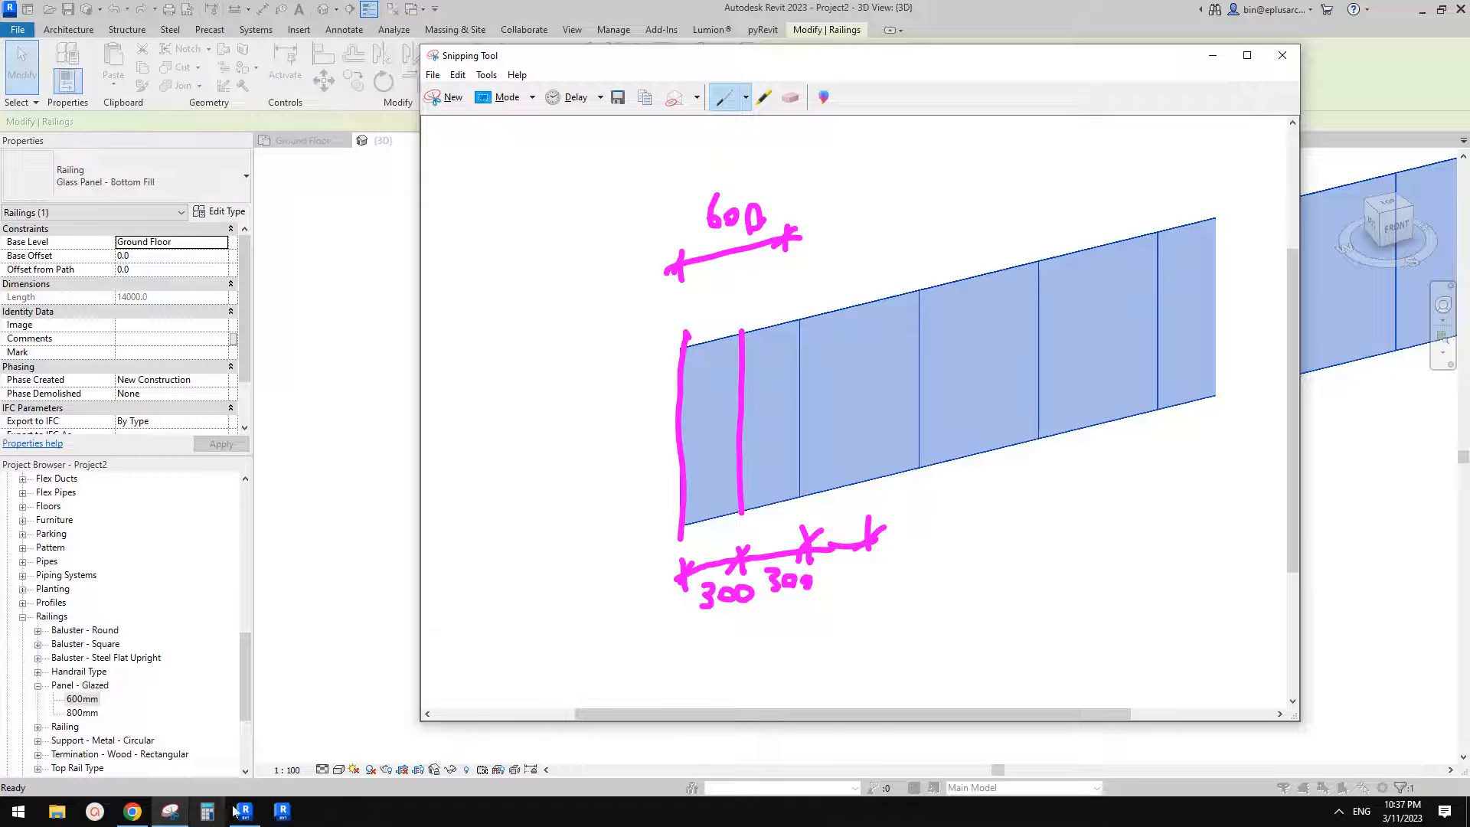
{"action": "left_click", "coordinate": [170, 812]}
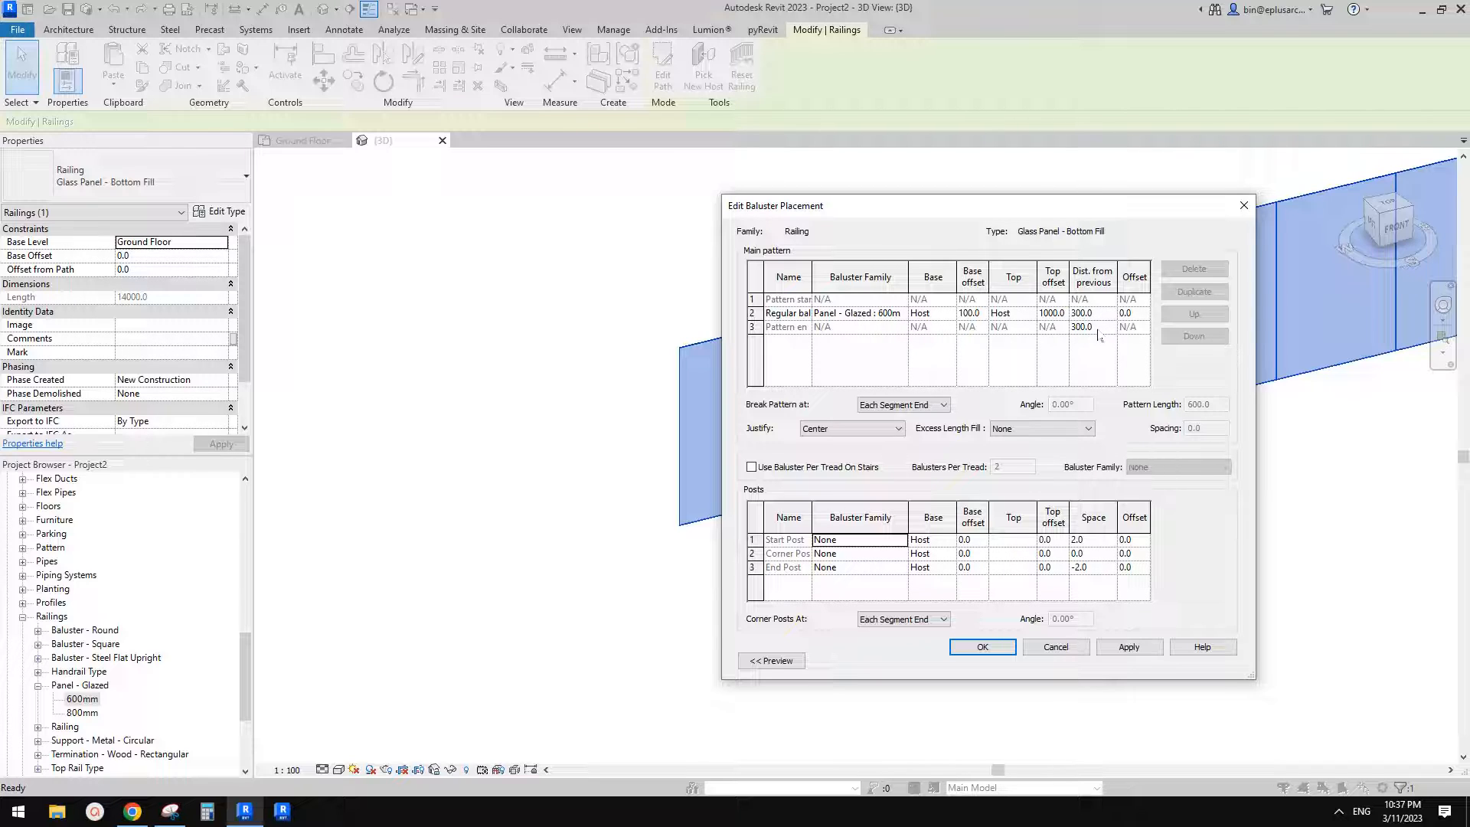
Step: Set the distance from previous to 310 for the glazed panel and the pattern end, and apply the change to the railing type
{"action": "left_click_drag", "start_coordinate": [1030, 222], "coordinate": [524, 264]}
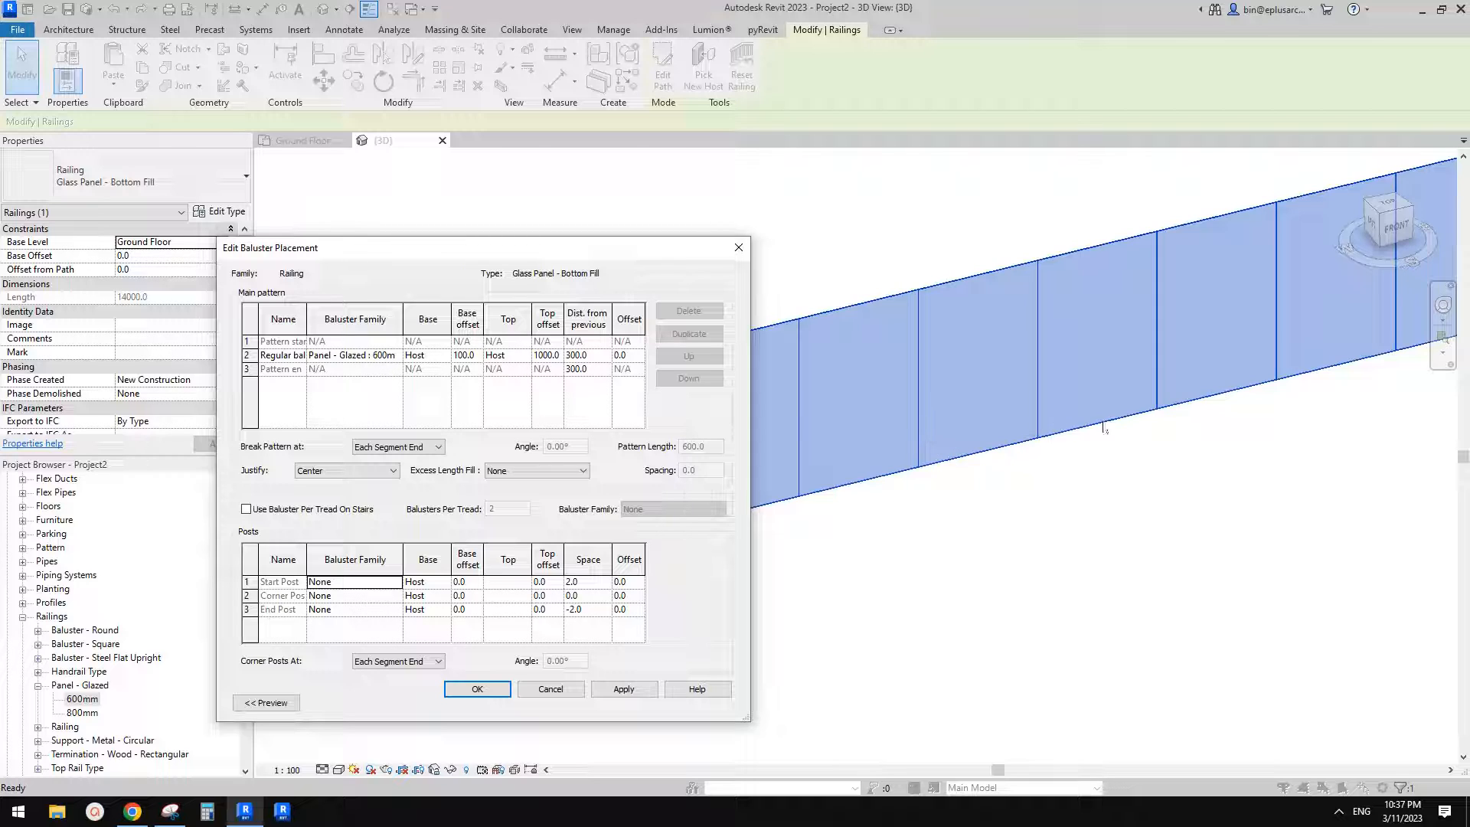
{"action": "left_click", "coordinate": [574, 356]}
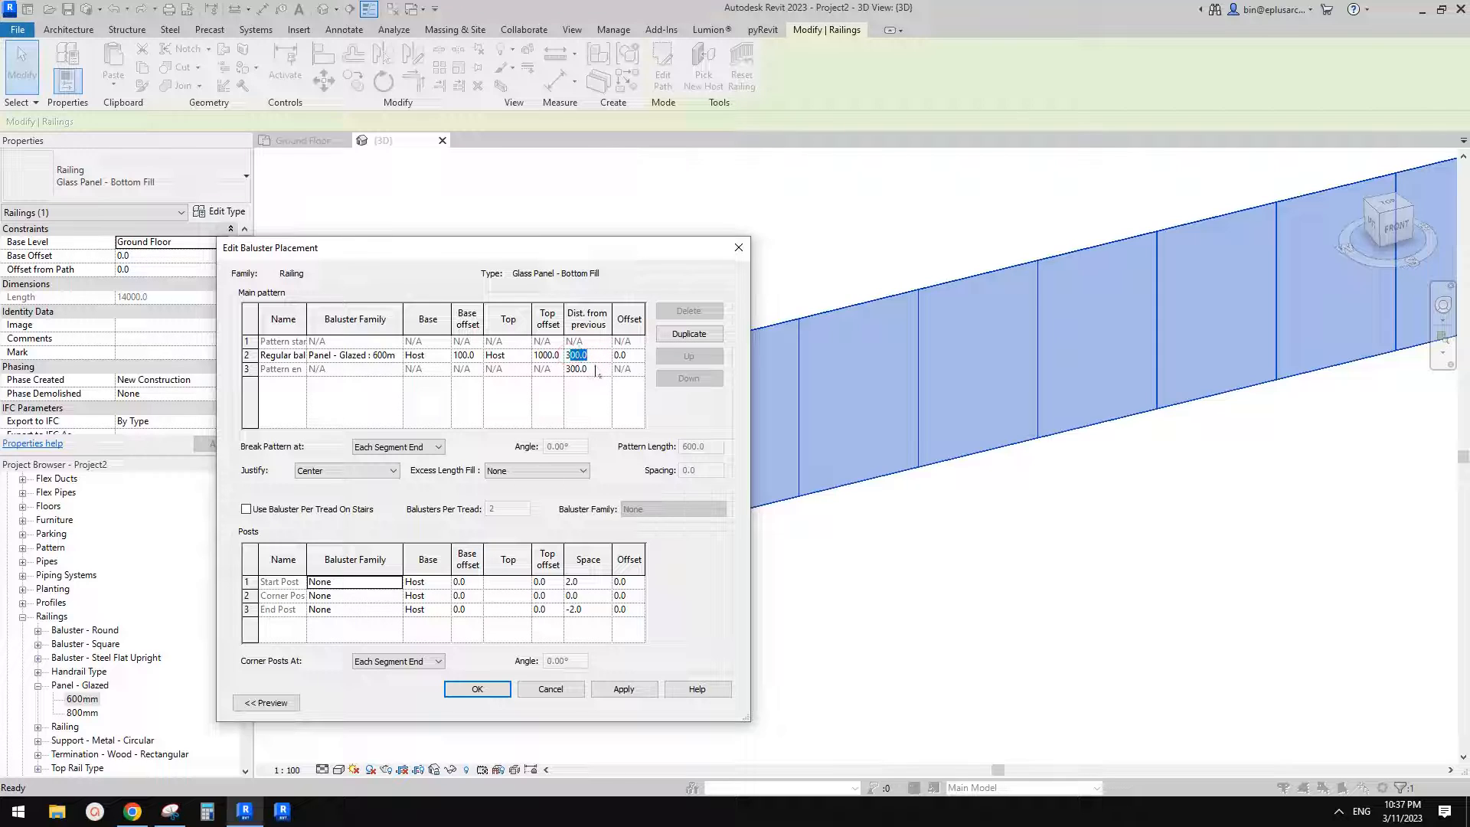
{"action": "double_click", "coordinate": [598, 373]}
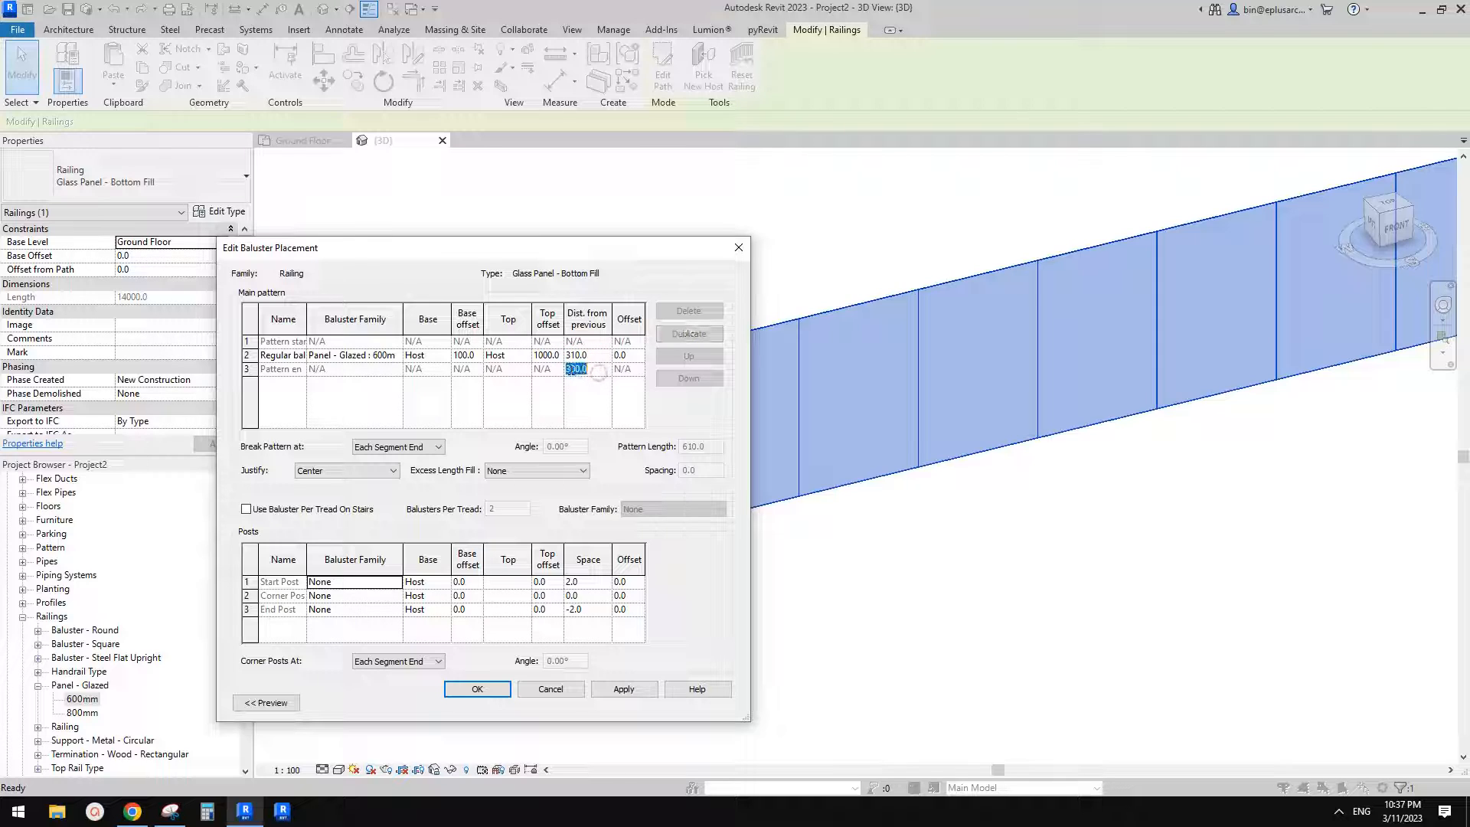
{"action": "left_click", "coordinate": [478, 690]}
{"action": "left_click", "coordinate": [688, 695]}
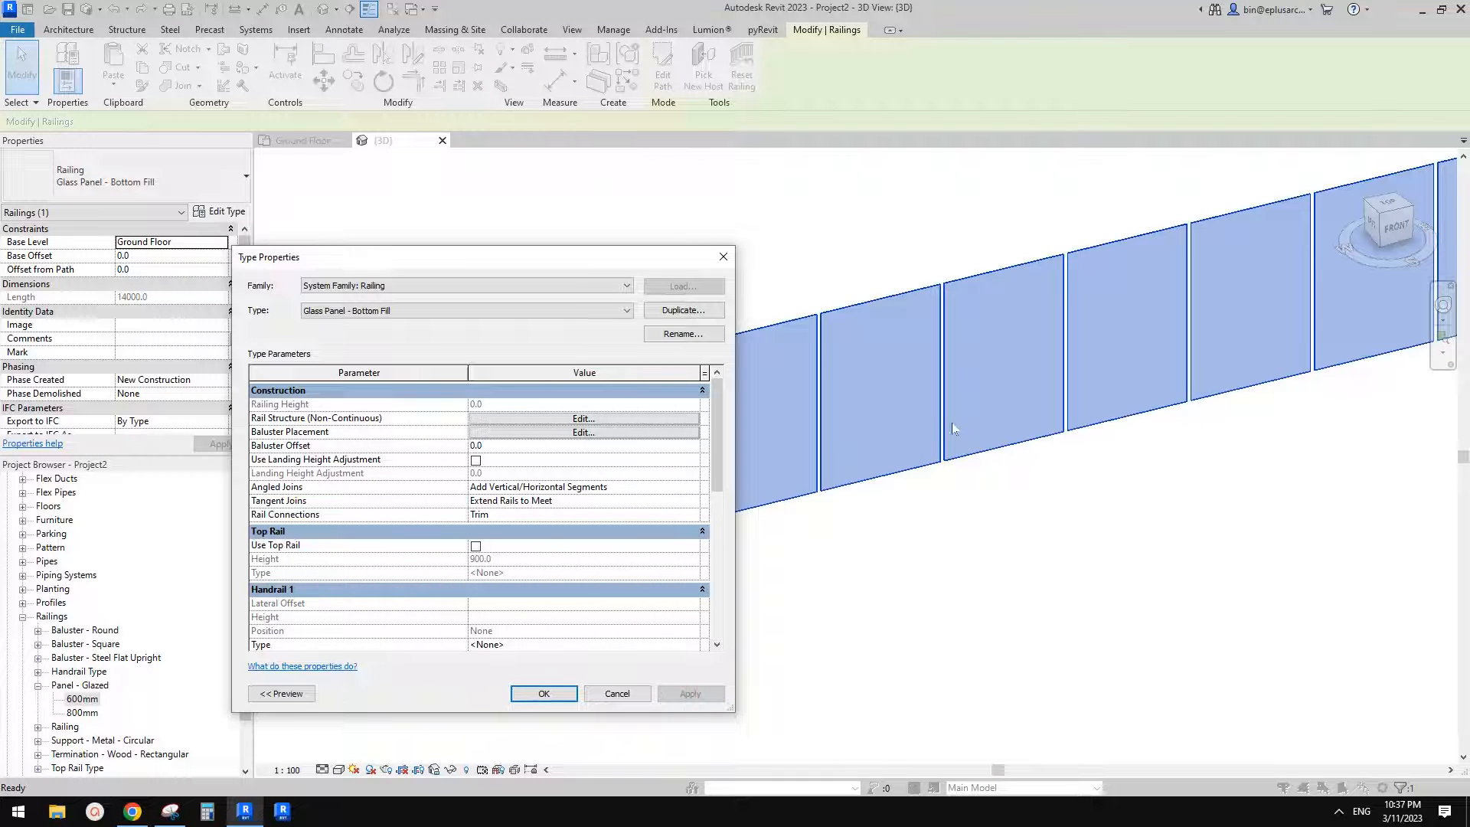
{"action": "left_click", "coordinate": [567, 692]}
Step: Try to dimension the gap between the first two glass panels in the 3D view
{"action": "scroll", "coordinate": [820, 469], "scroll_direction": "up", "scroll_amount": 5}
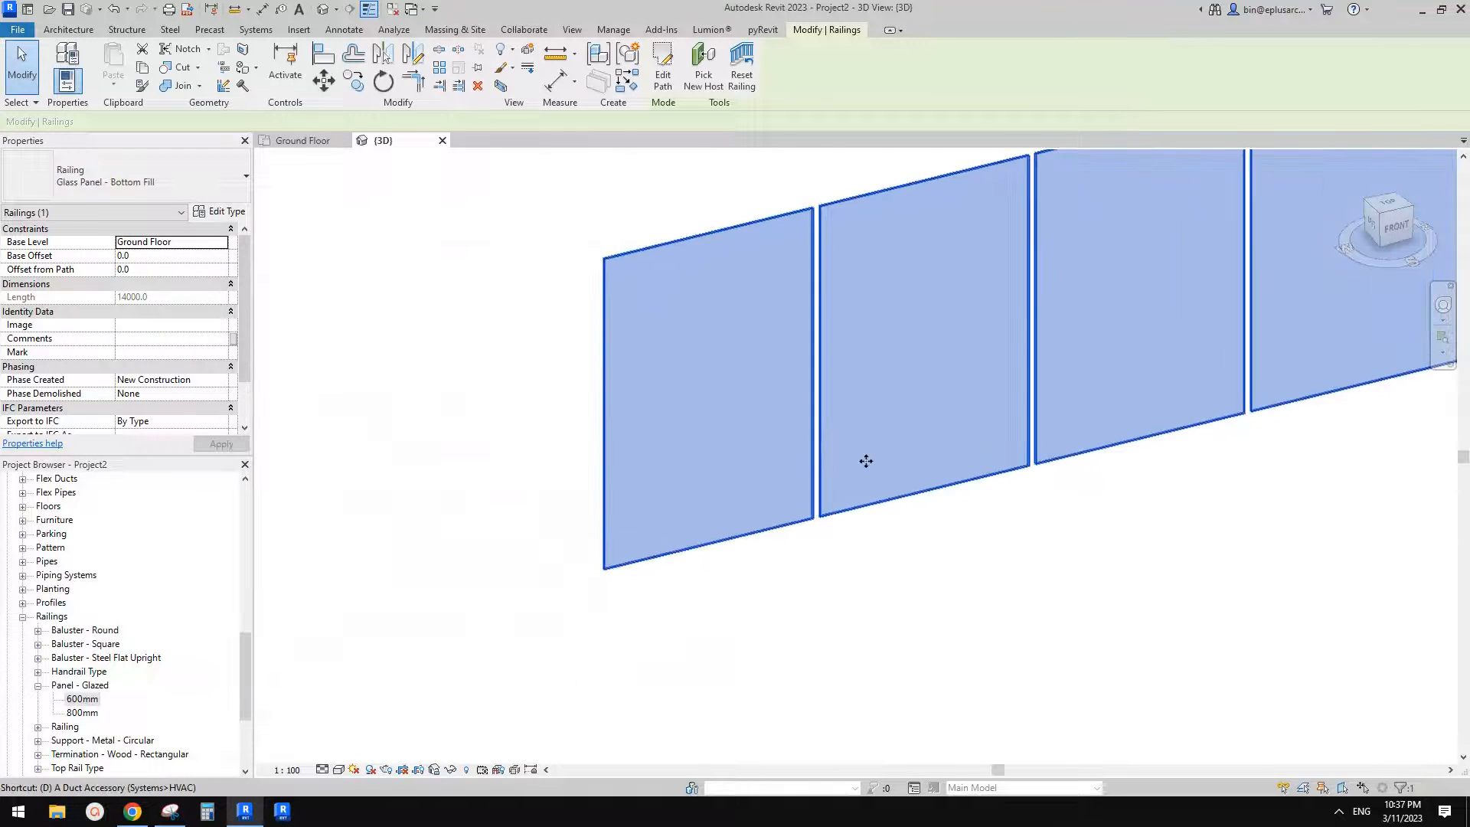
{"action": "key", "text": "d"}
{"action": "key", "text": "i"}
{"action": "scroll", "coordinate": [833, 491], "scroll_direction": "up", "scroll_amount": 1}
{"action": "left_click", "coordinate": [812, 528]}
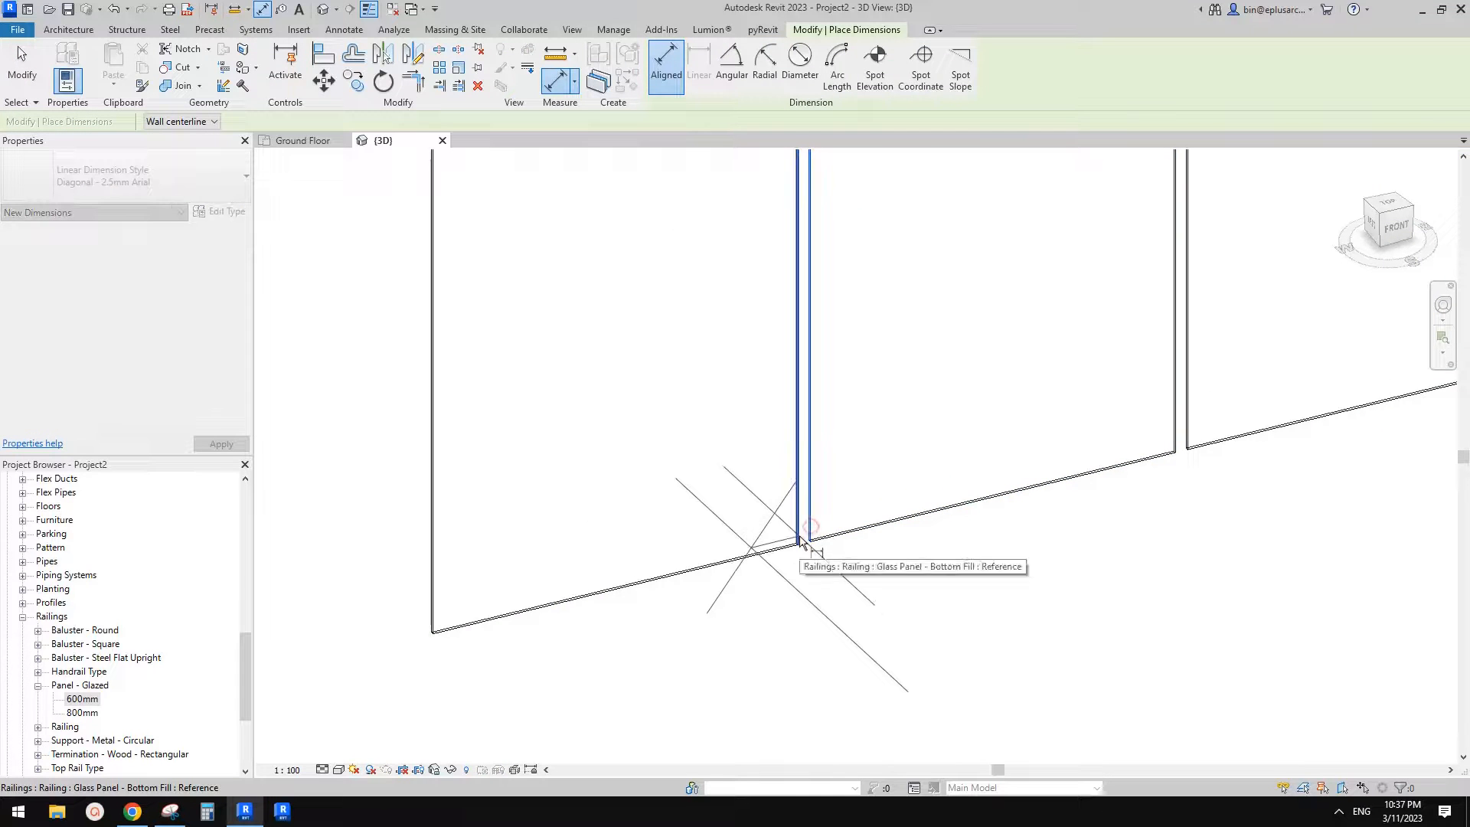
{"action": "left_click", "coordinate": [800, 538]}
{"action": "key", "text": "Escape"}
{"action": "key", "text": "Escape"}
Step: Set the distance from previous to 305 for the glazed panel and the pattern end in the railing's baluster placement
{"action": "left_click", "coordinate": [650, 476]}
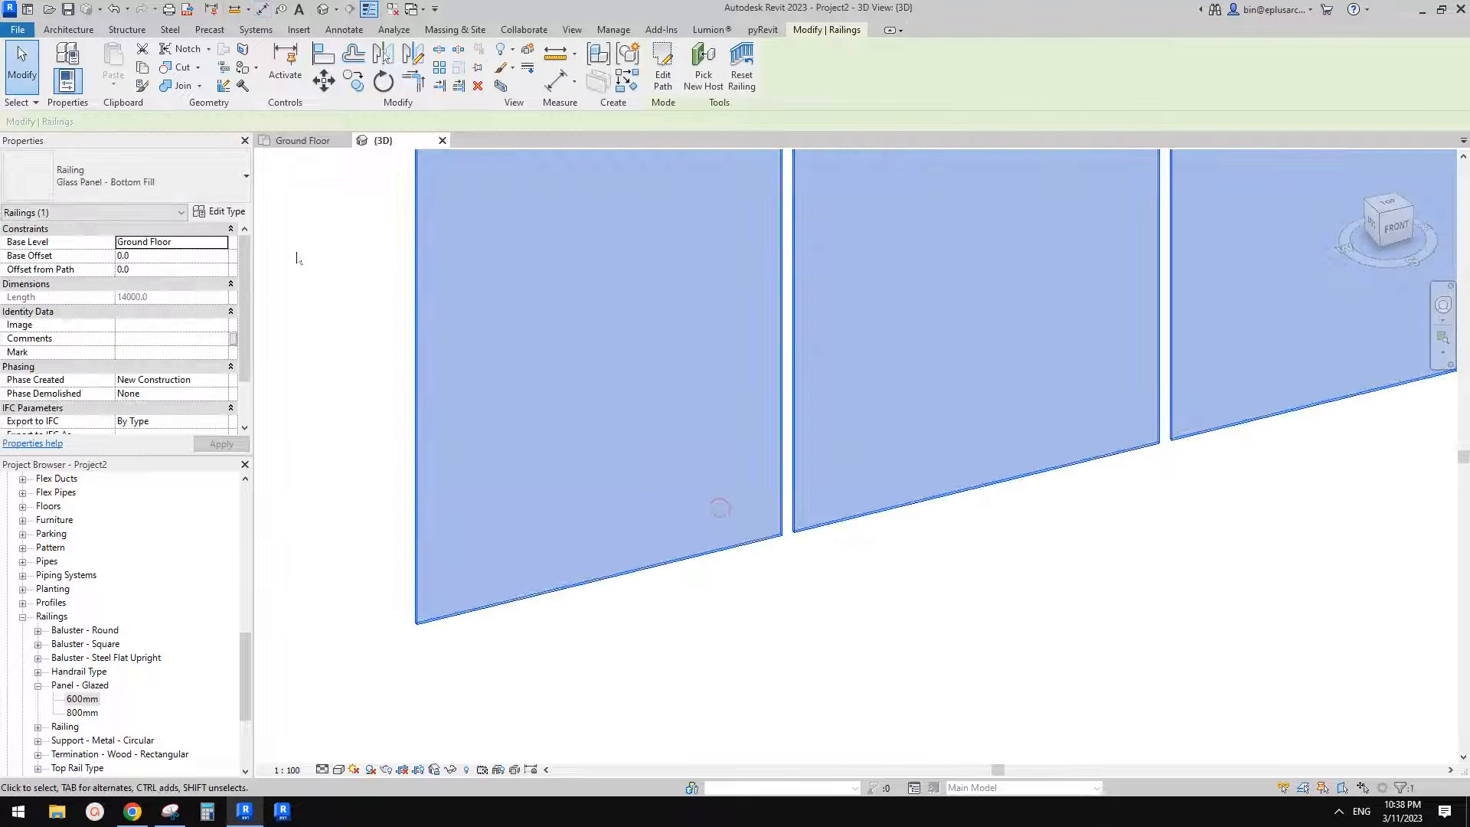
{"action": "left_click", "coordinate": [227, 212]}
{"action": "left_click", "coordinate": [617, 432]}
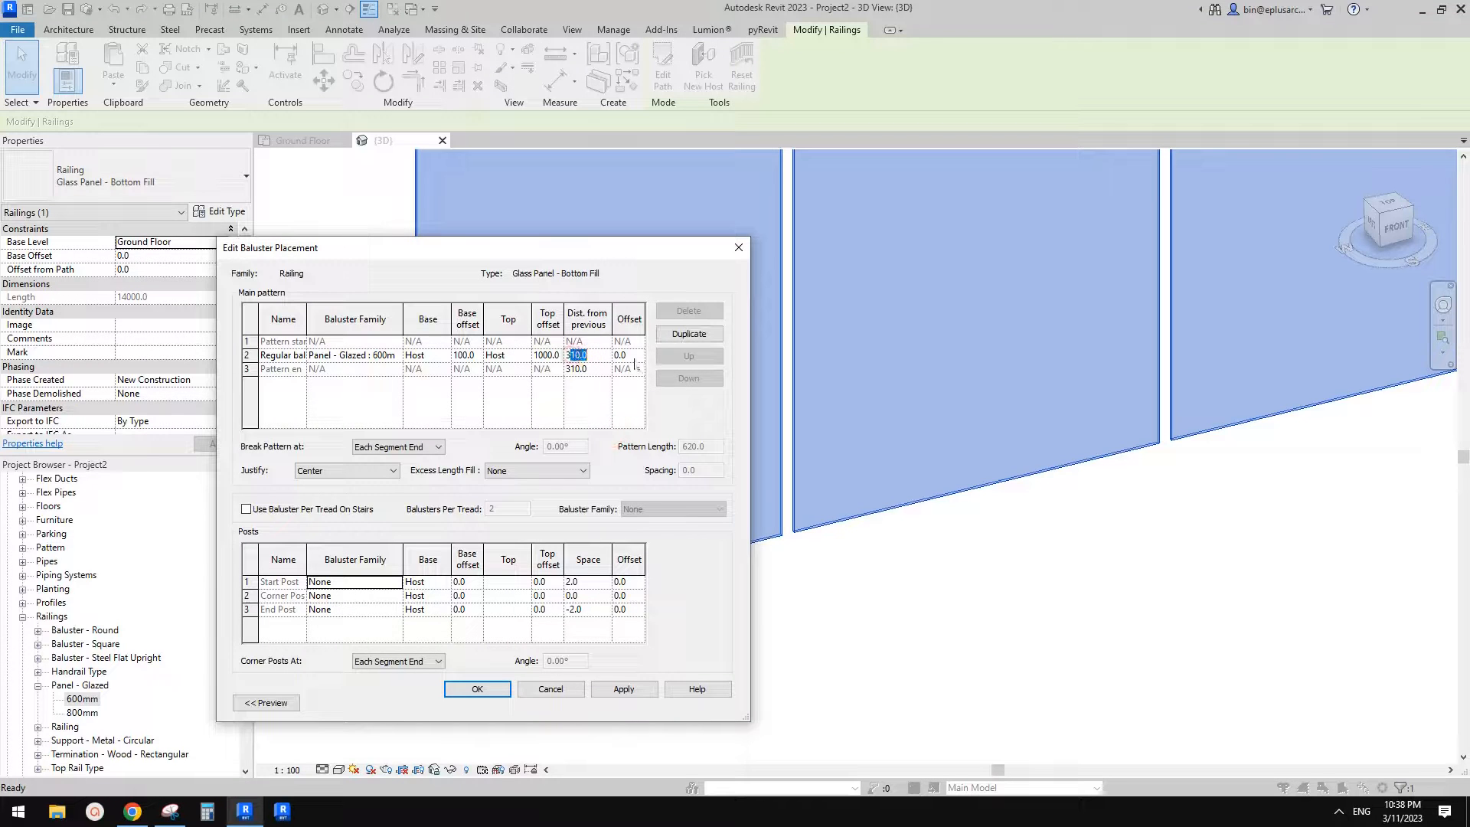
{"action": "type", "text": "305"}
{"action": "left_click", "coordinate": [574, 370]}
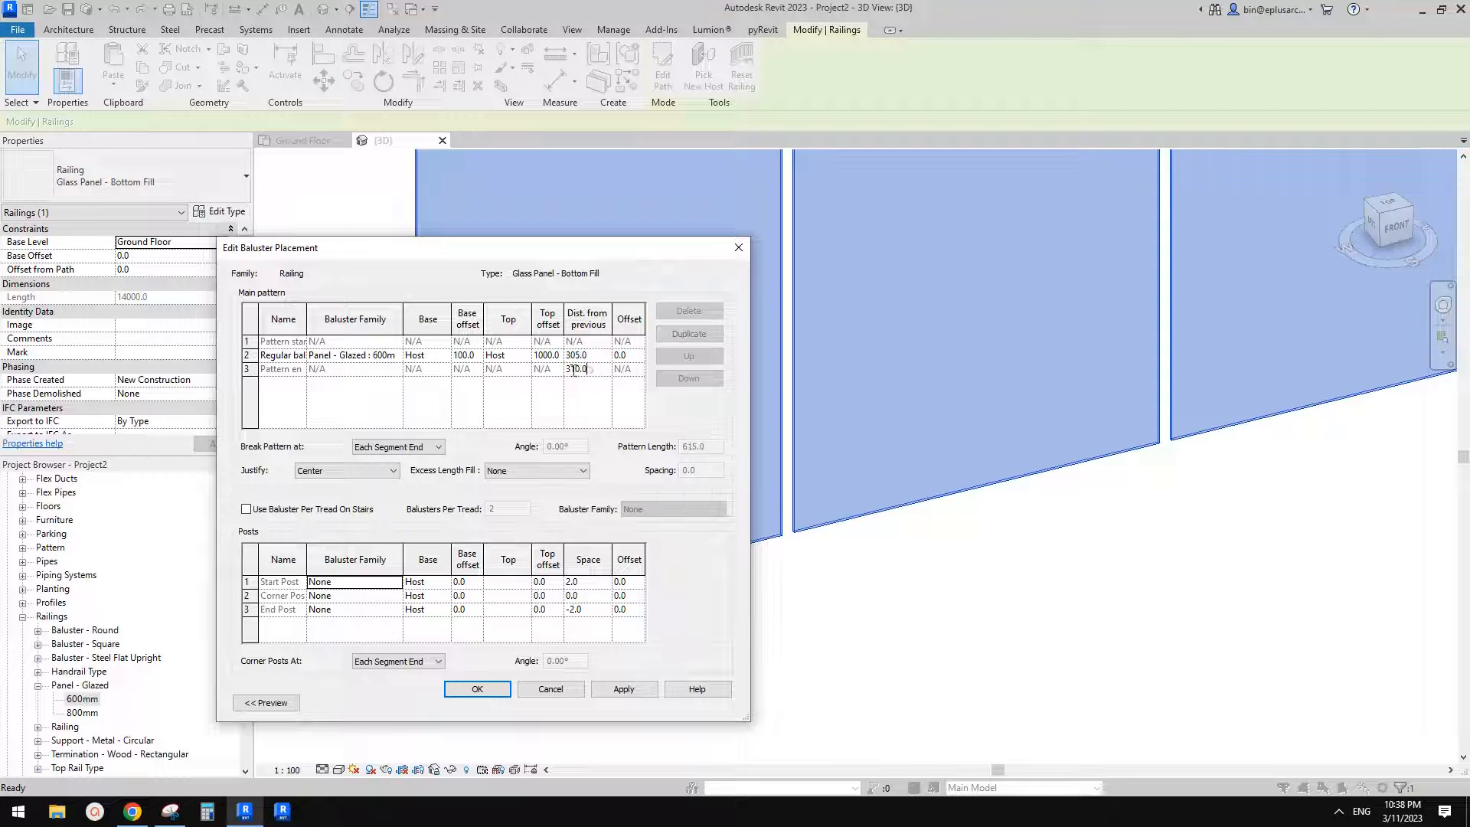
{"action": "left_click", "coordinate": [477, 689]}
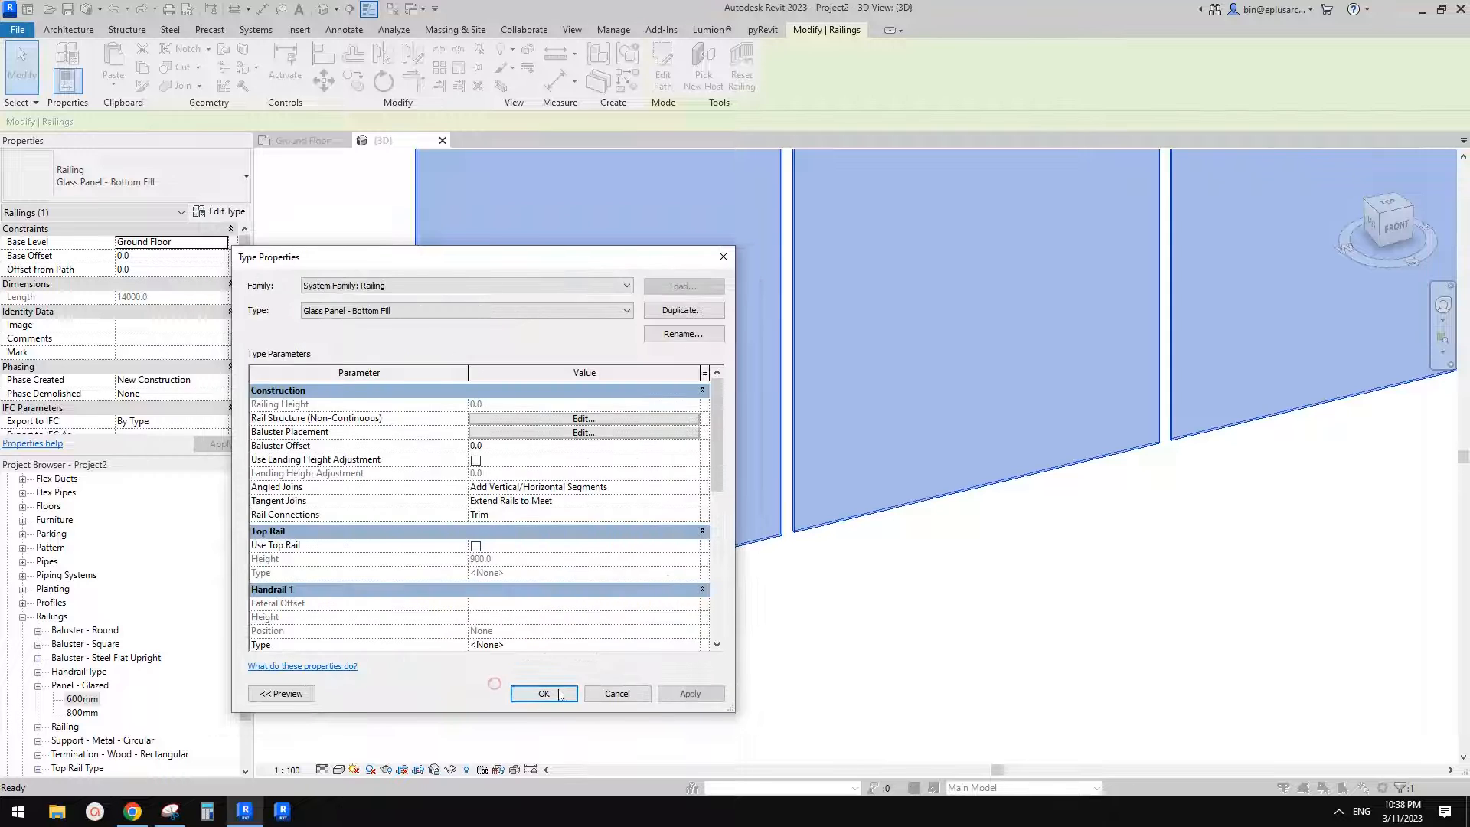
{"action": "left_click", "coordinate": [490, 693]}
{"action": "key", "text": "Escape"}
Step: Review the panel spacing along the railing and open the Panel - Glazed family for editing
{"action": "scroll", "coordinate": [803, 471], "scroll_direction": "down", "scroll_amount": 6}
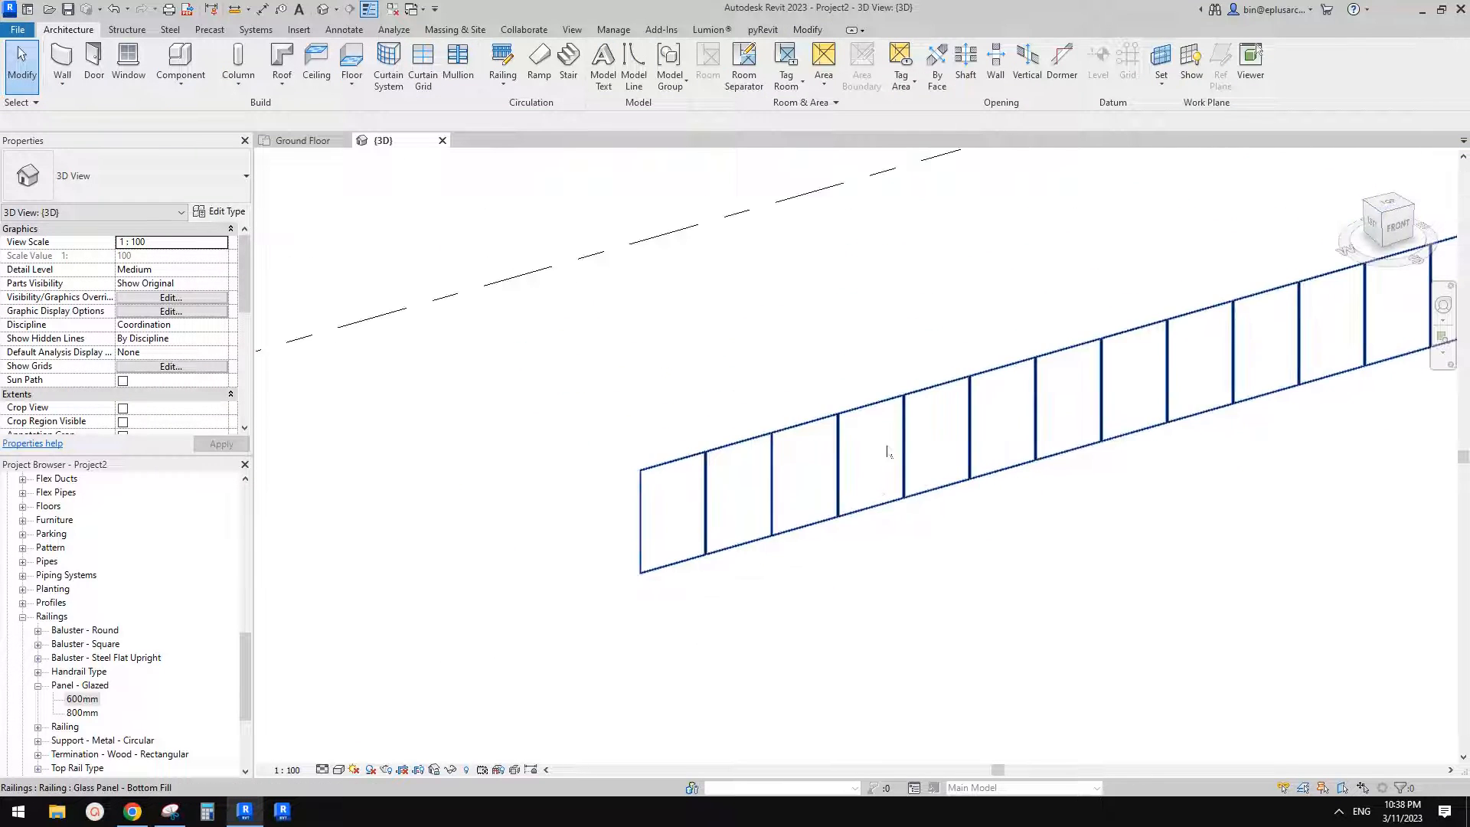
{"action": "scroll", "coordinate": [894, 541], "scroll_direction": "up", "scroll_amount": 2}
{"action": "middle_click_drag", "start_coordinate": [895, 540], "coordinate": [711, 539]}
{"action": "scroll", "coordinate": [758, 576], "scroll_direction": "down", "scroll_amount": 3}
{"action": "scroll", "coordinate": [567, 561], "scroll_direction": "up", "scroll_amount": 1}
{"action": "left_click", "coordinate": [65, 687]}
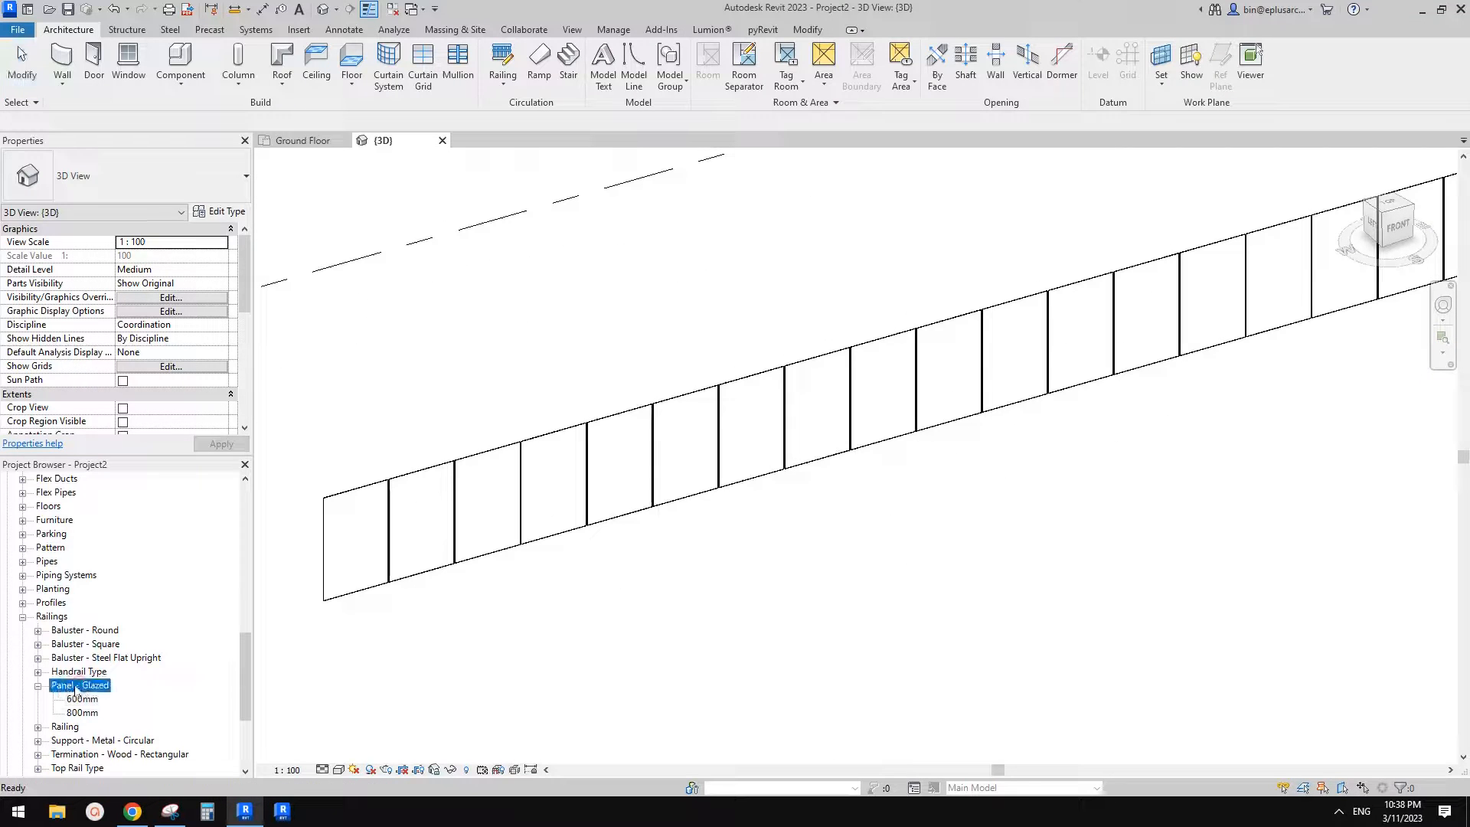
{"action": "right_click", "coordinate": [86, 688]}
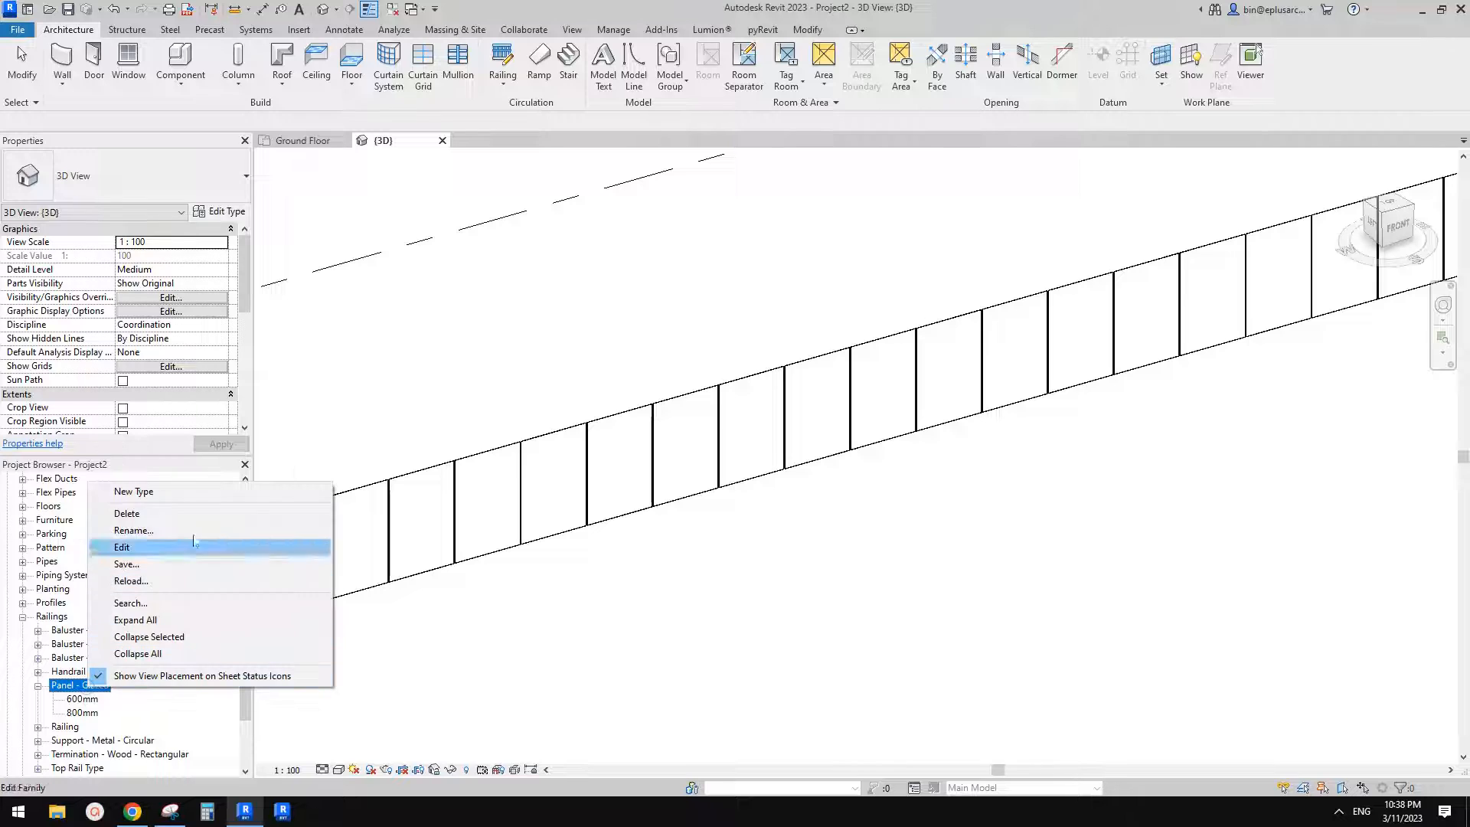
{"action": "left_click", "coordinate": [528, 525]}
{"action": "scroll", "coordinate": [487, 533], "scroll_direction": "up", "scroll_amount": 1}
{"action": "right_click", "coordinate": [84, 688]}
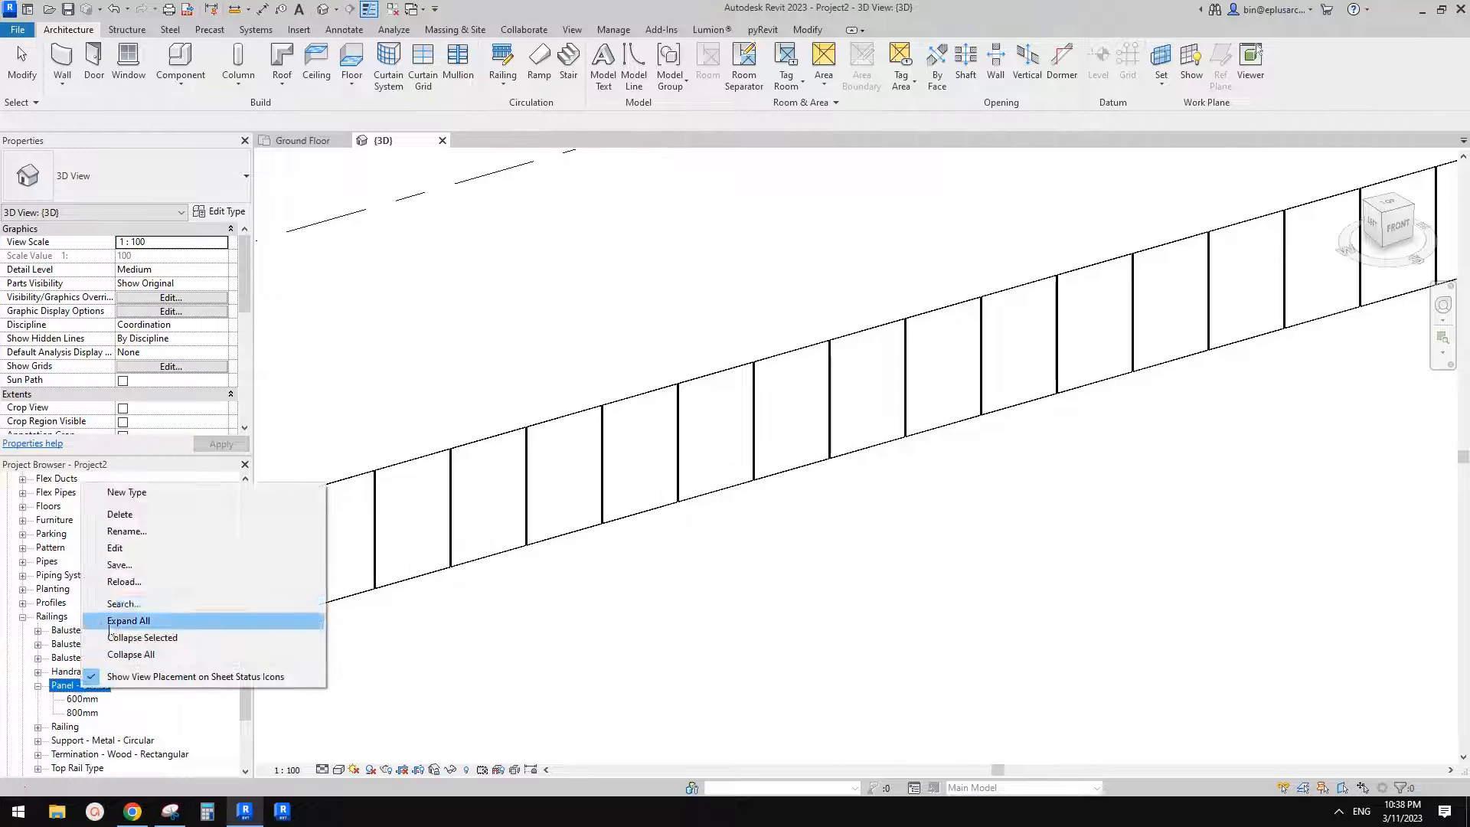
{"action": "left_click", "coordinate": [127, 552]}
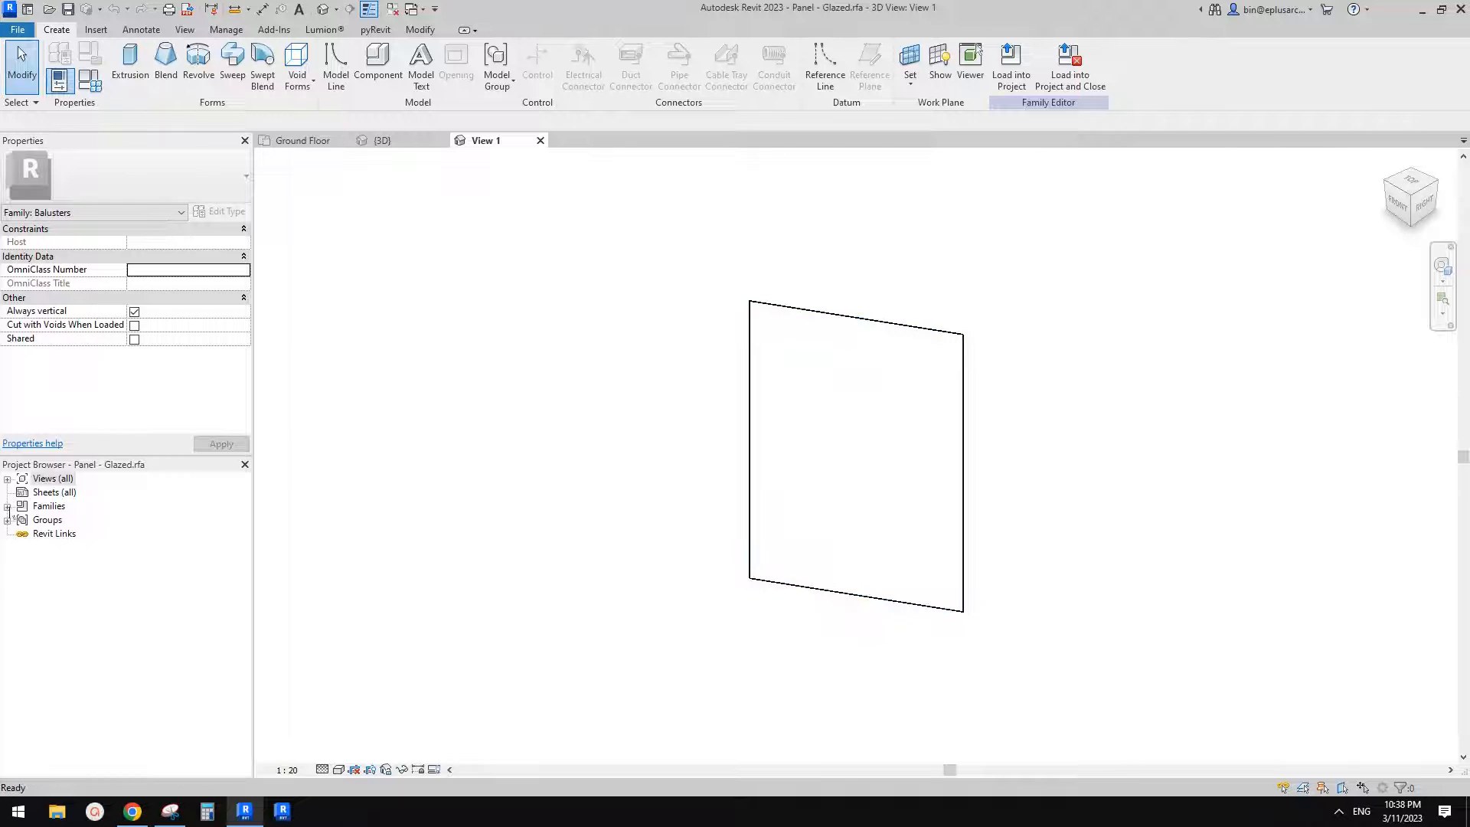
Step: Open the Left elevation of the Panel - Glazed family and inspect the Slope Angle (Top) reference plane
{"action": "left_click", "coordinate": [8, 506]}
{"action": "left_click", "coordinate": [7, 479]}
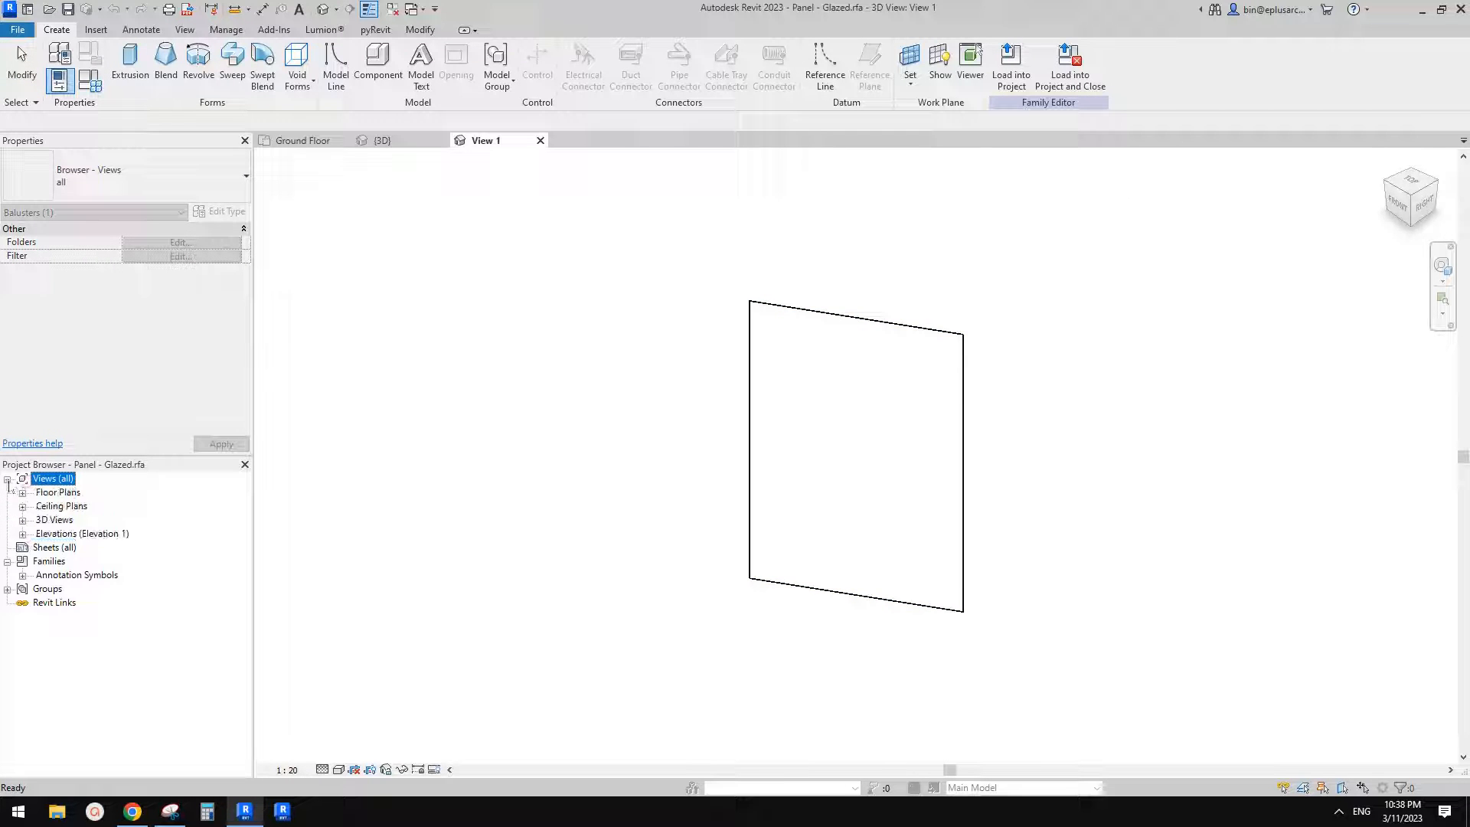
{"action": "double_click", "coordinate": [48, 533]}
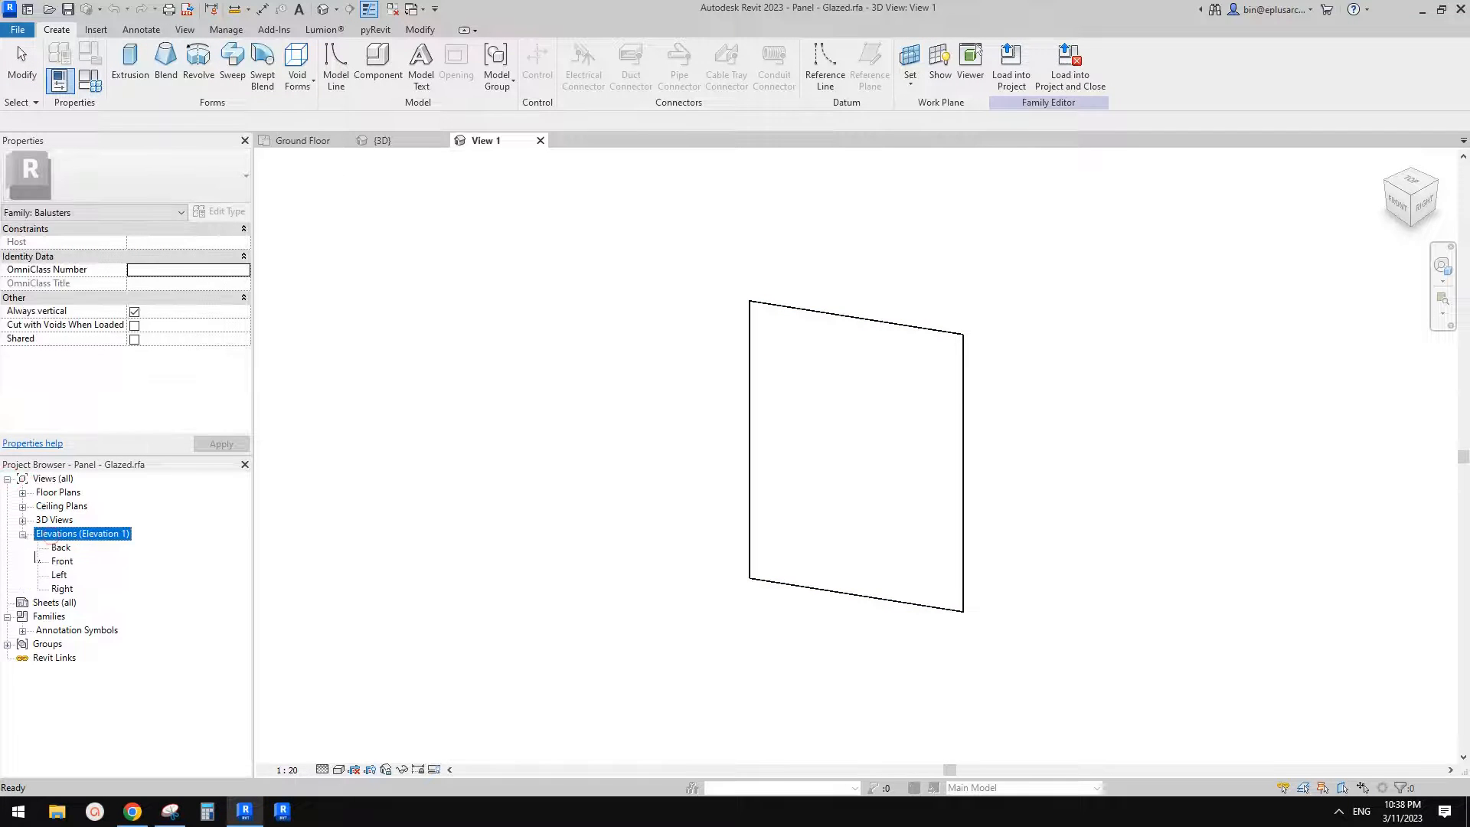
{"action": "double_click", "coordinate": [59, 575]}
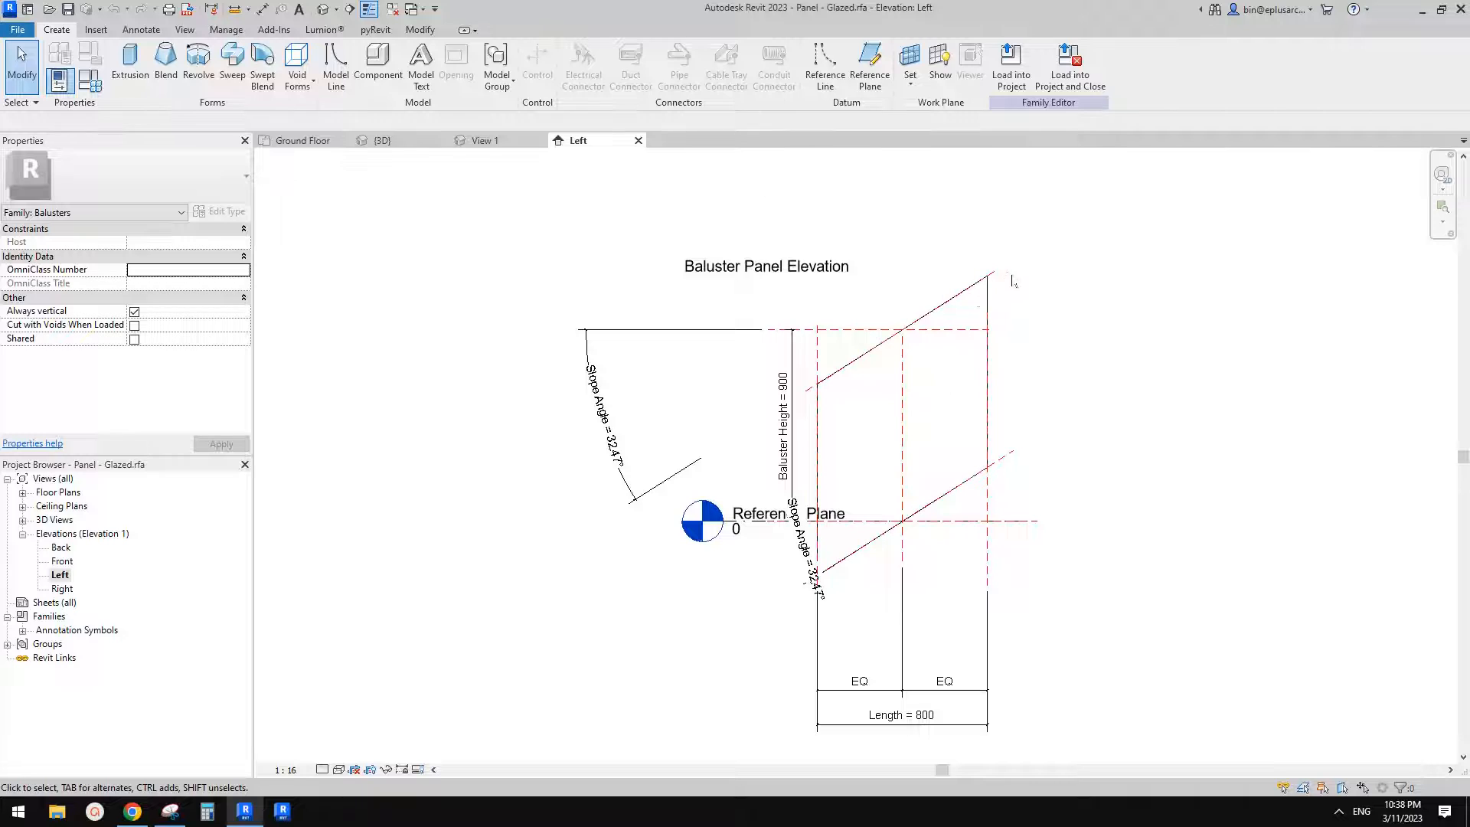
{"action": "left_click", "coordinate": [997, 280]}
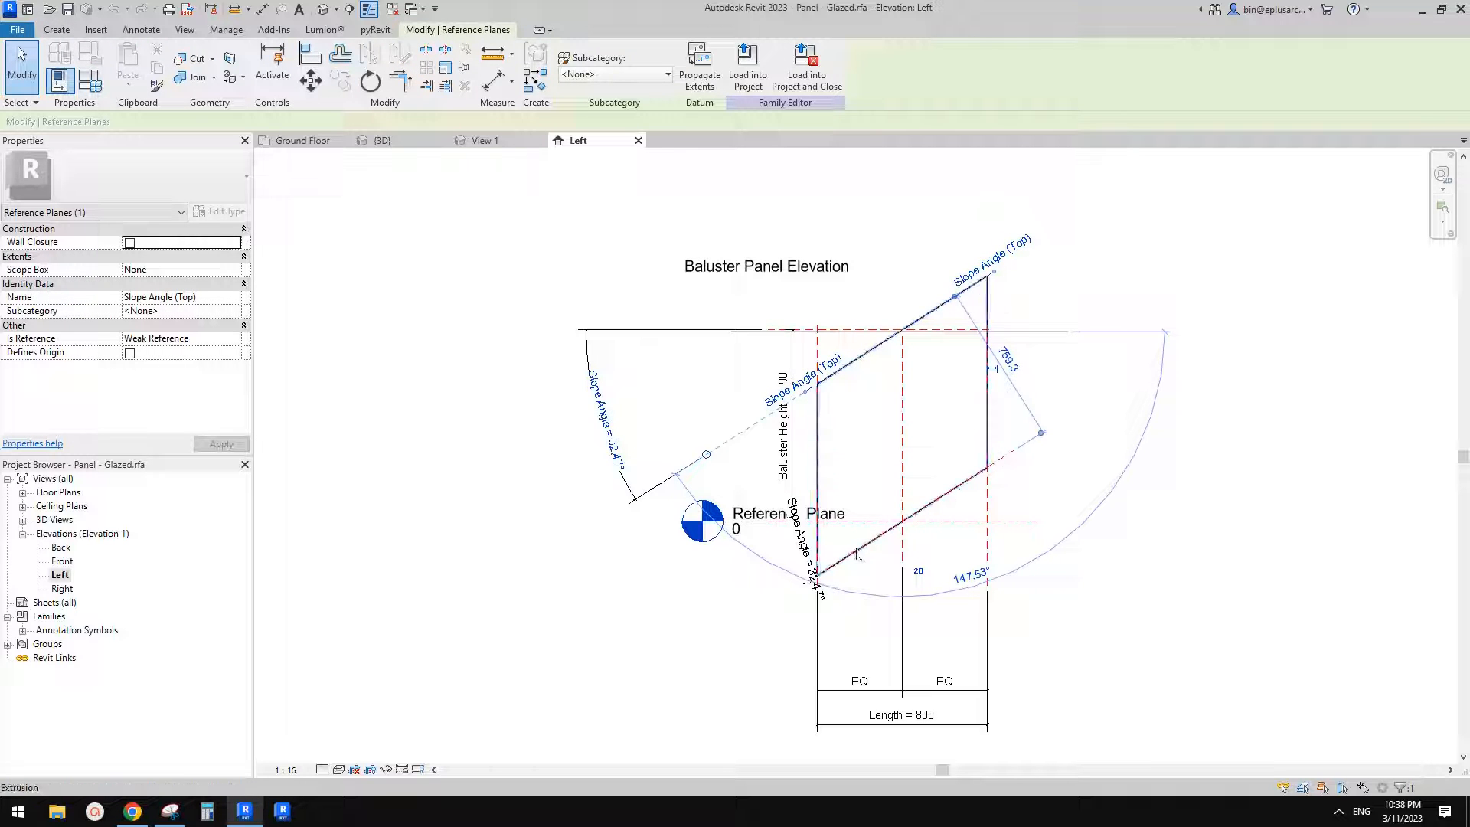
{"action": "left_click", "coordinate": [1172, 367]}
{"action": "scroll", "coordinate": [1172, 368], "scroll_direction": "down", "scroll_amount": 1}
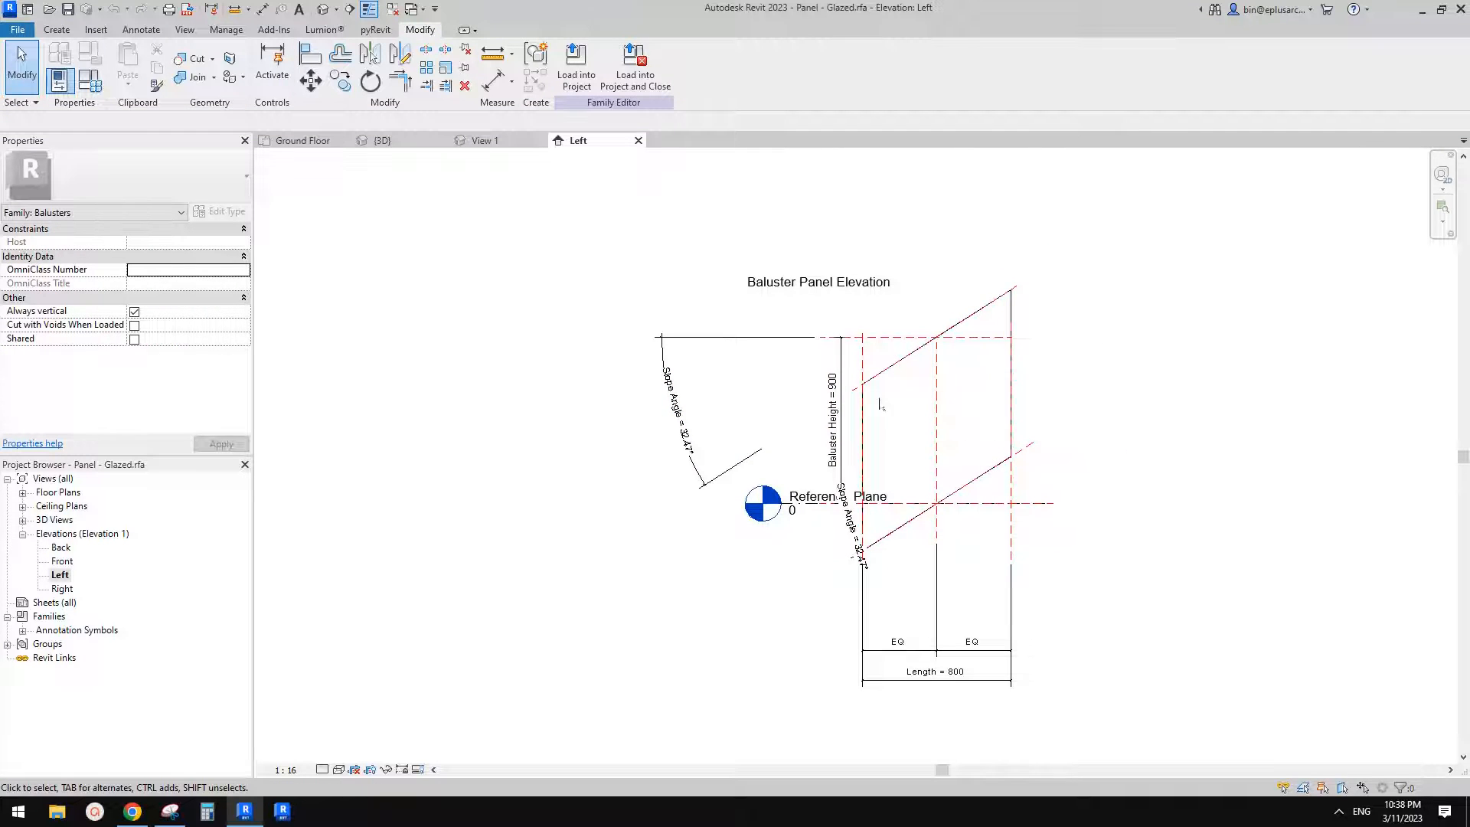
Step: Create a new family from the Metric Baluster-Panel.rft template
{"action": "middle_click_drag", "start_coordinate": [918, 402], "coordinate": [896, 403]}
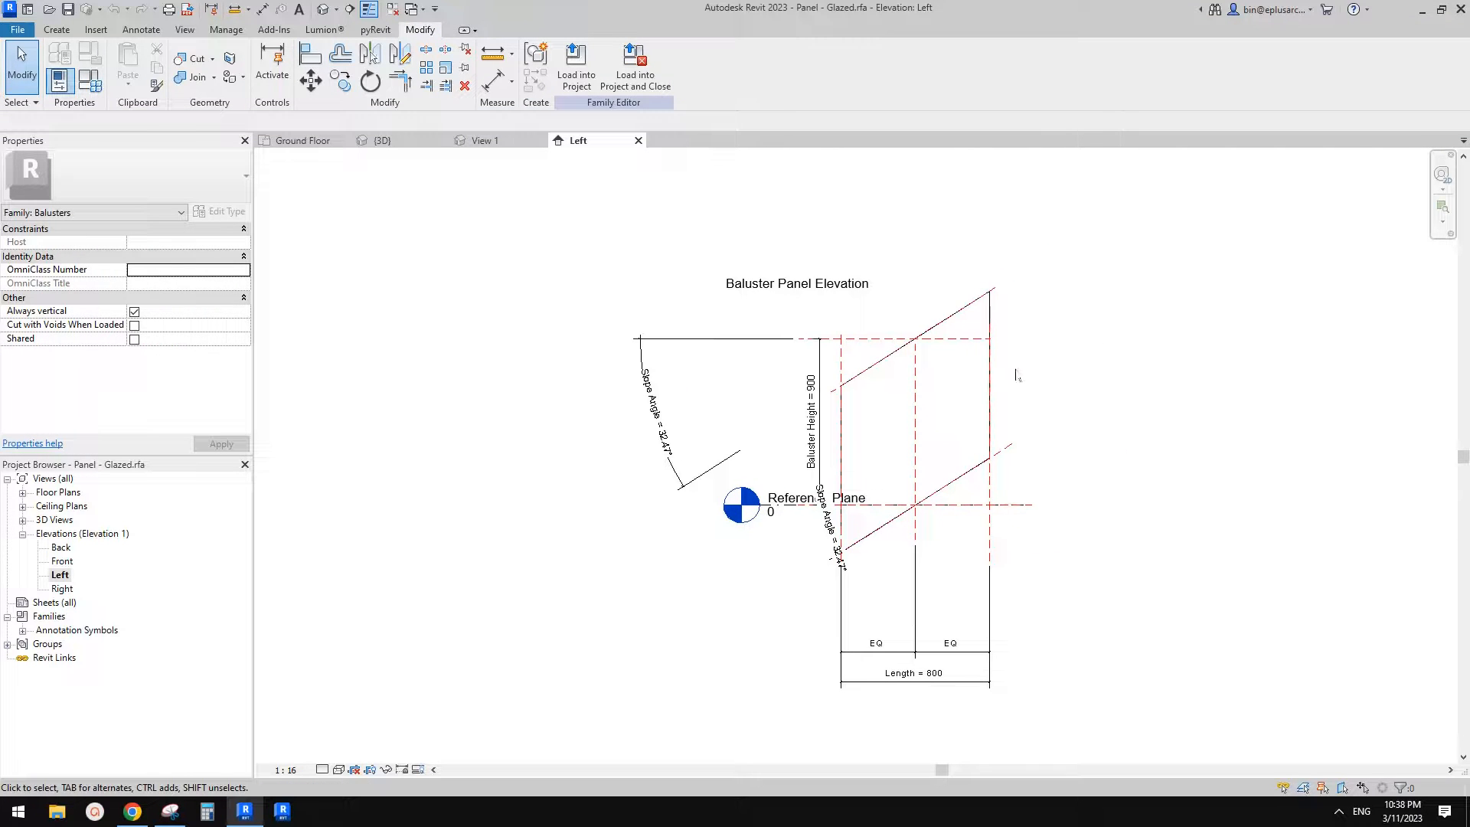
{"action": "middle_click_drag", "start_coordinate": [594, 292], "coordinate": [596, 293]}
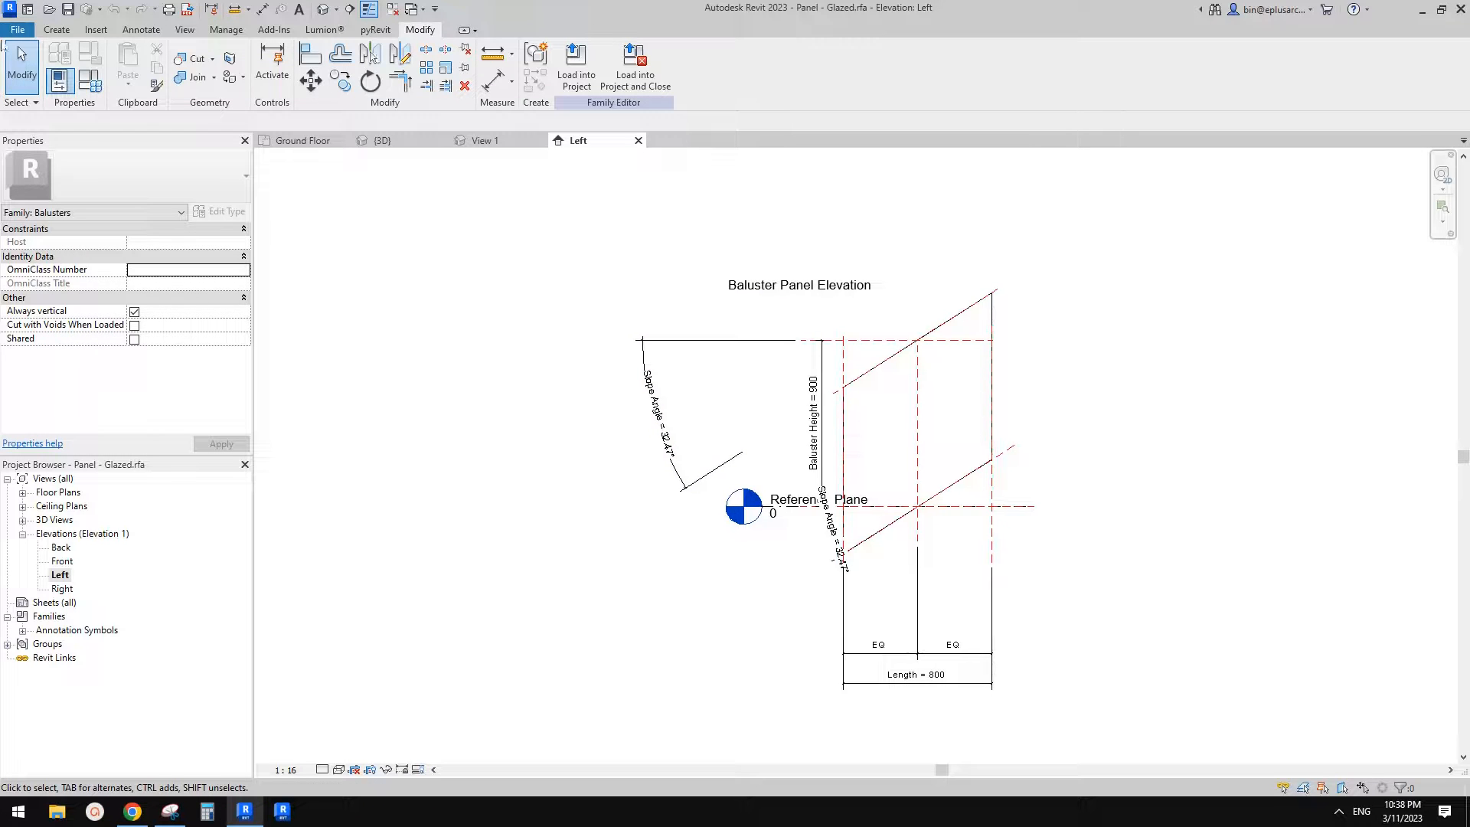
{"action": "left_click", "coordinate": [17, 29]}
{"action": "mouse_move", "coordinate": [31, 127]}
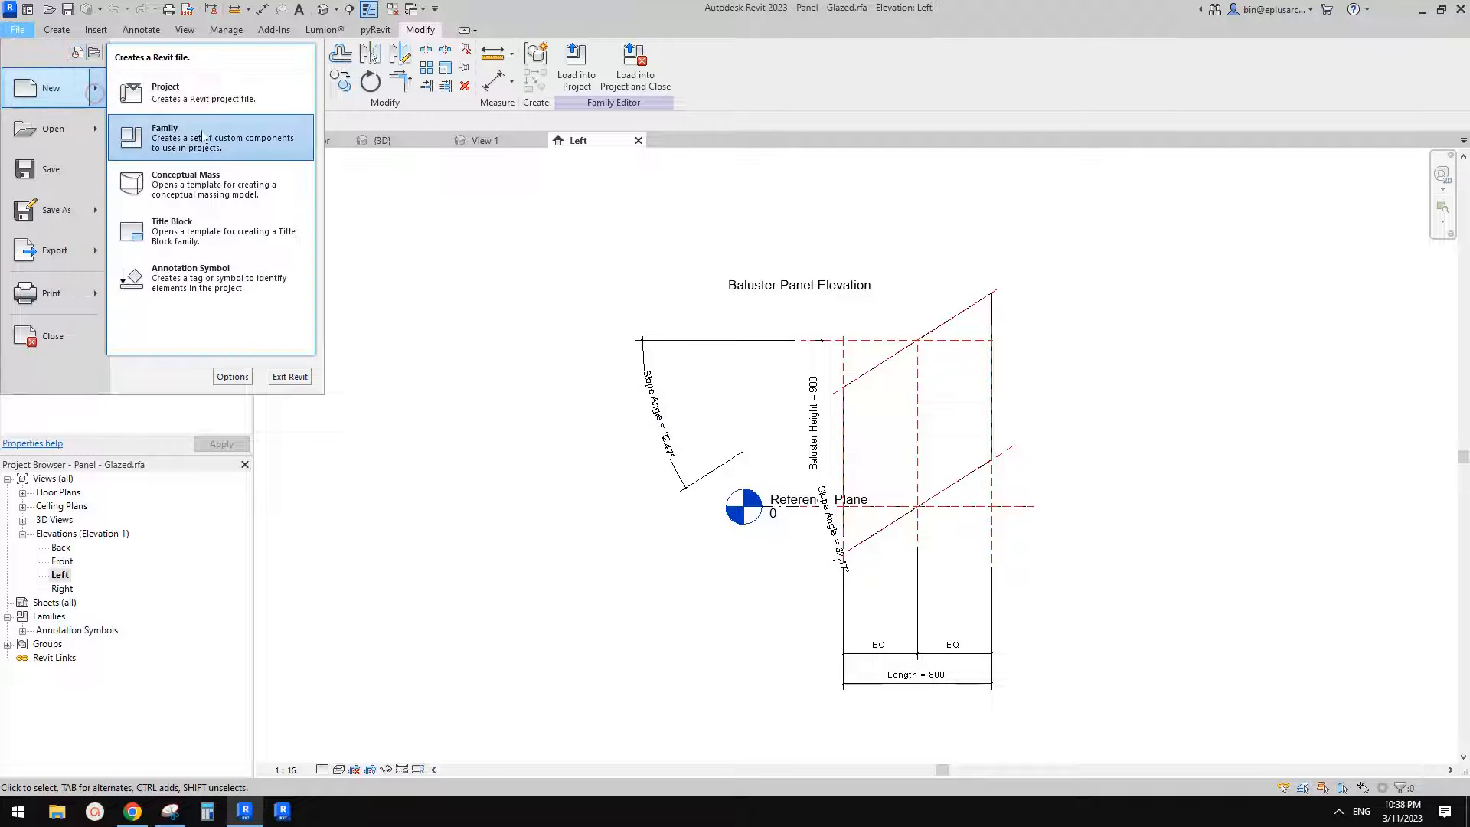
{"action": "left_click", "coordinate": [207, 131]}
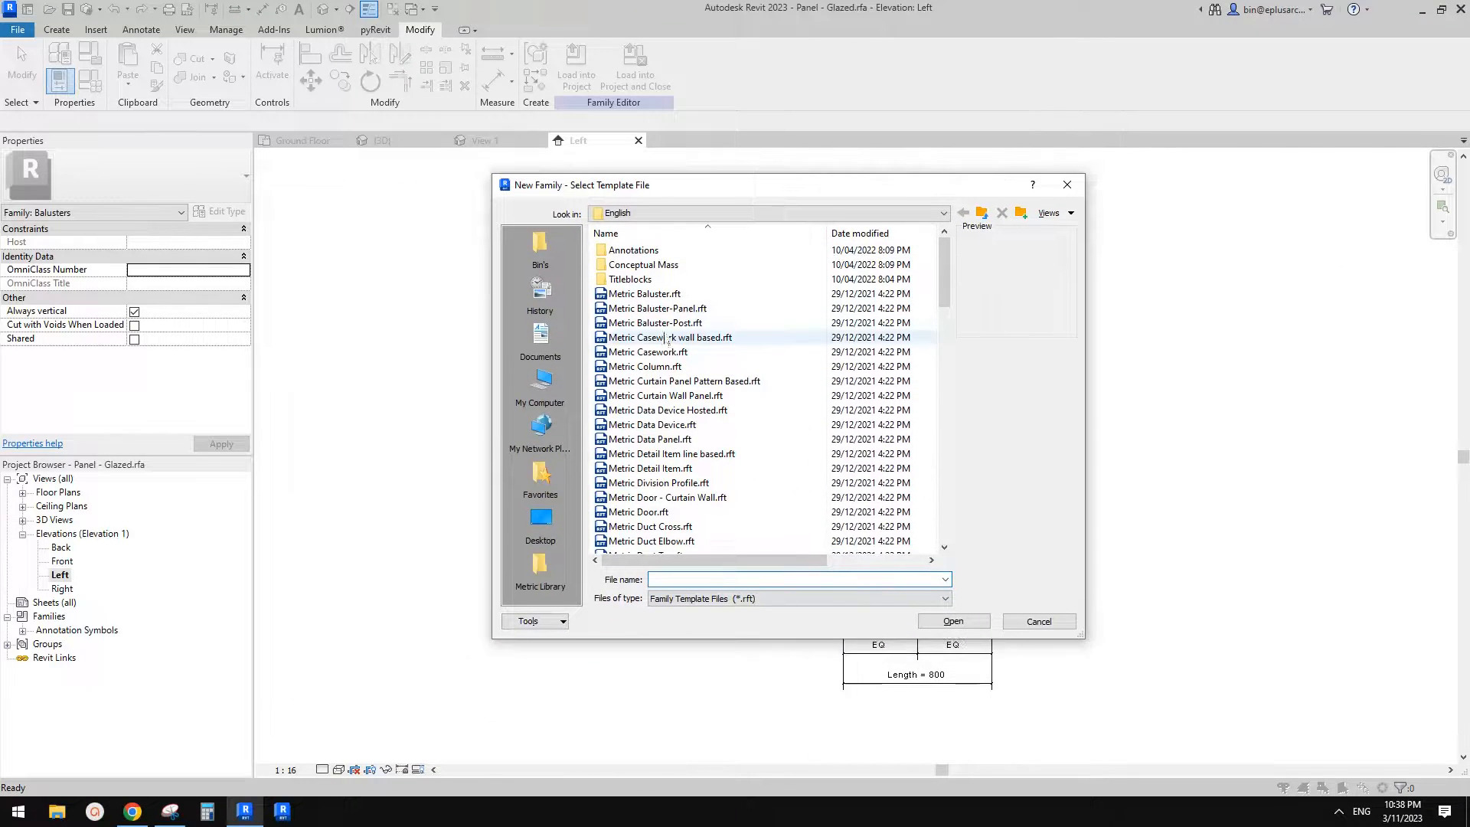
{"action": "left_click", "coordinate": [674, 309]}
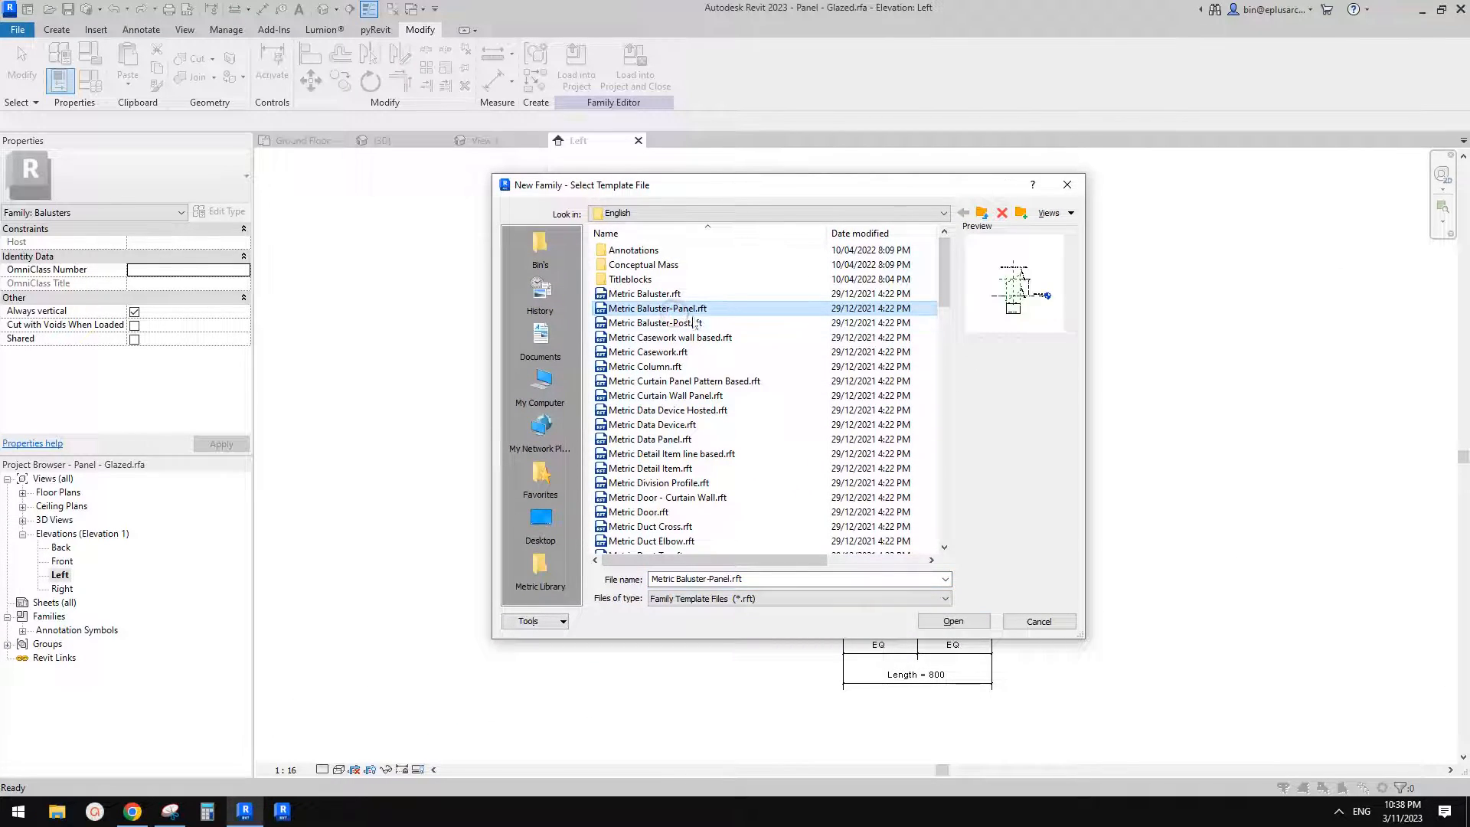
{"action": "left_click", "coordinate": [953, 621]}
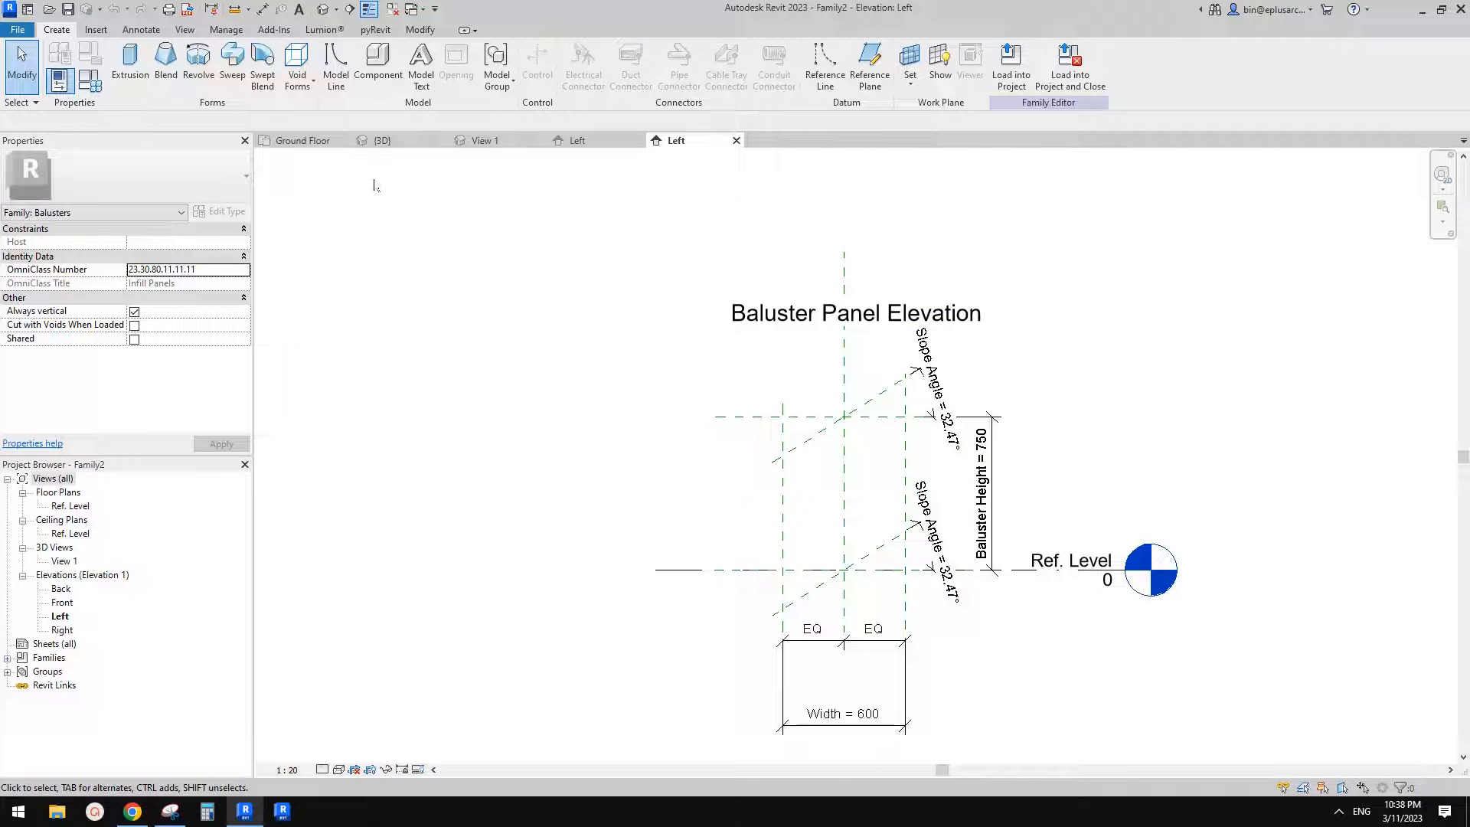
Step: Sketch an extrusion on Reference Plane : Center (Left/Right) with locked lines picked from the panel's two sloped and two vertical boundary planes
{"action": "left_click", "coordinate": [131, 65]}
{"action": "left_click", "coordinate": [989, 383]}
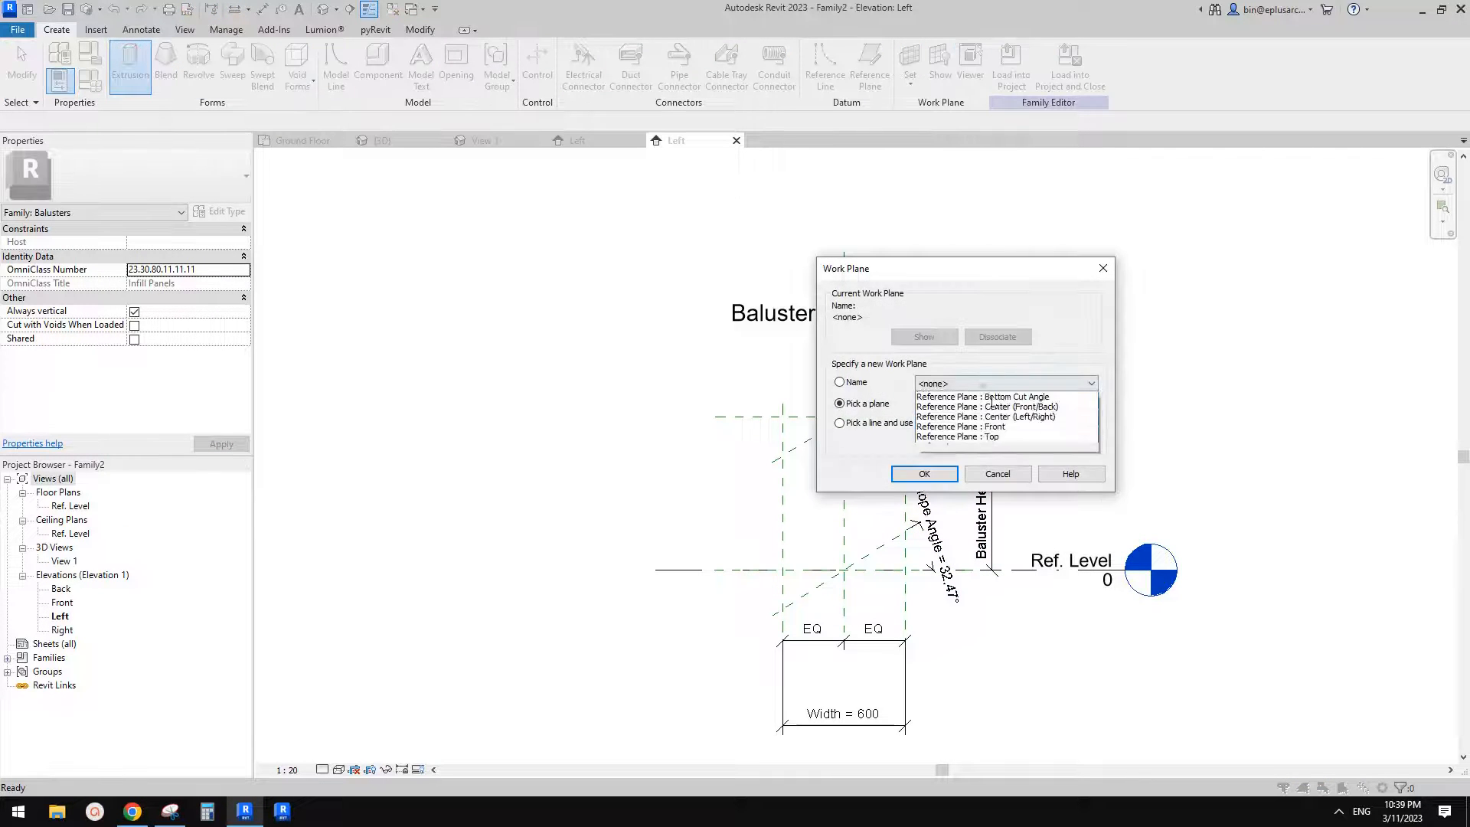
{"action": "left_click", "coordinate": [1029, 449]}
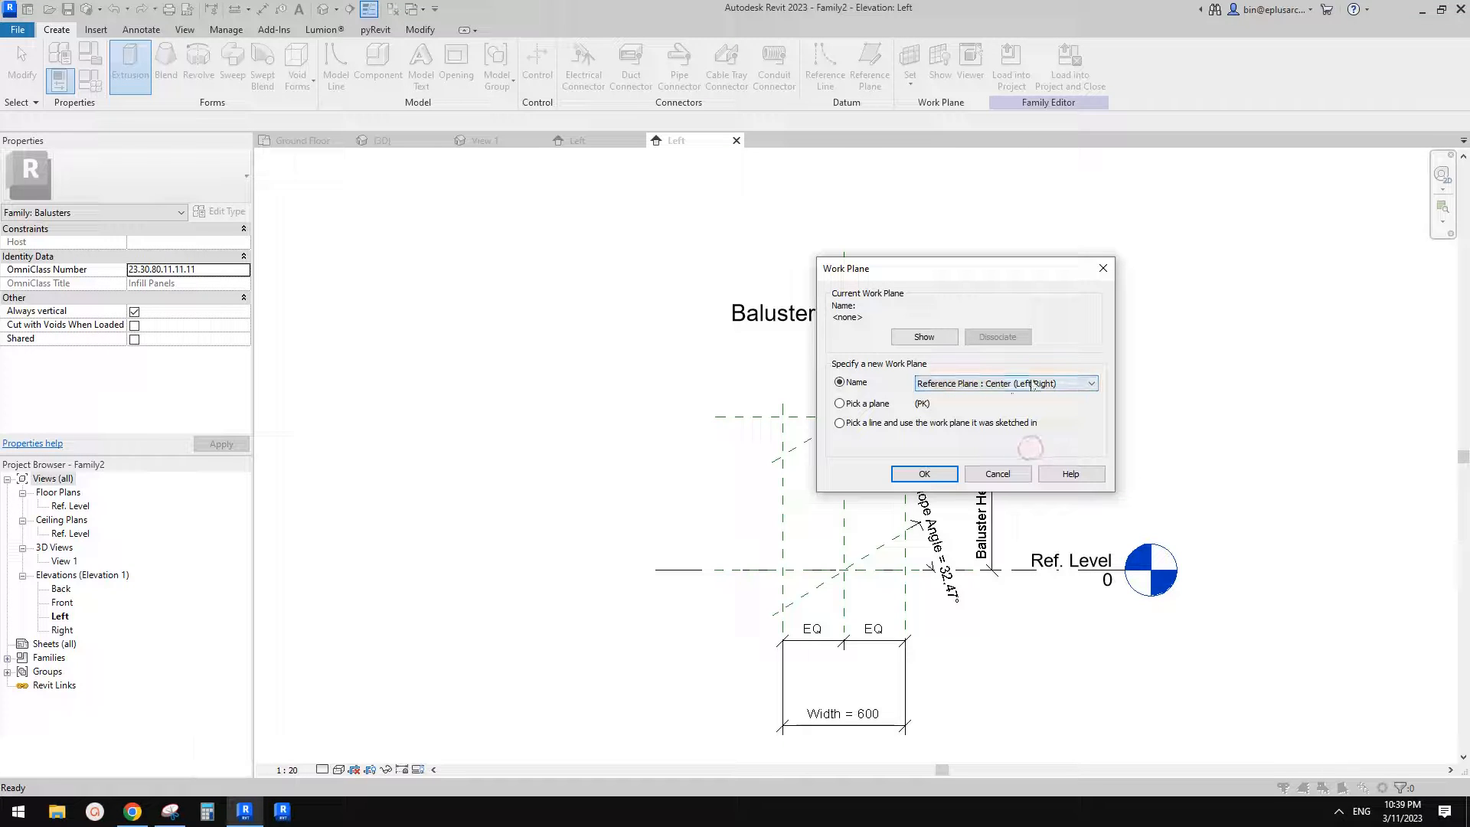
{"action": "left_click", "coordinate": [924, 474]}
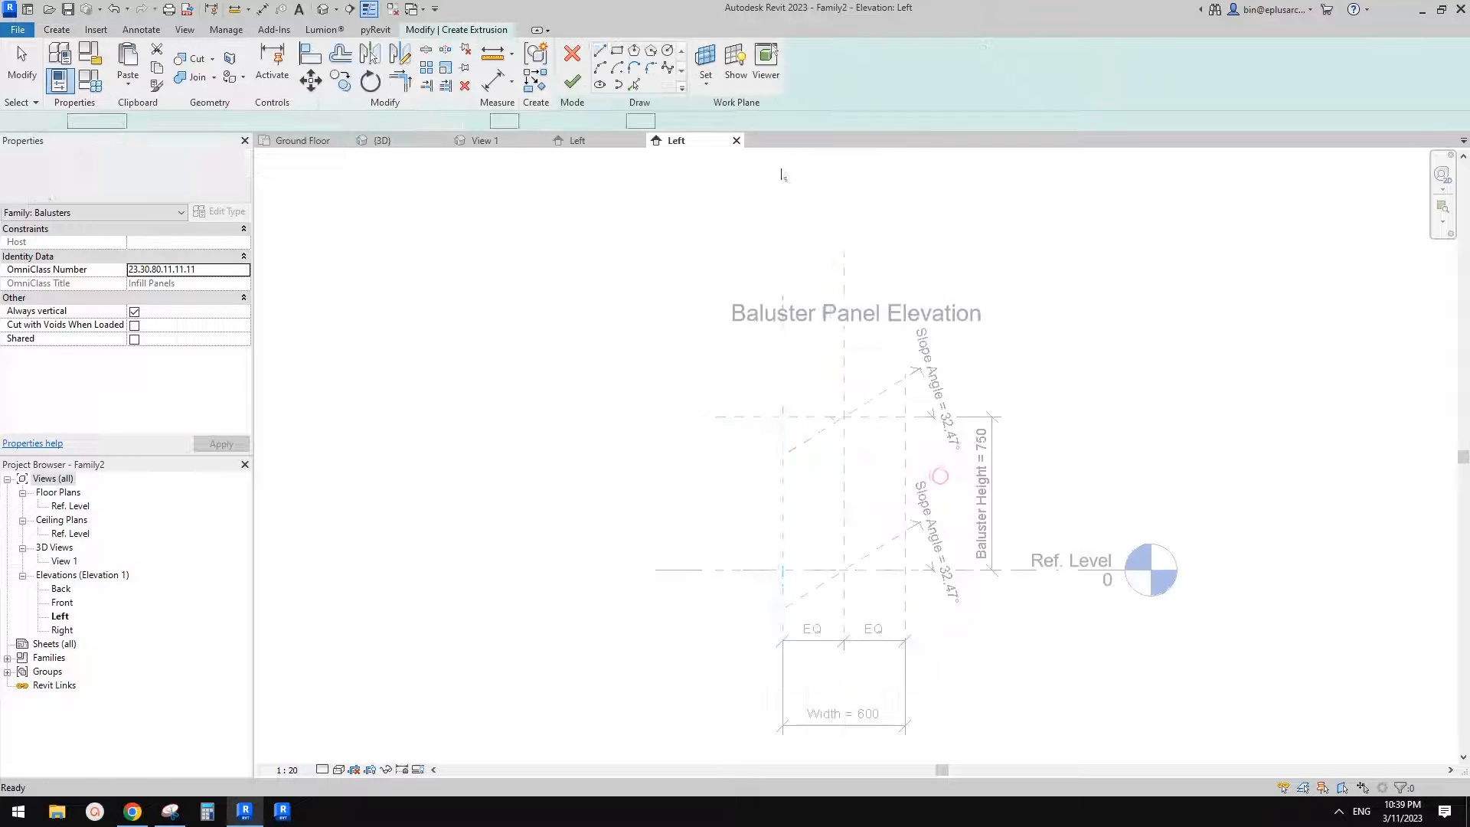
{"action": "left_click", "coordinate": [633, 85]}
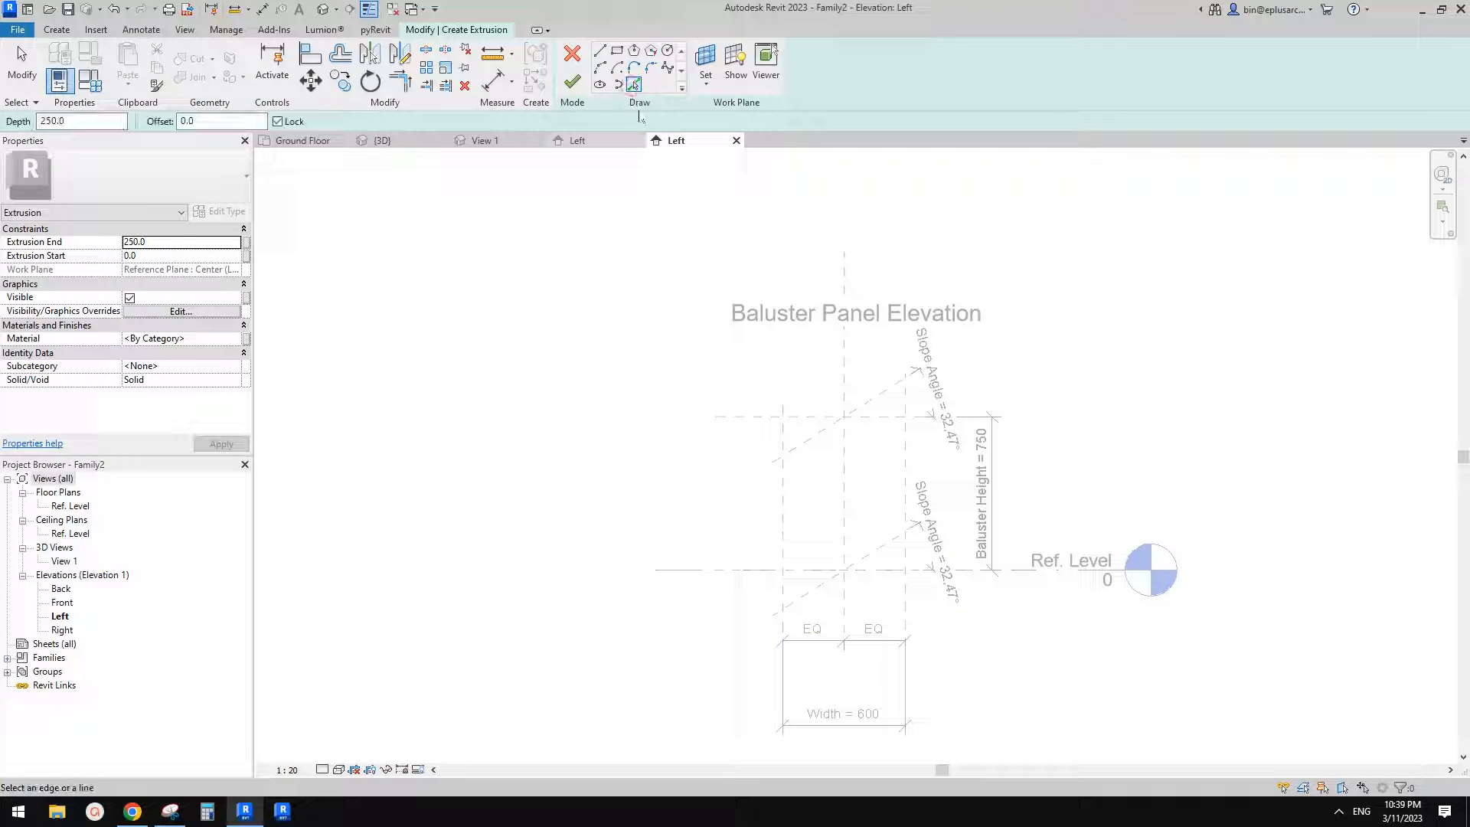
{"action": "left_click", "coordinate": [818, 434]}
{"action": "left_click", "coordinate": [783, 486]}
{"action": "left_click", "coordinate": [865, 557]}
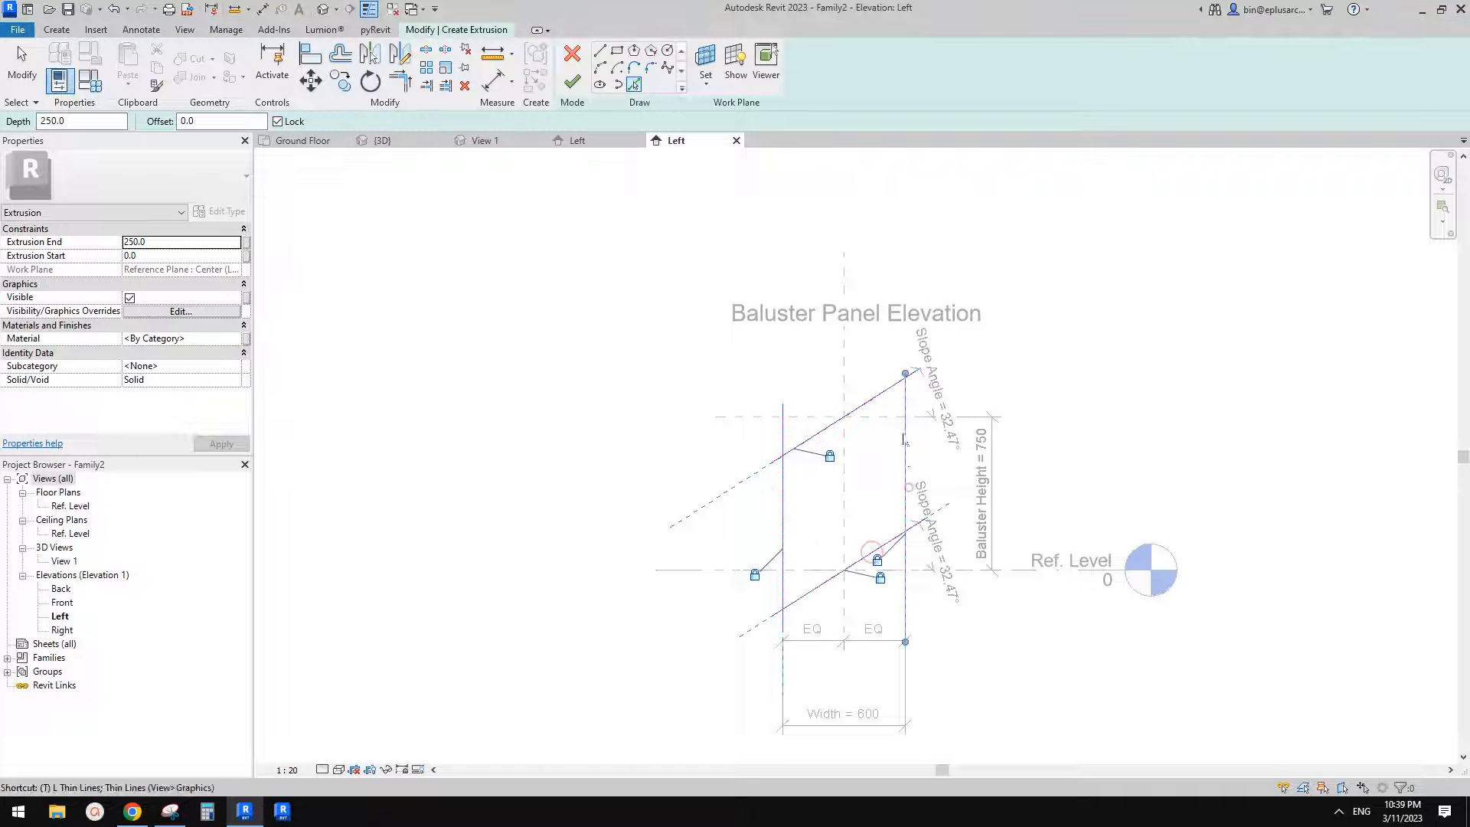
{"action": "left_click", "coordinate": [911, 501]}
Step: Trim the four sketch lines to each other at the corners to form a closed parallelogram
{"action": "key", "text": "t"}
{"action": "key", "text": "r"}
{"action": "left_click", "coordinate": [874, 398]}
{"action": "left_click", "coordinate": [782, 475]}
{"action": "left_click", "coordinate": [783, 495]}
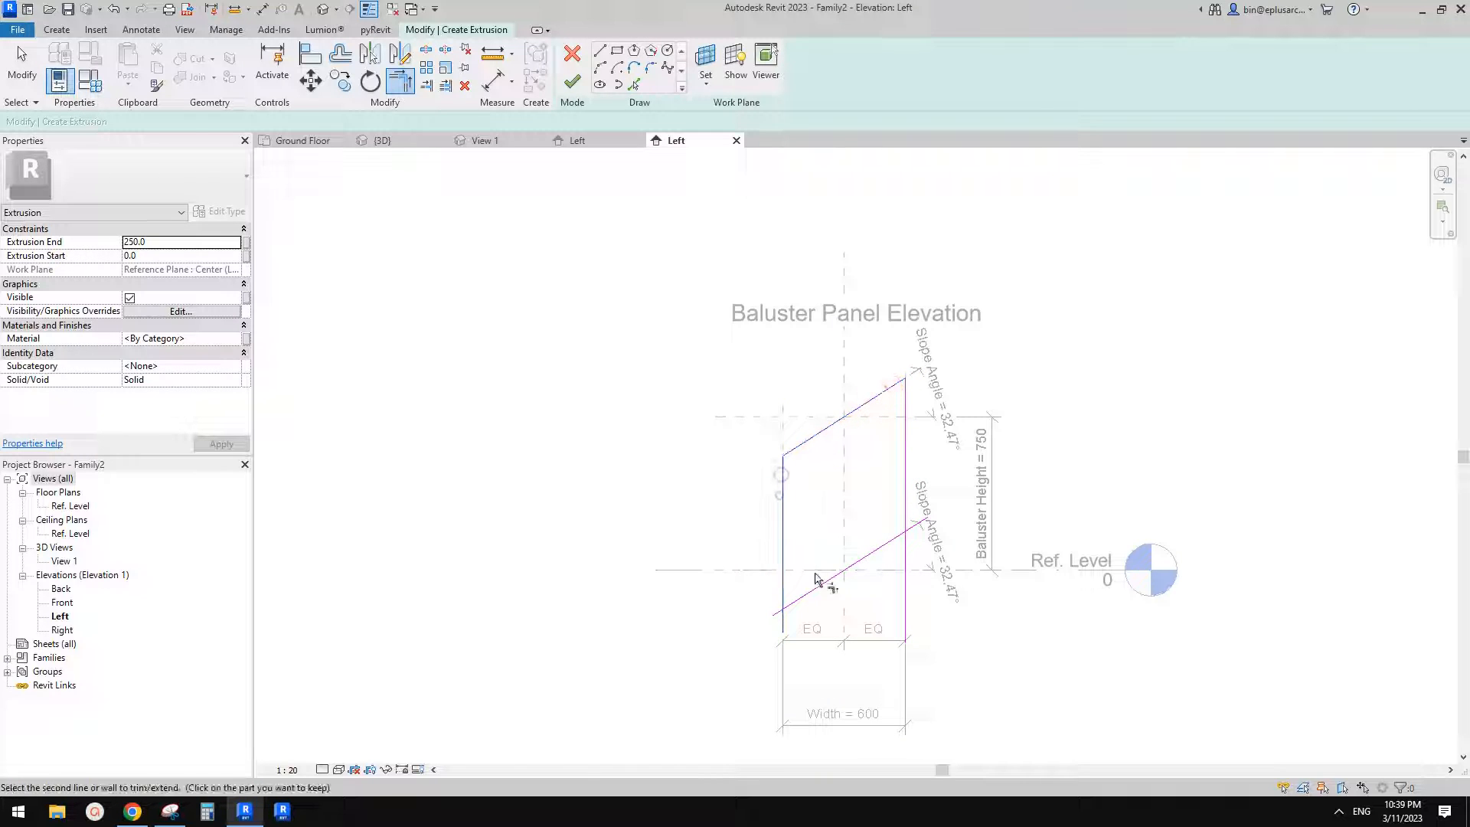
{"action": "left_click", "coordinate": [827, 580]}
{"action": "left_click", "coordinate": [844, 569]}
{"action": "left_click", "coordinate": [905, 497]}
{"action": "key", "text": "Escape"}
{"action": "key", "text": "Escape"}
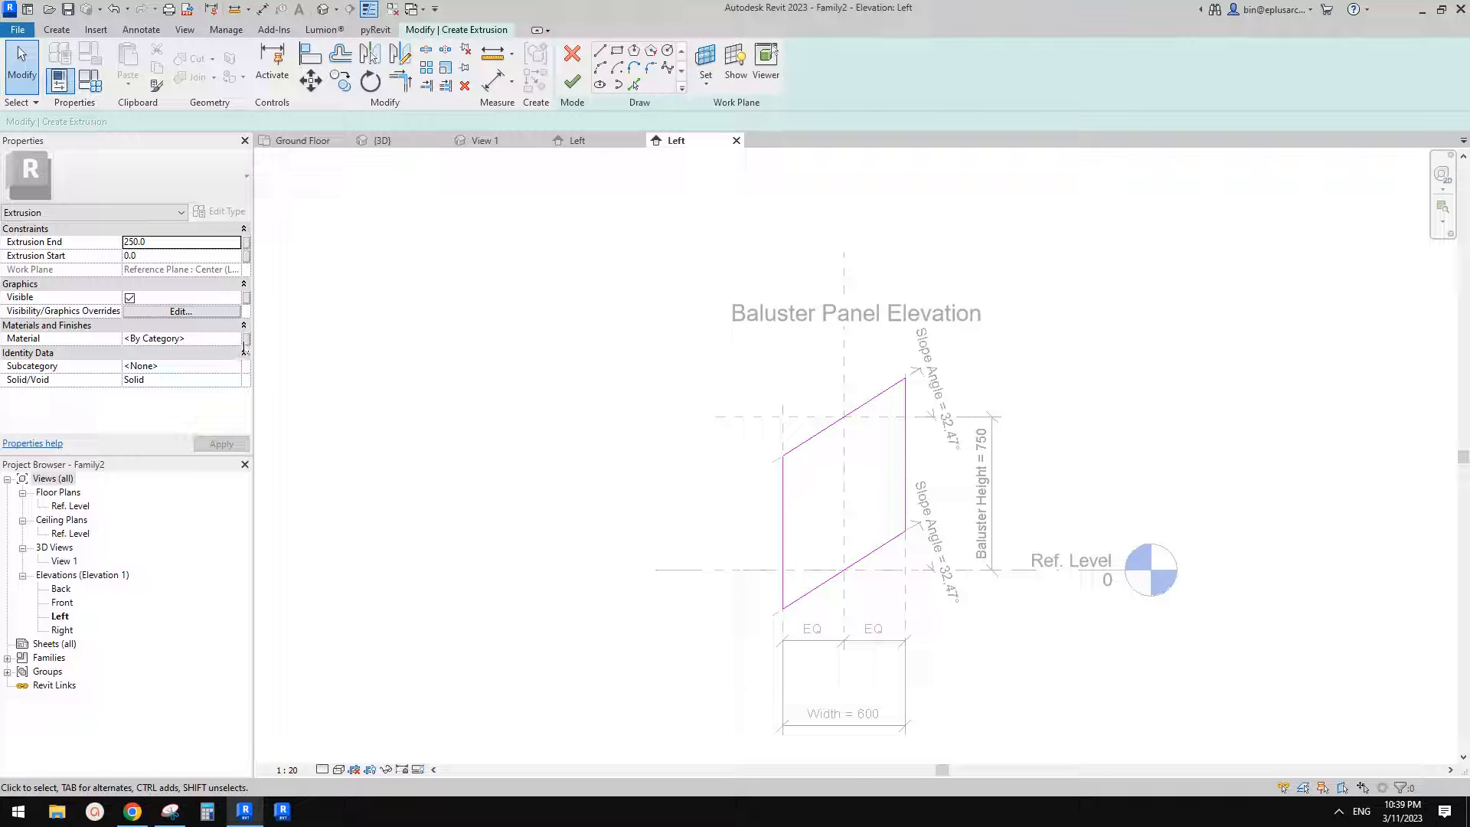
{"action": "left_click", "coordinate": [245, 339]}
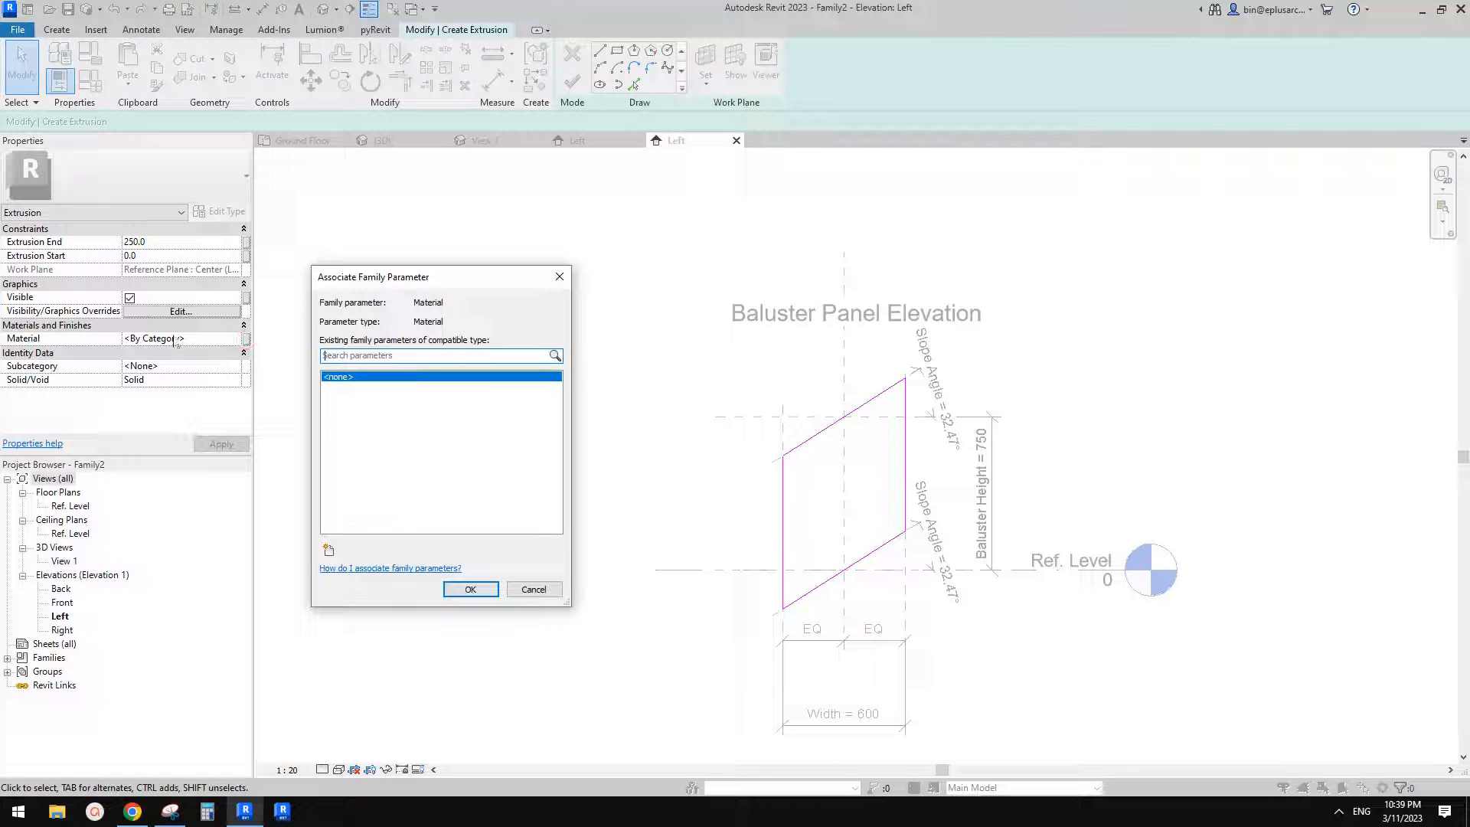
{"action": "left_click", "coordinate": [559, 277]}
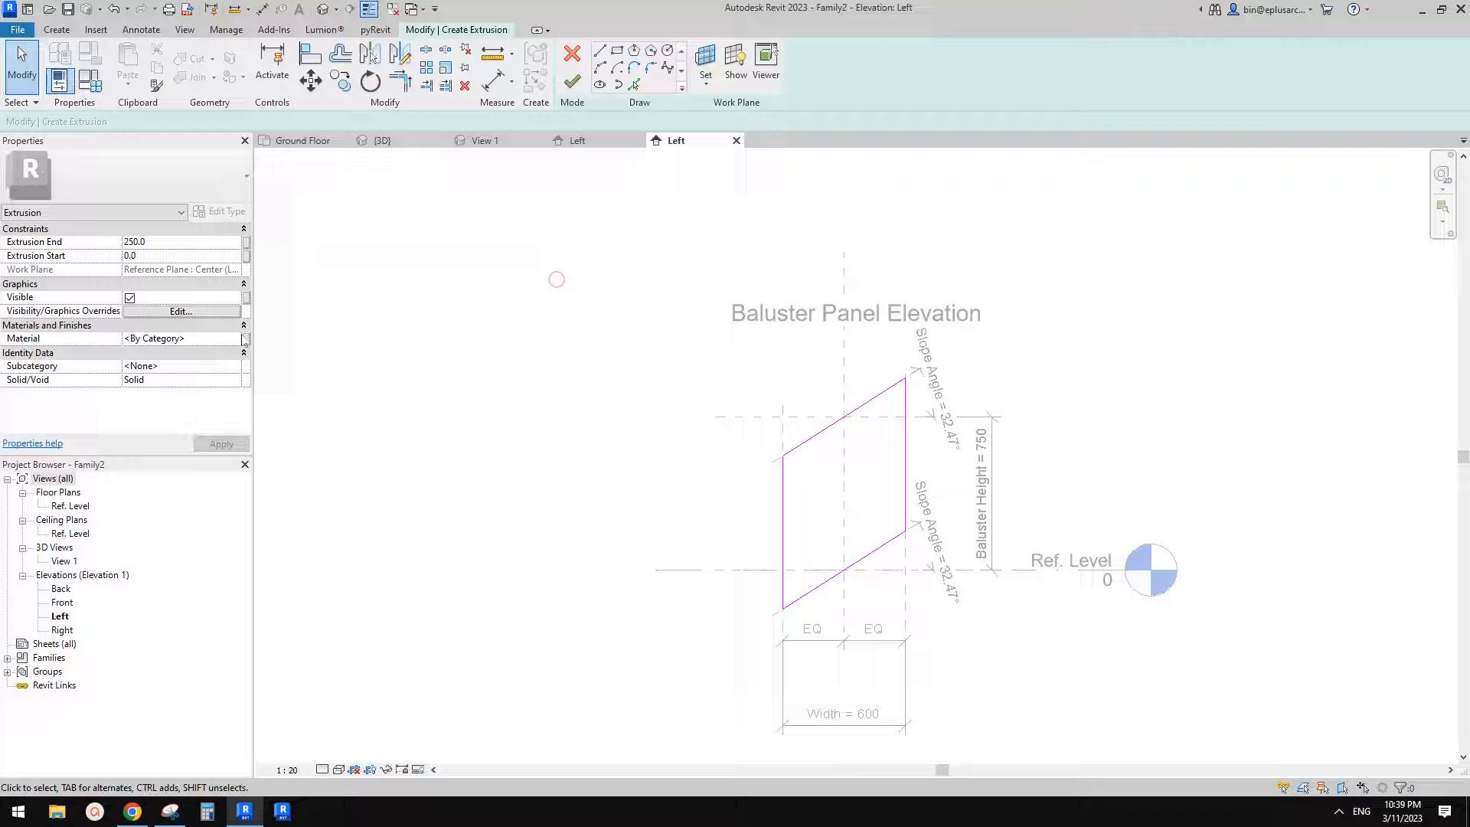
{"action": "left_click", "coordinate": [246, 338]}
{"action": "left_click", "coordinate": [559, 277]}
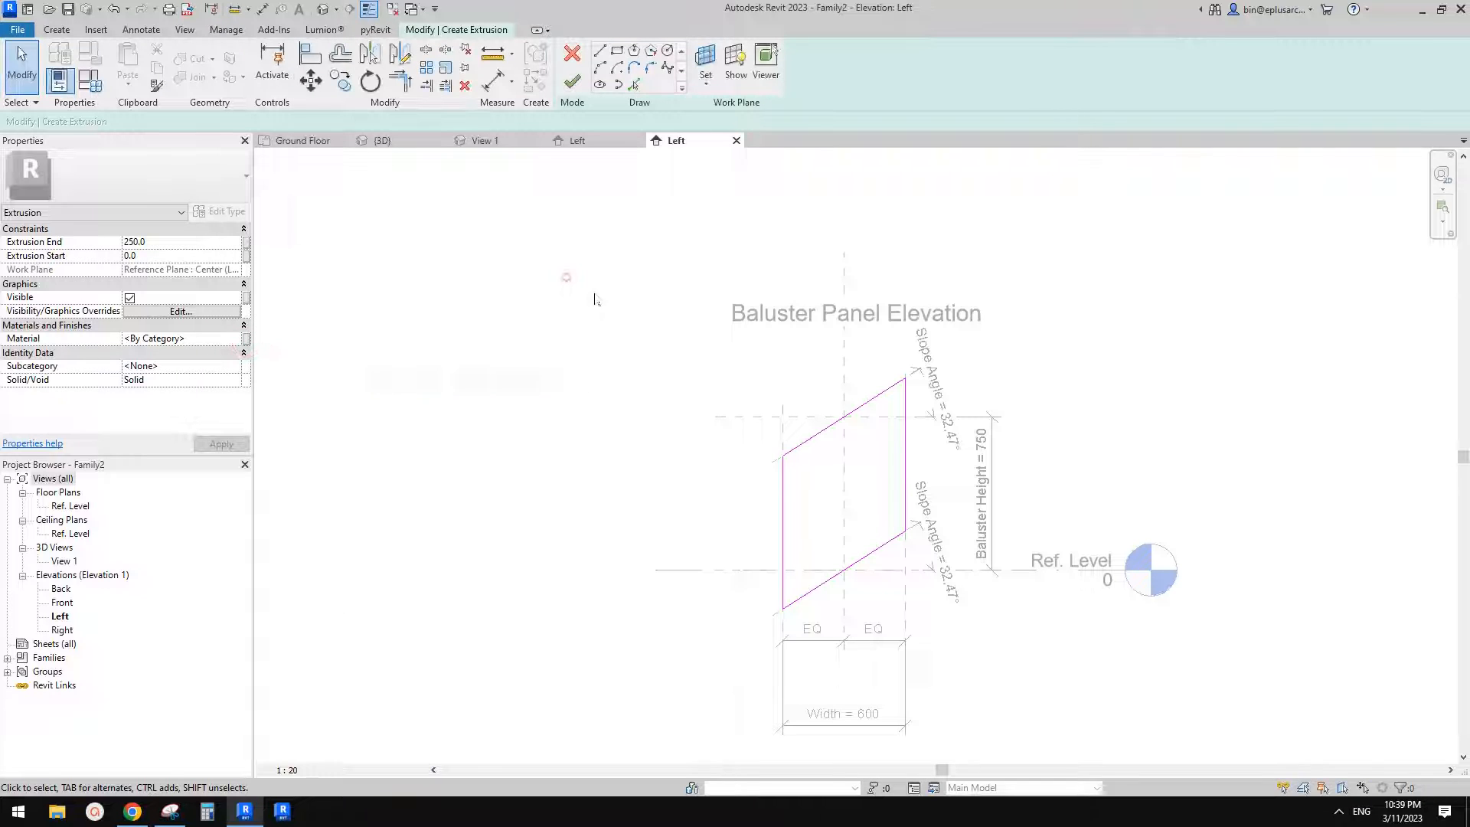
Step: In the Ref. Level floor plan, draw two vertical reference planes, one on each side of the panel's centre line
{"action": "double_click", "coordinate": [71, 506]}
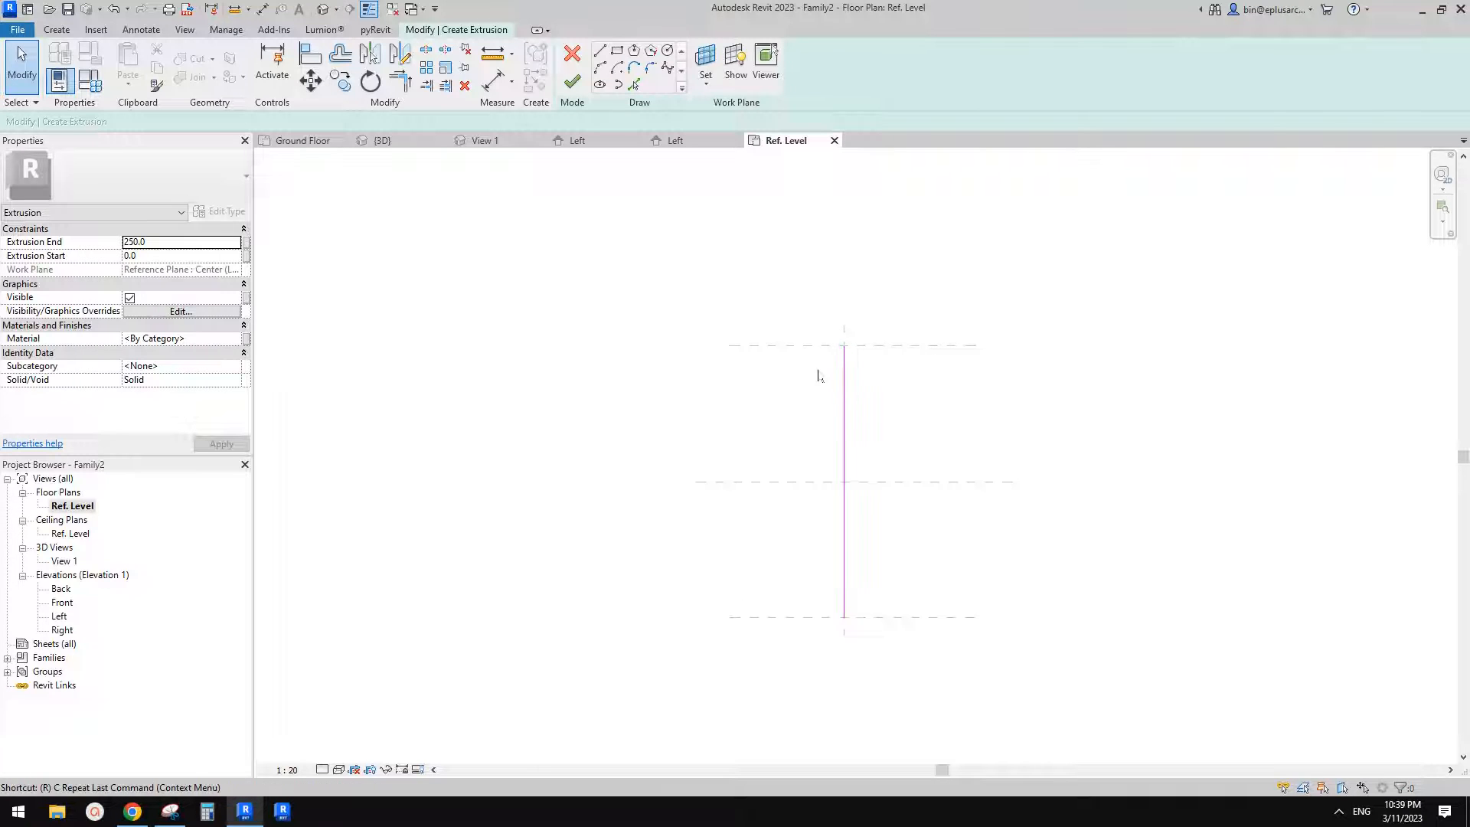
{"action": "key", "text": "r"}
{"action": "key", "text": "p"}
{"action": "left_click", "coordinate": [828, 312]}
{"action": "left_click", "coordinate": [827, 528]}
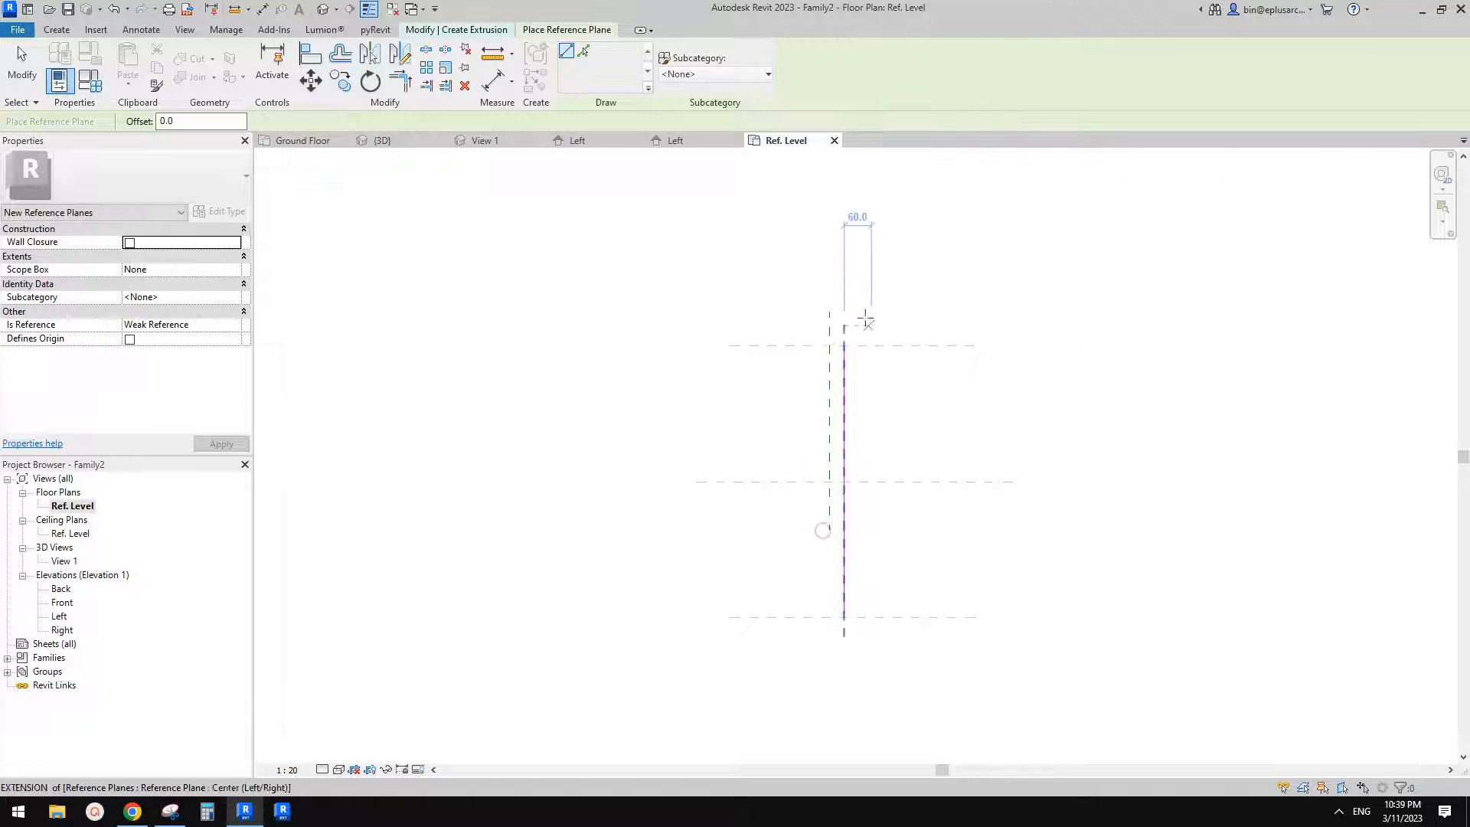
{"action": "left_click", "coordinate": [864, 313]}
{"action": "left_click", "coordinate": [865, 536]}
Step: Dimension both new reference planes to the panel's centre line and make the two spacings equal
{"action": "key", "text": "i"}
{"action": "left_click", "coordinate": [866, 395]}
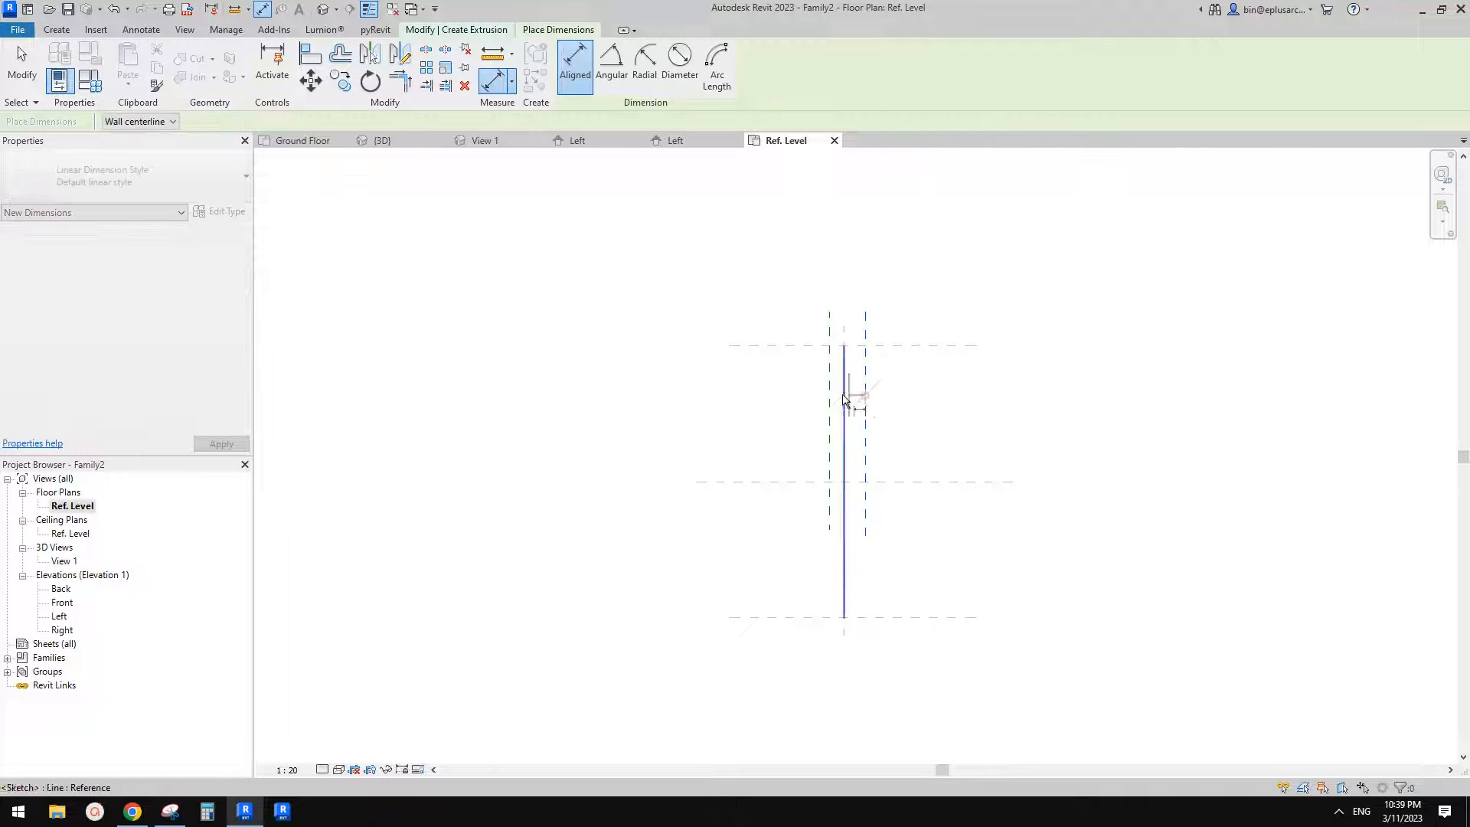
{"action": "left_click", "coordinate": [845, 394]}
{"action": "left_click", "coordinate": [829, 391]}
{"action": "left_click", "coordinate": [857, 285]}
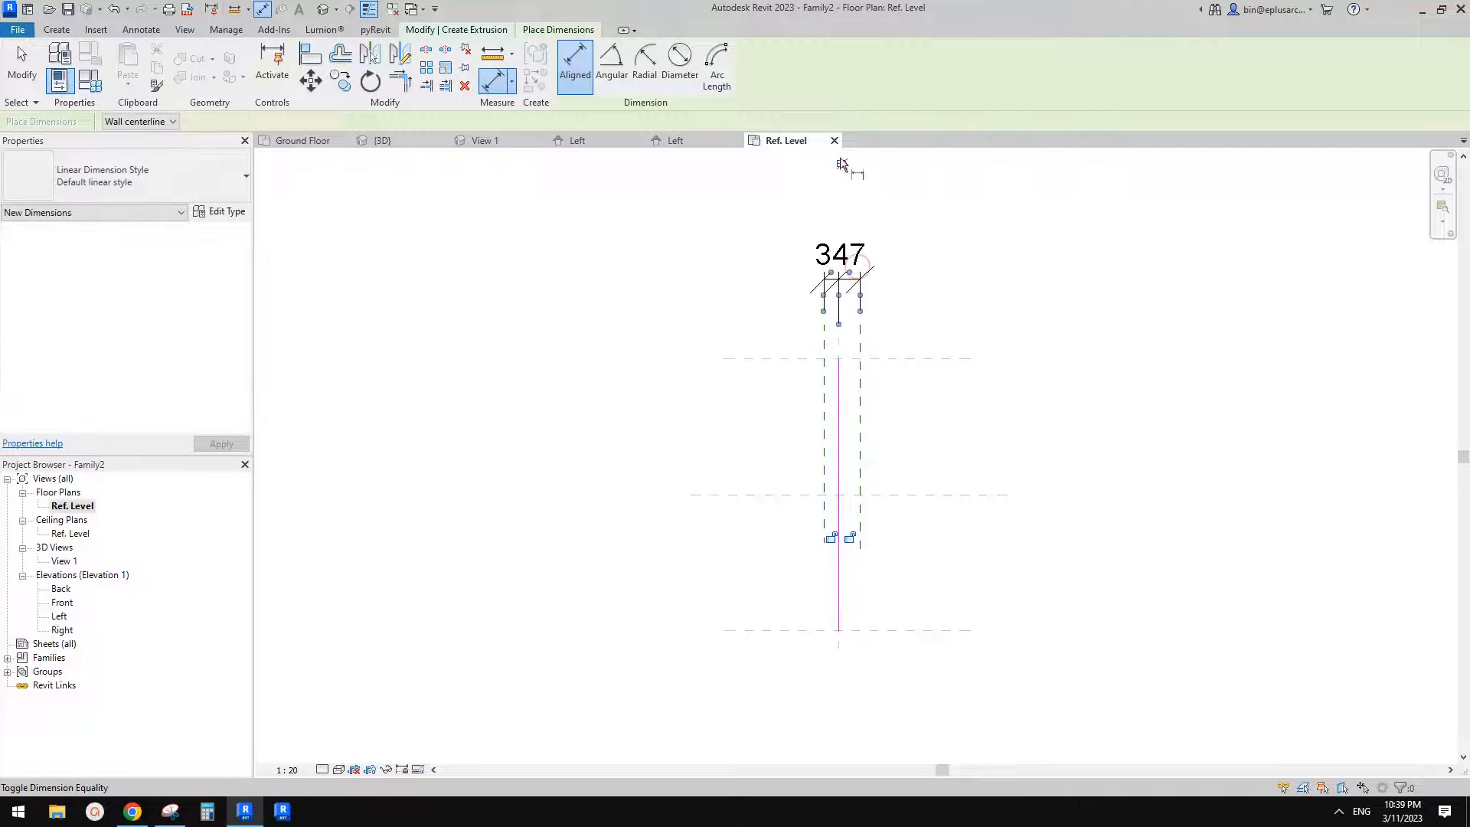
{"action": "left_click", "coordinate": [842, 160]}
Step: Dimension the overall distance between the two new reference planes and label it with a new type parameter named TH
{"action": "left_click", "coordinate": [856, 391]}
{"action": "left_click", "coordinate": [808, 402]}
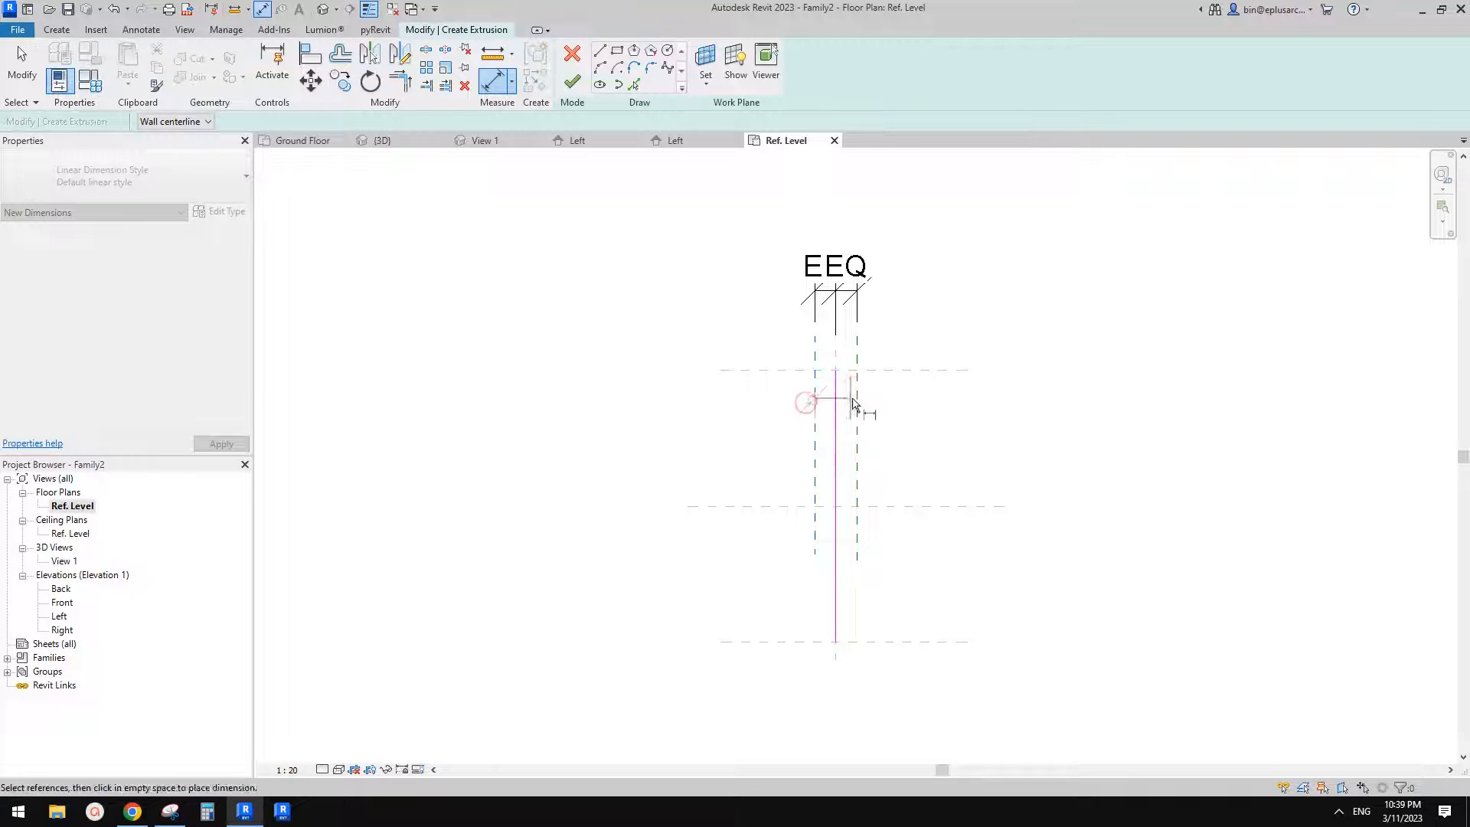
{"action": "middle_click_drag", "start_coordinate": [858, 396], "coordinate": [866, 514]}
{"action": "left_click", "coordinate": [909, 310]}
{"action": "key", "text": "Escape"}
{"action": "left_click", "coordinate": [849, 309]}
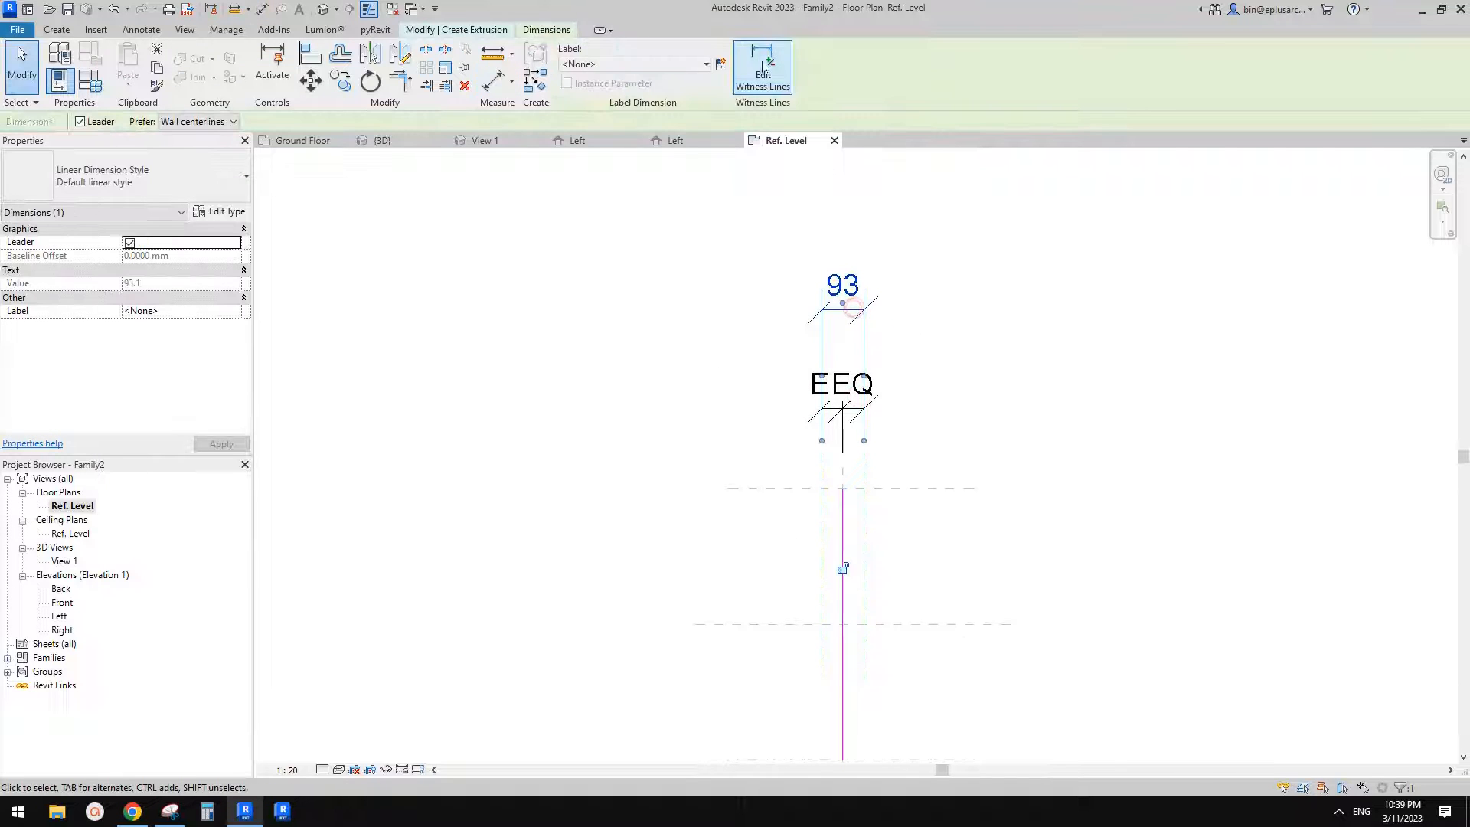
{"action": "left_click", "coordinate": [725, 63]}
{"action": "type", "text": "th"}
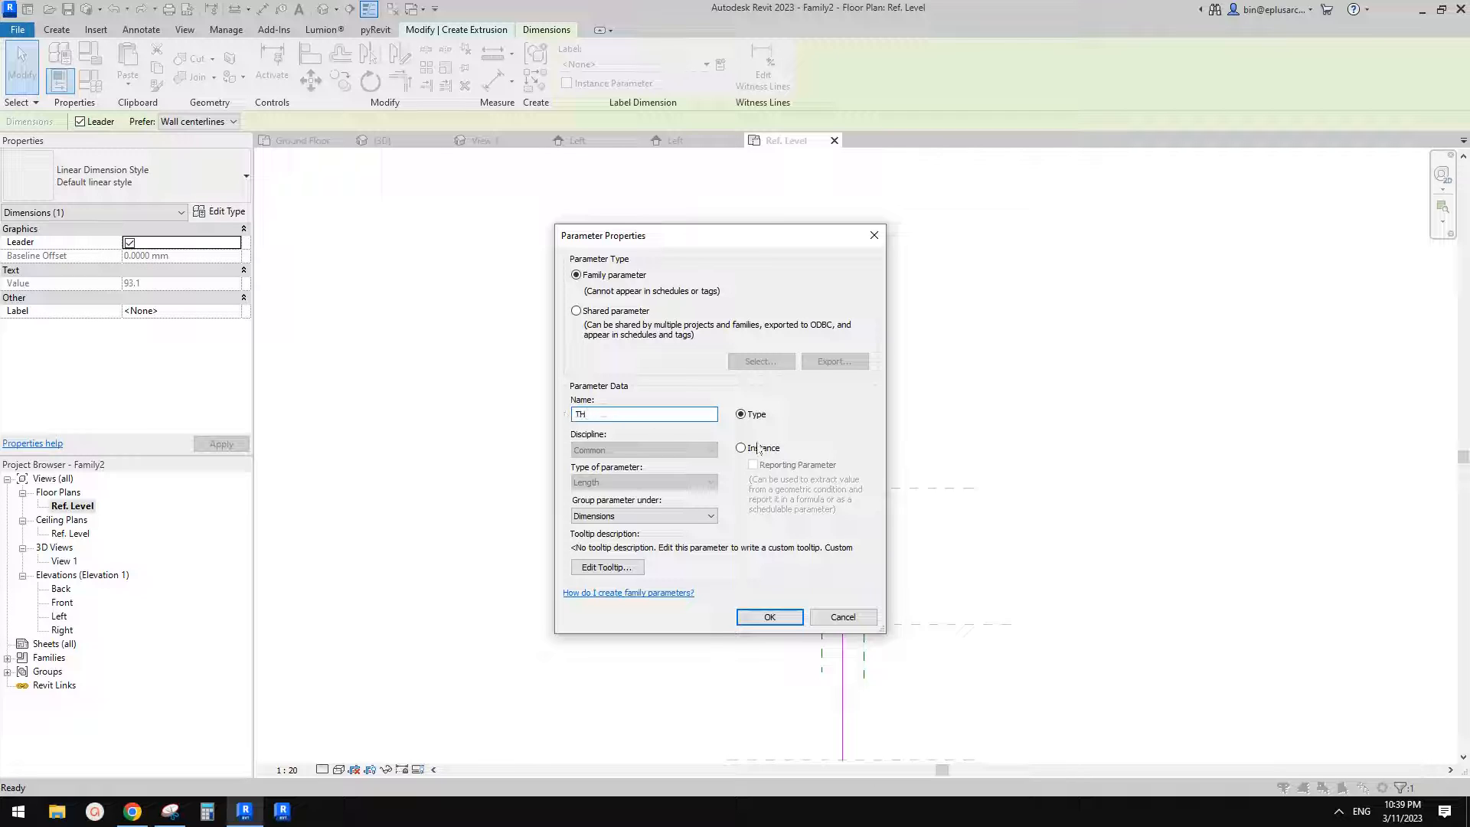
{"action": "left_click", "coordinate": [769, 617]}
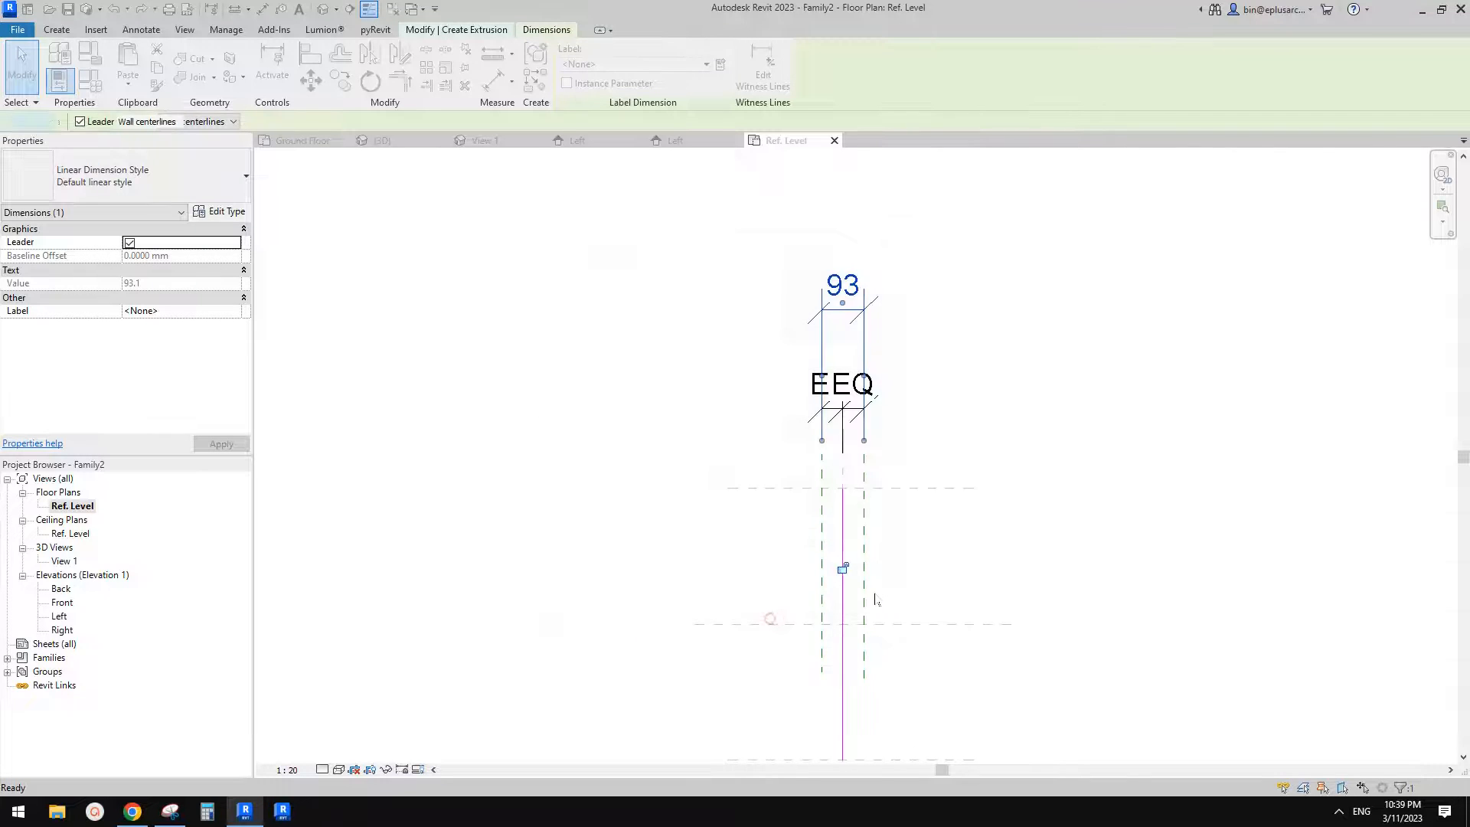
{"action": "key", "text": "Escape"}
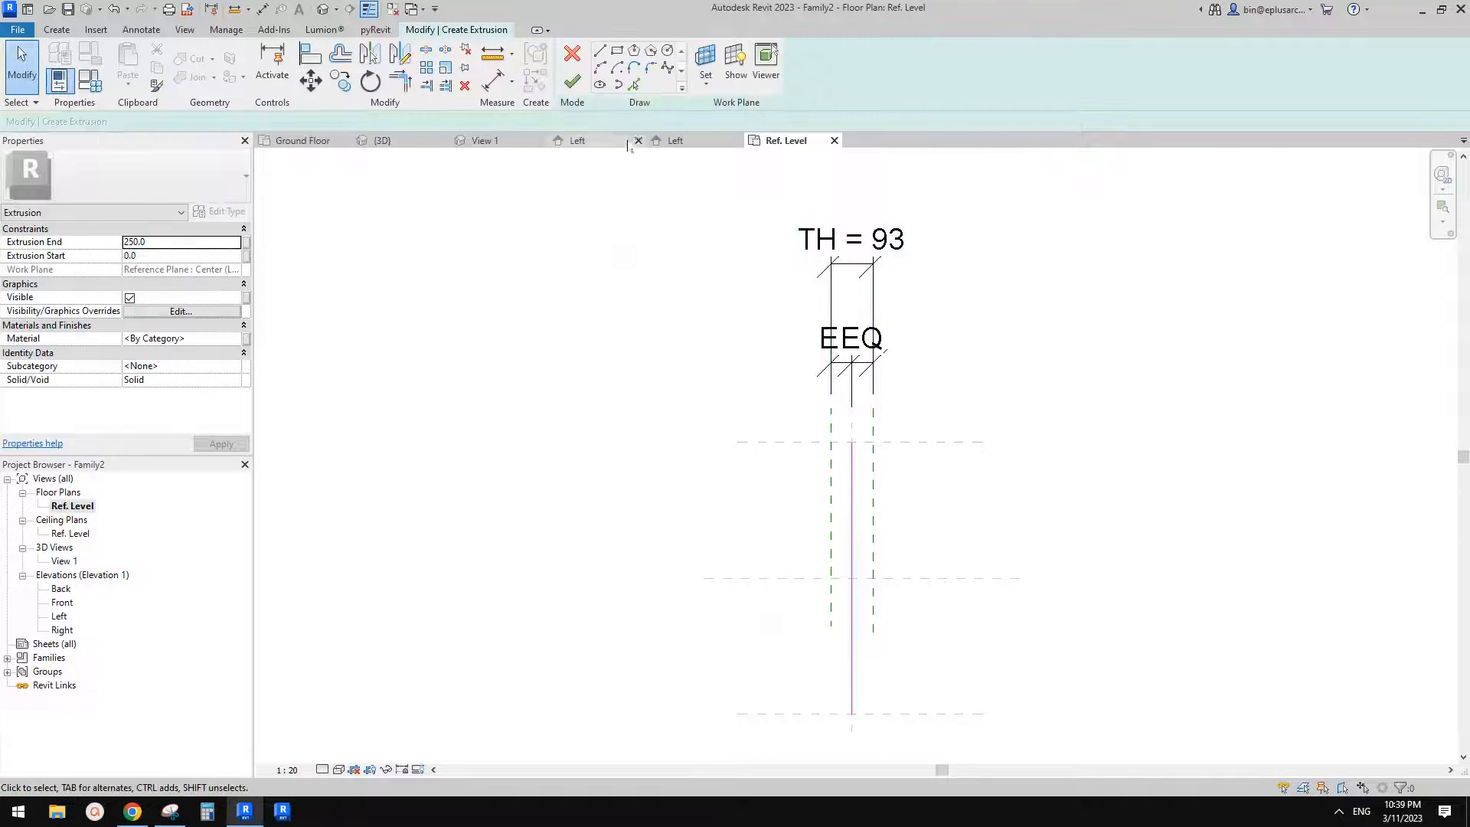
Step: Finish the panel extrusion at a depth of 250, try stretching its face past the centre plane and undo the stretch
{"action": "left_click", "coordinate": [572, 82]}
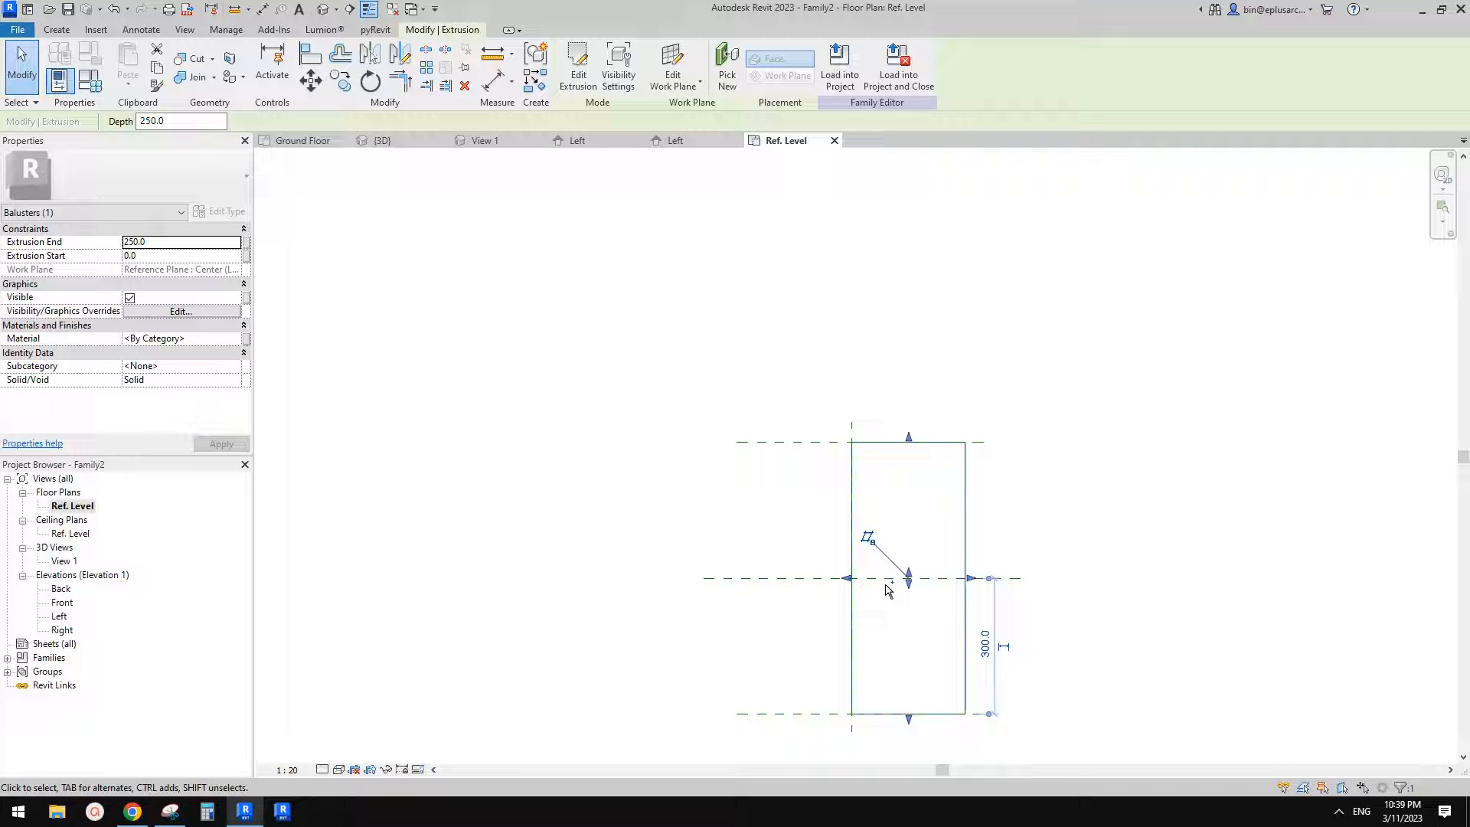
{"action": "mouse_move", "coordinate": [846, 578]}
{"action": "left_mouse_down"}
{"action": "mouse_move", "coordinate": [794, 578]}
{"action": "mouse_move", "coordinate": [830, 578]}
{"action": "left_mouse_up"}
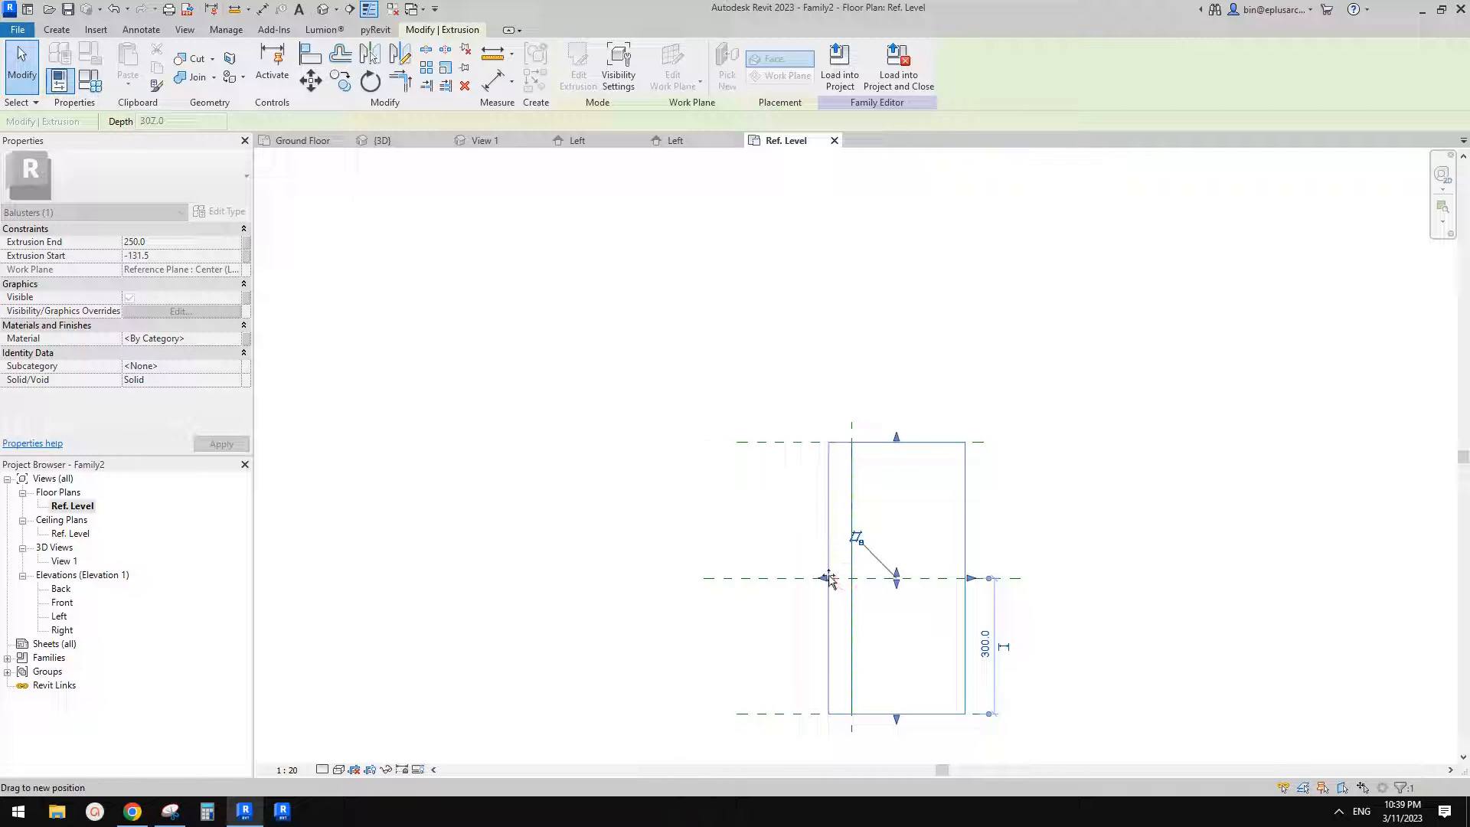
{"action": "key", "text": "ctrl+z"}
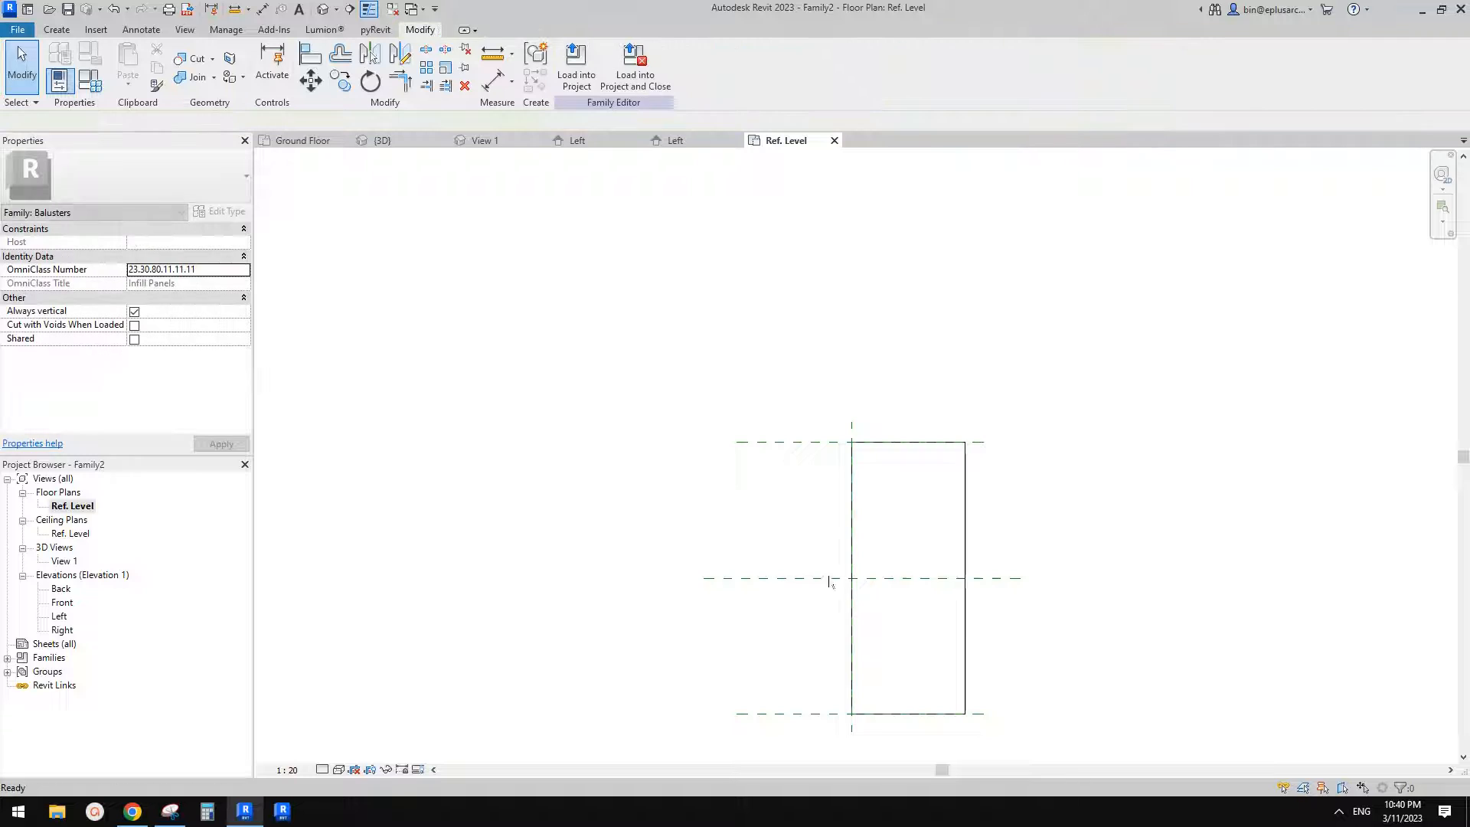
Step: Reopen the extrusion's sketch, delete the two reference planes beside the centre line in the Ref. Level plan, and finish the sketch
{"action": "left_click", "coordinate": [852, 525]}
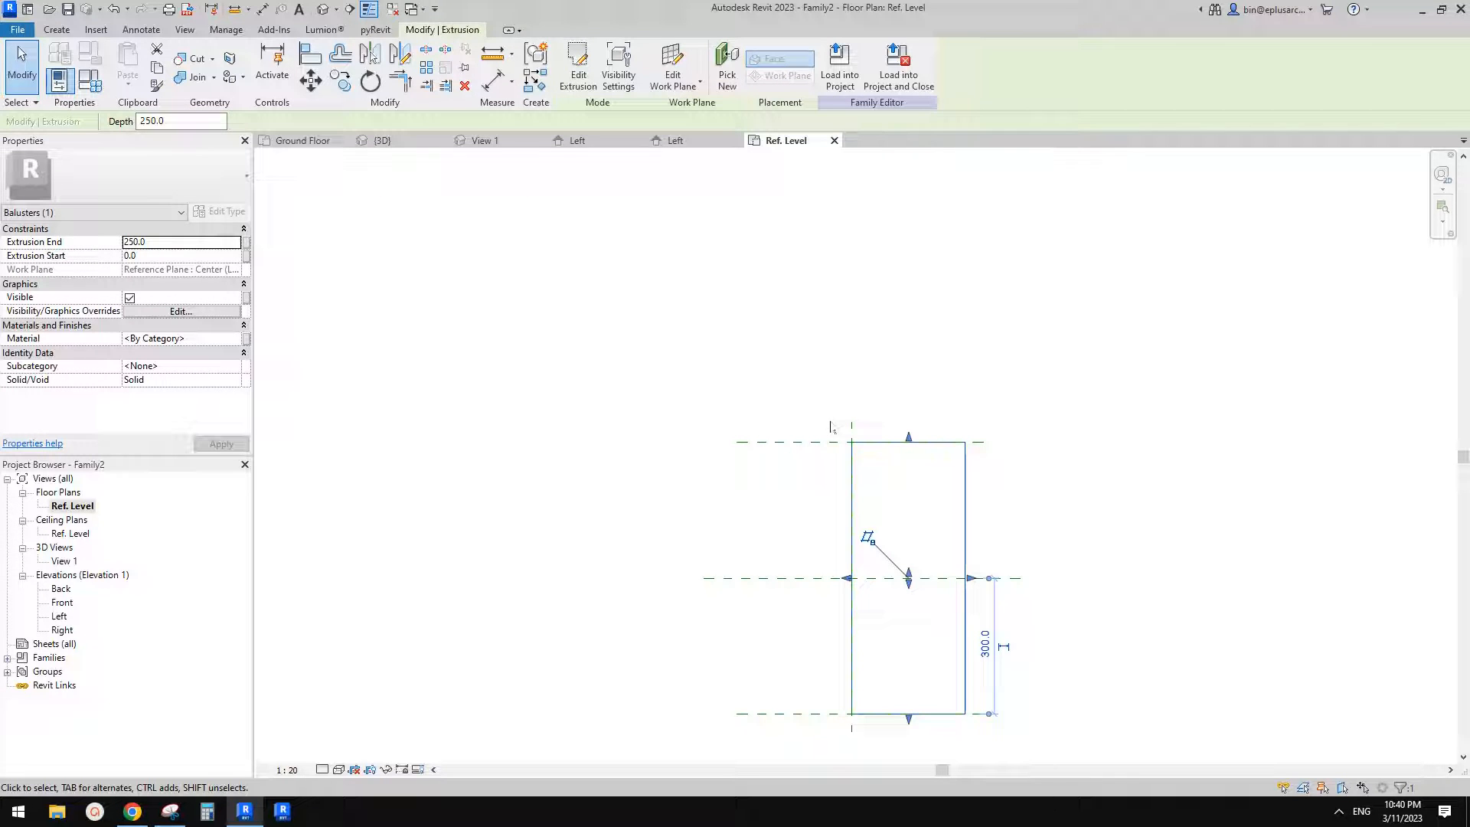
{"action": "left_click", "coordinate": [580, 67]}
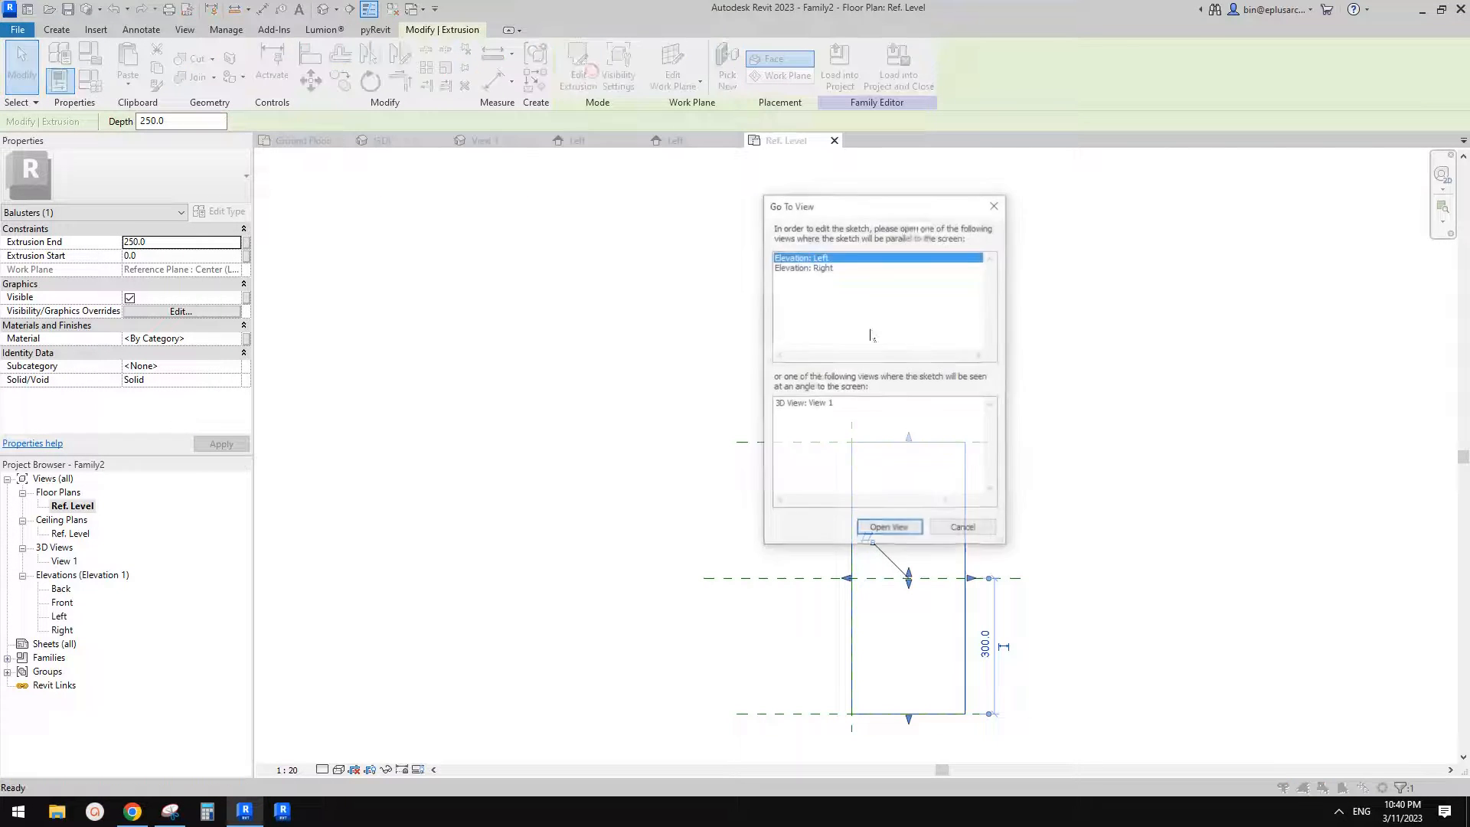
{"action": "left_click", "coordinate": [962, 528]}
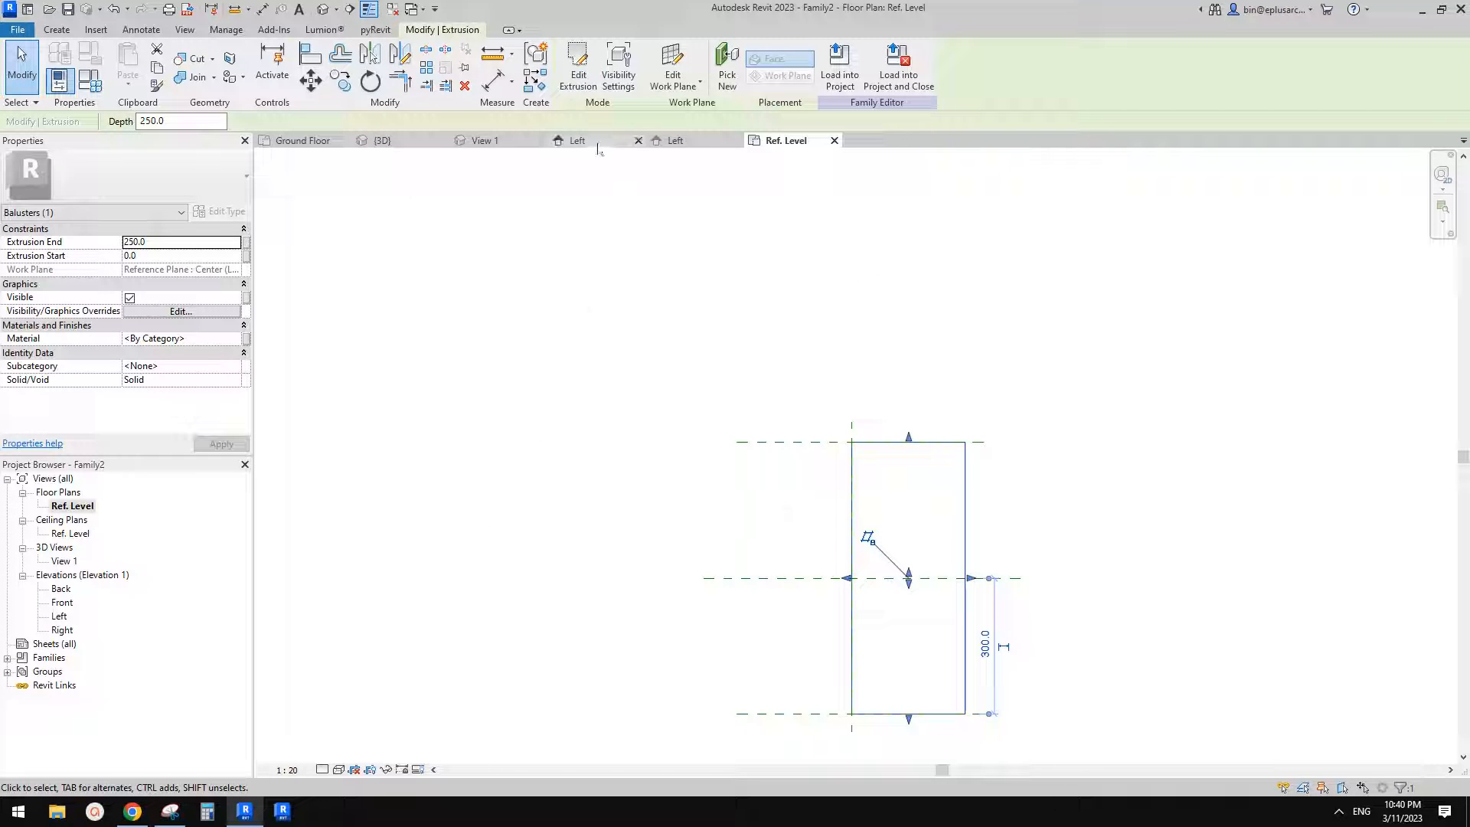
{"action": "left_click", "coordinate": [579, 67]}
{"action": "left_click", "coordinate": [890, 529]}
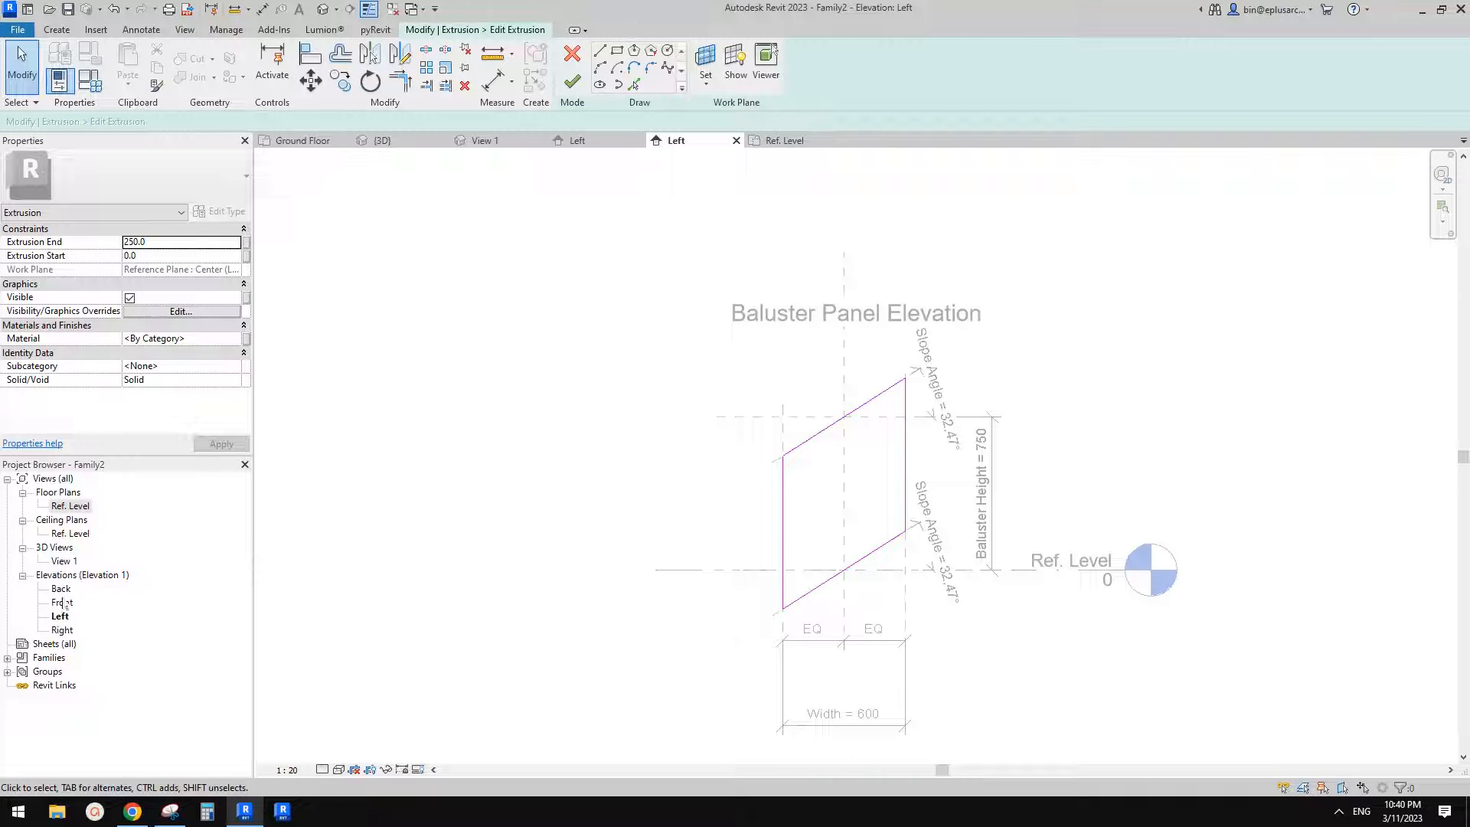
{"action": "double_click", "coordinate": [71, 507]}
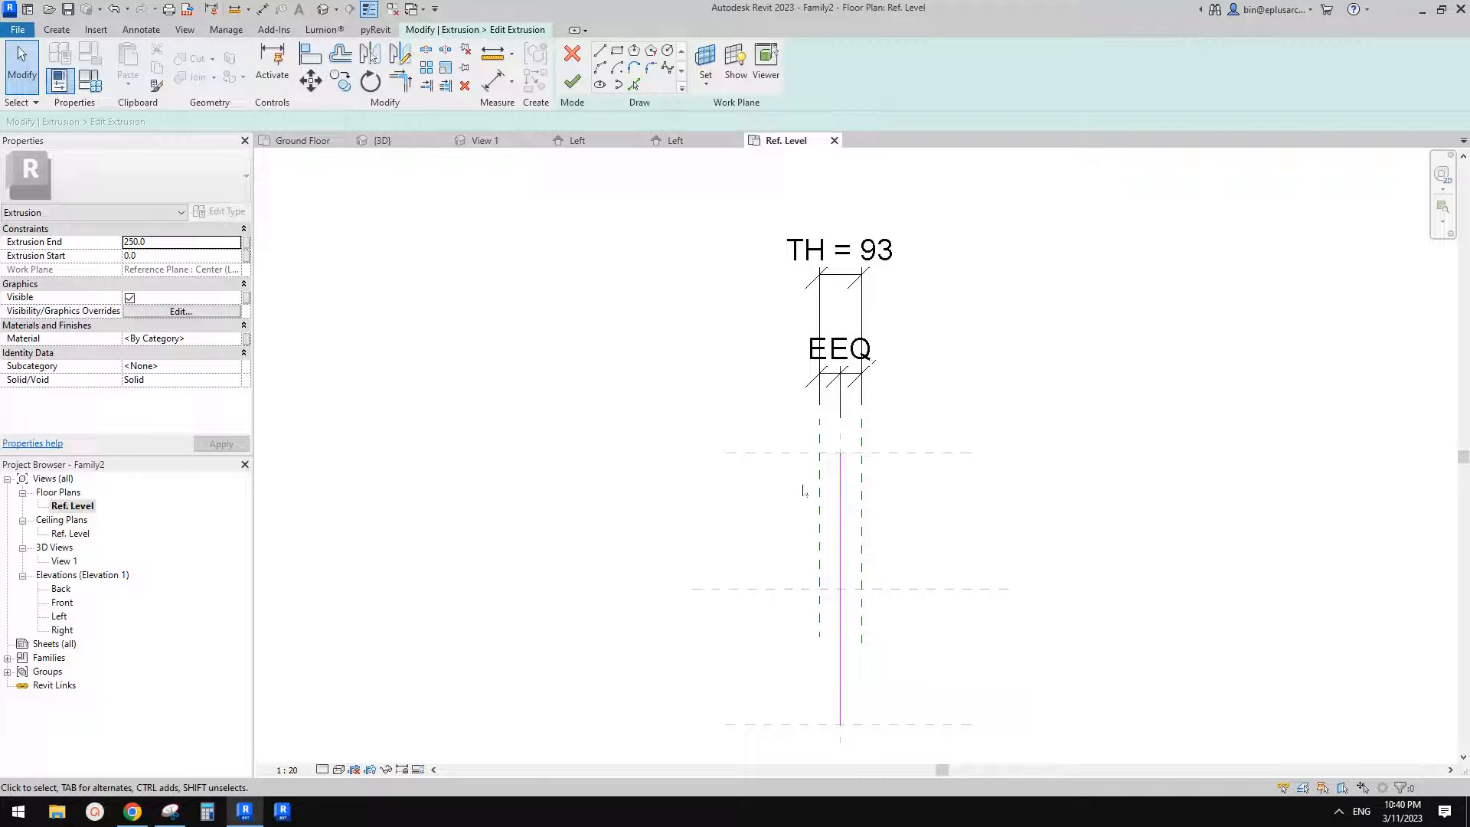
{"action": "left_click", "coordinate": [820, 486]}
{"action": "key", "text": "Delete"}
{"action": "left_click", "coordinate": [860, 483]}
{"action": "key", "text": "Delete"}
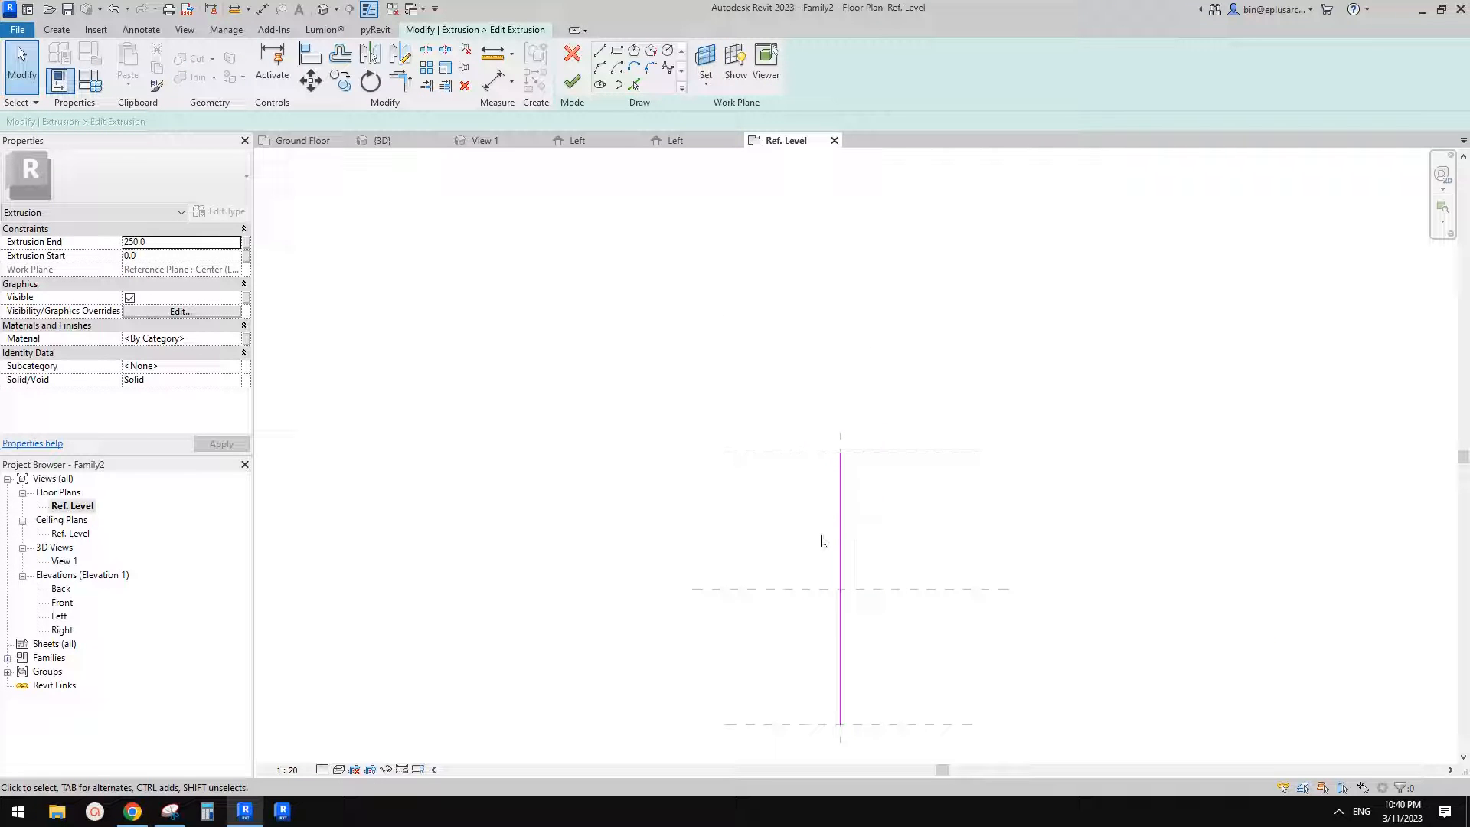
{"action": "left_click", "coordinate": [571, 85]}
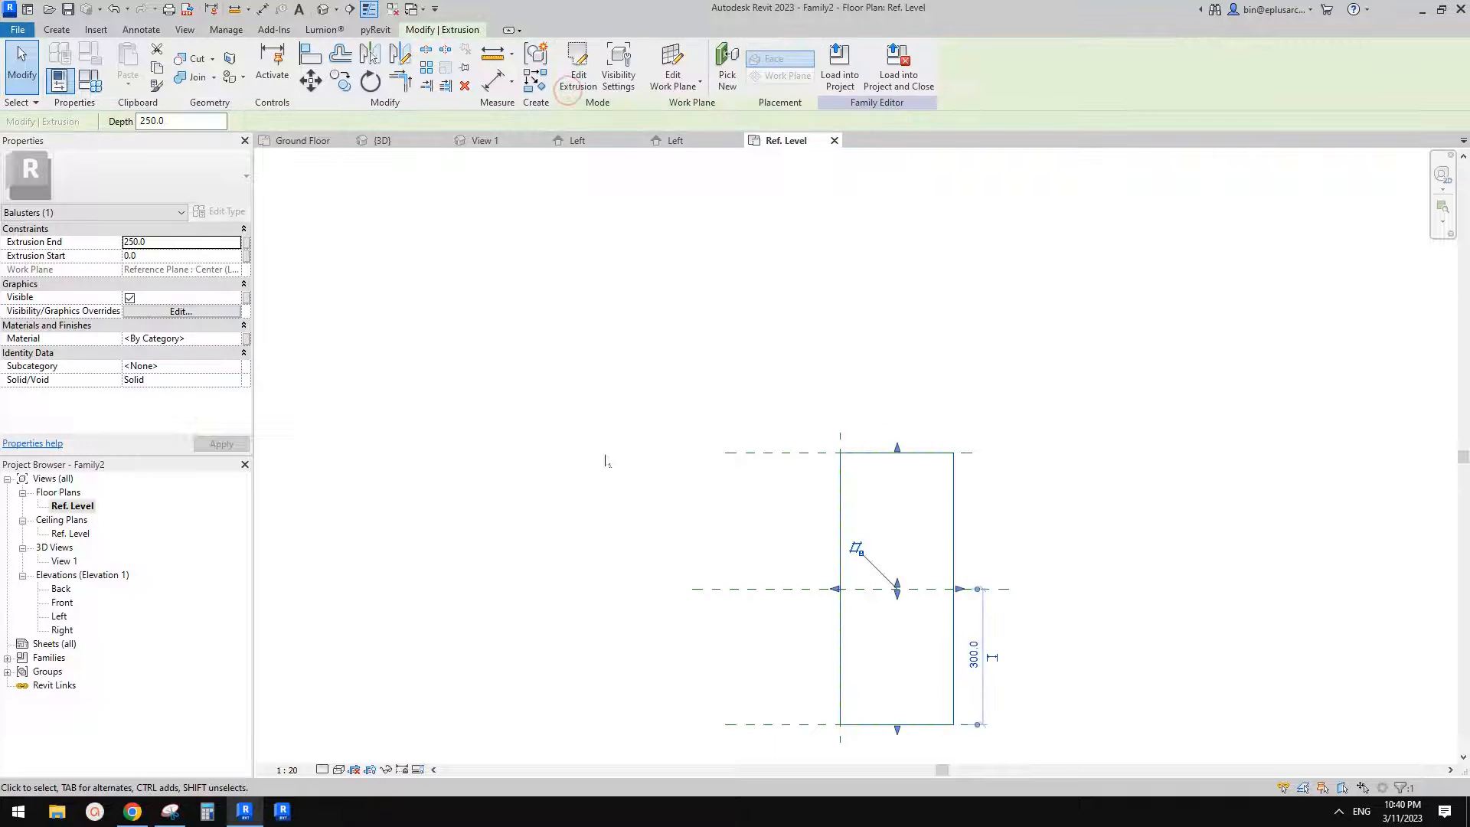
{"action": "middle_click_drag", "start_coordinate": [877, 541], "coordinate": [856, 518]}
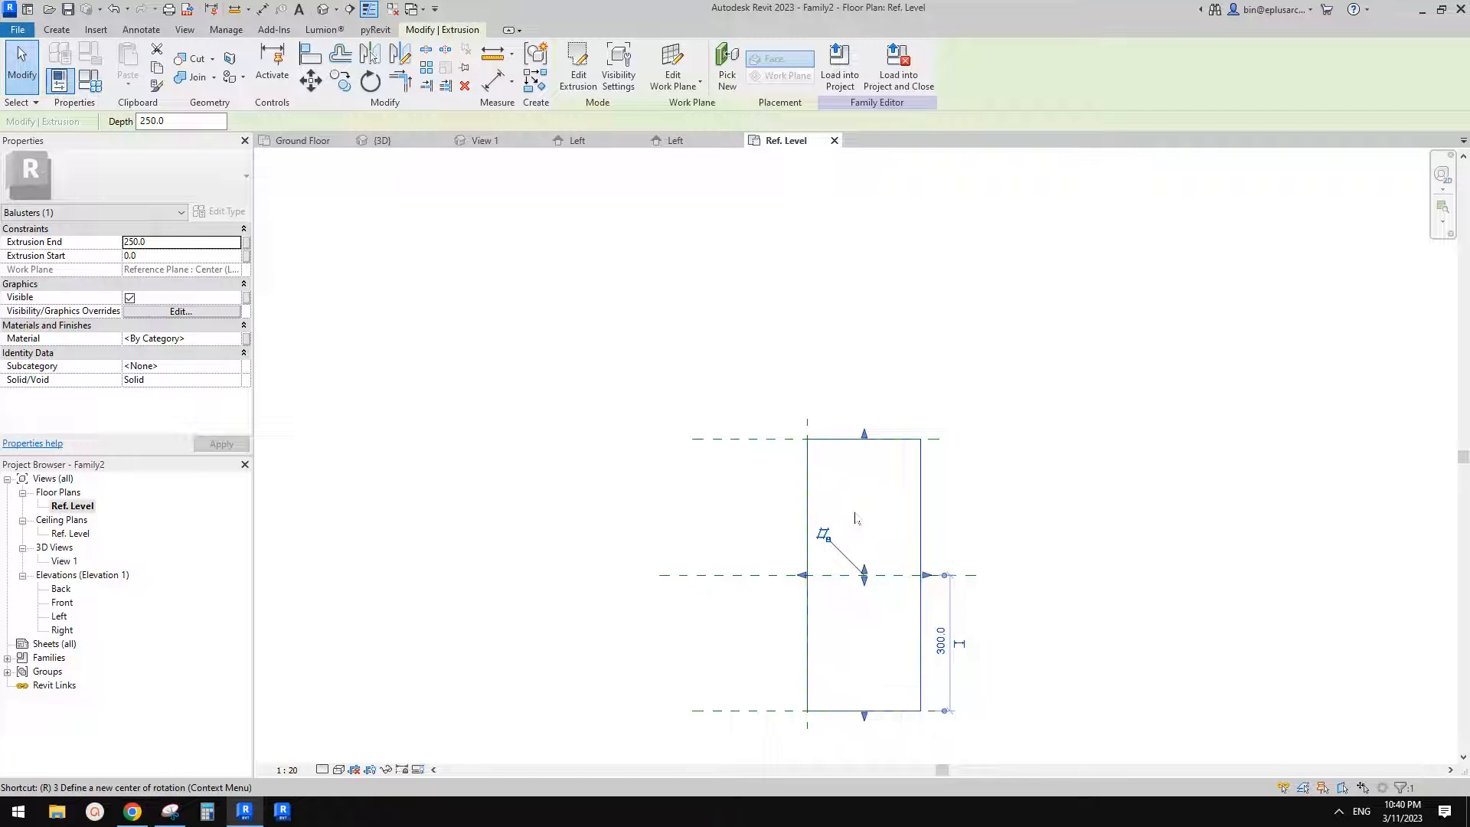
{"action": "key", "text": "p"}
{"action": "left_click", "coordinate": [780, 371]}
{"action": "left_click", "coordinate": [786, 557]}
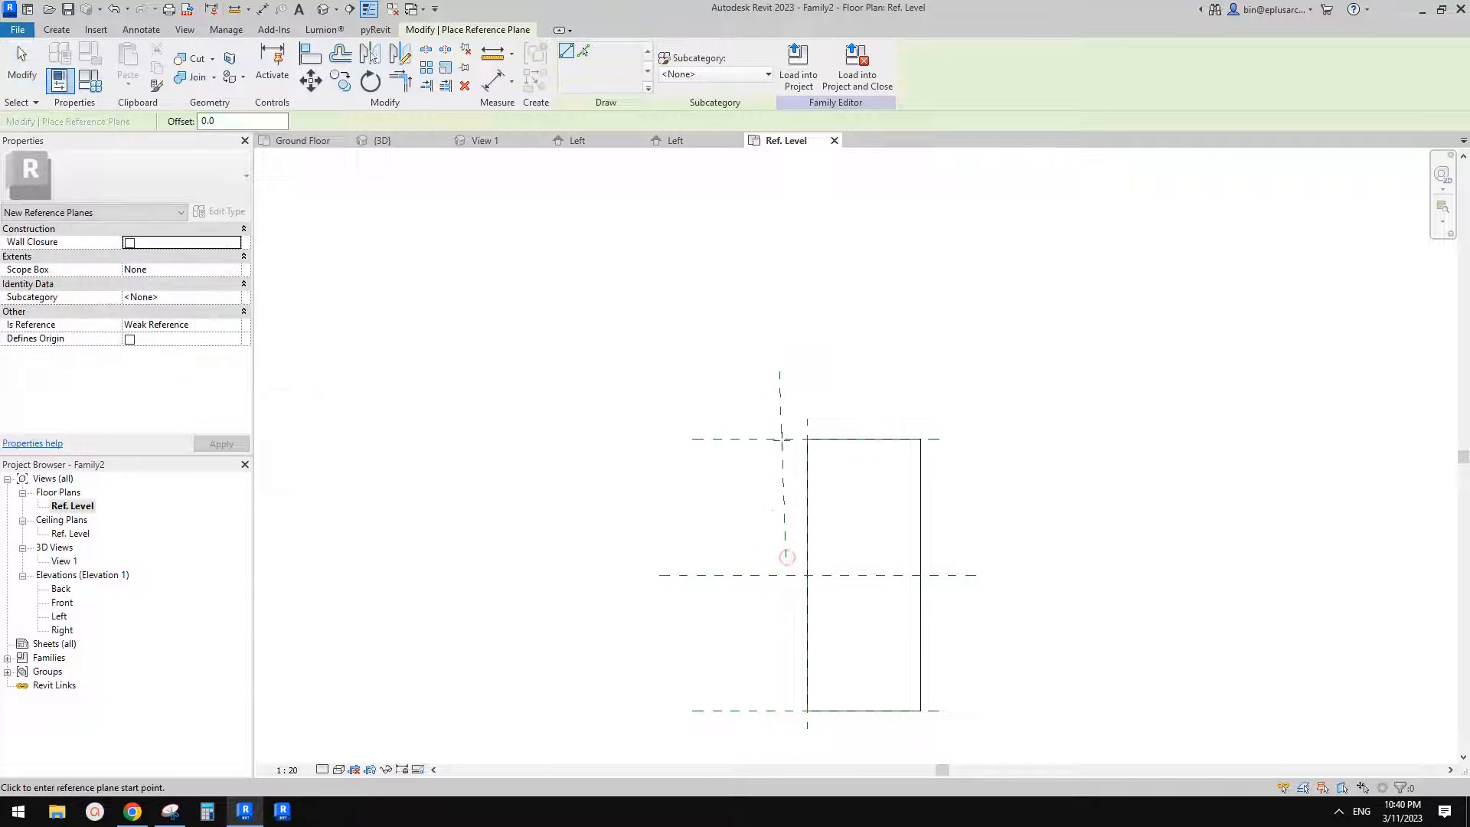
{"action": "key", "text": "Escape"}
{"action": "key", "text": "Escape"}
{"action": "left_click", "coordinate": [782, 434]}
{"action": "key", "text": "Delete"}
Step: Draw two short vertical reference planes on either side of the panel's centre line, crossing its upper edge in plan
{"action": "key", "text": "r"}
{"action": "key", "text": "p"}
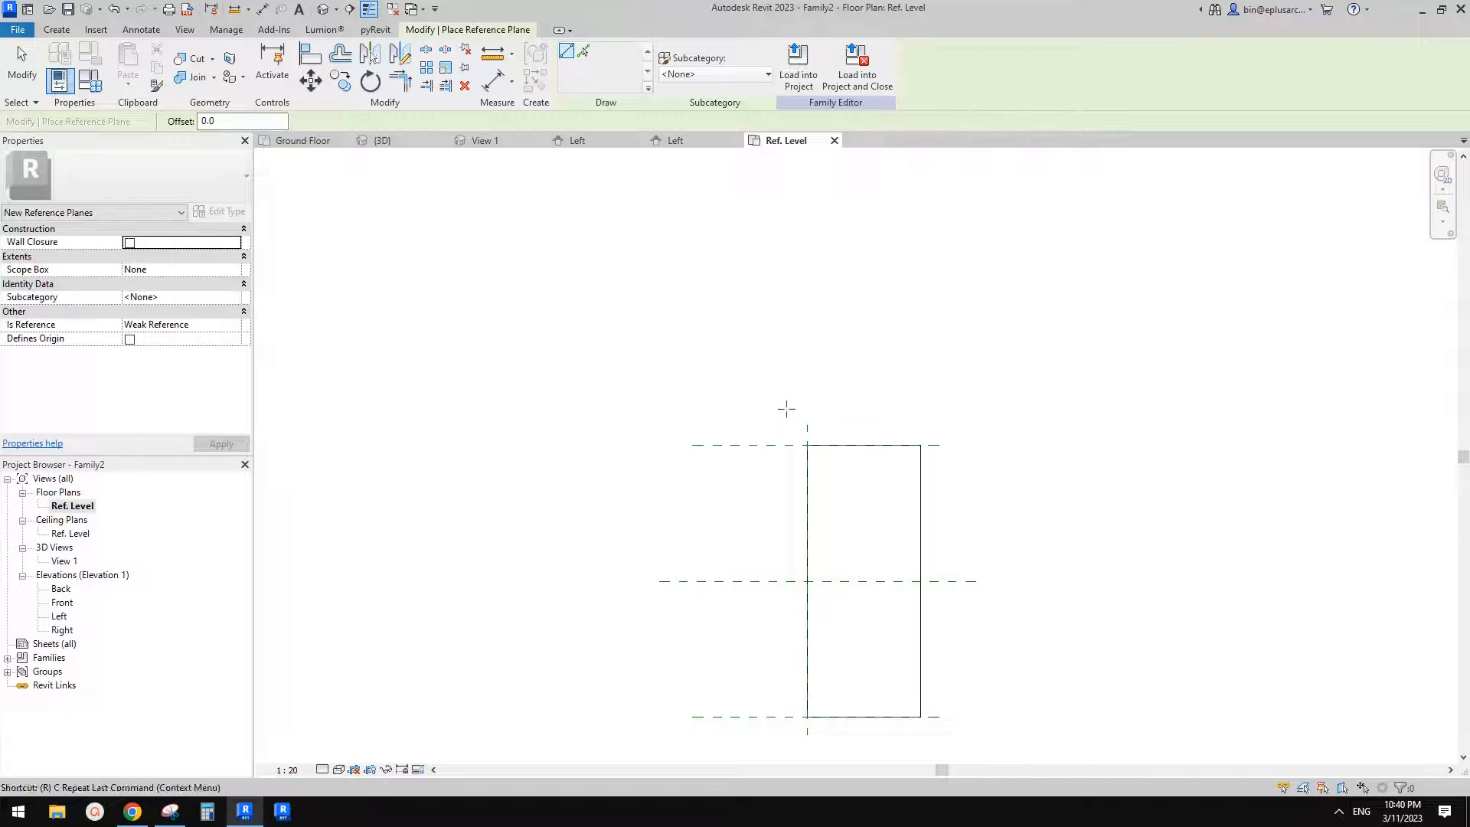
{"action": "left_click", "coordinate": [783, 372]}
{"action": "left_click", "coordinate": [783, 490]}
{"action": "left_click", "coordinate": [837, 371]}
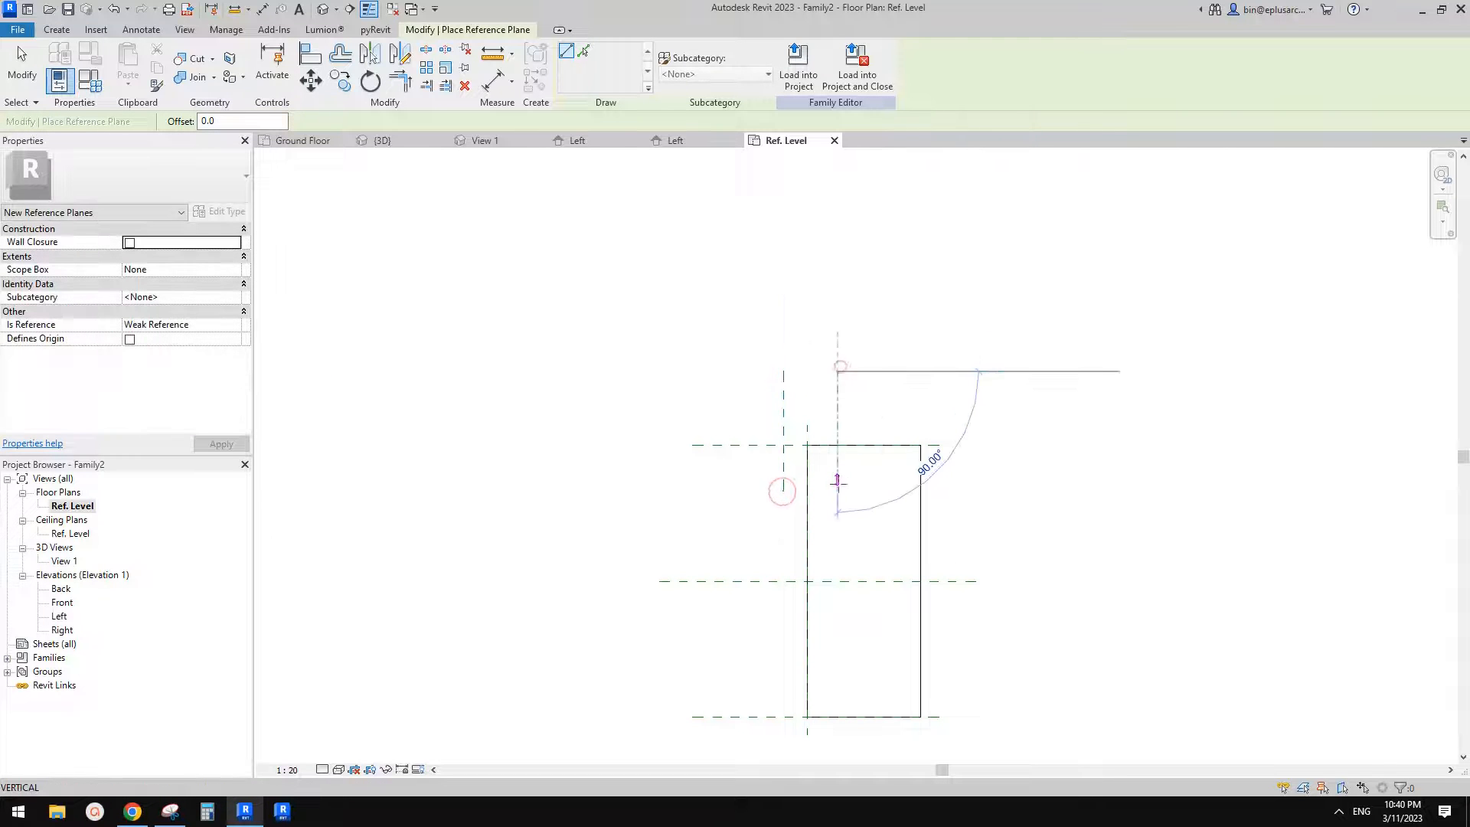
{"action": "left_click", "coordinate": [838, 489]}
Step: Dimension both new reference planes to the centre line and make the two spacings equal
{"action": "key", "text": "i"}
{"action": "left_click", "coordinate": [838, 428]}
{"action": "left_click", "coordinate": [808, 432]}
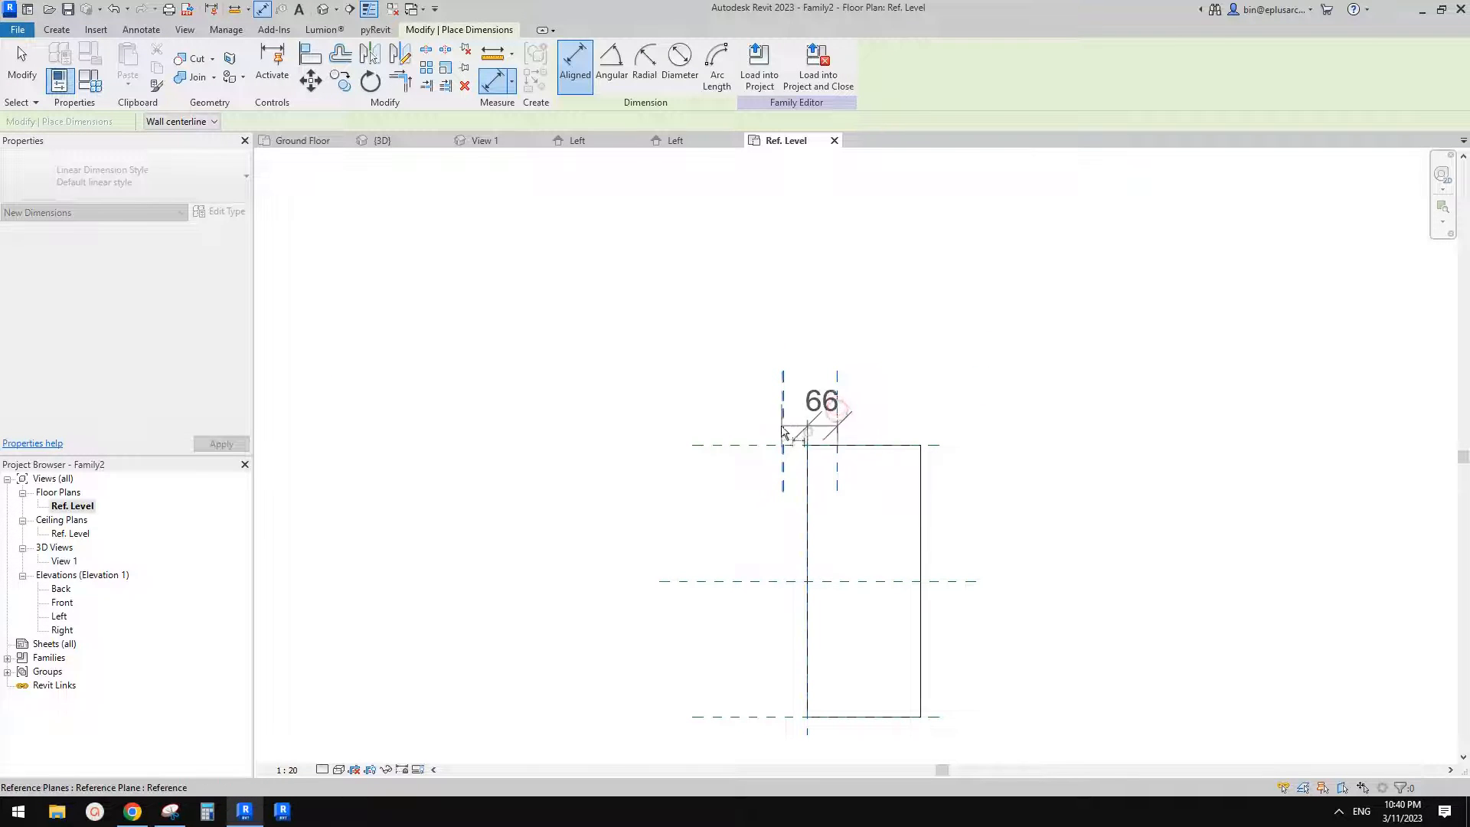
{"action": "left_click", "coordinate": [780, 425]}
{"action": "left_click", "coordinate": [806, 347]}
{"action": "left_click", "coordinate": [809, 230]}
Step: Dimension the overall distance between the two new reference planes and label it with the existing TH parameter
{"action": "scroll", "coordinate": [888, 415], "scroll_direction": "down", "scroll_amount": 1}
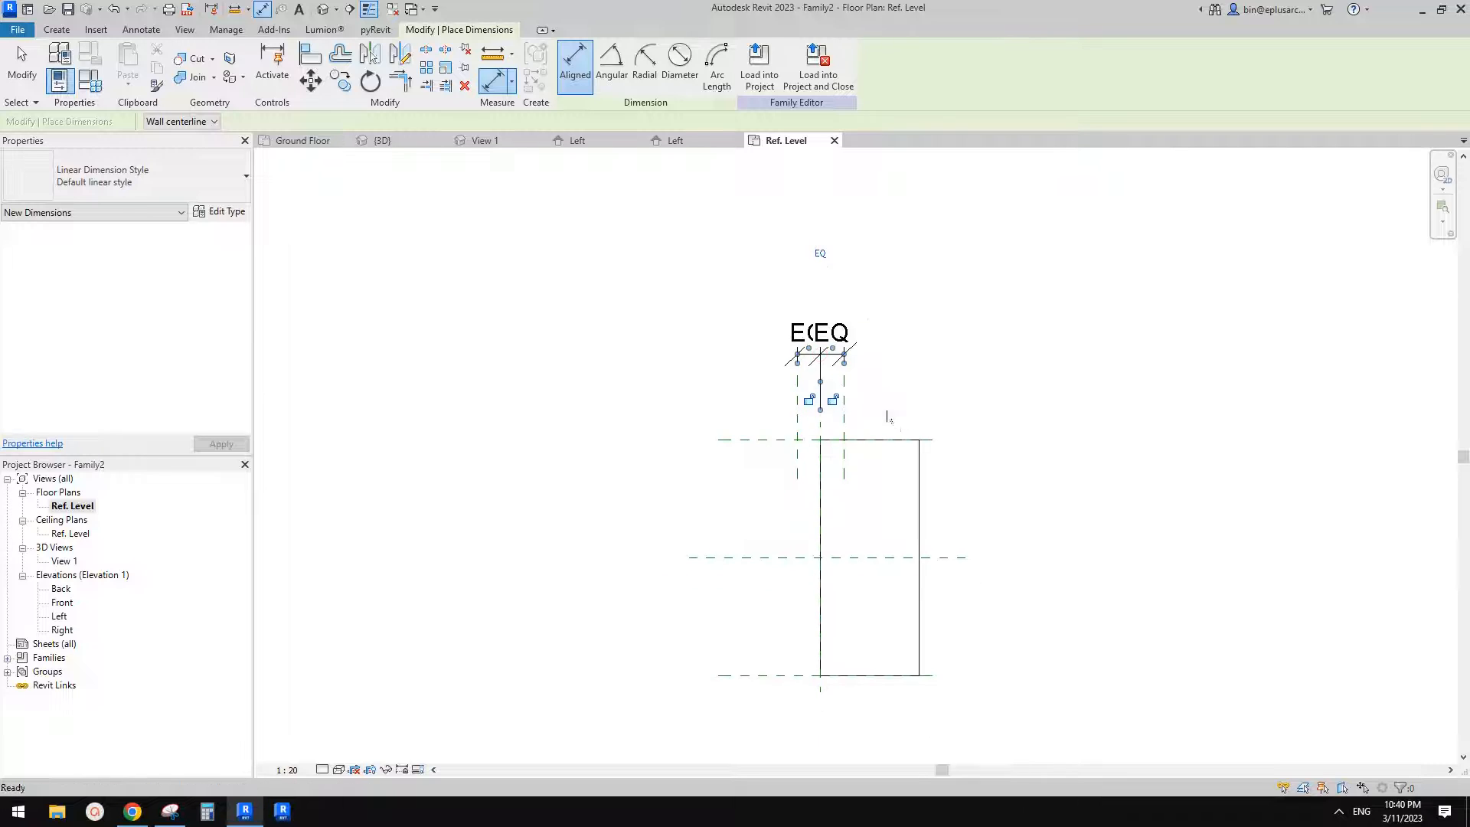
{"action": "left_click", "coordinate": [795, 420]}
{"action": "left_click", "coordinate": [824, 270]}
{"action": "key", "text": "Escape"}
{"action": "left_click", "coordinate": [816, 269]}
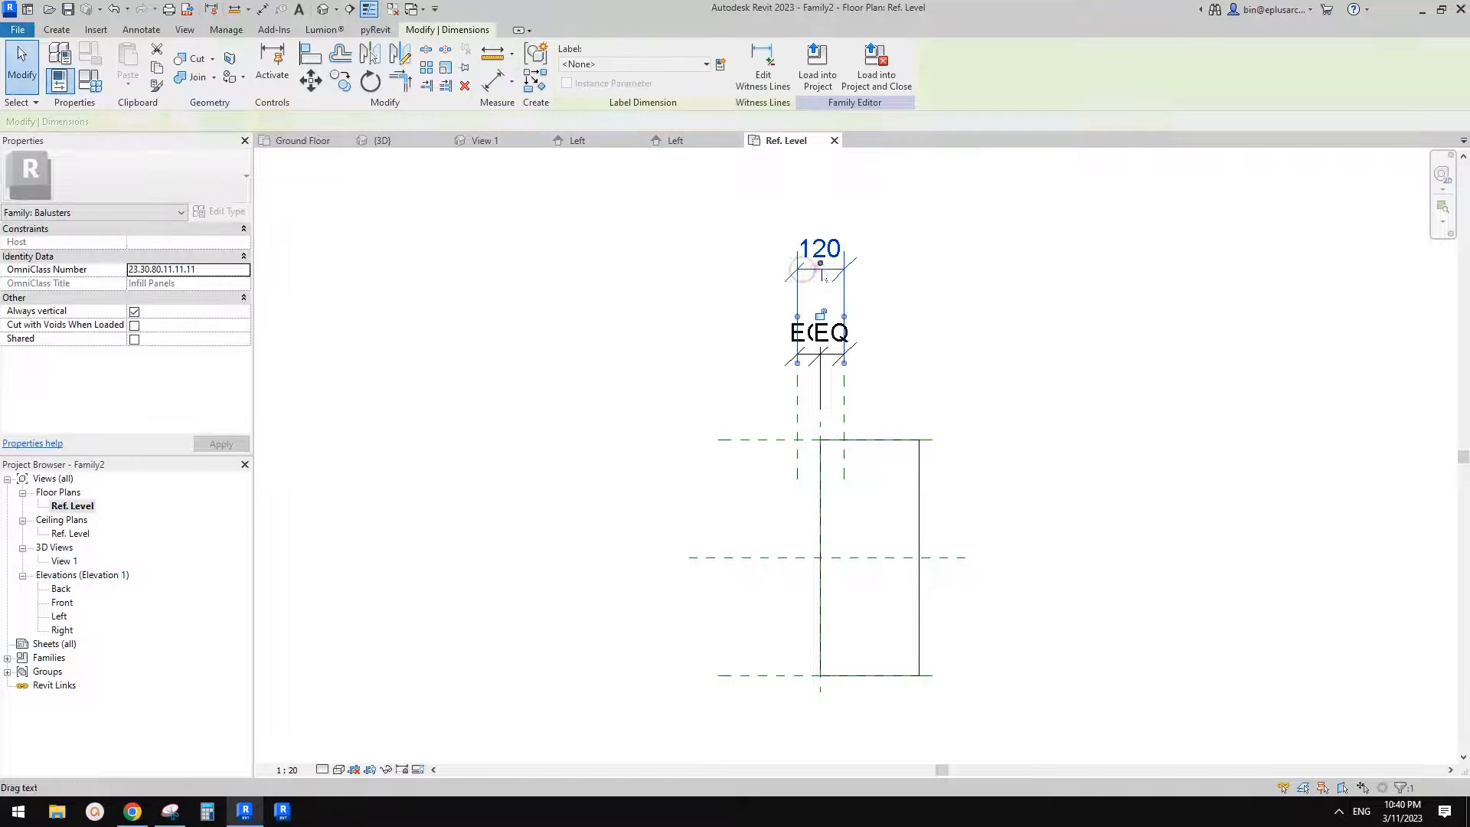
{"action": "left_click", "coordinate": [681, 64]}
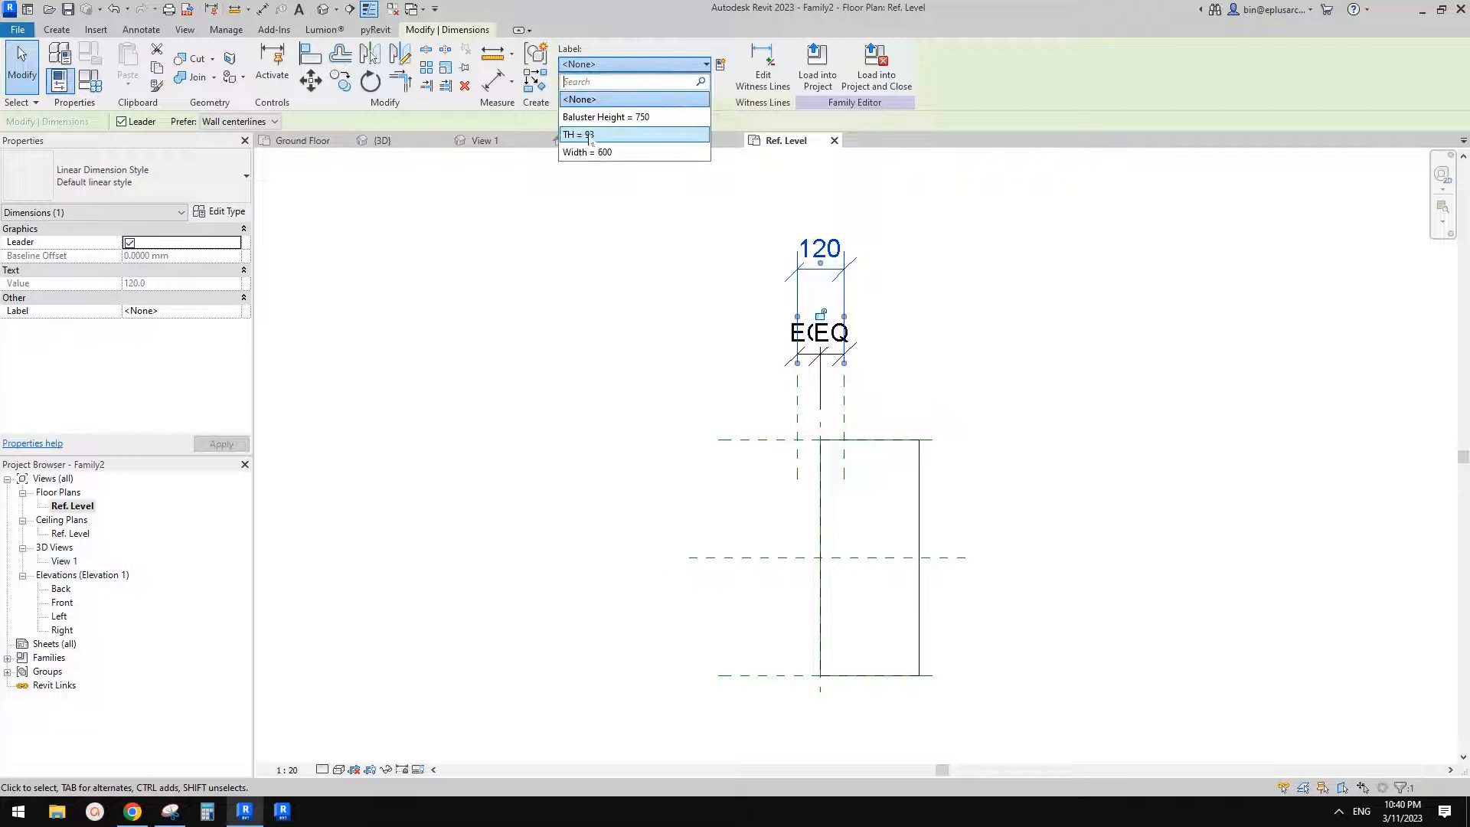
{"action": "left_click", "coordinate": [588, 134]}
Step: Stretch the extrusion's two side faces onto the reference planes beside the centre line and lock them there
{"action": "left_click", "coordinate": [919, 445]}
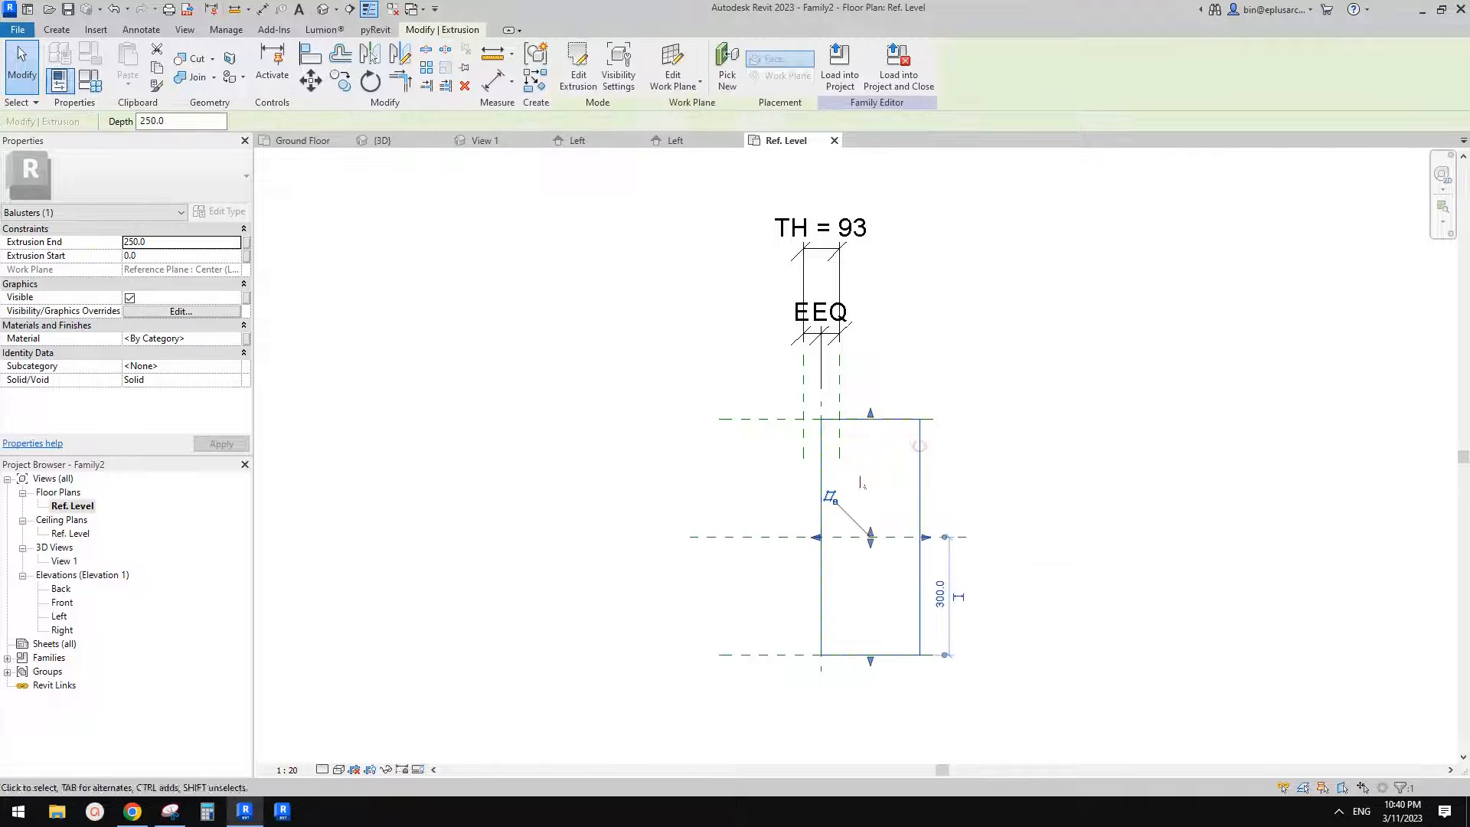
{"action": "left_click_drag", "start_coordinate": [818, 539], "coordinate": [777, 486]}
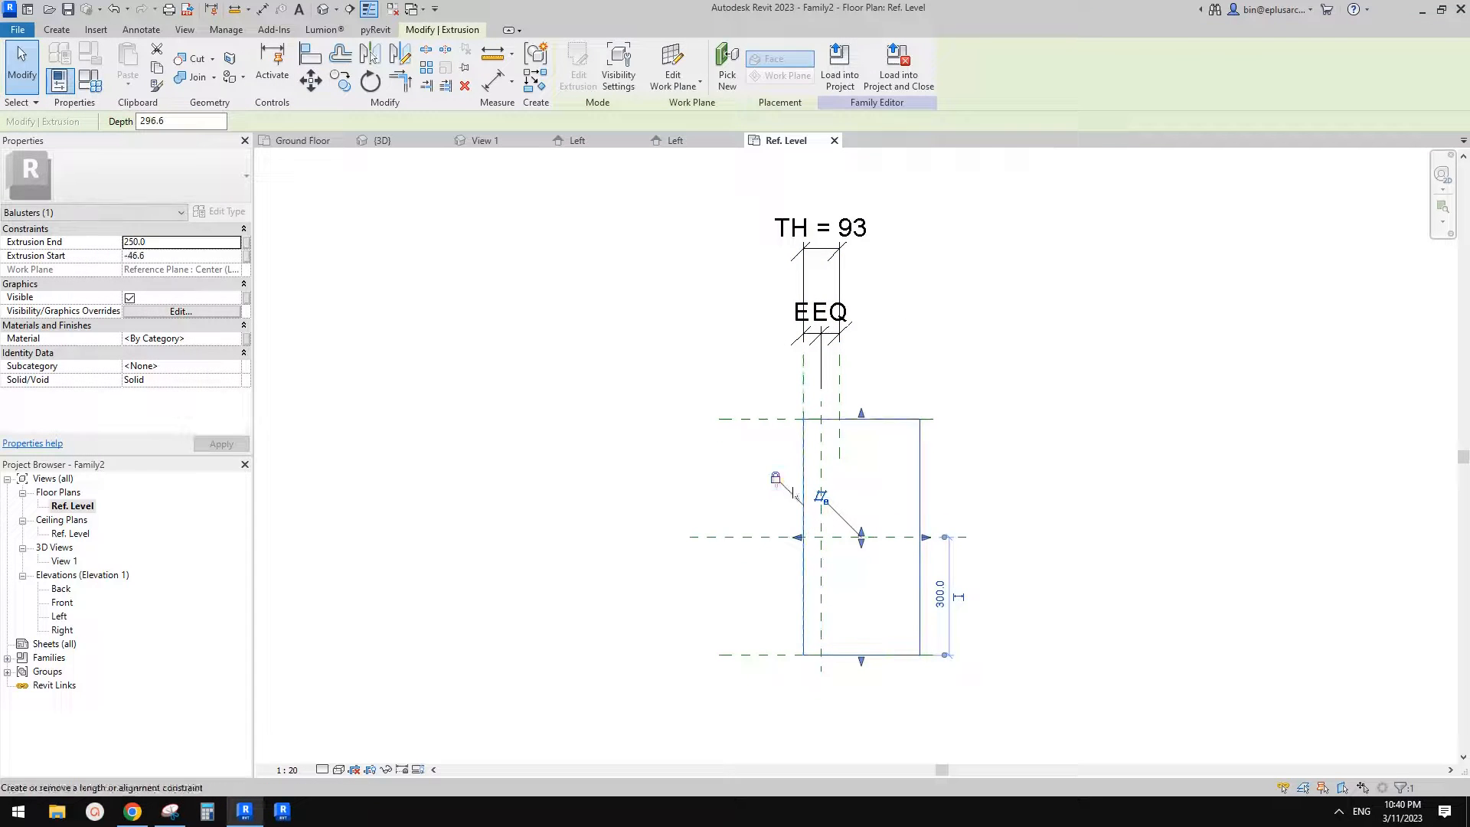
{"action": "left_click_drag", "start_coordinate": [923, 529], "coordinate": [841, 536]}
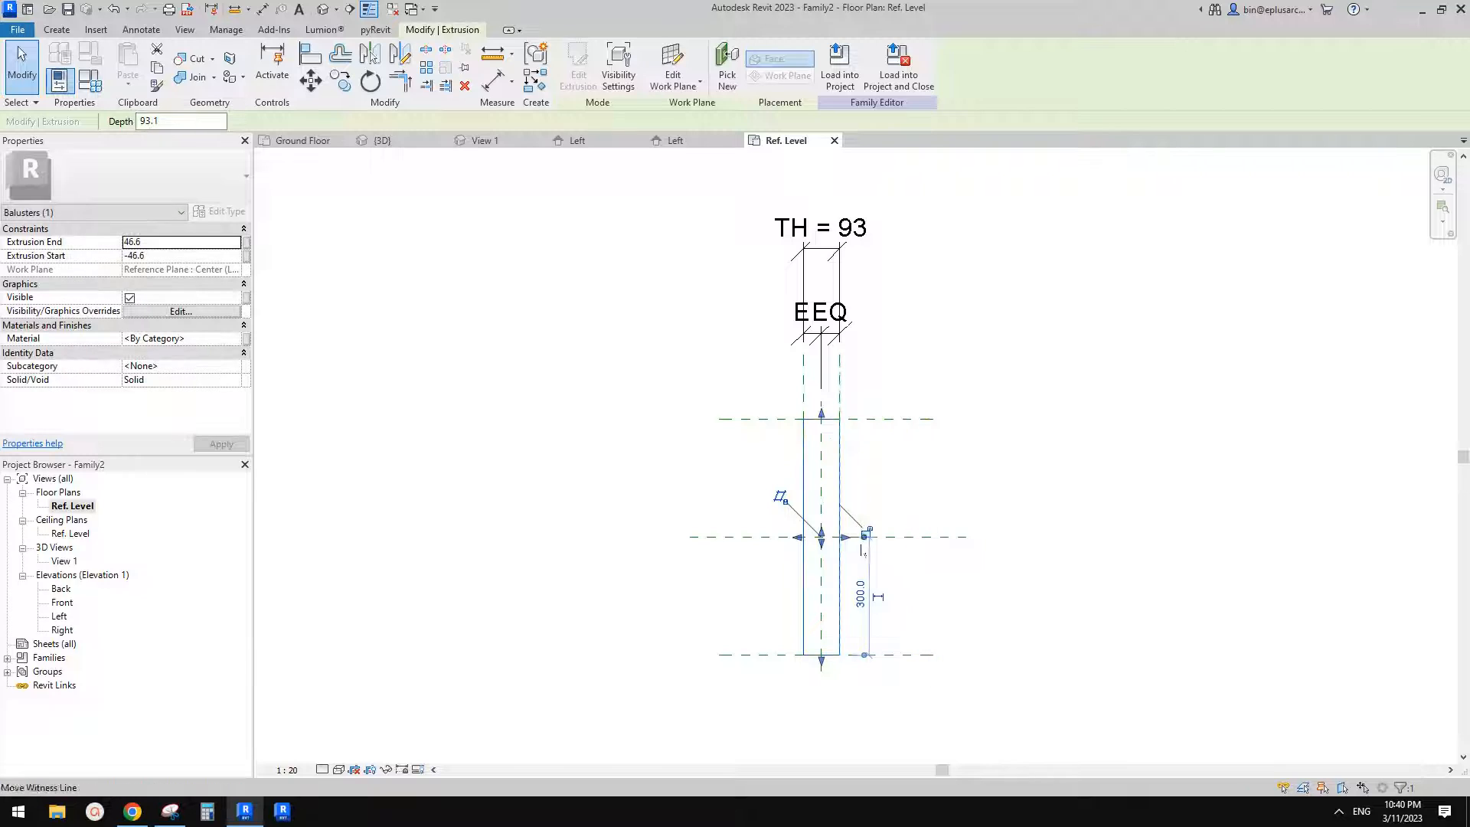
{"action": "left_click", "coordinate": [882, 527]}
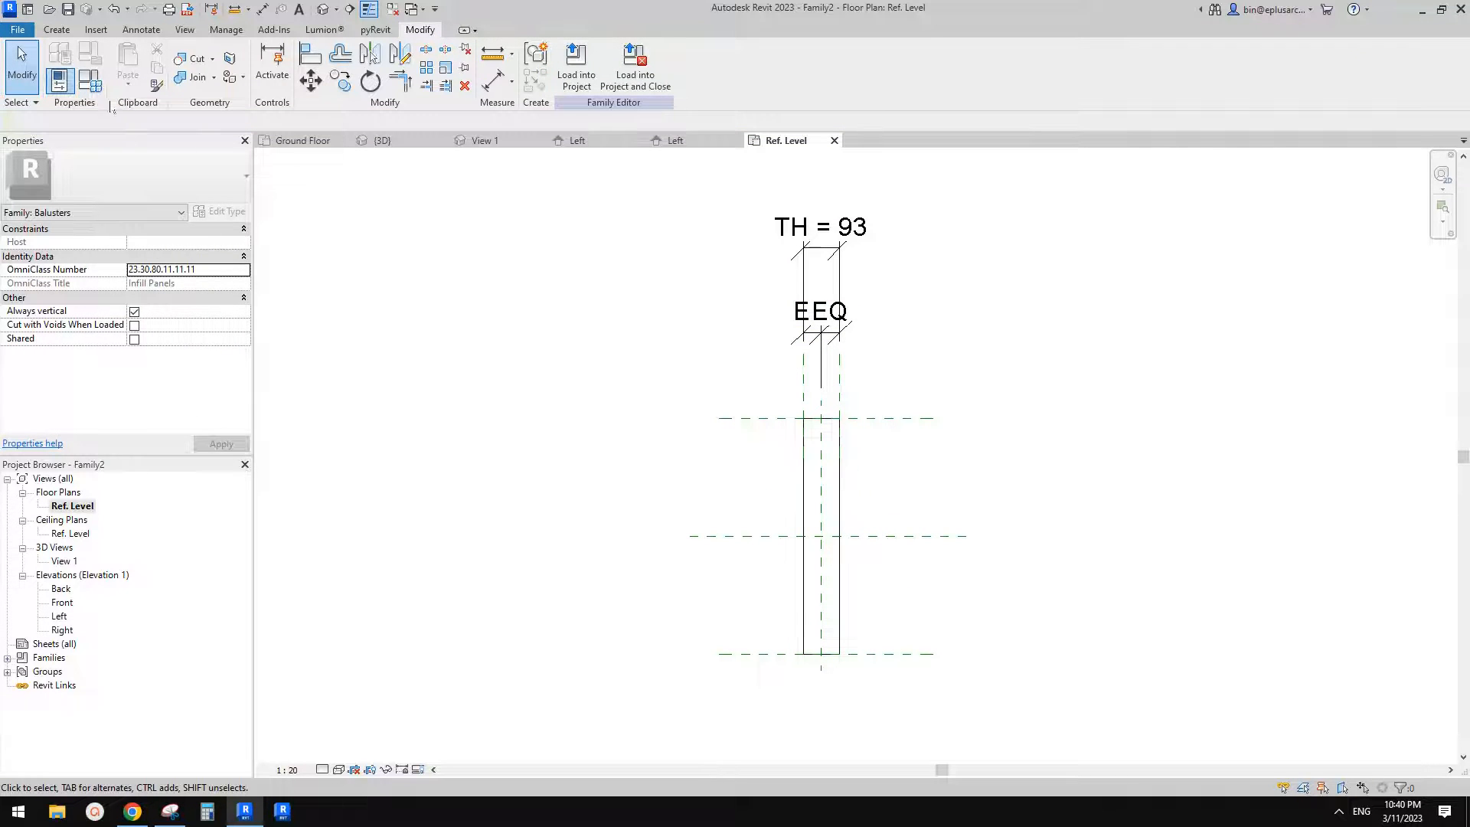
Step: Set the TH parameter to 12 in the family types
{"action": "left_click", "coordinate": [90, 80]}
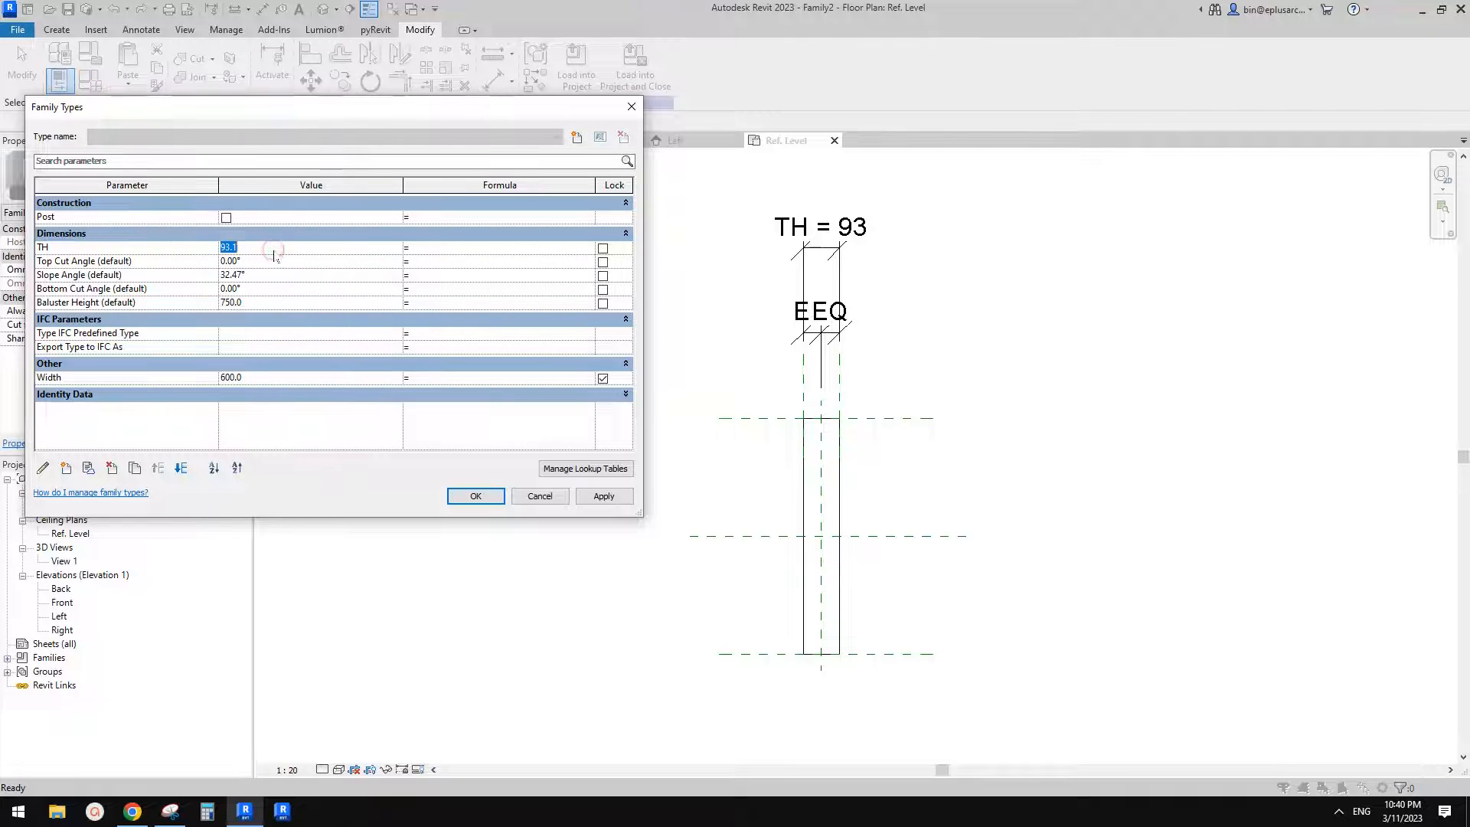
{"action": "left_click", "coordinate": [604, 496]}
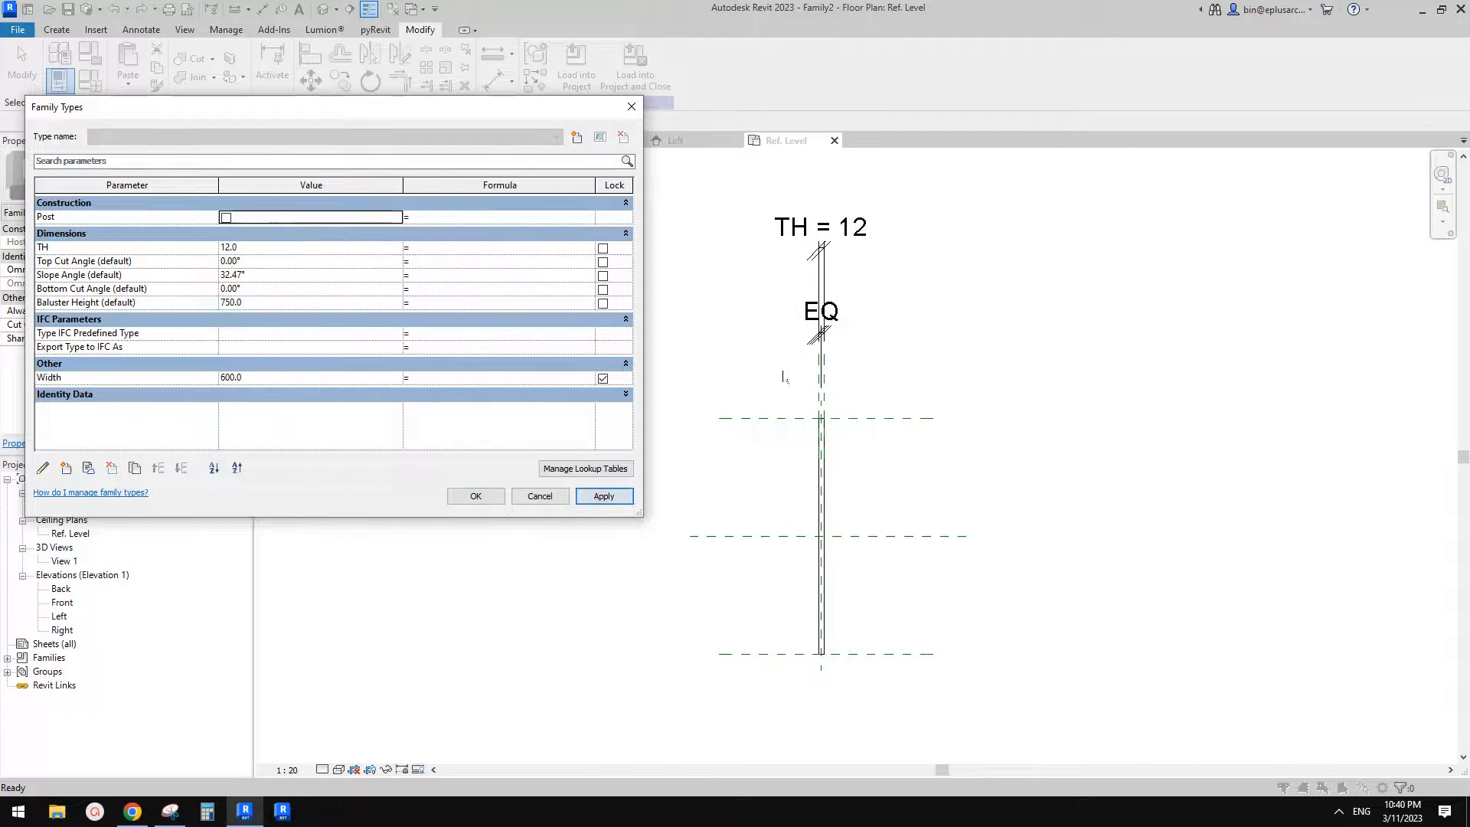
{"action": "left_click", "coordinate": [494, 495]}
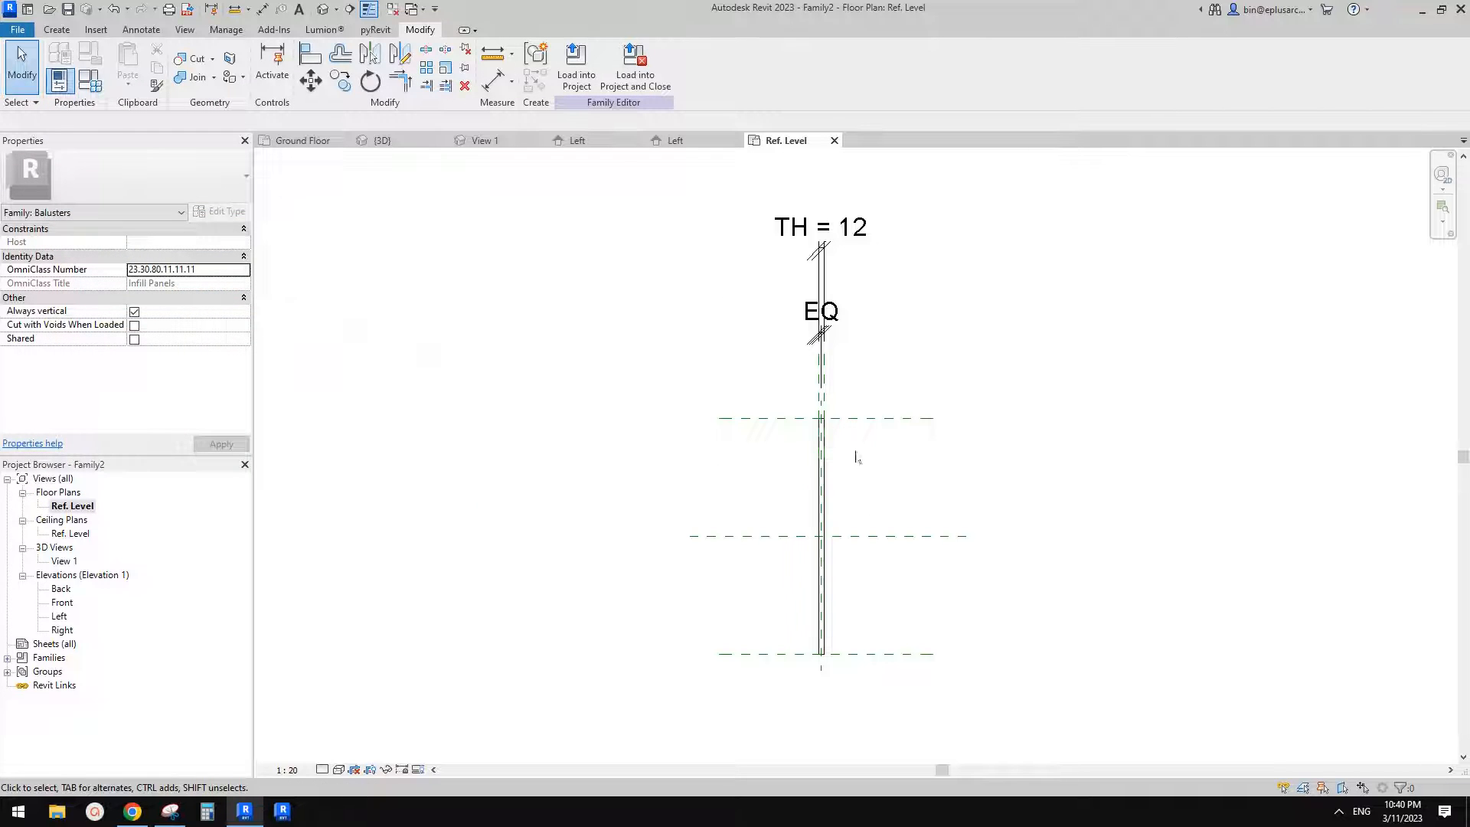
Step: Examine the Panel - Glazed family's Left elevation and Reference Plane plan to see how its glazed thickness is constrained
{"action": "left_click", "coordinate": [392, 10]}
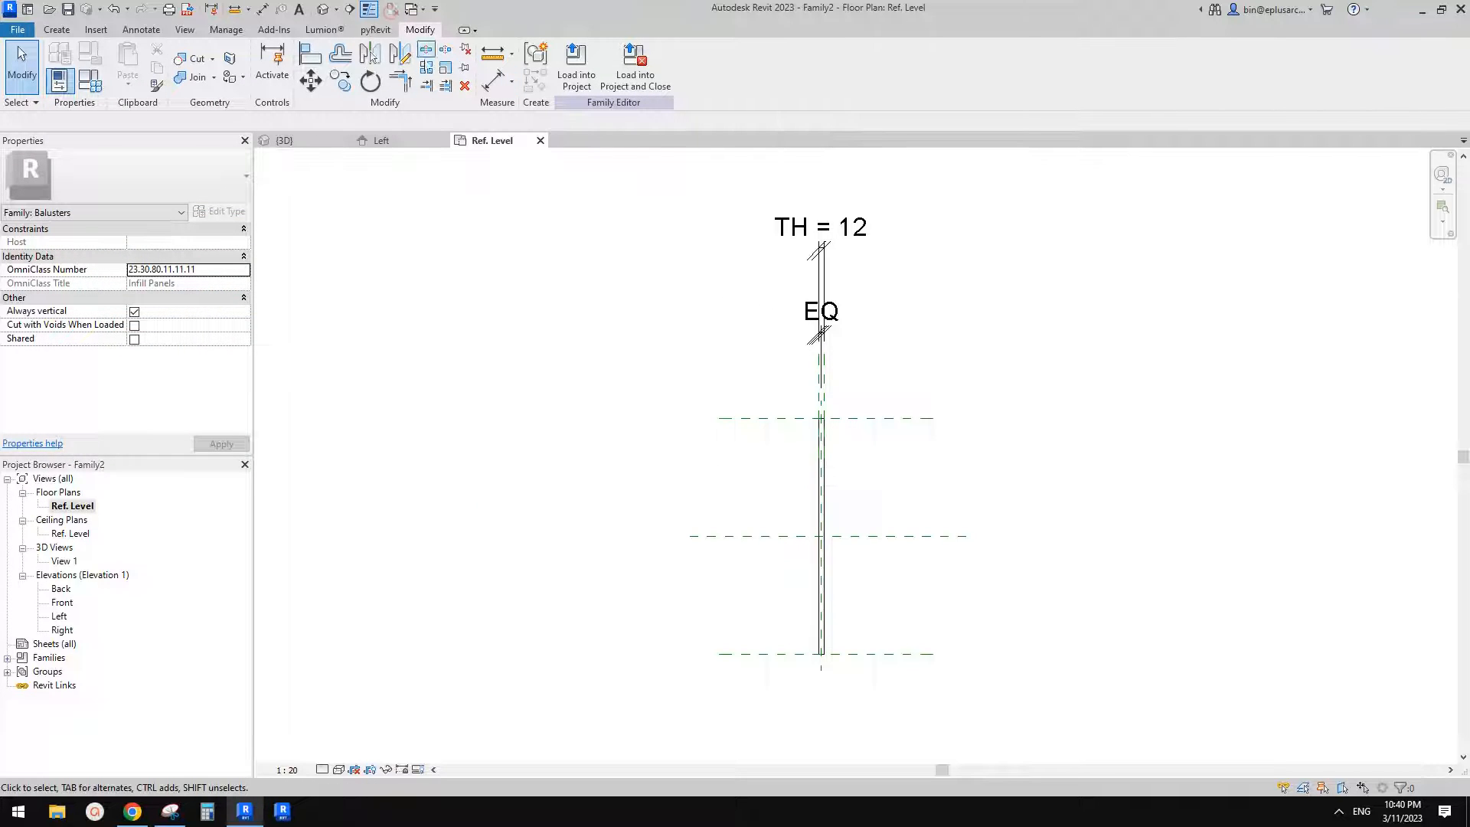
{"action": "left_click", "coordinate": [395, 140]}
{"action": "middle_click_drag", "start_coordinate": [869, 400], "coordinate": [804, 405]}
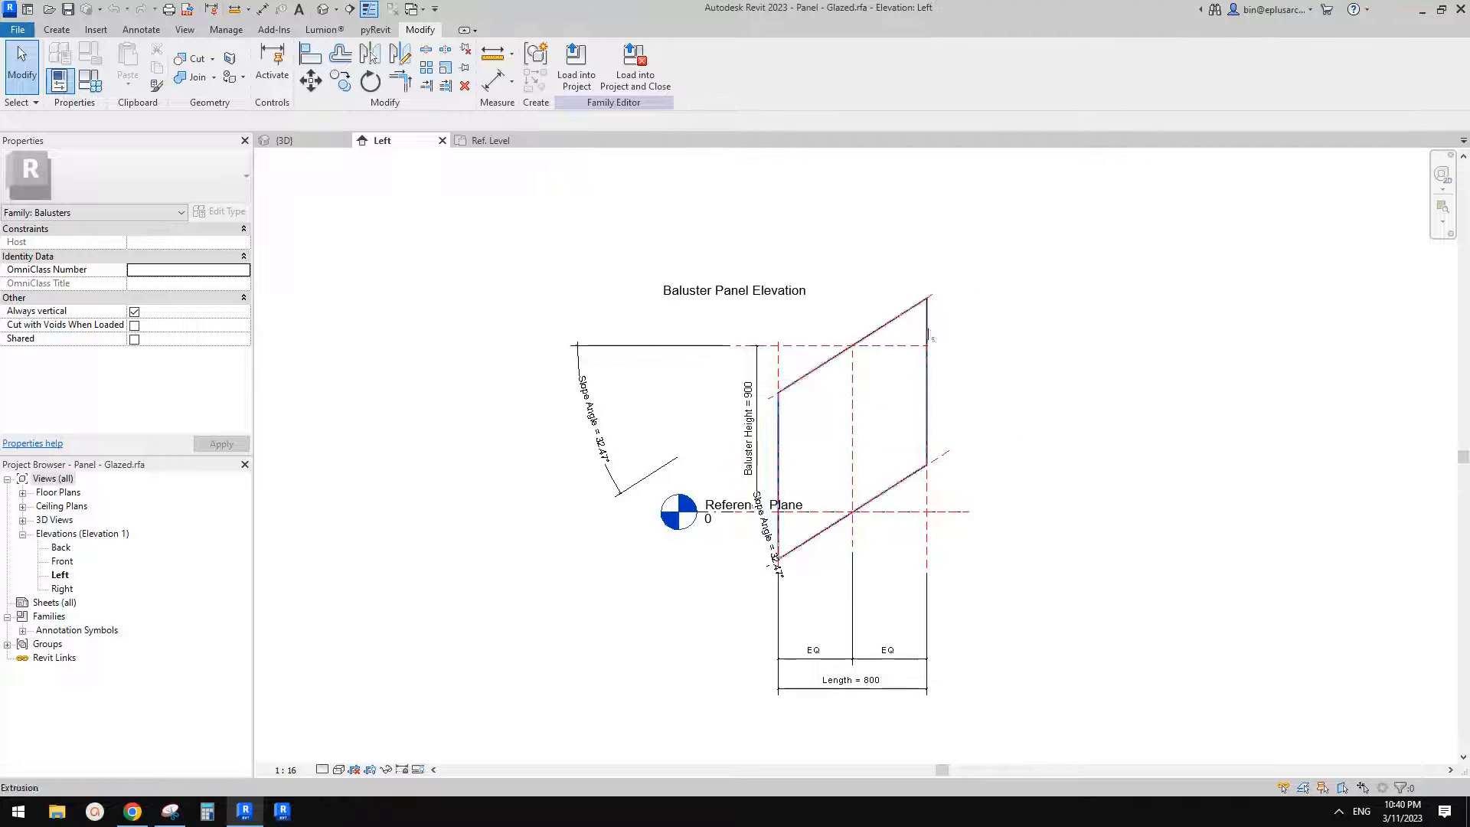
{"action": "double_click", "coordinate": [58, 492]}
{"action": "double_click", "coordinate": [87, 505]}
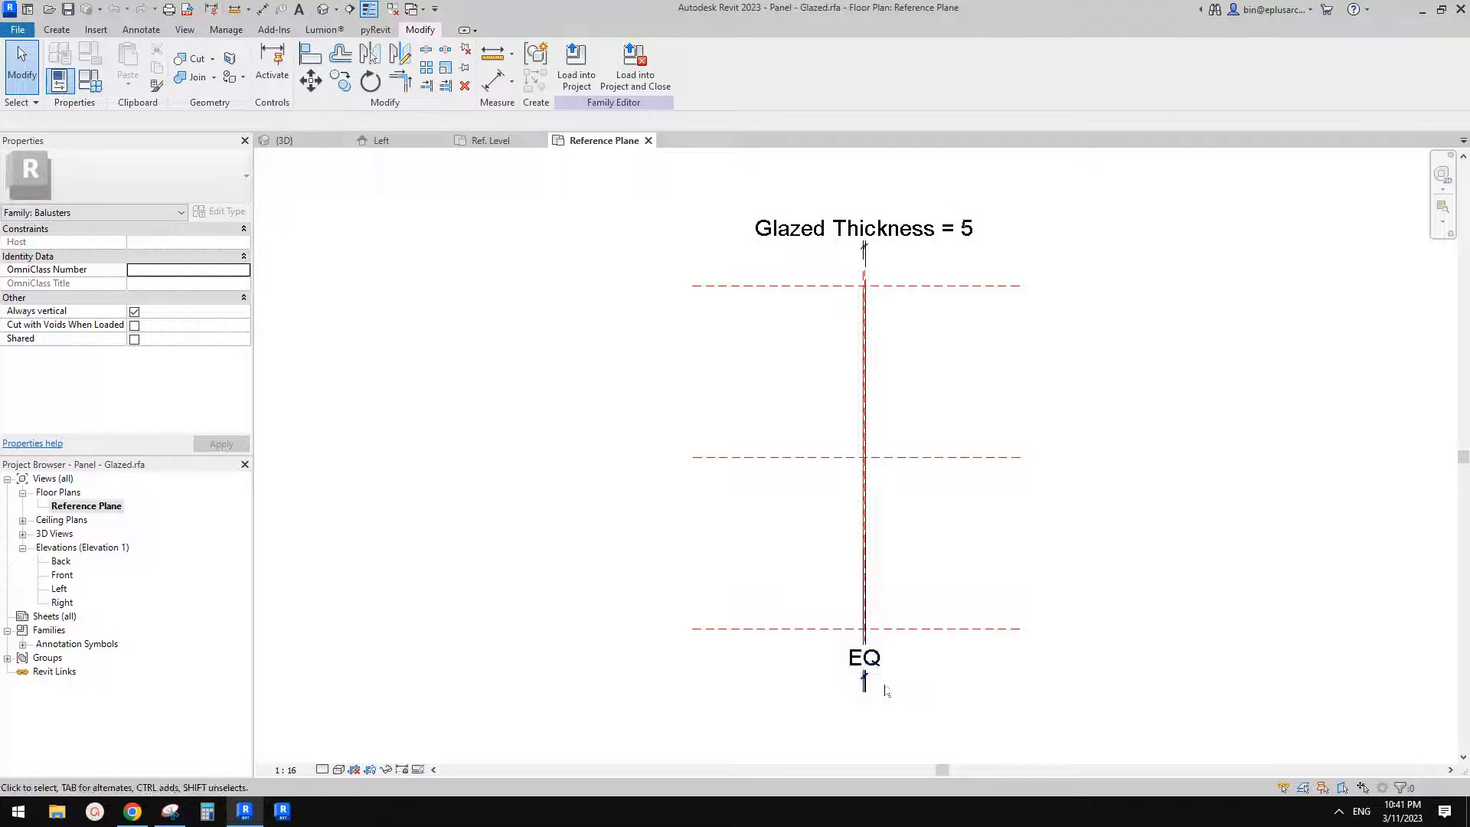
{"action": "scroll", "coordinate": [877, 689], "scroll_direction": "up", "scroll_amount": 5}
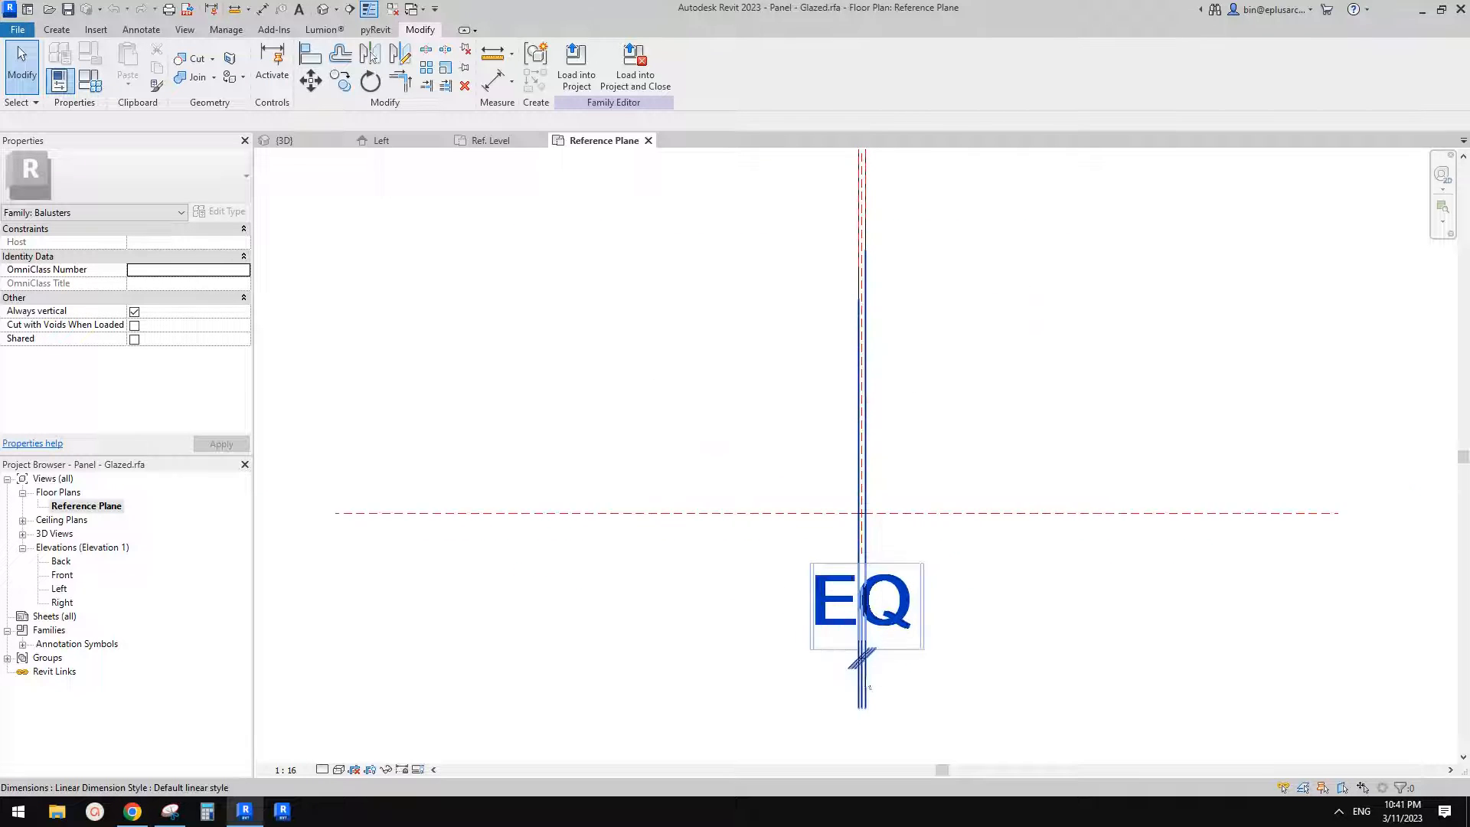
{"action": "scroll", "coordinate": [864, 643], "scroll_direction": "down", "scroll_amount": 6}
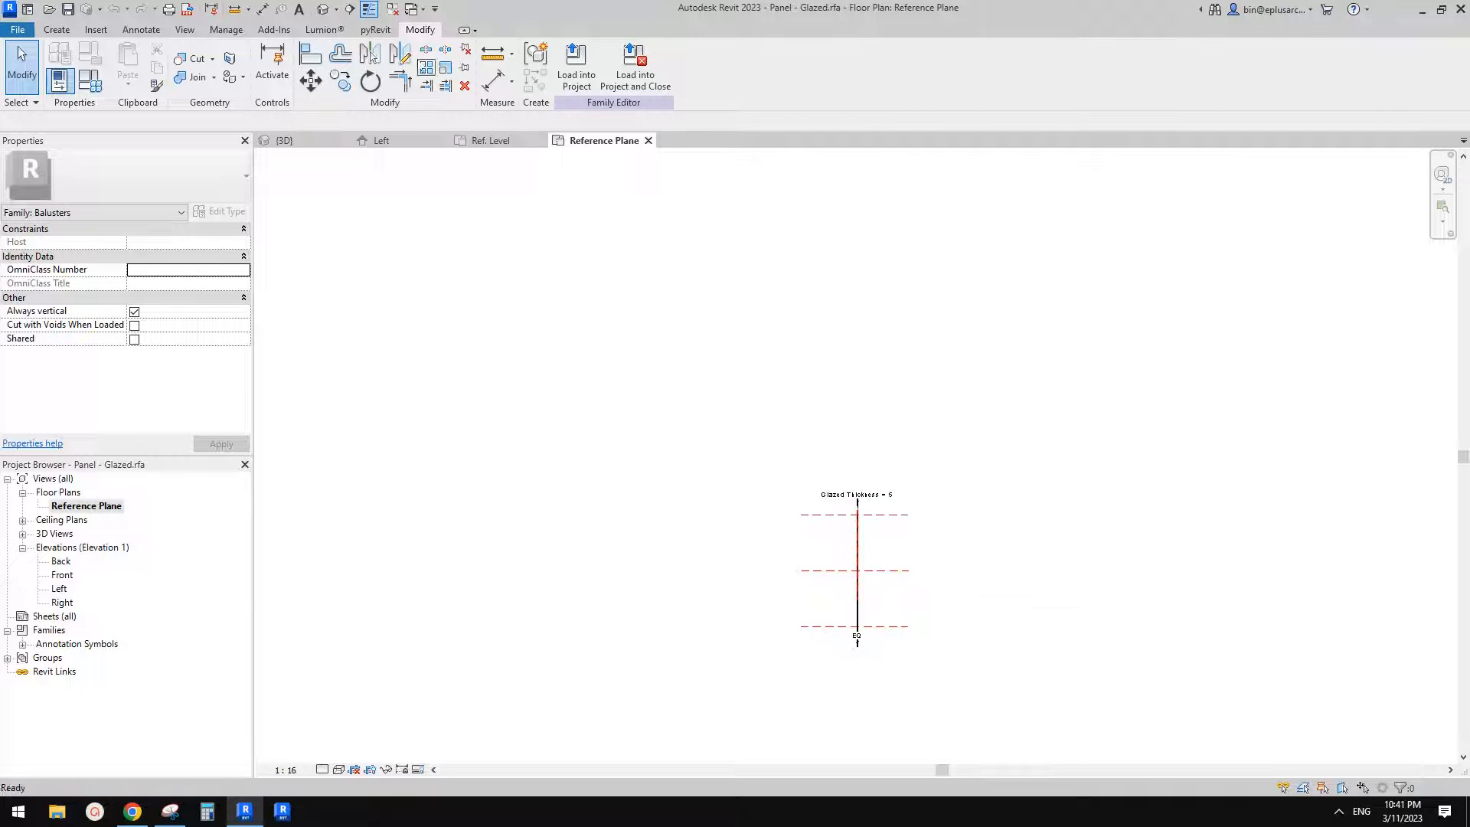
Step: Close the Panel - Glazed family and Family2 without saving changes, returning to the project's 3D view
{"action": "left_click", "coordinate": [393, 11]}
{"action": "left_click", "coordinate": [550, 140]}
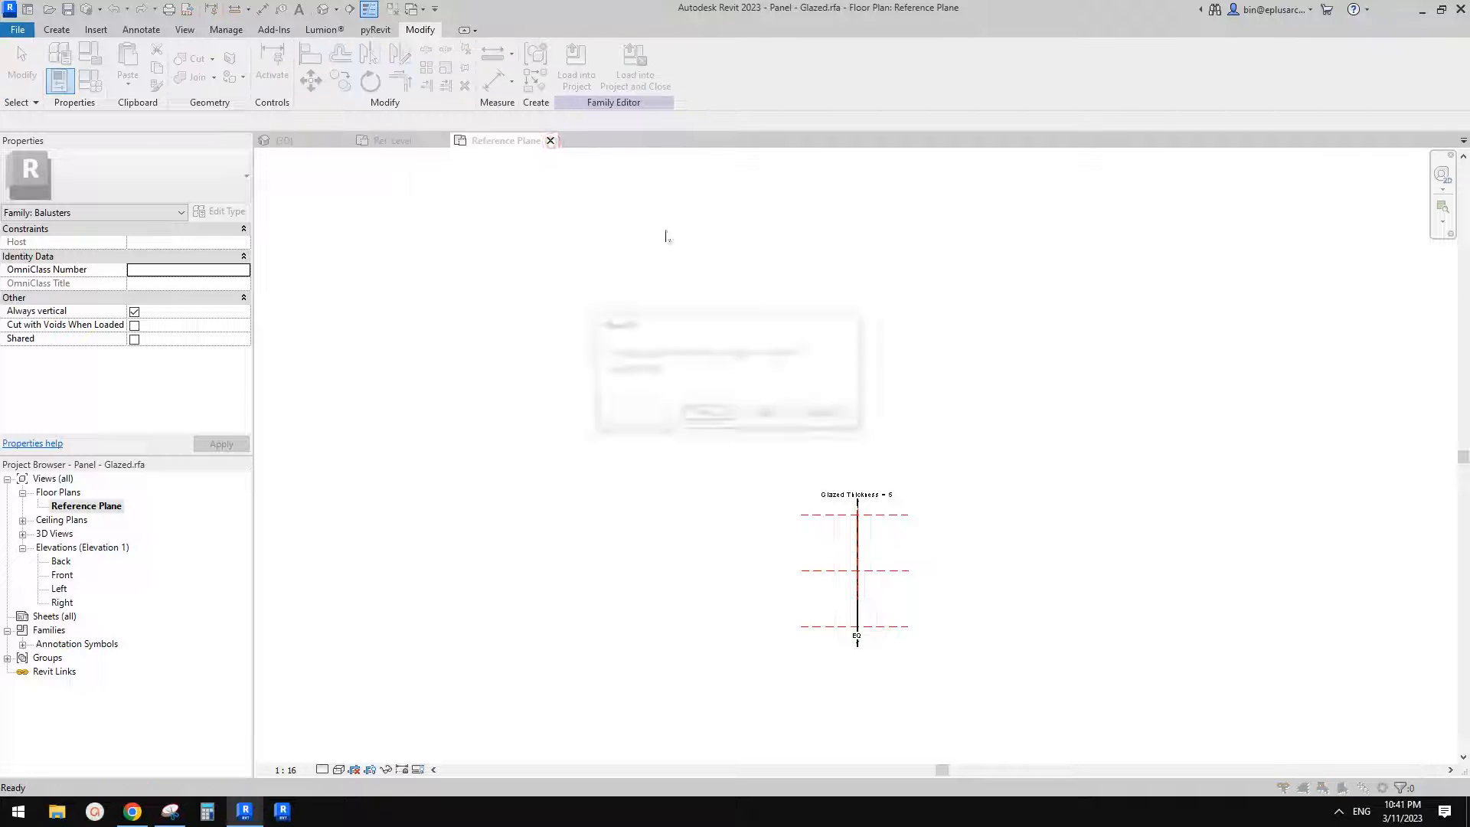
{"action": "left_click", "coordinate": [779, 414]}
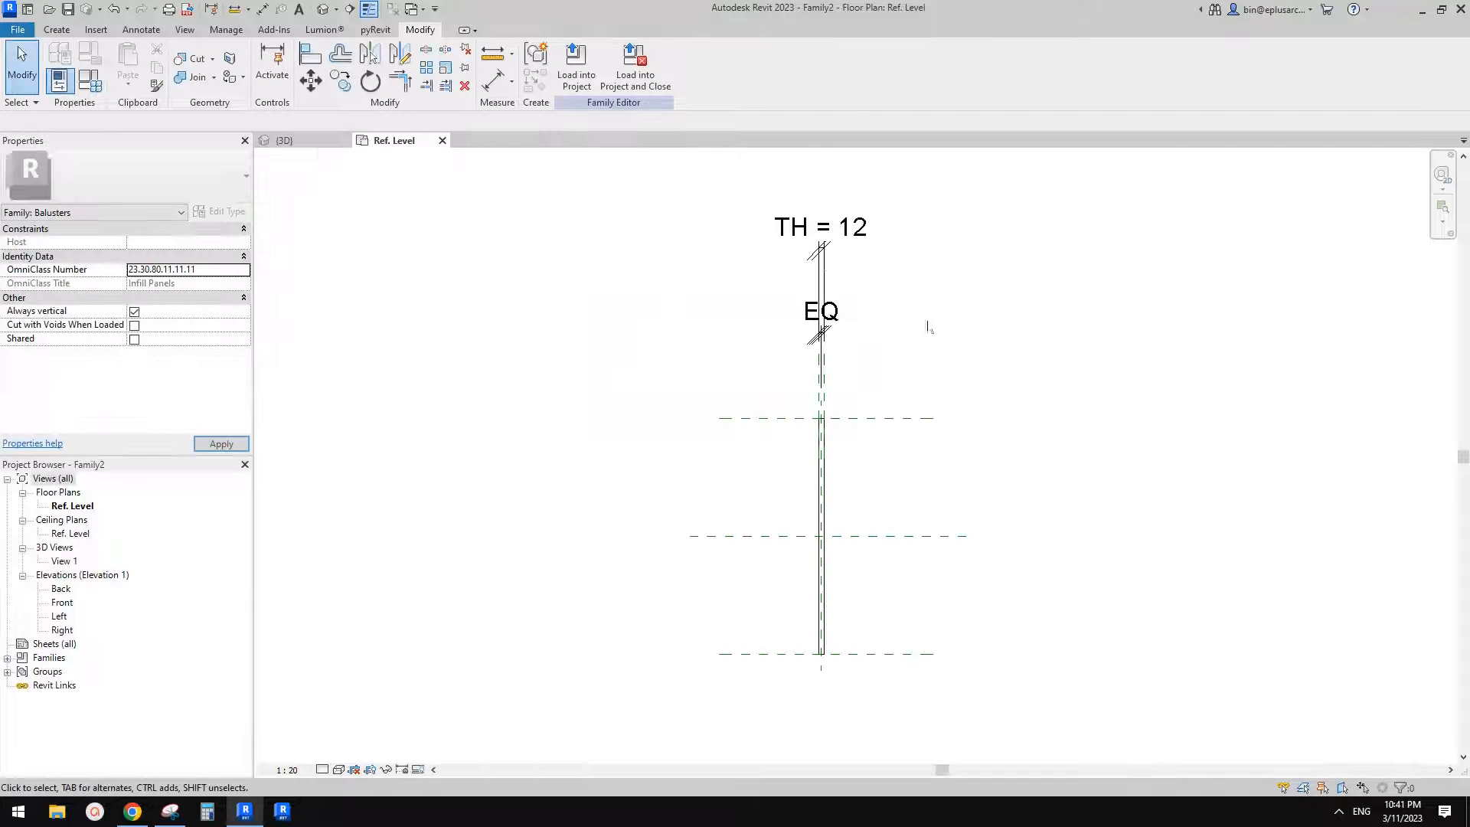
{"action": "left_click", "coordinate": [442, 141]}
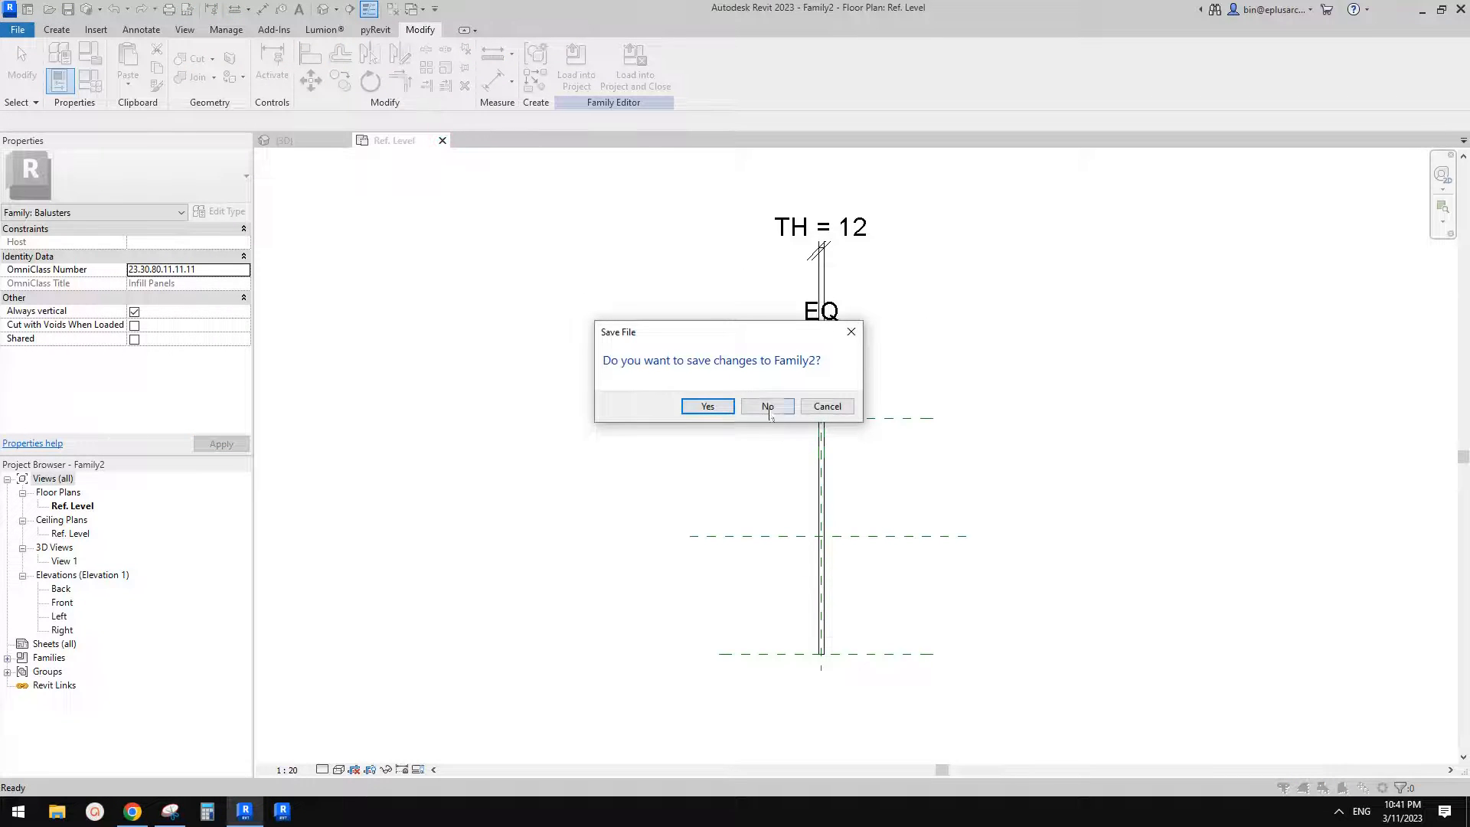
{"action": "left_click", "coordinate": [767, 411]}
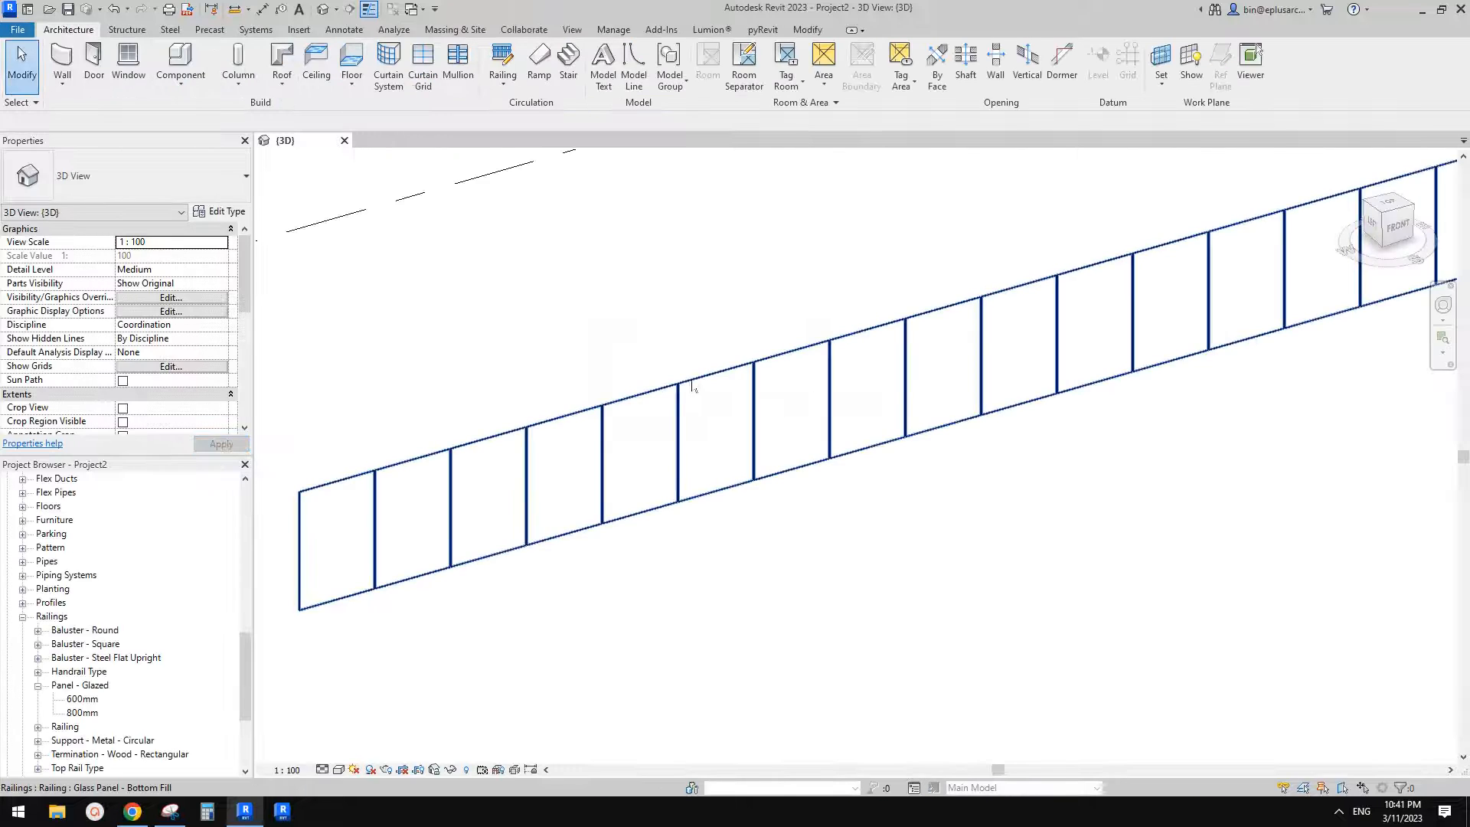
Step: Review the glass railing in 3D and the commands available for the loaded Panel - Glazed family
{"action": "scroll", "coordinate": [684, 425], "scroll_direction": "down", "scroll_amount": 1}
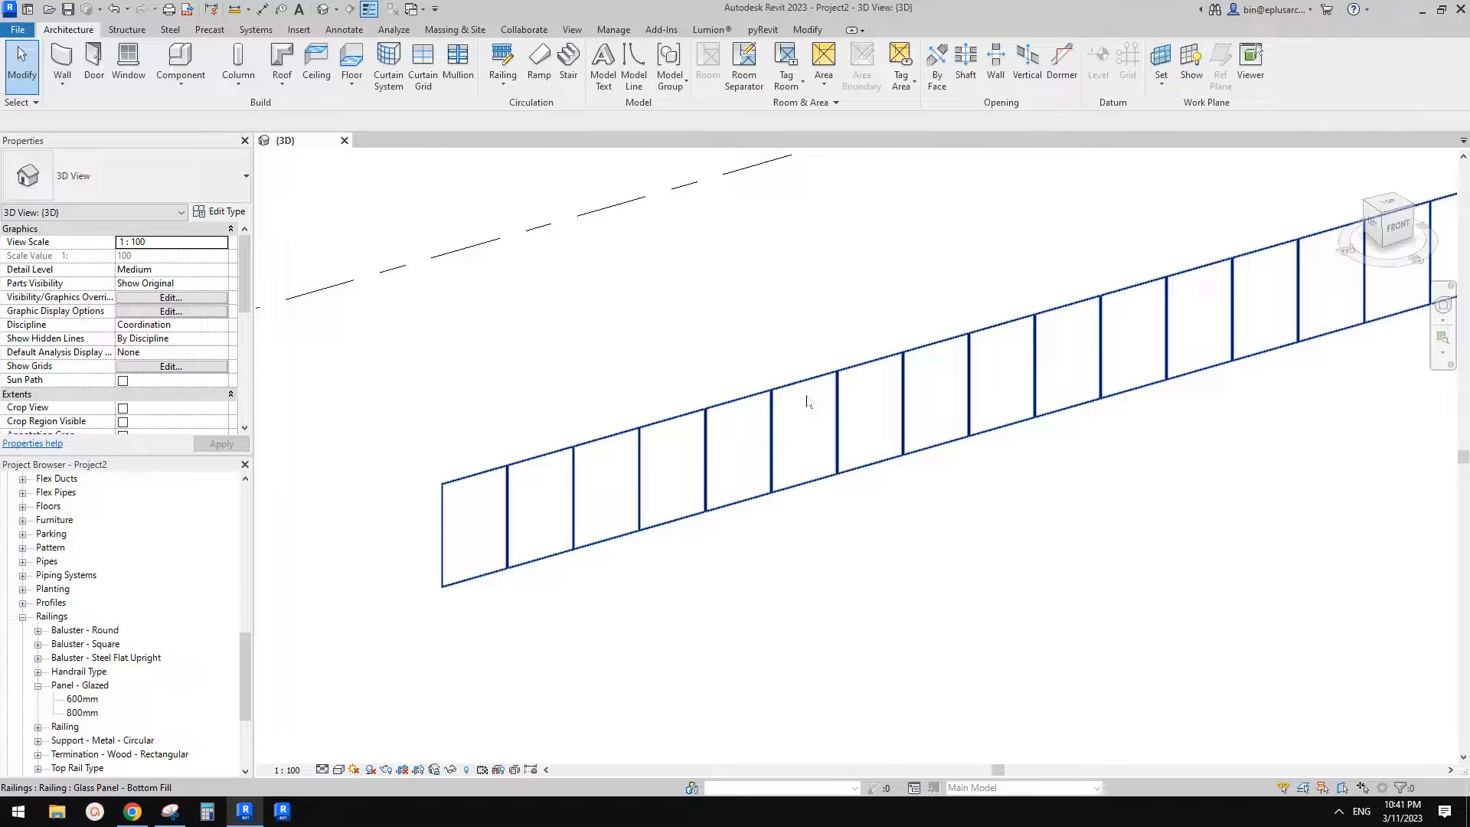
{"action": "scroll", "coordinate": [808, 402], "scroll_direction": "down", "scroll_amount": 2}
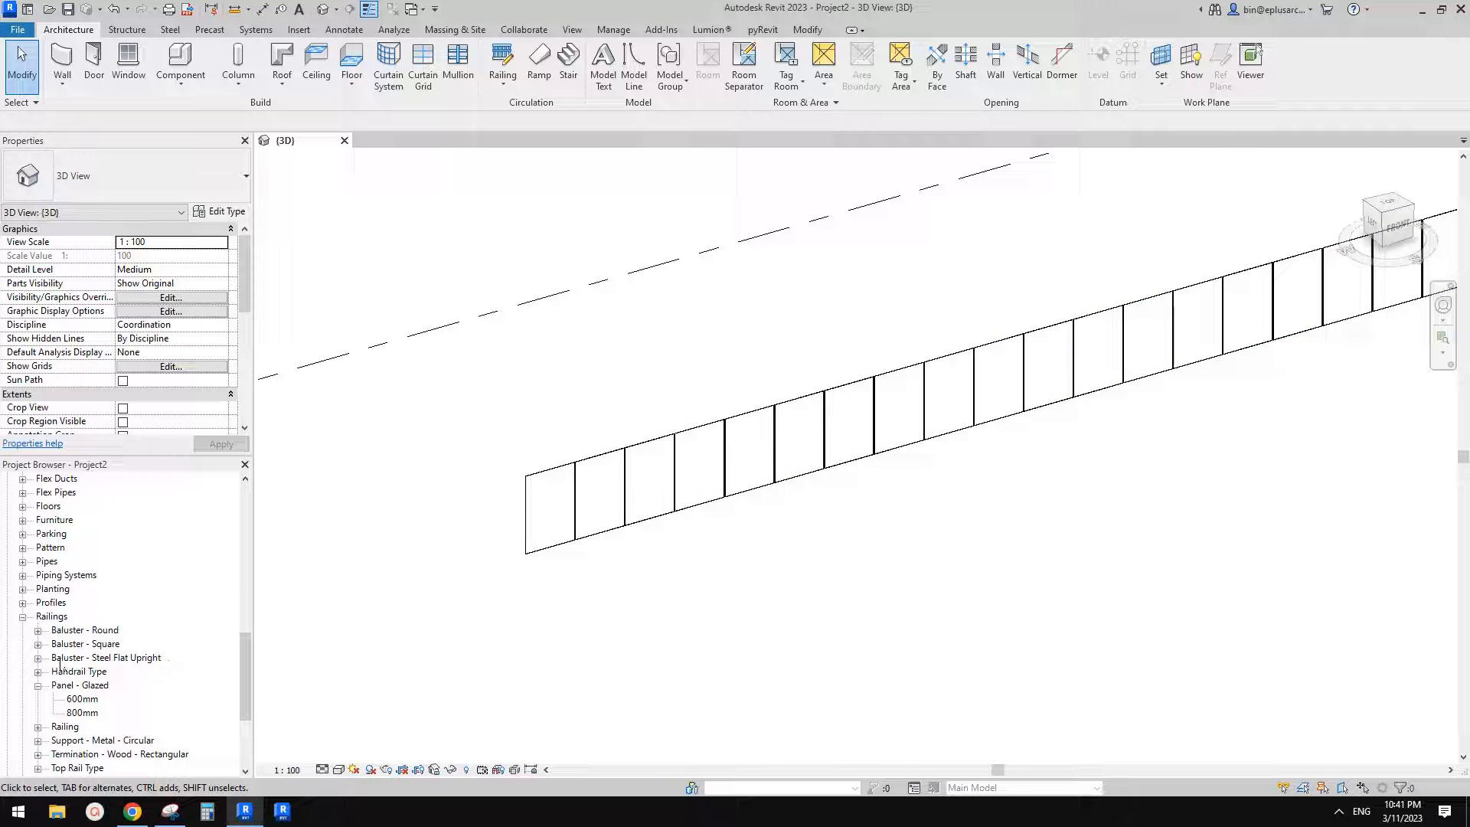
{"action": "left_click", "coordinate": [43, 619]}
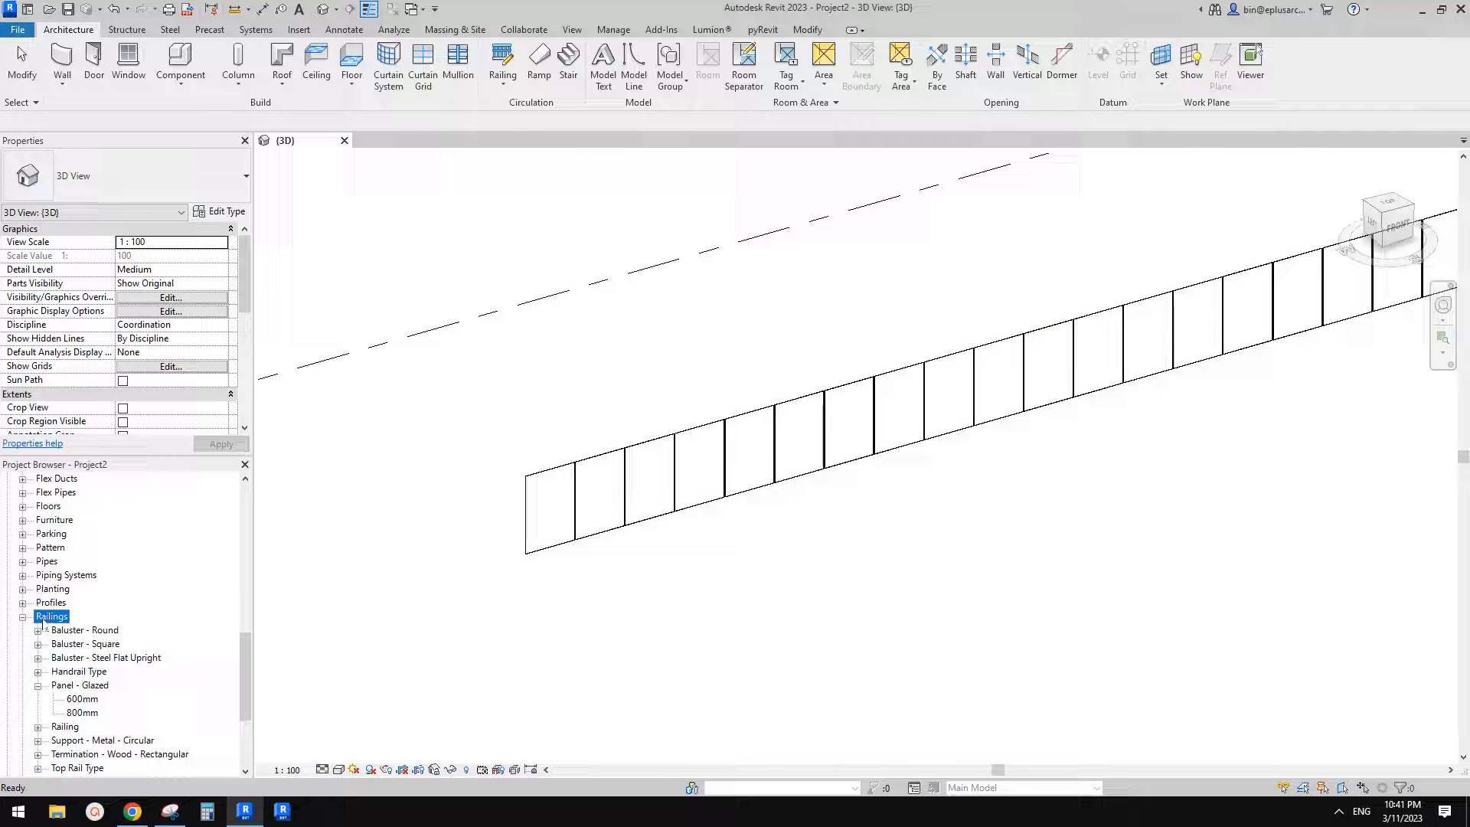
{"action": "right_click", "coordinate": [81, 686]}
{"action": "left_click", "coordinate": [84, 687]}
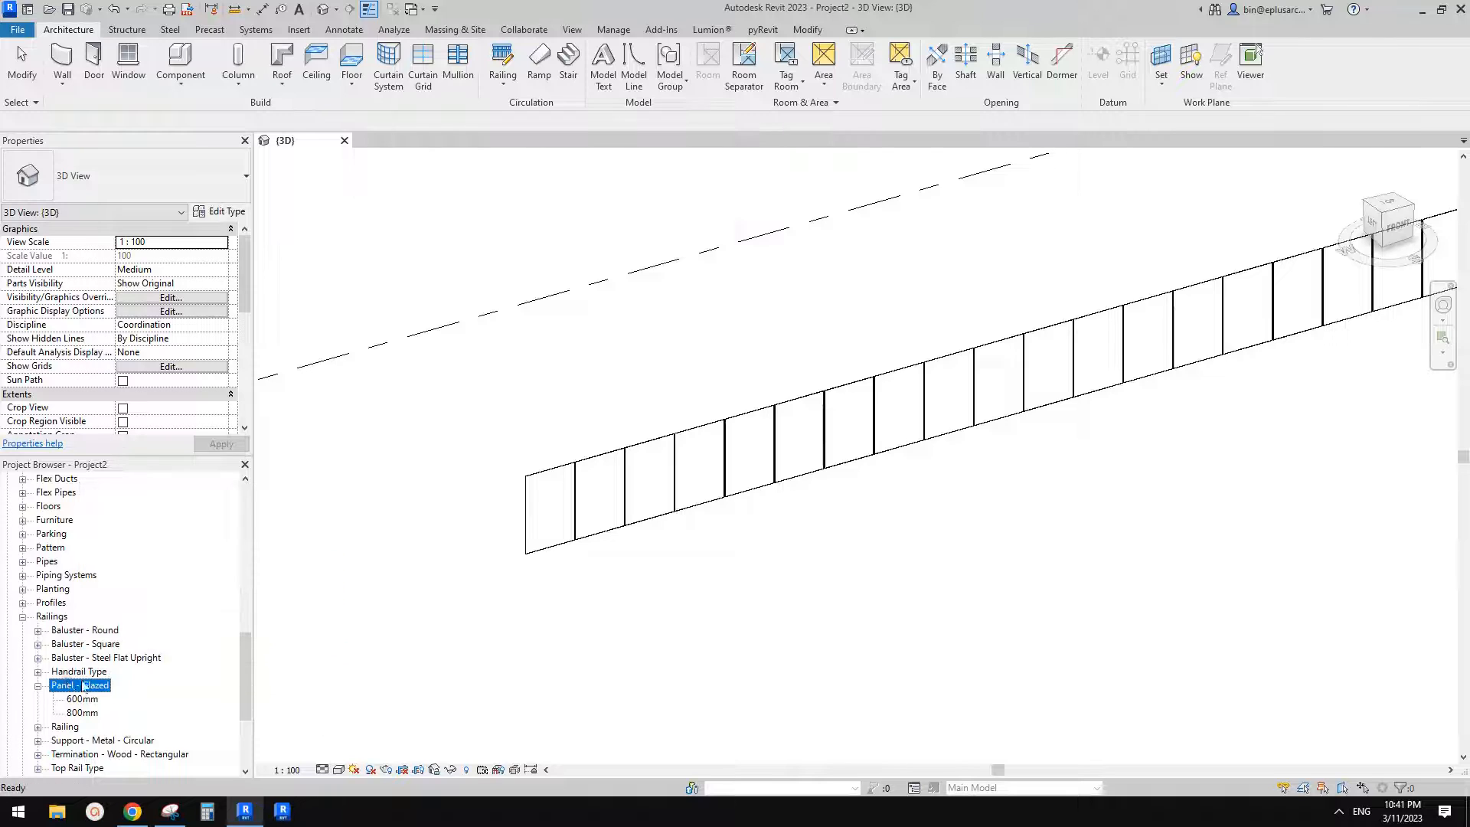
{"action": "right_click", "coordinate": [84, 686]}
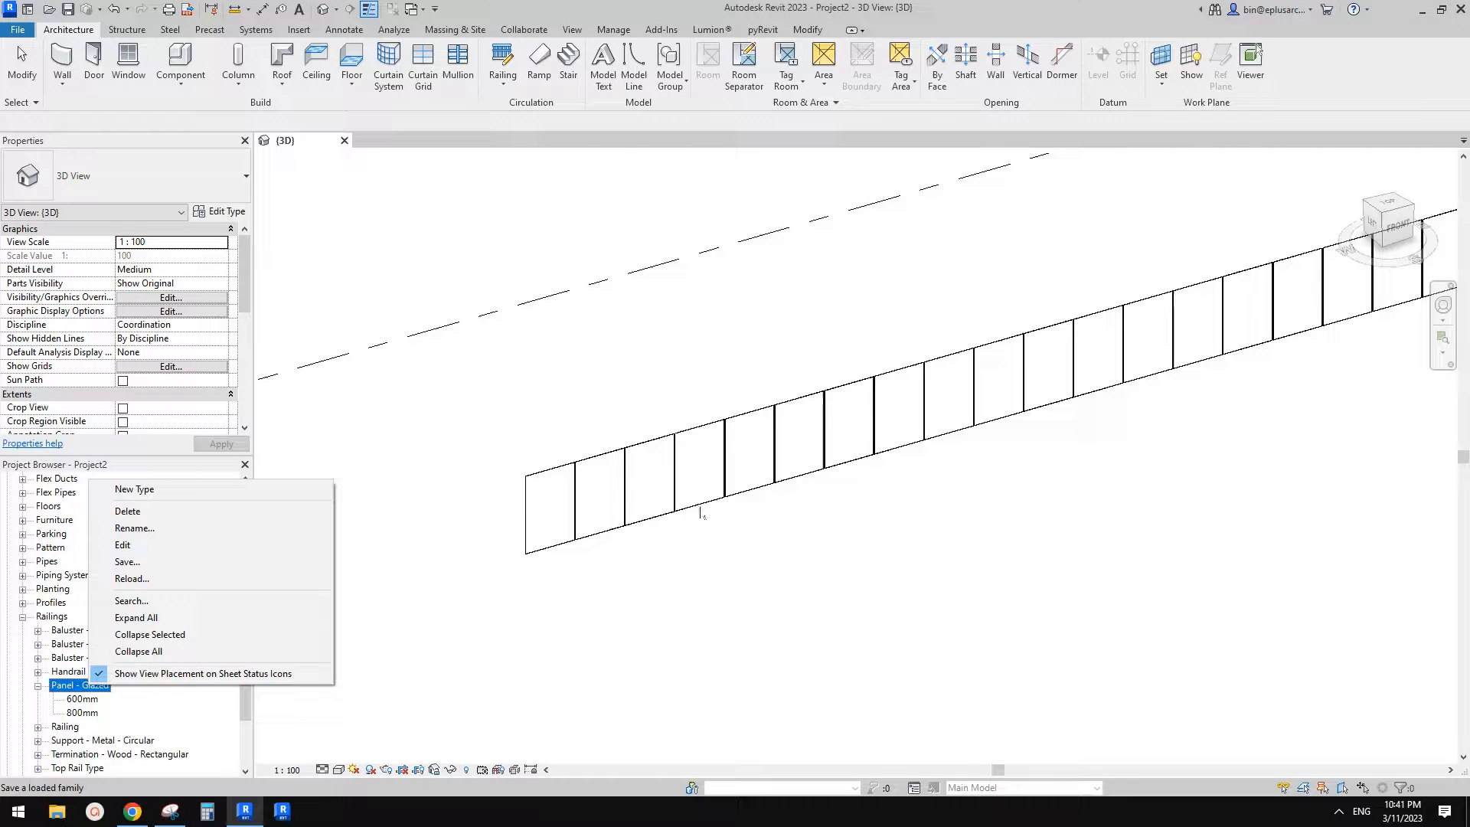
{"action": "left_click", "coordinate": [812, 531]}
Step: Create a straight 22-riser stair run from Ground Floor to Level 1 beside the glass railing
{"action": "mouse_move", "coordinate": [886, 525]}
{"action": "middle_mouse_down", "text": "shift"}
{"action": "mouse_move", "coordinate": [803, 559]}
{"action": "mouse_move", "coordinate": [880, 535]}
{"action": "mouse_move", "coordinate": [827, 512]}
{"action": "mouse_move", "coordinate": [883, 521]}
{"action": "mouse_move", "coordinate": [797, 536]}
{"action": "mouse_move", "coordinate": [876, 489]}
{"action": "mouse_move", "coordinate": [885, 512]}
{"action": "middle_mouse_up", "text": "shift"}
{"action": "left_click", "coordinate": [911, 473]}
{"action": "key", "text": "Escape"}
{"action": "left_click", "coordinate": [877, 507]}
{"action": "scroll", "coordinate": [878, 507], "scroll_direction": "down", "scroll_amount": 1}
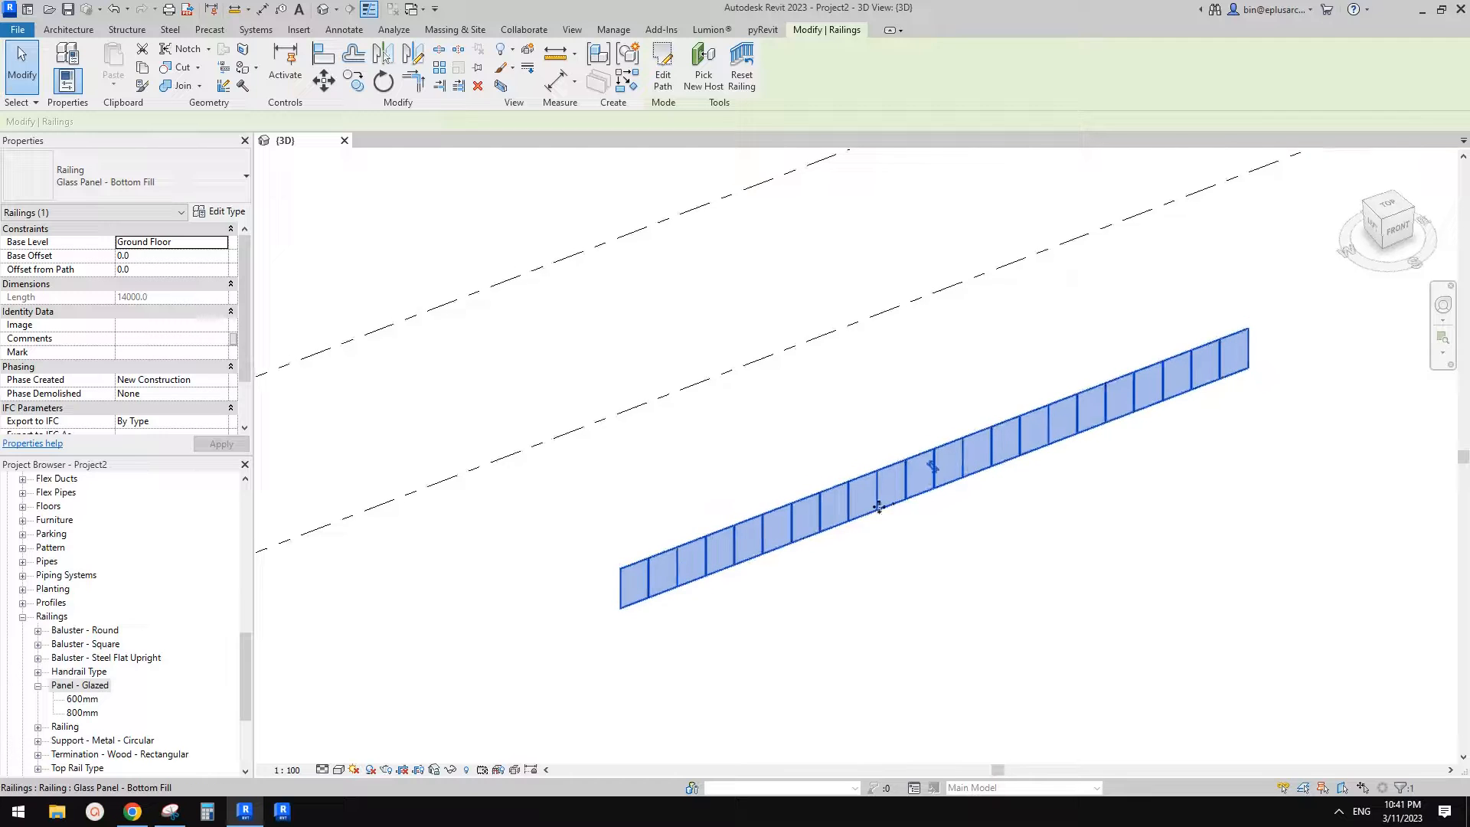
{"action": "left_click", "coordinate": [55, 34]}
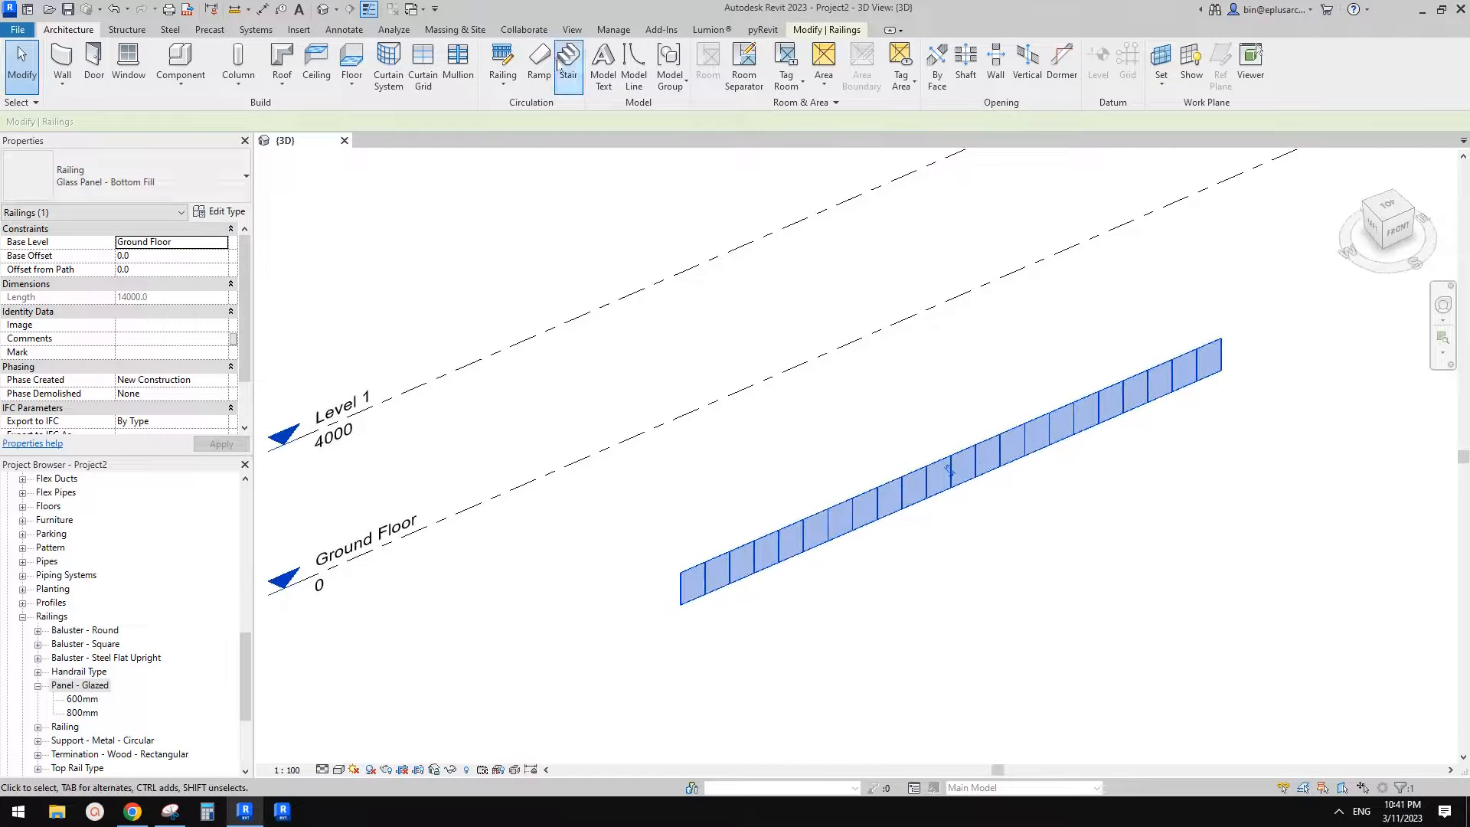
{"action": "left_click", "coordinate": [568, 61]}
{"action": "left_click", "coordinate": [672, 527]}
{"action": "scroll", "coordinate": [905, 421], "scroll_direction": "up", "scroll_amount": 1}
{"action": "left_click", "coordinate": [906, 421]}
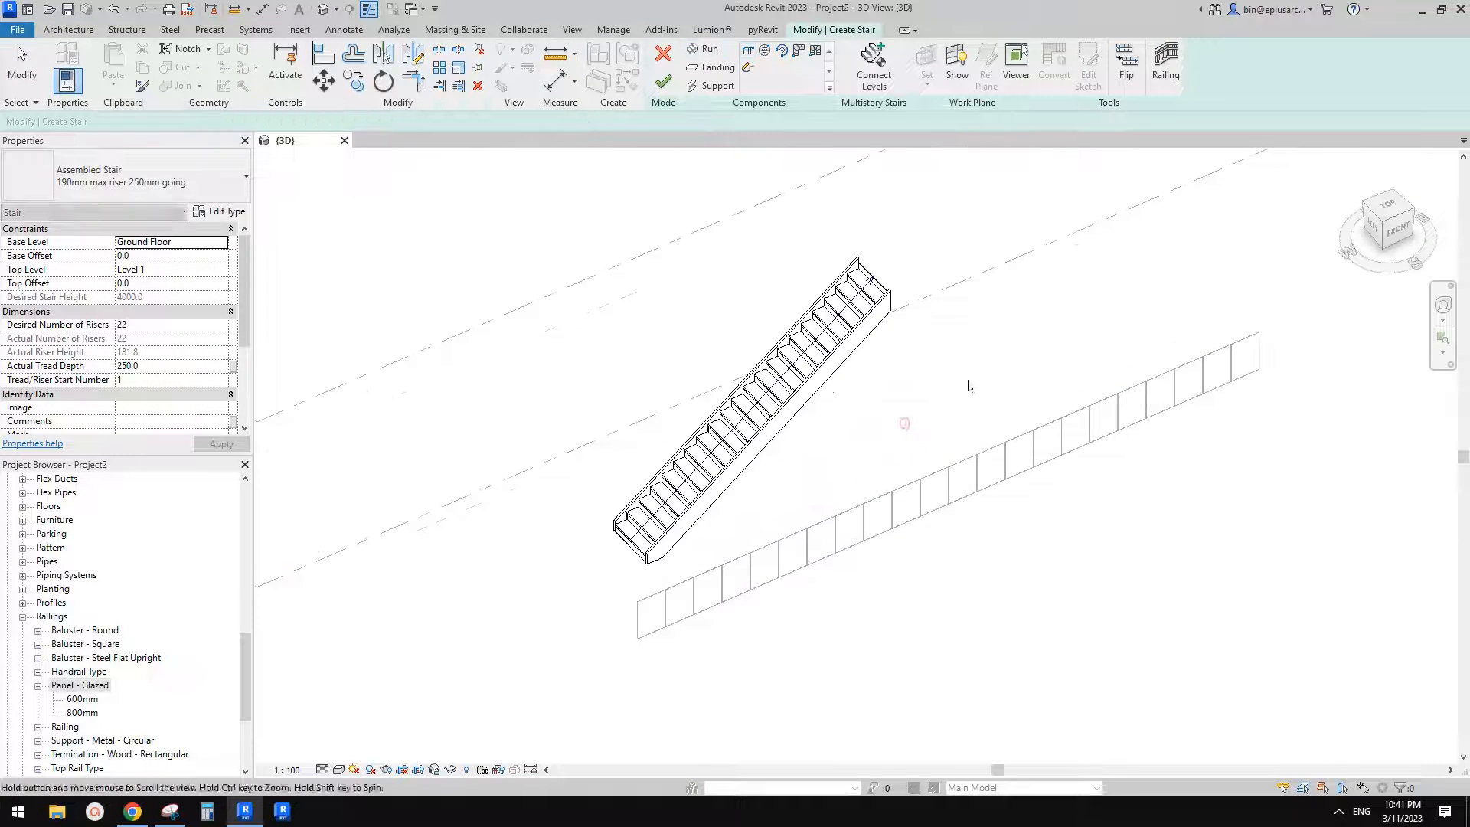
{"action": "left_click", "coordinate": [663, 81]}
Step: Match the stair's front railing to the Glass Panel - Bottom Fill type of the straight railing, and select the stair
{"action": "scroll", "coordinate": [926, 458], "scroll_direction": "up", "scroll_amount": 2}
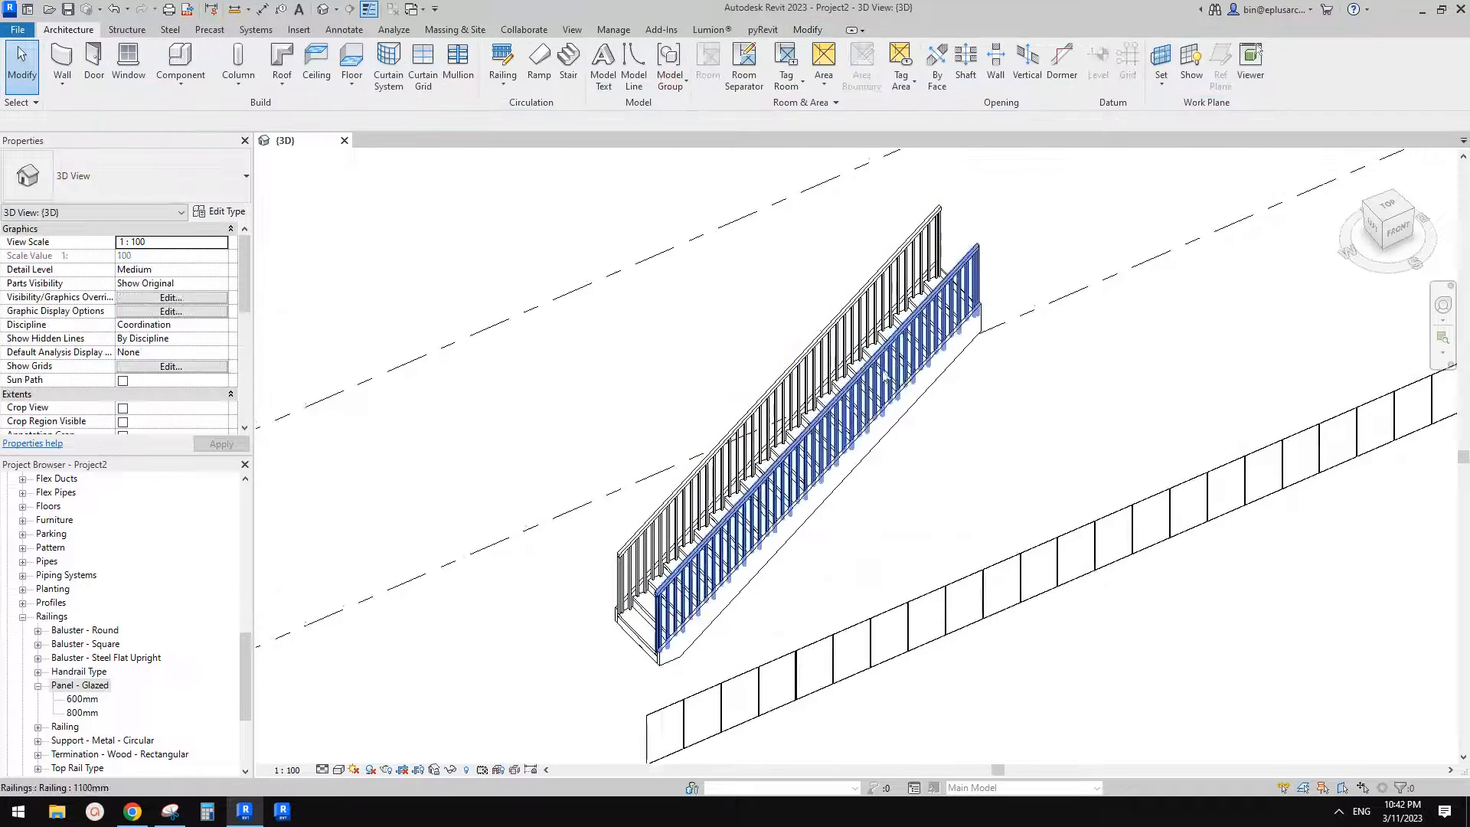
{"action": "middle_click_drag", "start_coordinate": [927, 458], "coordinate": [929, 392]}
{"action": "key", "text": "m"}
{"action": "key", "text": "a"}
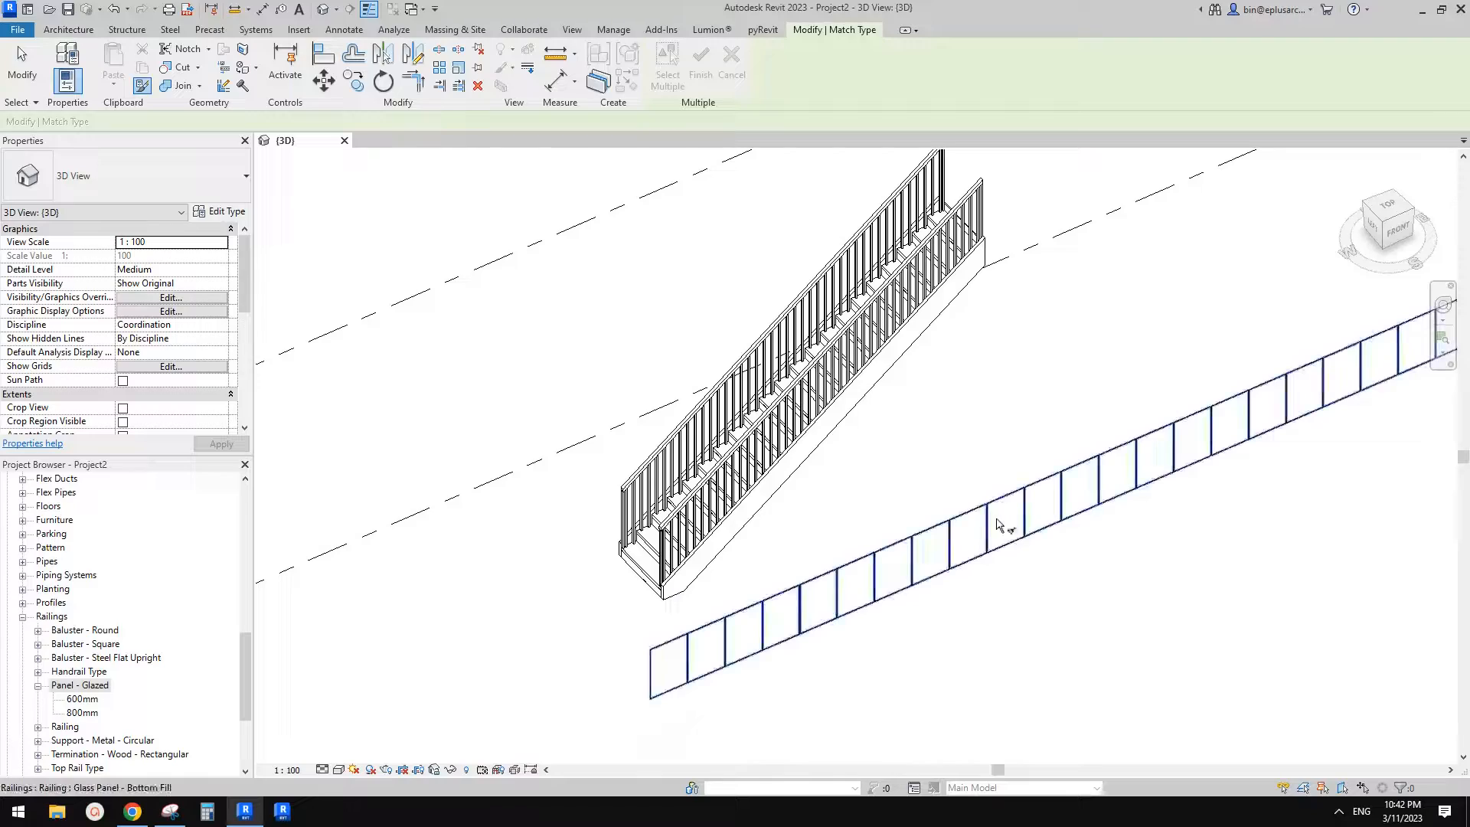
{"action": "left_click", "coordinate": [1007, 521]}
{"action": "left_click", "coordinate": [895, 338]}
{"action": "key", "text": "Escape"}
{"action": "left_click", "coordinate": [888, 302]}
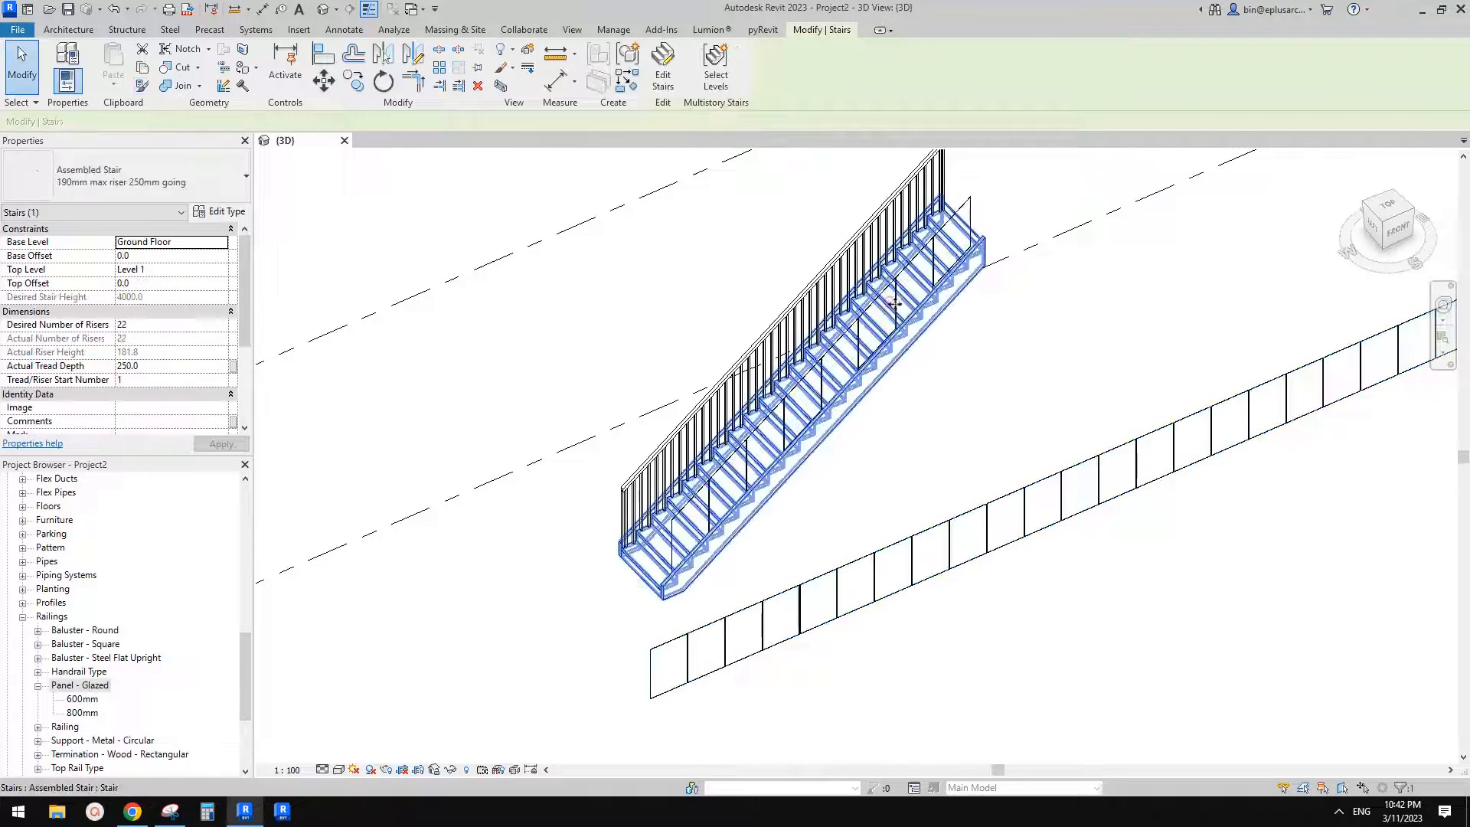
Step: Select the stair's Glass Panel - Bottom Fill railing and temporarily isolate it in the 3D view
{"action": "key", "text": "Escape"}
{"action": "left_click", "coordinate": [969, 205]}
{"action": "scroll", "coordinate": [888, 174], "scroll_direction": "up", "scroll_amount": 4}
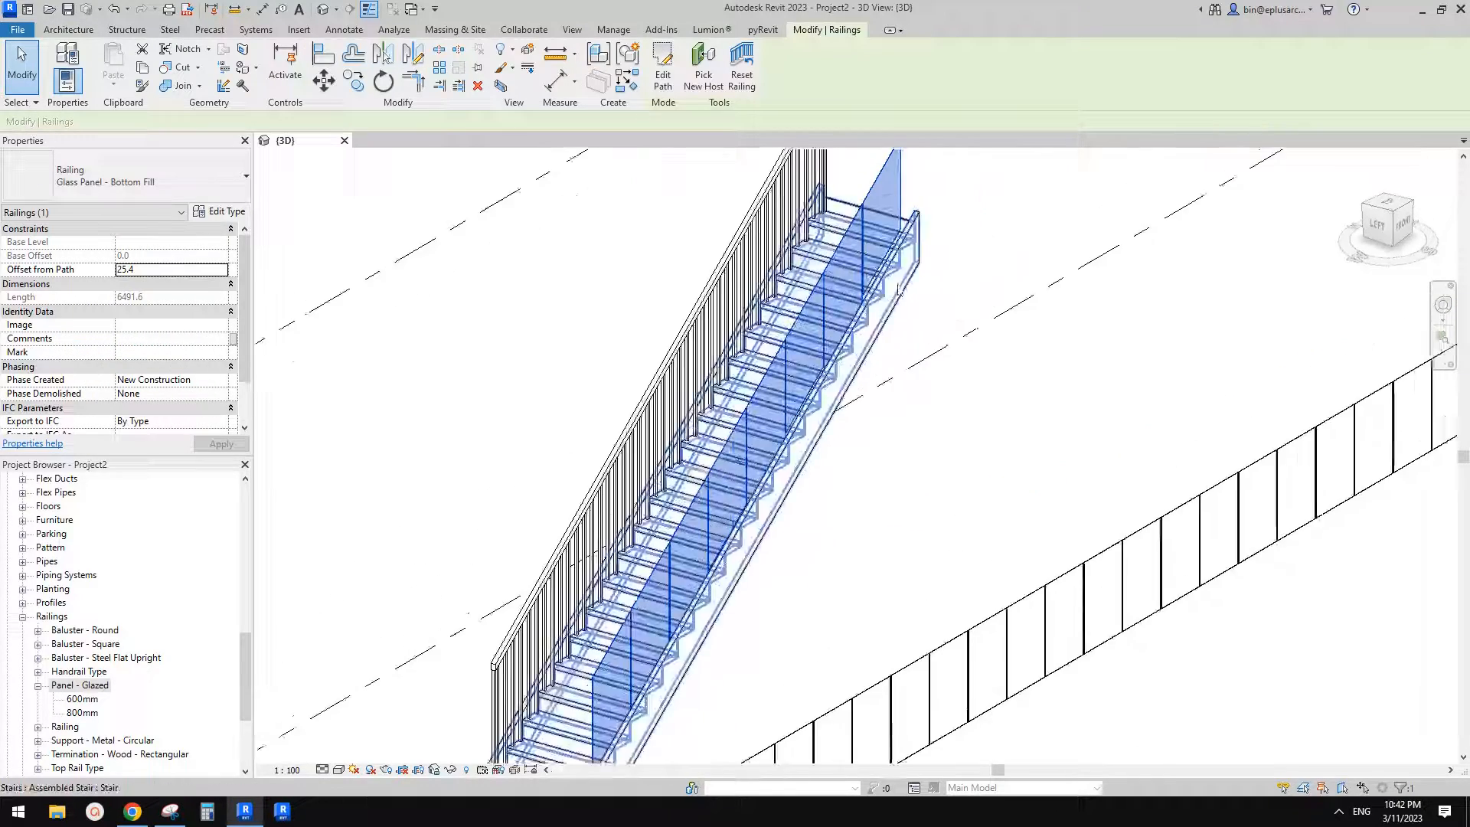
{"action": "scroll", "coordinate": [891, 179], "scroll_direction": "down", "scroll_amount": 1}
{"action": "middle_click_drag", "start_coordinate": [880, 311], "coordinate": [943, 343]}
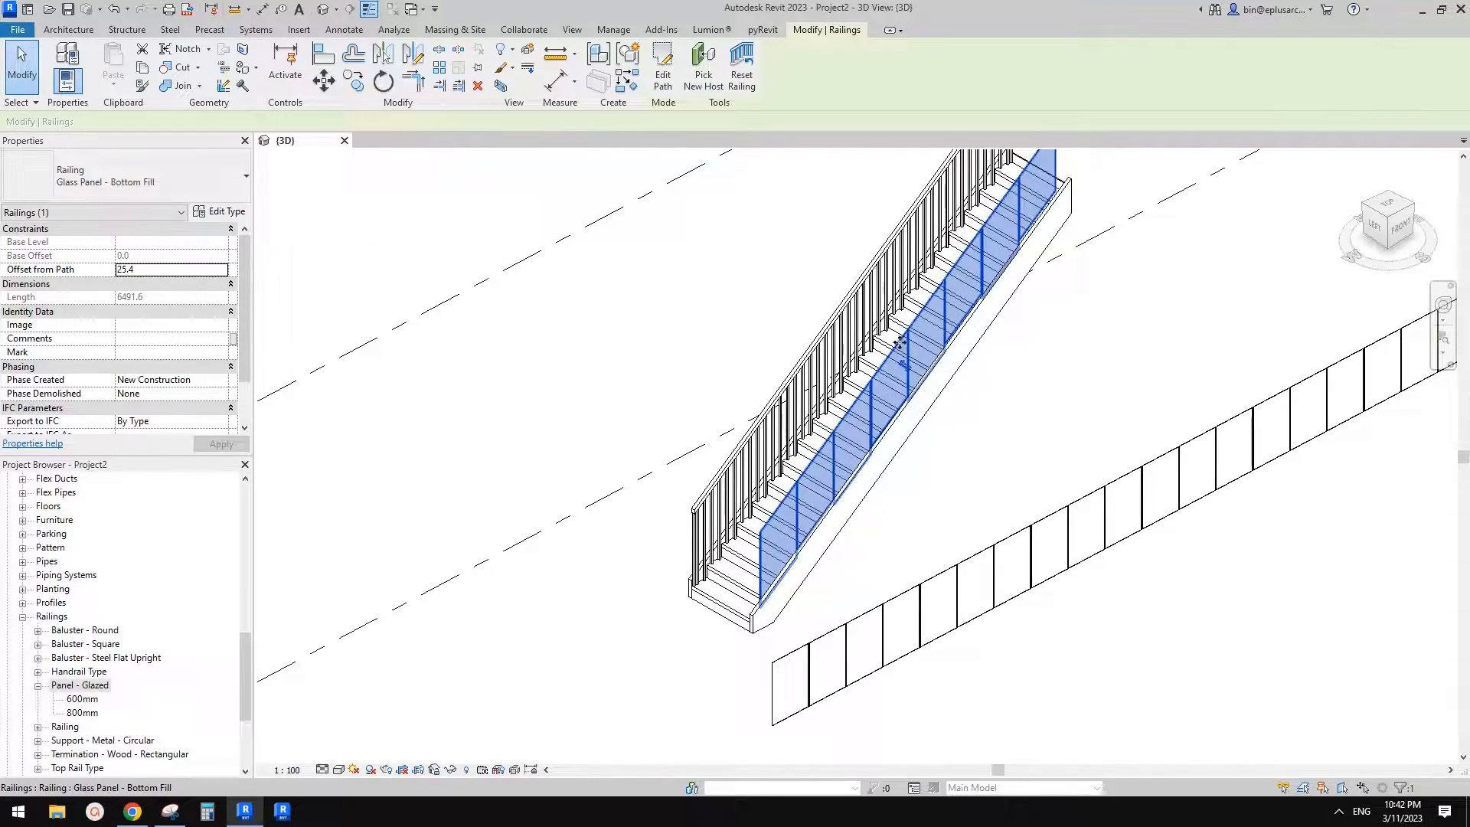
{"action": "scroll", "coordinate": [891, 421], "scroll_direction": "up", "scroll_amount": 2}
{"action": "middle_click_drag", "start_coordinate": [912, 422], "coordinate": [890, 428]}
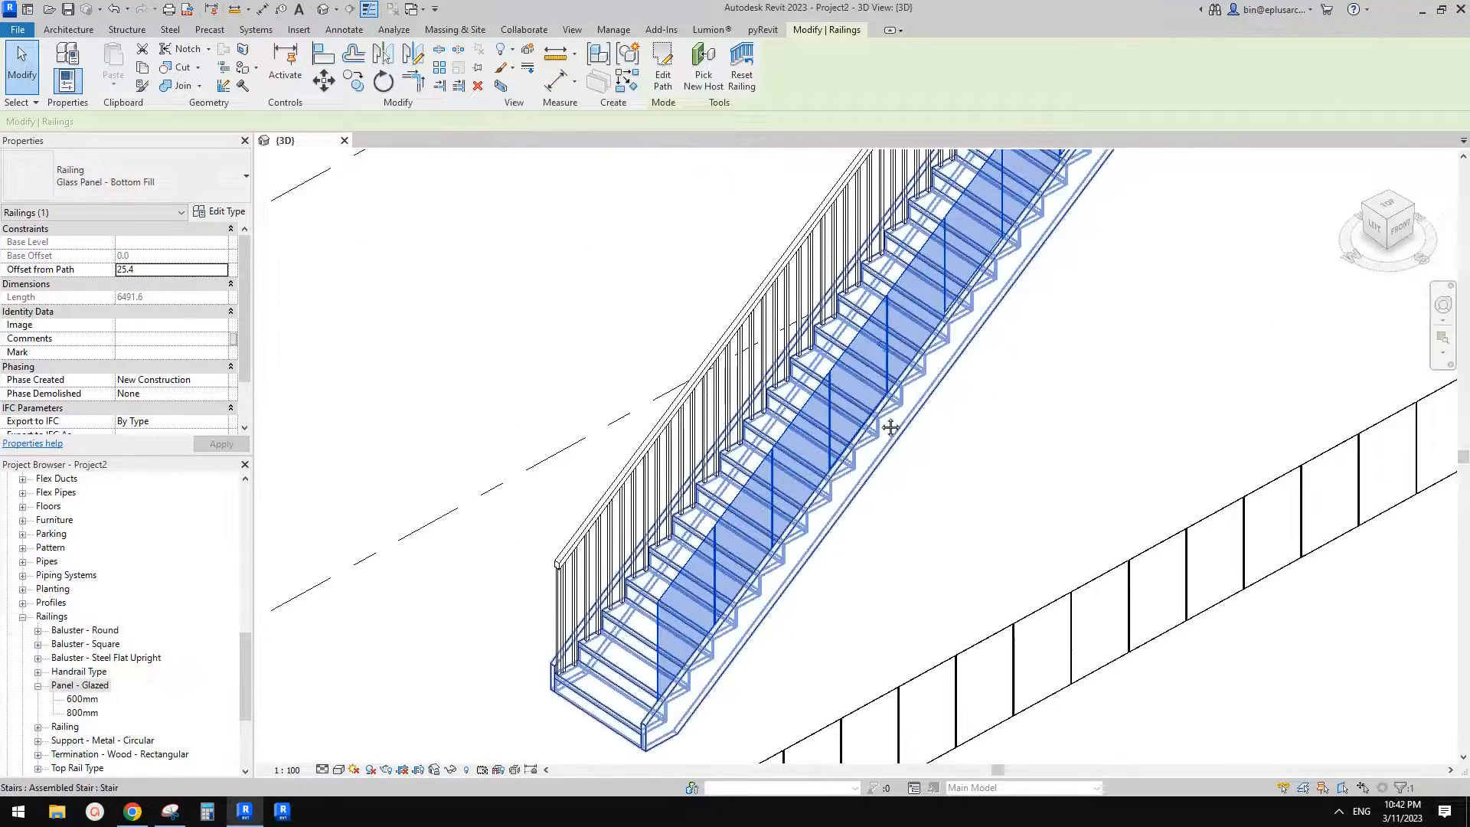
{"action": "key", "text": "i"}
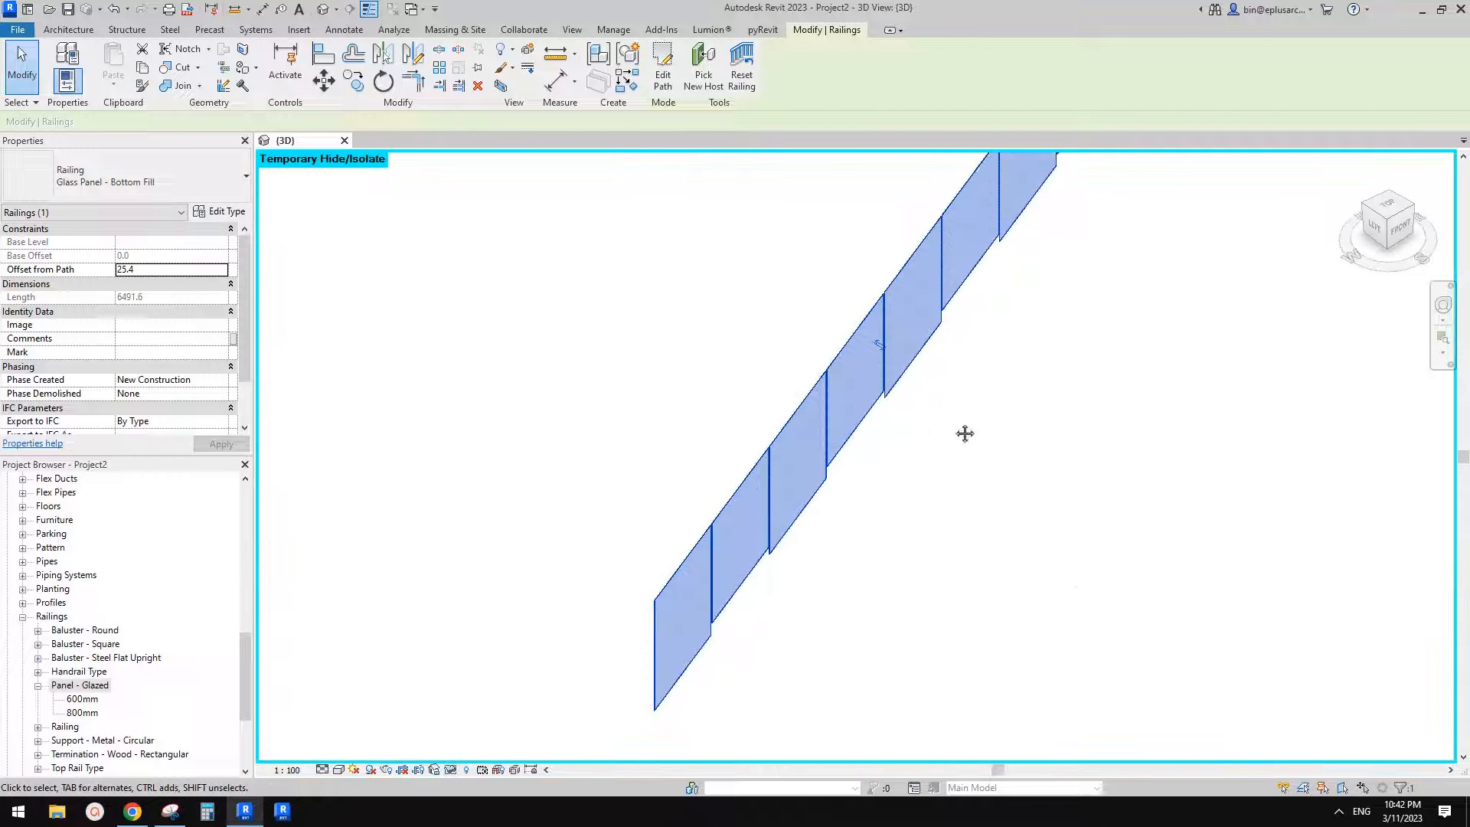
Step: Examine the stepped bottom edges and joints of the isolated stair panels, and reset the temporary isolation
{"action": "middle_click_drag", "start_coordinate": [961, 417], "coordinate": [810, 448], "text": "shift"}
{"action": "middle_click_drag", "start_coordinate": [668, 546], "coordinate": [841, 365], "text": "shift"}
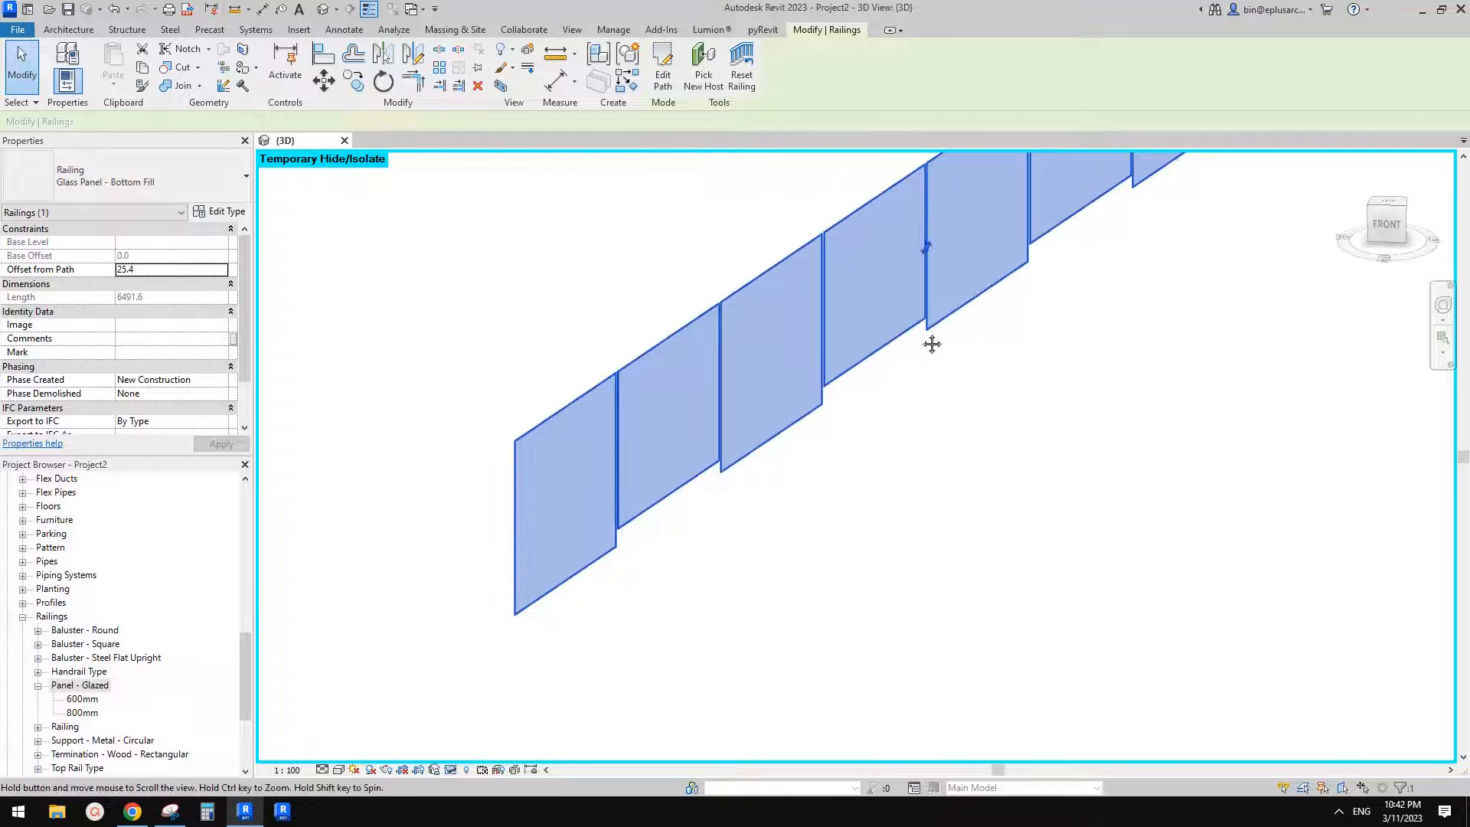
{"action": "middle_click_drag", "start_coordinate": [931, 342], "coordinate": [852, 399]}
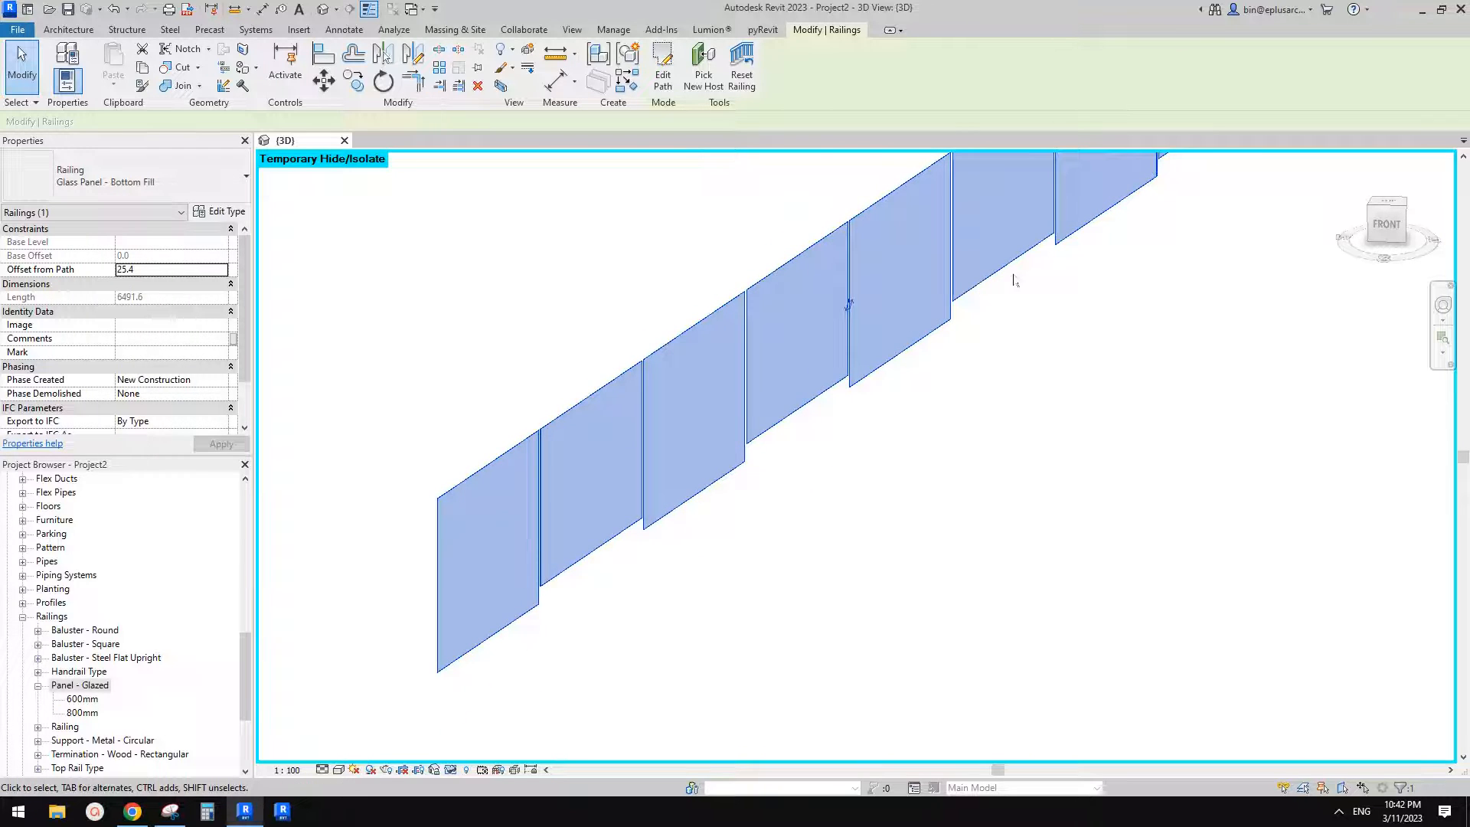
{"action": "scroll", "coordinate": [955, 330], "scroll_direction": "down", "scroll_amount": 1}
{"action": "middle_click_drag", "start_coordinate": [954, 331], "coordinate": [919, 378], "text": "shift"}
{"action": "left_click", "coordinate": [944, 339]}
{"action": "left_click", "coordinate": [912, 324]}
{"action": "left_click", "coordinate": [922, 357]}
{"action": "key", "text": "h"}
{"action": "key", "text": "r"}
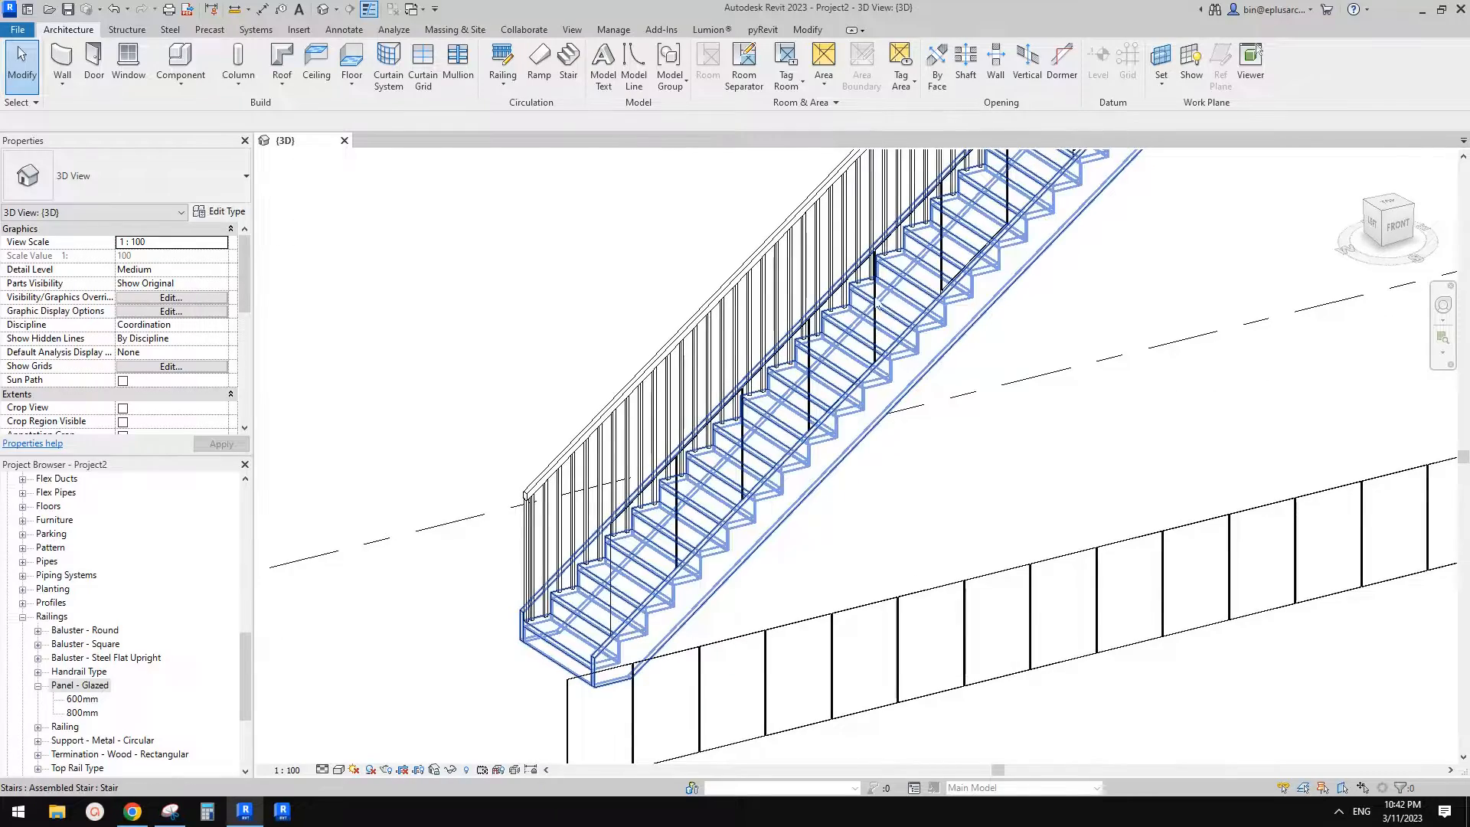
Step: Examine from the front and back of the stair how the glass panels' bottom edges meet the treads and stringer
{"action": "middle_click_drag", "start_coordinate": [874, 310], "coordinate": [899, 372], "text": "shift"}
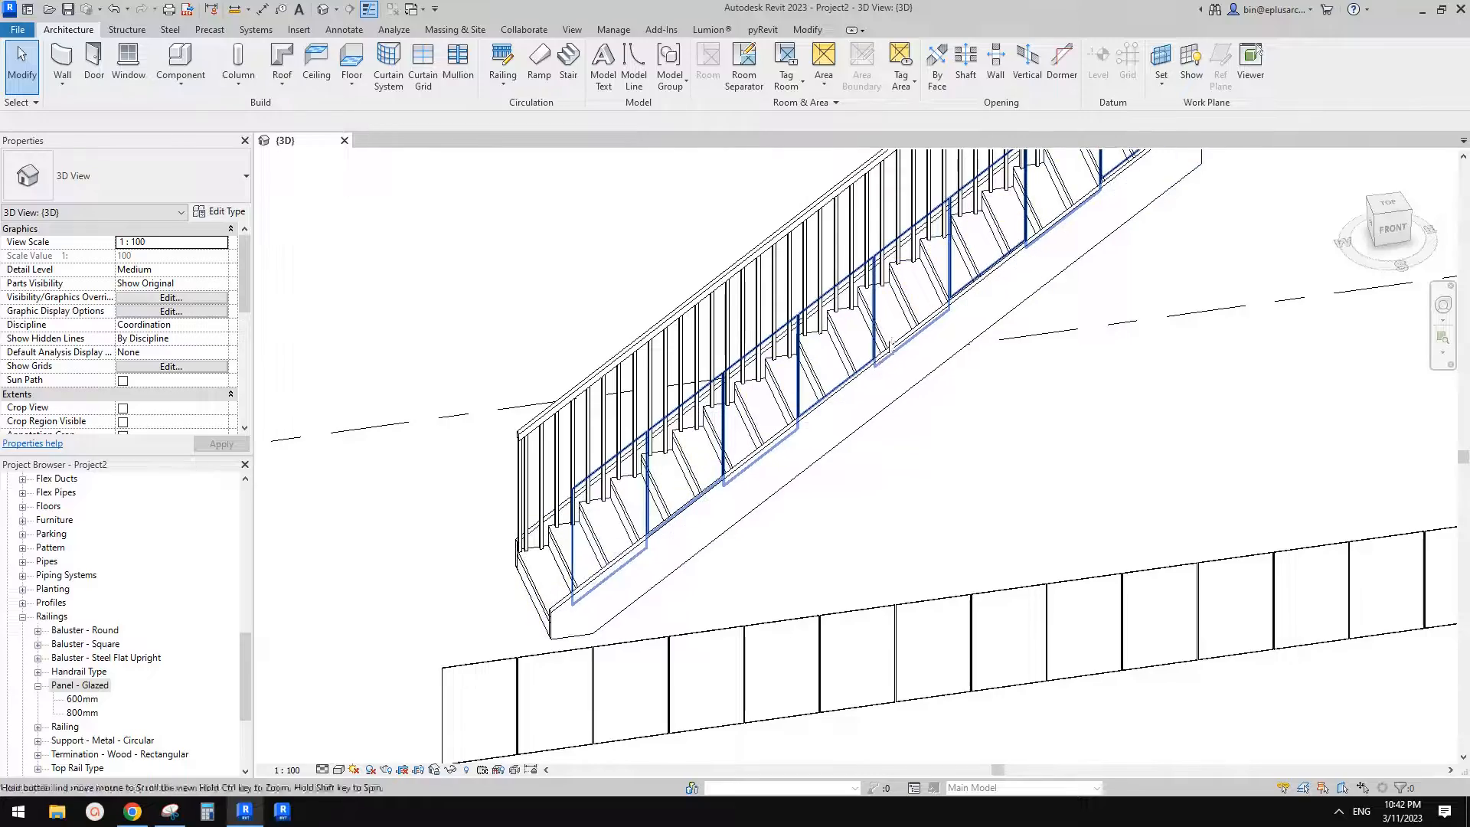
{"action": "middle_click_drag", "start_coordinate": [896, 375], "coordinate": [1055, 517], "text": "shift"}
{"action": "scroll", "coordinate": [1022, 524], "scroll_direction": "up", "scroll_amount": 3}
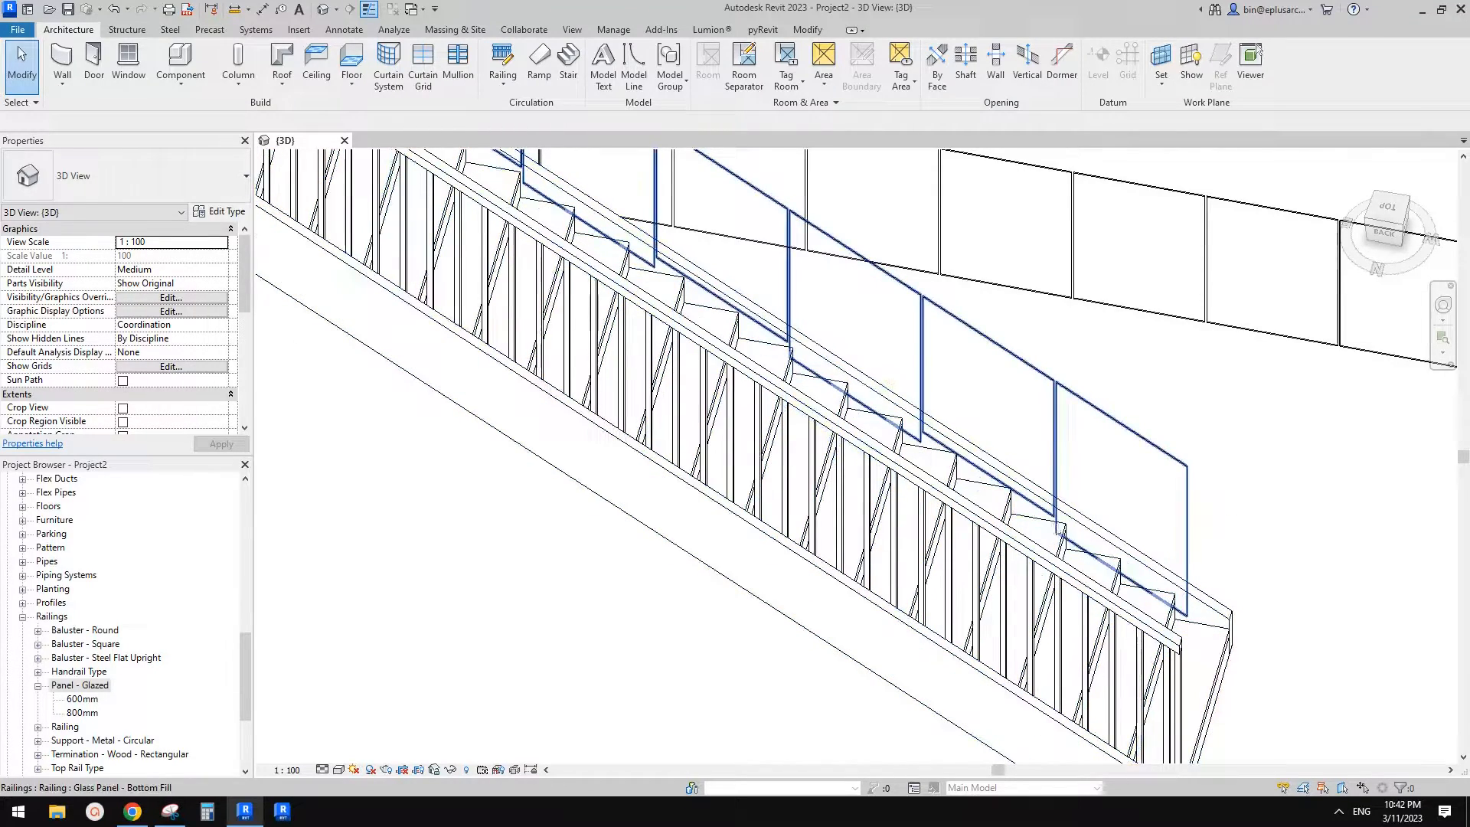
{"action": "scroll", "coordinate": [1051, 540], "scroll_direction": "up", "scroll_amount": 1}
{"action": "scroll", "coordinate": [1050, 528], "scroll_direction": "down", "scroll_amount": 2}
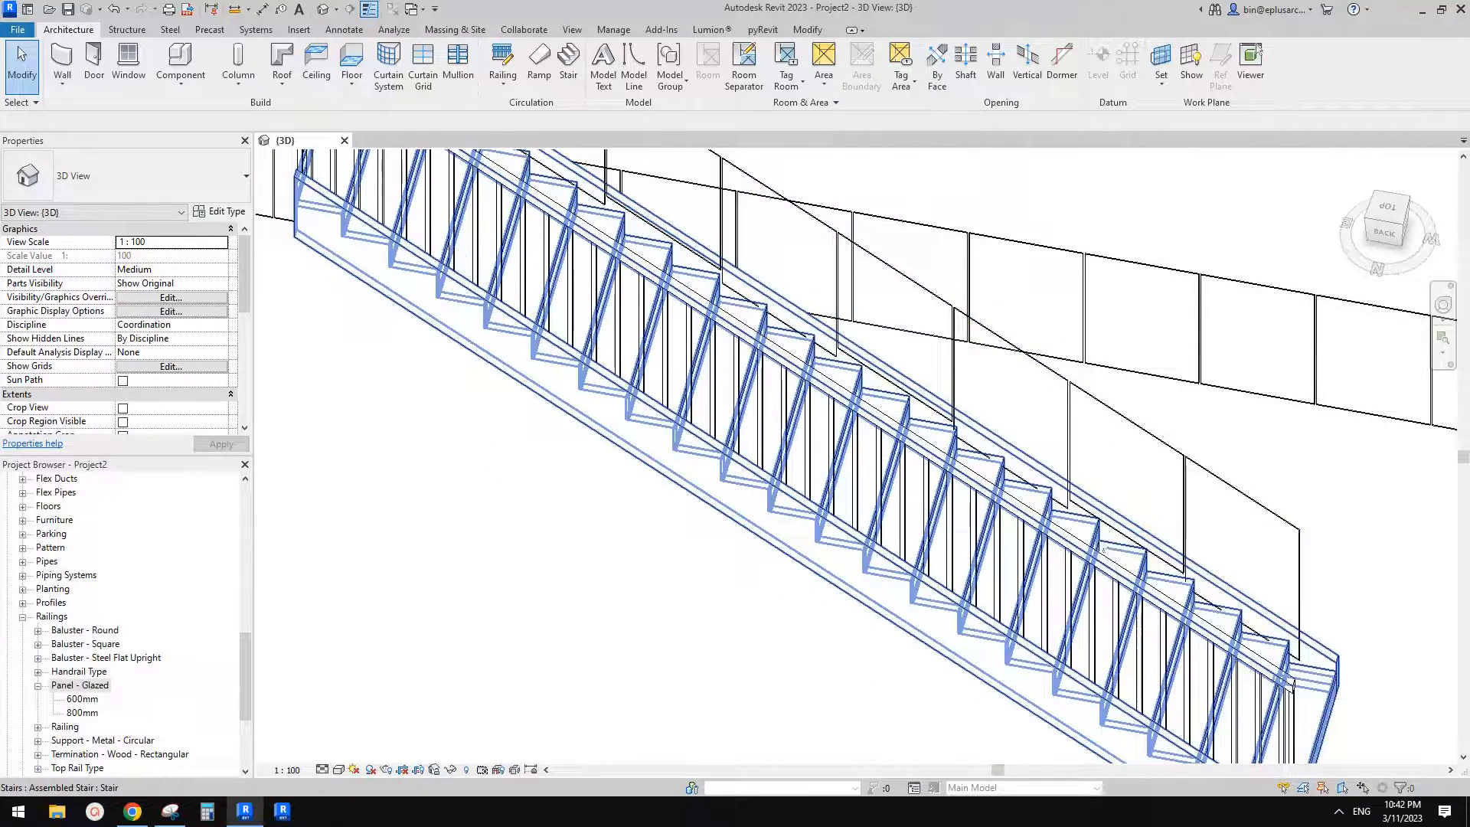
{"action": "scroll", "coordinate": [1103, 550], "scroll_direction": "down", "scroll_amount": 1}
{"action": "middle_click_drag", "start_coordinate": [1031, 513], "coordinate": [1088, 565]}
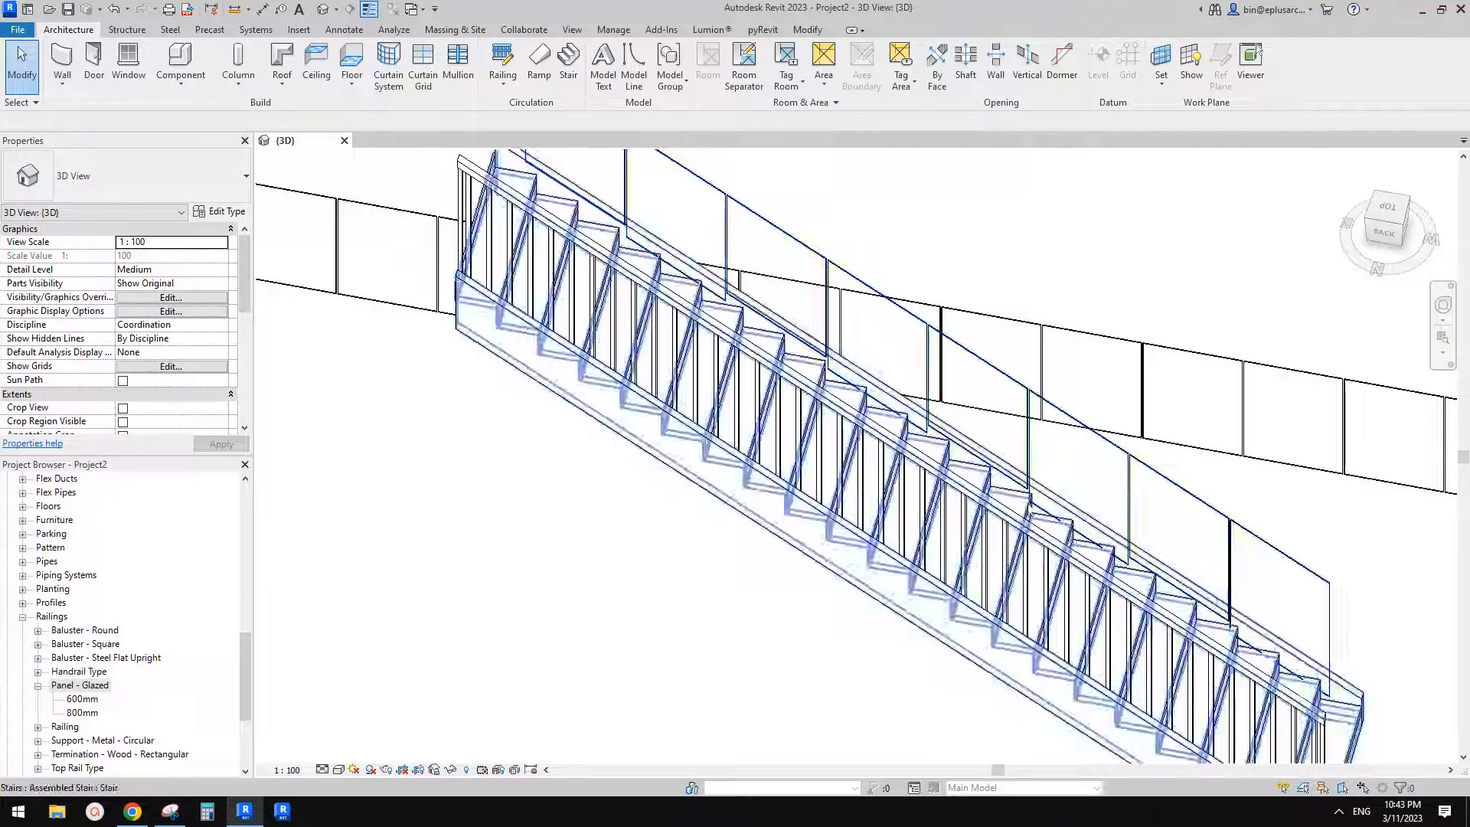
{"action": "middle_click_drag", "start_coordinate": [1061, 530], "coordinate": [1045, 505]}
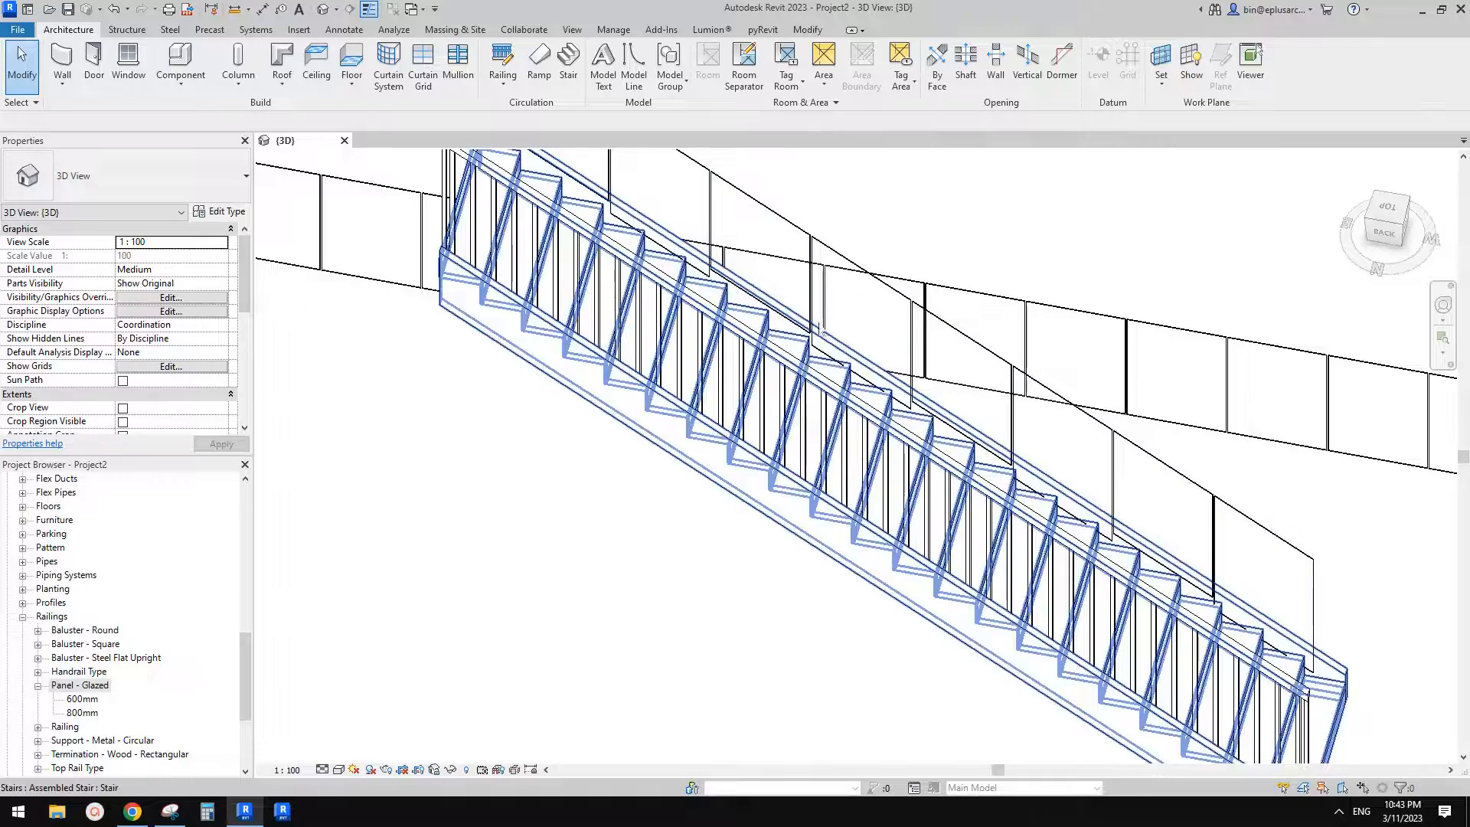
{"action": "scroll", "coordinate": [702, 293], "scroll_direction": "up", "scroll_amount": 1}
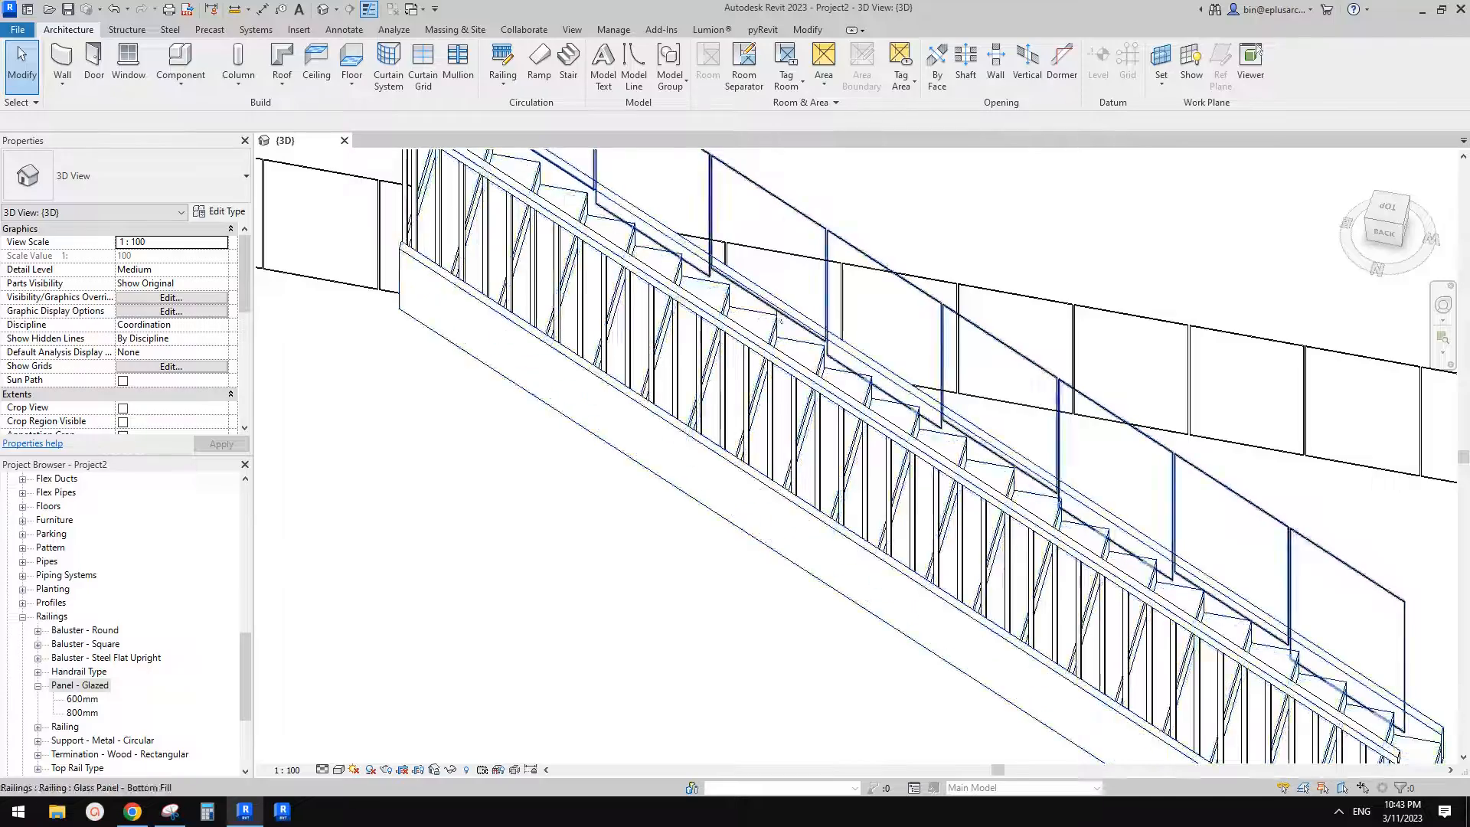
{"action": "scroll", "coordinate": [836, 371], "scroll_direction": "down", "scroll_amount": 1}
{"action": "scroll", "coordinate": [836, 371], "scroll_direction": "down", "scroll_amount": 1}
{"action": "middle_click_drag", "start_coordinate": [869, 403], "coordinate": [919, 473], "text": "shift"}
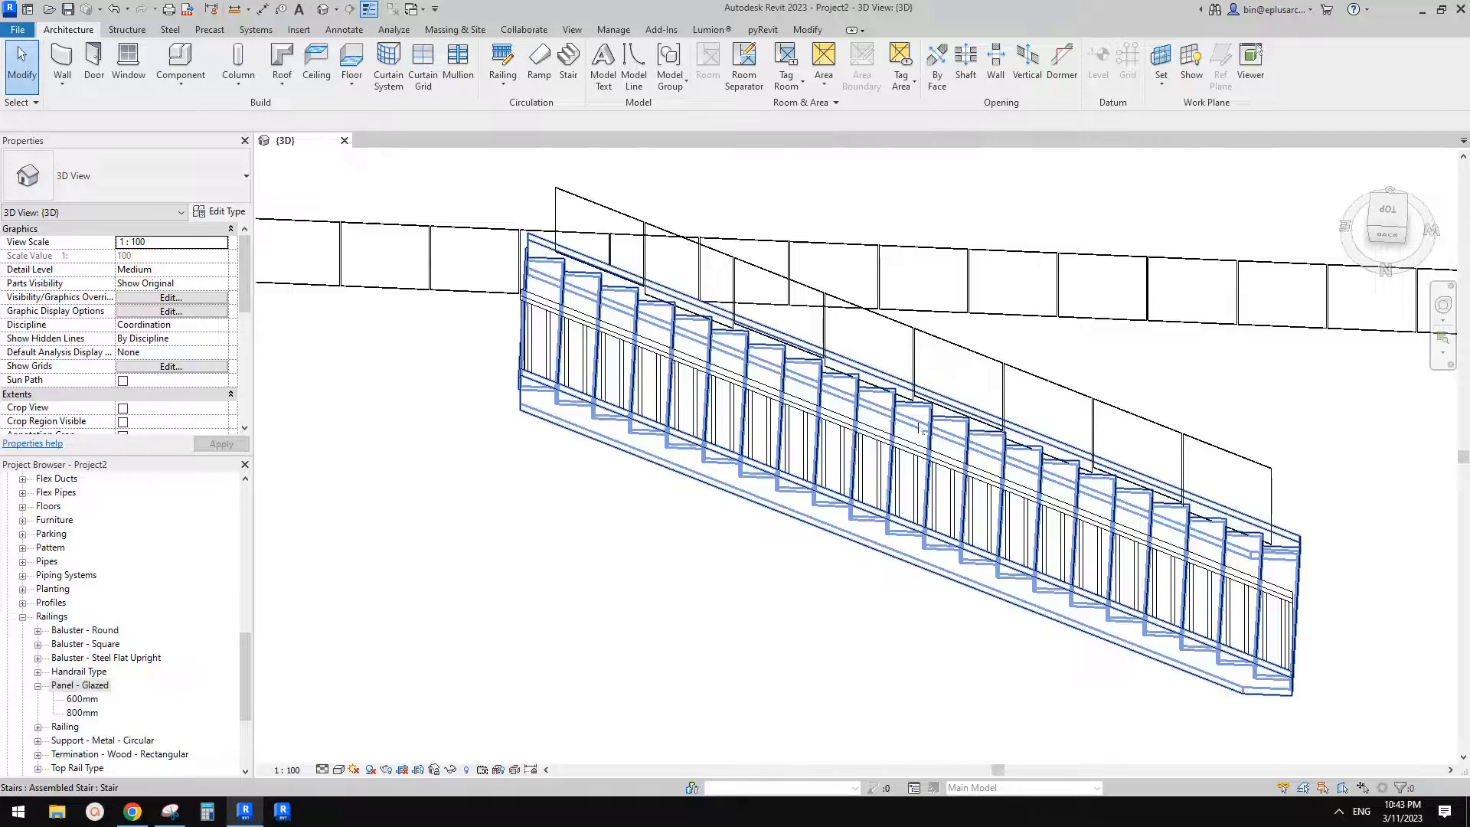
{"action": "middle_click_drag", "start_coordinate": [919, 429], "coordinate": [877, 394], "text": "shift"}
Step: Select the glass railing and the stair in turn, and compare the panel widths with the treads
{"action": "left_click", "coordinate": [872, 391]}
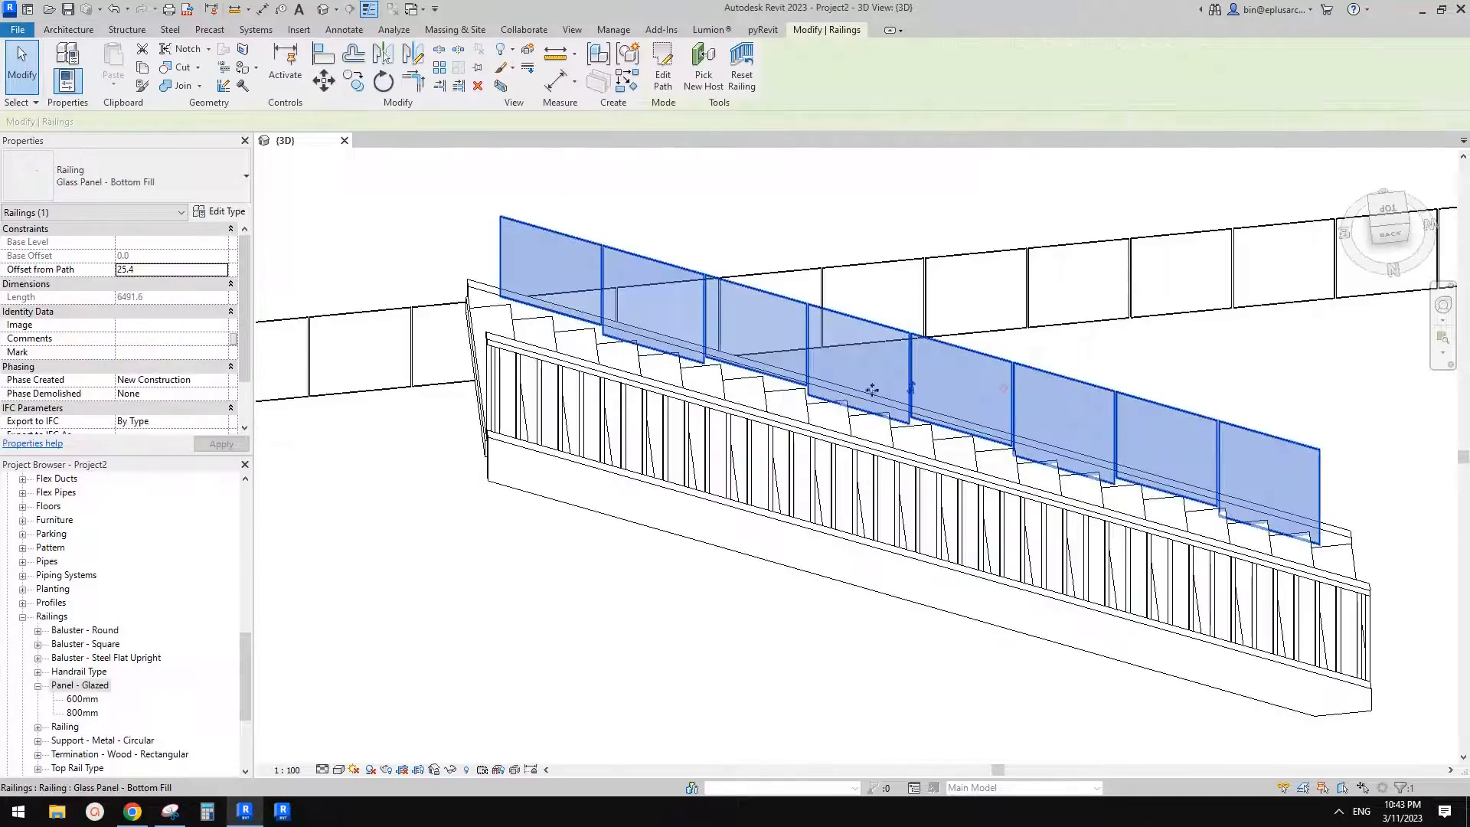
{"action": "middle_click_drag", "start_coordinate": [999, 386], "coordinate": [986, 509], "text": "shift"}
{"action": "scroll", "coordinate": [973, 487], "scroll_direction": "down", "scroll_amount": 2}
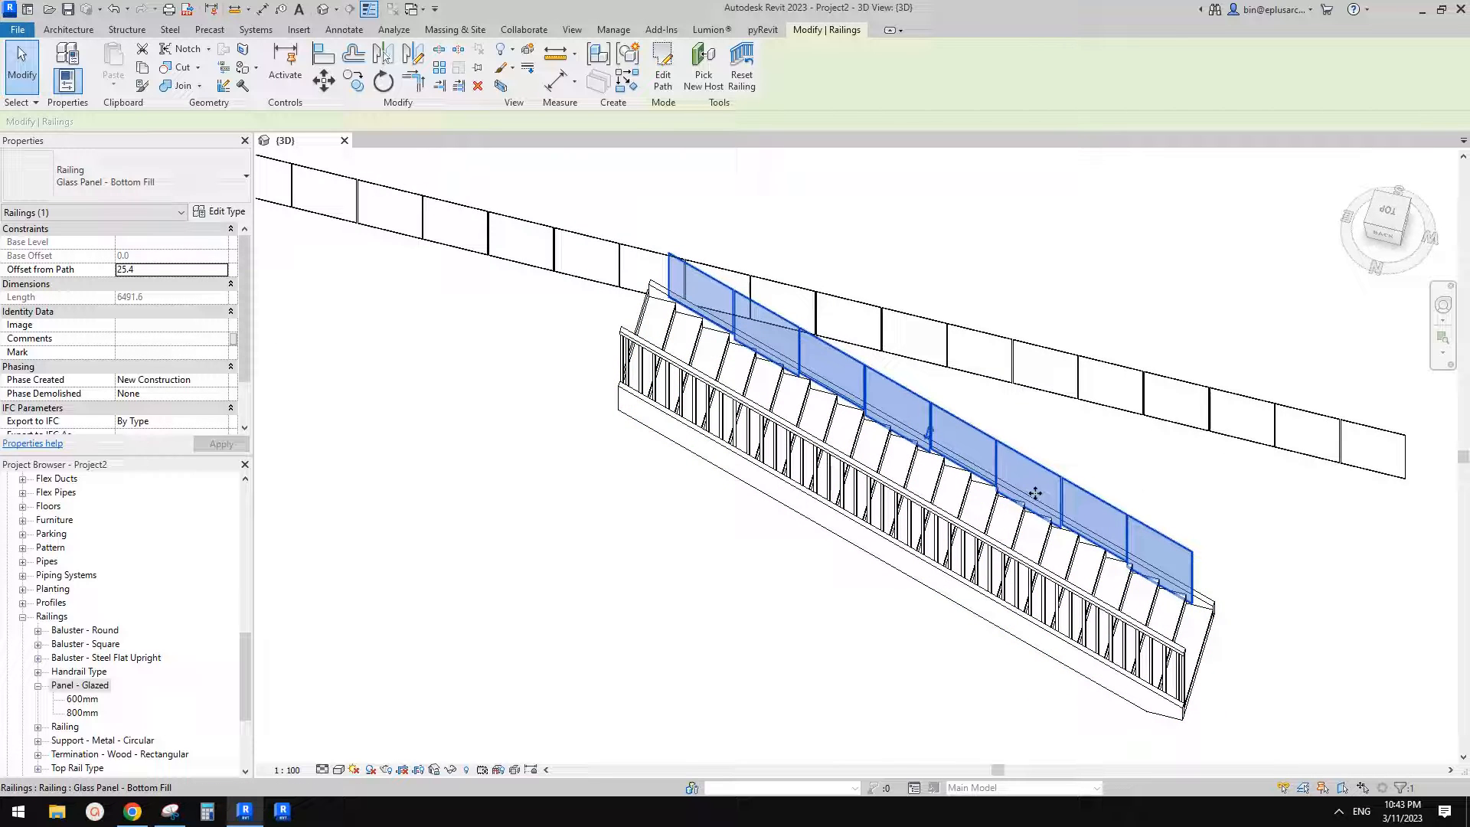
{"action": "left_click", "coordinate": [970, 499]}
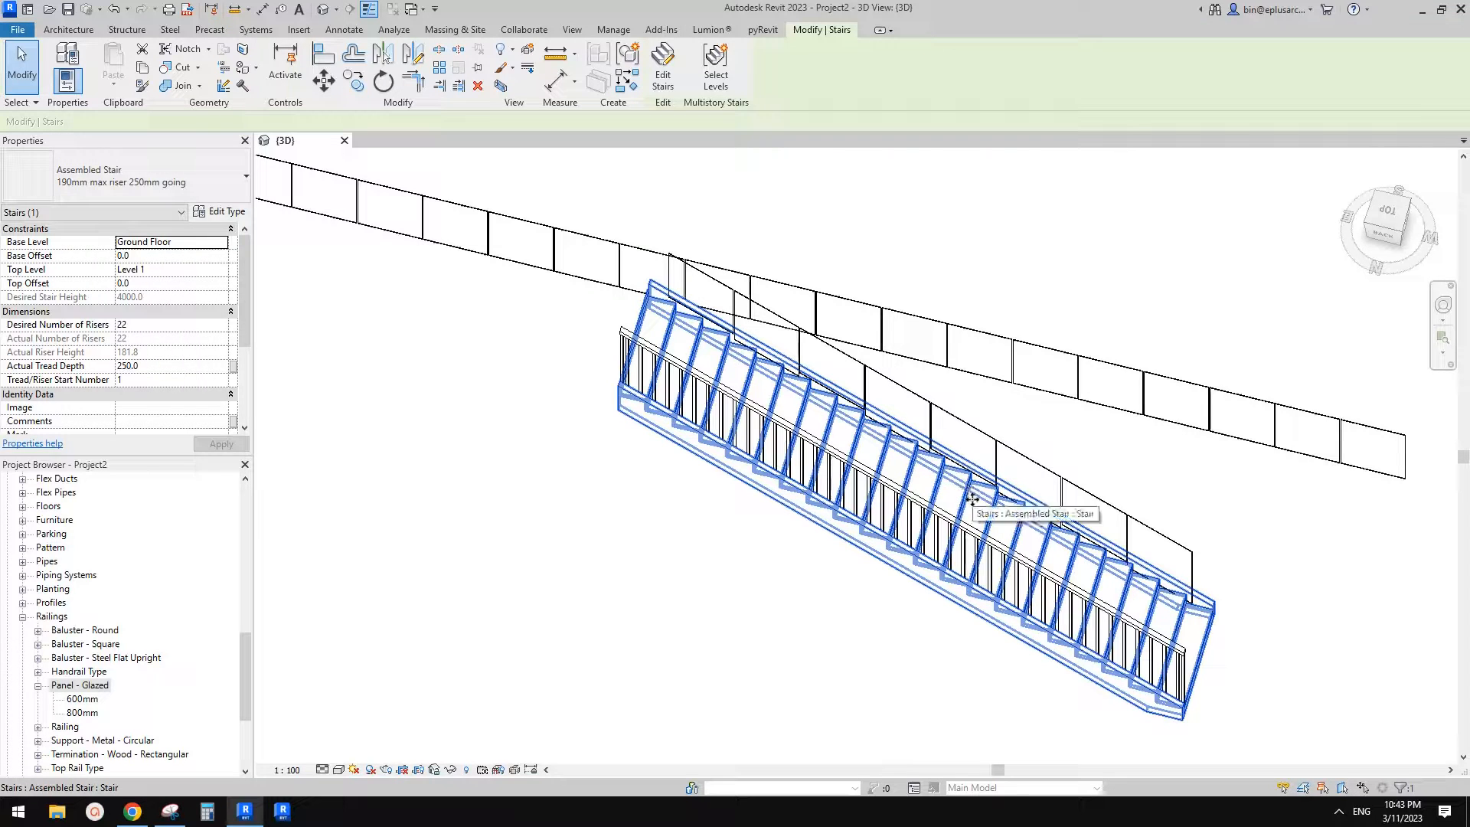
{"action": "scroll", "coordinate": [1019, 526], "scroll_direction": "down", "scroll_amount": 1}
{"action": "middle_click_drag", "start_coordinate": [1019, 526], "coordinate": [1031, 542], "text": "shift"}
{"action": "middle_click_drag", "start_coordinate": [946, 398], "coordinate": [982, 409]}
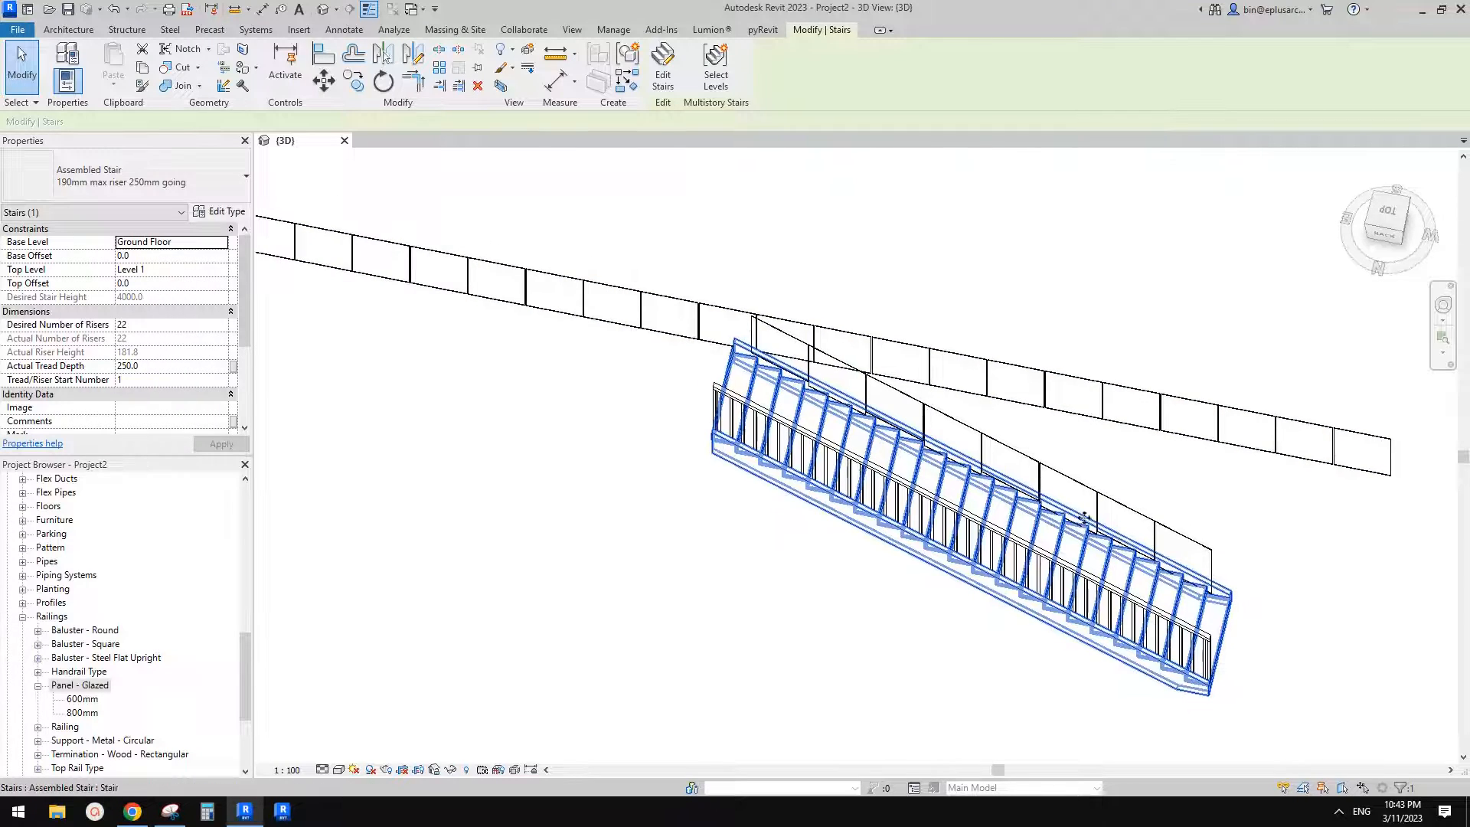
{"action": "scroll", "coordinate": [1078, 541], "scroll_direction": "up", "scroll_amount": 2}
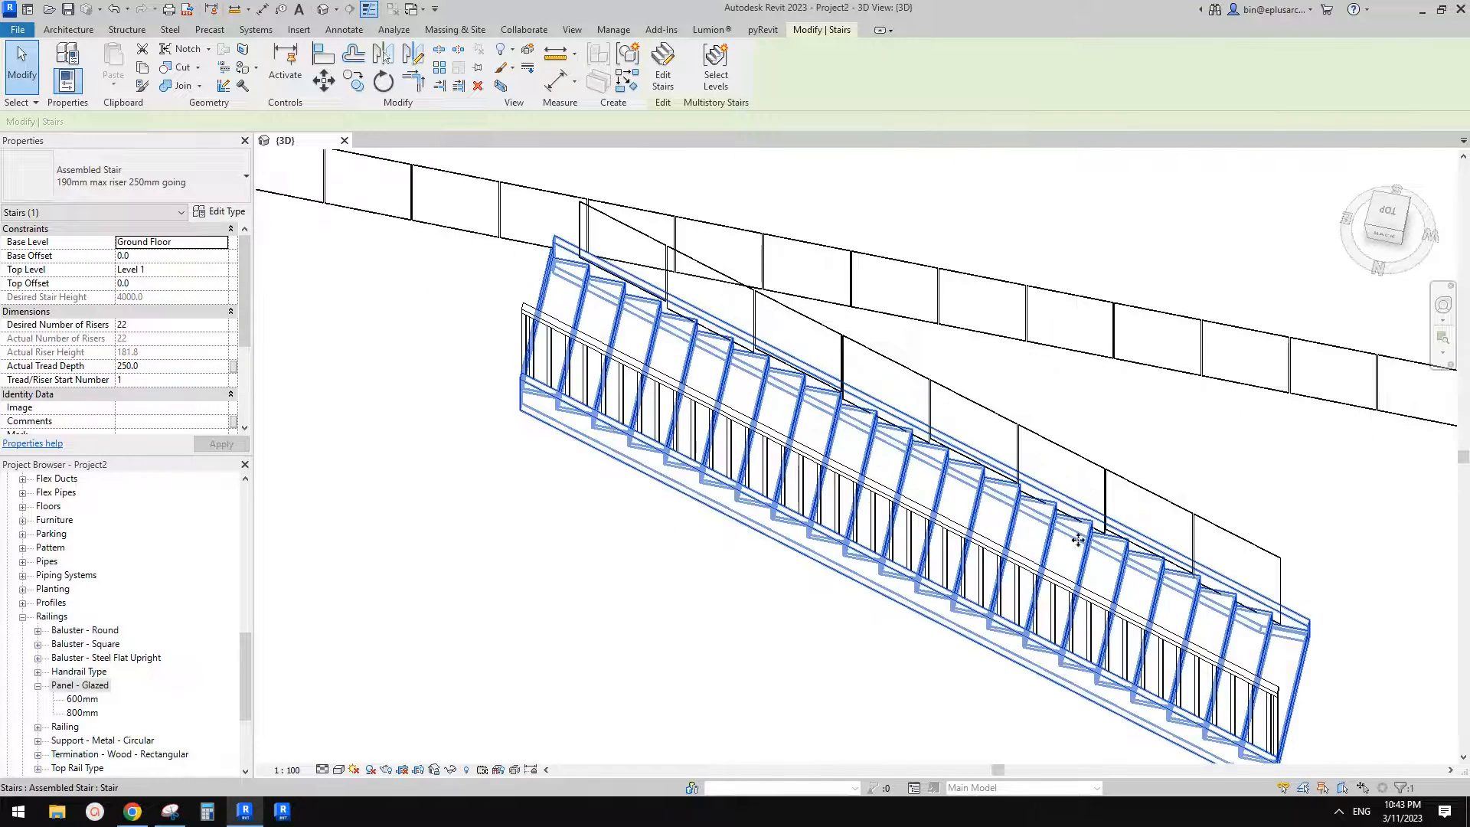
{"action": "scroll", "coordinate": [1024, 520], "scroll_direction": "up", "scroll_amount": 3}
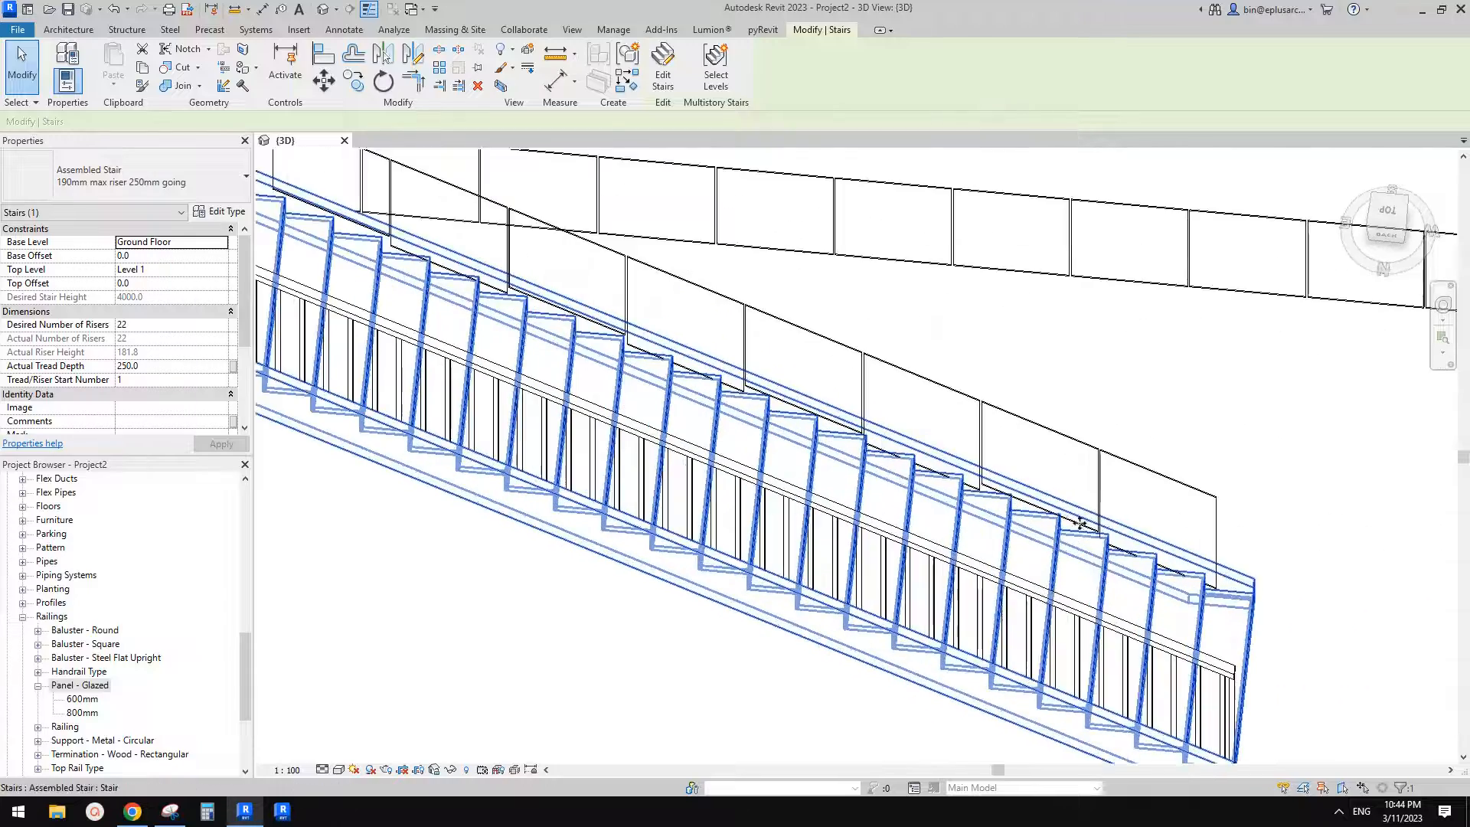
Step: Reselect the stair's glass railing and examine where its panel joints fall relative to the treads
{"action": "left_click", "coordinate": [1093, 453]}
{"action": "scroll", "coordinate": [1090, 452], "scroll_direction": "down", "scroll_amount": 1}
{"action": "middle_click_drag", "start_coordinate": [1071, 490], "coordinate": [1148, 507]}
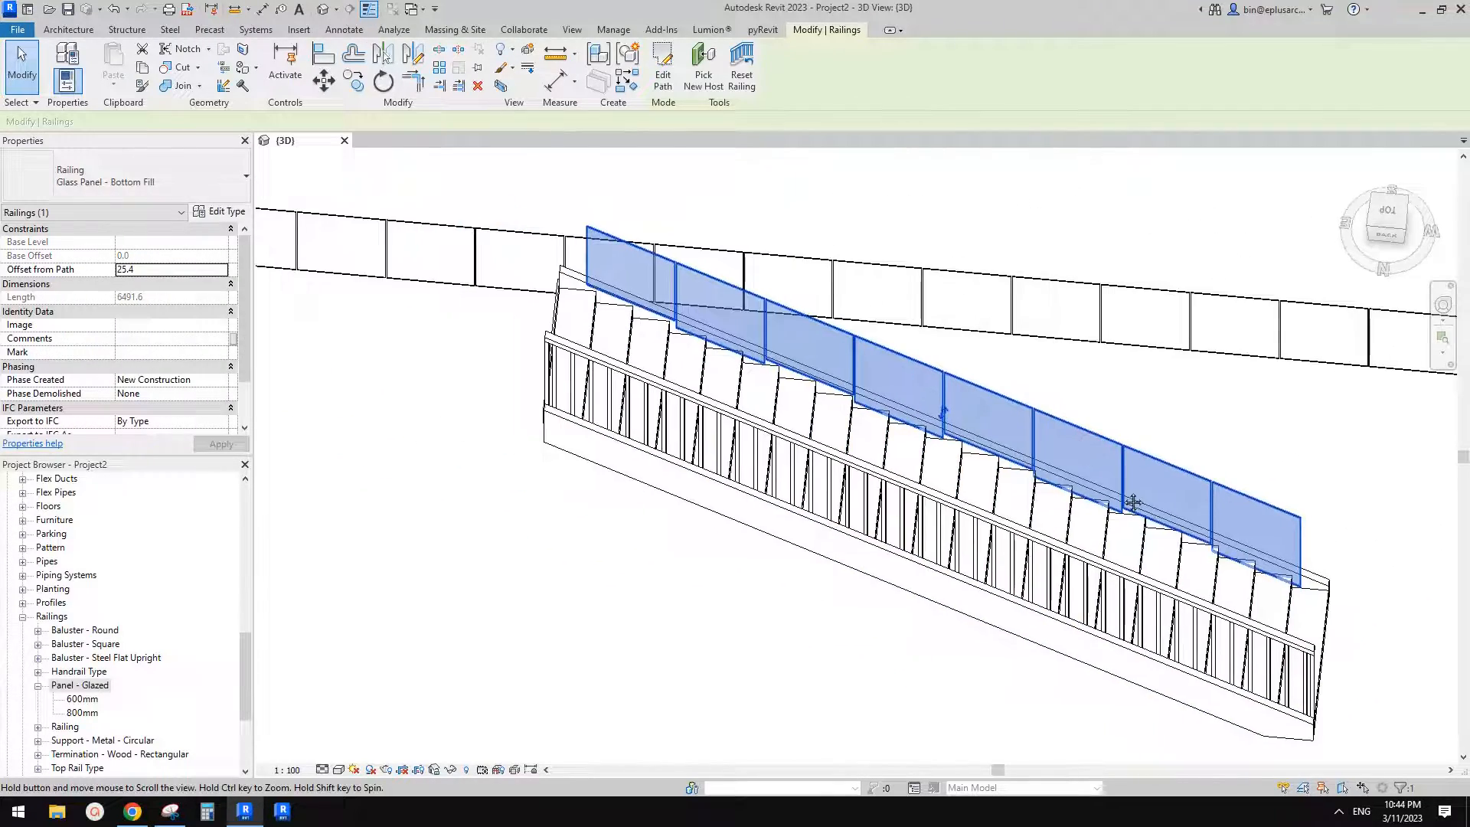
{"action": "left_click", "coordinate": [221, 212]}
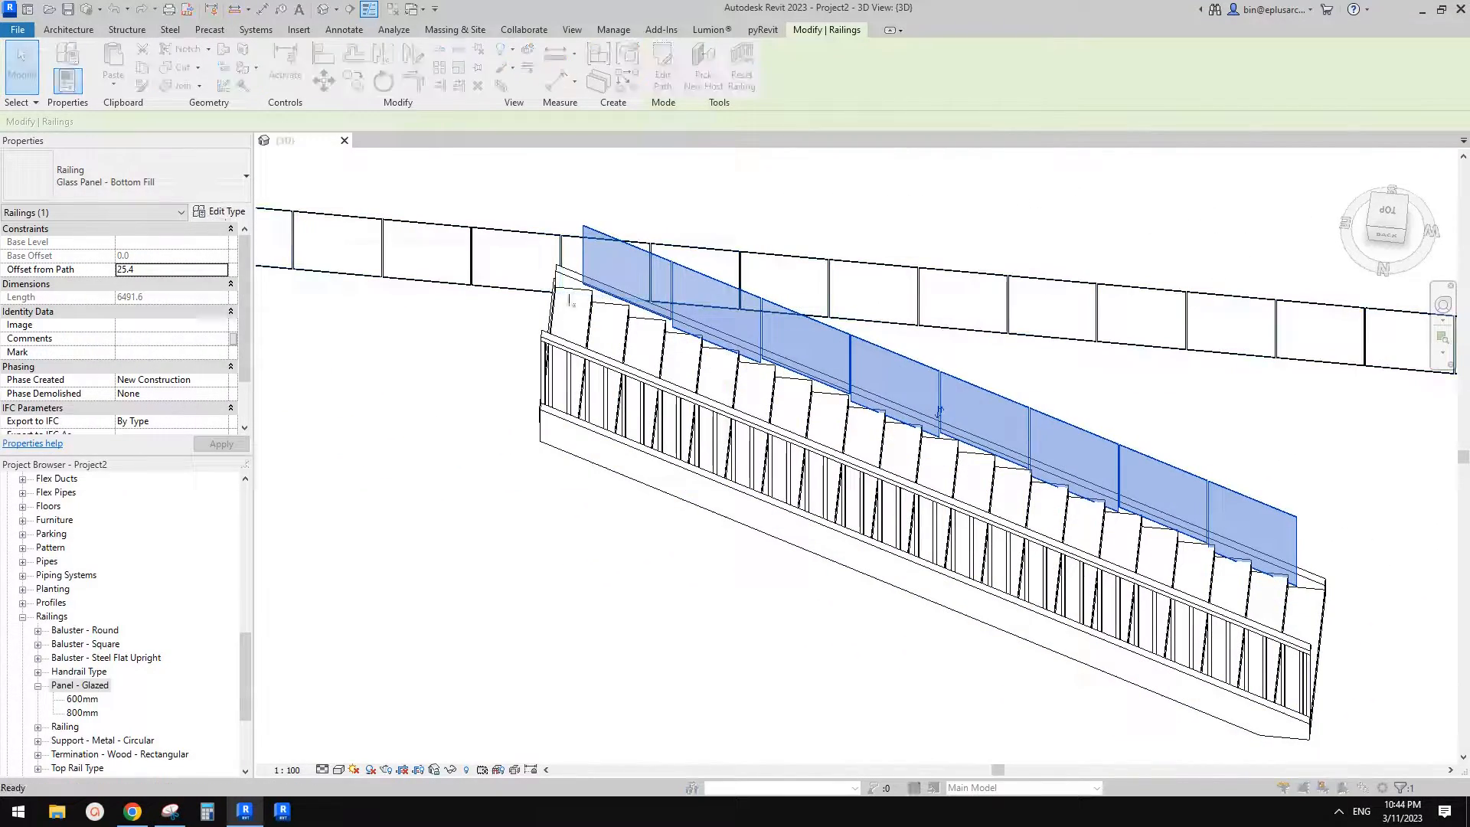
{"action": "key", "text": "Escape"}
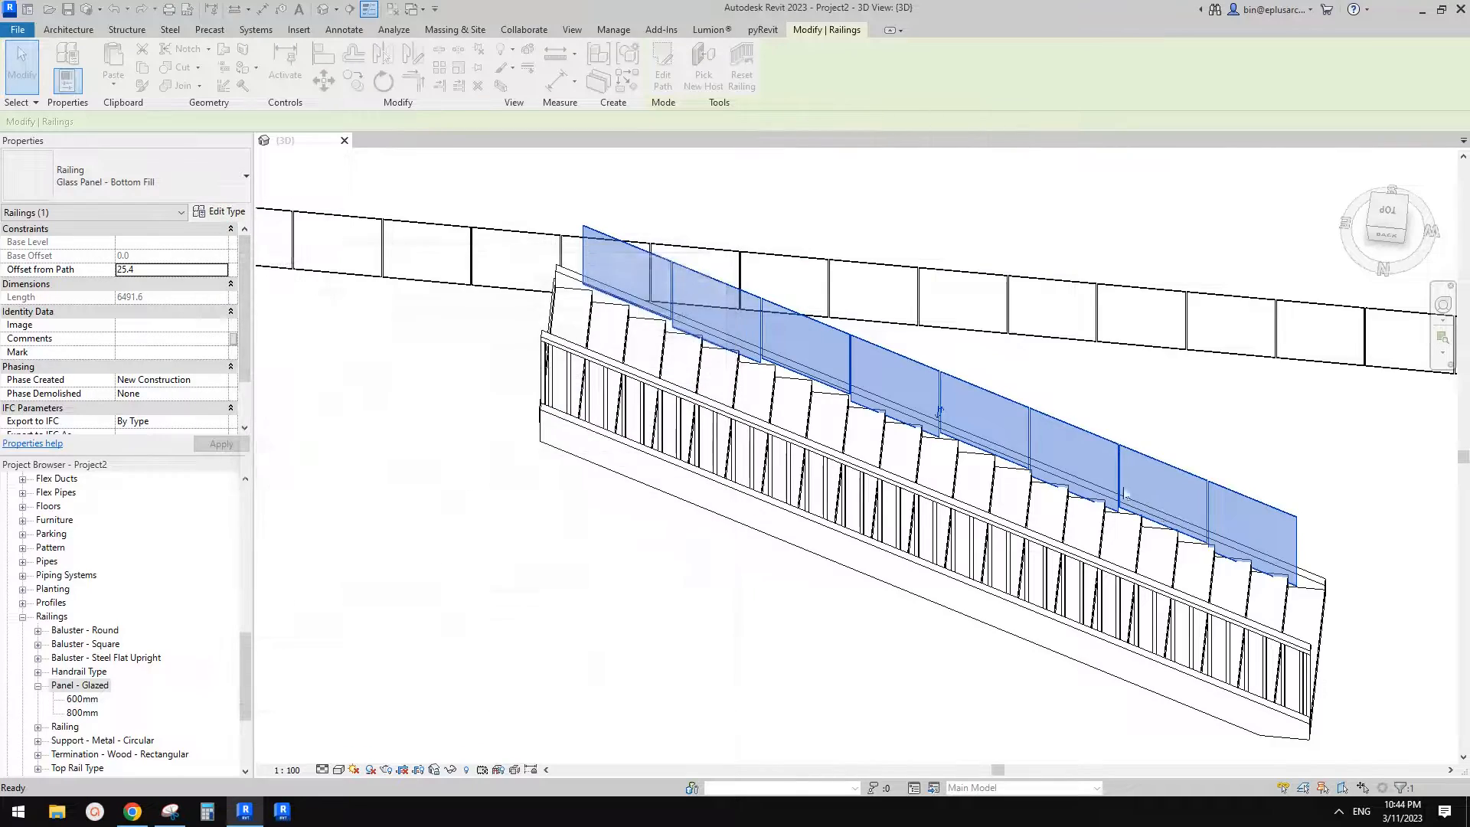
{"action": "scroll", "coordinate": [1088, 476], "scroll_direction": "up", "scroll_amount": 4}
{"action": "middle_click_drag", "start_coordinate": [1087, 476], "coordinate": [1096, 505], "text": "shift"}
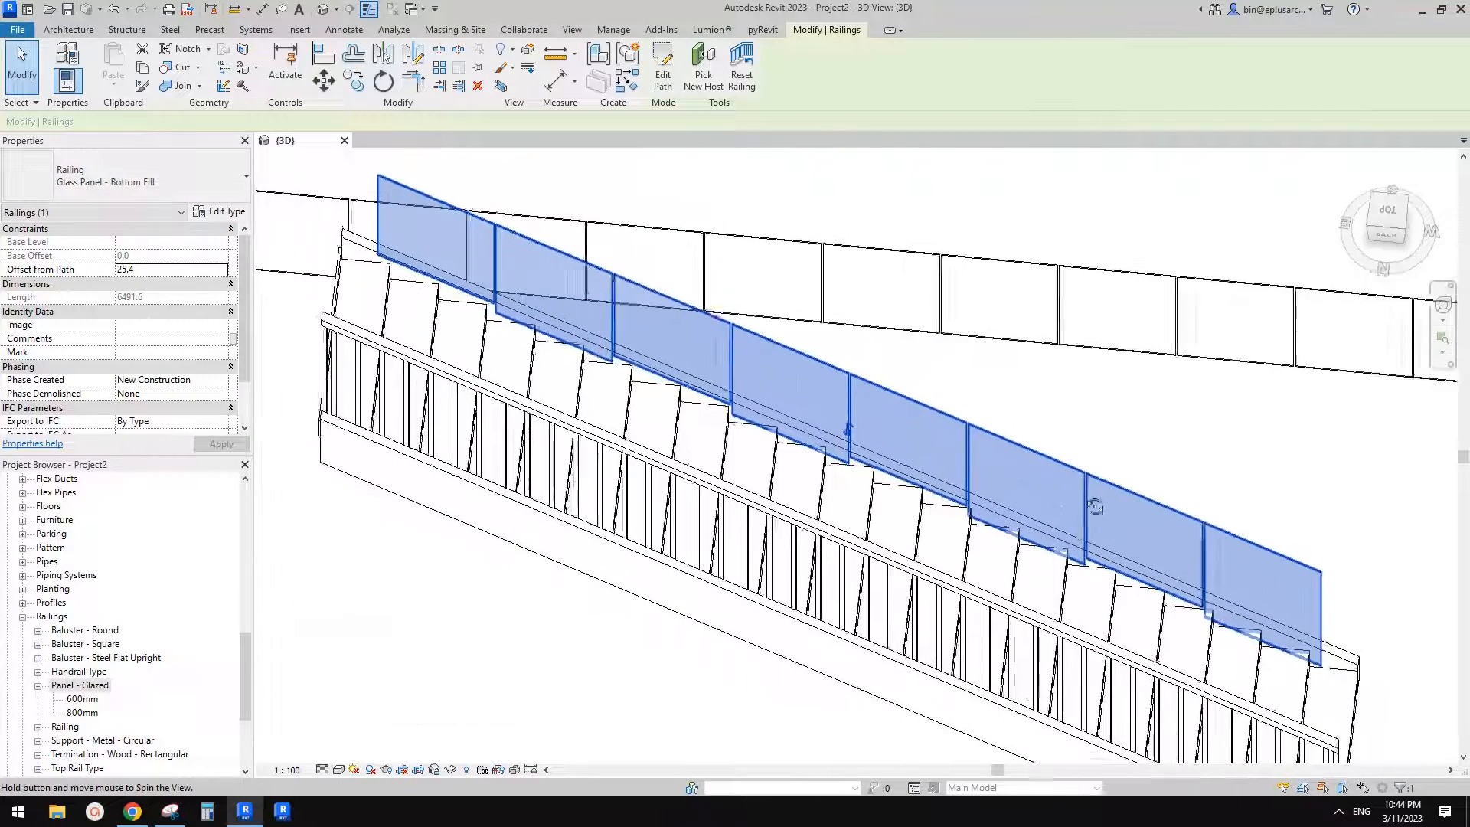
{"action": "middle_click_drag", "start_coordinate": [1118, 582], "coordinate": [1118, 561]}
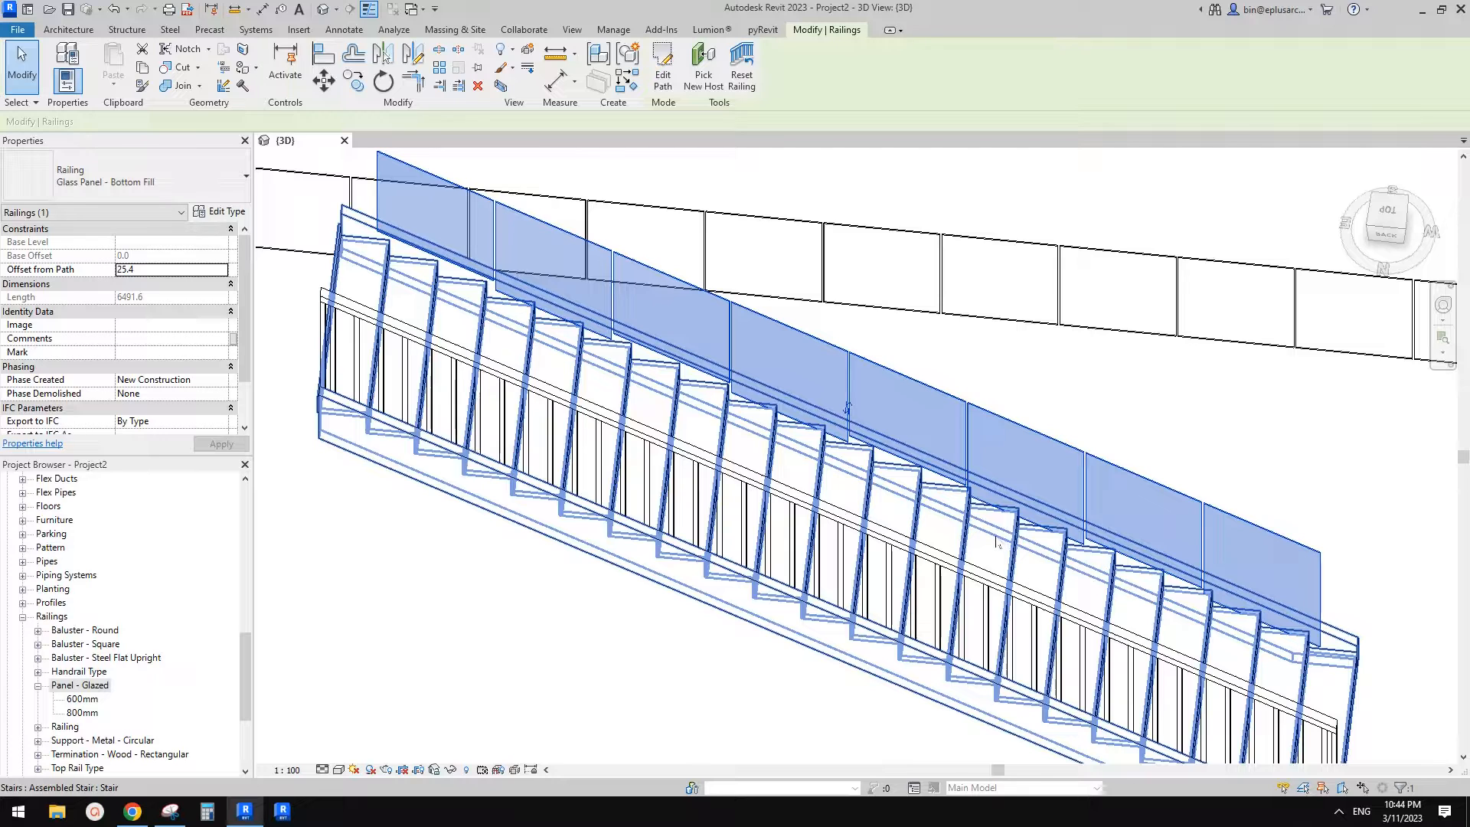
{"action": "middle_click_drag", "start_coordinate": [1044, 546], "coordinate": [1034, 549]}
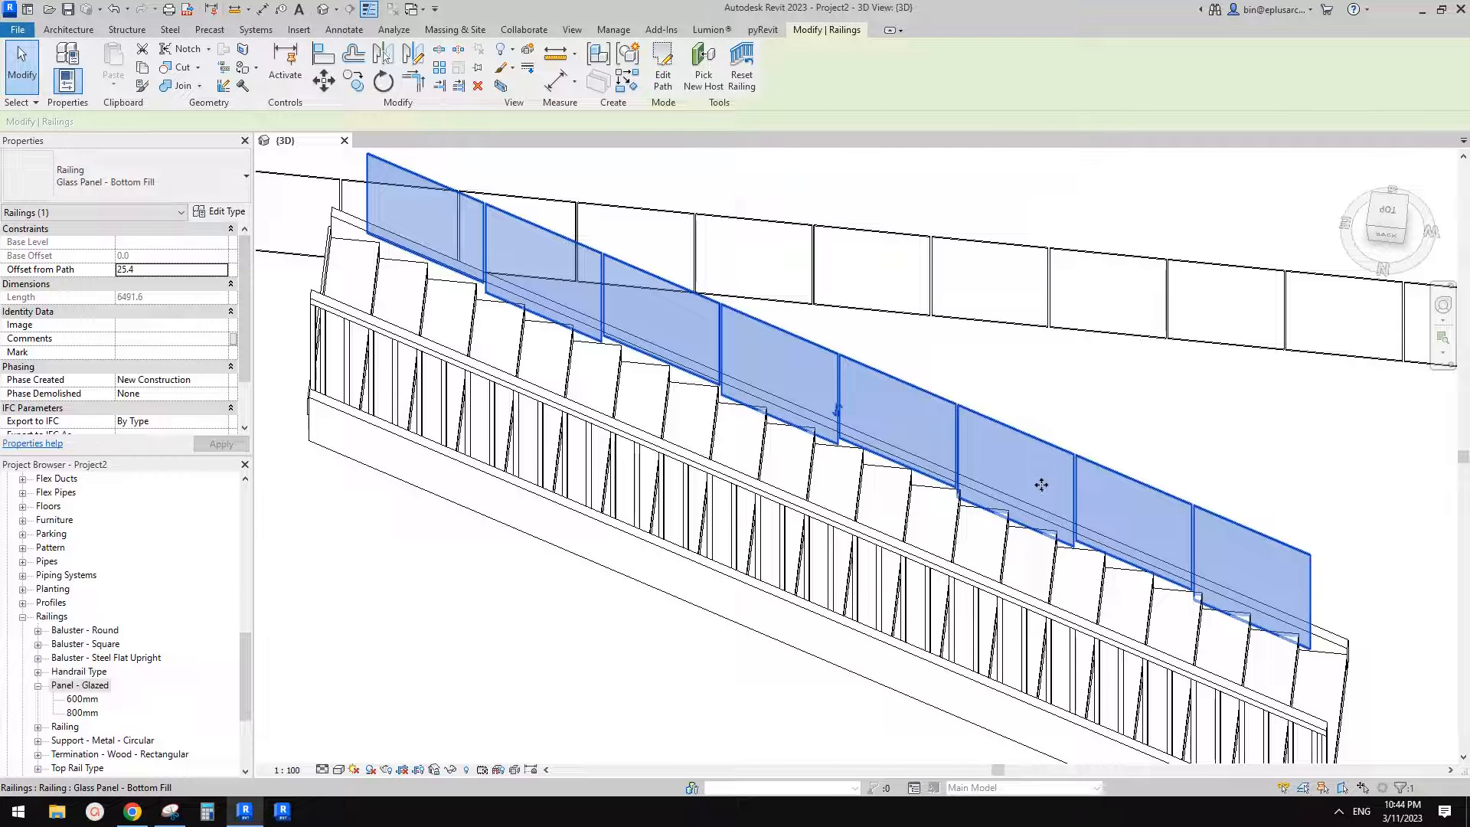
{"action": "scroll", "coordinate": [1043, 485], "scroll_direction": "down", "scroll_amount": 1}
{"action": "middle_click_drag", "start_coordinate": [1047, 499], "coordinate": [1027, 515], "text": "shift"}
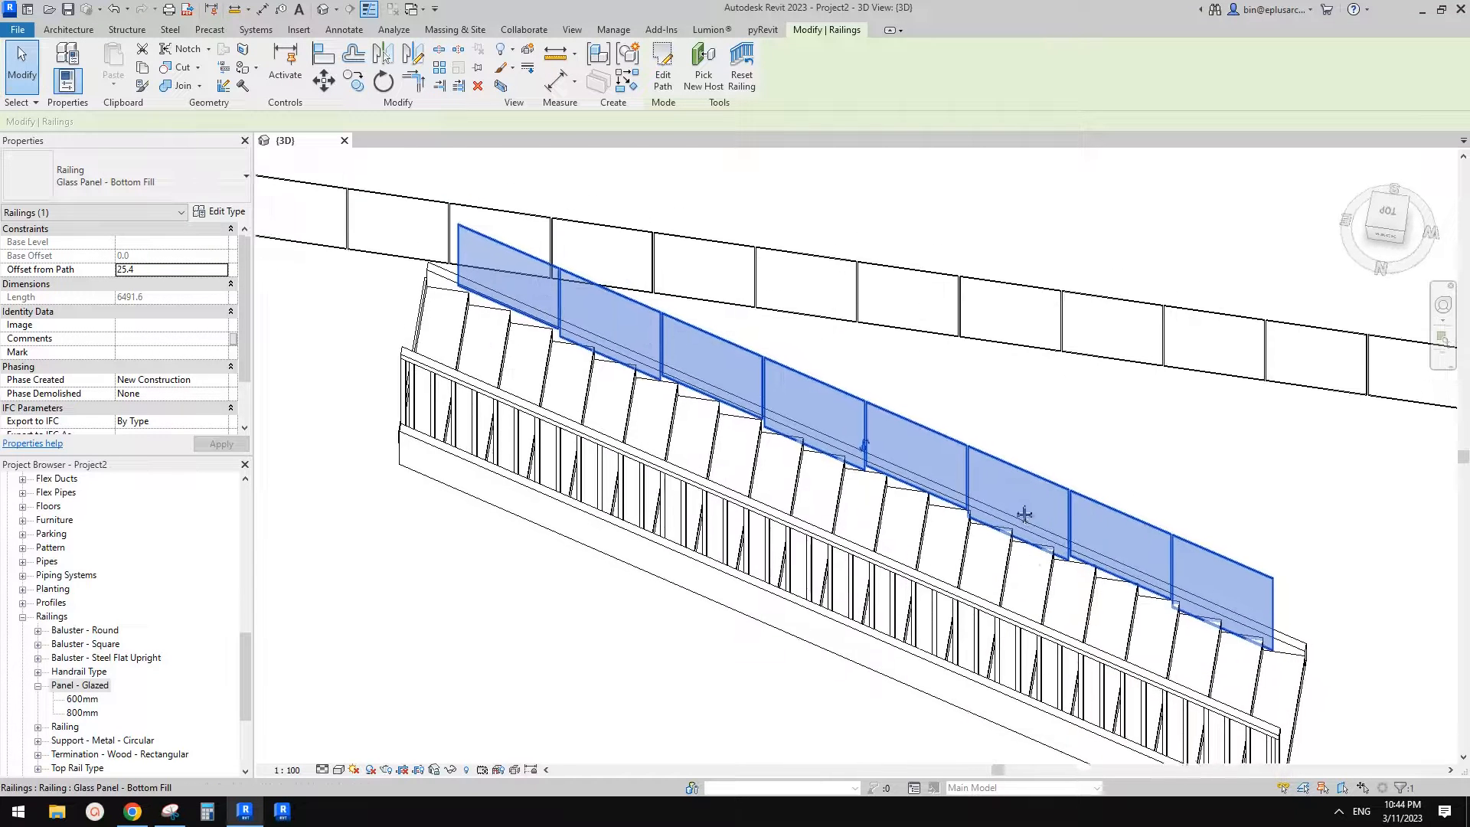
Step: Duplicate the 600mm type of the Panel - Glazed family and name the copy 750MM
{"action": "right_click", "coordinate": [80, 705]}
{"action": "left_click", "coordinate": [151, 492]}
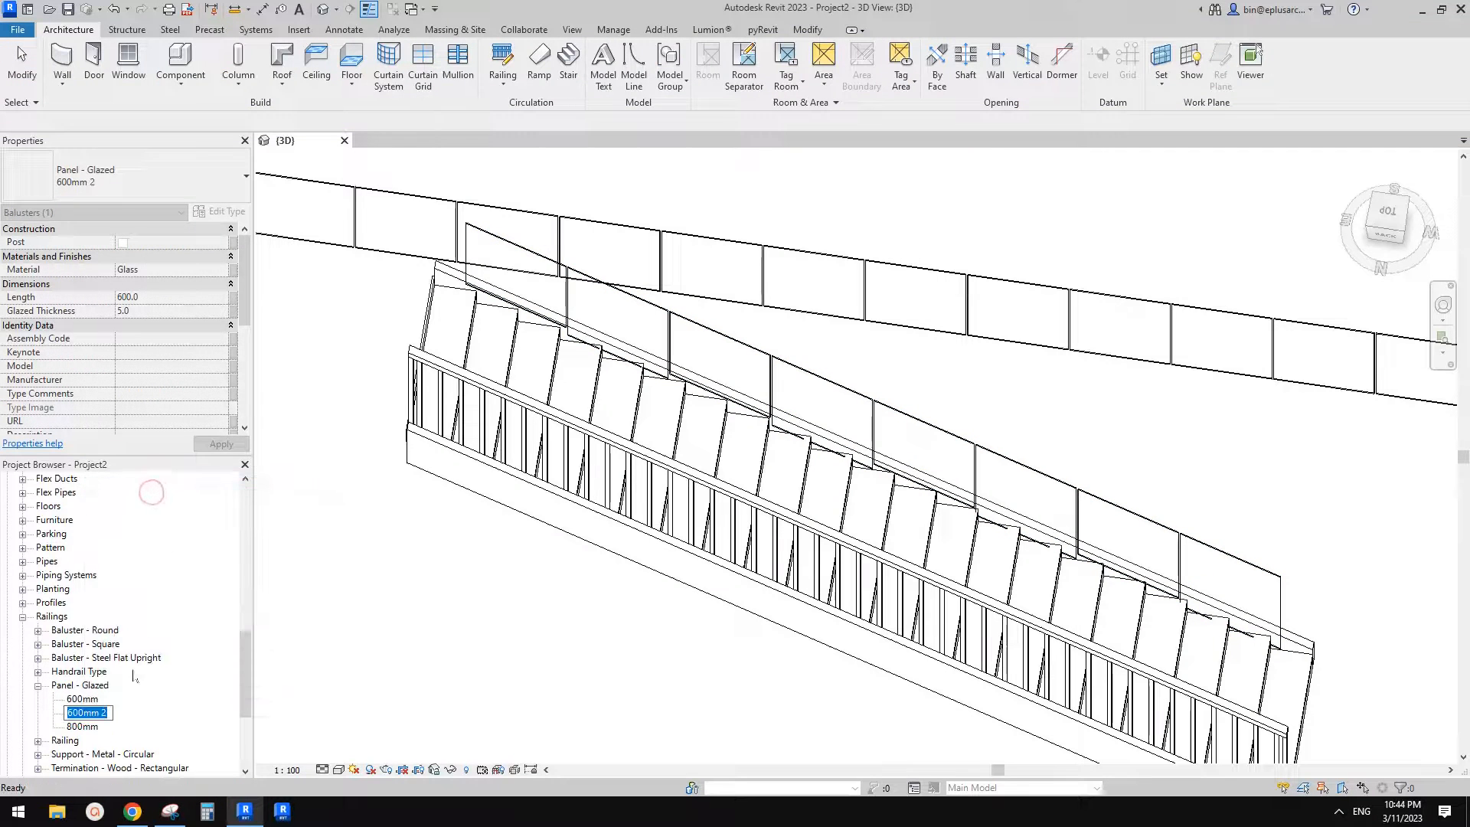
{"action": "type", "text": "750MM"}
{"action": "key", "text": "Return"}
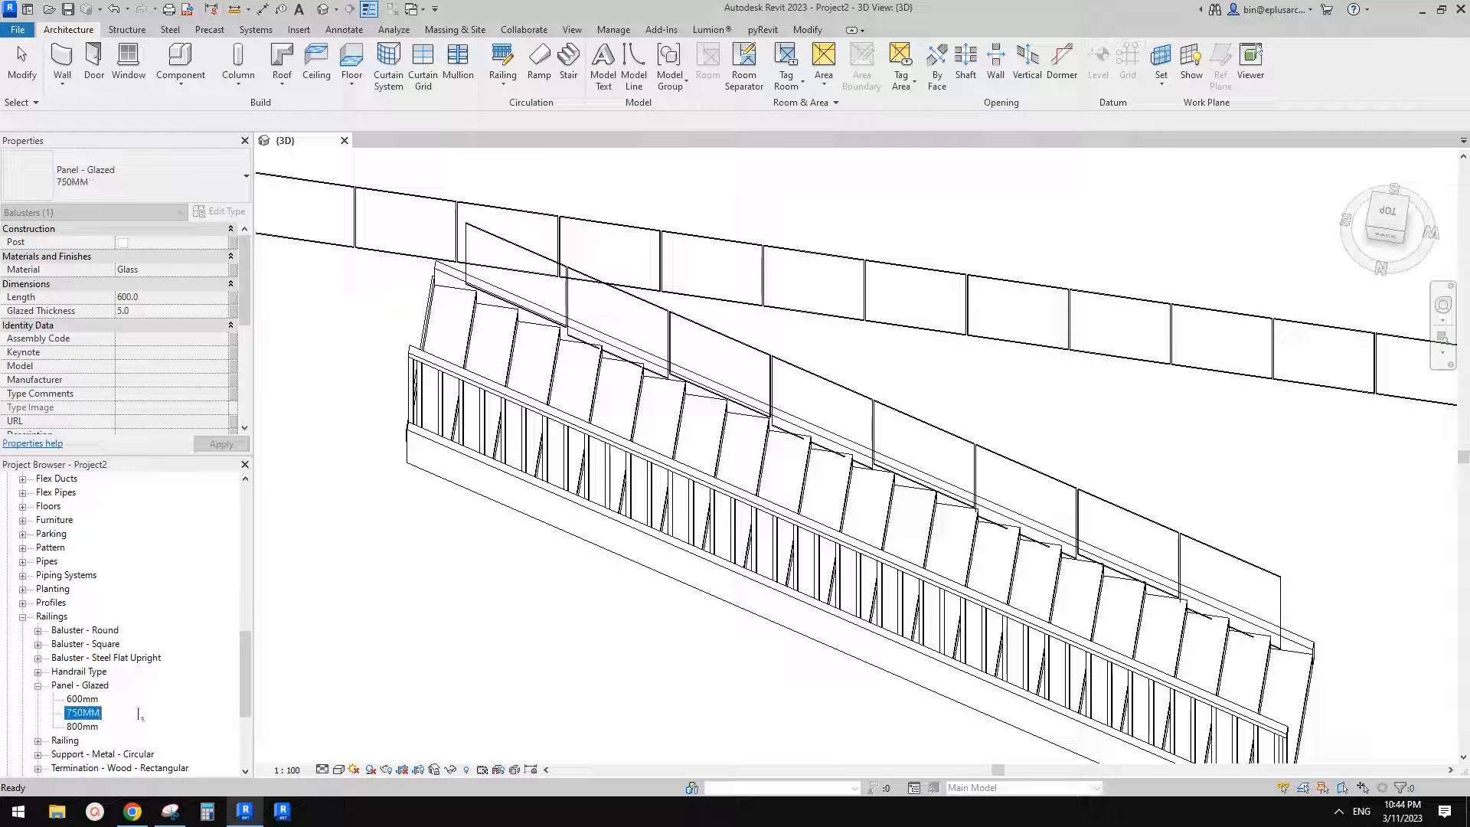
Step: Set the Length of the 750MM Panel - Glazed type to 750
{"action": "double_click", "coordinate": [95, 715]}
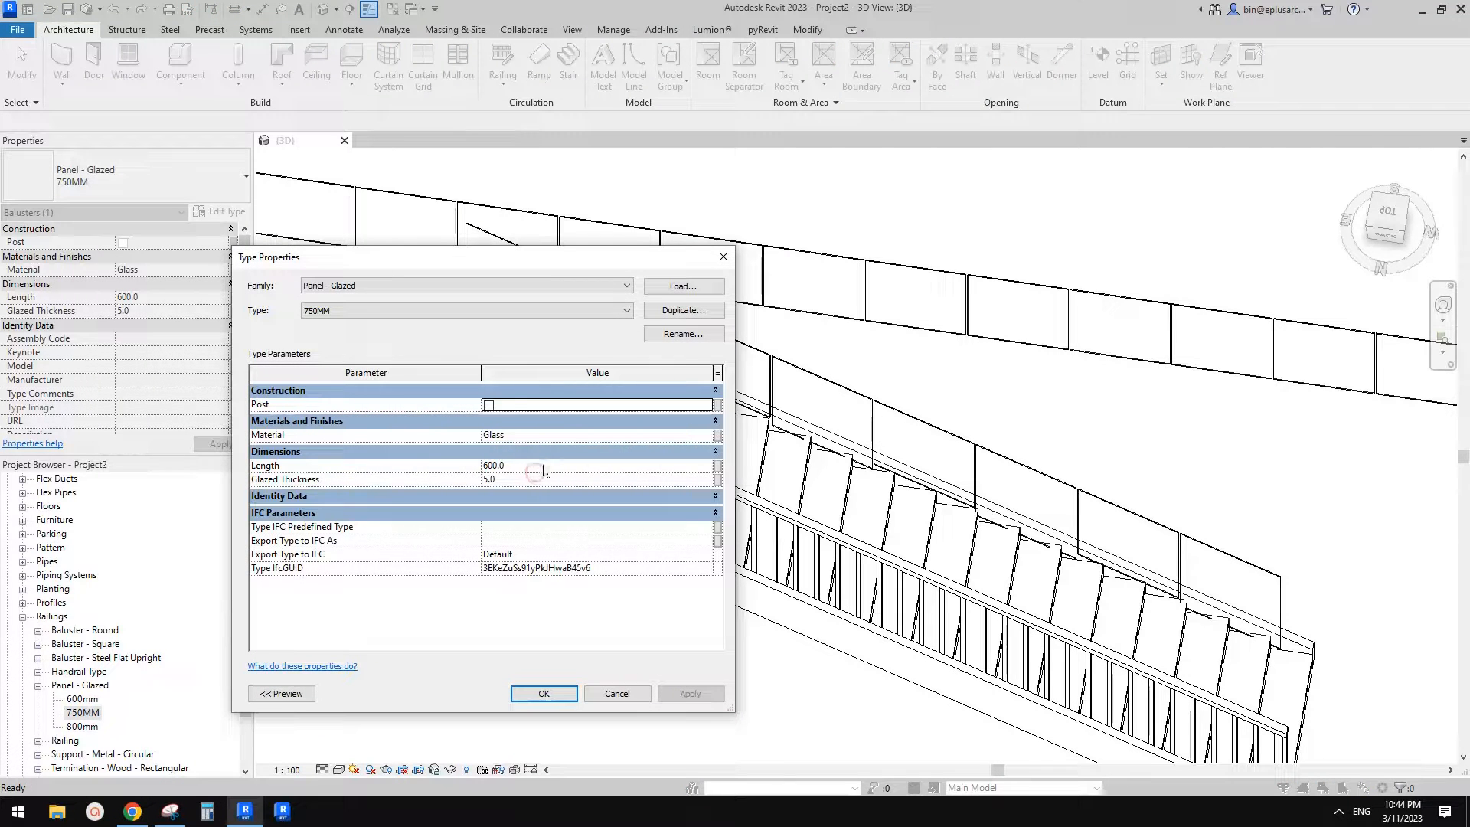
{"action": "scroll", "coordinate": [553, 478], "scroll_direction": "down", "scroll_amount": 1}
{"action": "left_click", "coordinate": [546, 419]}
{"action": "scroll", "coordinate": [549, 503], "scroll_direction": "up", "scroll_amount": 1}
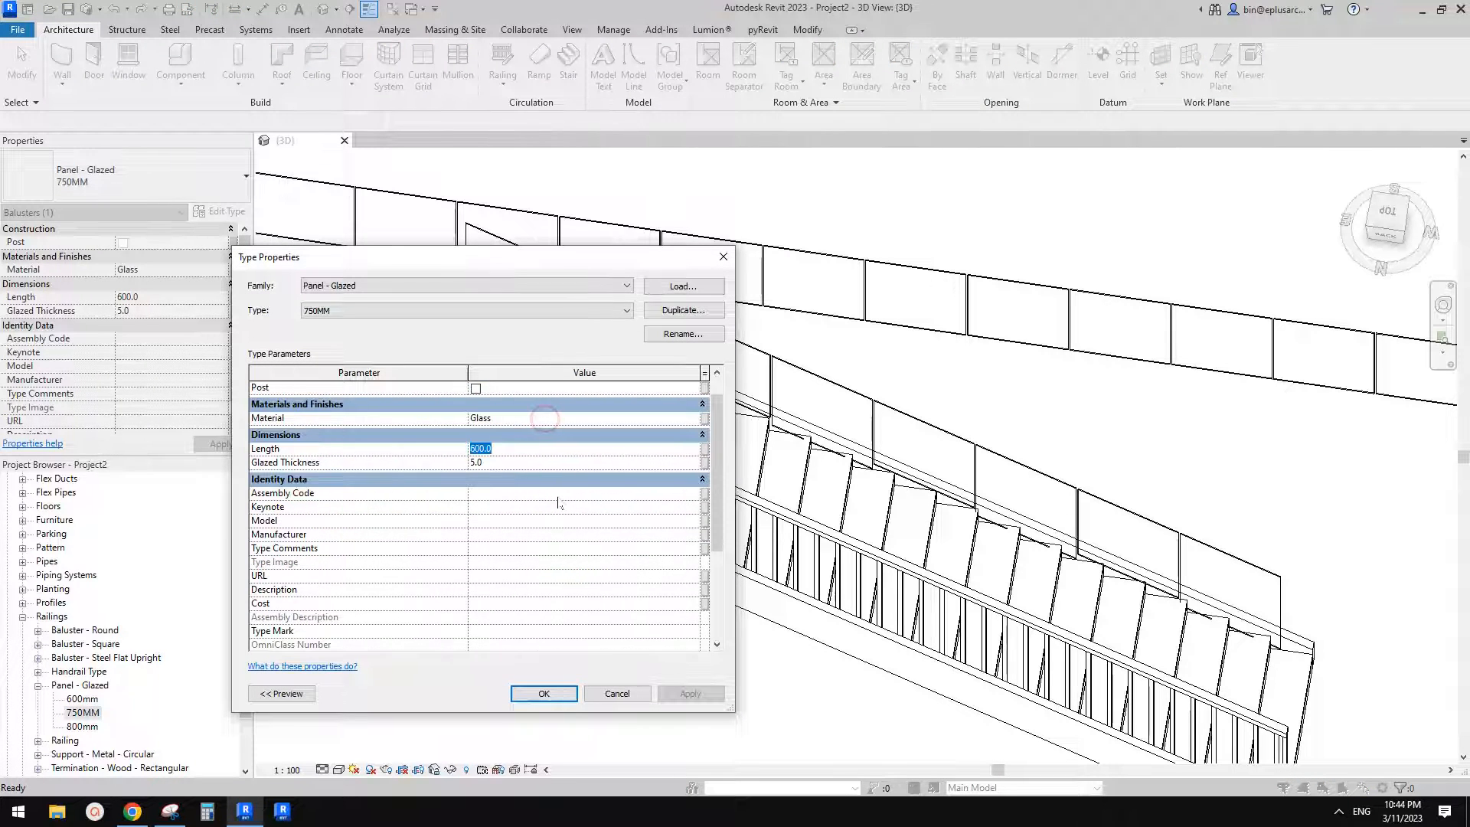
{"action": "type", "text": "750"}
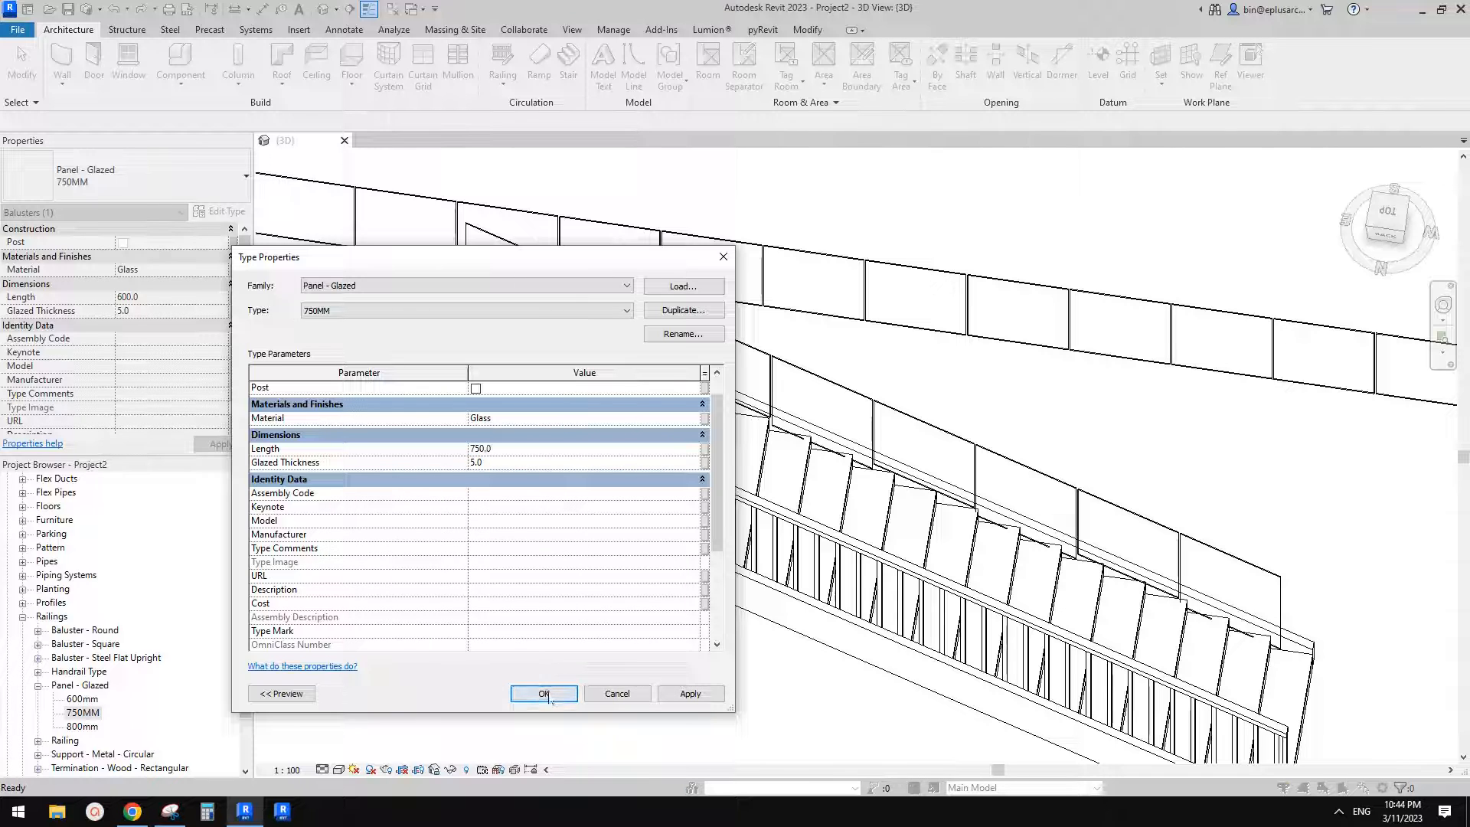
{"action": "left_click", "coordinate": [543, 693]}
Step: Assign Panel - Glazed : 750MM as the regular baluster in the Glass Panel - Bottom Fill railing's baluster placement
{"action": "left_click", "coordinate": [970, 458]}
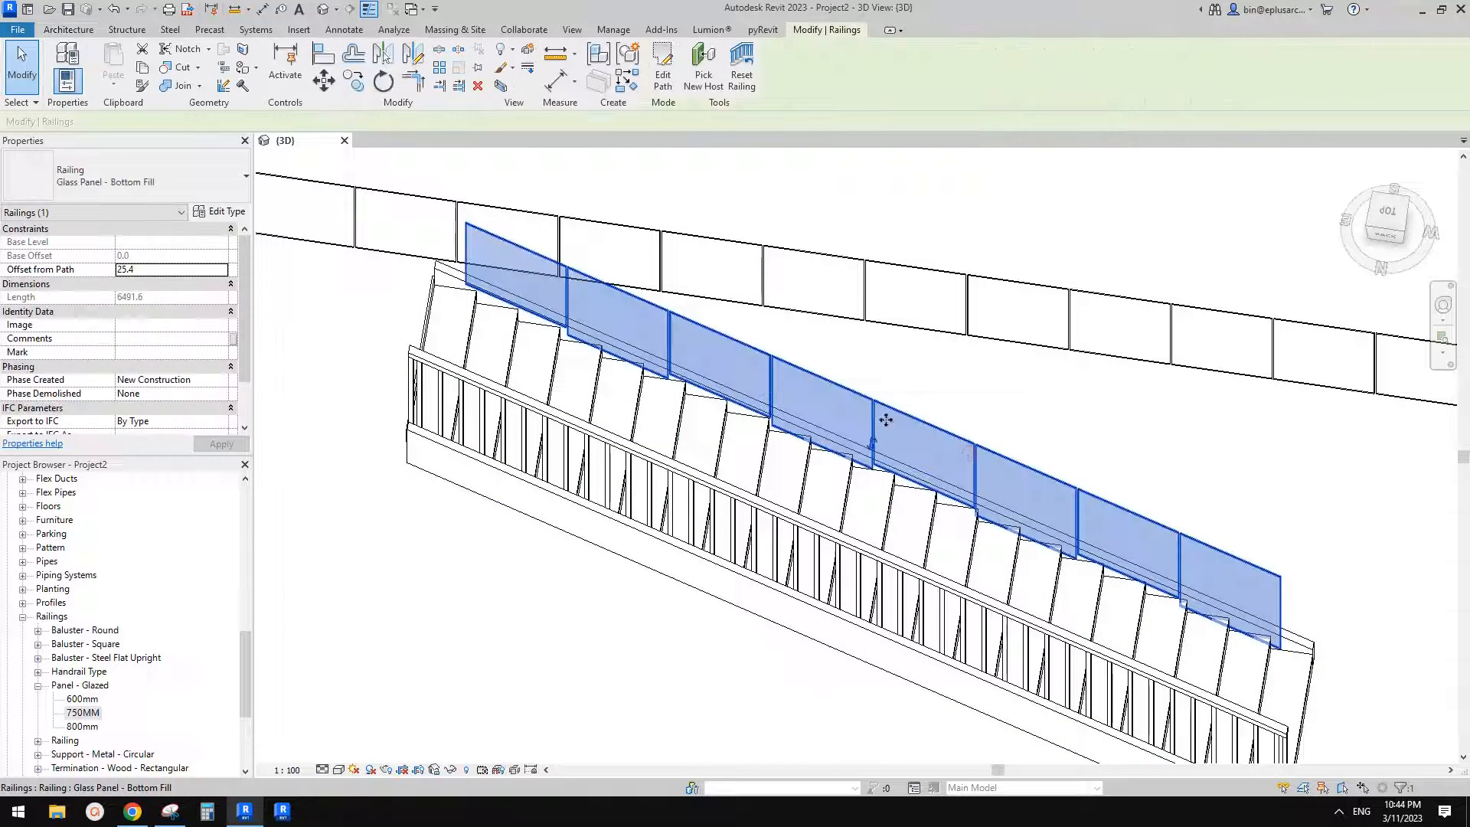
{"action": "left_click", "coordinate": [220, 211]}
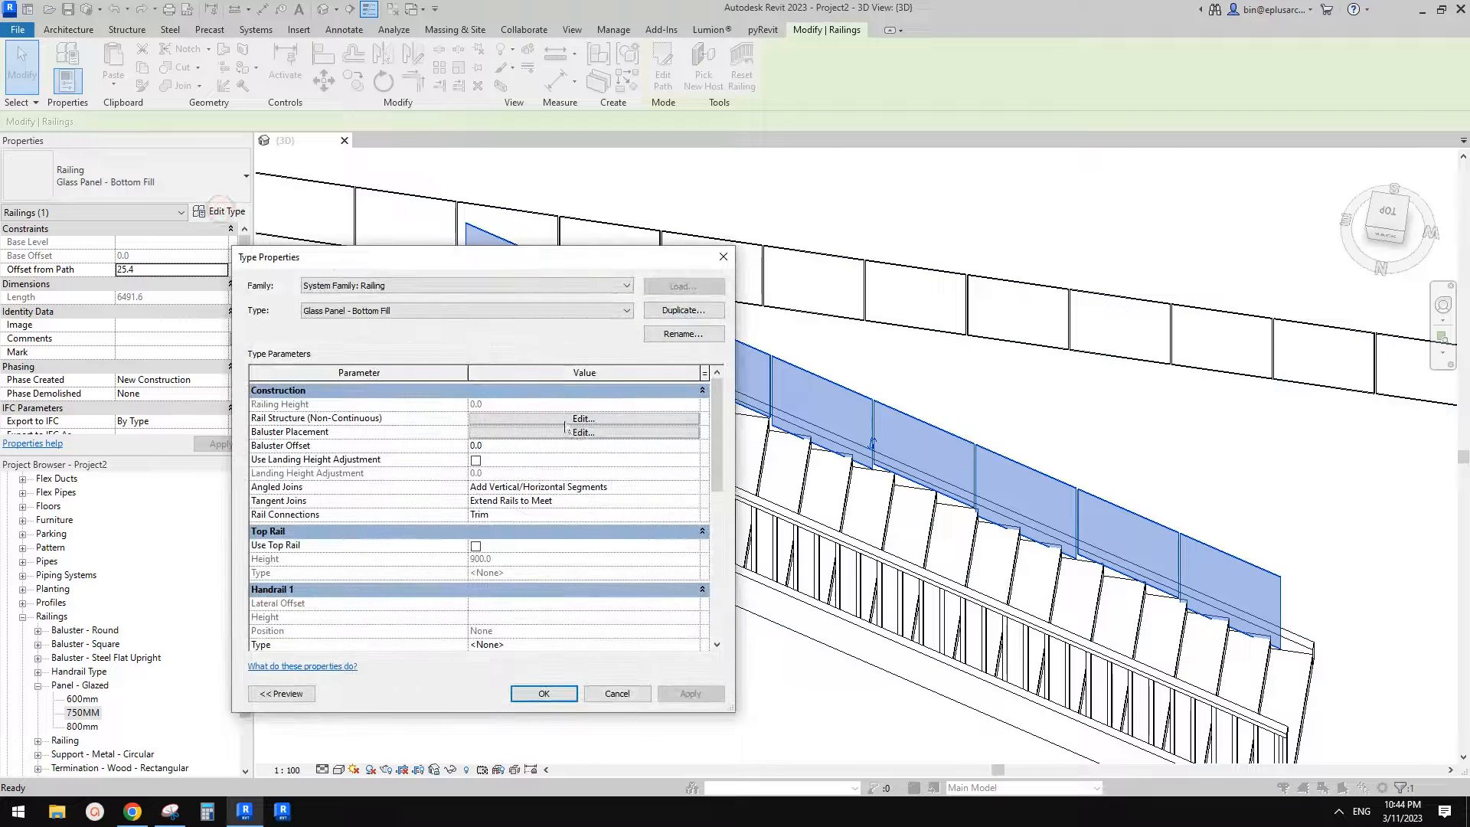
{"action": "left_click", "coordinate": [581, 433]}
{"action": "left_click", "coordinate": [396, 356]}
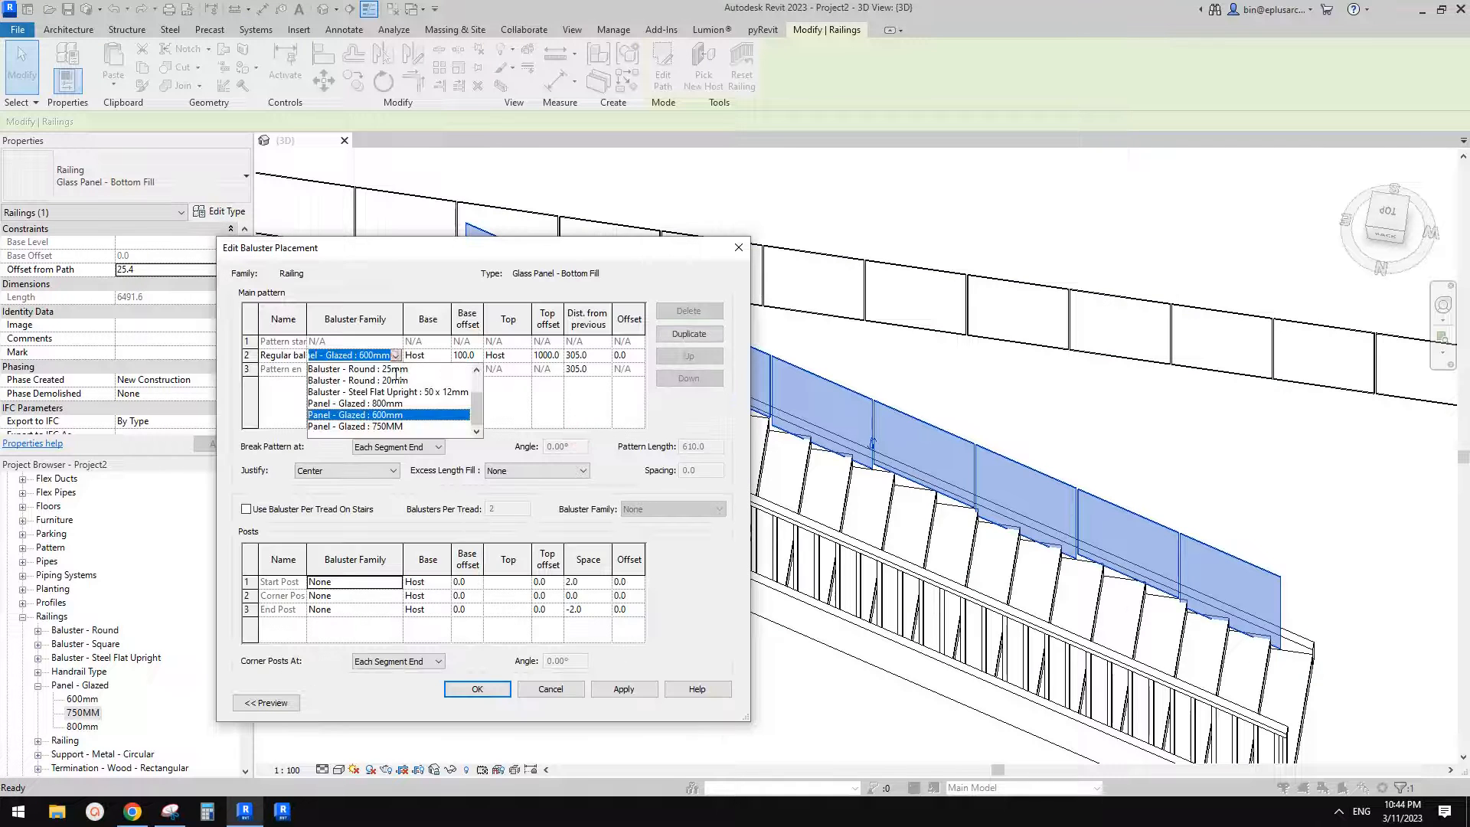
{"action": "left_click", "coordinate": [386, 434]}
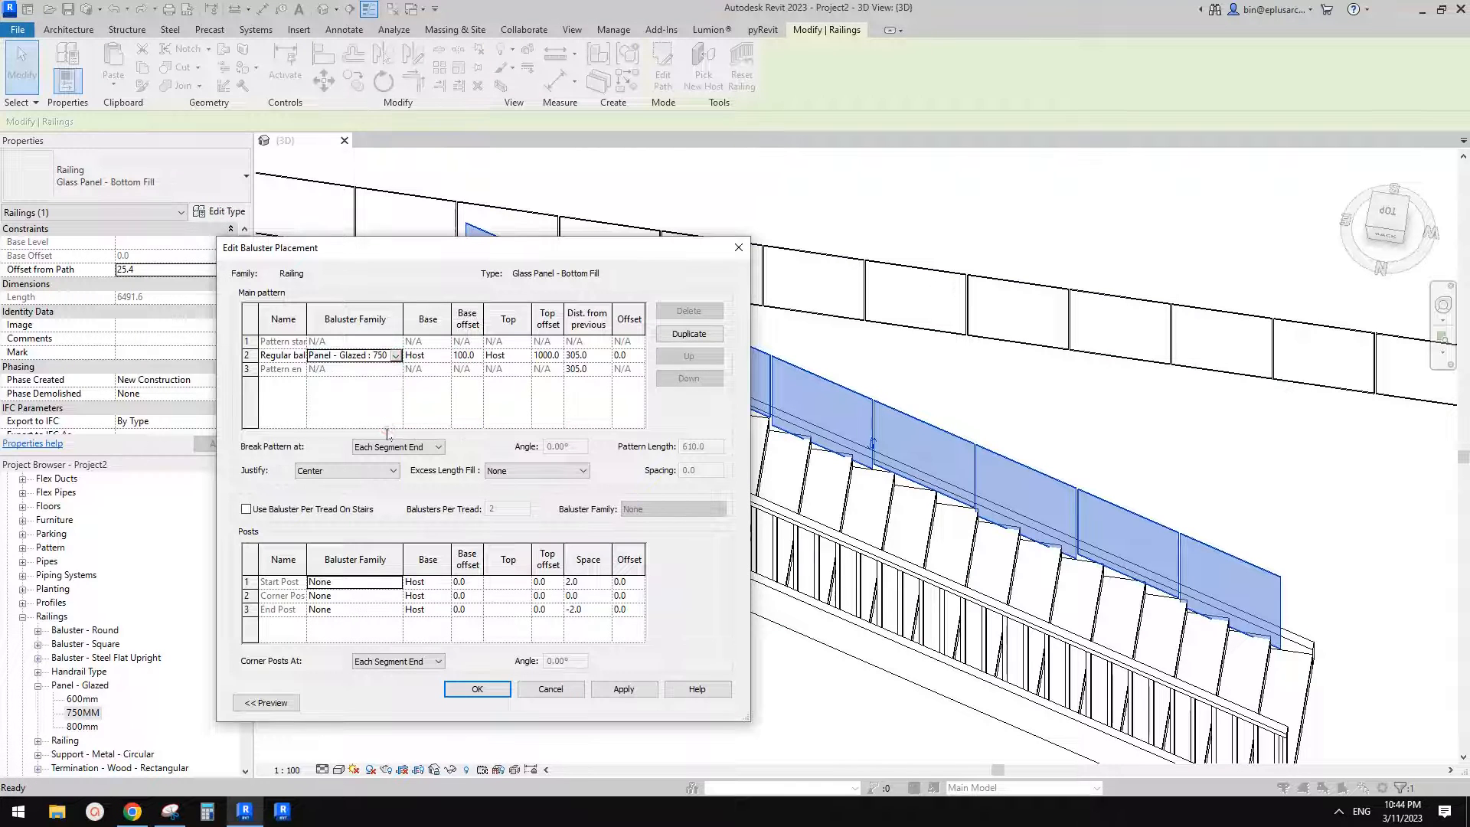
Step: Set the distance from previous to 375 for both the regular baluster and the pattern end of the glass railing
{"action": "left_click", "coordinate": [595, 355]}
{"action": "left_click", "coordinate": [587, 369]}
{"action": "type", "text": "375"}
{"action": "left_click", "coordinate": [498, 693]}
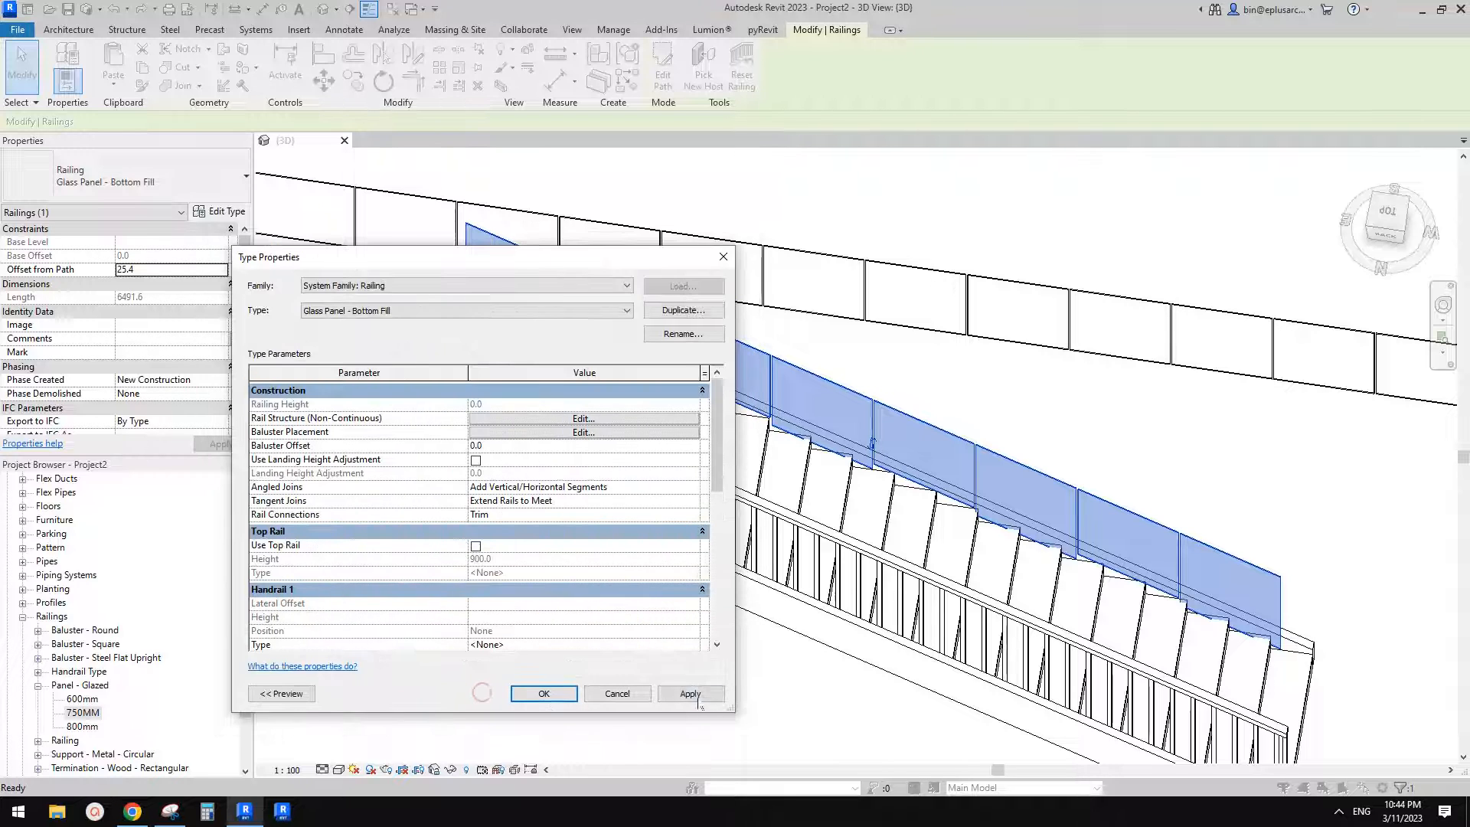
{"action": "left_click", "coordinate": [547, 692]}
{"action": "middle_click_drag", "start_coordinate": [1259, 710], "coordinate": [1277, 661], "text": "shift"}
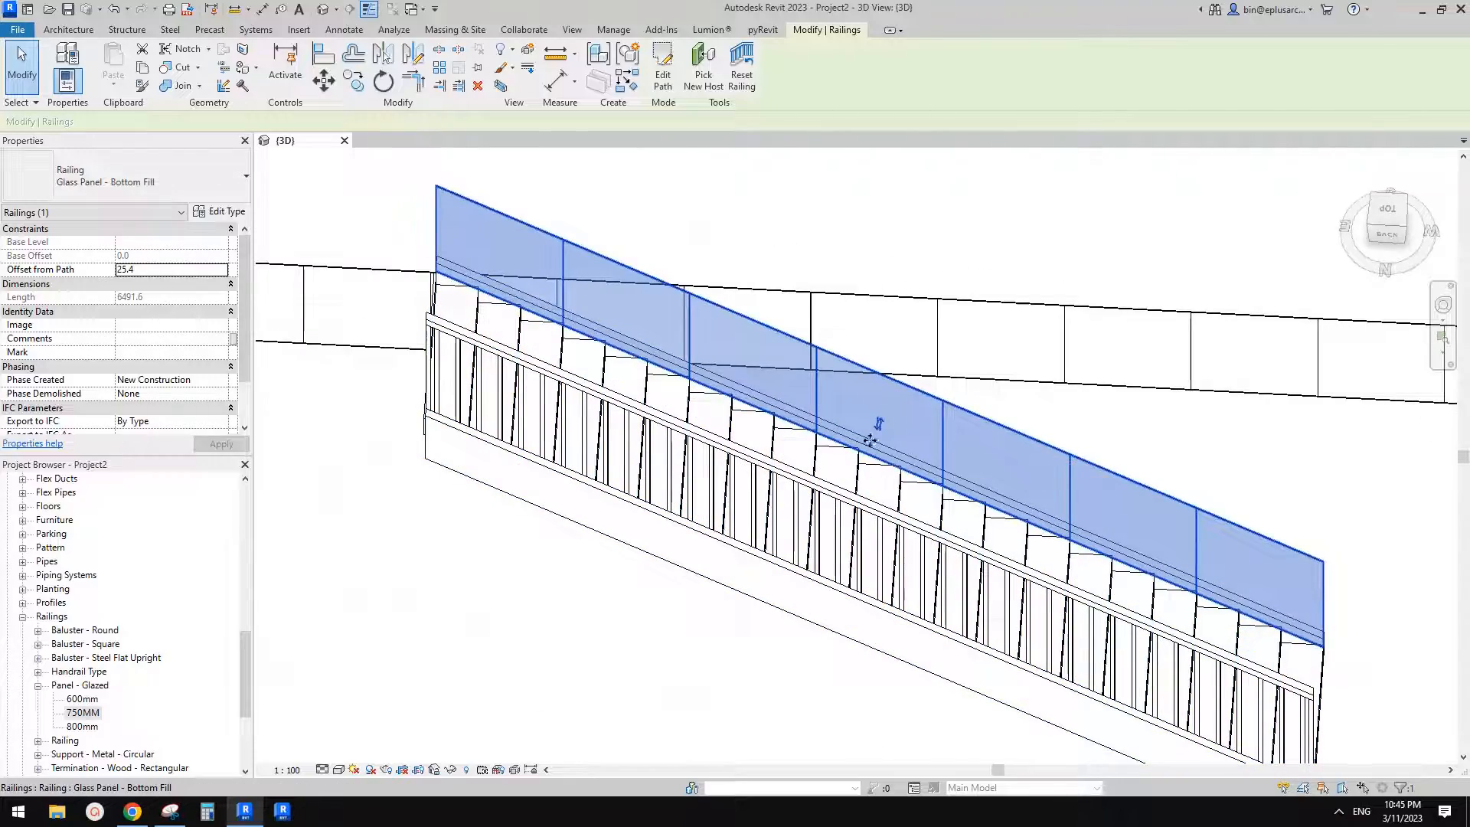
{"action": "middle_click_drag", "start_coordinate": [870, 440], "coordinate": [1302, 495], "text": "shift"}
{"action": "key", "text": "Escape"}
Step: Match the type of the stair's other, picketed railing to the Glass Panel - Bottom Fill railing
{"action": "scroll", "coordinate": [897, 451], "scroll_direction": "down", "scroll_amount": 1}
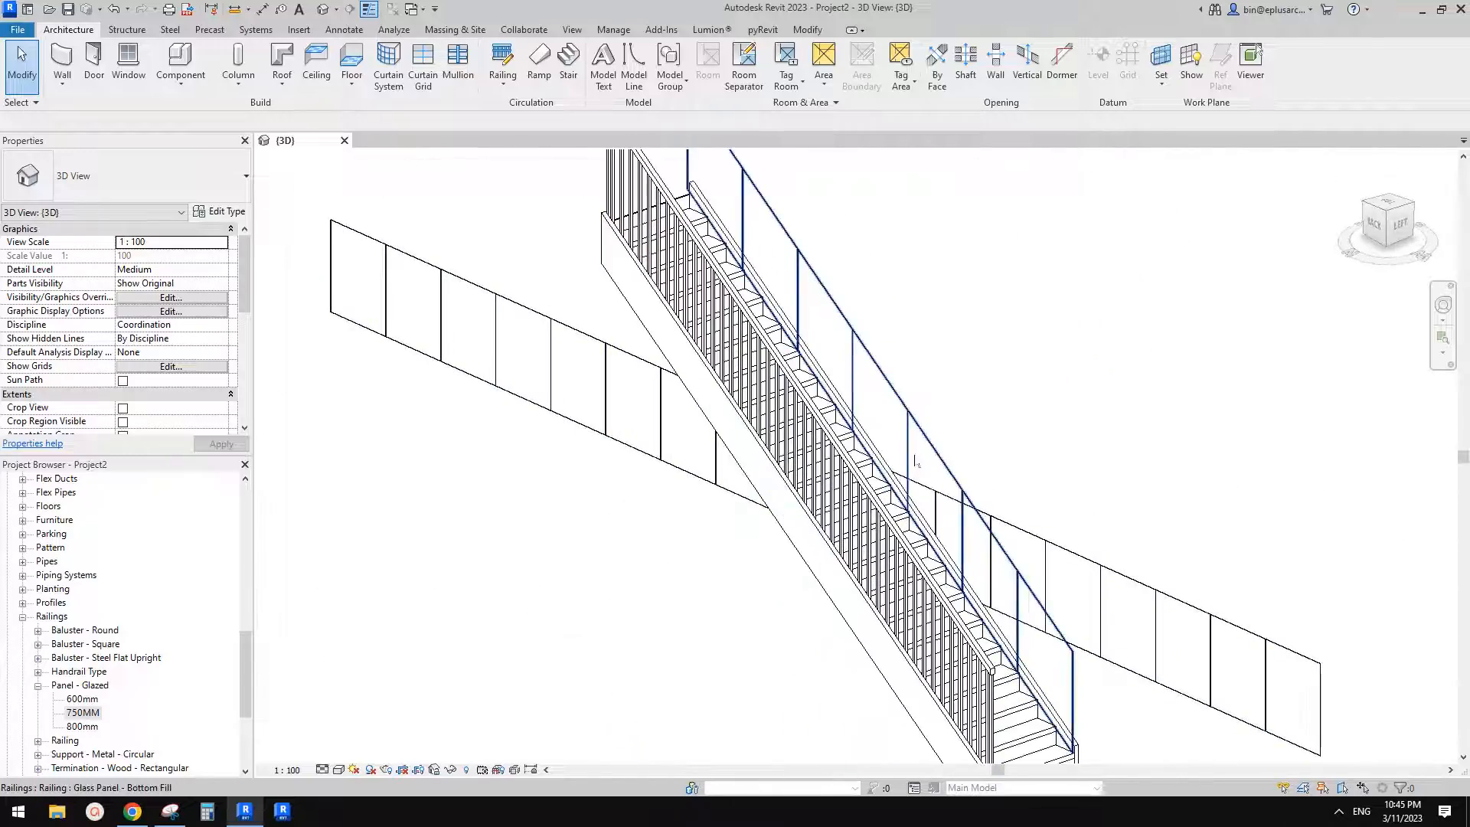
{"action": "scroll", "coordinate": [916, 464], "scroll_direction": "down", "scroll_amount": 1}
{"action": "middle_click_drag", "start_coordinate": [938, 512], "coordinate": [958, 524], "text": "shift"}
{"action": "scroll", "coordinate": [959, 524], "scroll_direction": "up", "scroll_amount": 1}
{"action": "key", "text": "m"}
{"action": "key", "text": "a"}
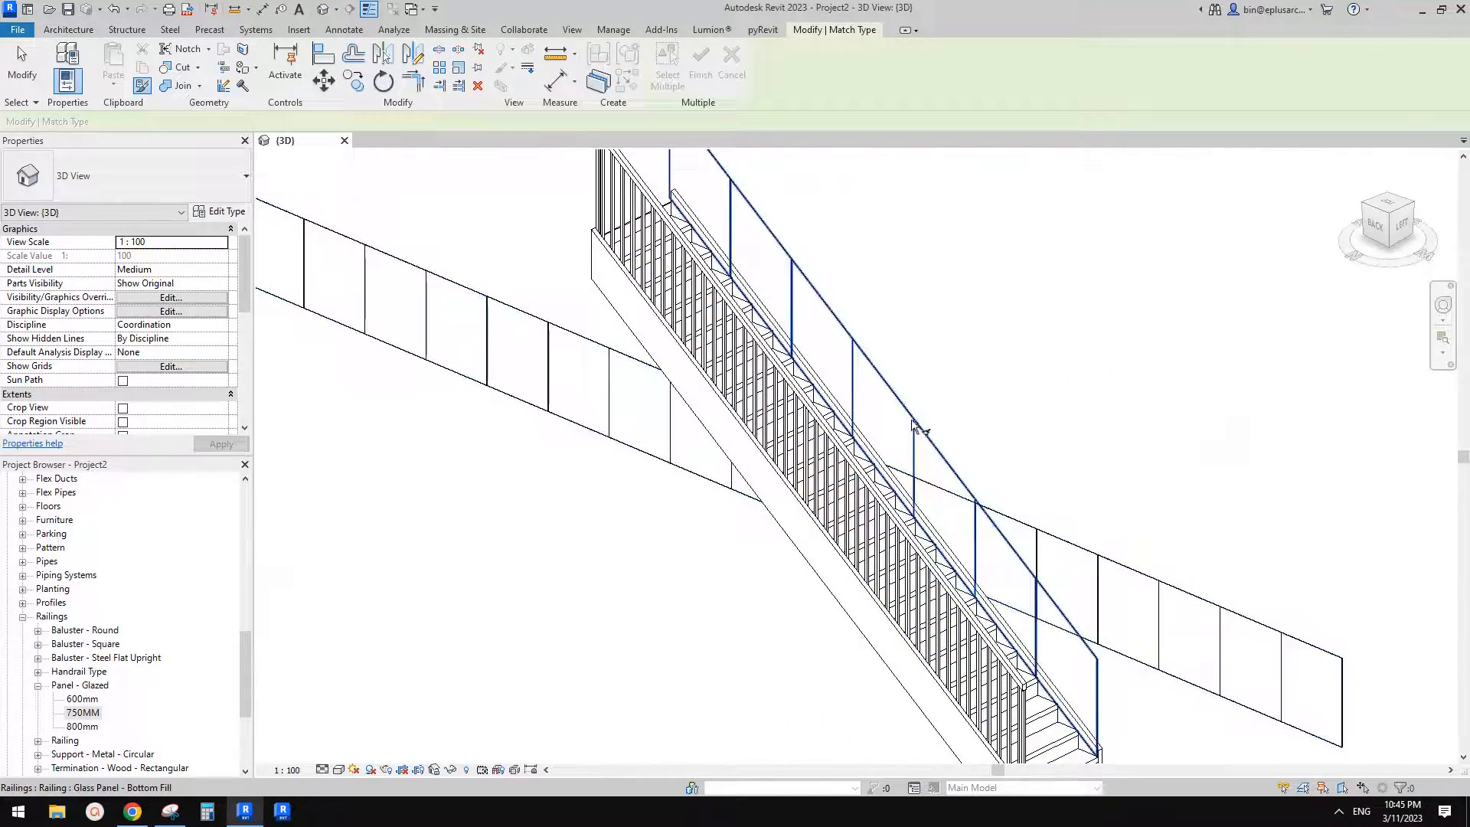
{"action": "left_click", "coordinate": [917, 429]}
{"action": "left_click", "coordinate": [799, 402]}
{"action": "key", "text": "Escape"}
{"action": "left_click", "coordinate": [799, 401]}
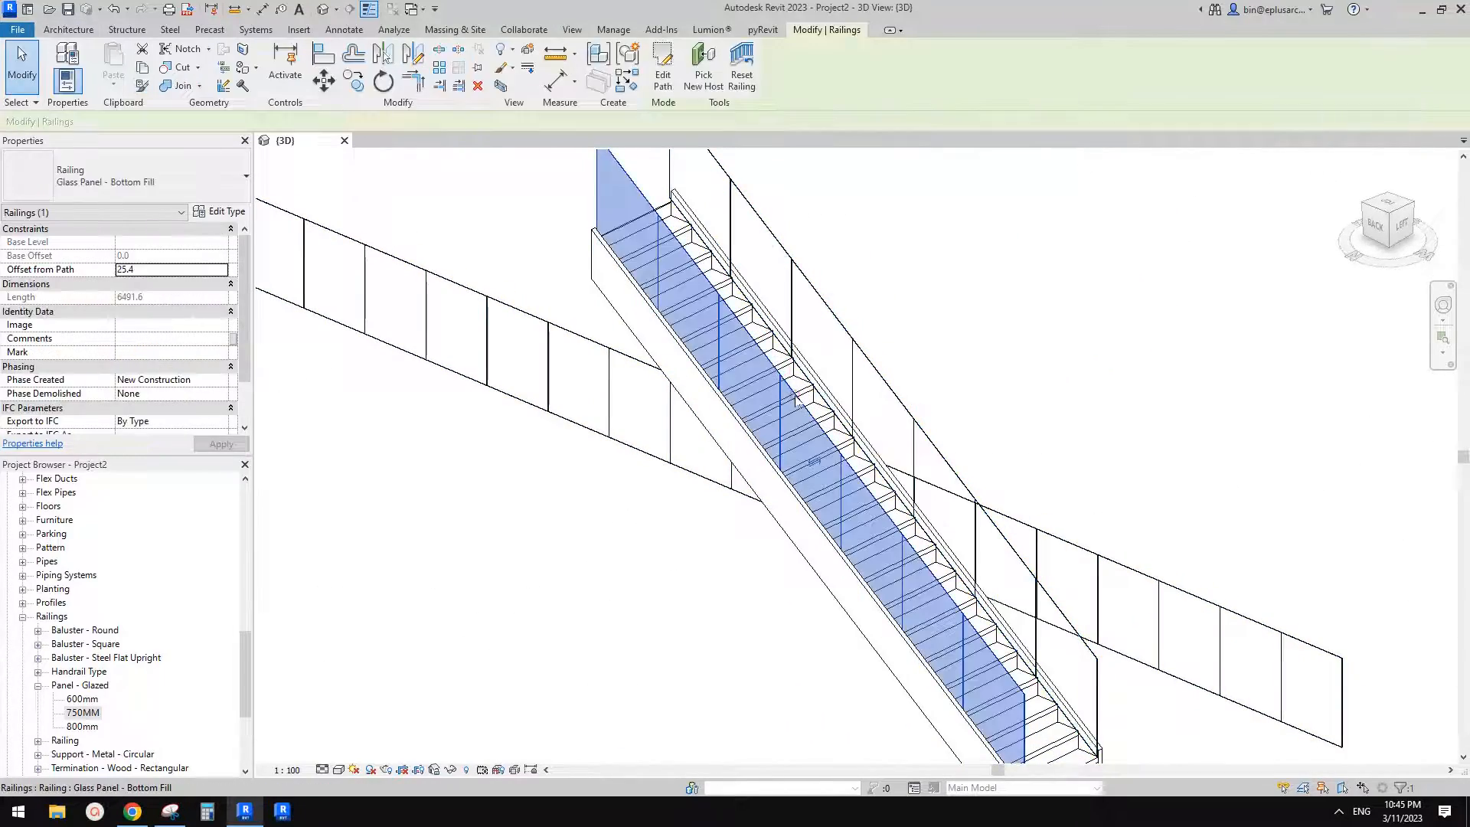
Step: Temporarily isolate the newly matched glass railing, examine its panels and restore the hidden elements
{"action": "key", "text": "h"}
{"action": "key", "text": "i"}
{"action": "key", "text": "Escape"}
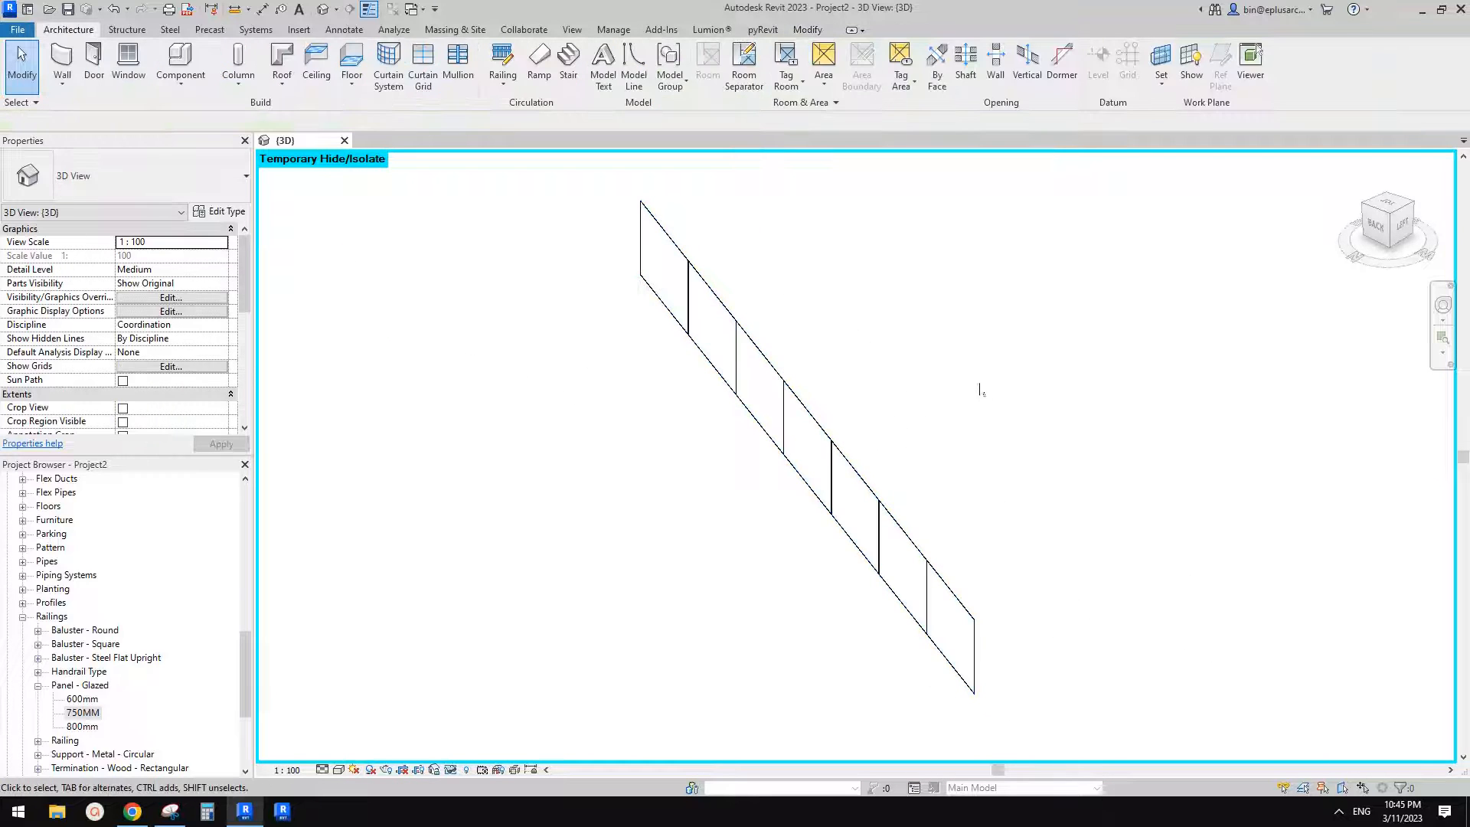
{"action": "middle_click_drag", "start_coordinate": [980, 390], "coordinate": [1141, 406], "text": "shift"}
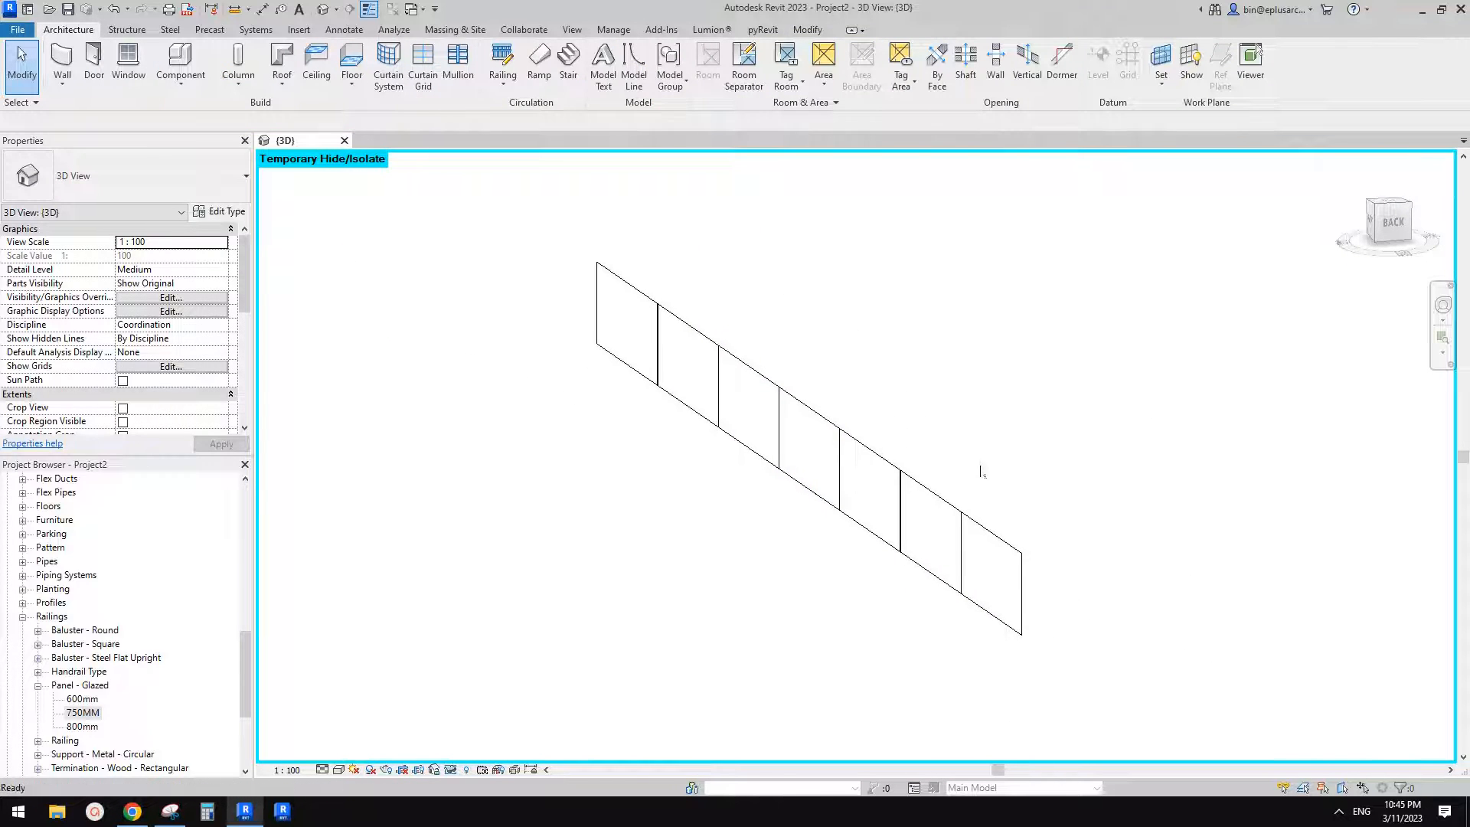
{"action": "key", "text": "h"}
{"action": "key", "text": "r"}
{"action": "scroll", "coordinate": [972, 482], "scroll_direction": "up", "scroll_amount": 5}
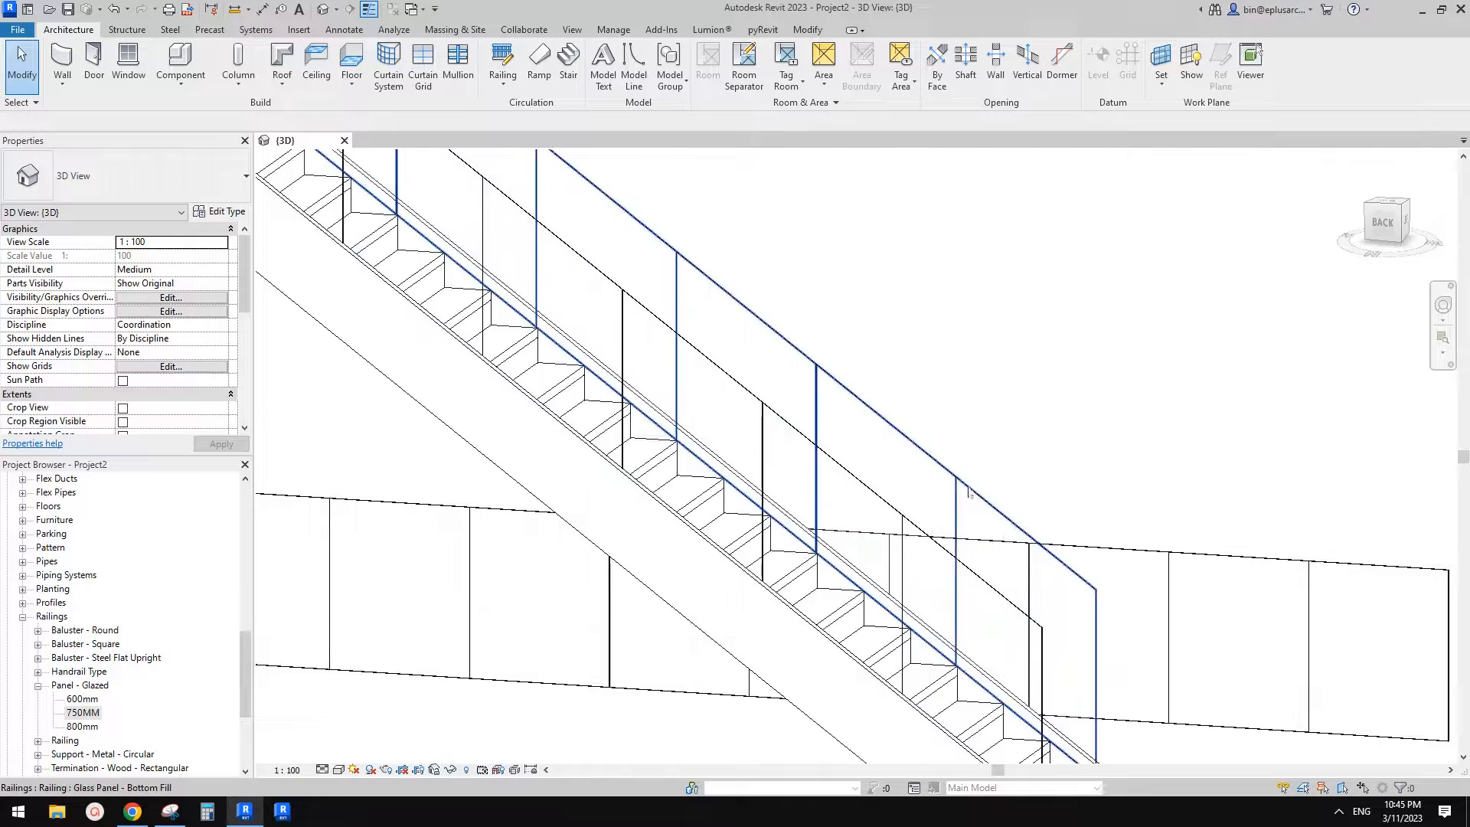
Step: Try to open joints between the glass panels by setting the regular baluster's distance from previous to 380
{"action": "left_click", "coordinate": [957, 515]}
{"action": "middle_click_drag", "start_coordinate": [956, 515], "coordinate": [1020, 531], "text": "shift"}
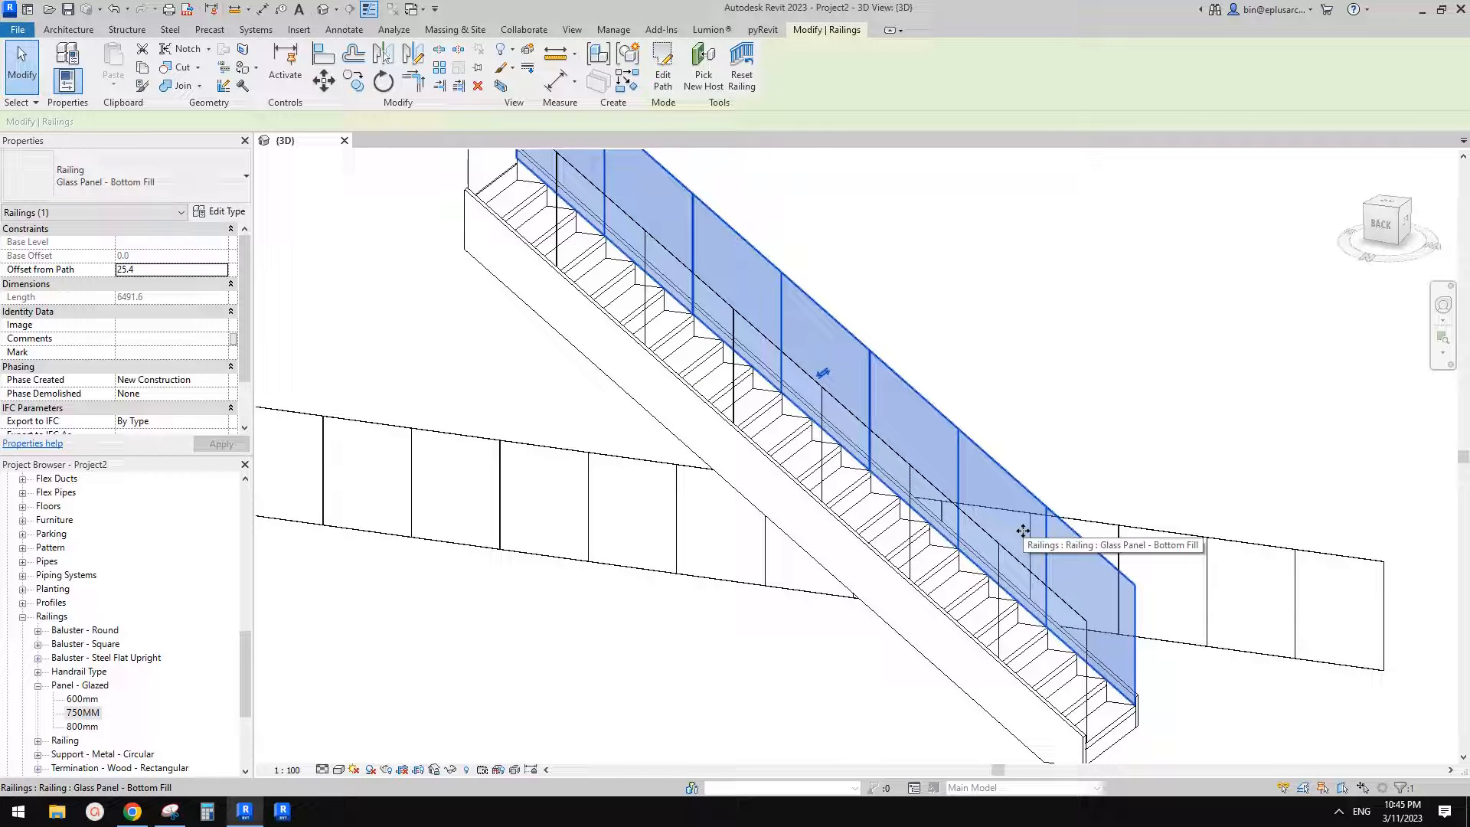
{"action": "middle_click_drag", "start_coordinate": [1023, 530], "coordinate": [1034, 545], "text": "shift"}
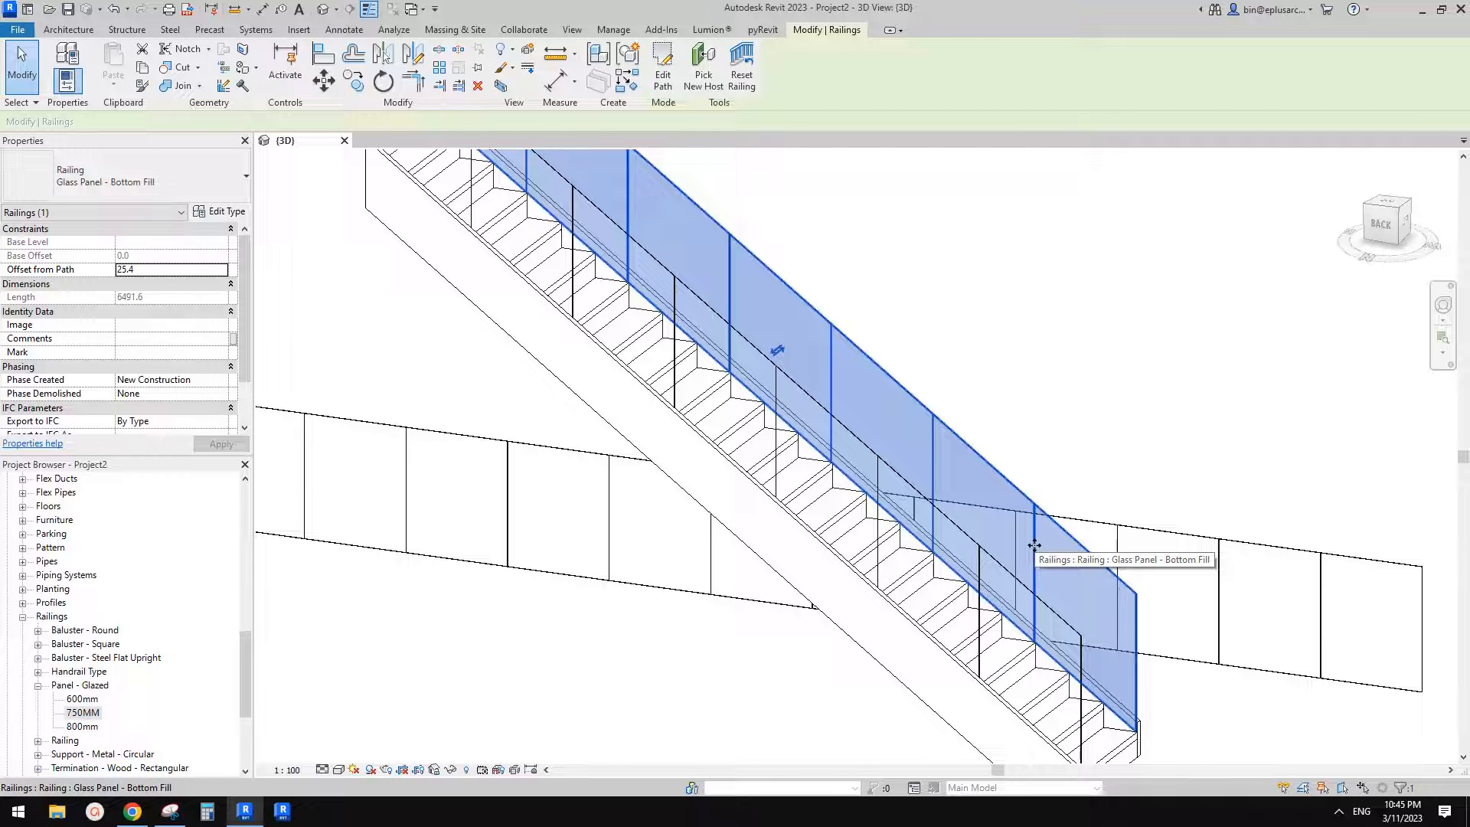
{"action": "left_click", "coordinate": [220, 212]}
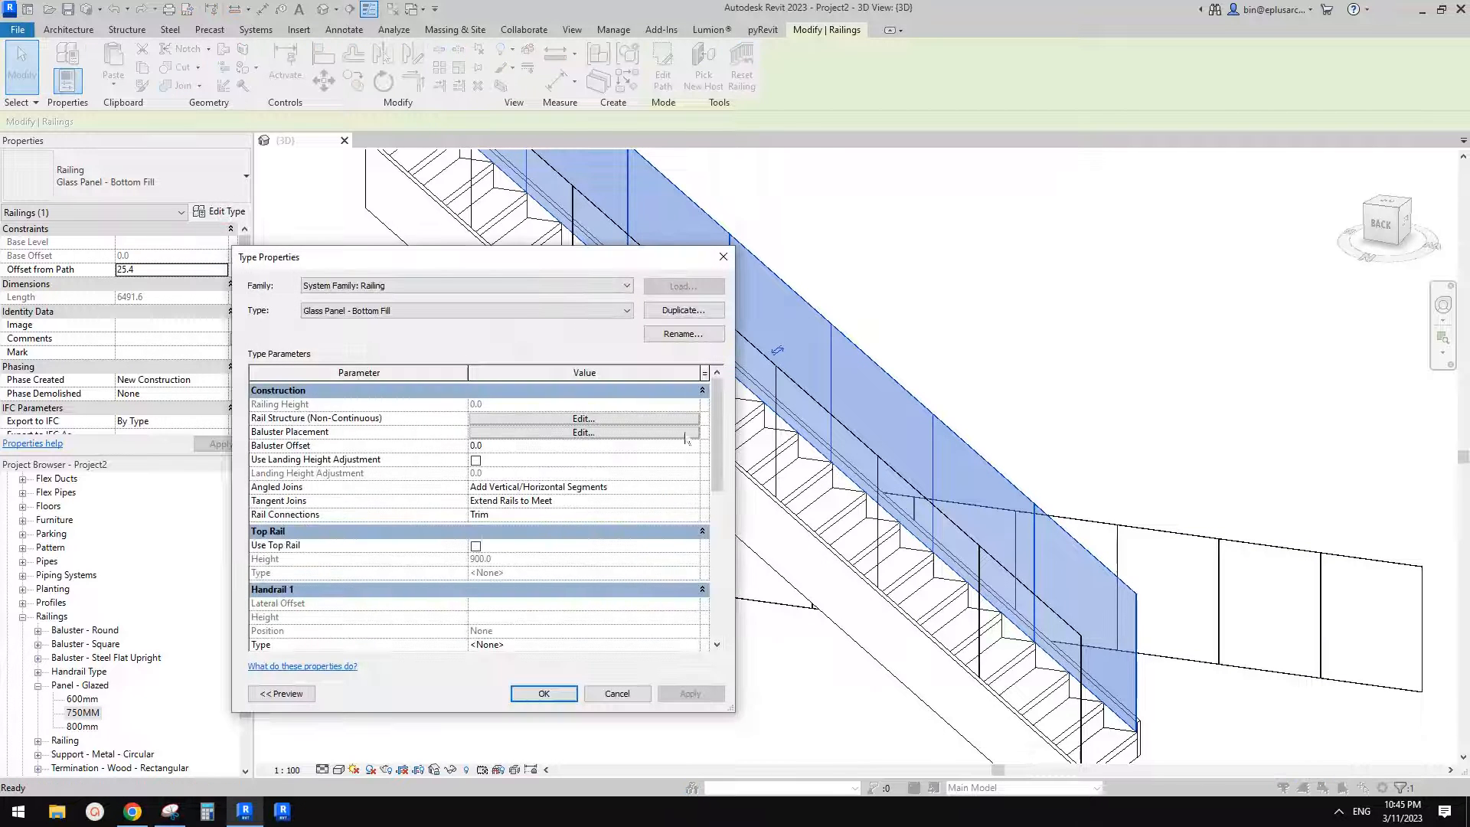
{"action": "left_click", "coordinate": [547, 433]}
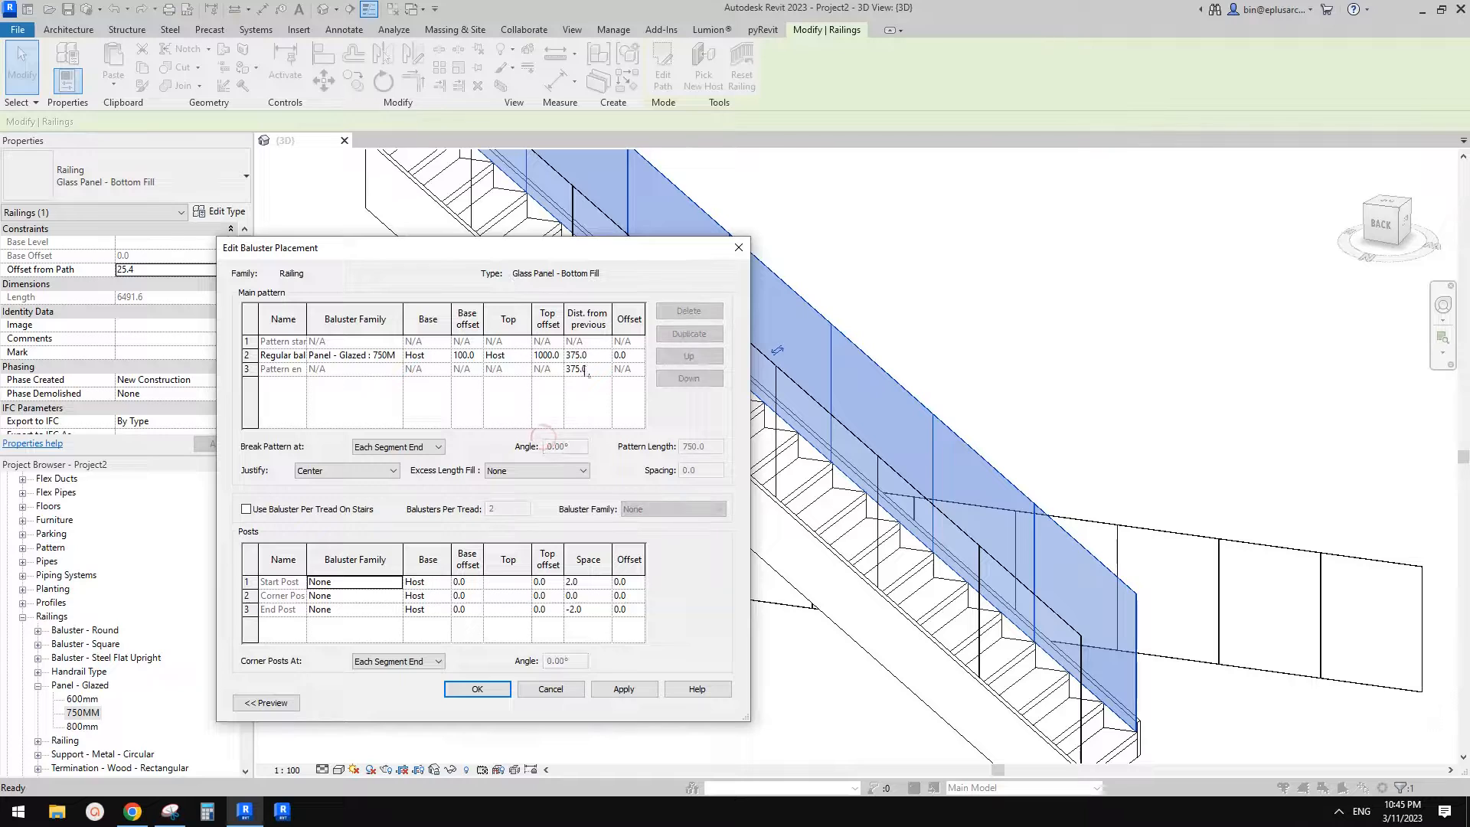
{"action": "left_click_drag", "start_coordinate": [575, 356], "coordinate": [594, 369]}
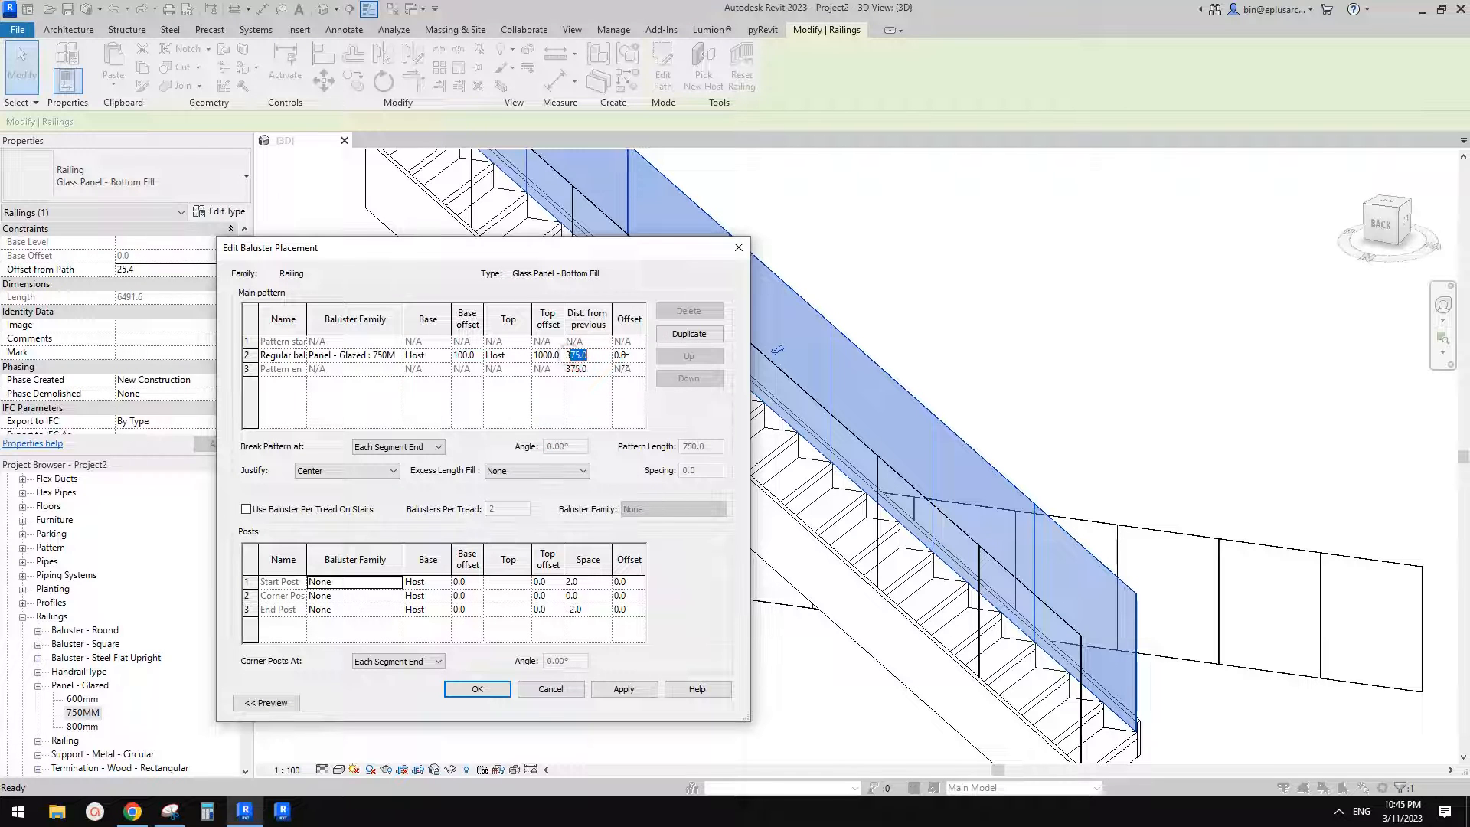
{"action": "left_click", "coordinate": [599, 369]}
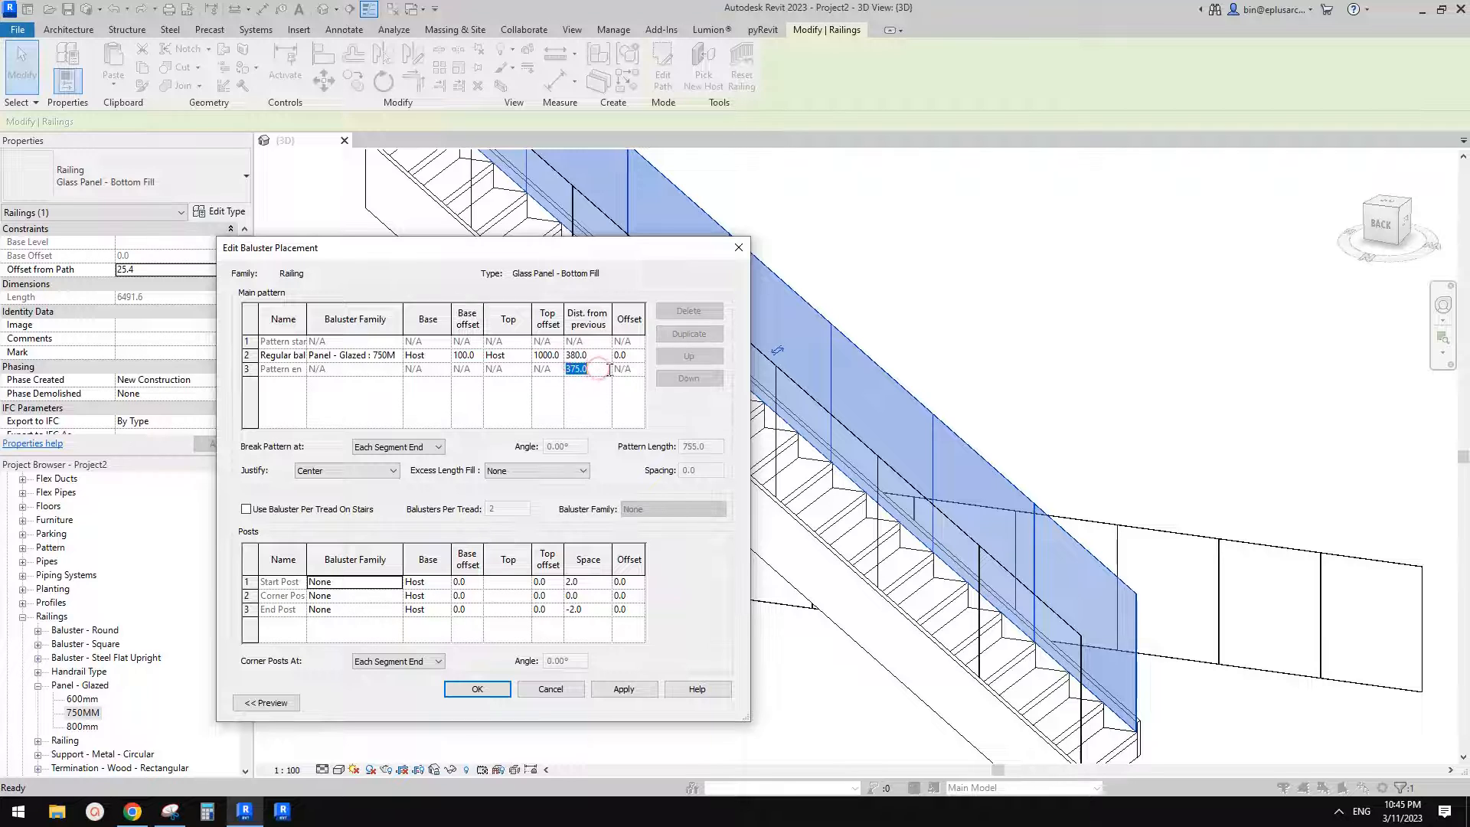
{"action": "left_click_drag", "start_coordinate": [570, 369], "coordinate": [617, 378]}
{"action": "left_click", "coordinate": [477, 689]}
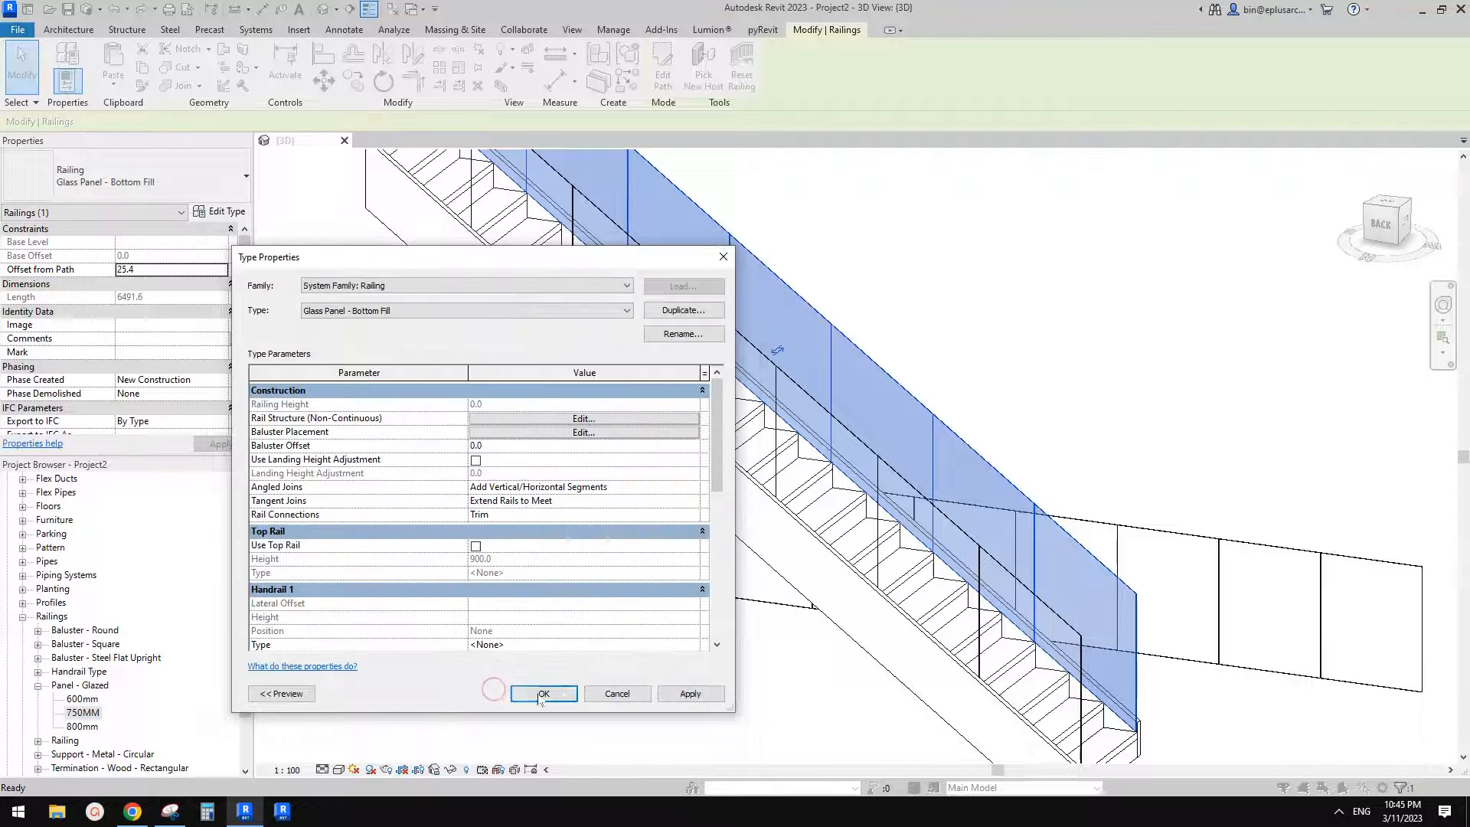
{"action": "left_click", "coordinate": [682, 693]}
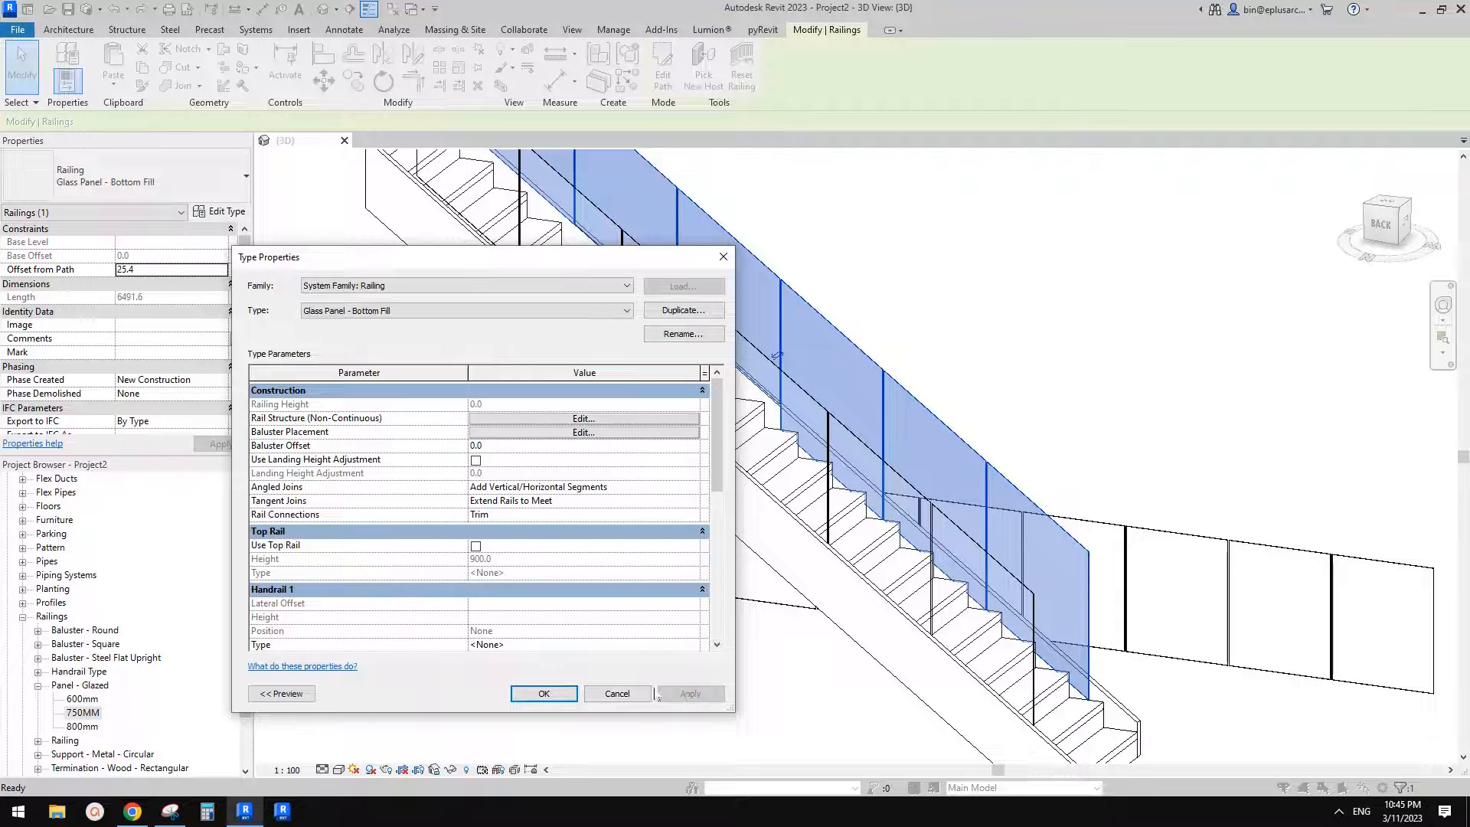
{"action": "left_click", "coordinate": [554, 694]}
Step: Compare the panel joints with the stair treads and undo the panel spacing change
{"action": "mouse_move", "coordinate": [840, 596]}
{"action": "middle_mouse_down", "text": "shift"}
{"action": "mouse_move", "coordinate": [872, 643]}
{"action": "mouse_move", "coordinate": [908, 594]}
{"action": "mouse_move", "coordinate": [911, 479]}
{"action": "middle_mouse_up", "text": "shift"}
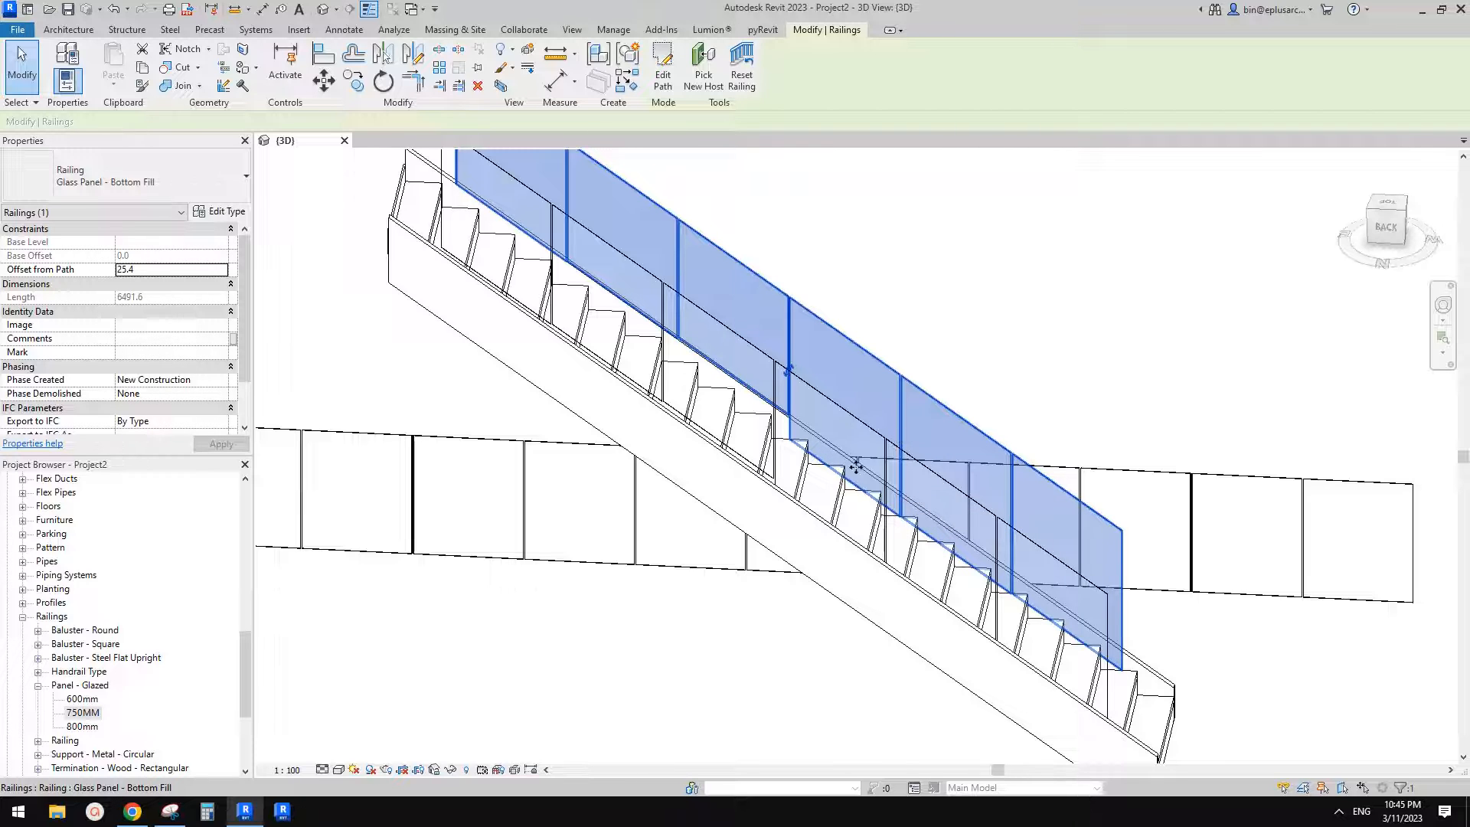
{"action": "middle_click_drag", "start_coordinate": [856, 465], "coordinate": [1021, 593], "text": "shift"}
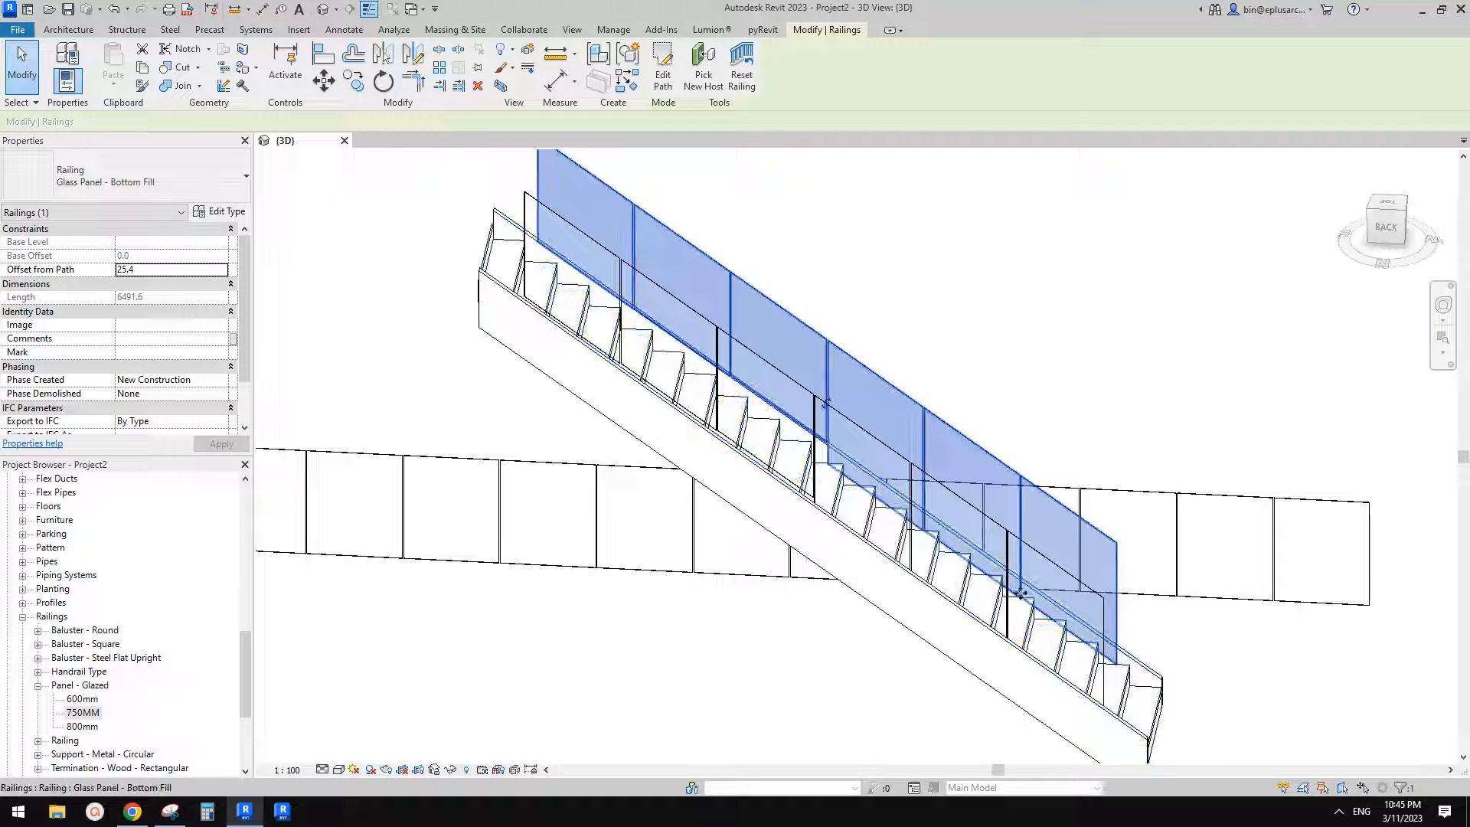
{"action": "middle_click_drag", "start_coordinate": [736, 372], "coordinate": [852, 466], "text": "shift"}
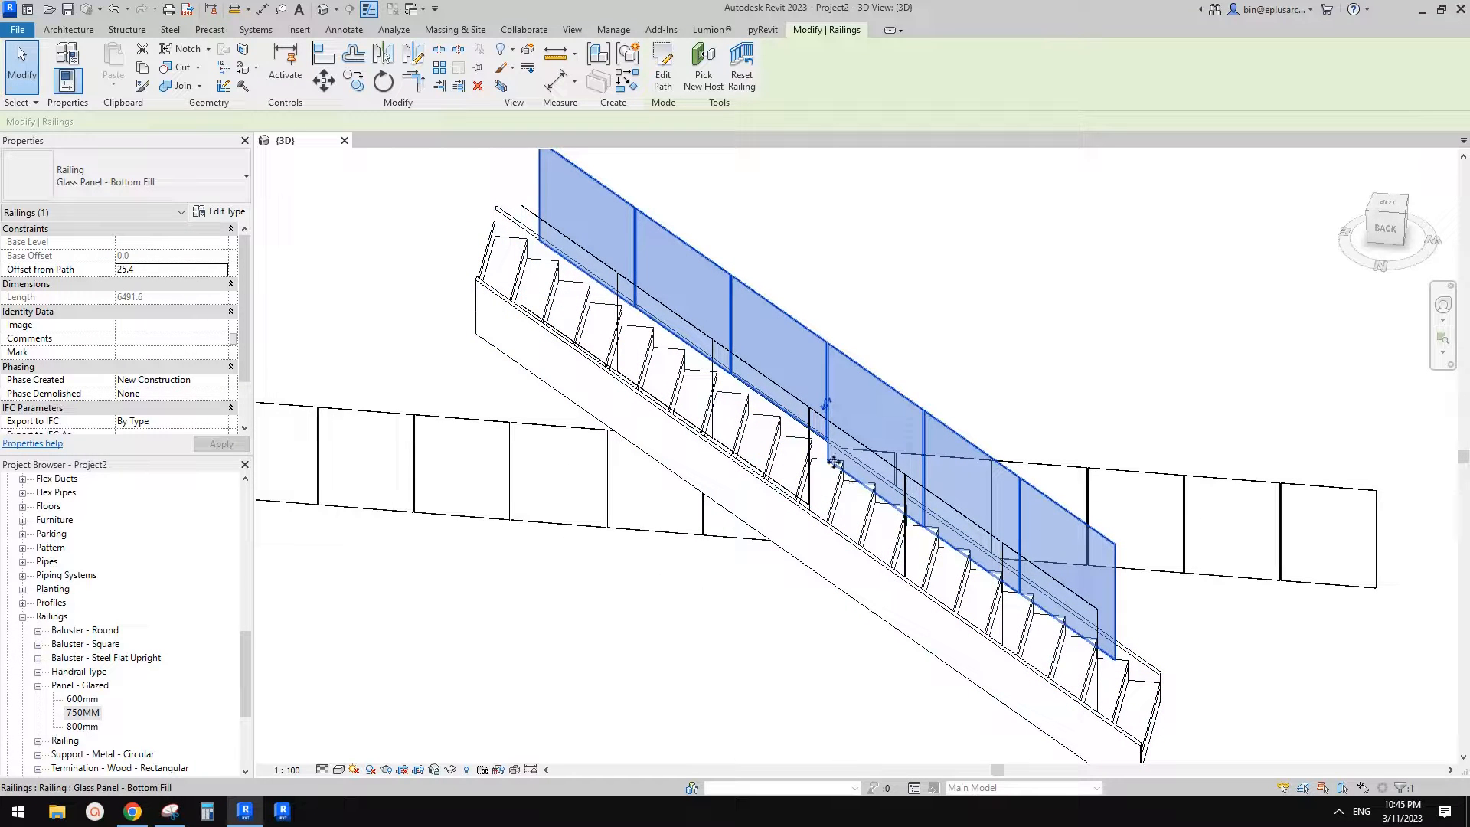
{"action": "middle_click_drag", "start_coordinate": [857, 430], "coordinate": [869, 411], "text": "shift"}
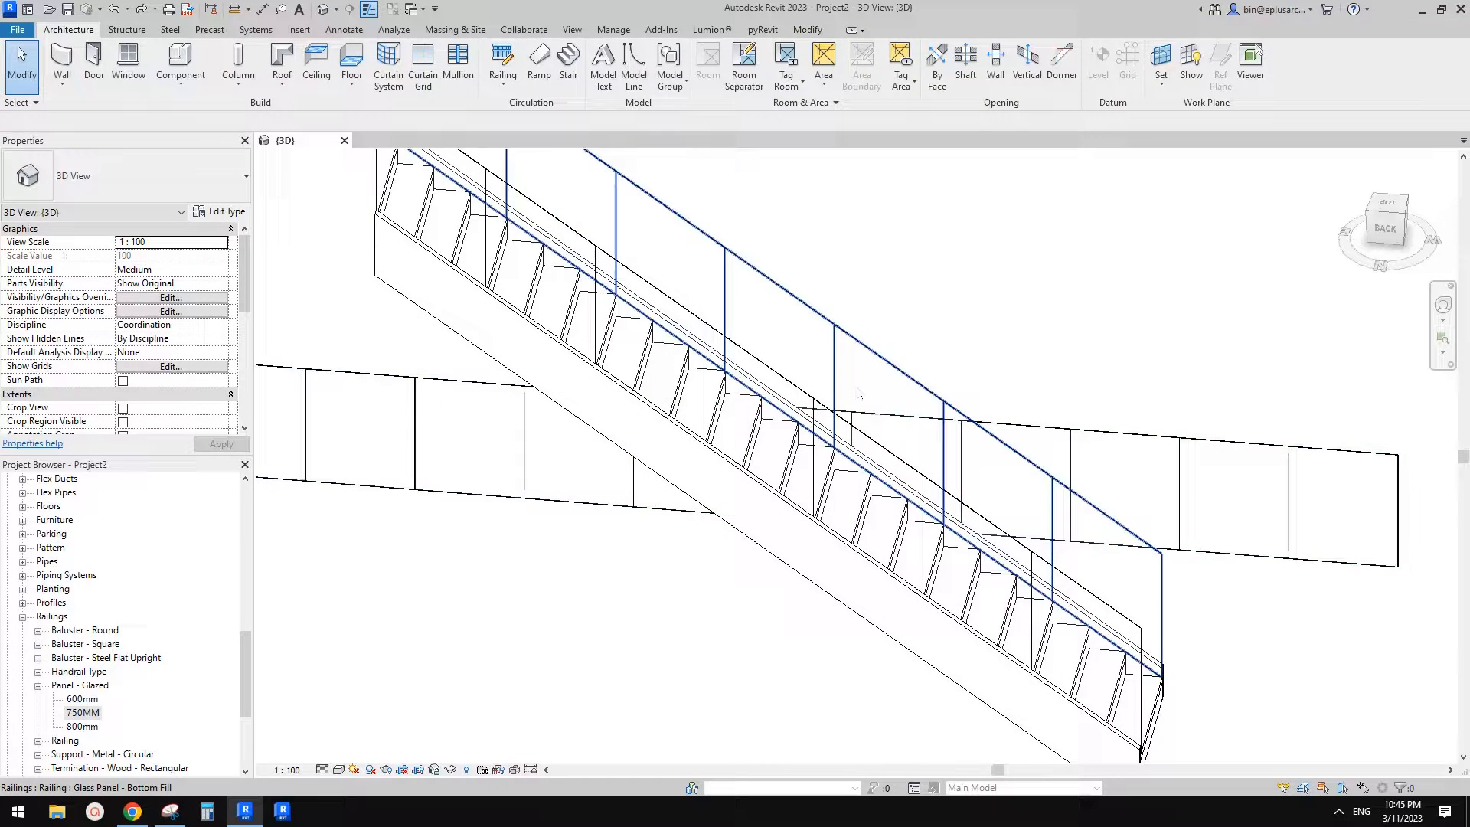
{"action": "middle_click_drag", "start_coordinate": [838, 343], "coordinate": [840, 368]}
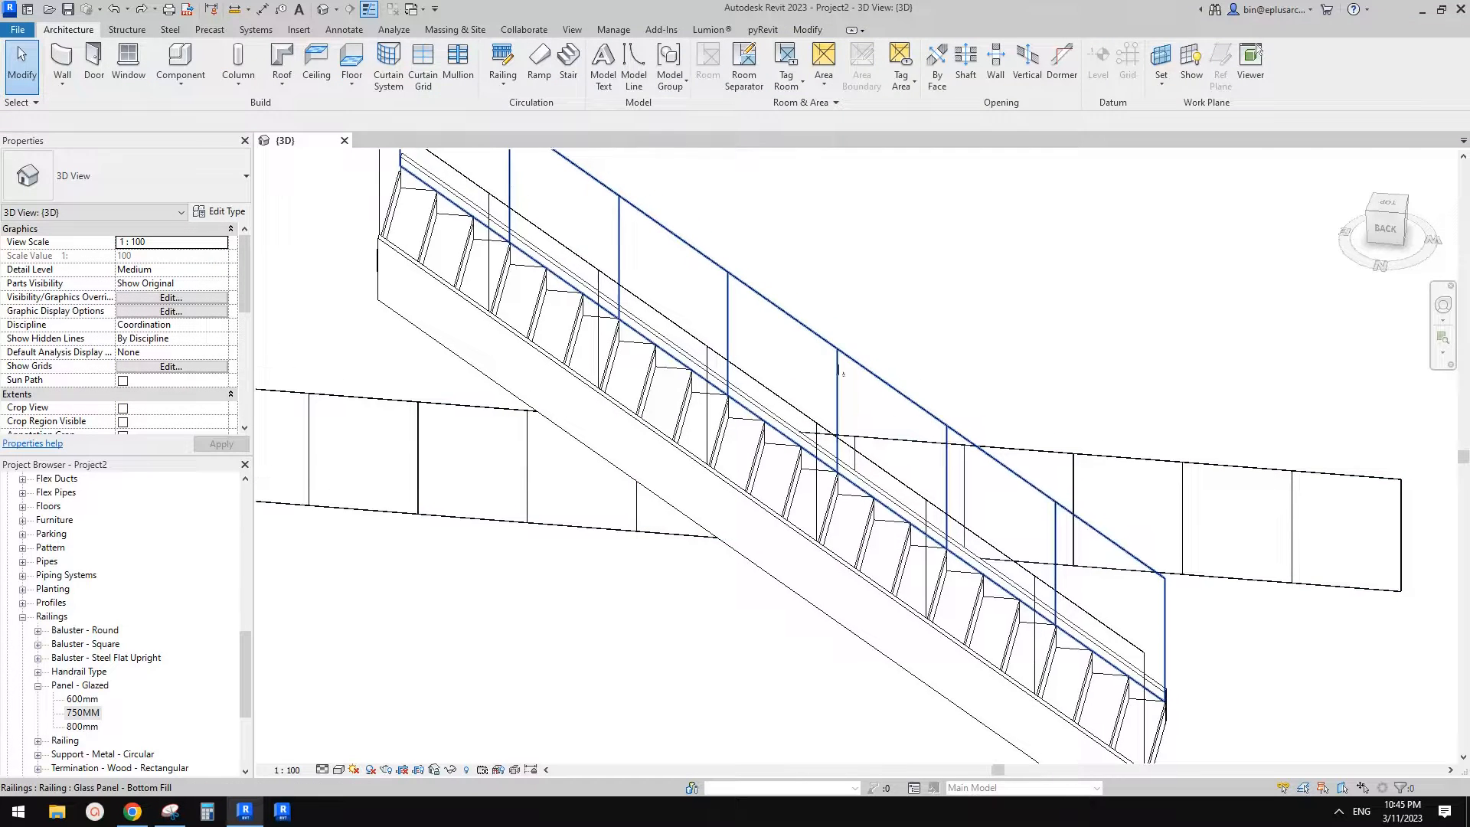
Step: Review the baluster placement settings of the stair's Glass Panel - Bottom Fill railing
{"action": "left_click", "coordinate": [836, 357]}
{"action": "left_click", "coordinate": [220, 212]}
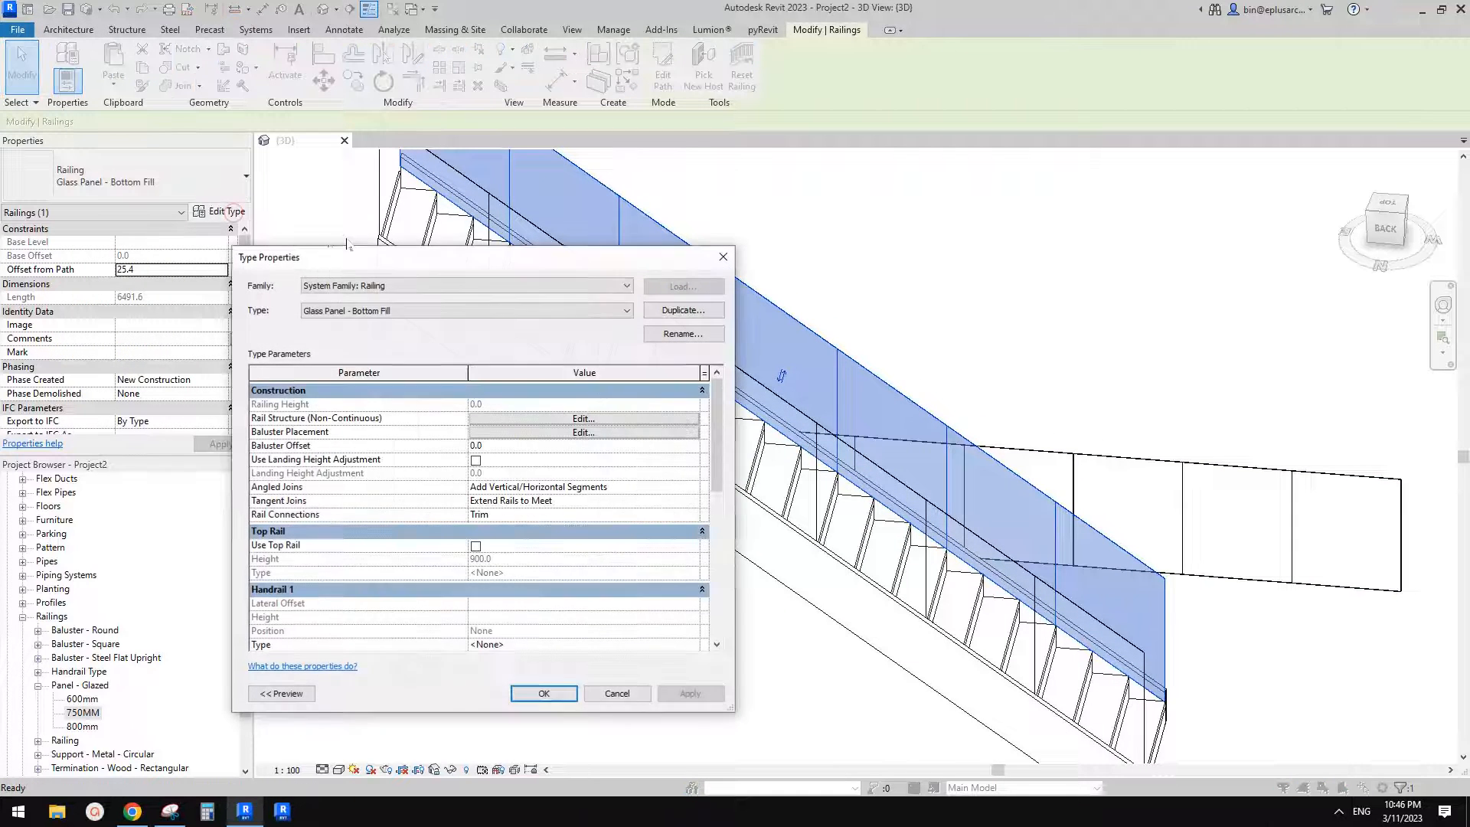
{"action": "left_click", "coordinate": [599, 440]}
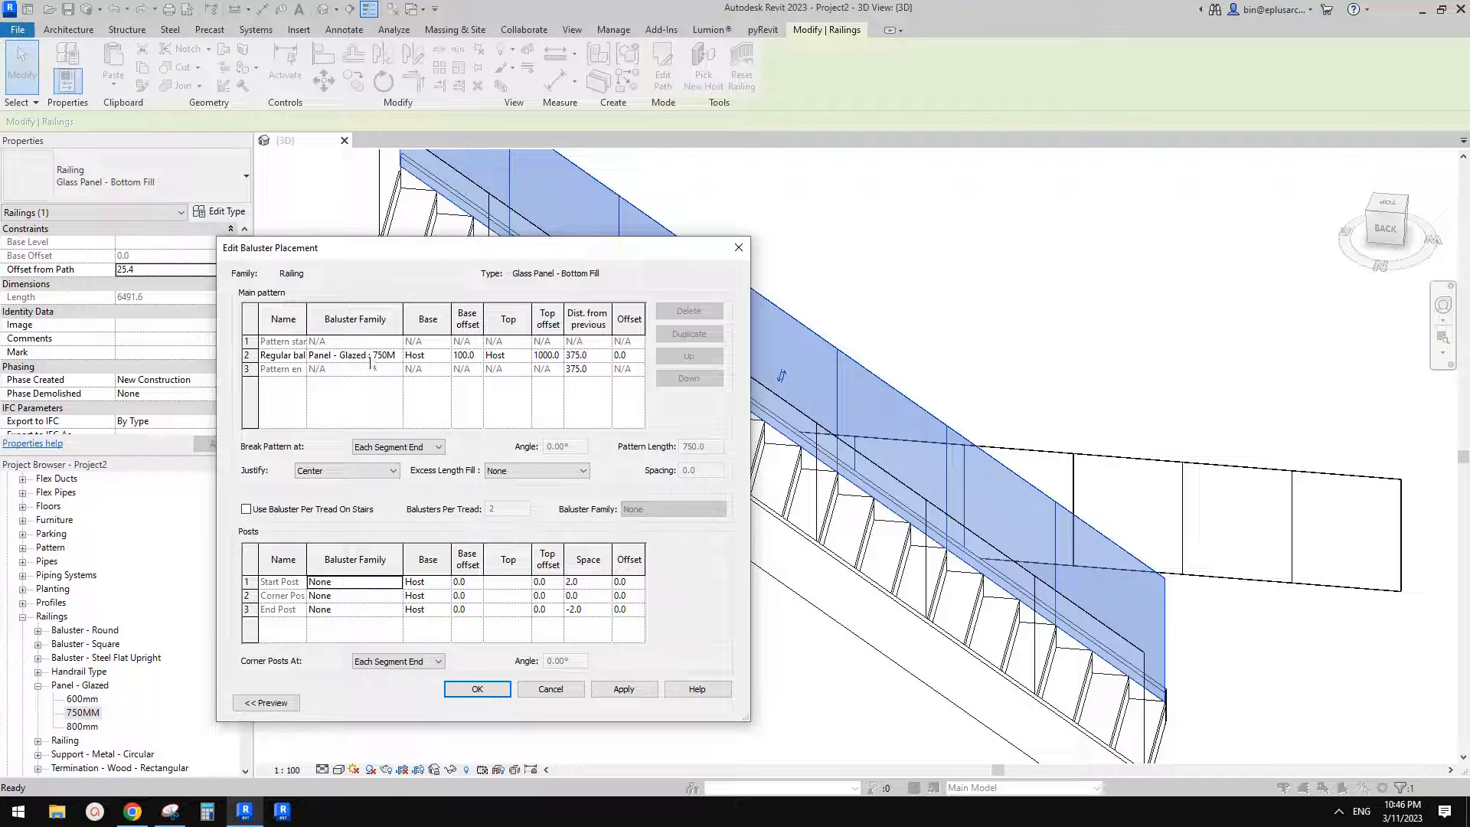
{"action": "left_click", "coordinate": [477, 688]}
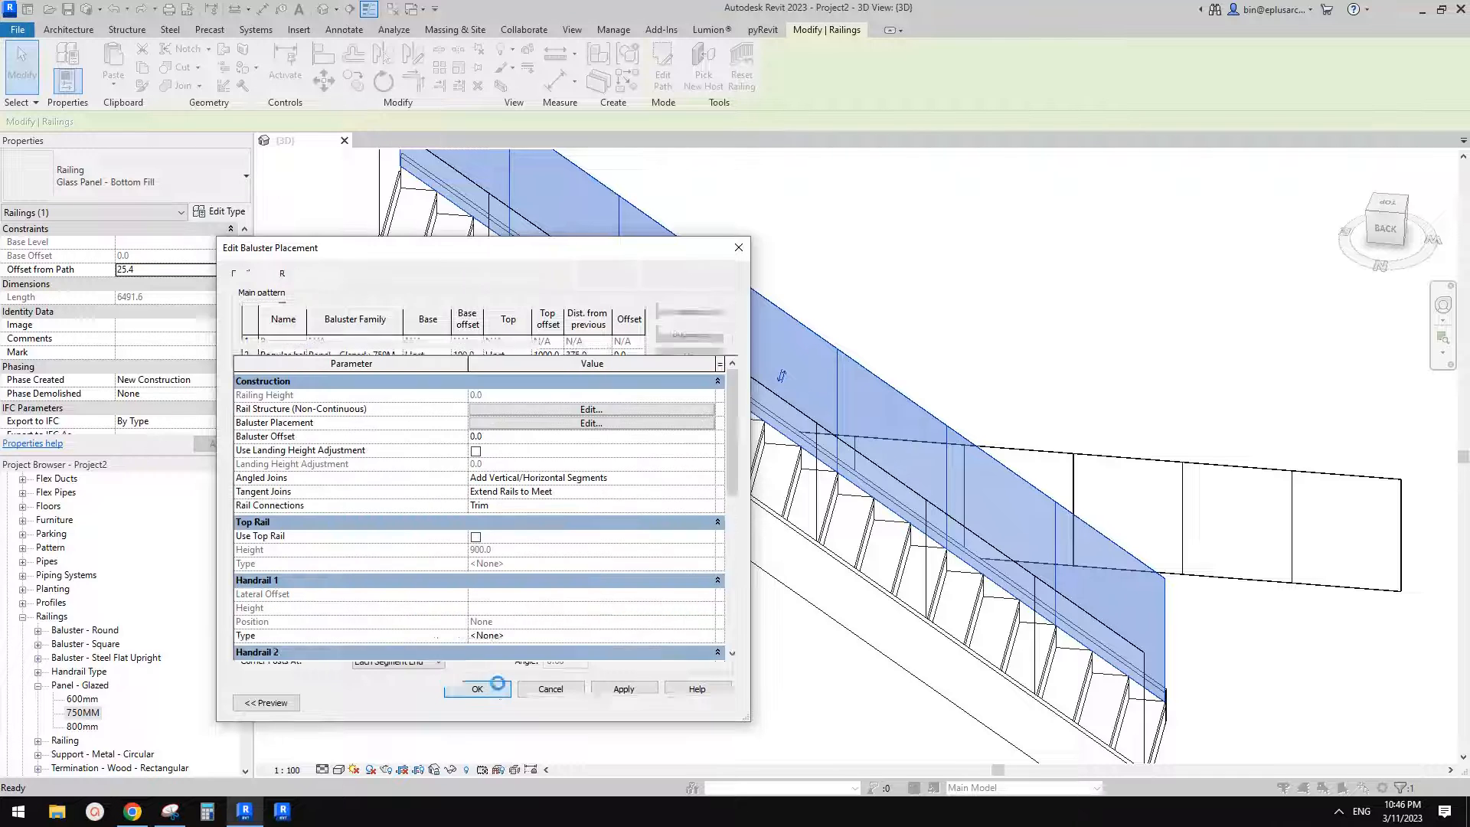
{"action": "left_click", "coordinate": [515, 690]}
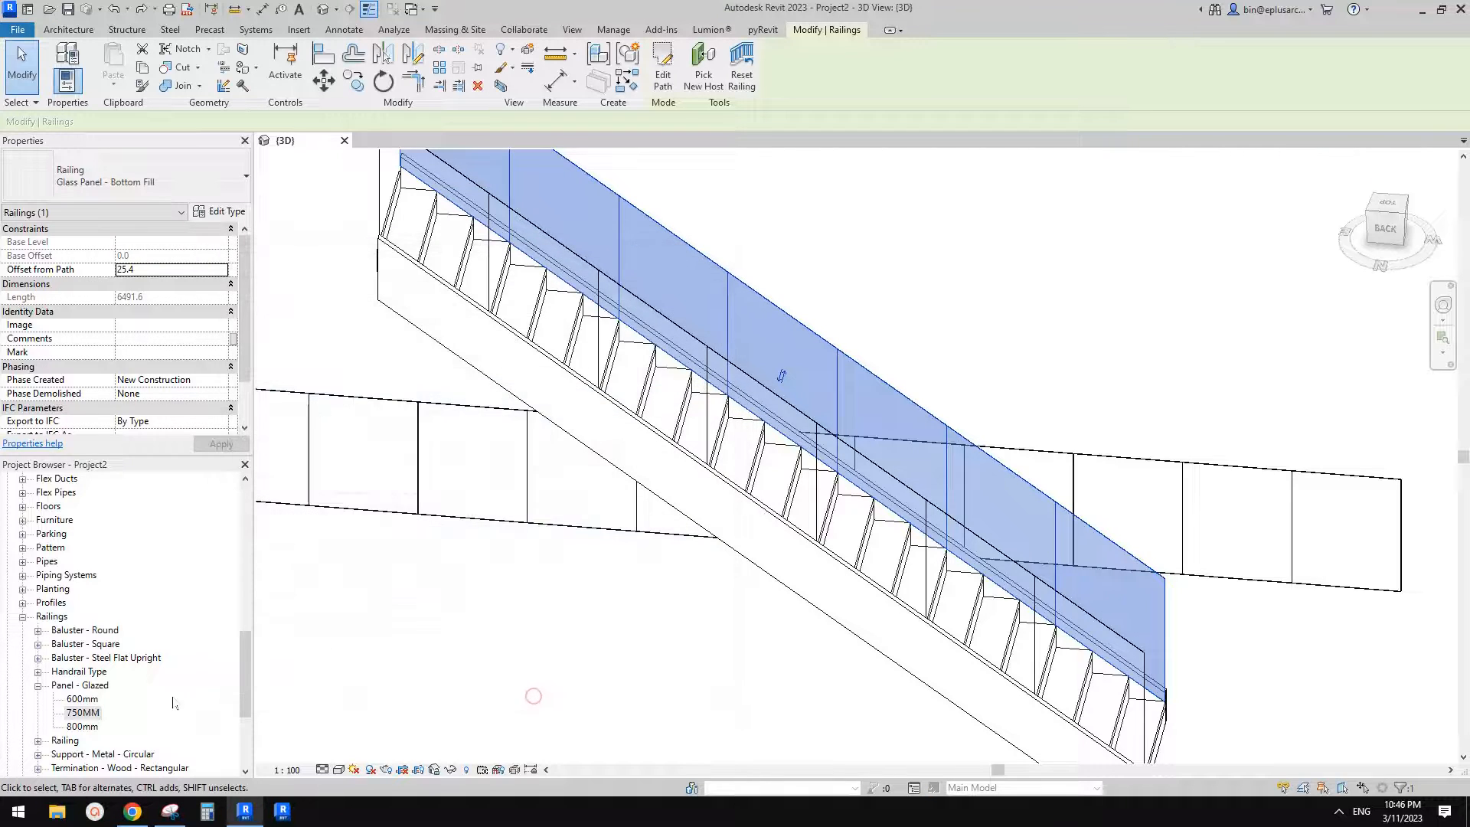
Step: Rename the 750MM type of the Panel - Glazed family as 740MM
{"action": "right_click", "coordinate": [85, 715]}
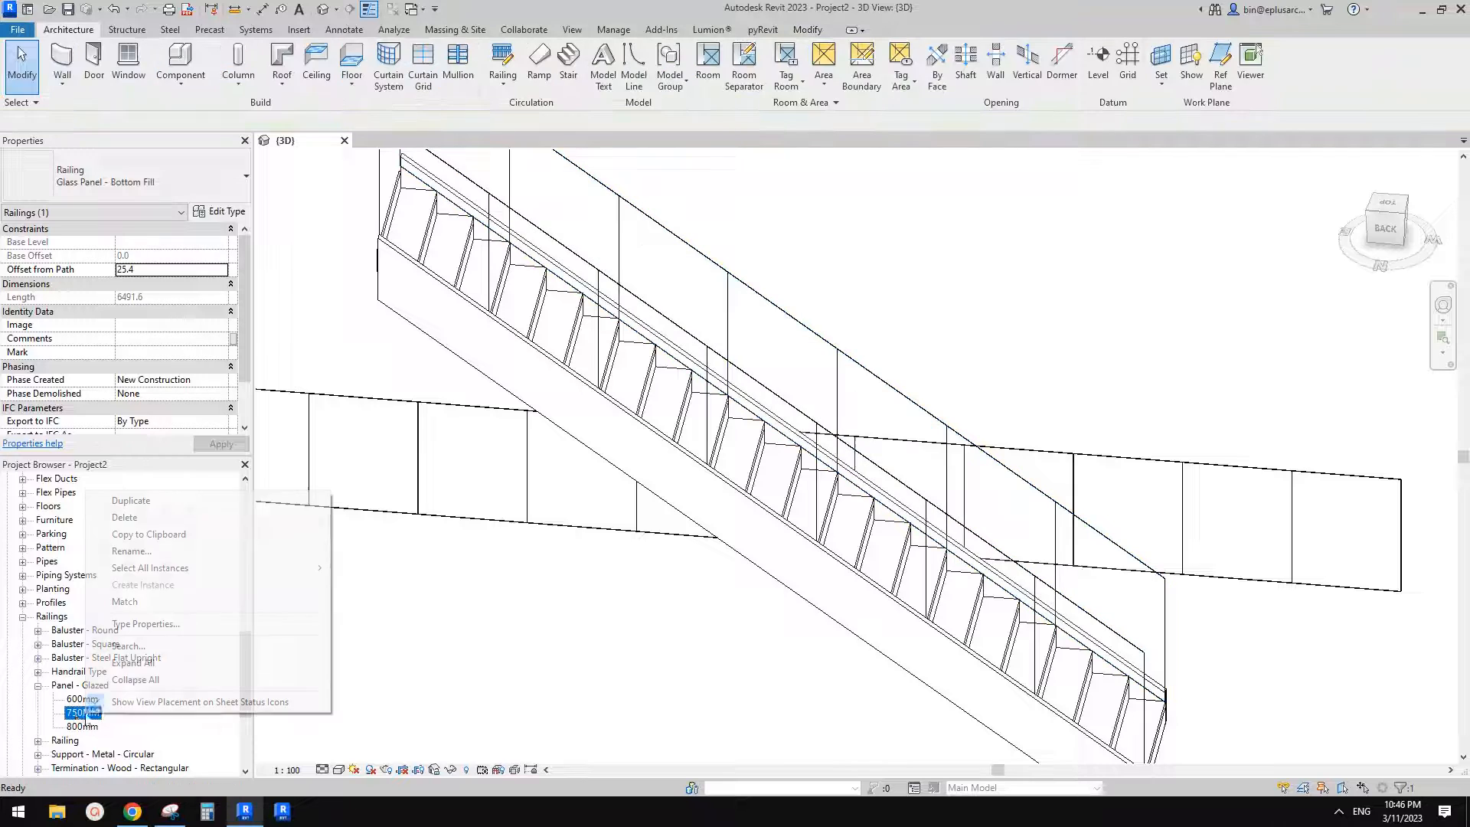
{"action": "left_click", "coordinate": [146, 551]}
{"action": "left_click", "coordinate": [75, 712]}
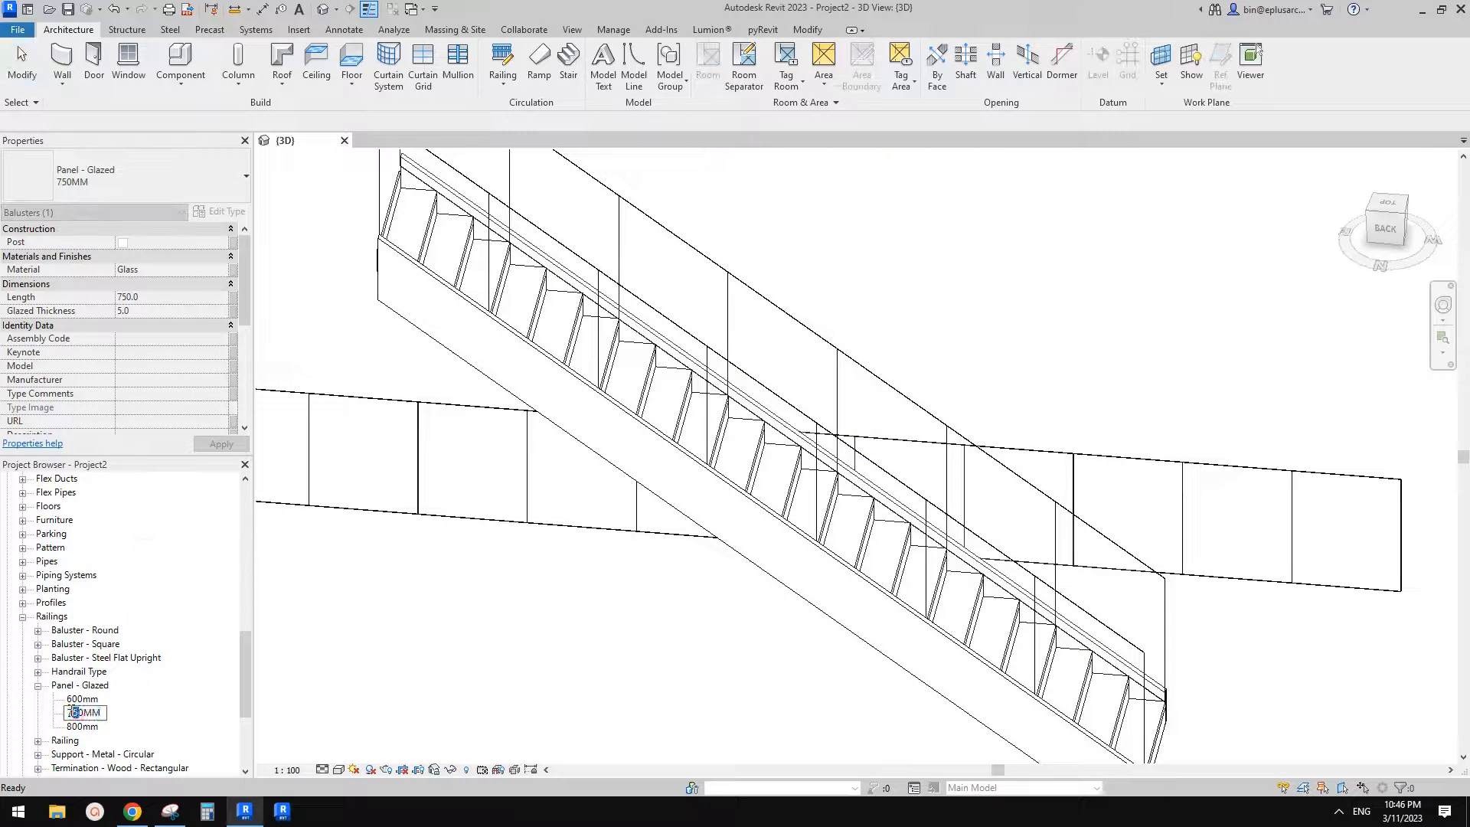
{"action": "left_click", "coordinate": [140, 710]}
Step: Set the Length of the 740MM Panel - Glazed type to 740
{"action": "double_click", "coordinate": [84, 713]}
{"action": "left_click", "coordinate": [516, 469]}
{"action": "double_click", "coordinate": [515, 474]}
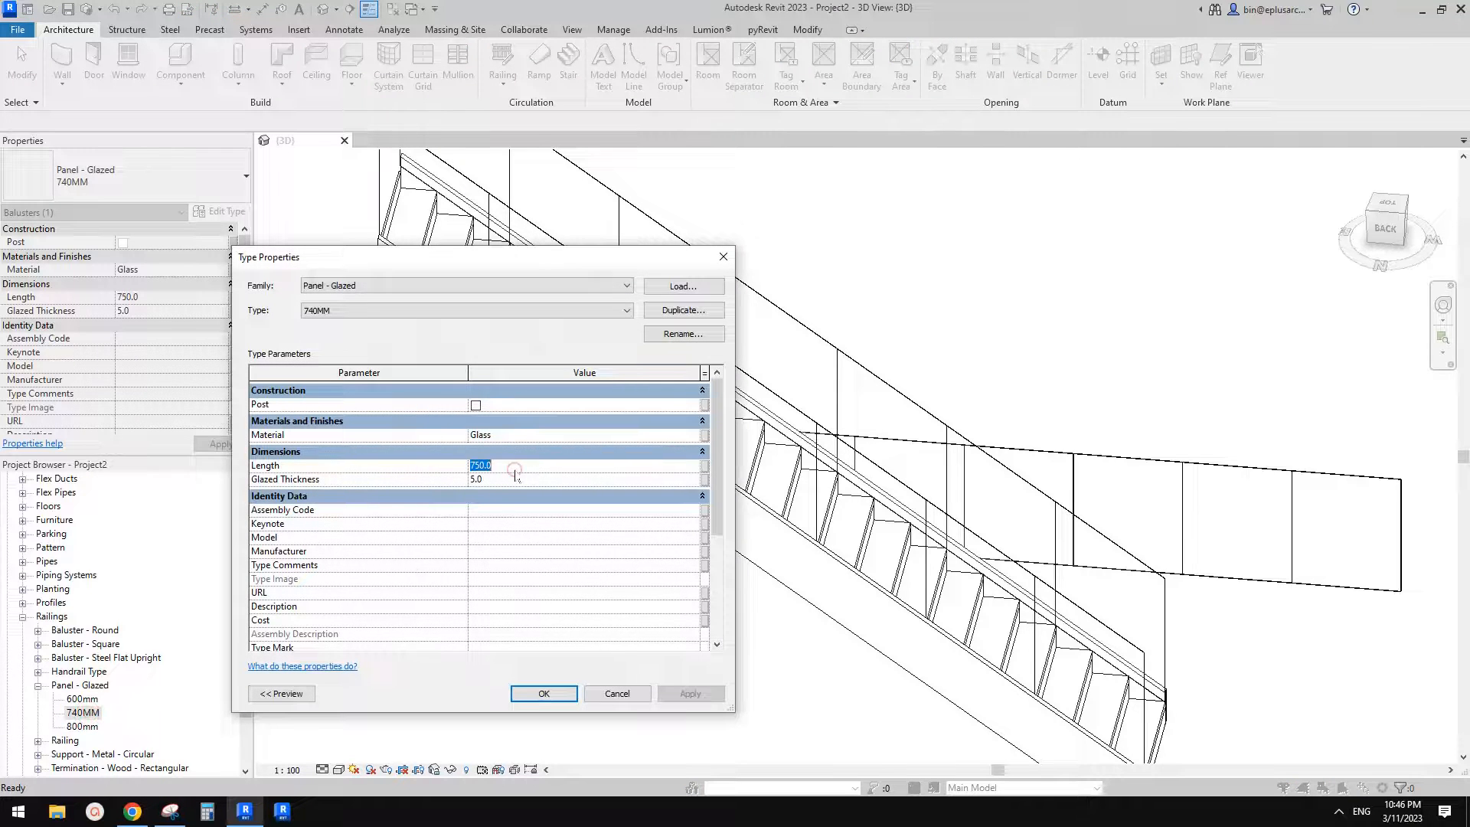
{"action": "type", "text": "740"}
{"action": "scroll", "coordinate": [559, 620], "scroll_direction": "down", "scroll_amount": 1}
{"action": "left_click", "coordinate": [543, 694]}
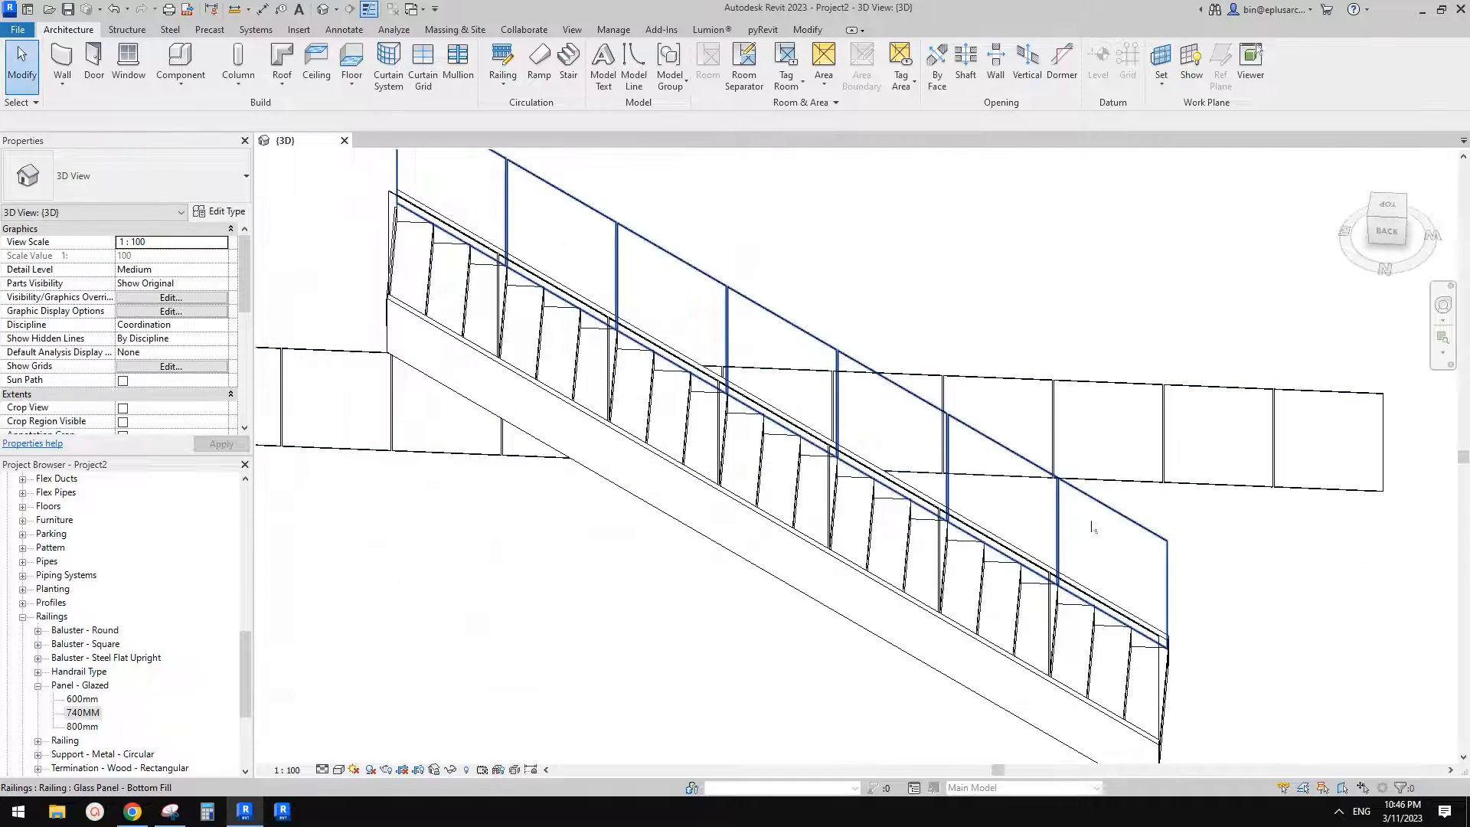
Step: Dimension the gap between two adjacent glass panels on the stair railing
{"action": "left_click", "coordinate": [1108, 510]}
{"action": "middle_click_drag", "start_coordinate": [1108, 510], "coordinate": [944, 450], "text": "shift"}
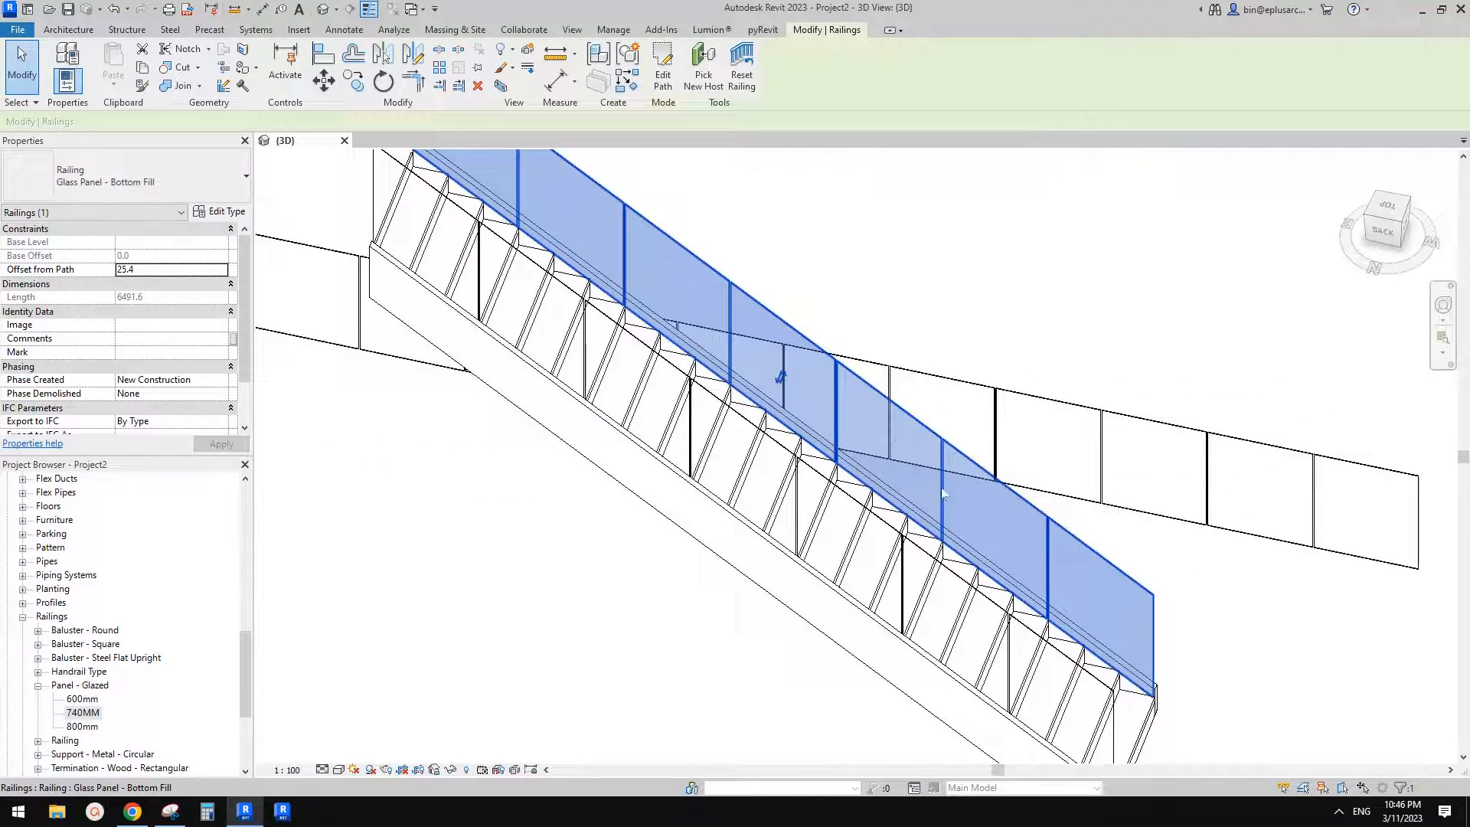
{"action": "scroll", "coordinate": [1053, 544], "scroll_direction": "up", "scroll_amount": 5}
{"action": "key", "text": "Escape"}
{"action": "key", "text": "d"}
{"action": "middle_click_drag", "start_coordinate": [1016, 481], "coordinate": [995, 410]}
{"action": "key", "text": "i"}
{"action": "left_click", "coordinate": [993, 410]}
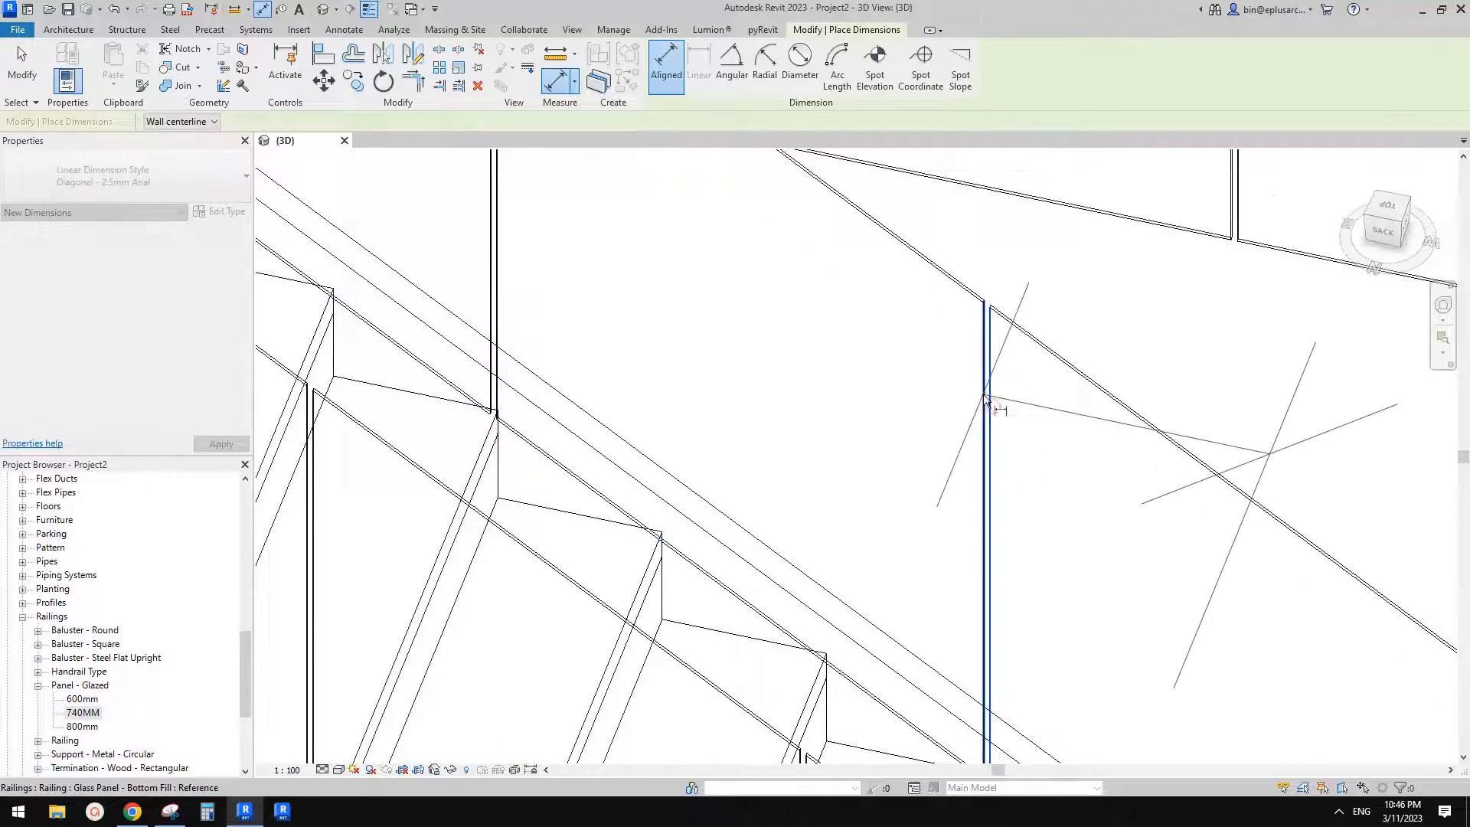
{"action": "left_click", "coordinate": [983, 397]}
{"action": "scroll", "coordinate": [994, 414], "scroll_direction": "down", "scroll_amount": 3}
{"action": "left_click", "coordinate": [1148, 396]}
{"action": "key", "text": "Escape"}
{"action": "key", "text": "Escape"}
Step: Examine the glass panels on both stair railings from several directions, comparing their joints with the treads
{"action": "left_click", "coordinate": [1130, 398]}
{"action": "scroll", "coordinate": [1131, 401], "scroll_direction": "down", "scroll_amount": 1}
{"action": "middle_click_drag", "start_coordinate": [1138, 410], "coordinate": [797, 409], "text": "shift"}
{"action": "key", "text": "Escape"}
{"action": "scroll", "coordinate": [1051, 423], "scroll_direction": "down", "scroll_amount": 2}
{"action": "scroll", "coordinate": [1163, 442], "scroll_direction": "down", "scroll_amount": 2}
{"action": "middle_click_drag", "start_coordinate": [1156, 349], "coordinate": [1057, 511]}
{"action": "middle_click_drag", "start_coordinate": [1057, 511], "coordinate": [1354, 529], "text": "shift"}
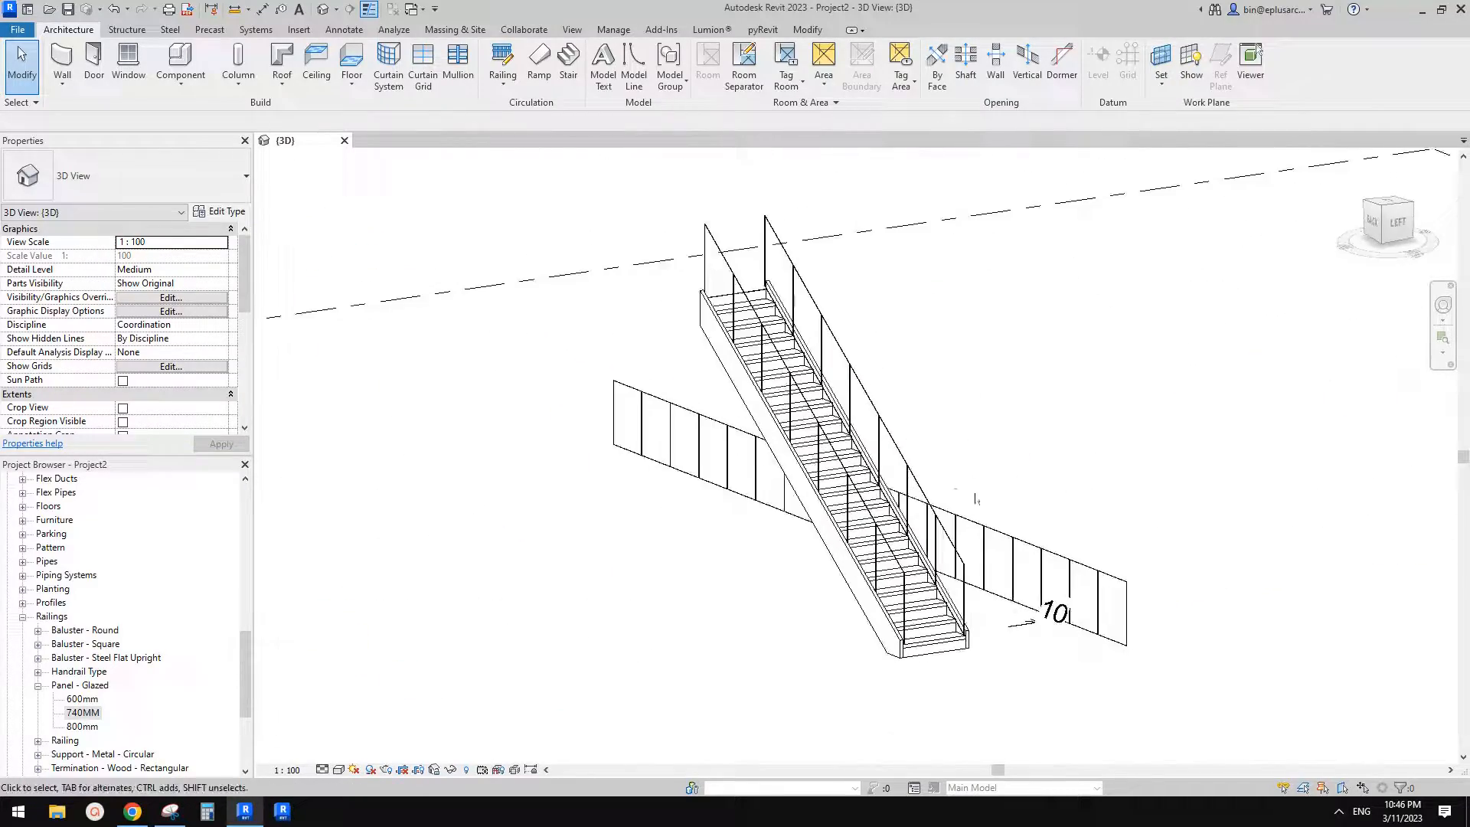
{"action": "middle_click_drag", "start_coordinate": [974, 499], "coordinate": [1005, 498], "text": "shift"}
{"action": "scroll", "coordinate": [893, 462], "scroll_direction": "up", "scroll_amount": 2}
{"action": "left_click", "coordinate": [893, 447]}
{"action": "middle_click_drag", "start_coordinate": [894, 454], "coordinate": [944, 422], "text": "shift"}
{"action": "middle_click_drag", "start_coordinate": [1232, 450], "coordinate": [1103, 461]}
{"action": "middle_click_drag", "start_coordinate": [1102, 461], "coordinate": [1073, 504], "text": "shift"}
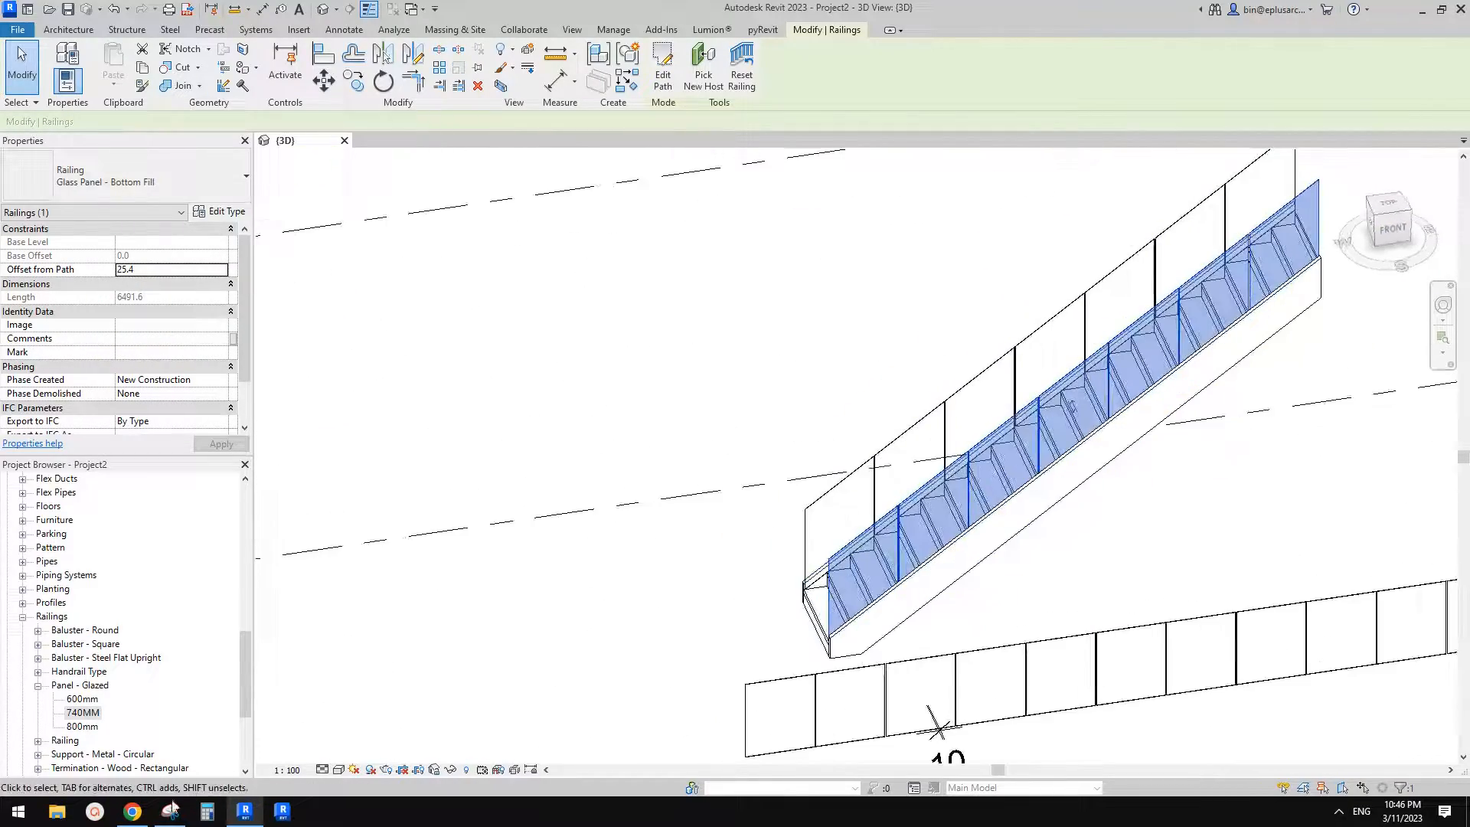
Step: Switch to the balustrade reference drawing in Google Docs, return to Revit and compare the stair railing with it
{"action": "left_click", "coordinate": [133, 811]}
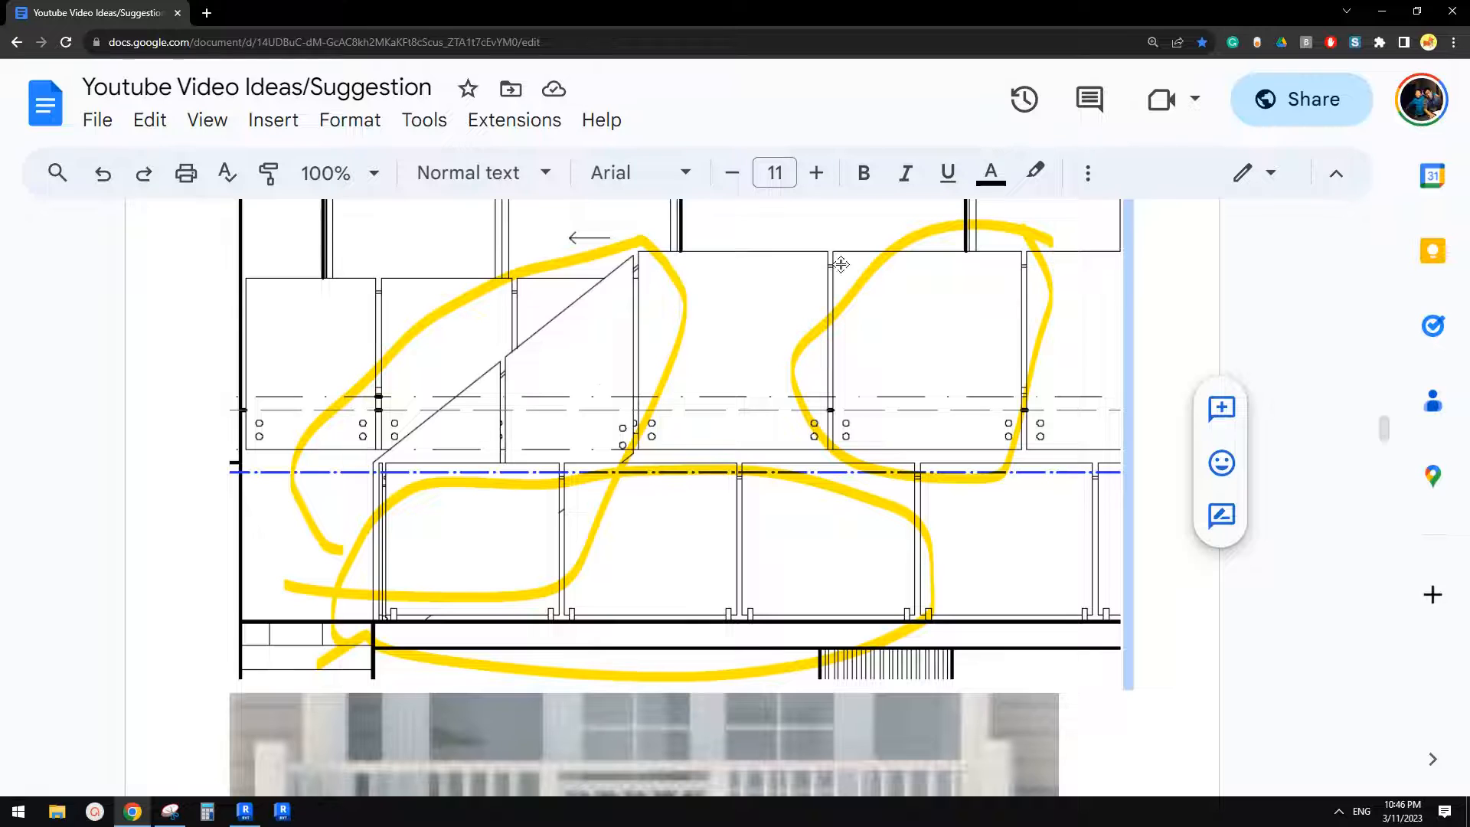
{"action": "left_click", "coordinate": [244, 812]}
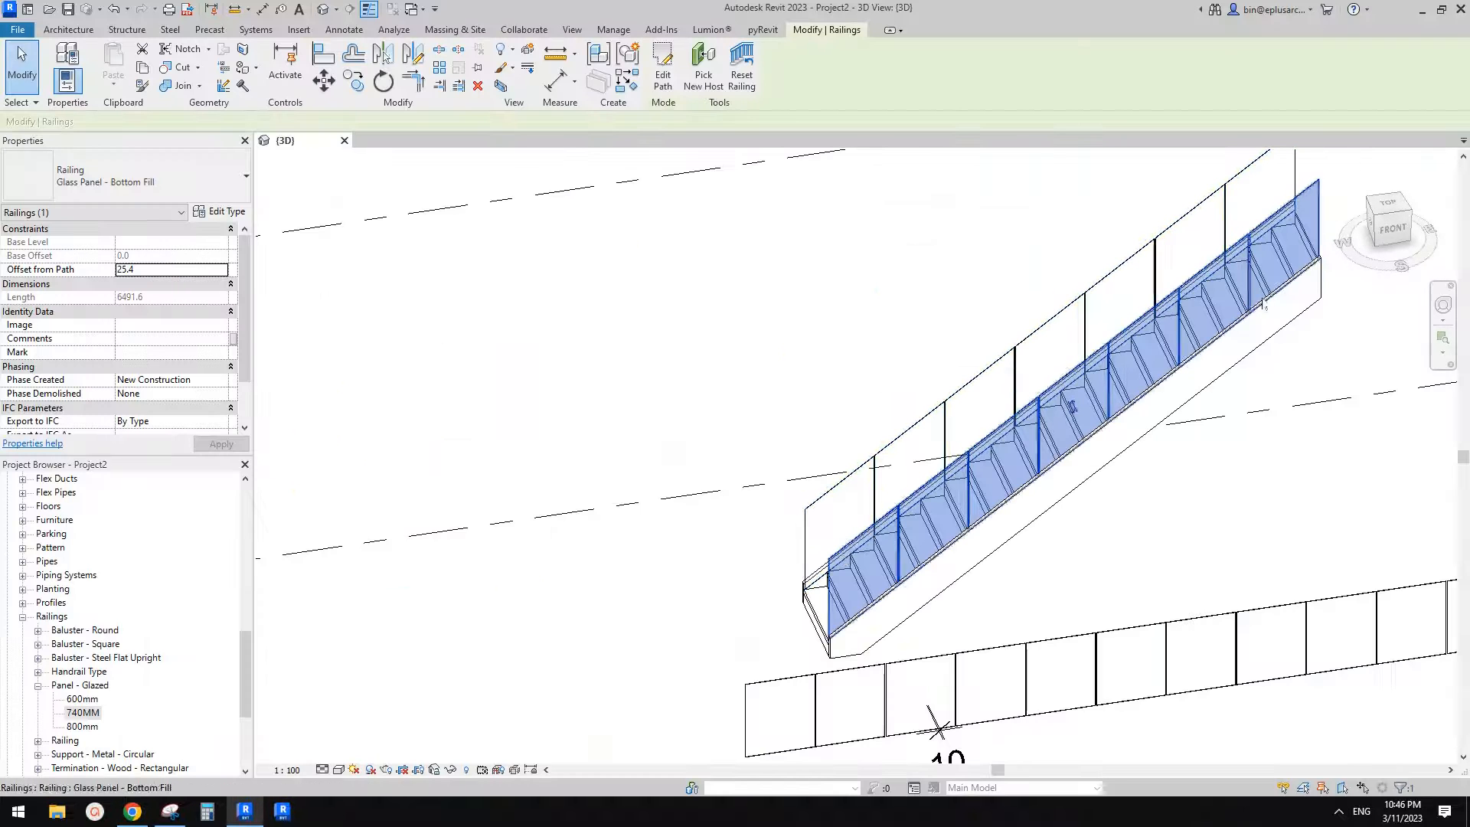
{"action": "middle_click_drag", "start_coordinate": [1226, 287], "coordinate": [1266, 239]}
{"action": "middle_click_drag", "start_coordinate": [875, 613], "coordinate": [876, 640], "text": "shift"}
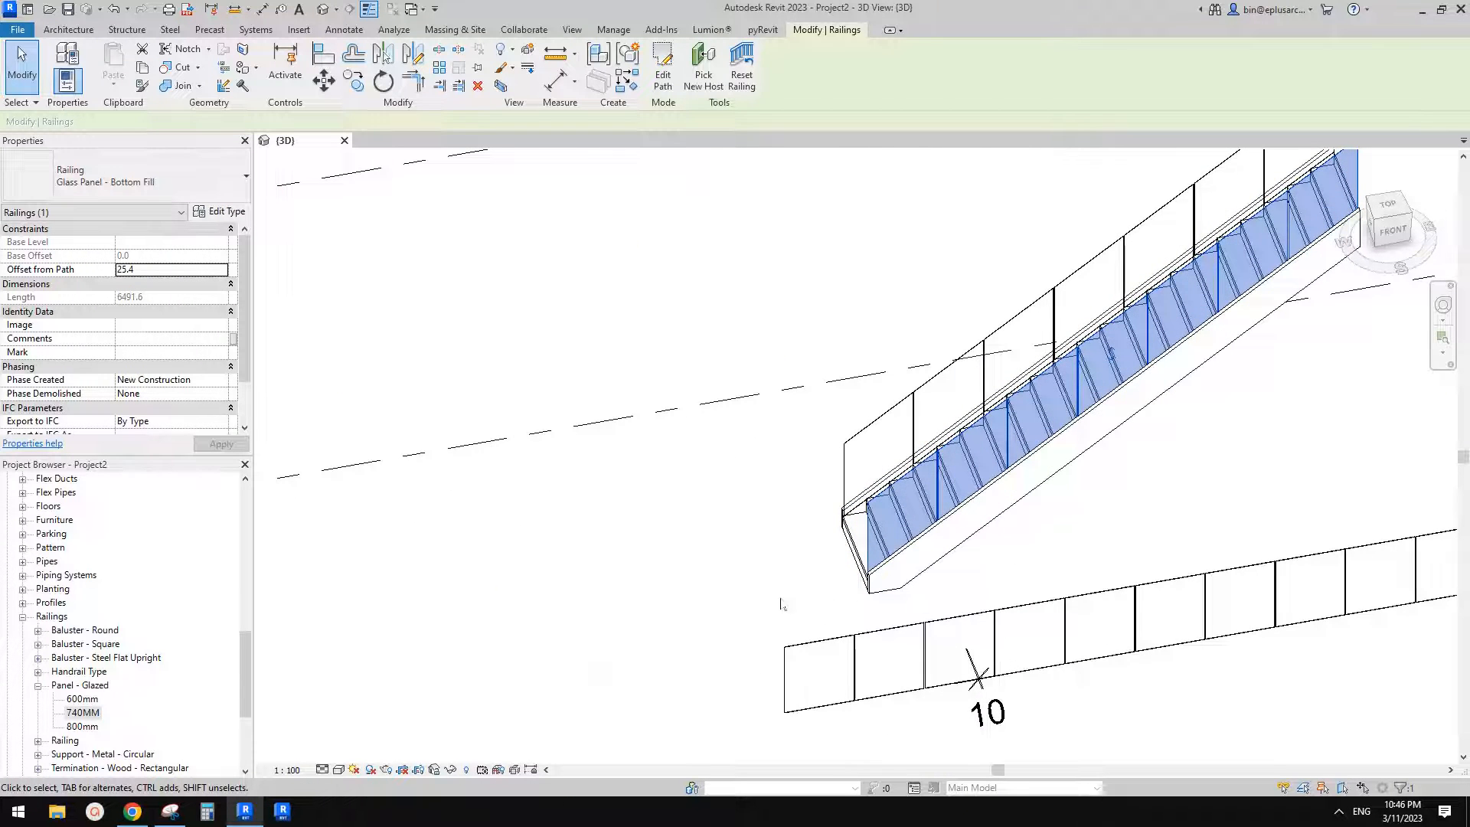
{"action": "scroll", "coordinate": [776, 612], "scroll_direction": "down", "scroll_amount": 1}
{"action": "middle_click_drag", "start_coordinate": [1271, 252], "coordinate": [1253, 210]}
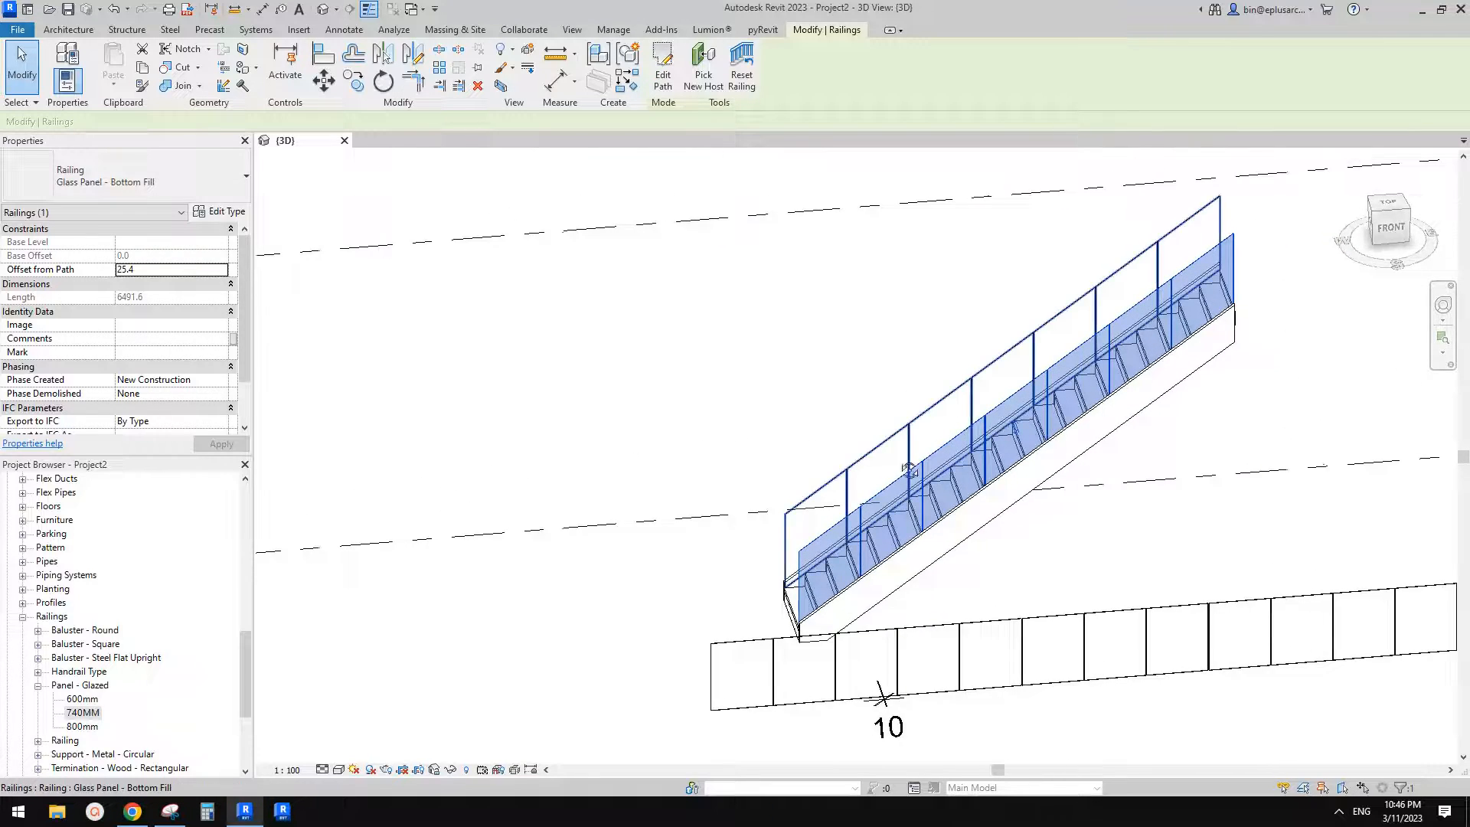
{"action": "middle_click_drag", "start_coordinate": [850, 481], "coordinate": [888, 490], "text": "shift"}
{"action": "key", "text": "Escape"}
{"action": "scroll", "coordinate": [957, 414], "scroll_direction": "down", "scroll_amount": 1}
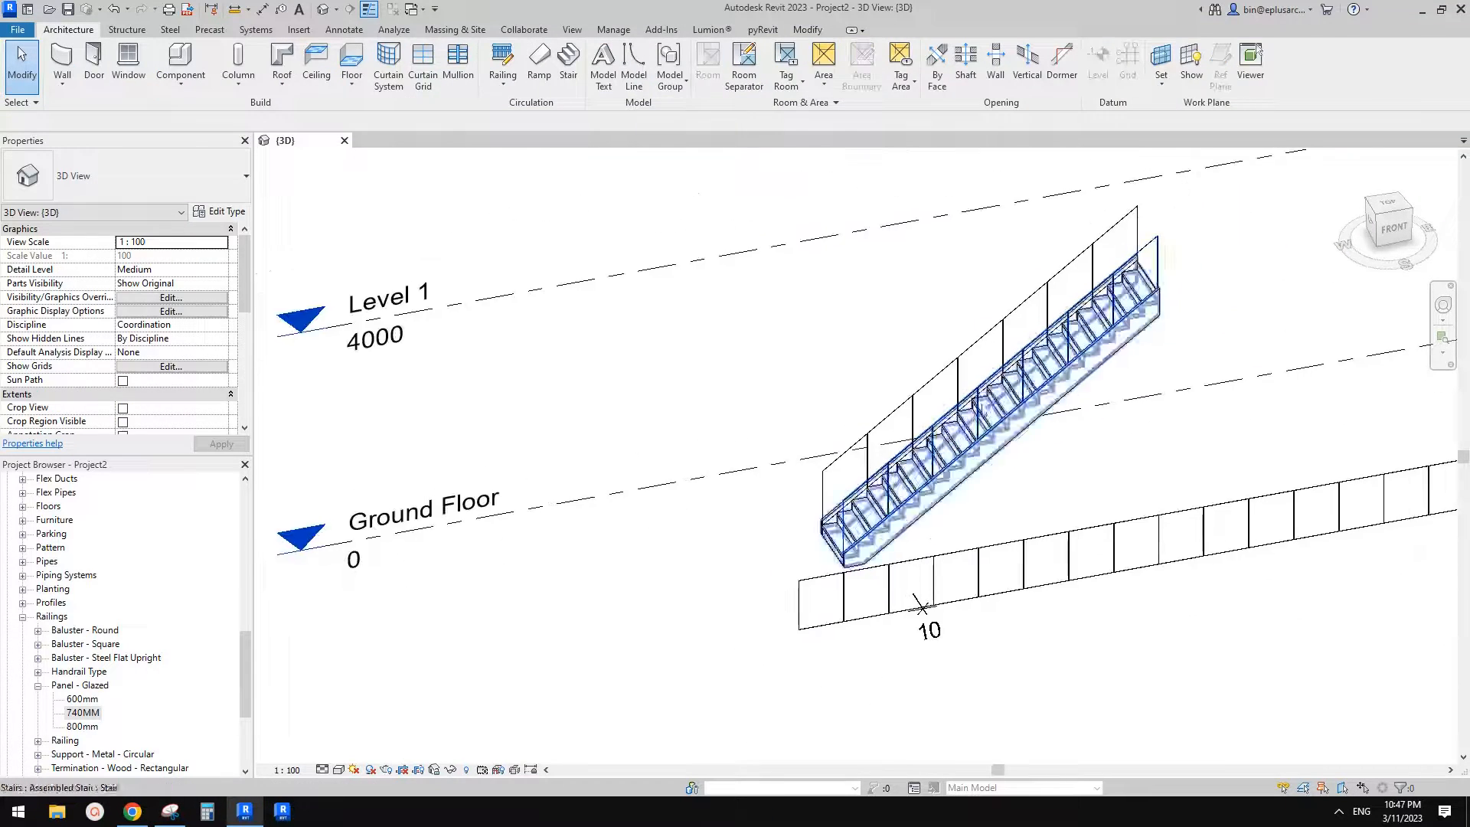
Step: Extend the near stair railing's path with a straight 1500 mm line from its lower end, in line with the flight, and finish the sketch
{"action": "scroll", "coordinate": [923, 444], "scroll_direction": "up", "scroll_amount": 2}
{"action": "left_click", "coordinate": [919, 442]}
{"action": "left_click", "coordinate": [663, 81]}
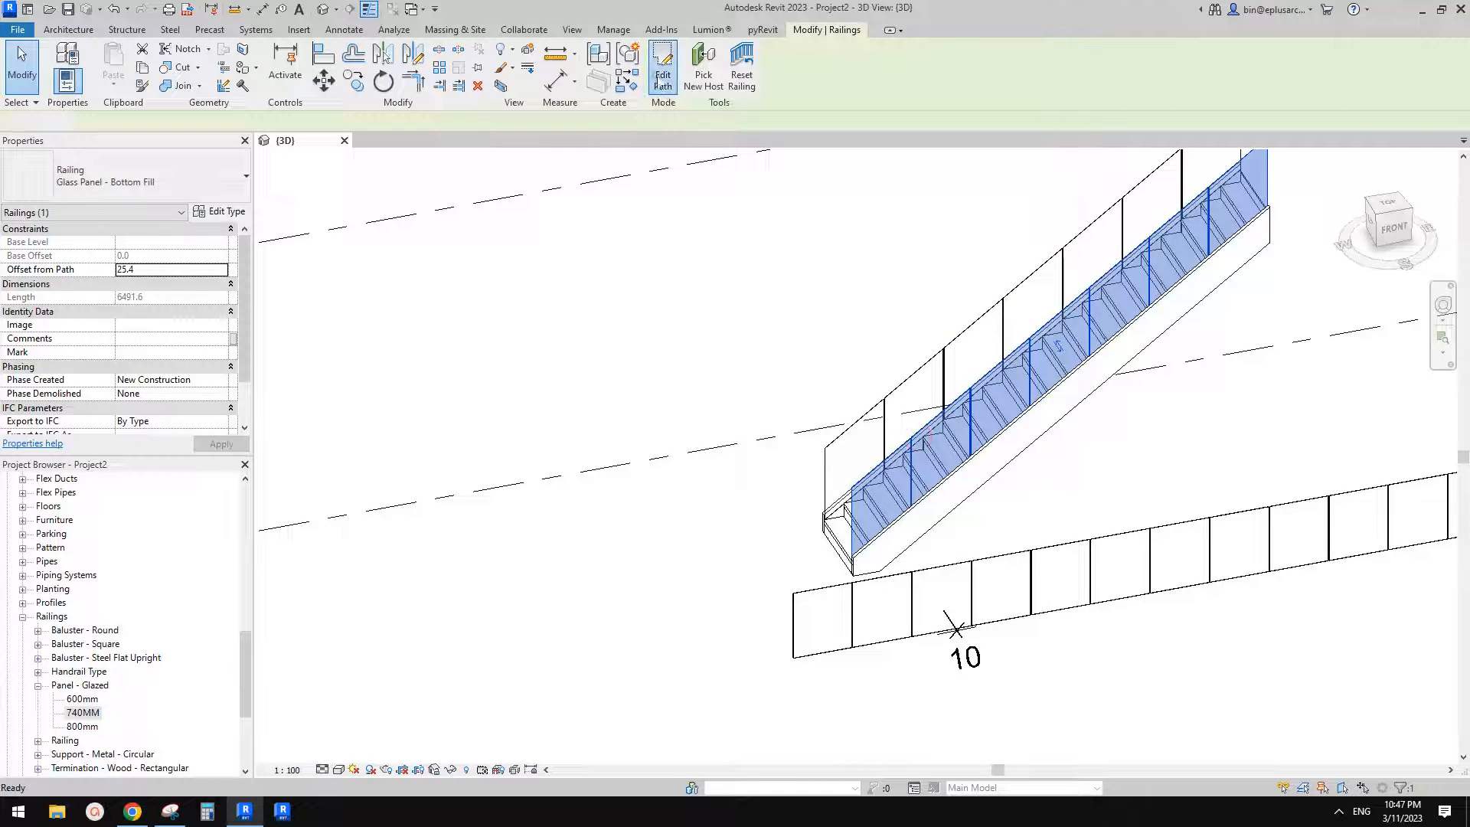
{"action": "left_click", "coordinate": [691, 52]}
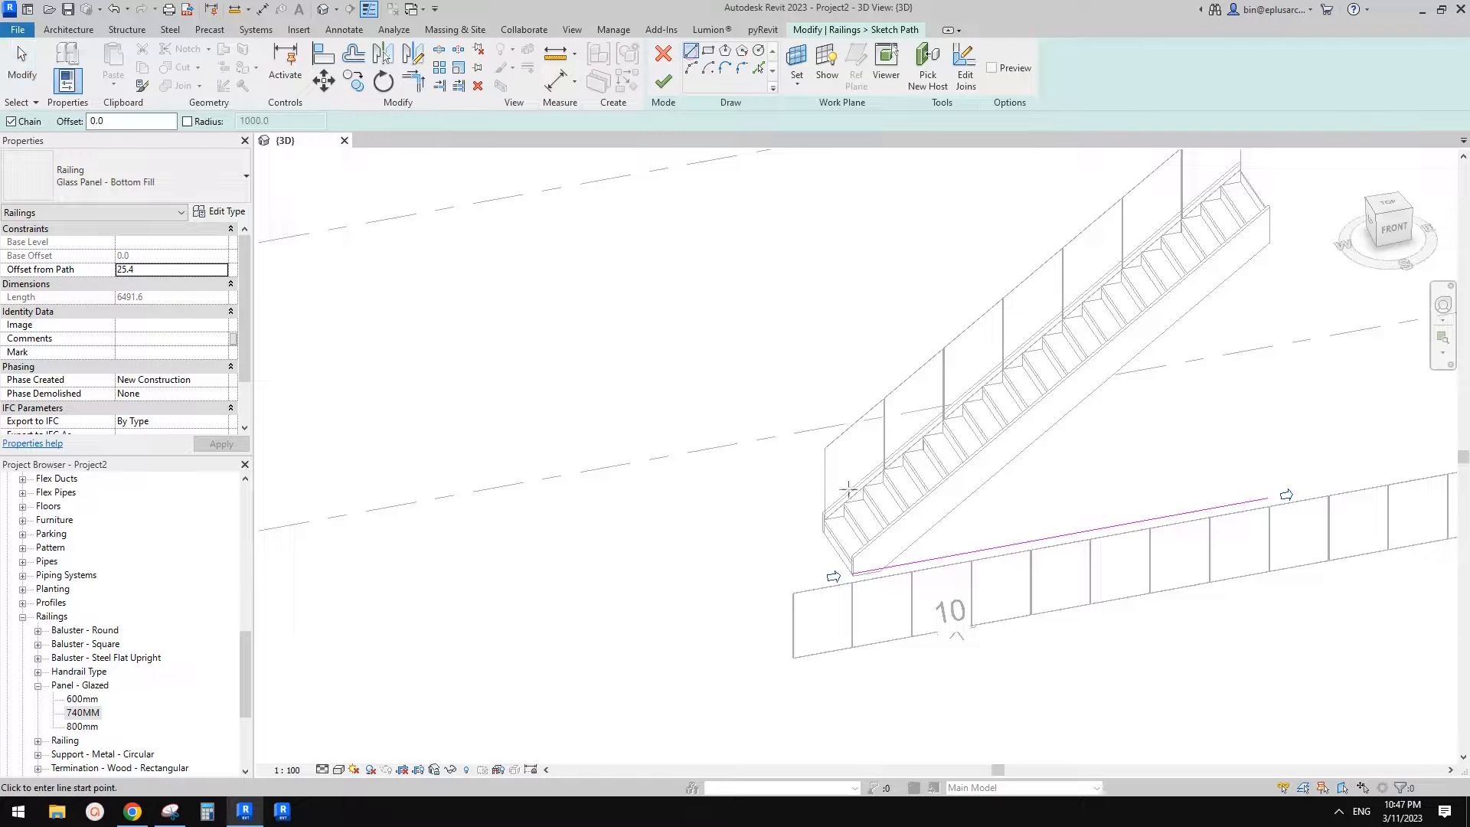
{"action": "left_click", "coordinate": [852, 573]}
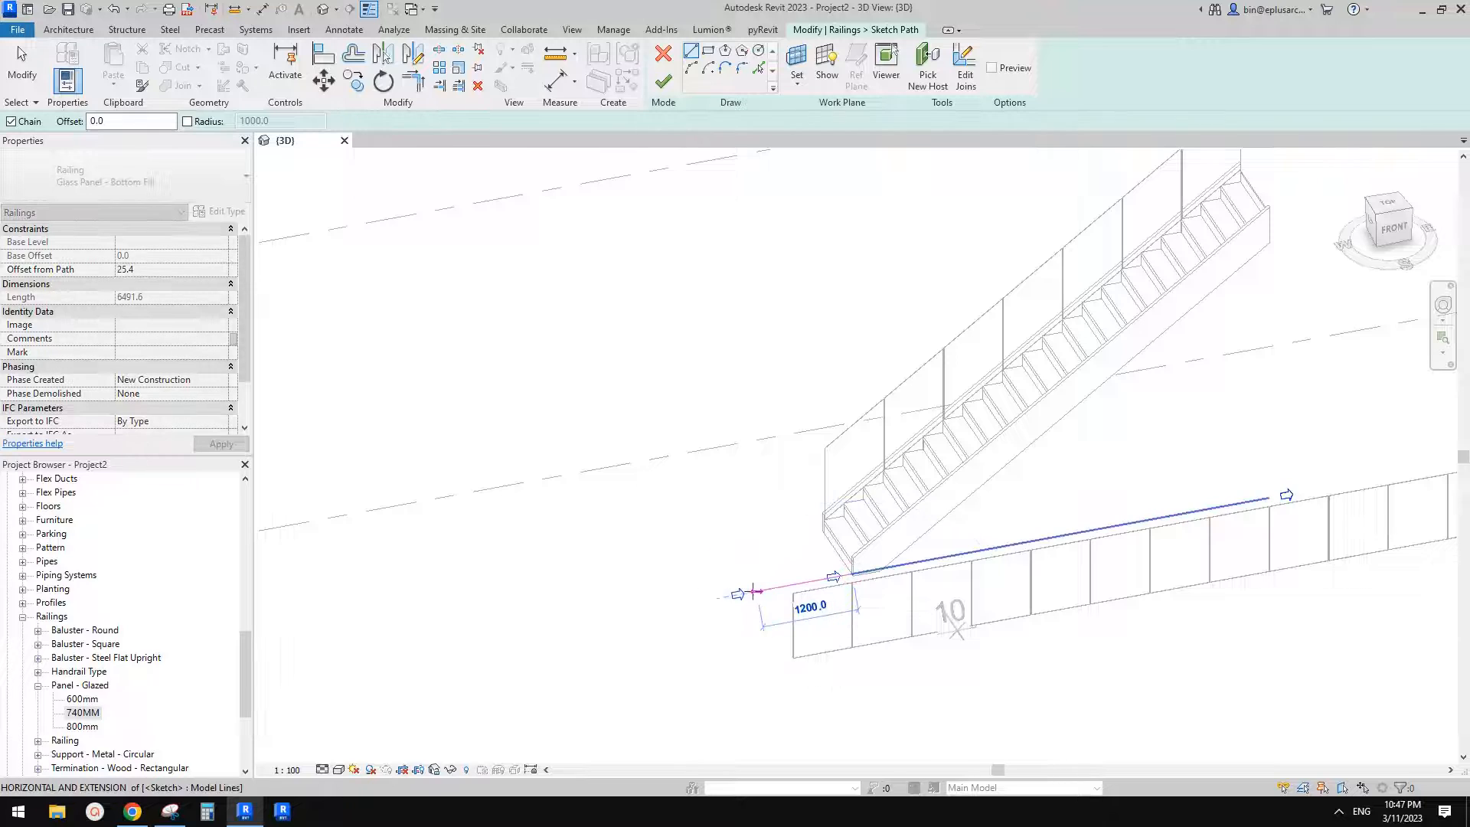
{"action": "scroll", "coordinate": [726, 594], "scroll_direction": "up", "scroll_amount": 1}
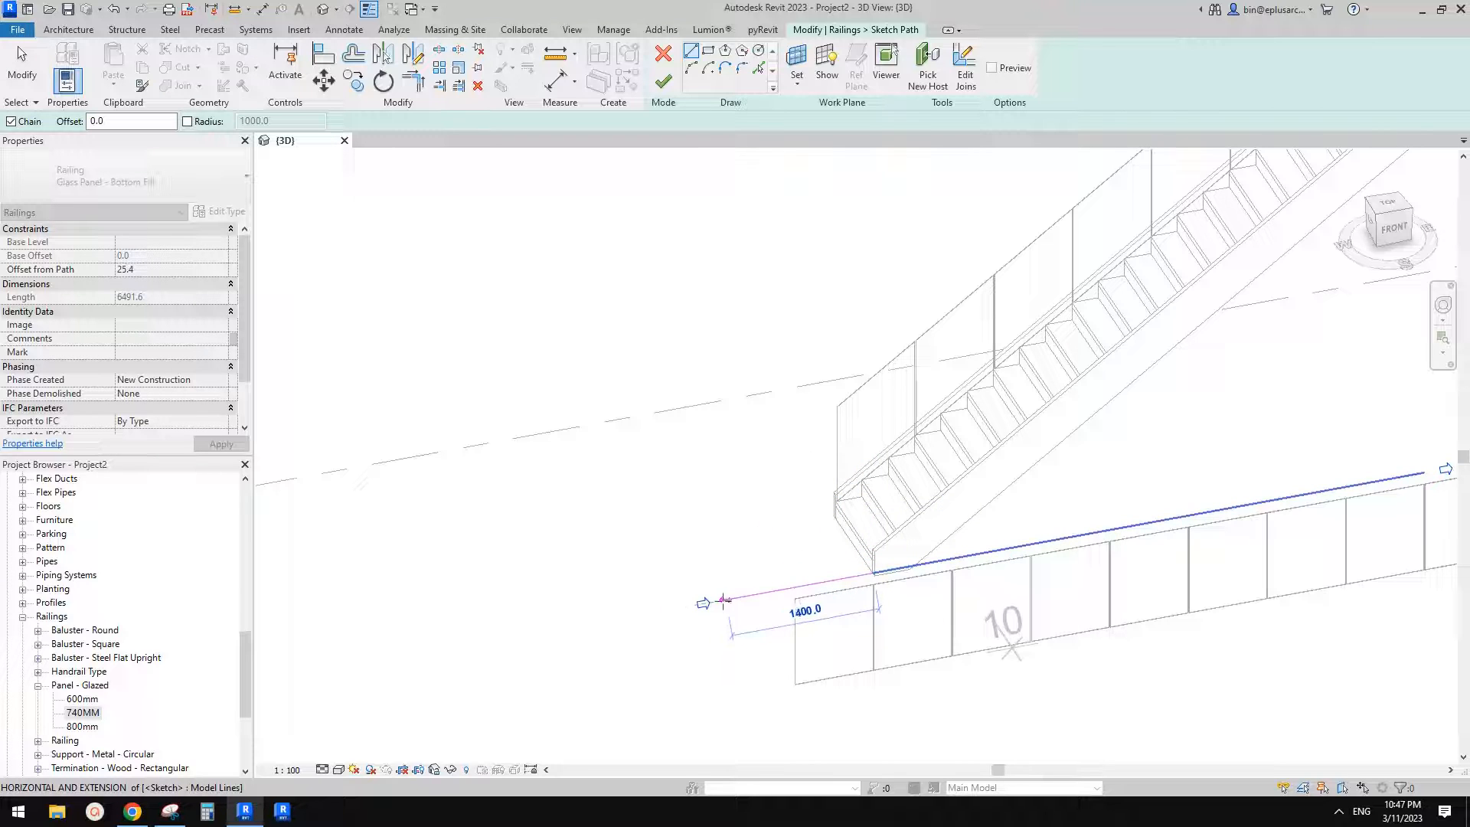
{"action": "left_click", "coordinate": [717, 601]}
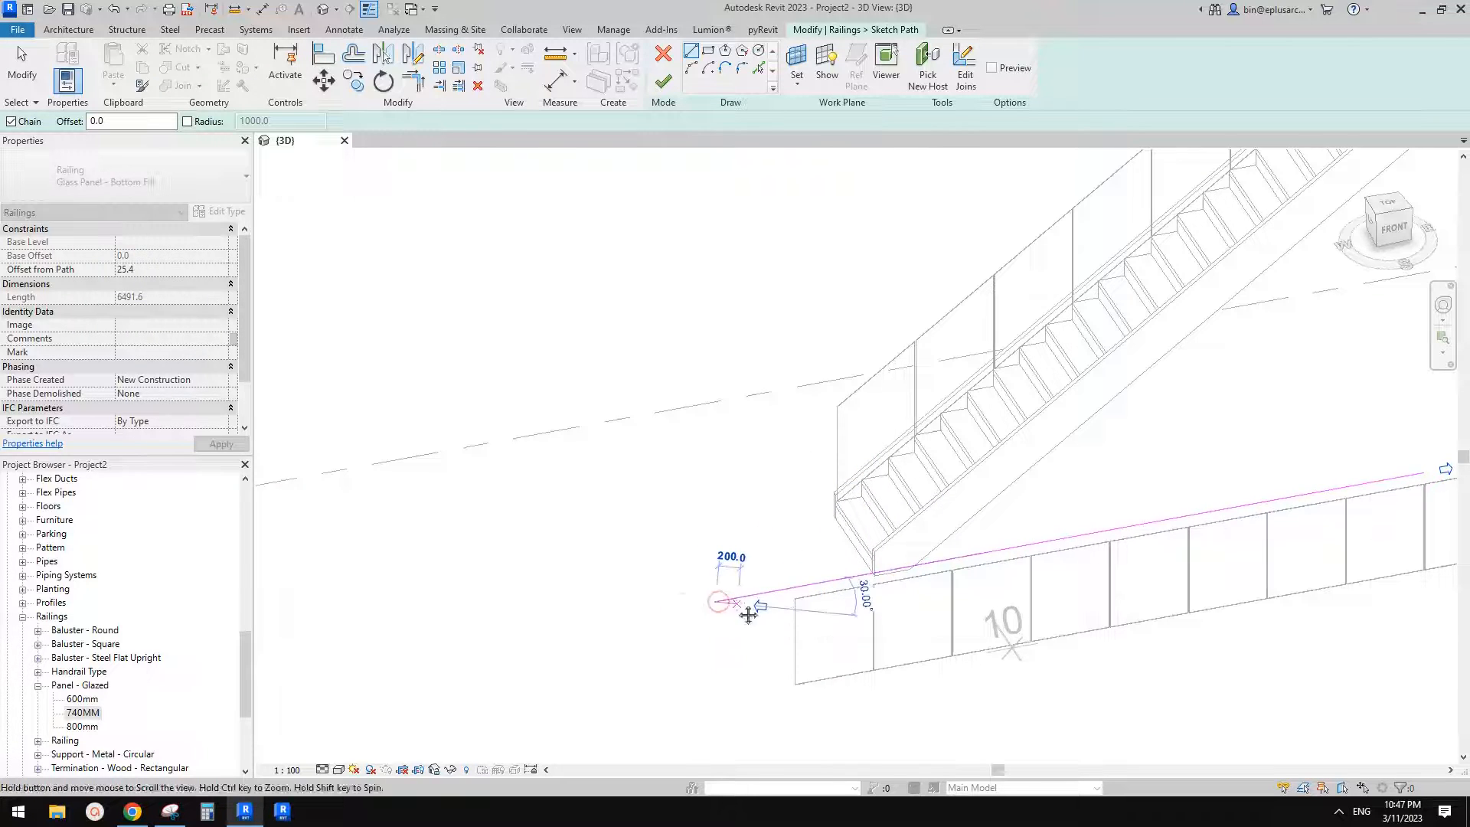
{"action": "key", "text": "Escape"}
{"action": "key", "text": "Escape"}
{"action": "middle_click_drag", "start_coordinate": [741, 617], "coordinate": [730, 615], "text": "shift"}
{"action": "left_click", "coordinate": [742, 603]}
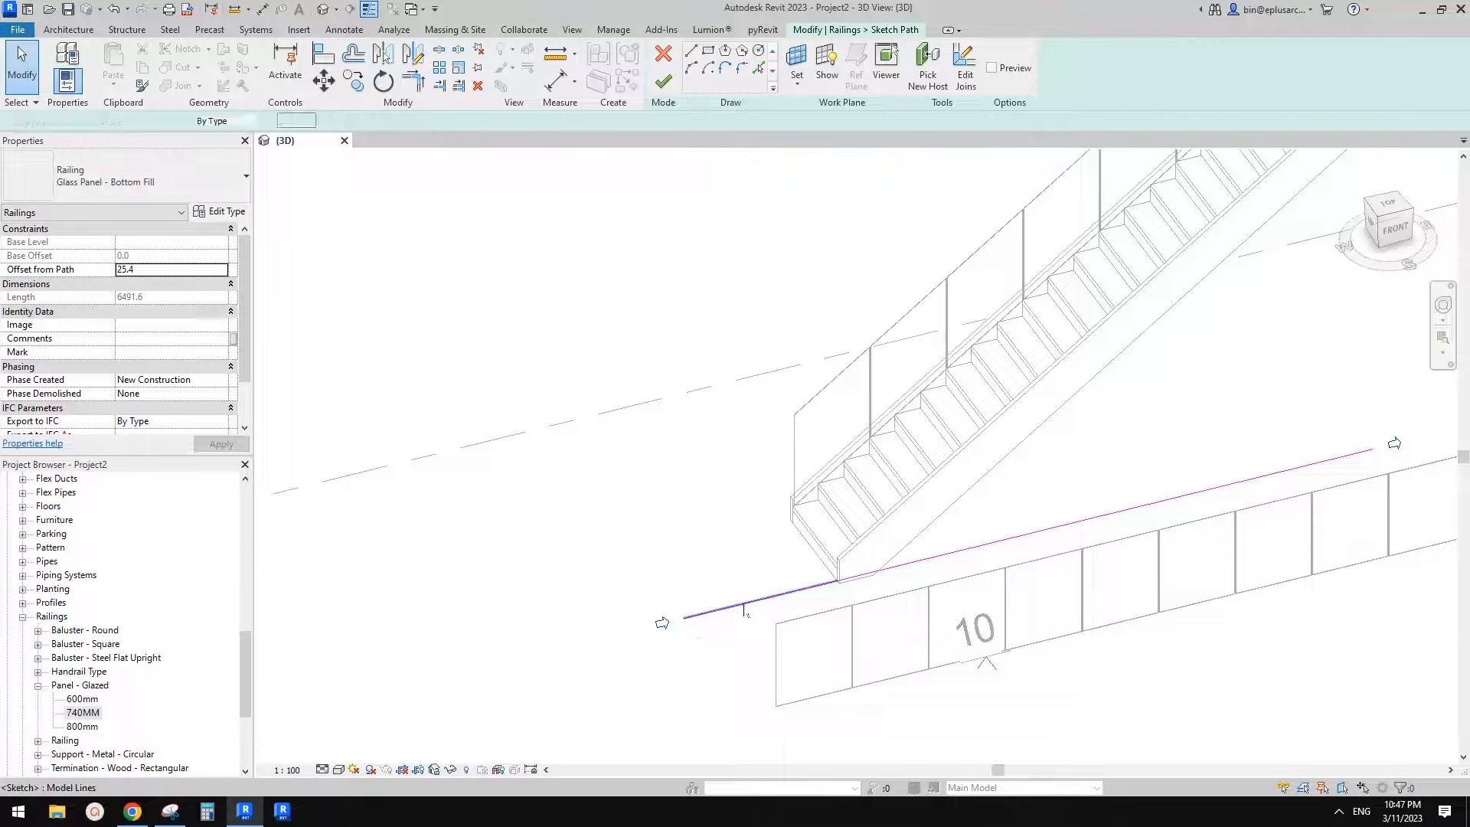
{"action": "scroll", "coordinate": [768, 591], "scroll_direction": "up", "scroll_amount": 1}
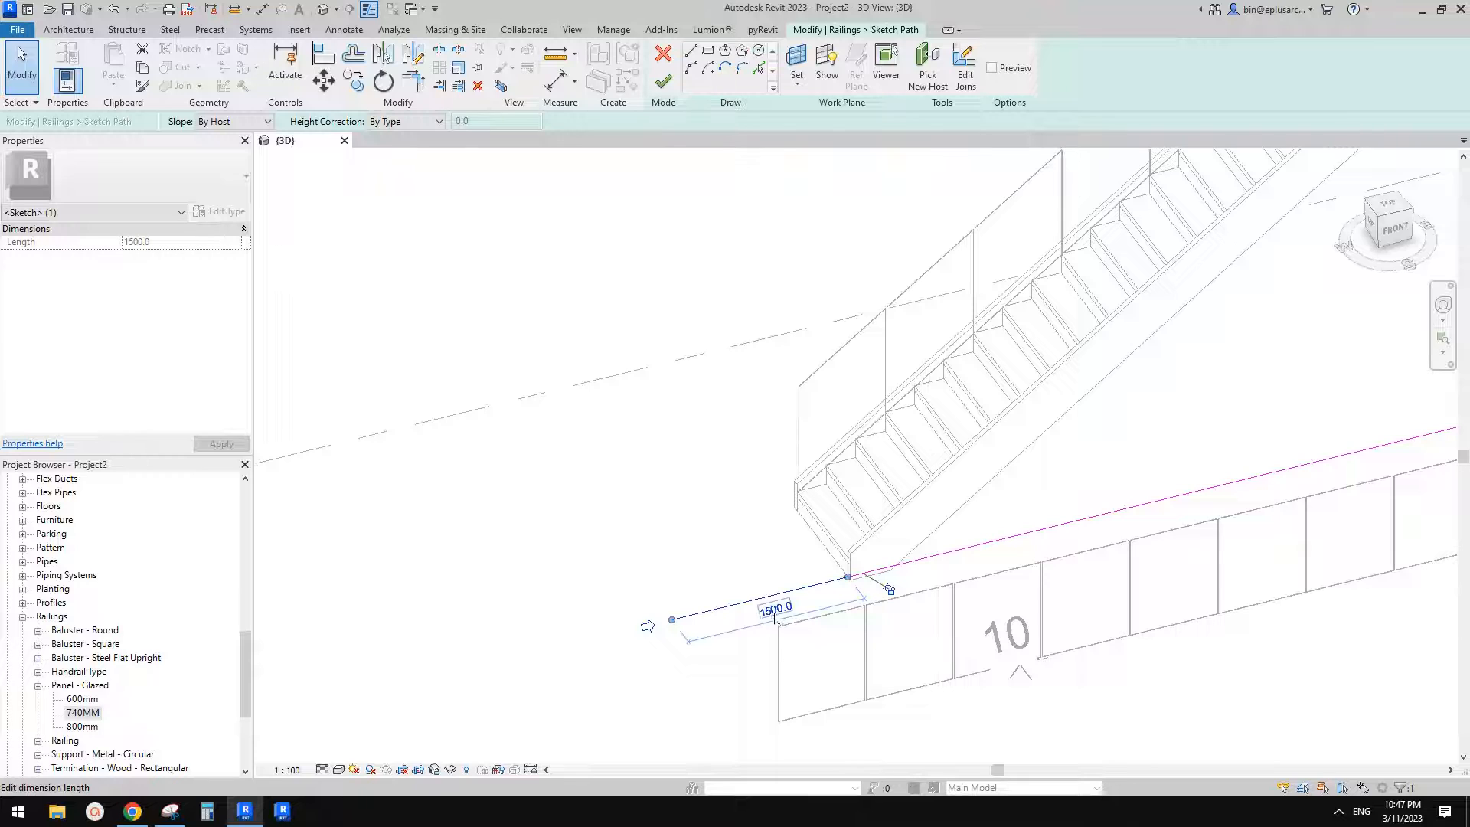
{"action": "left_click", "coordinate": [663, 91]}
{"action": "middle_click_drag", "start_coordinate": [828, 475], "coordinate": [827, 398]}
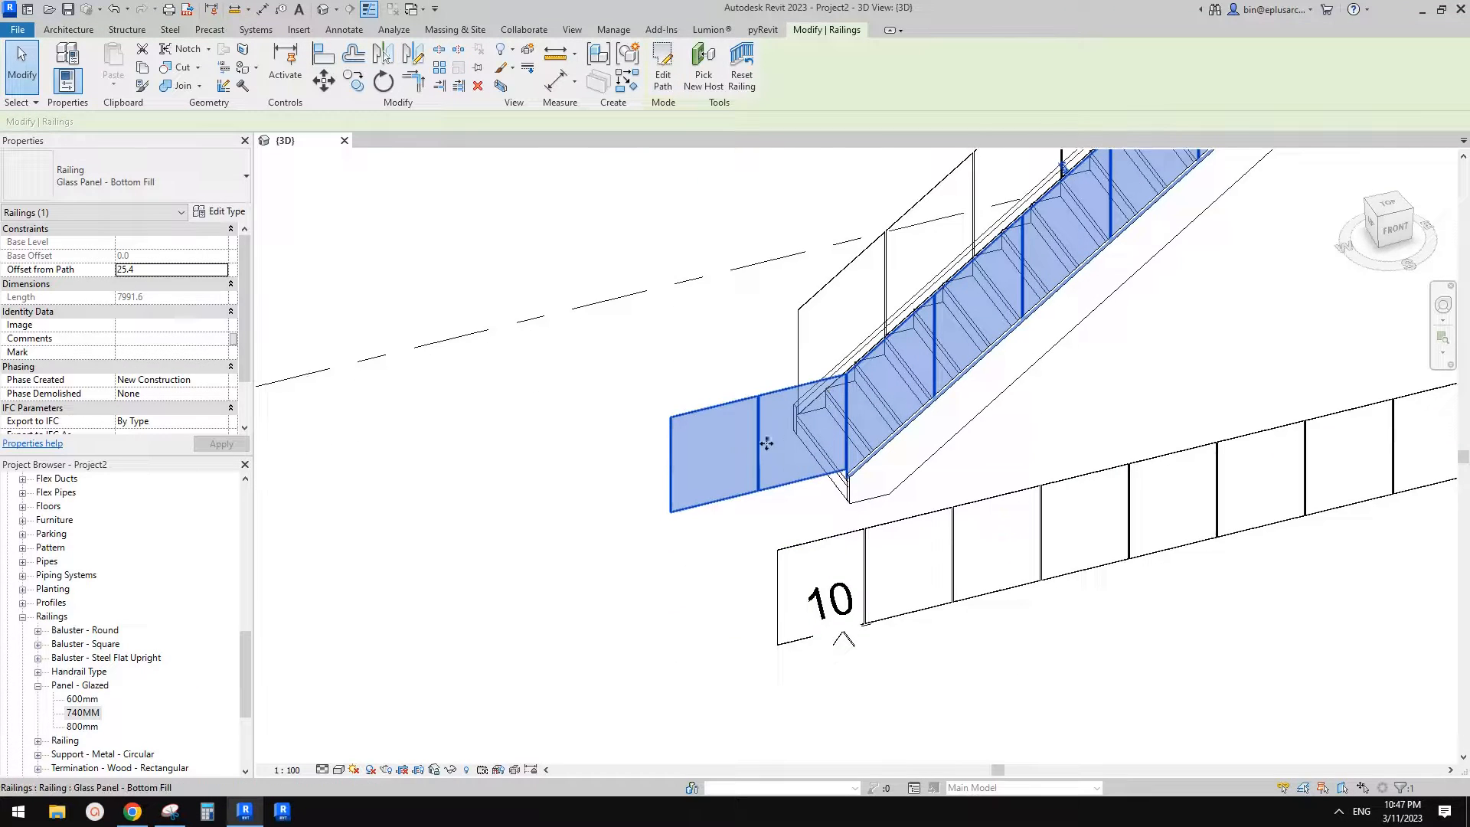
Step: Set the flat extension line of the stair railing's path to 1400 mm and finish the sketch
{"action": "scroll", "coordinate": [773, 457], "scroll_direction": "up", "scroll_amount": 3}
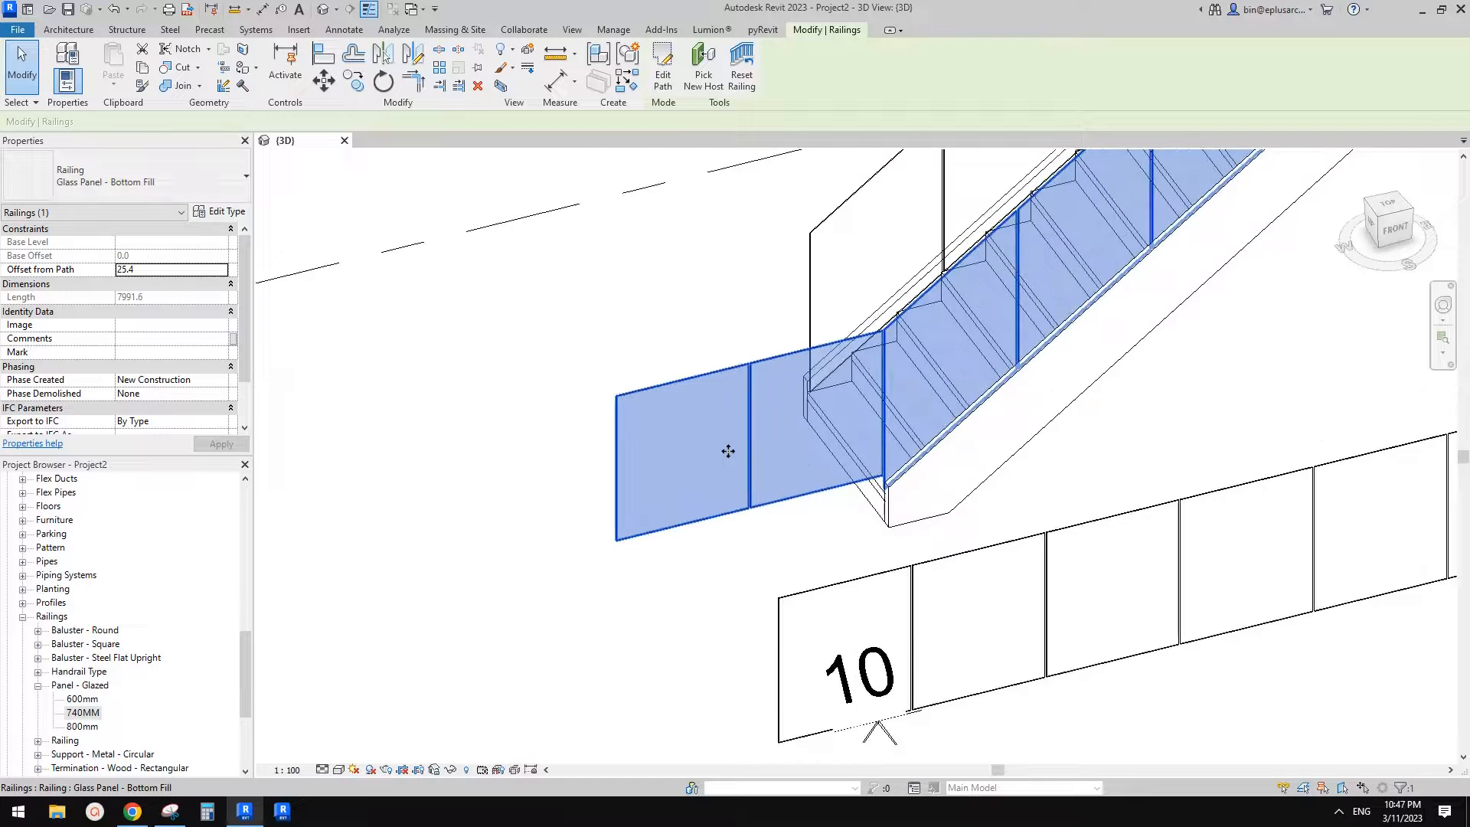
{"action": "double_click", "coordinate": [729, 452]}
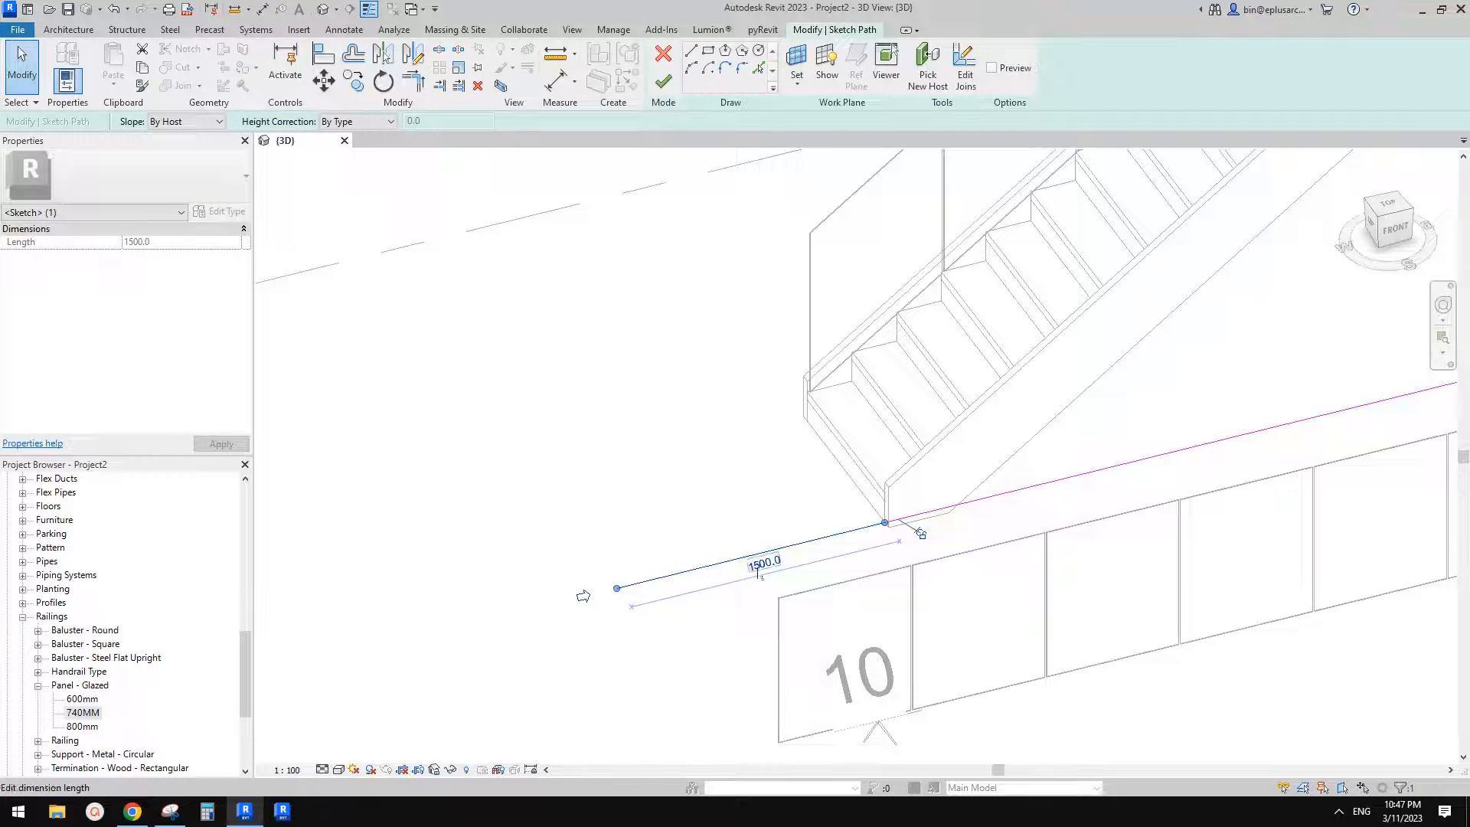
{"action": "left_click", "coordinate": [764, 562]}
{"action": "type", "text": "14"}
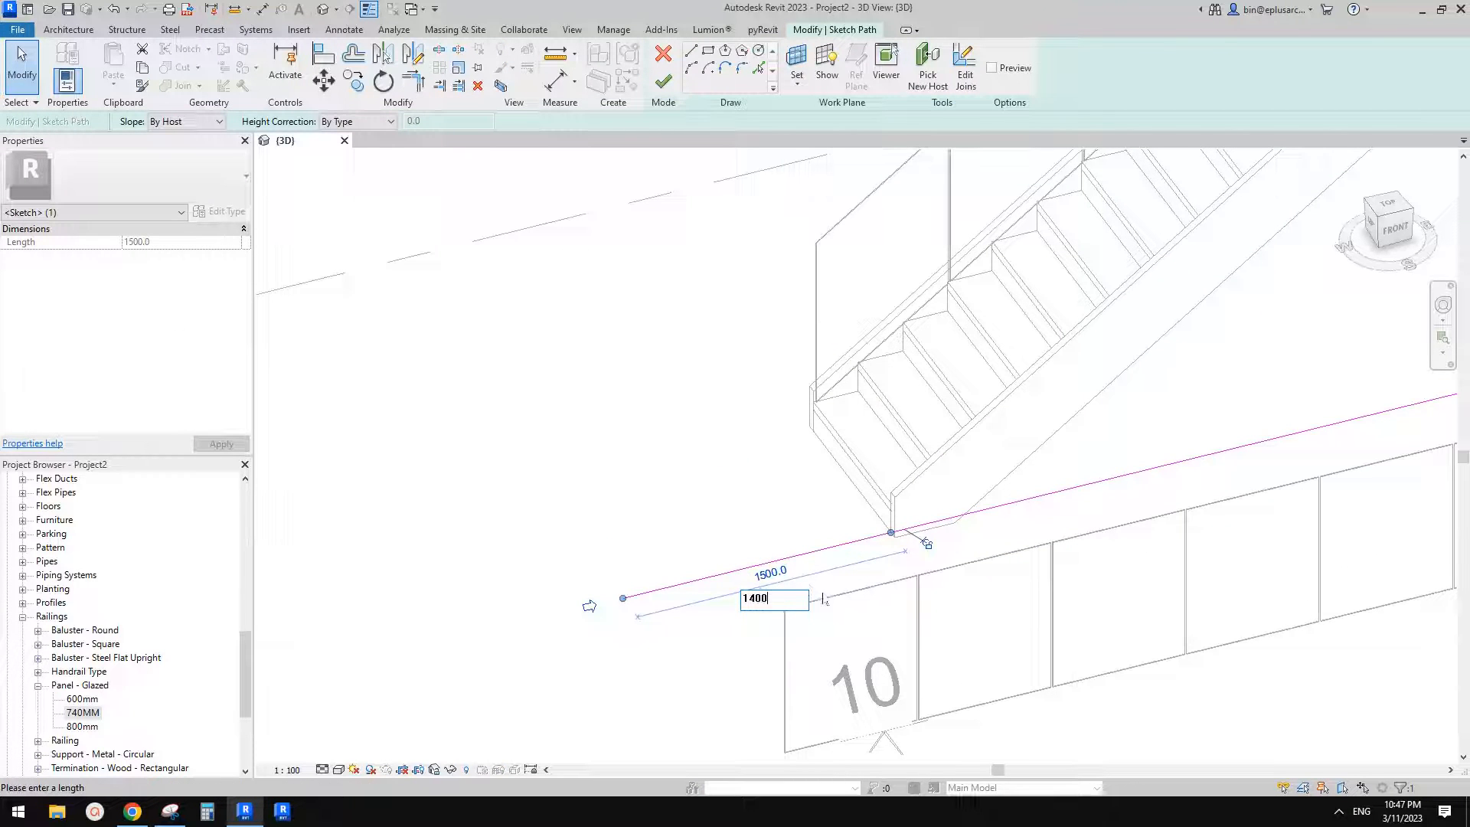
{"action": "type", "text": "00"}
{"action": "key", "text": "Return"}
{"action": "left_click", "coordinate": [810, 446]}
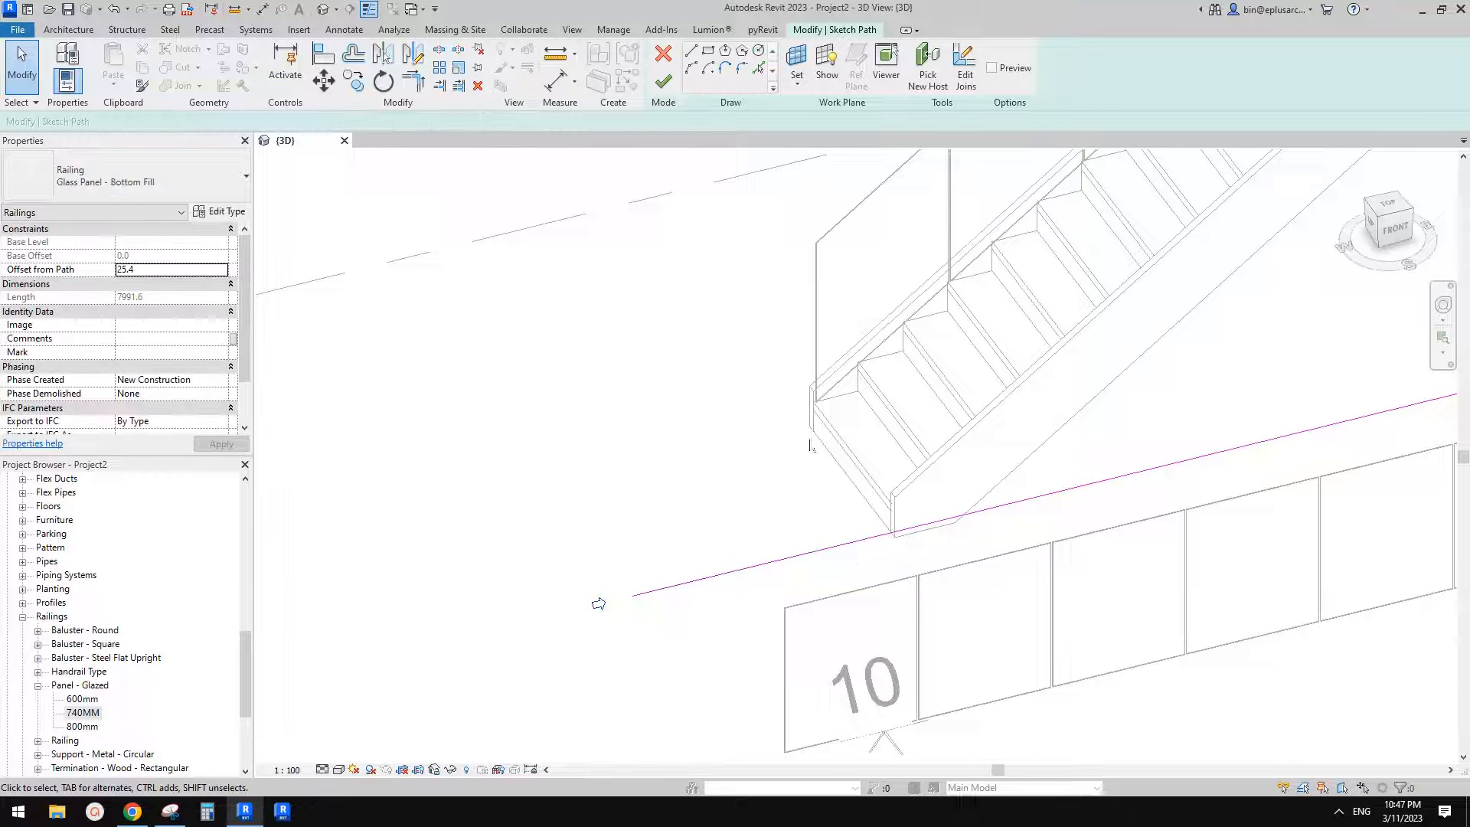
{"action": "left_click", "coordinate": [663, 81]}
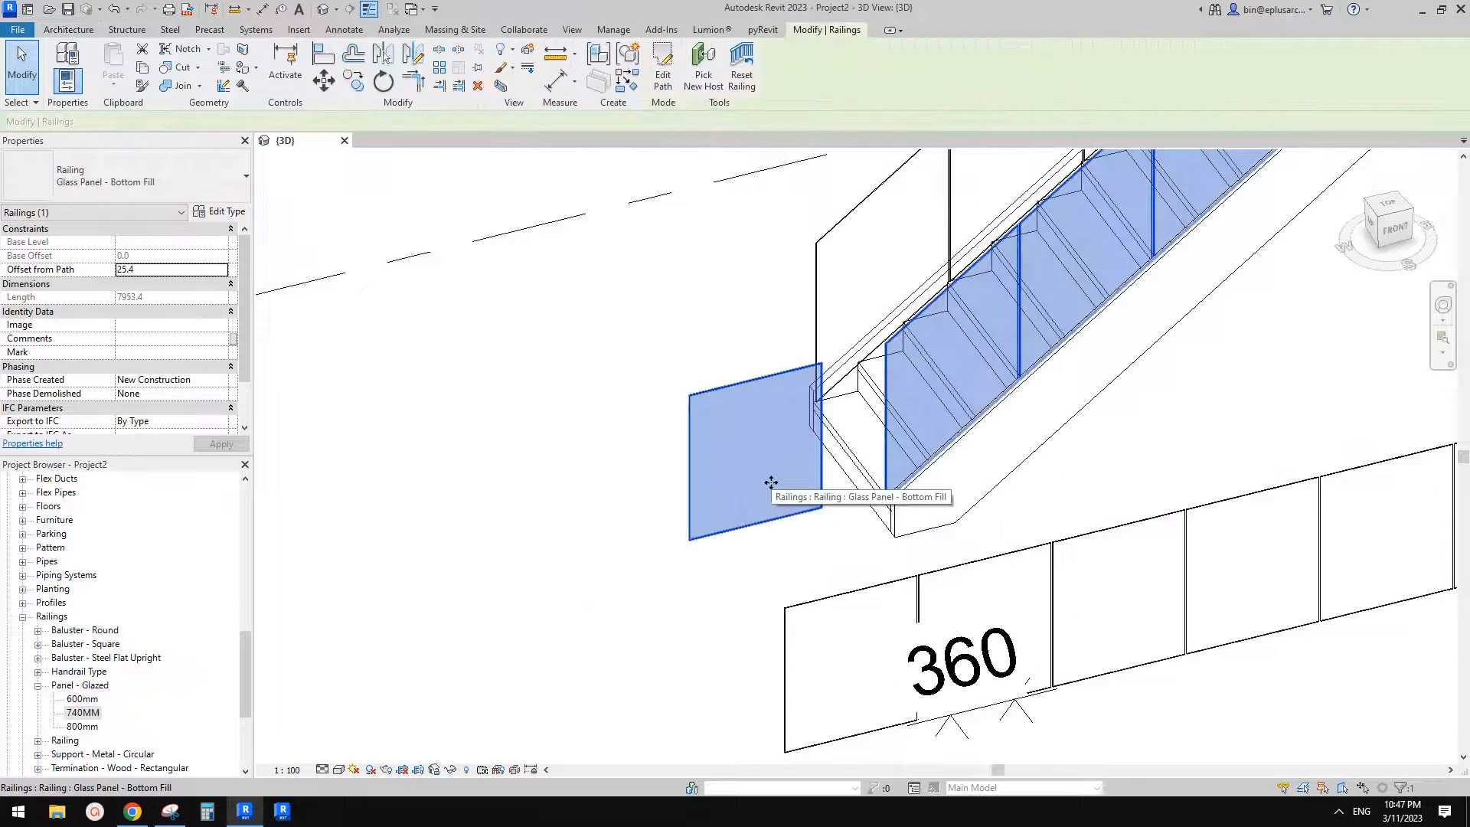
Step: Undo the length change of the railing's flat extension line
{"action": "double_click", "coordinate": [771, 482]}
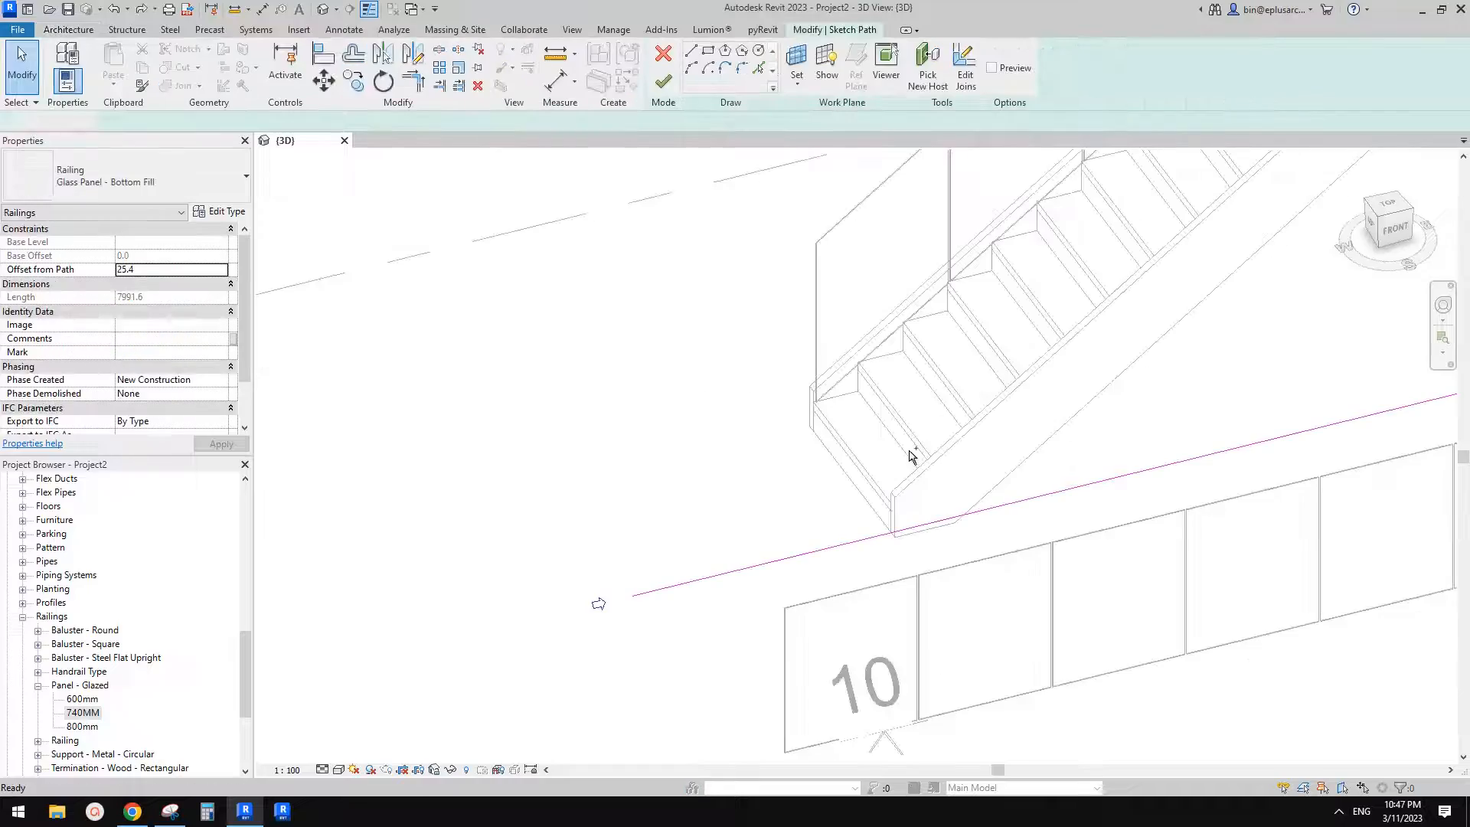
{"action": "key", "text": "ctrl+z"}
{"action": "scroll", "coordinate": [911, 457], "scroll_direction": "down", "scroll_amount": 2}
{"action": "mouse_move", "coordinate": [955, 494]}
{"action": "middle_mouse_down"}
{"action": "mouse_move", "coordinate": [925, 521]}
{"action": "mouse_move", "coordinate": [1003, 391]}
{"action": "mouse_move", "coordinate": [1008, 502]}
{"action": "mouse_move", "coordinate": [1139, 508]}
{"action": "mouse_move", "coordinate": [1072, 476]}
{"action": "mouse_move", "coordinate": [928, 457]}
{"action": "mouse_move", "coordinate": [907, 467]}
{"action": "middle_mouse_up"}
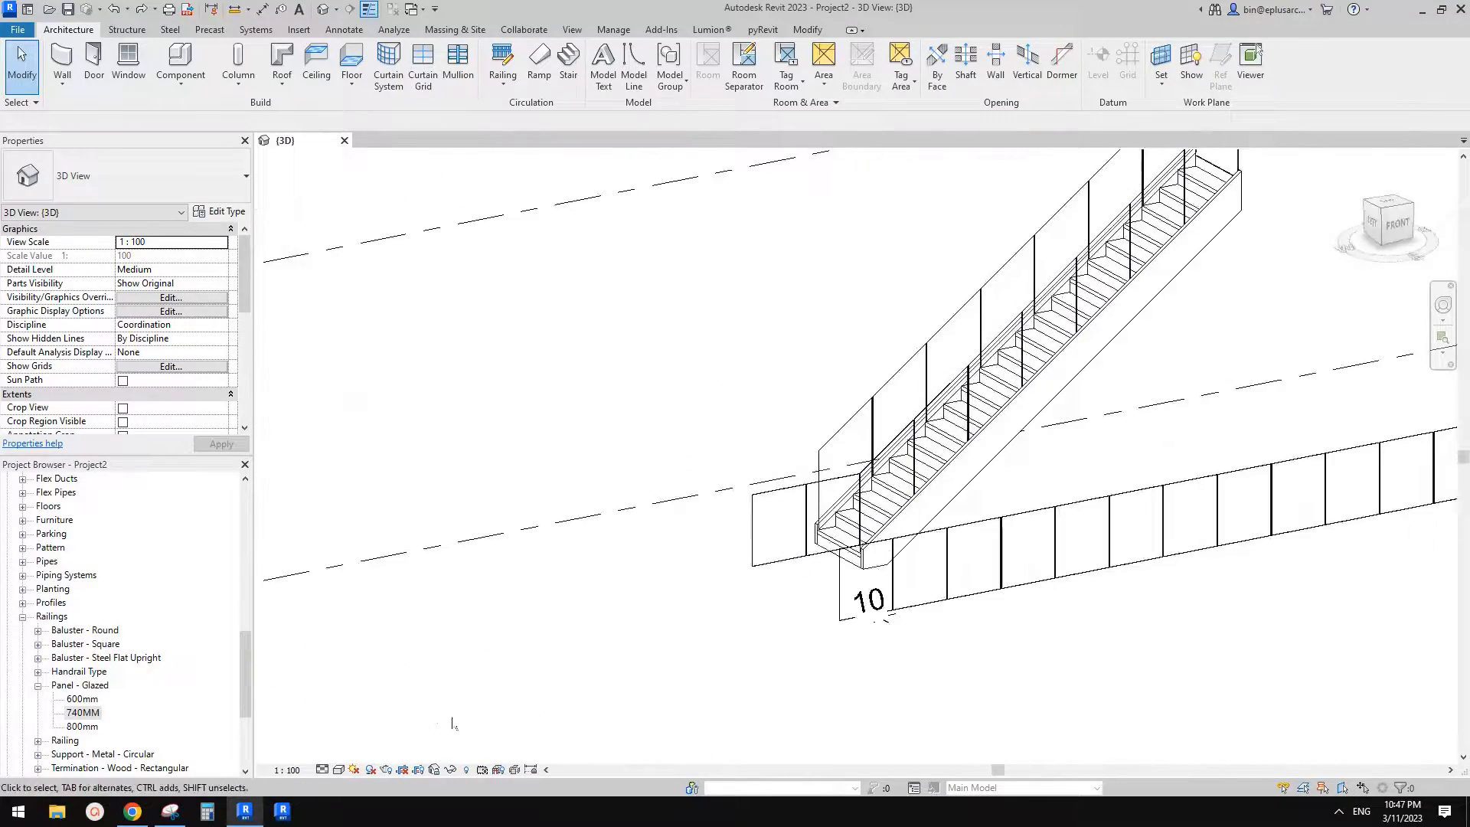
Step: Switch to the Google Docs reference drawing and capture its lower row of balustrade panels with Snipping Tool
{"action": "left_click", "coordinate": [133, 811]}
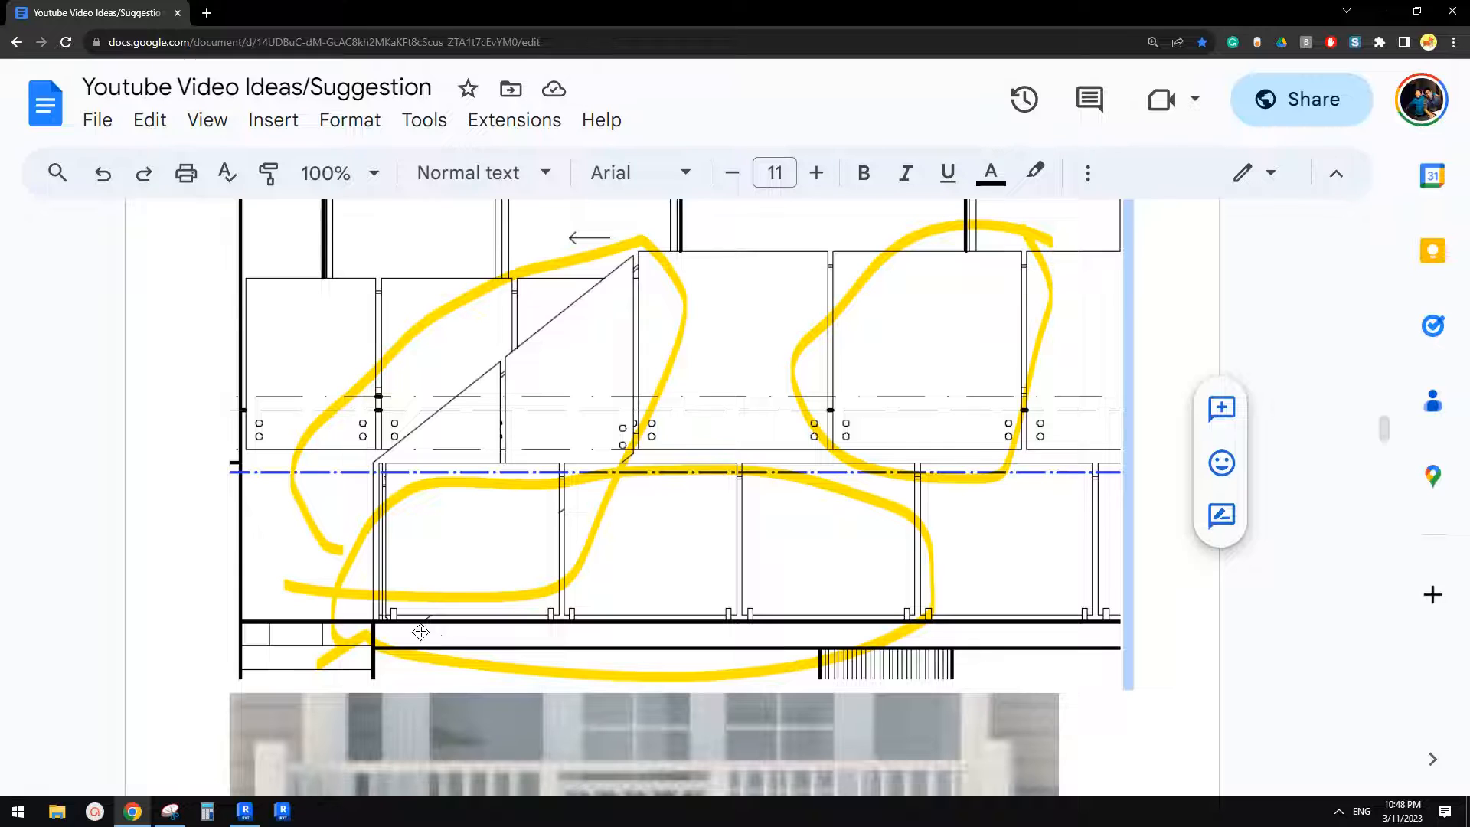
{"action": "left_click", "coordinate": [170, 811]}
{"action": "left_click", "coordinate": [450, 105]}
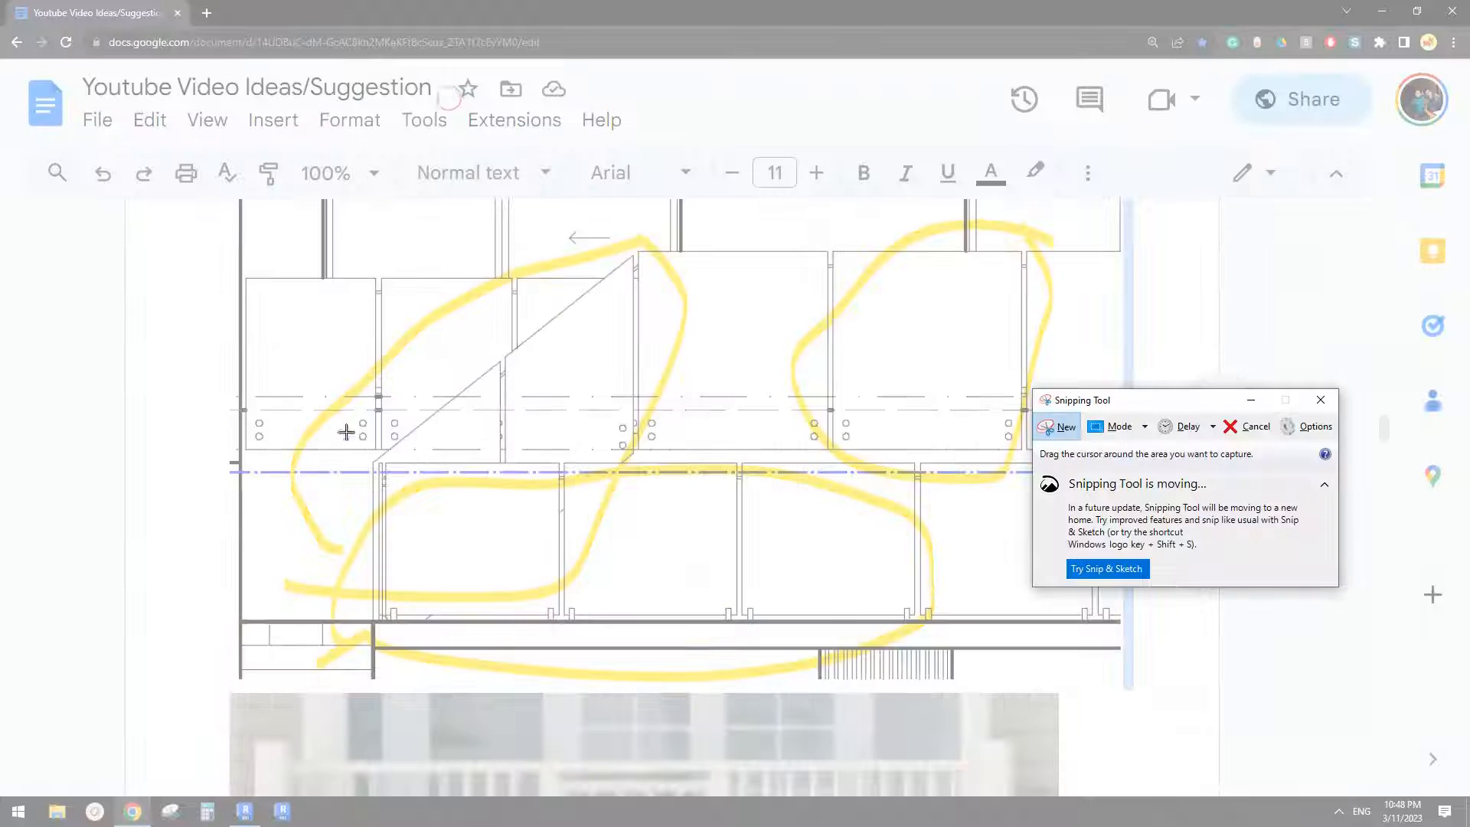
{"action": "left_click_drag", "start_coordinate": [291, 454], "coordinate": [869, 683]}
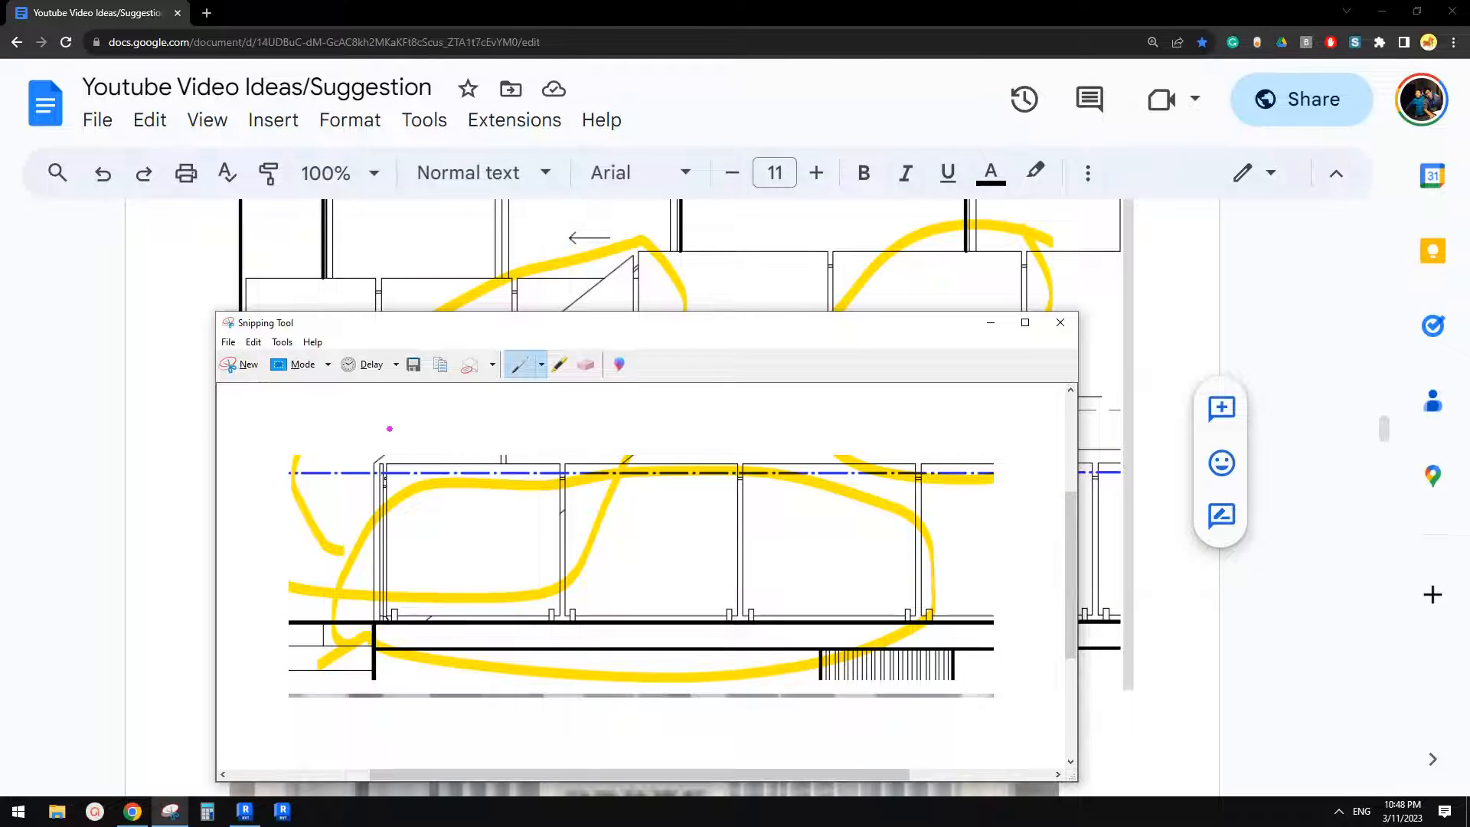
Step: Annotate the first panel on the snip with a 750 panel width, a 100 edge offset to the first support and a 375 half-panel distance
{"action": "left_click_drag", "start_coordinate": [389, 429], "coordinate": [554, 416]}
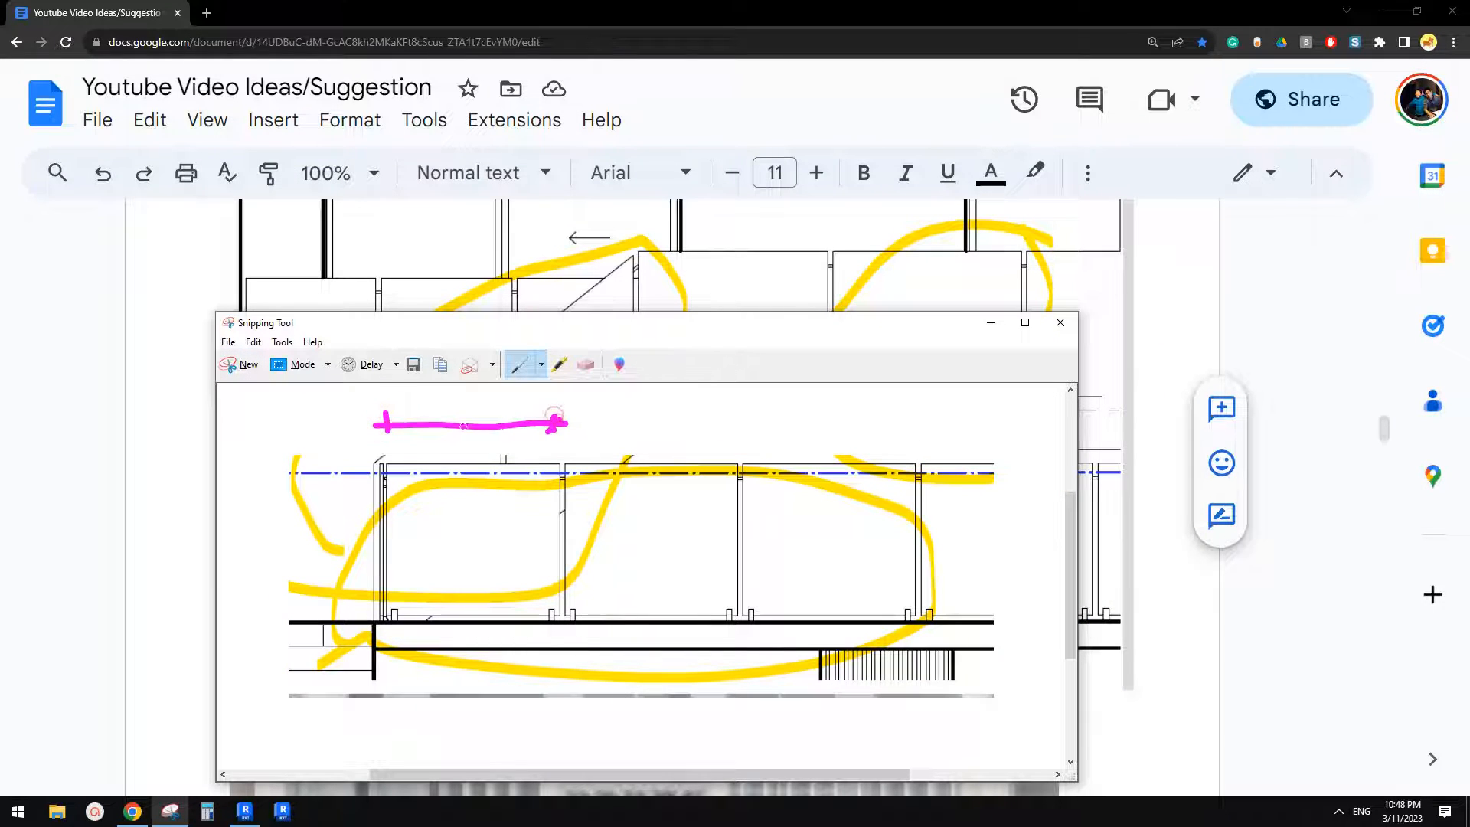
{"action": "mouse_move", "coordinate": [431, 389]}
{"action": "left_mouse_down"}
{"action": "mouse_move", "coordinate": [476, 413]}
{"action": "mouse_move", "coordinate": [492, 388]}
{"action": "left_mouse_up"}
{"action": "left_click_drag", "start_coordinate": [511, 399], "coordinate": [509, 398]}
{"action": "mouse_move", "coordinate": [375, 642]}
{"action": "left_mouse_down"}
{"action": "mouse_move", "coordinate": [410, 642]}
{"action": "mouse_move", "coordinate": [381, 648]}
{"action": "mouse_move", "coordinate": [389, 679]}
{"action": "left_mouse_up"}
{"action": "left_click_drag", "start_coordinate": [404, 663], "coordinate": [418, 664]}
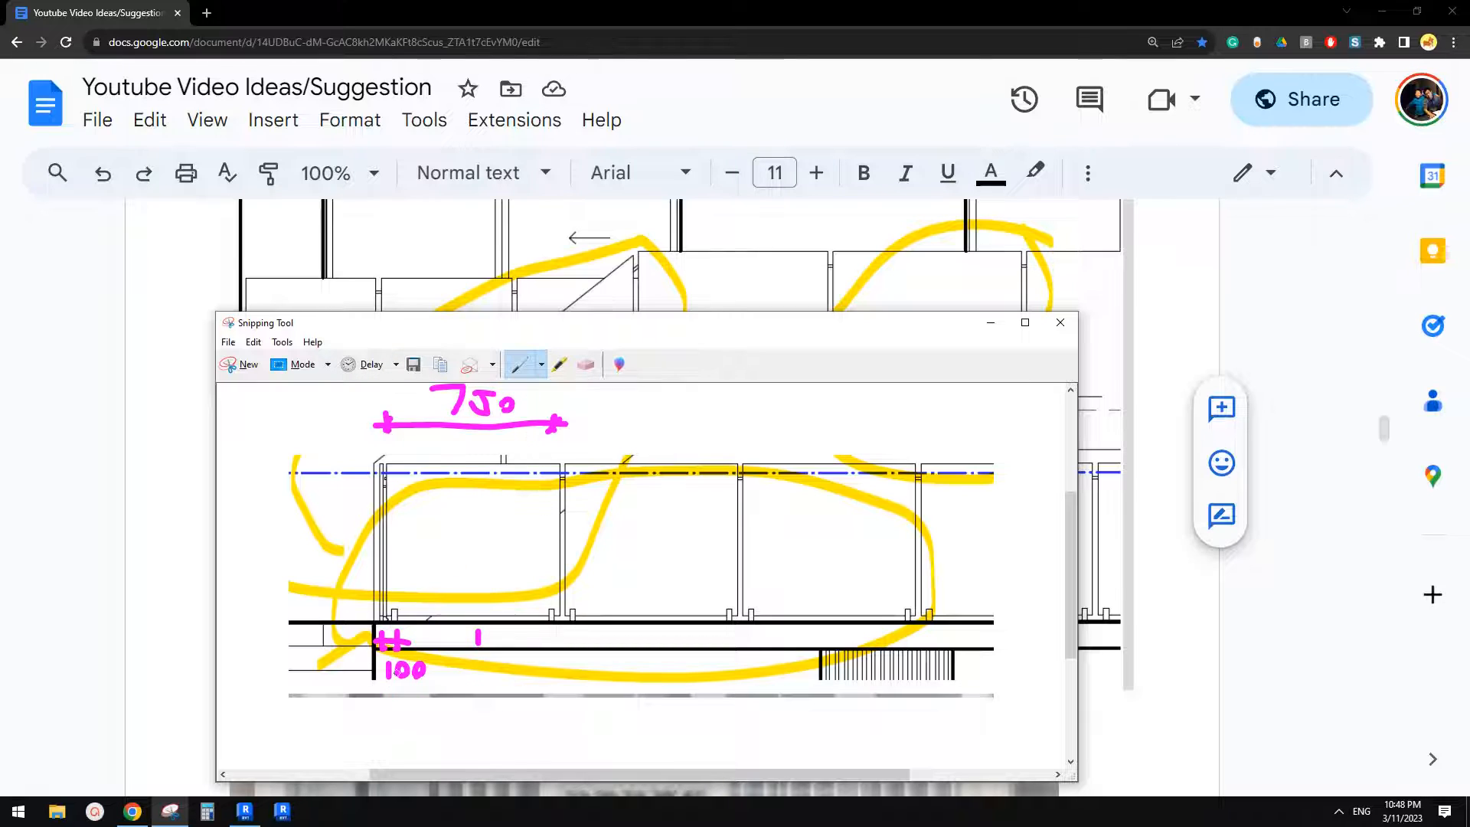
{"action": "mouse_move", "coordinate": [359, 730]}
{"action": "left_mouse_down"}
{"action": "mouse_move", "coordinate": [498, 726]}
{"action": "mouse_move", "coordinate": [481, 745]}
{"action": "left_mouse_up"}
{"action": "mouse_move", "coordinate": [490, 716]}
{"action": "left_mouse_down"}
{"action": "mouse_move", "coordinate": [460, 742]}
{"action": "mouse_move", "coordinate": [369, 744]}
{"action": "mouse_move", "coordinate": [434, 758]}
{"action": "mouse_move", "coordinate": [451, 731]}
{"action": "left_mouse_up"}
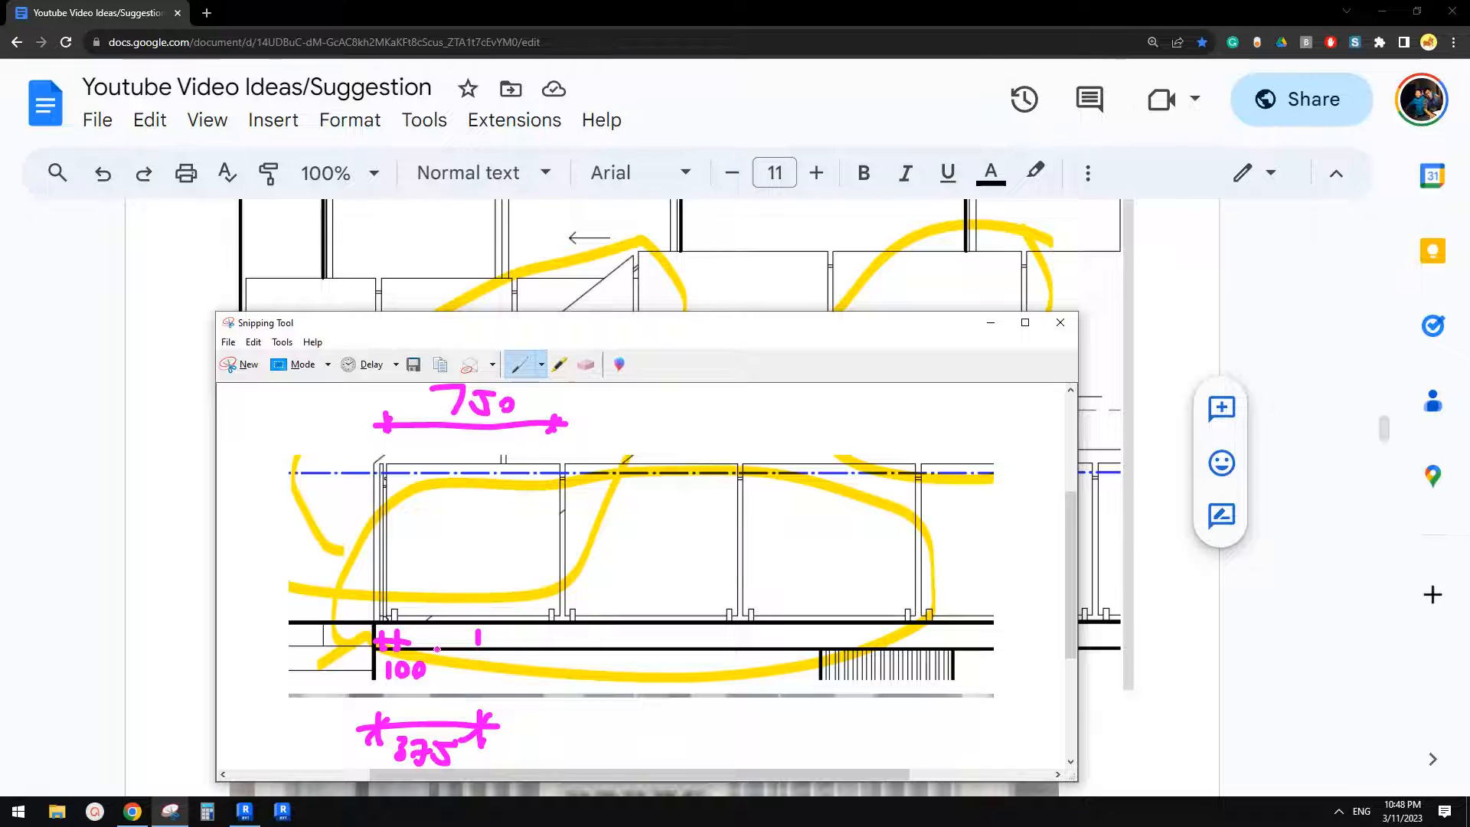
Step: Write 275 on each side of the first panel's midpoint and 100 from the second support to the marked panel joint
{"action": "left_click_drag", "start_coordinate": [431, 640], "coordinate": [453, 654]}
{"action": "left_click_drag", "start_coordinate": [449, 635], "coordinate": [457, 667]}
{"action": "mouse_move", "coordinate": [455, 661]}
{"action": "left_mouse_down"}
{"action": "mouse_move", "coordinate": [470, 655]}
{"action": "mouse_move", "coordinate": [474, 672]}
{"action": "left_mouse_up"}
{"action": "left_click_drag", "start_coordinate": [476, 653], "coordinate": [488, 651]}
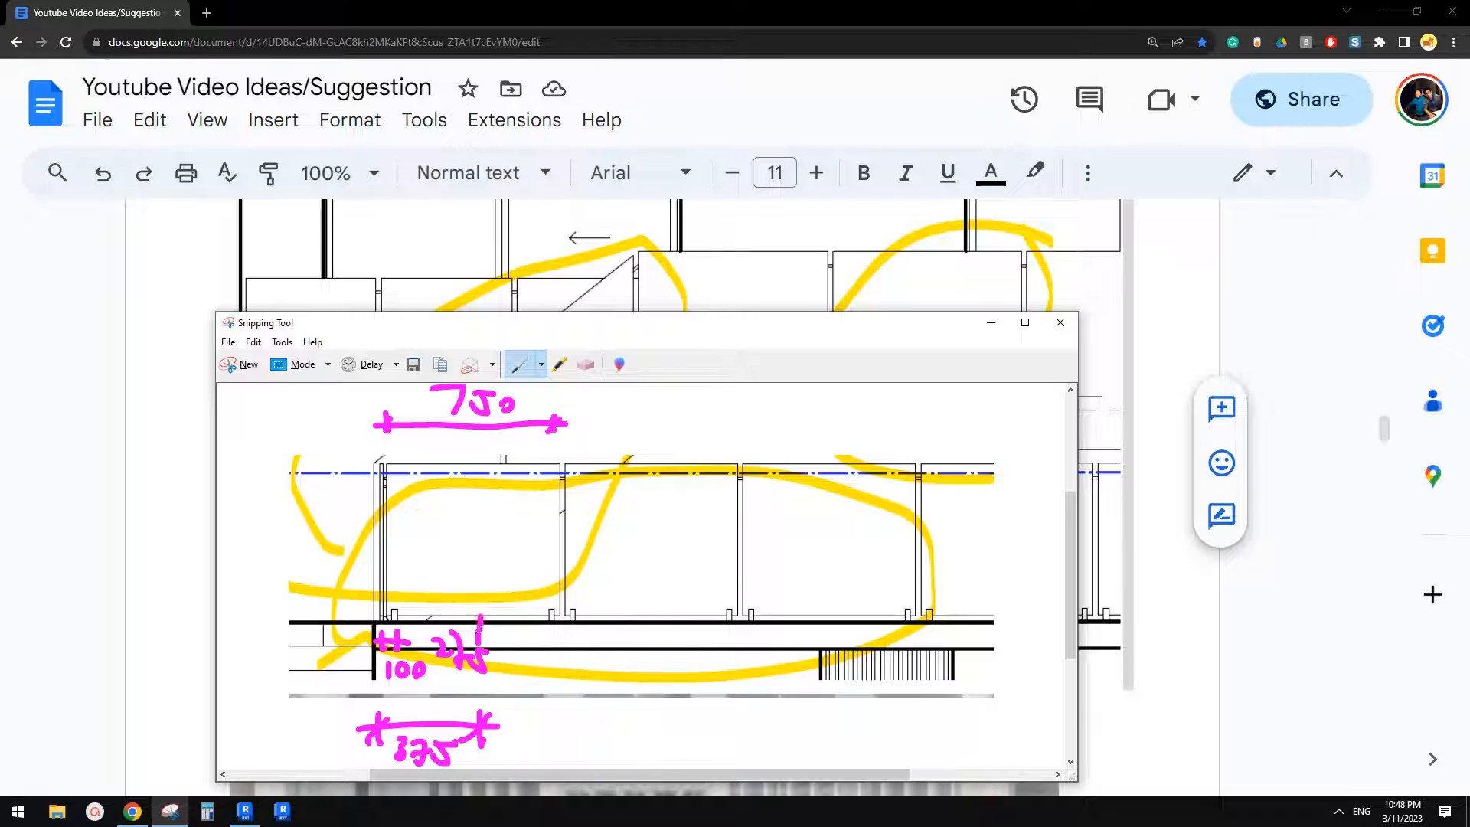
{"action": "left_click_drag", "start_coordinate": [548, 616], "coordinate": [550, 639]}
{"action": "left_click_drag", "start_coordinate": [517, 666], "coordinate": [520, 667]}
{"action": "left_click_drag", "start_coordinate": [521, 651], "coordinate": [537, 671]}
{"action": "left_click_drag", "start_coordinate": [540, 656], "coordinate": [586, 657]}
{"action": "mouse_move", "coordinate": [561, 581]}
{"action": "left_mouse_down"}
{"action": "mouse_move", "coordinate": [562, 609]}
{"action": "mouse_move", "coordinate": [579, 589]}
{"action": "left_mouse_up"}
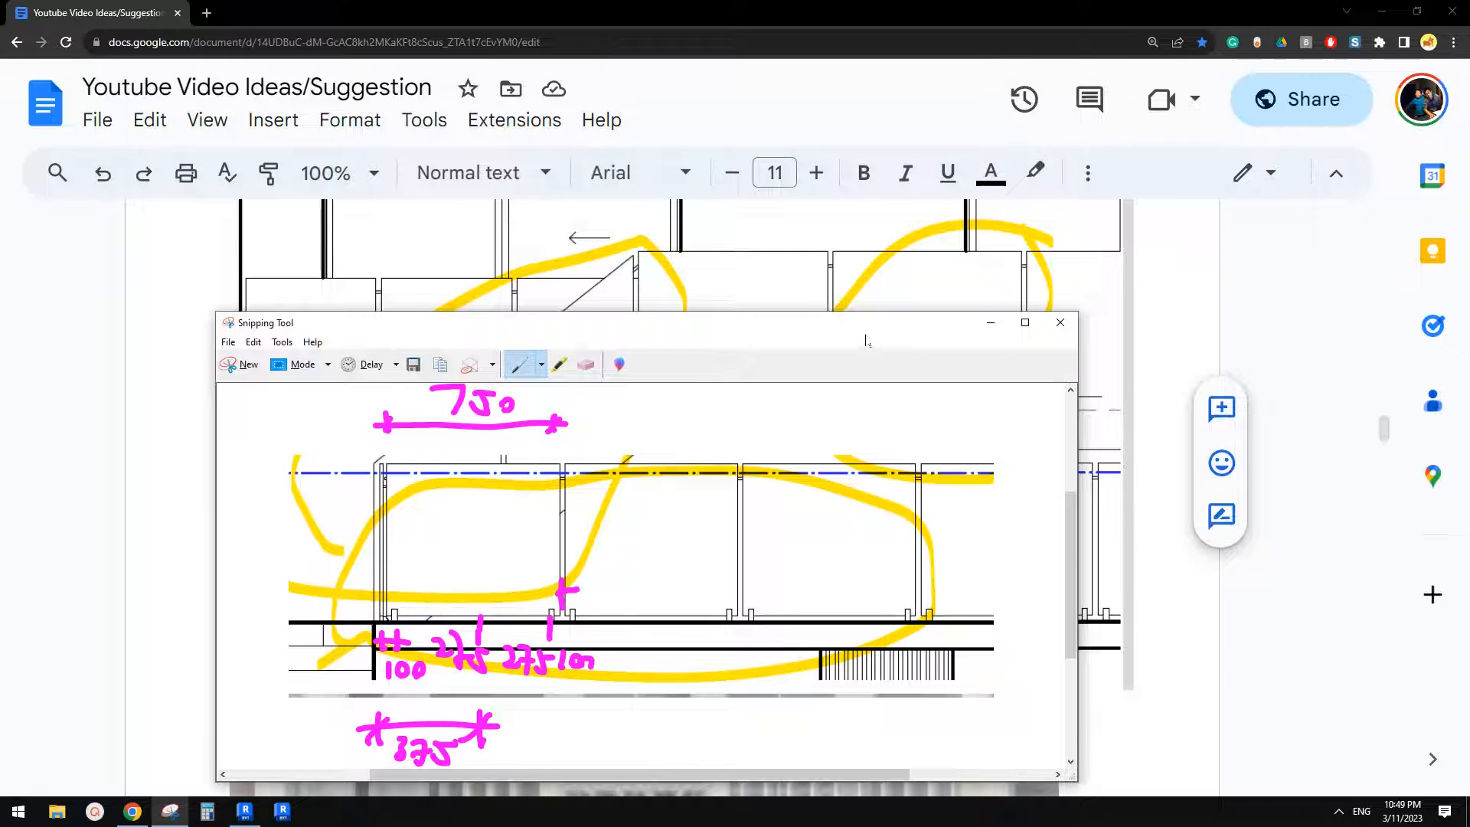
Step: Reposition the Snipping Tool window and erase the second 100 note and the mark at the panel joint
{"action": "left_click_drag", "start_coordinate": [865, 340], "coordinate": [876, 265]}
{"action": "left_click", "coordinate": [598, 288]}
{"action": "left_click_drag", "start_coordinate": [563, 582], "coordinate": [589, 583]}
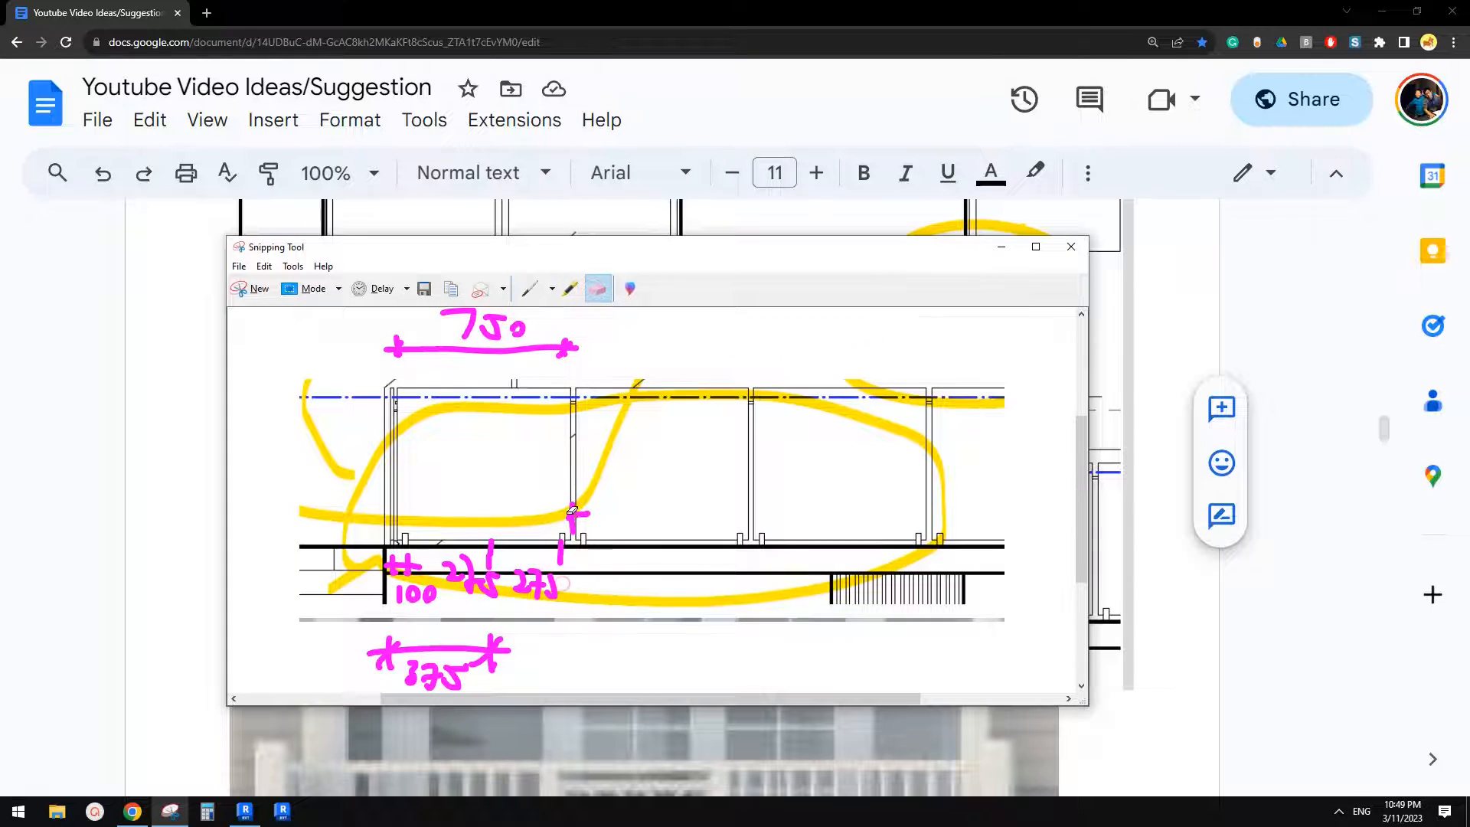
{"action": "left_click", "coordinate": [572, 512]}
Step: Write 200 for the support spacing across the panel joint and 275 to the second panel's midpoint, and underline the row of dimensions
{"action": "left_click", "coordinate": [528, 288]}
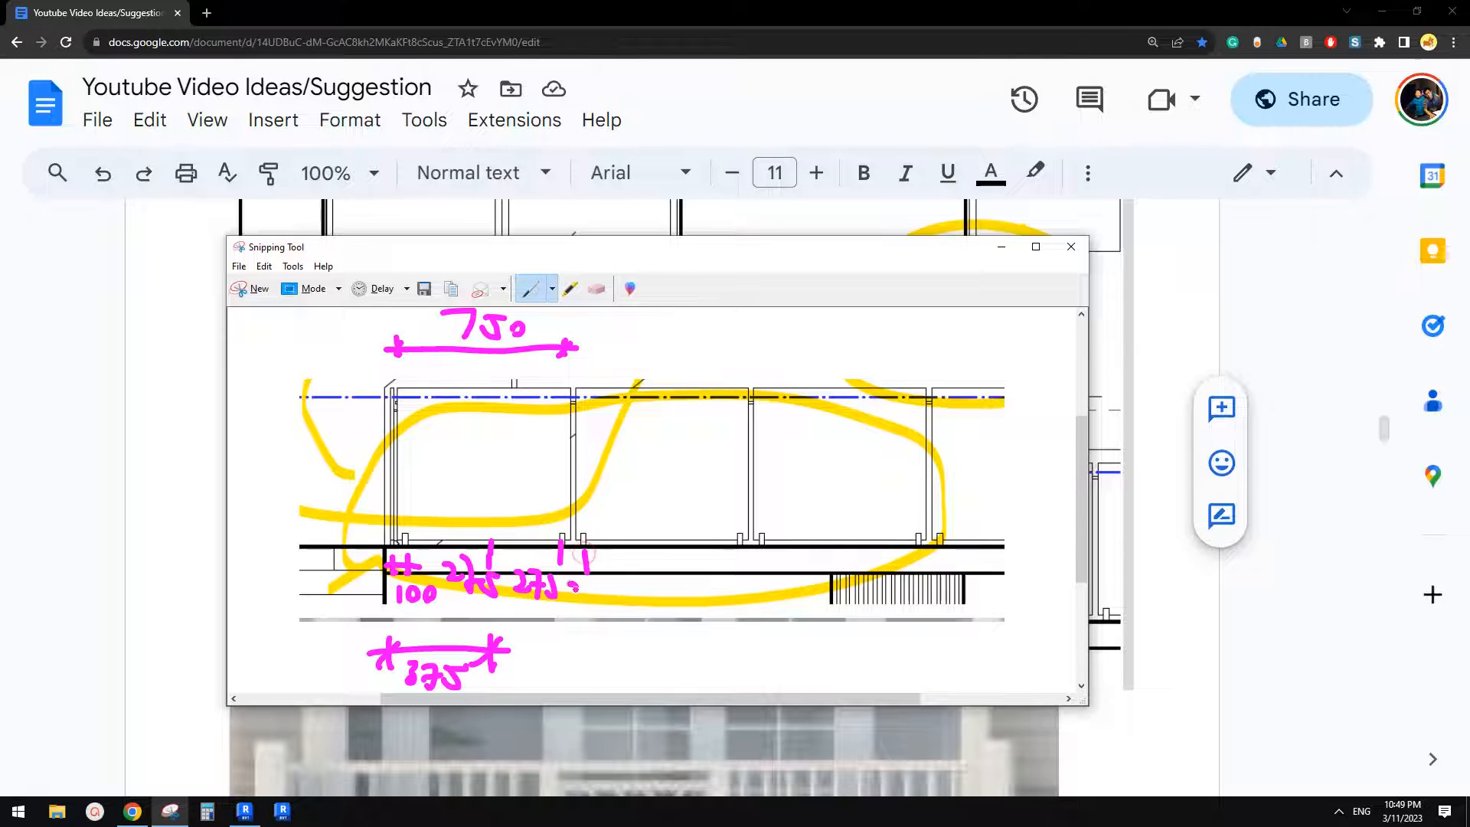
{"action": "left_click_drag", "start_coordinate": [568, 583], "coordinate": [596, 590]}
{"action": "left_click_drag", "start_coordinate": [617, 591], "coordinate": [669, 576]}
{"action": "left_click_drag", "start_coordinate": [635, 588], "coordinate": [648, 605]}
{"action": "mouse_move", "coordinate": [653, 586]}
{"action": "left_mouse_down"}
{"action": "mouse_move", "coordinate": [670, 613]}
{"action": "mouse_move", "coordinate": [687, 583]}
{"action": "left_mouse_up"}
{"action": "left_click", "coordinate": [675, 588]}
{"action": "left_click_drag", "start_coordinate": [398, 626], "coordinate": [697, 625]}
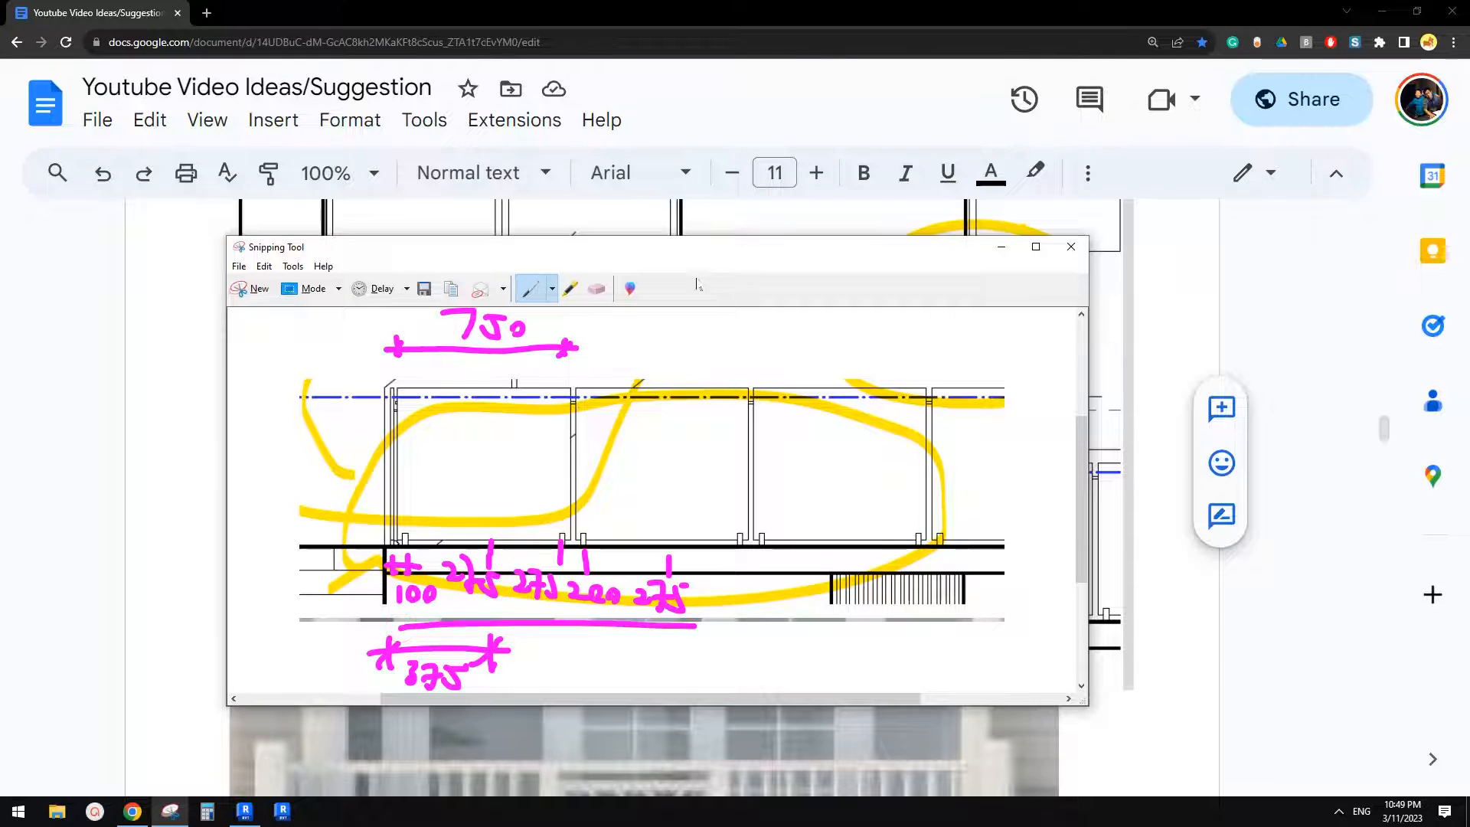
Step: Switch to Revit and open the baluster placement settings of the flat glass railing's type, Glass Panel - Bottom Fill
{"action": "left_click_drag", "start_coordinate": [698, 249], "coordinate": [966, 266]}
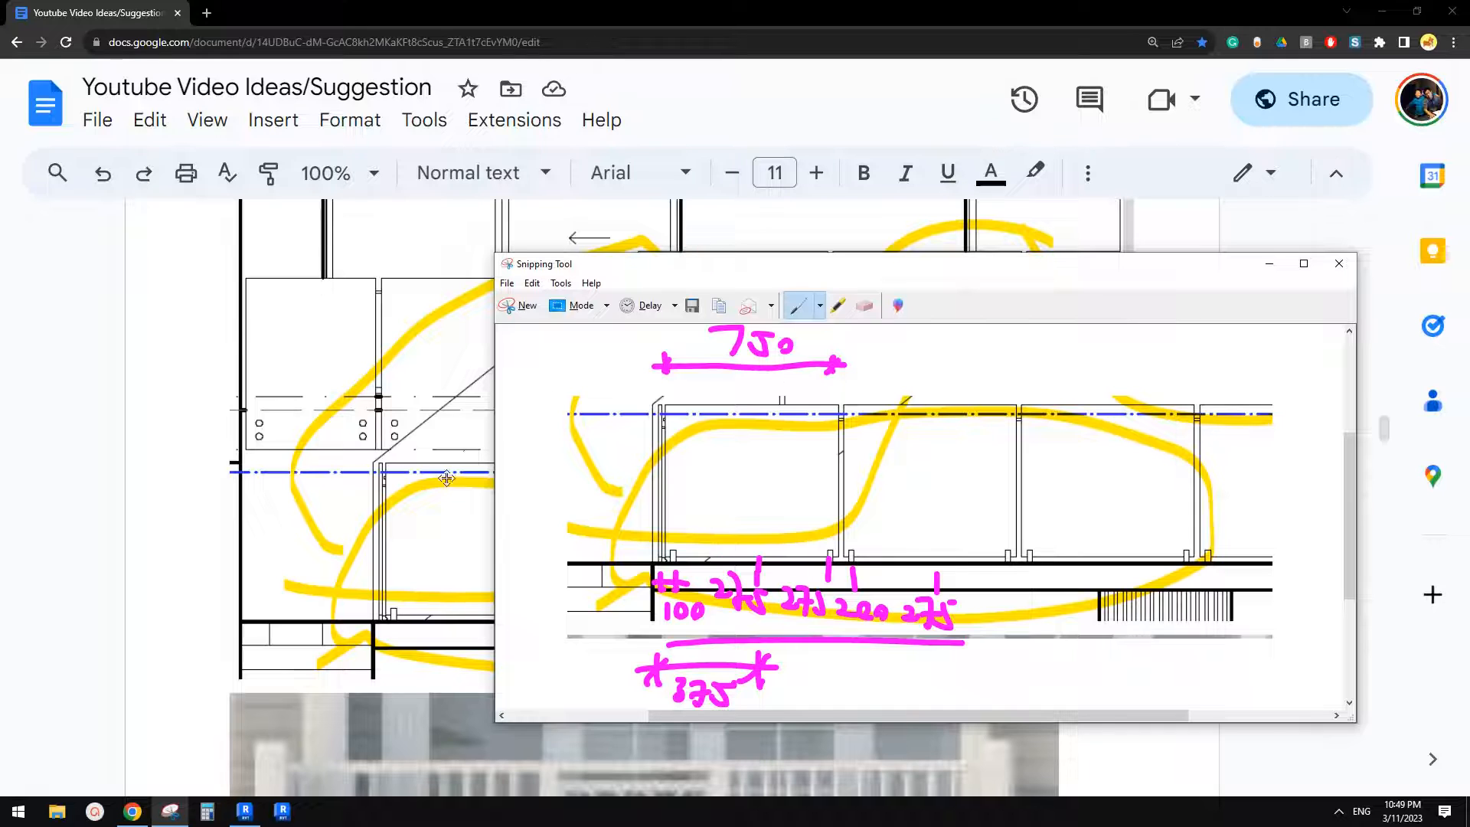
{"action": "left_click", "coordinate": [258, 814]}
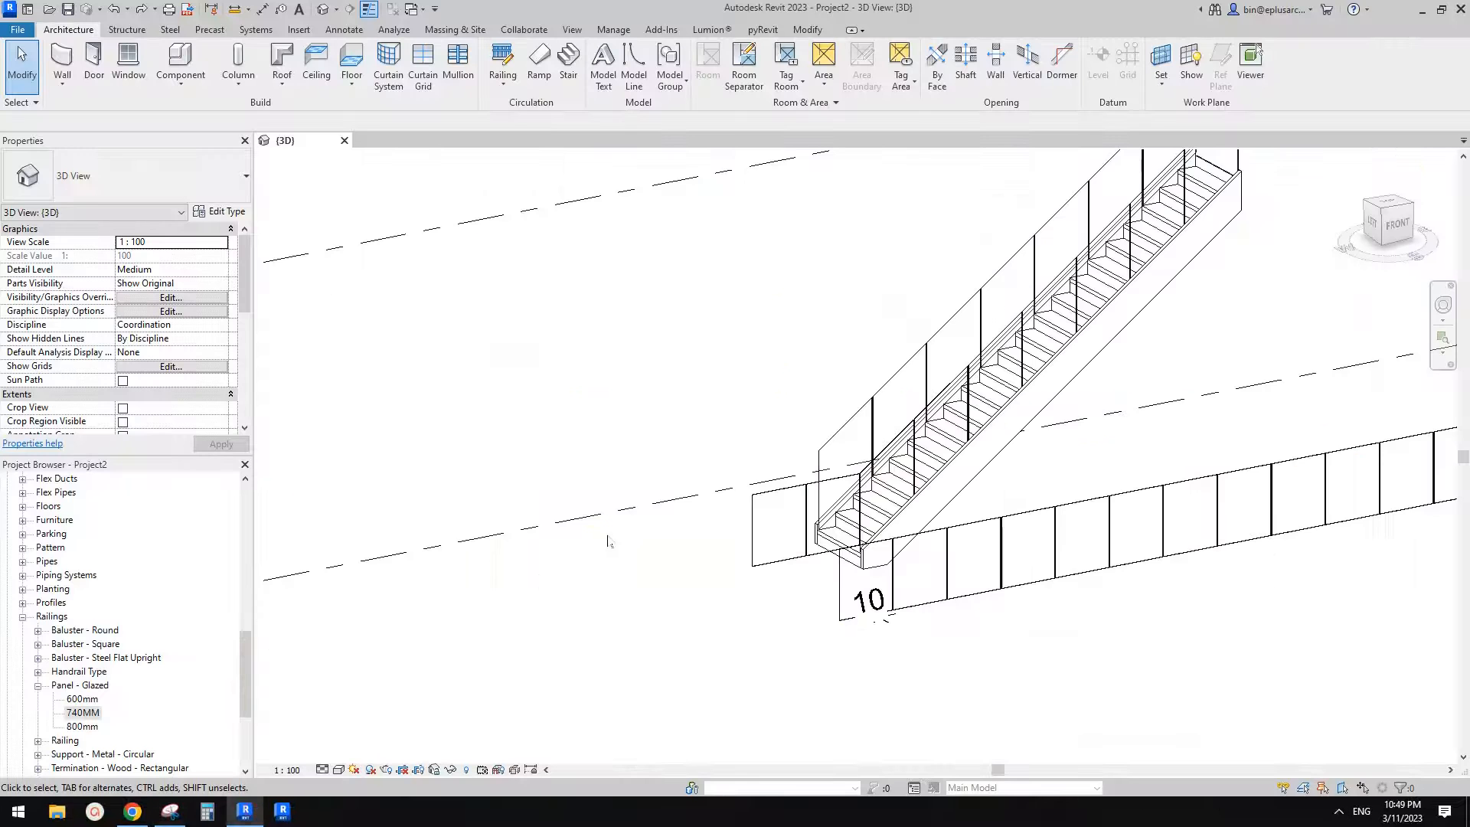
{"action": "scroll", "coordinate": [607, 519], "scroll_direction": "up", "scroll_amount": 3}
{"action": "left_click", "coordinate": [760, 578]}
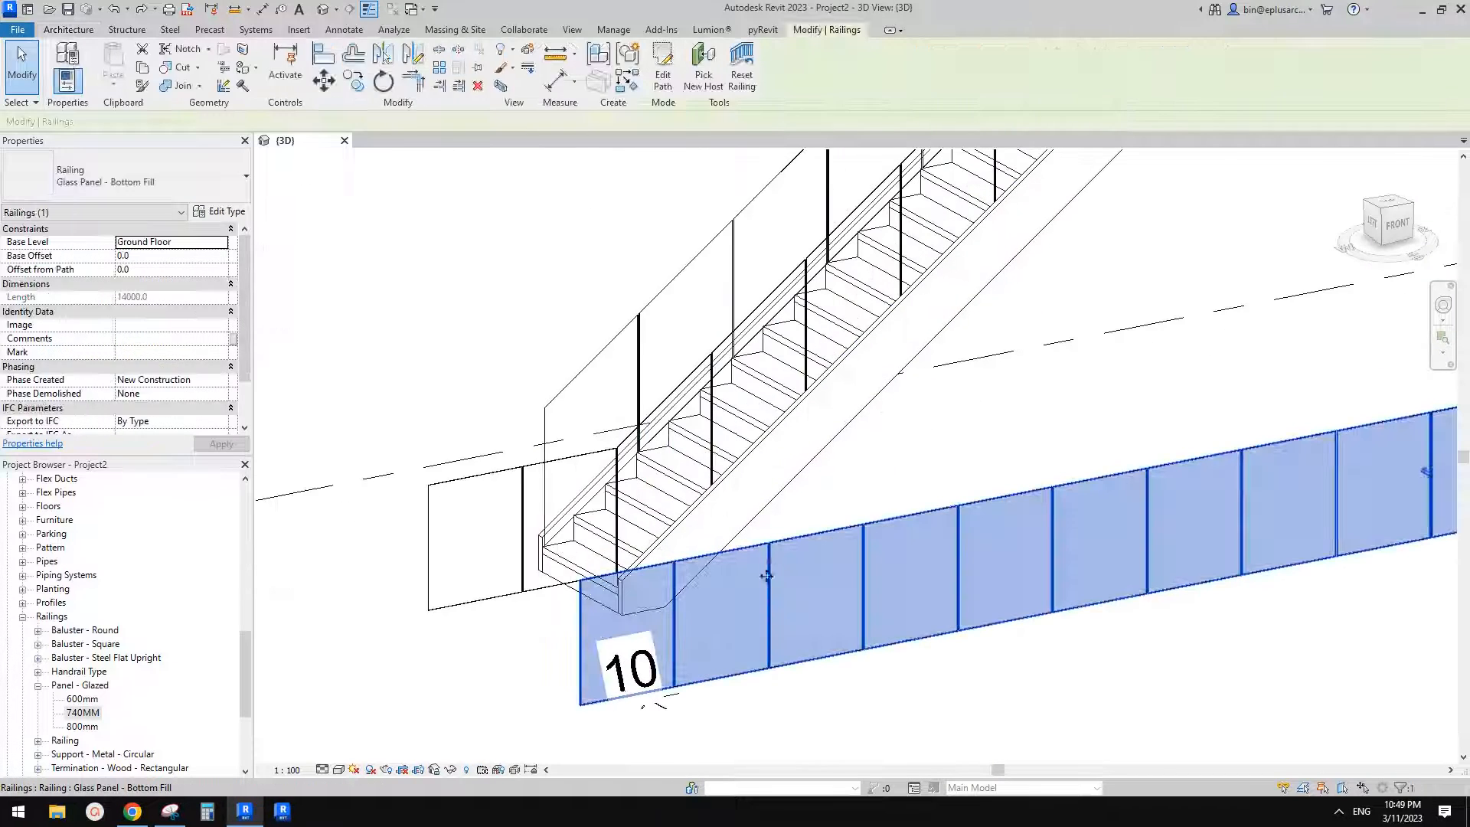
{"action": "left_click", "coordinate": [221, 211]}
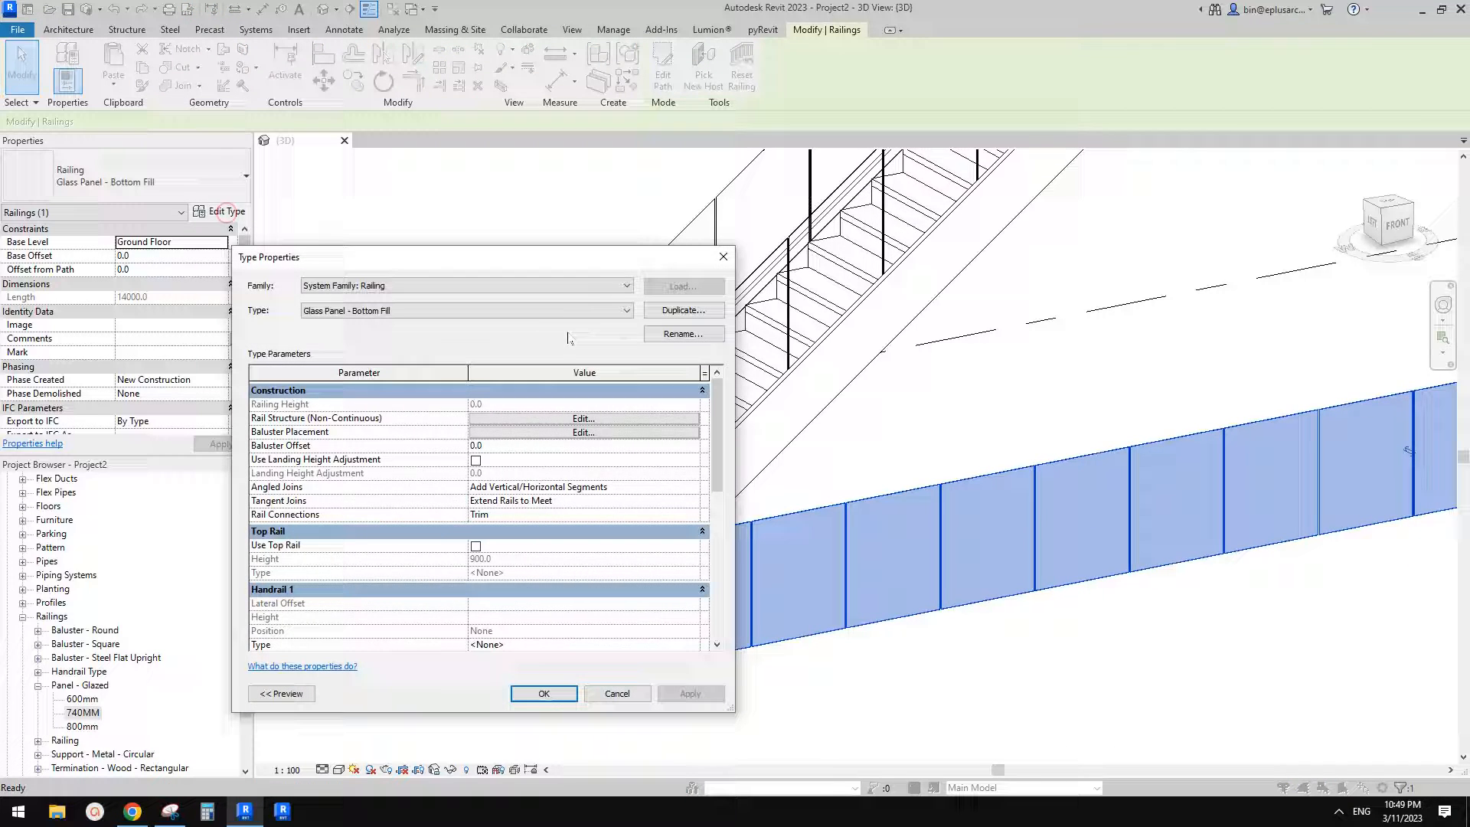
{"action": "left_click", "coordinate": [583, 432]}
{"action": "left_click_drag", "start_coordinate": [547, 245], "coordinate": [706, 204]}
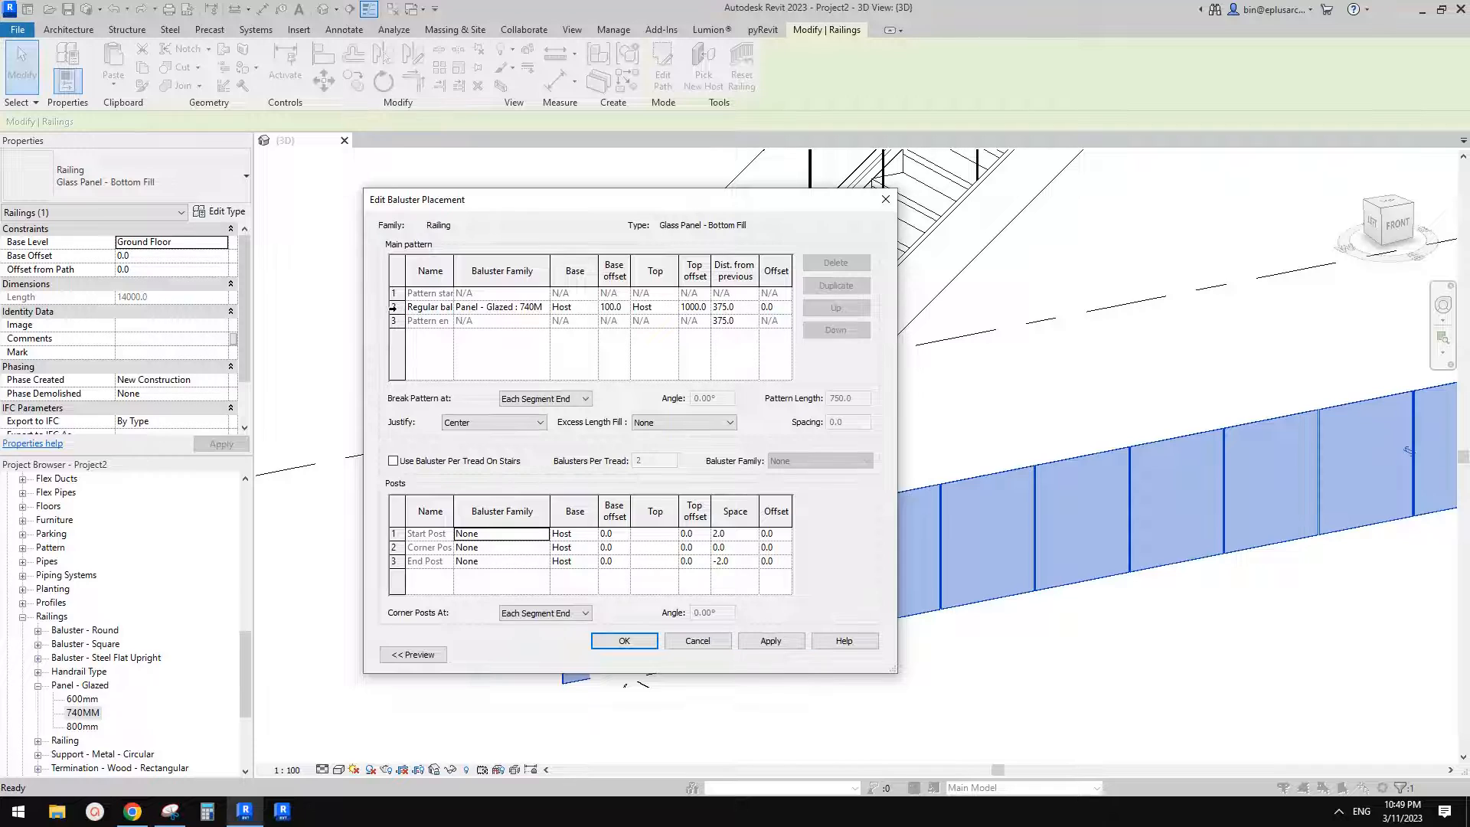
Step: Duplicate the 740MM glazed panel row in the main pattern and open the baluster family choices for the upper row
{"action": "left_click", "coordinate": [395, 307]}
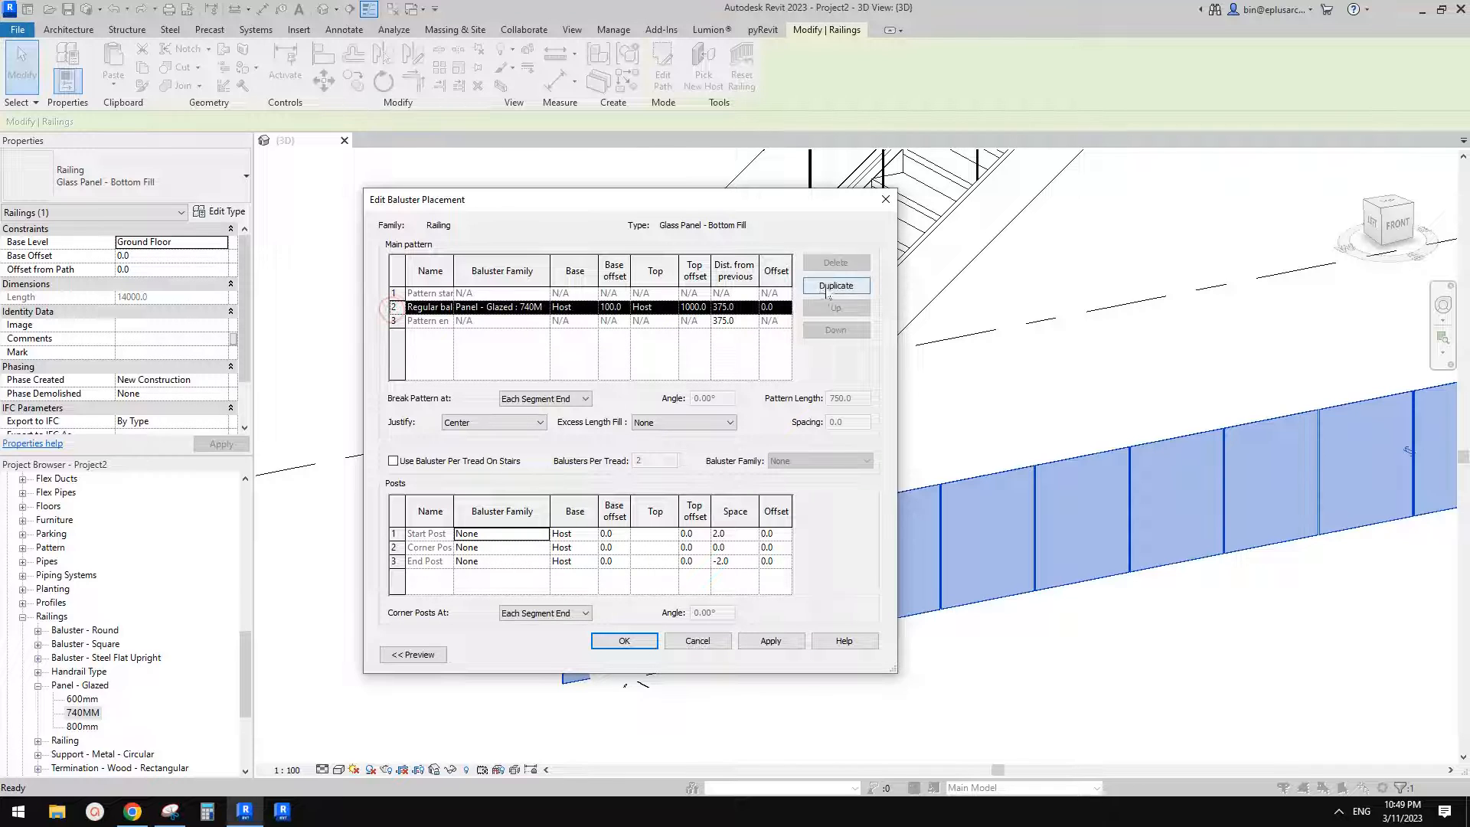
{"action": "left_click", "coordinate": [835, 286]}
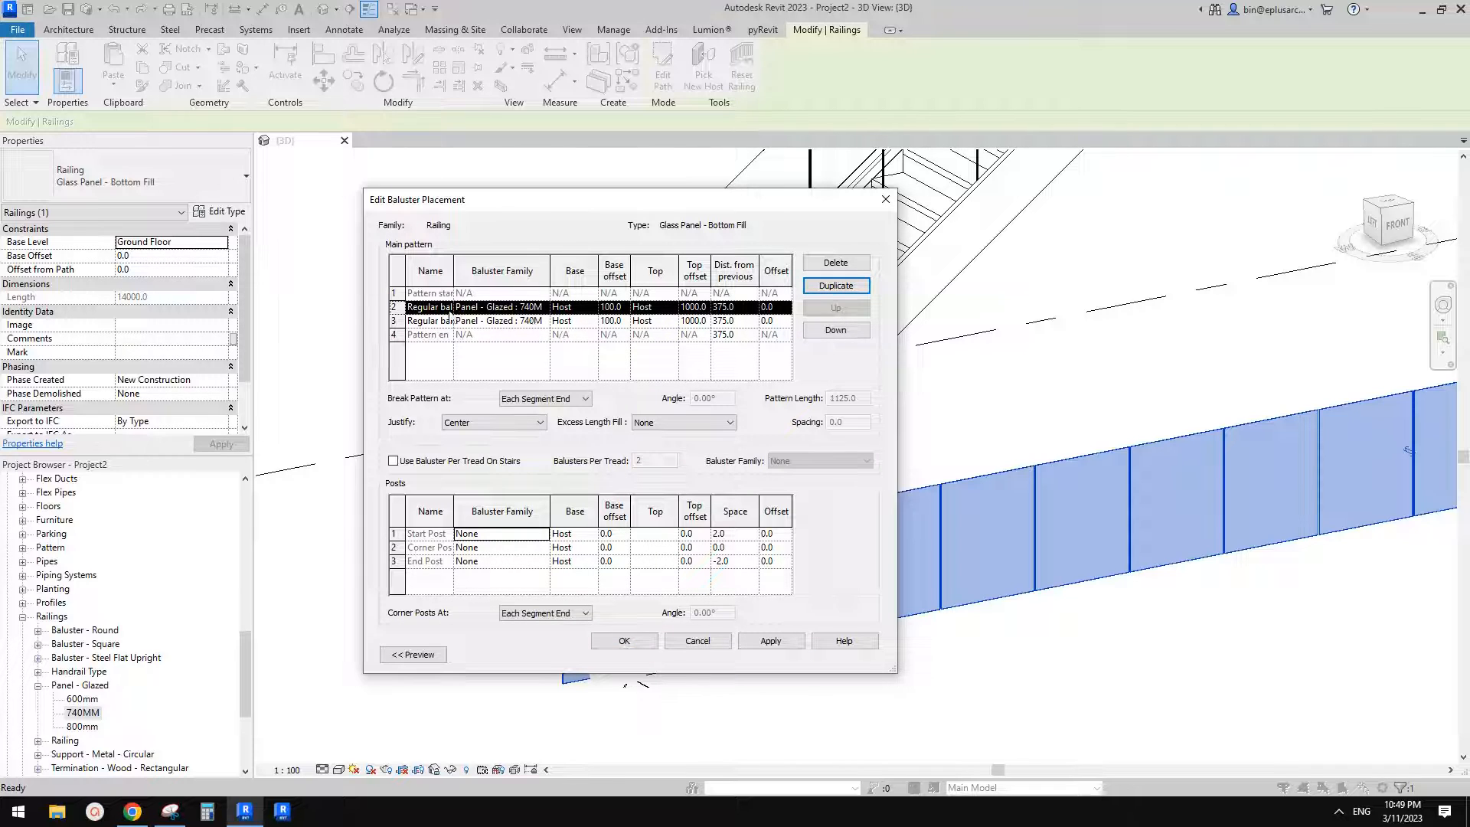
{"action": "left_click", "coordinate": [494, 307]}
{"action": "left_click", "coordinate": [542, 307]}
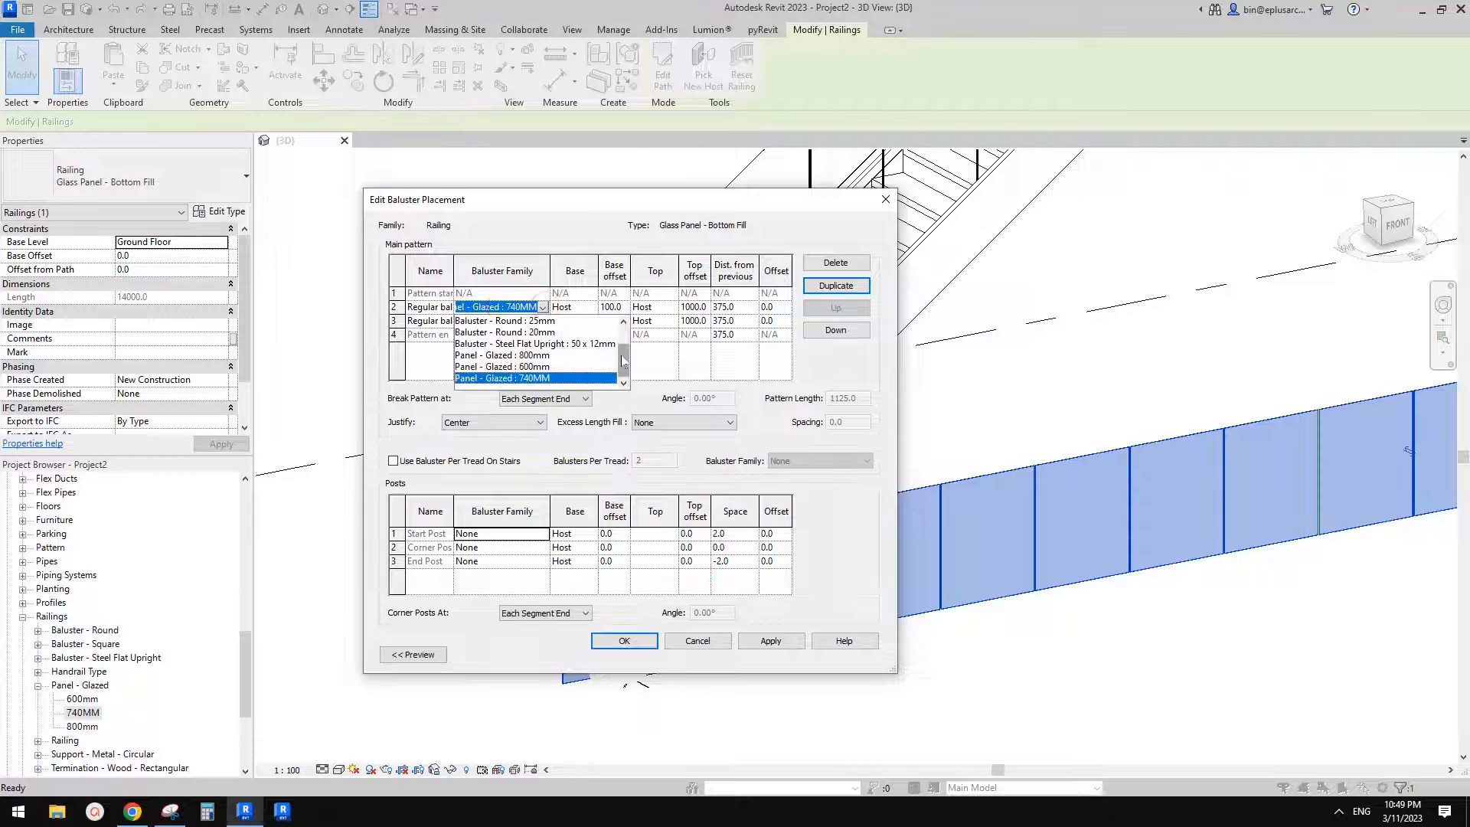
{"action": "scroll", "coordinate": [622, 362], "scroll_direction": "up", "scroll_amount": 1}
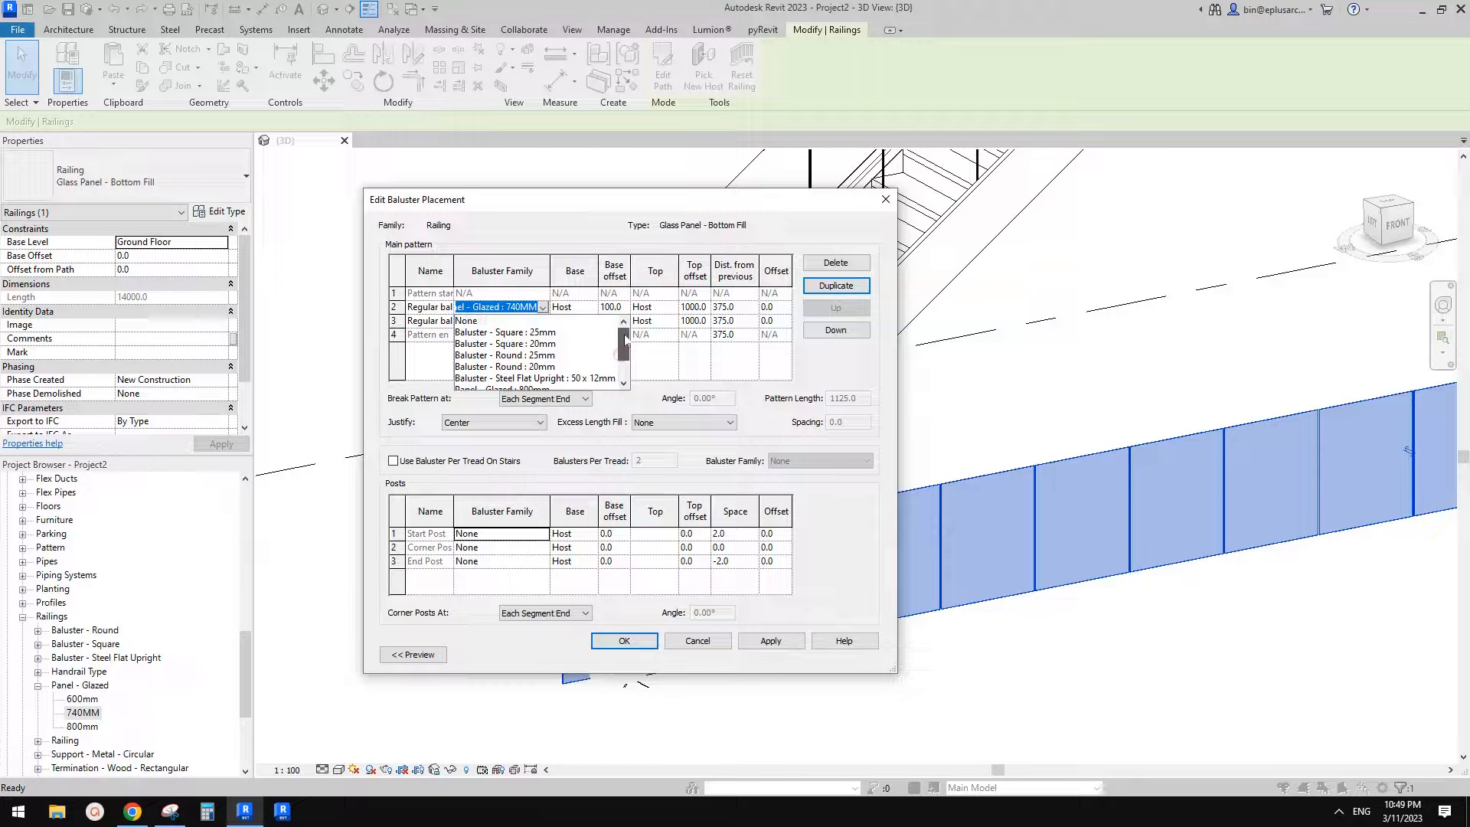
Step: Change the first regular baluster to Baluster - Square : 25mm with base offset 0 and top offset 130
{"action": "left_click", "coordinate": [534, 344]}
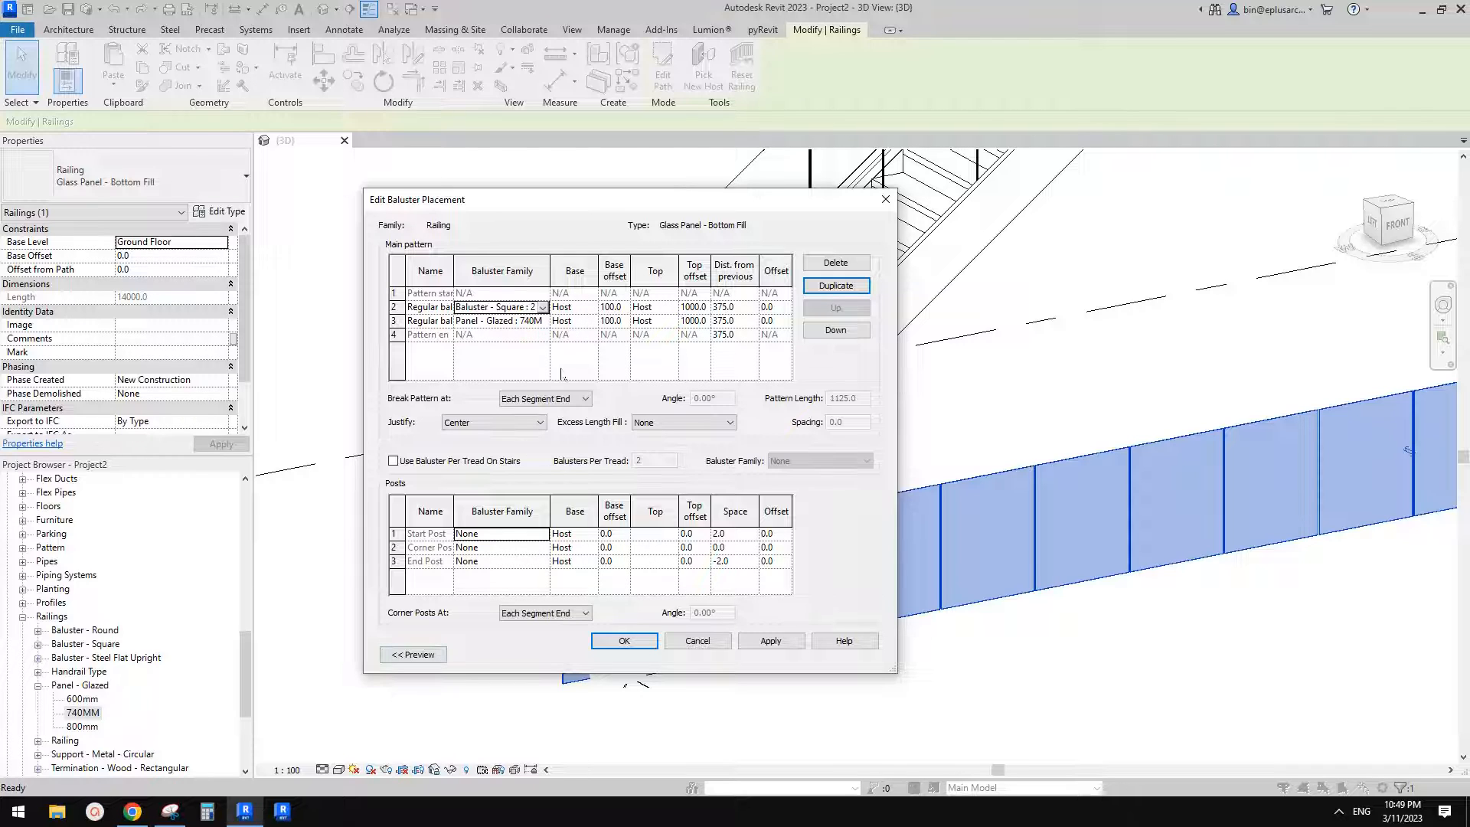
{"action": "left_click", "coordinate": [622, 310]}
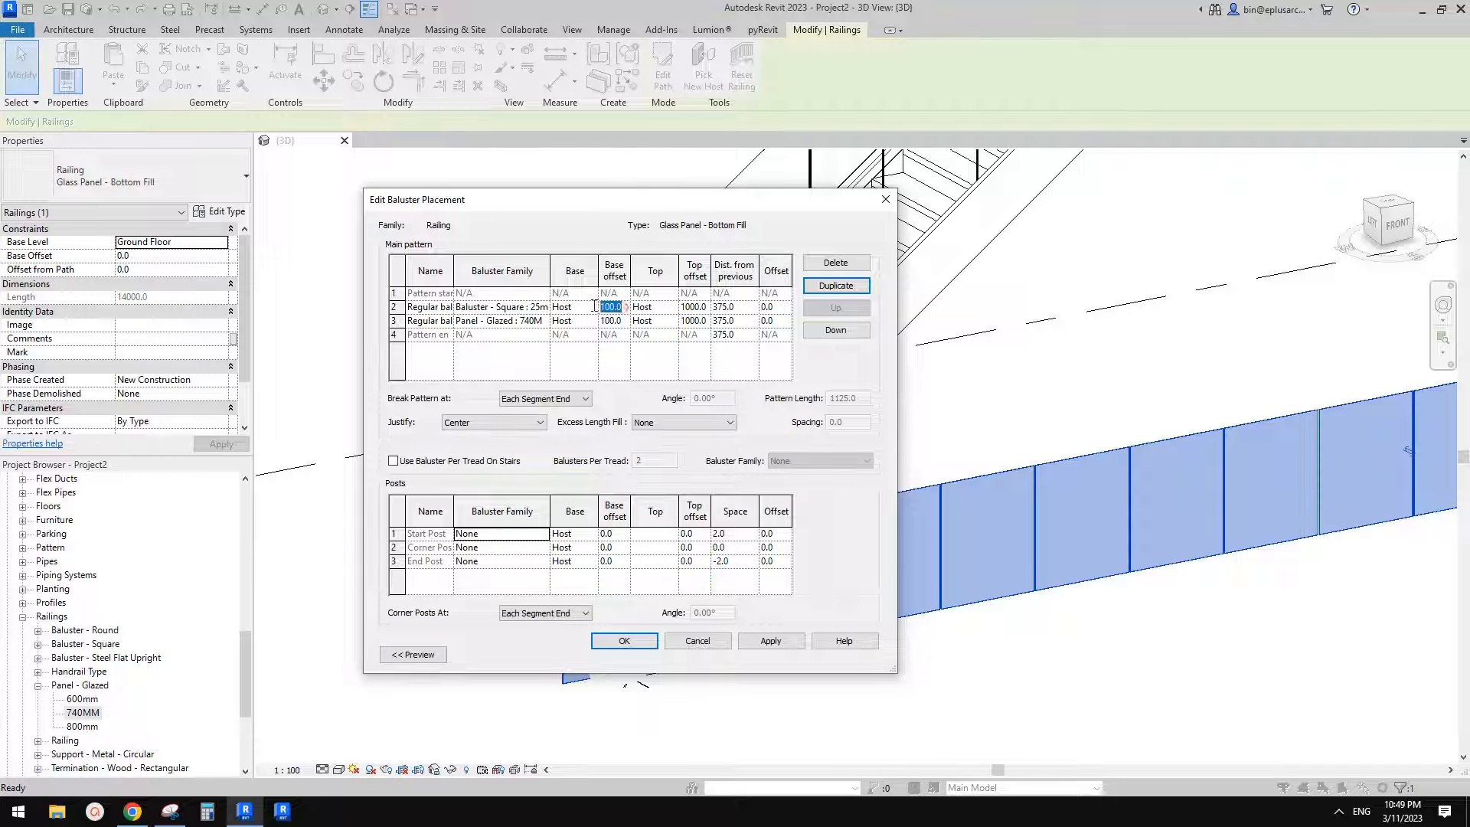
{"action": "type", "text": "0"}
{"action": "left_click", "coordinate": [653, 307]}
{"action": "left_click", "coordinate": [695, 308]}
{"action": "type", "text": "1"}
{"action": "left_click", "coordinate": [695, 322]}
{"action": "left_click", "coordinate": [697, 309]}
{"action": "left_click", "coordinate": [697, 308]}
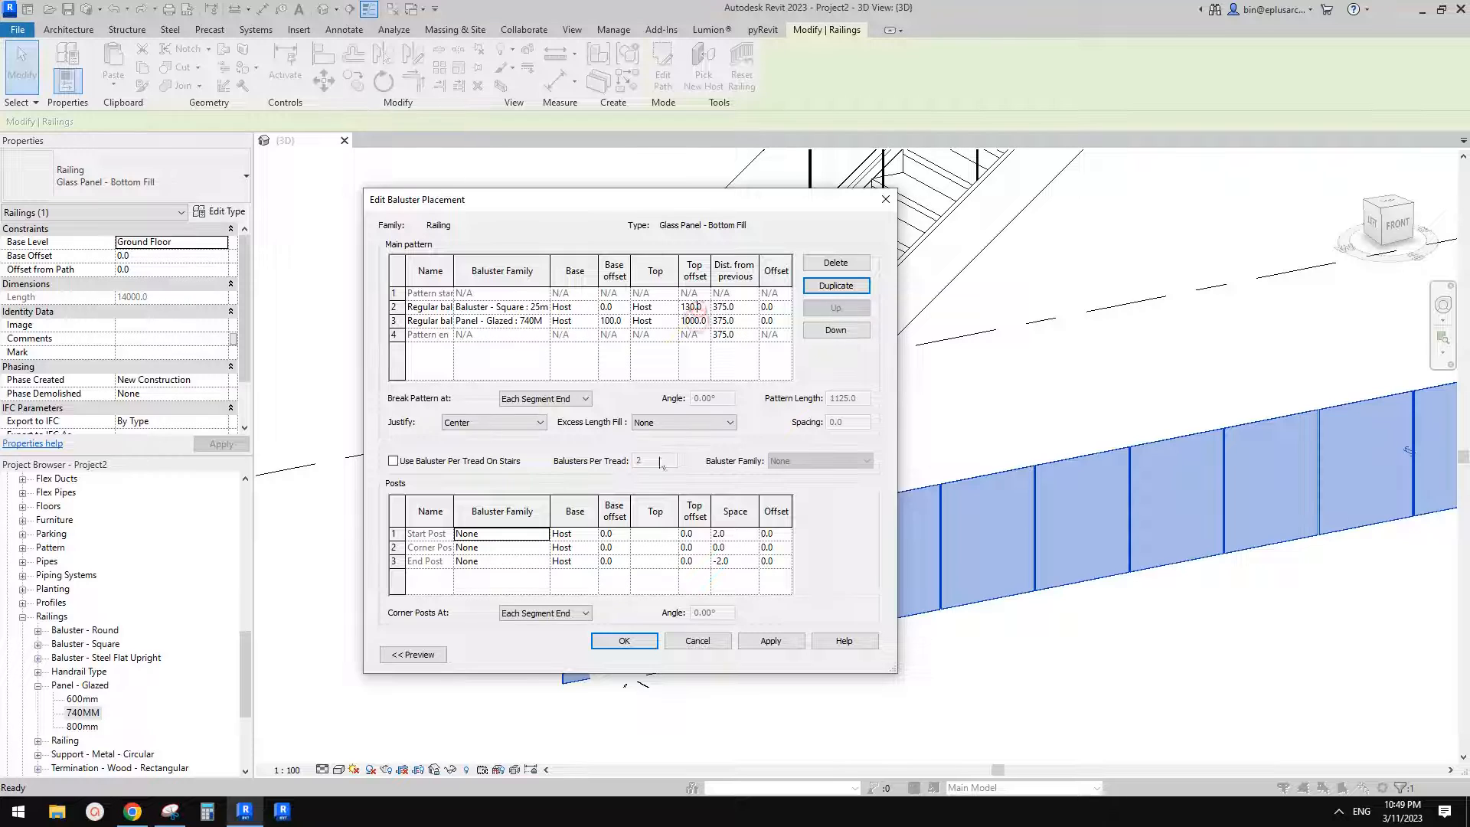
Step: Consult the annotated spacing sketch and set the square baluster's distance from previous to 100
{"action": "left_click", "coordinate": [170, 812]}
{"action": "left_click", "coordinate": [451, 394]}
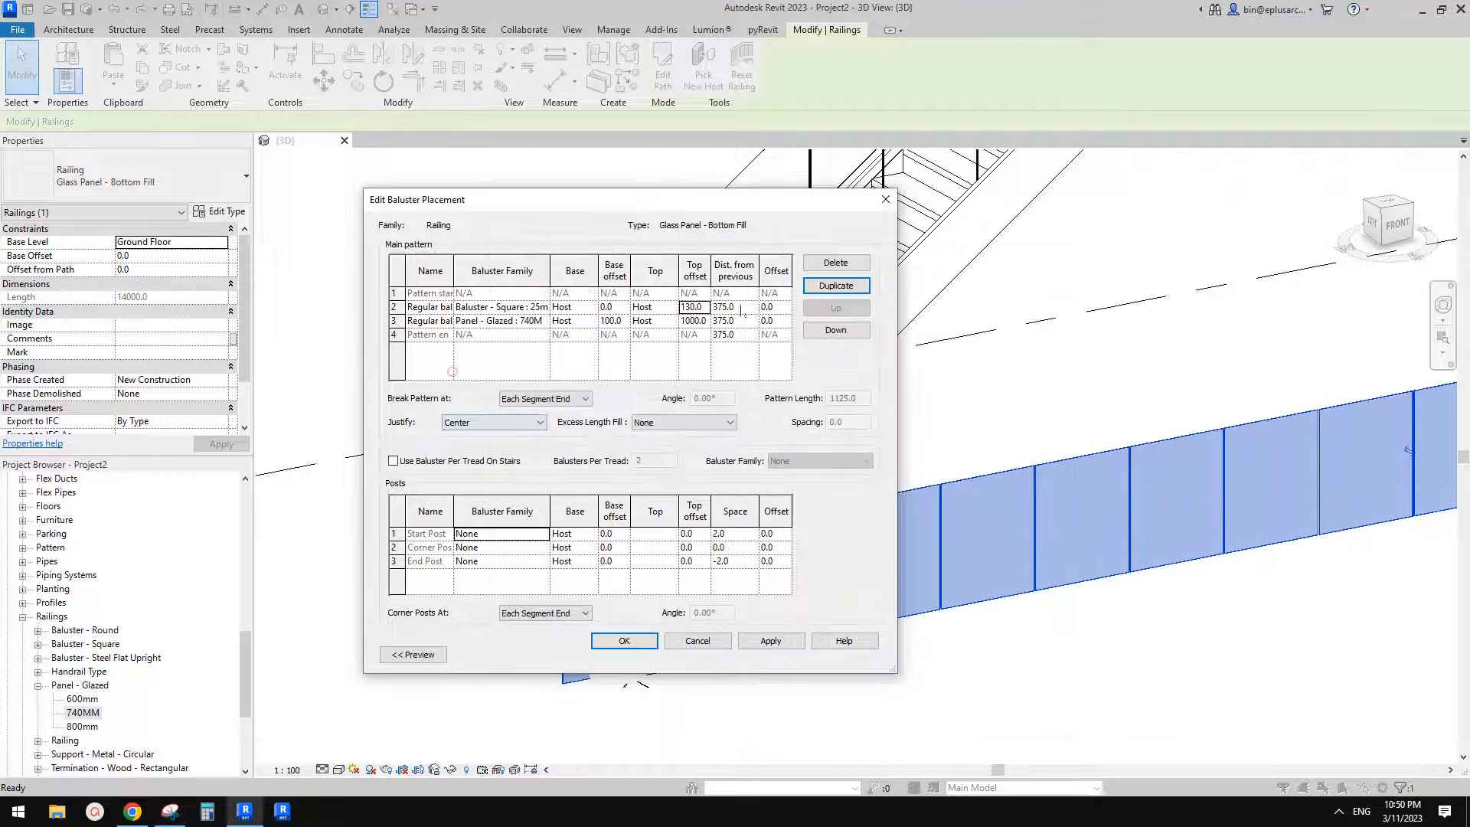
{"action": "left_click", "coordinate": [733, 307]}
{"action": "type", "text": "100"}
{"action": "left_click", "coordinate": [739, 320]}
{"action": "left_click", "coordinate": [741, 307]}
{"action": "left_click", "coordinate": [740, 320]}
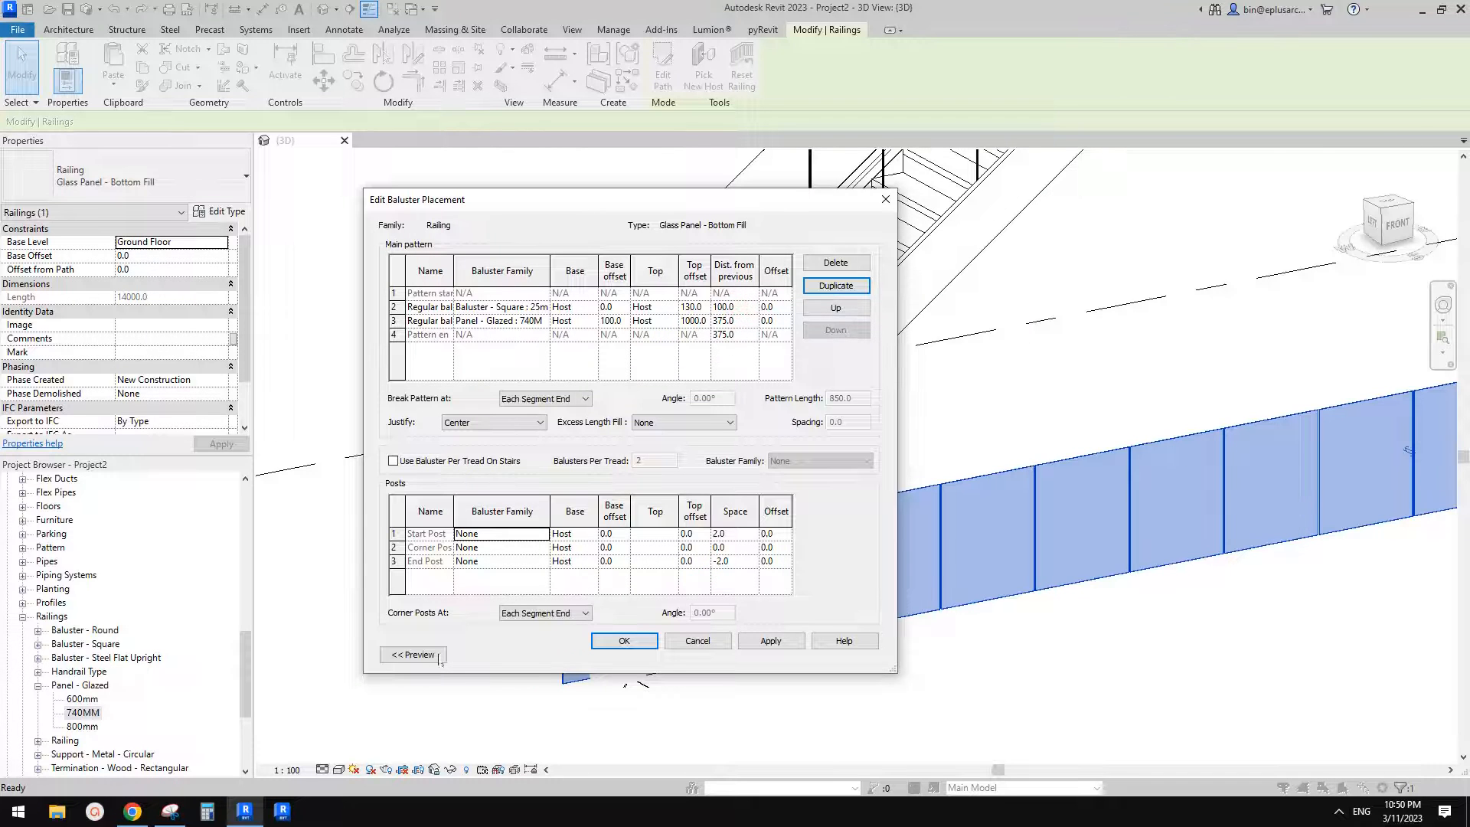
Step: Check the reference drawing and spacing sketch, and set the glazed panel's distance from previous to 275
{"action": "left_click", "coordinate": [133, 812]}
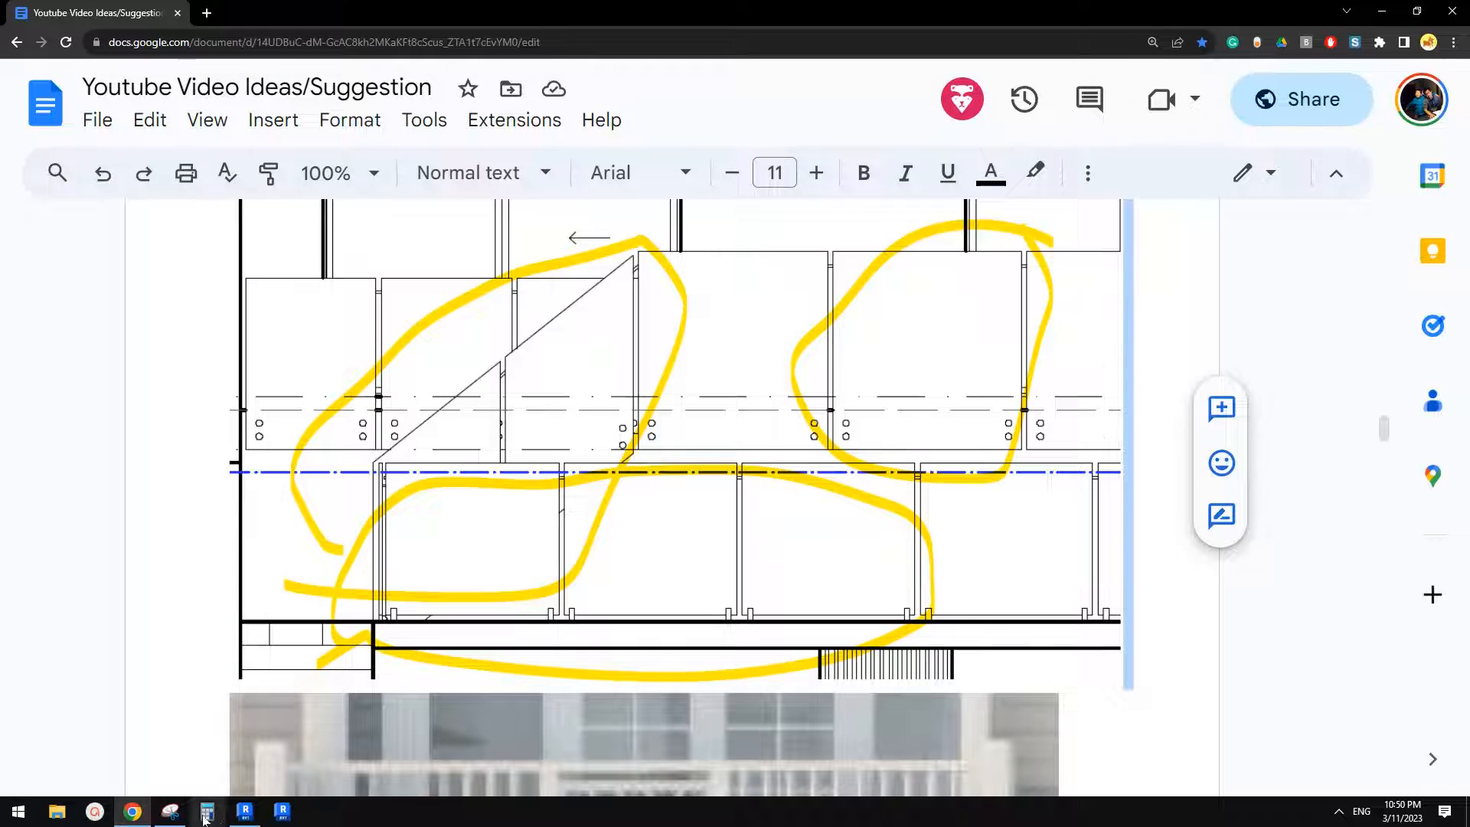
{"action": "left_click", "coordinate": [170, 811]}
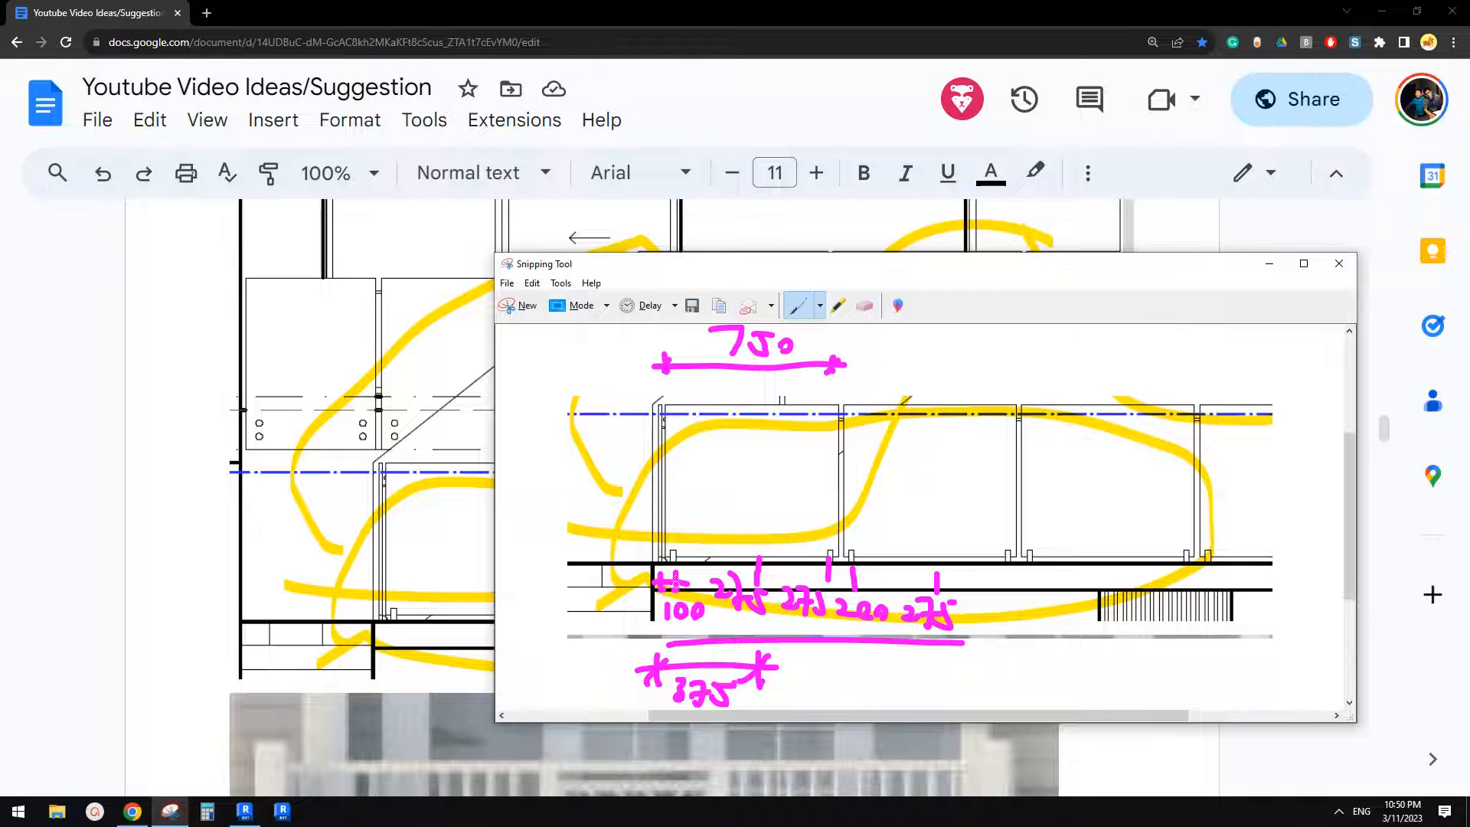
{"action": "left_click", "coordinate": [245, 812]}
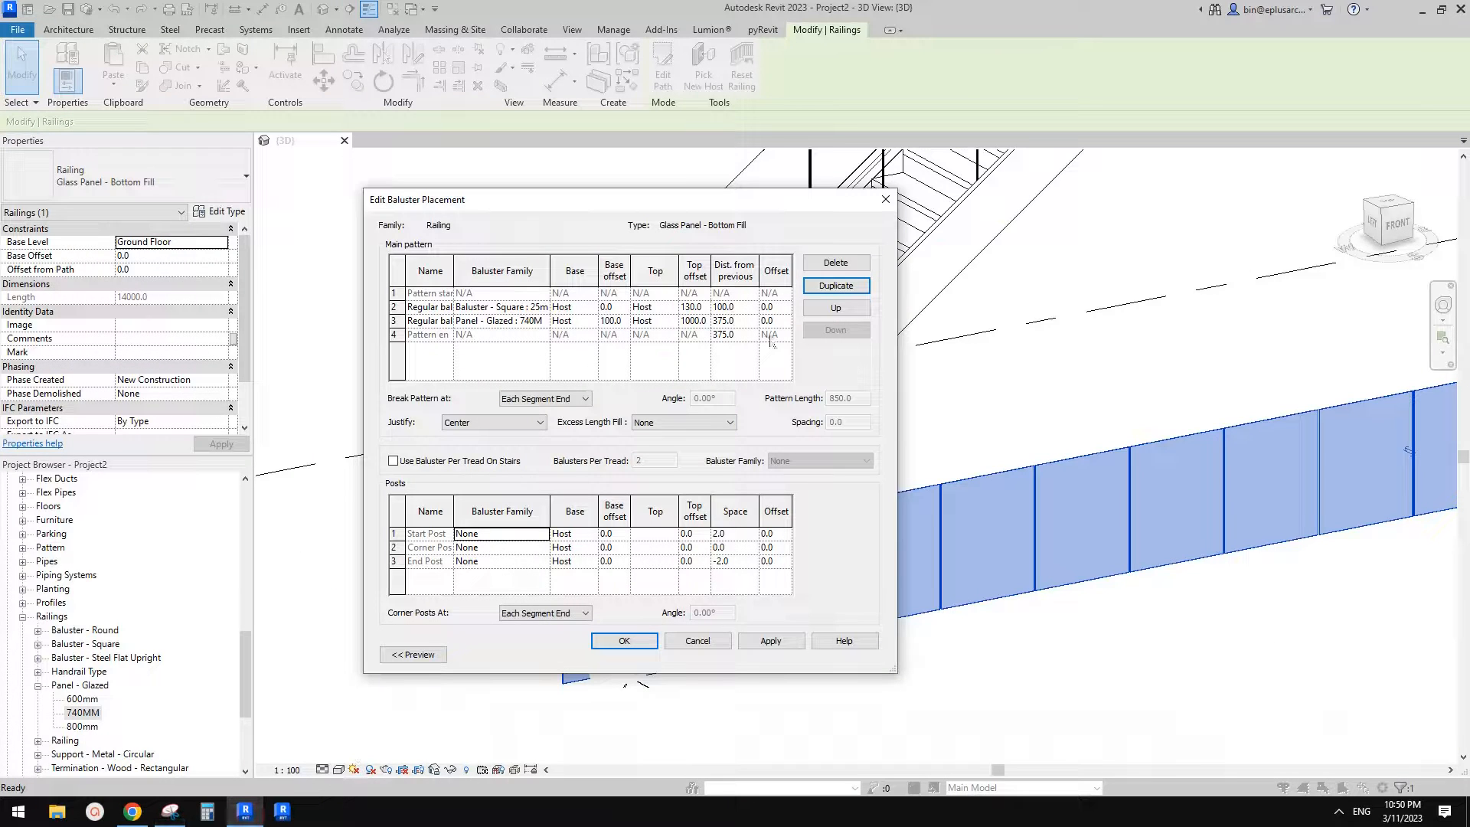
{"action": "left_click_drag", "start_coordinate": [719, 322], "coordinate": [710, 322]}
{"action": "type", "text": "2"}
Step: Duplicate the square baluster row and move the copy below the glazed panel in the main pattern
{"action": "left_click", "coordinate": [395, 308]}
{"action": "left_click", "coordinate": [395, 308]}
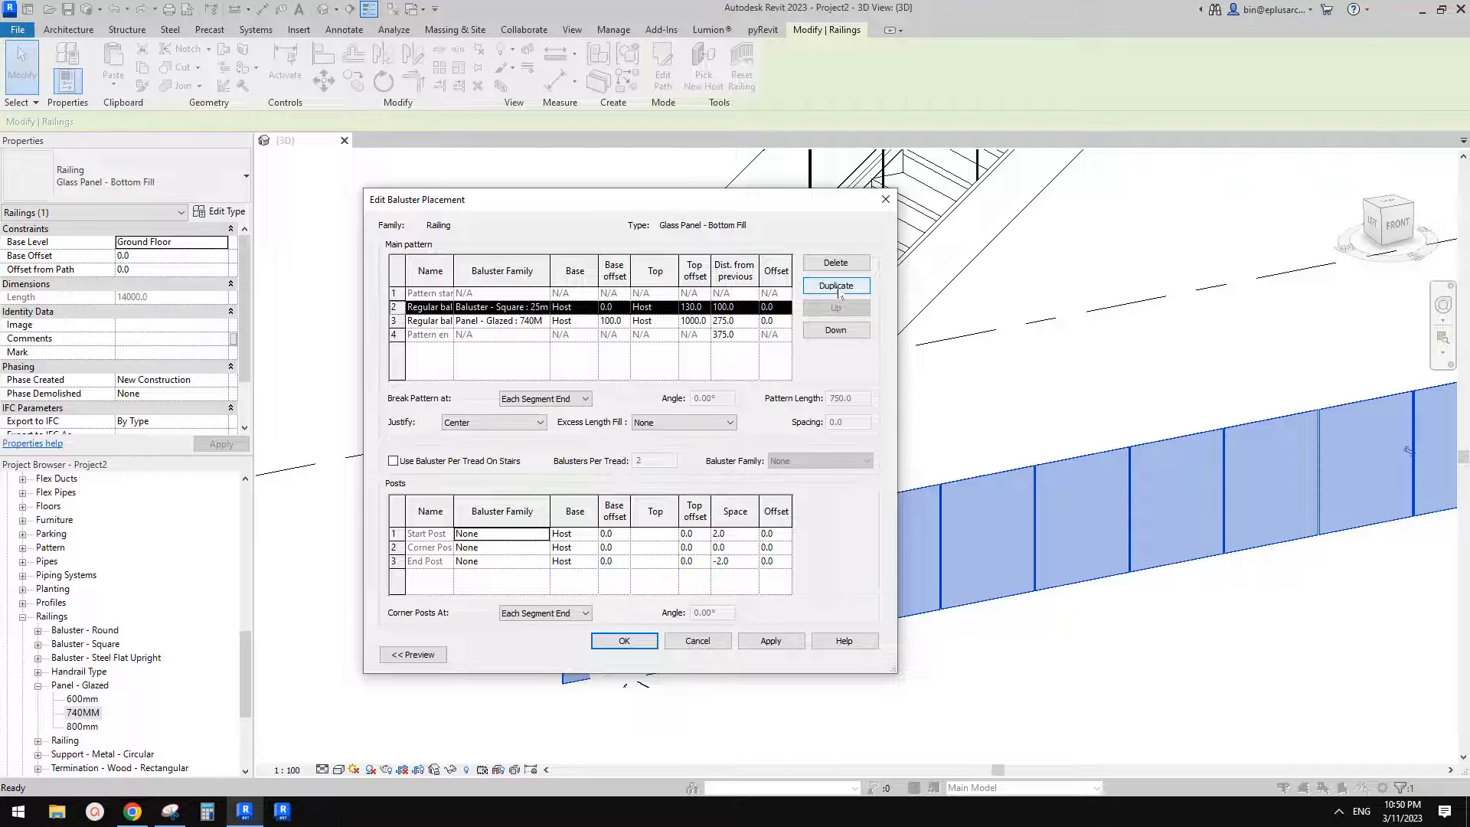
{"action": "left_click", "coordinate": [816, 288]}
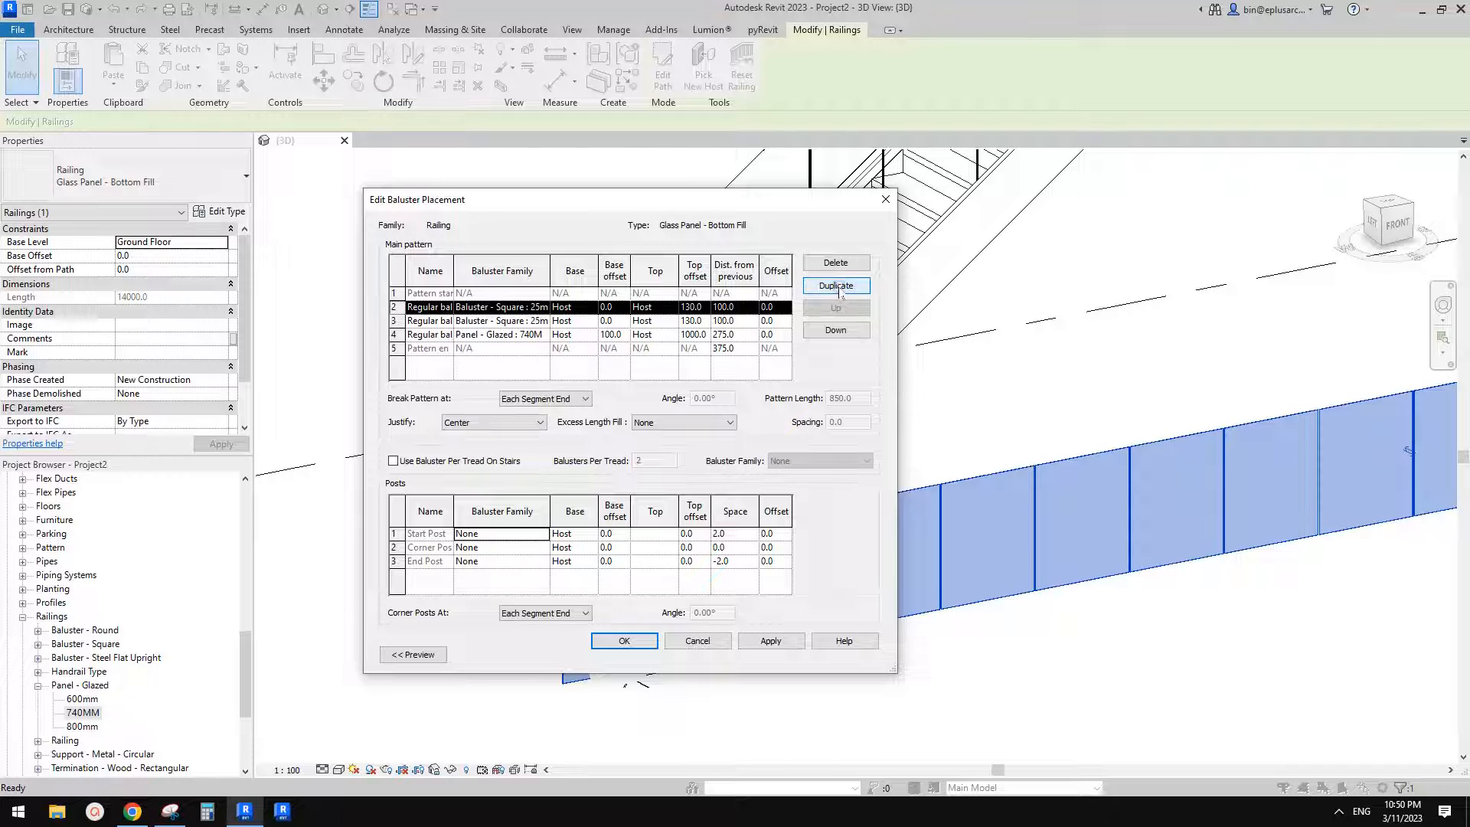
{"action": "left_click", "coordinate": [836, 330]}
{"action": "left_click", "coordinate": [836, 330]}
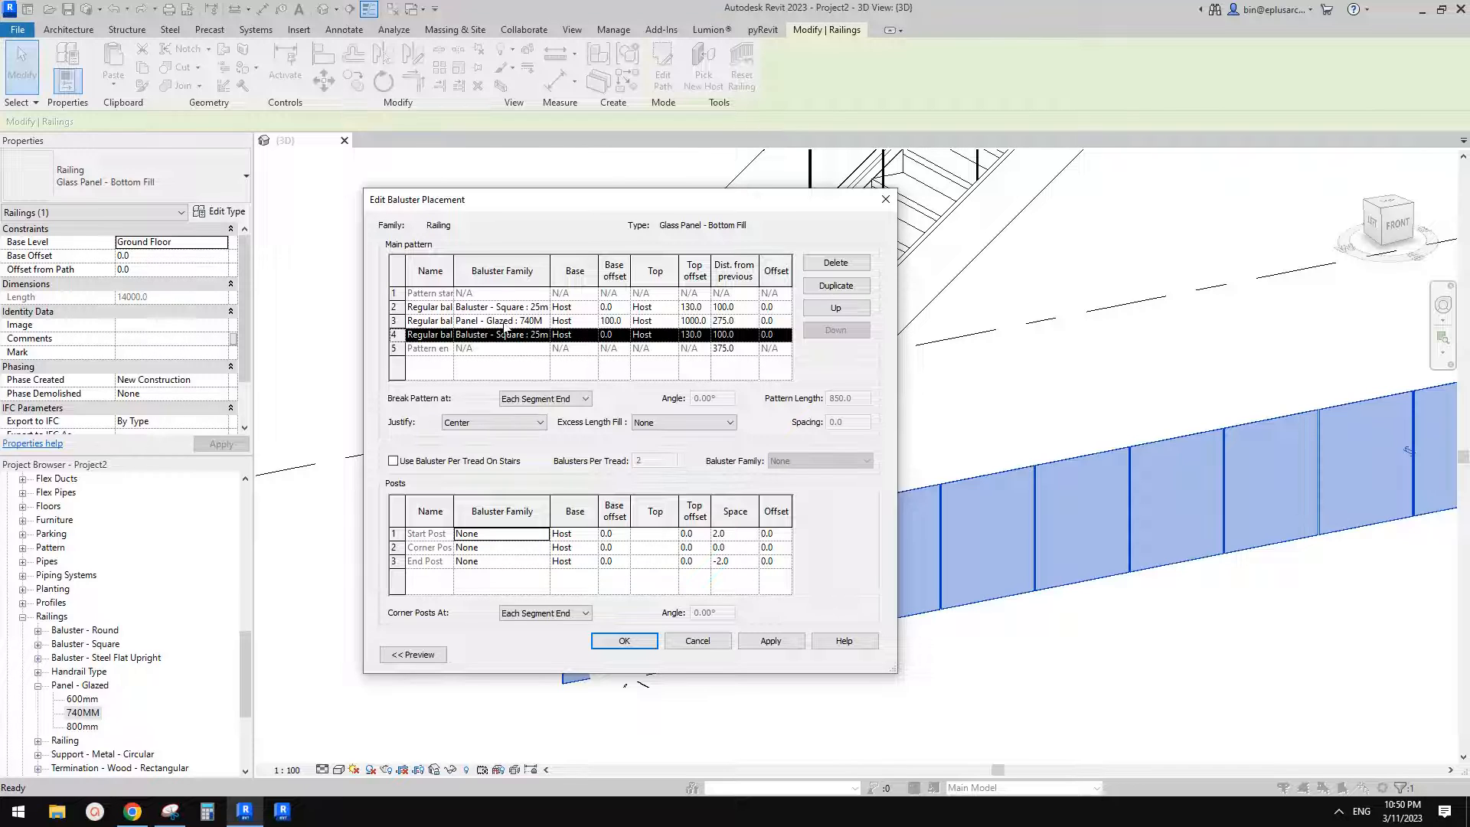
Step: Set the second square baluster's distance from previous to 275
{"action": "left_click", "coordinate": [723, 336]}
{"action": "left_click", "coordinate": [722, 335]}
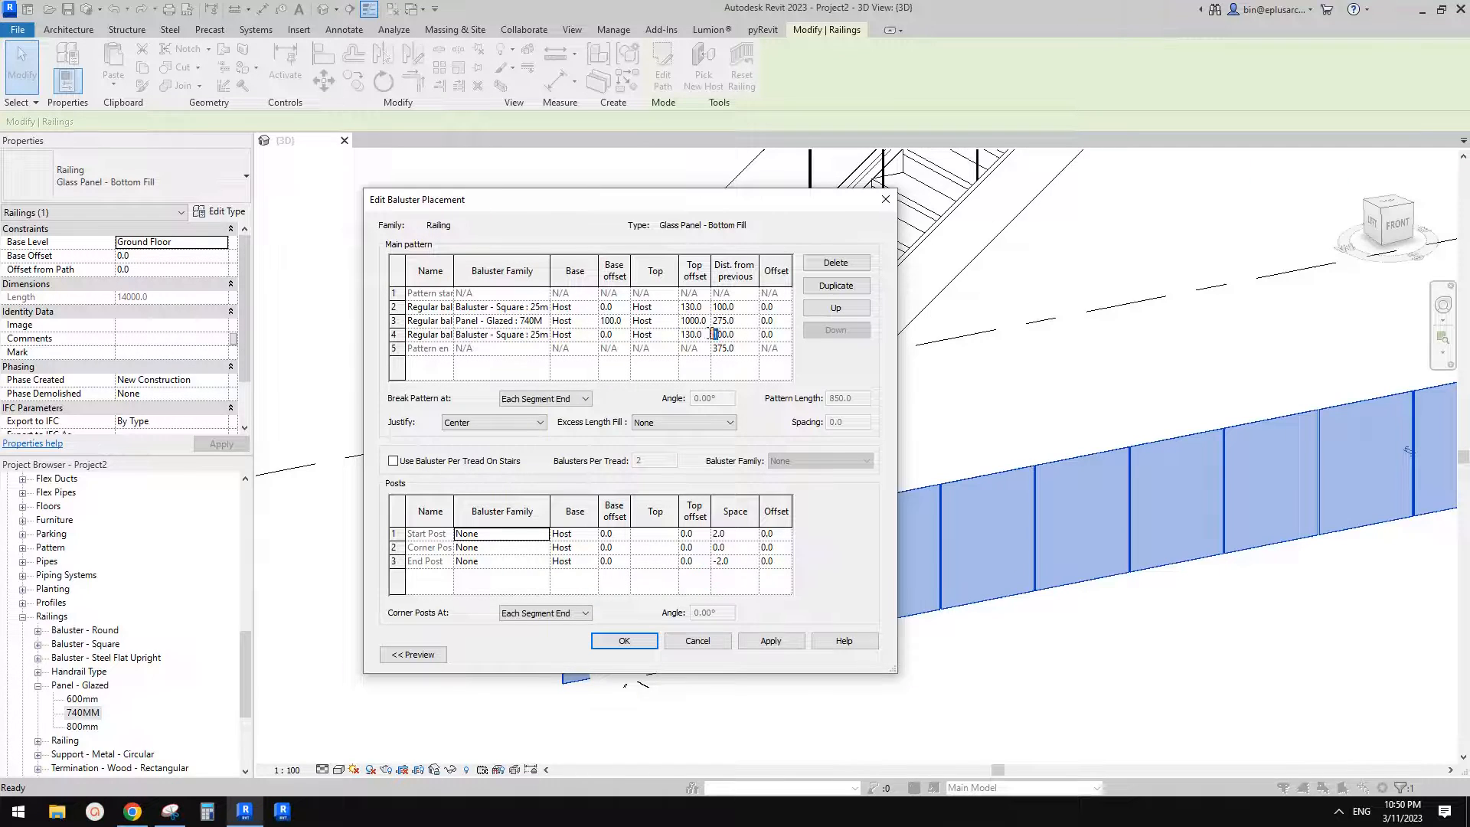
{"action": "type", "text": "275"}
Step: Set the pattern end's distance from previous to 200 and apply the railing type changes, deleting the invalid dimensions
{"action": "left_click", "coordinate": [170, 812]}
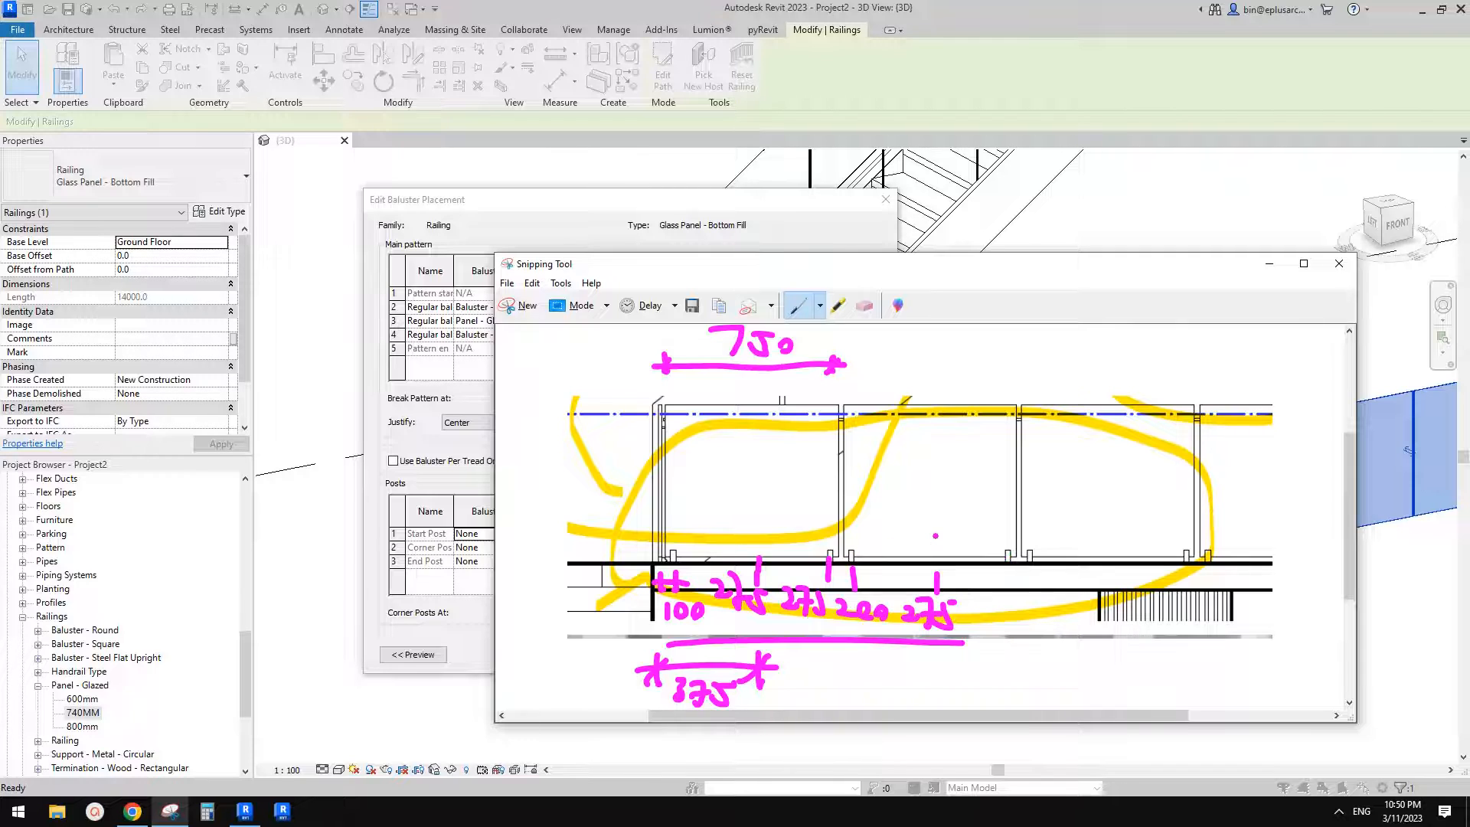
{"action": "left_click", "coordinate": [244, 809]}
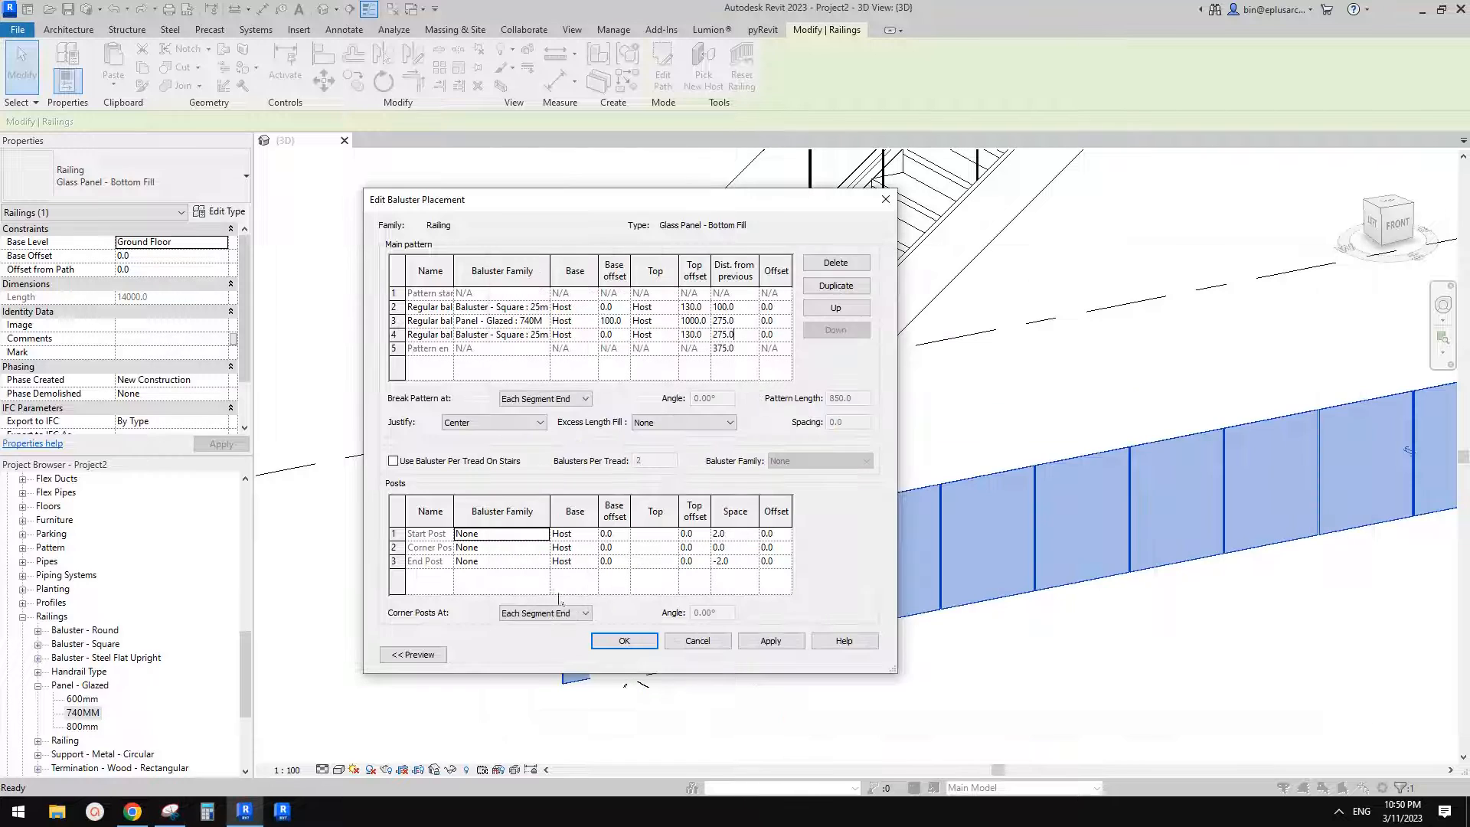
{"action": "left_click", "coordinate": [724, 349]}
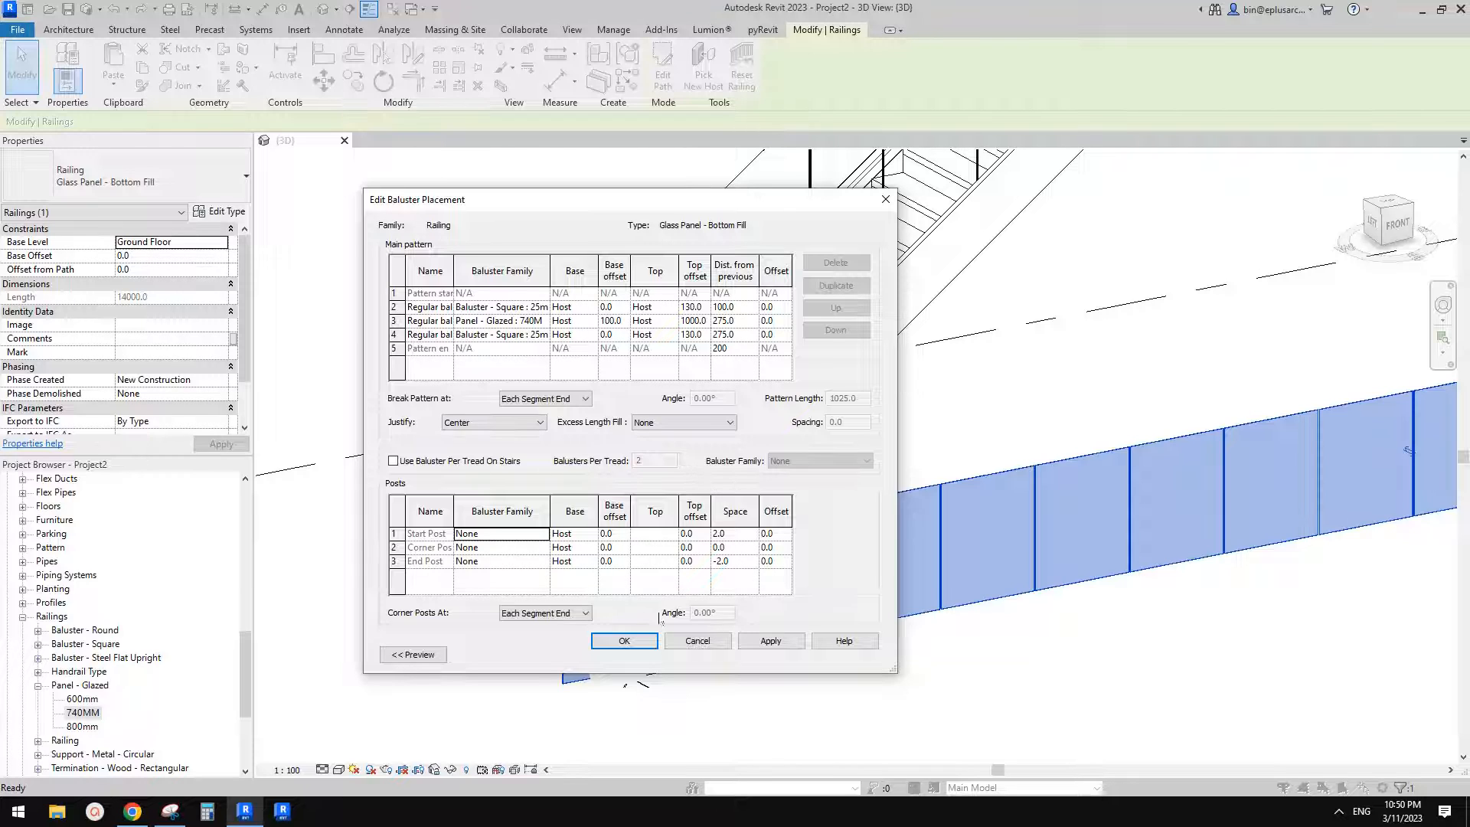
{"action": "type", "text": "200"}
{"action": "left_click", "coordinate": [624, 642]}
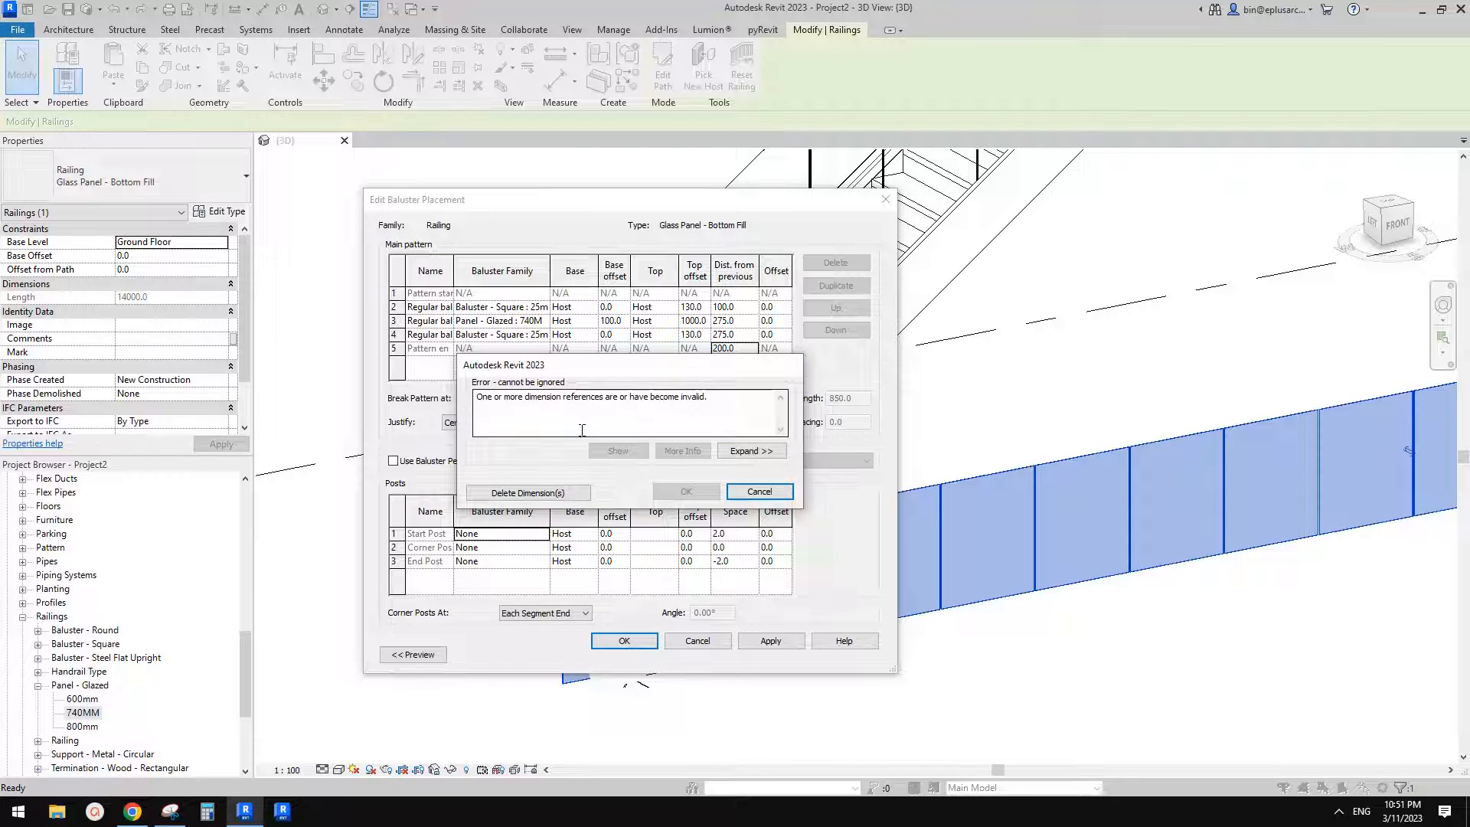
{"action": "left_click_drag", "start_coordinate": [650, 371], "coordinate": [667, 384]}
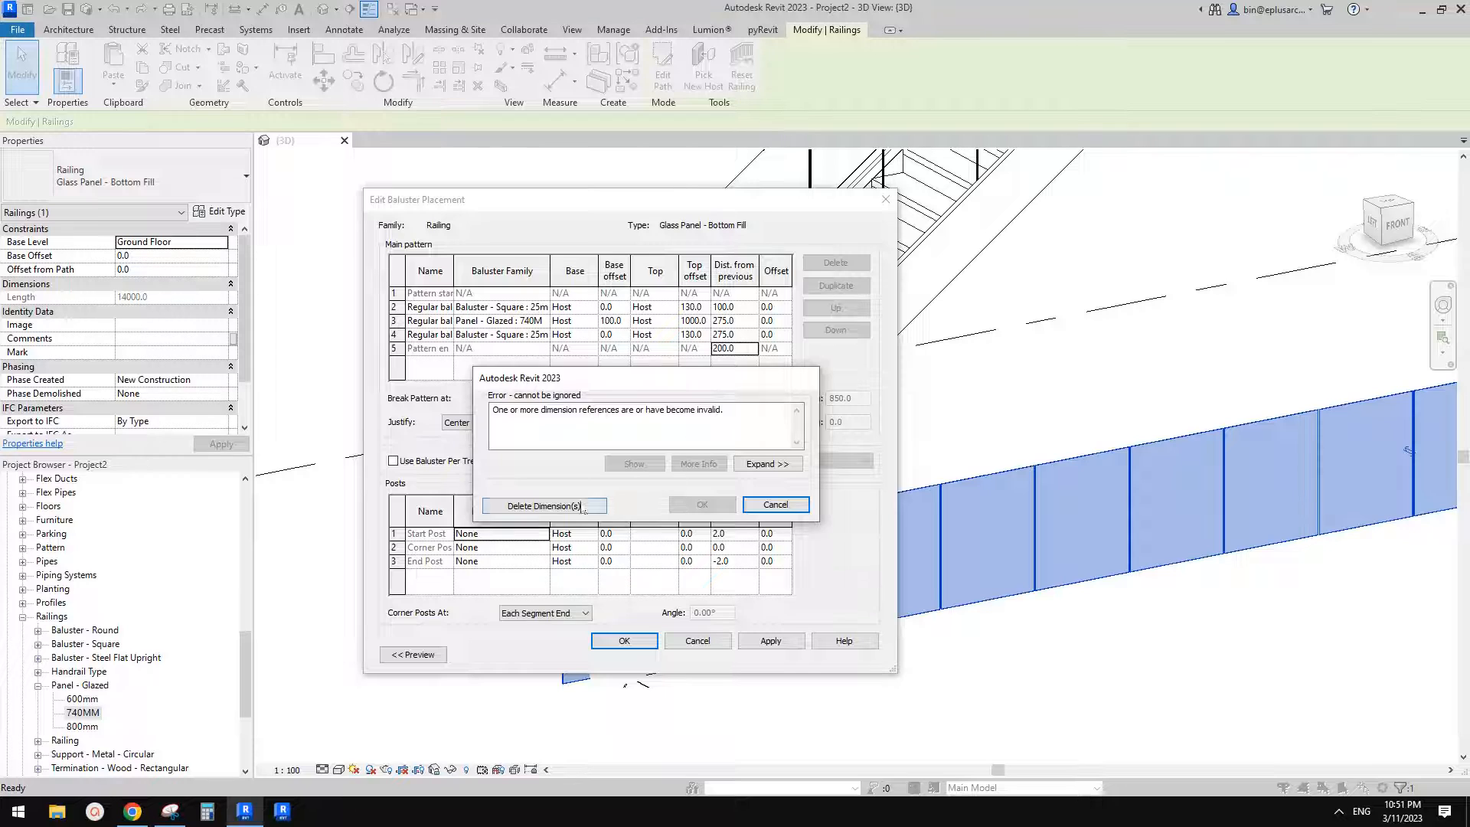
{"action": "left_click", "coordinate": [544, 505]}
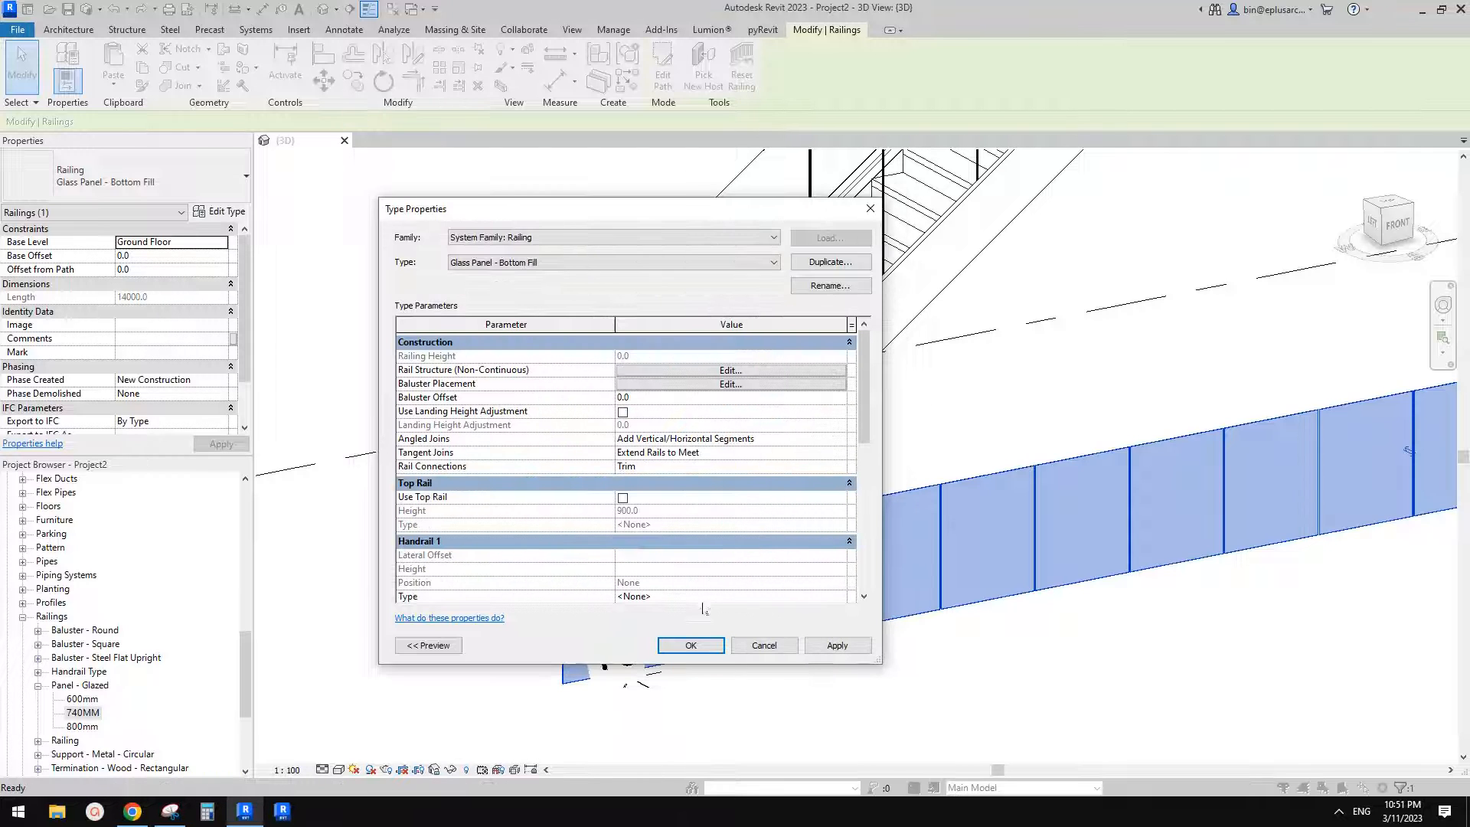
{"action": "left_click", "coordinate": [691, 645]}
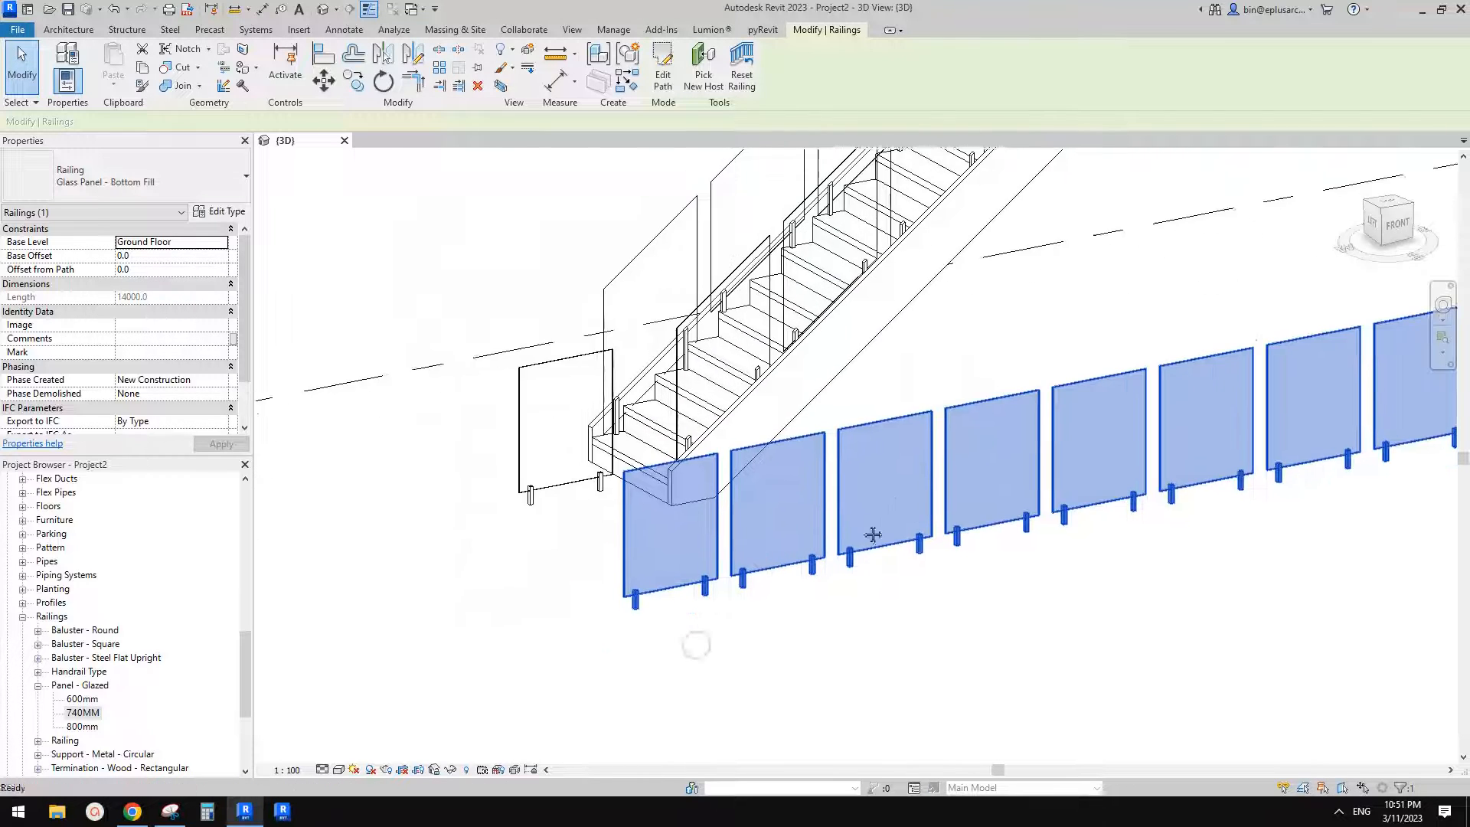
Step: Reopen the railing's baluster placement, set the pattern end's distance from previous to 100, and apply the type changes
{"action": "middle_click_drag", "start_coordinate": [872, 534], "coordinate": [893, 591], "text": "shift"}
{"action": "left_click", "coordinate": [790, 592]}
{"action": "scroll", "coordinate": [789, 588], "scroll_direction": "down", "scroll_amount": 1}
{"action": "scroll", "coordinate": [768, 607], "scroll_direction": "up", "scroll_amount": 2}
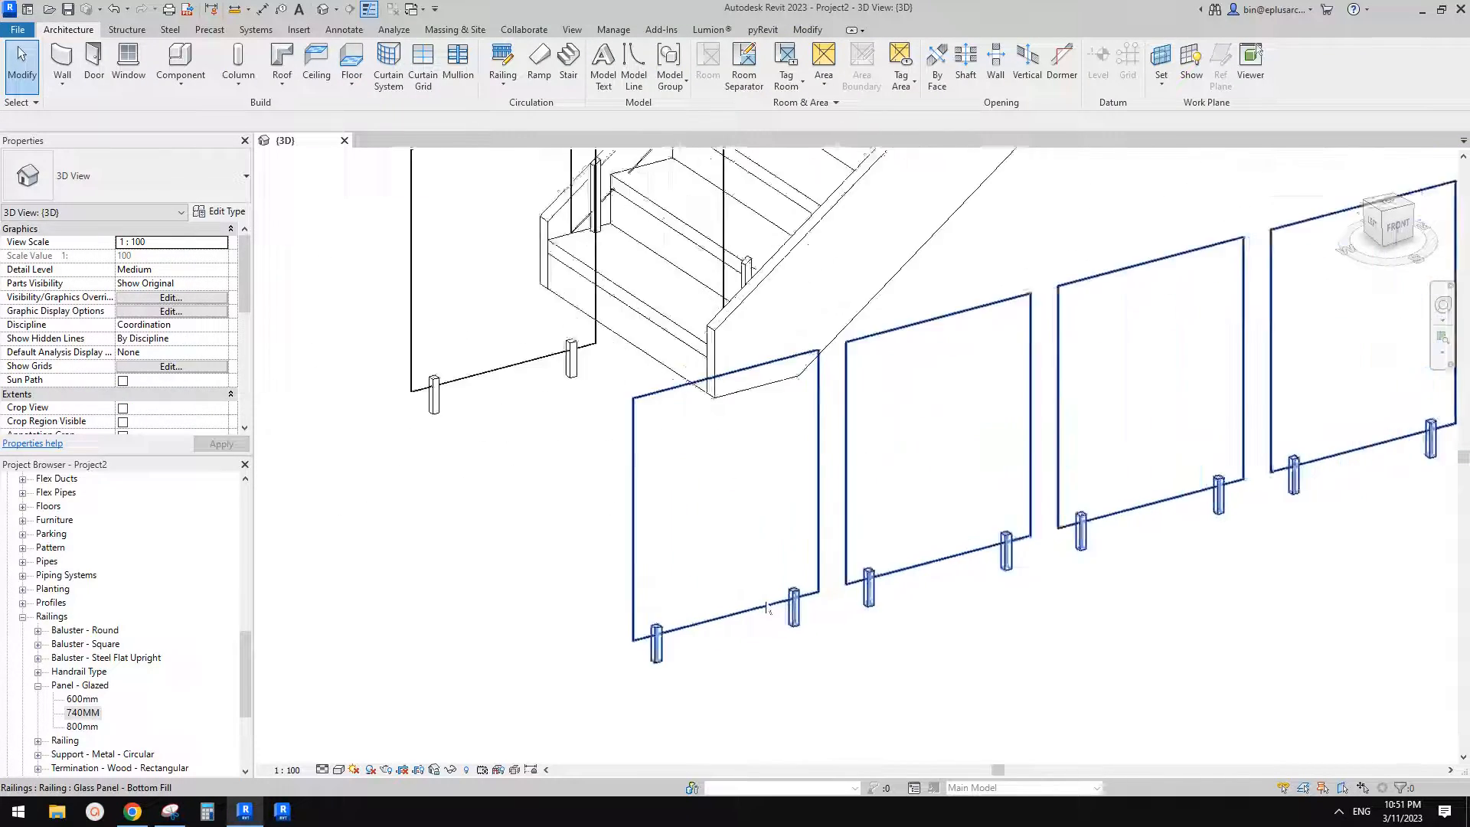
{"action": "scroll", "coordinate": [767, 607], "scroll_direction": "up", "scroll_amount": 1}
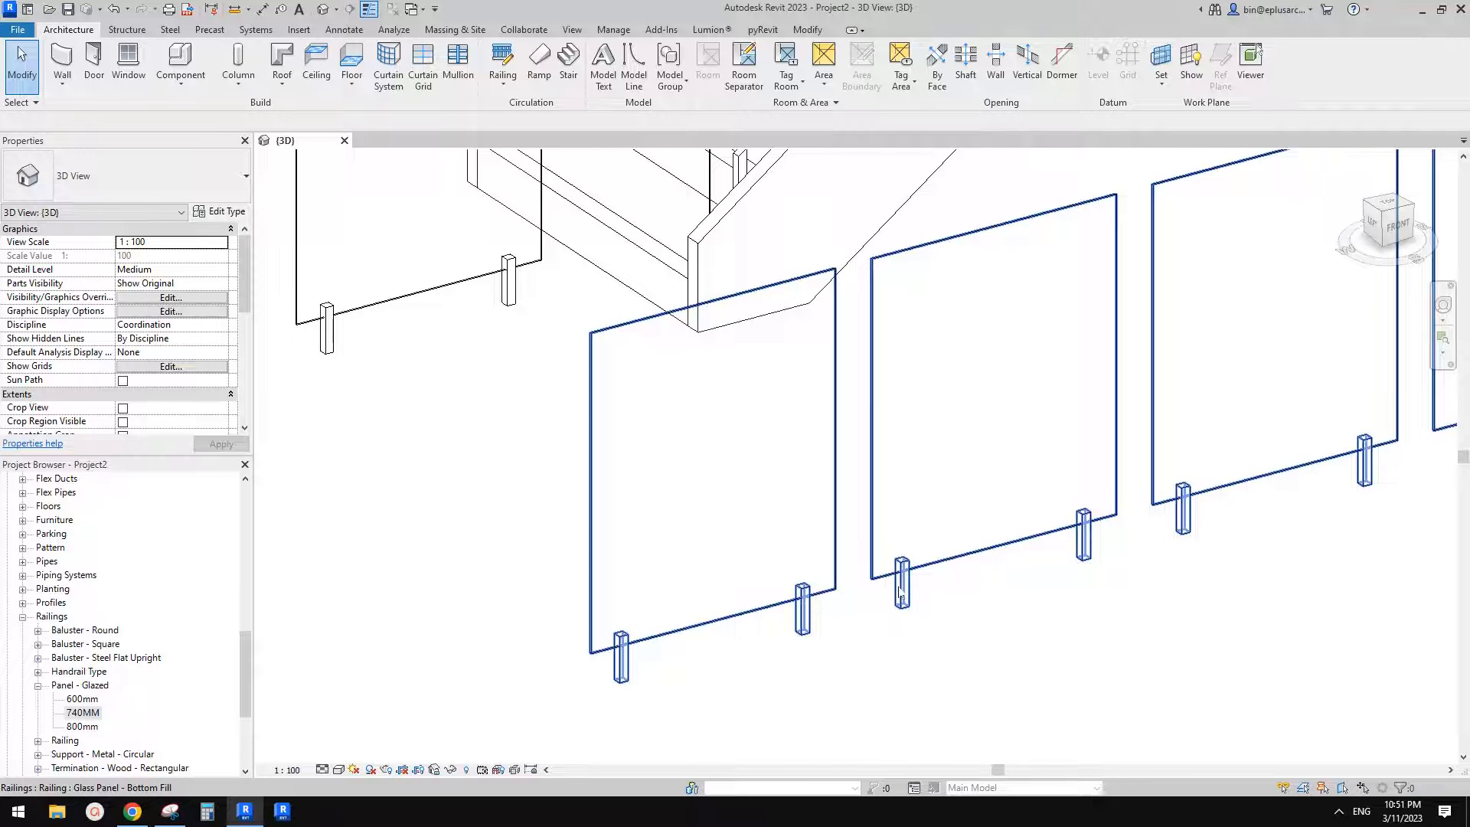
{"action": "left_click", "coordinate": [785, 601]}
{"action": "scroll", "coordinate": [610, 513], "scroll_direction": "down", "scroll_amount": 1}
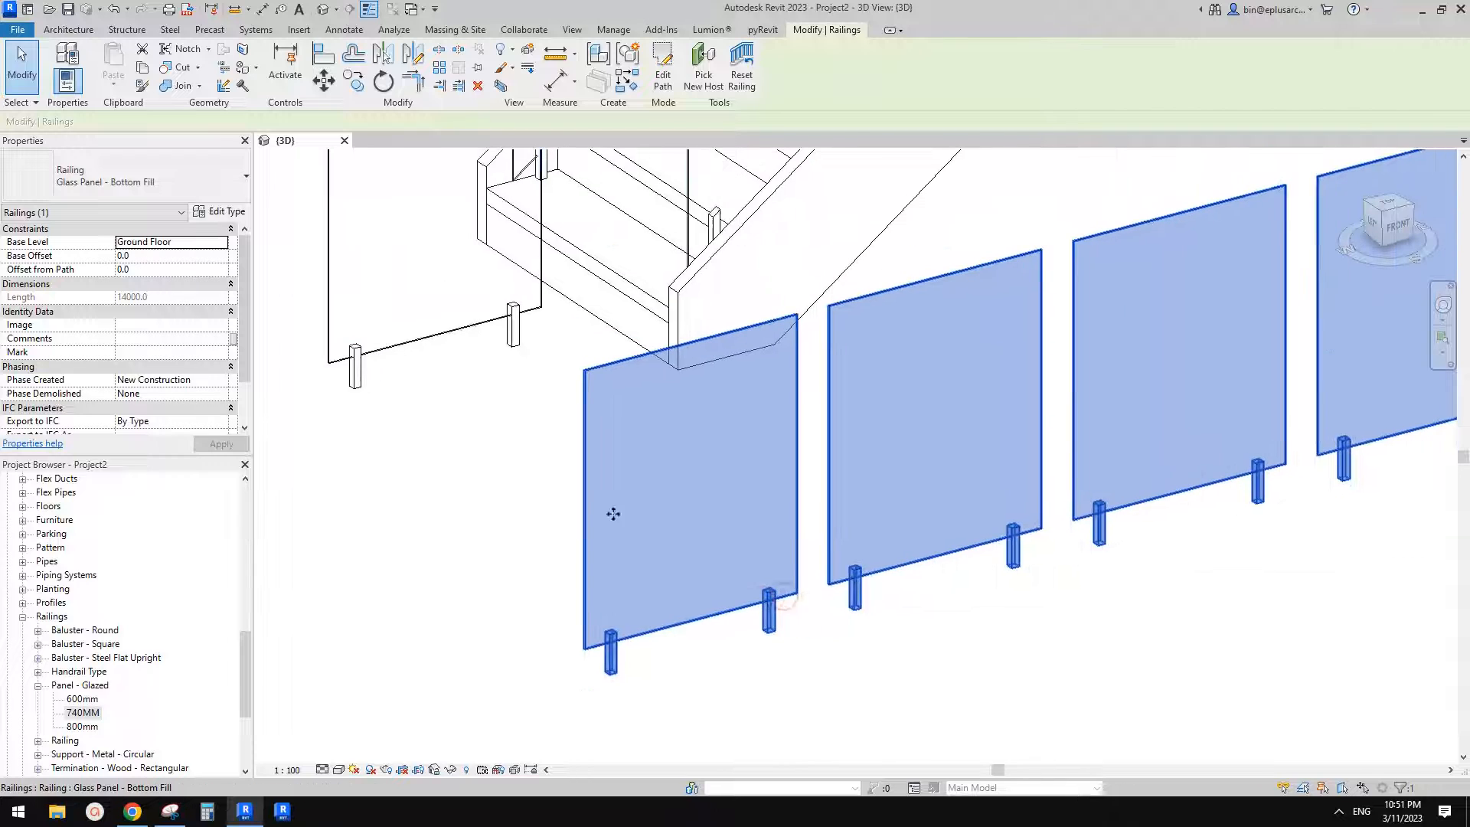
{"action": "left_click", "coordinate": [228, 212]}
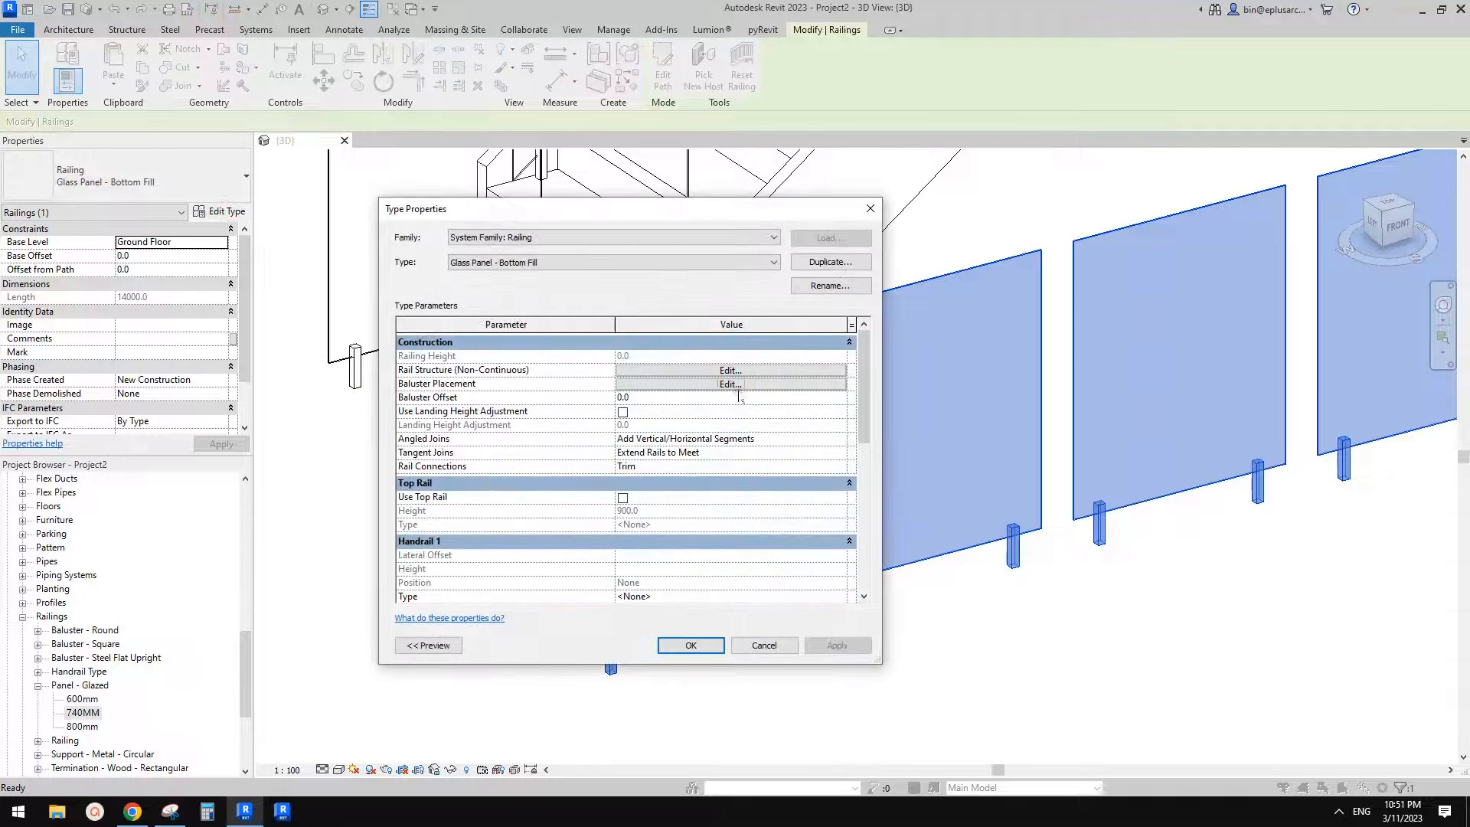
{"action": "left_click", "coordinate": [689, 385]}
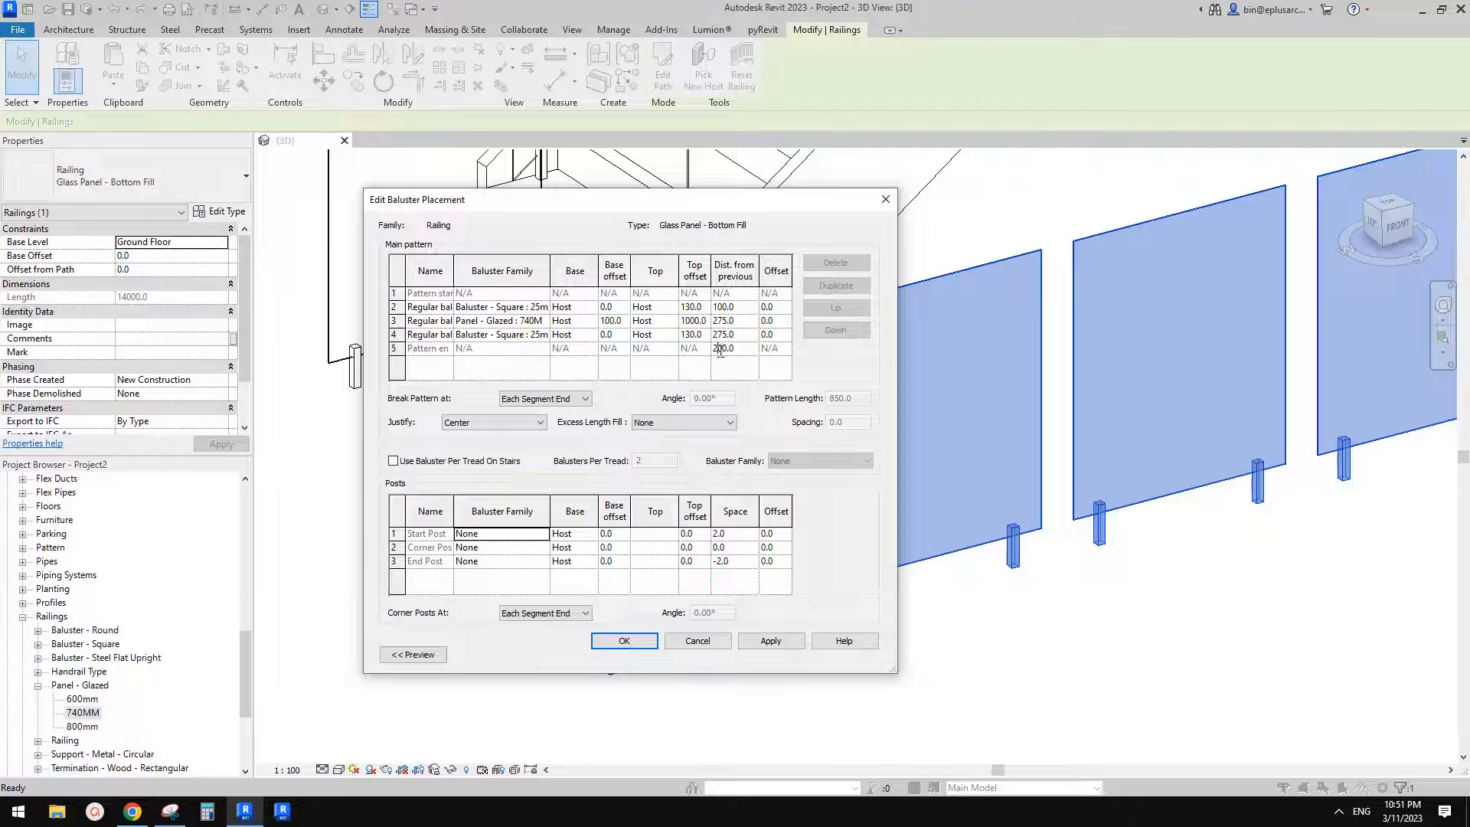
{"action": "type", "text": "1"}
{"action": "left_click", "coordinate": [624, 641]}
{"action": "left_click", "coordinate": [842, 645]}
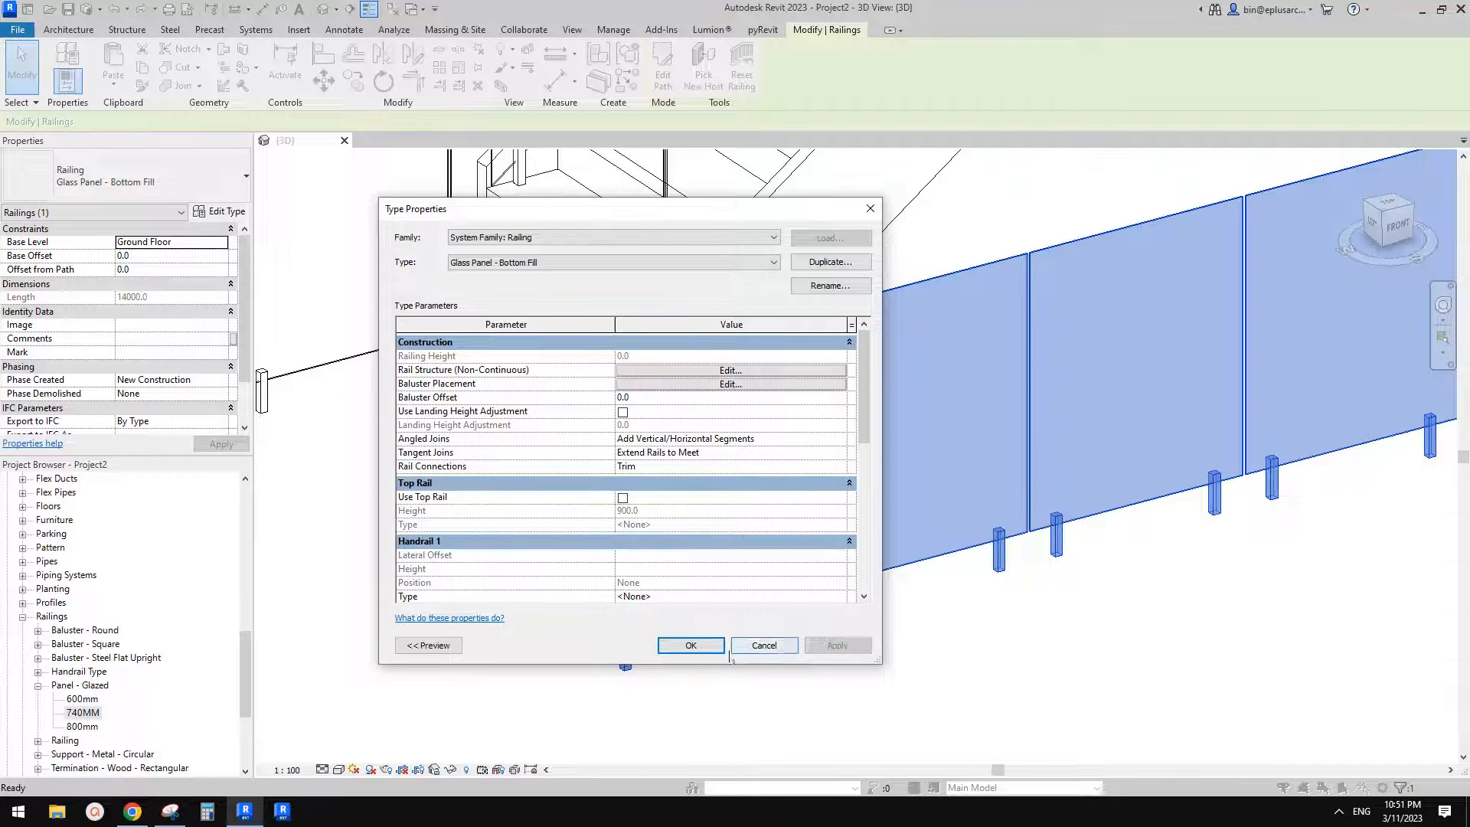
{"action": "left_click", "coordinate": [690, 645]}
Step: Create another Glass Panel - Bottom Fill railing in front of the long railing with a straight path about 5000 mm long
{"action": "scroll", "coordinate": [765, 612], "scroll_direction": "down", "scroll_amount": 3}
{"action": "left_click", "coordinate": [853, 615]}
{"action": "middle_click_drag", "start_coordinate": [852, 615], "coordinate": [892, 520], "text": "shift"}
{"action": "left_click", "coordinate": [892, 521]}
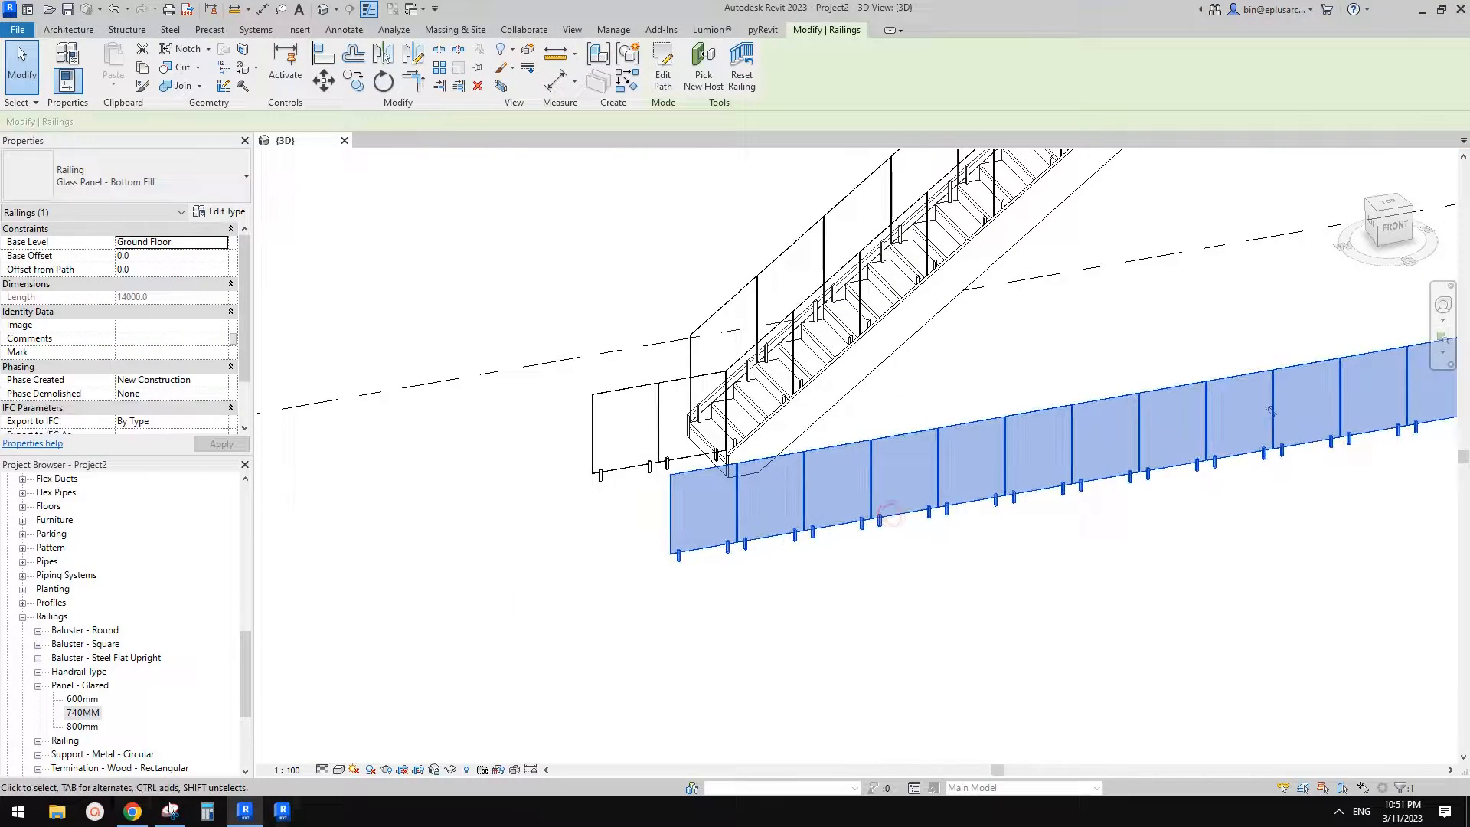
{"action": "key", "text": "alt+Tab"}
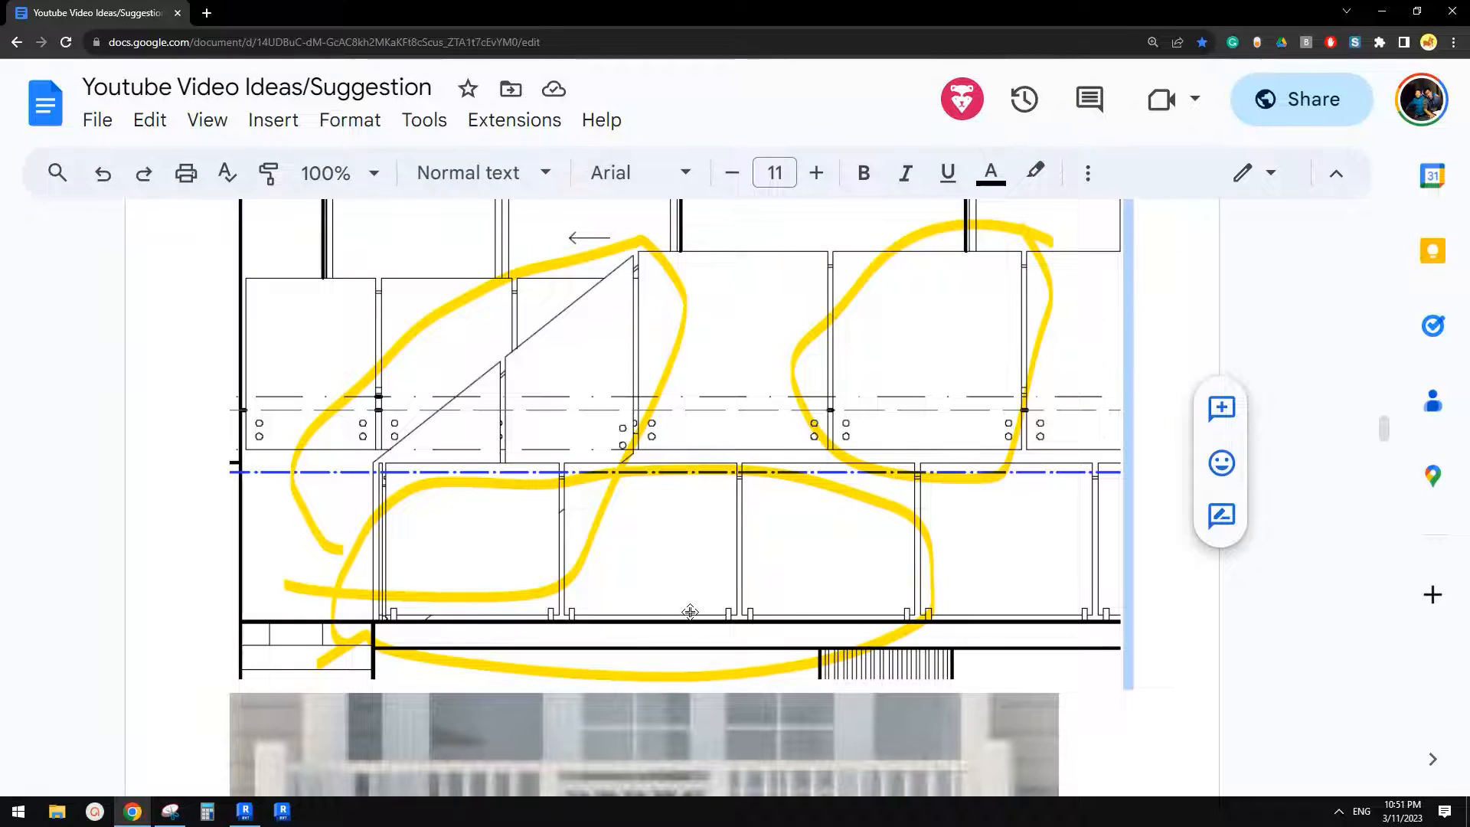
{"action": "key", "text": "alt+Tab"}
{"action": "left_click", "coordinate": [663, 74]}
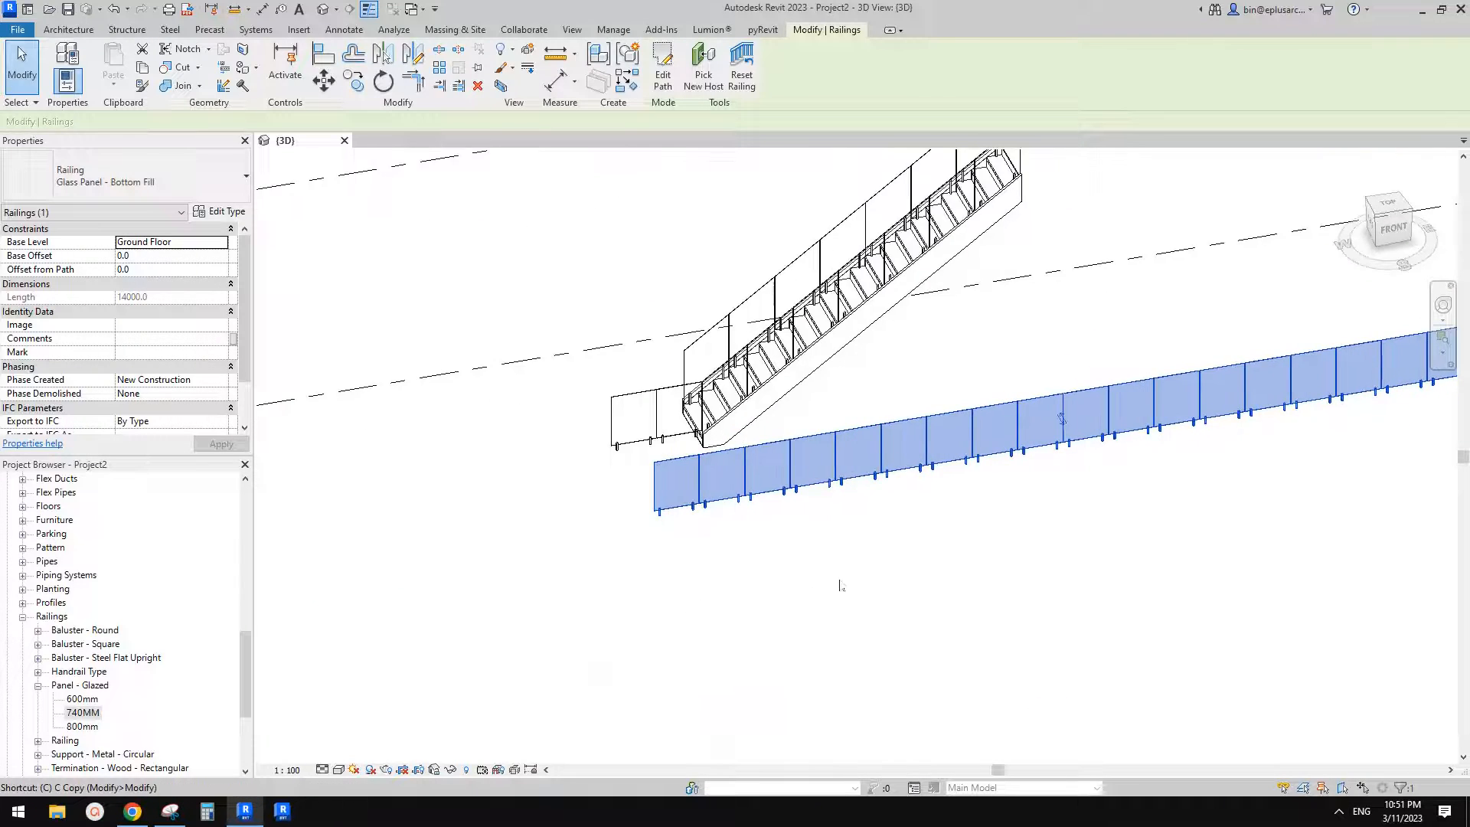
{"action": "left_click", "coordinate": [727, 616]}
{"action": "left_click", "coordinate": [1029, 576]}
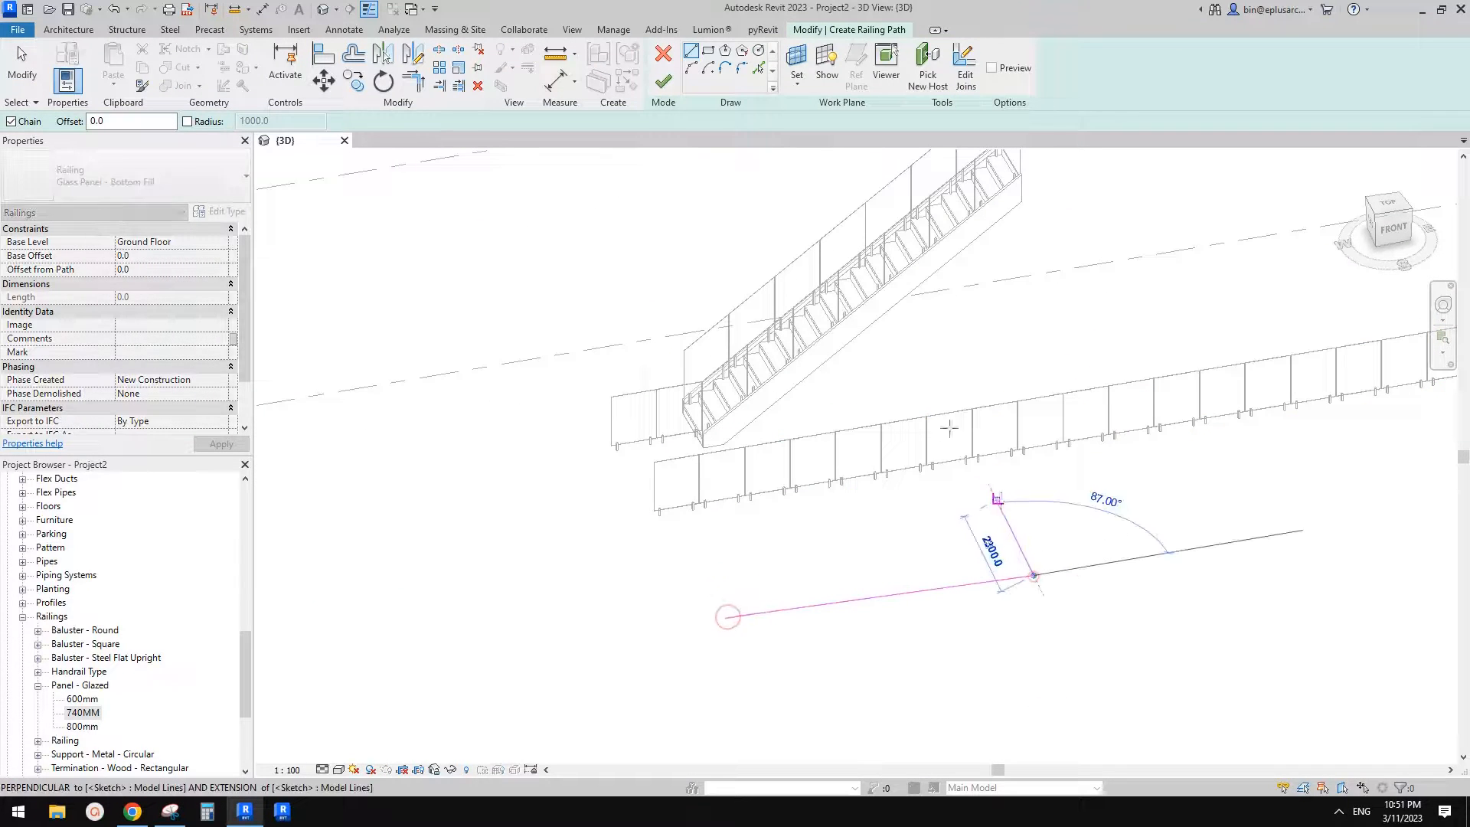
{"action": "left_click", "coordinate": [663, 82]}
Step: Examine the panel and post spacing on the short railing and the panels along the stair railing
{"action": "scroll", "coordinate": [1089, 429], "scroll_direction": "up", "scroll_amount": 5}
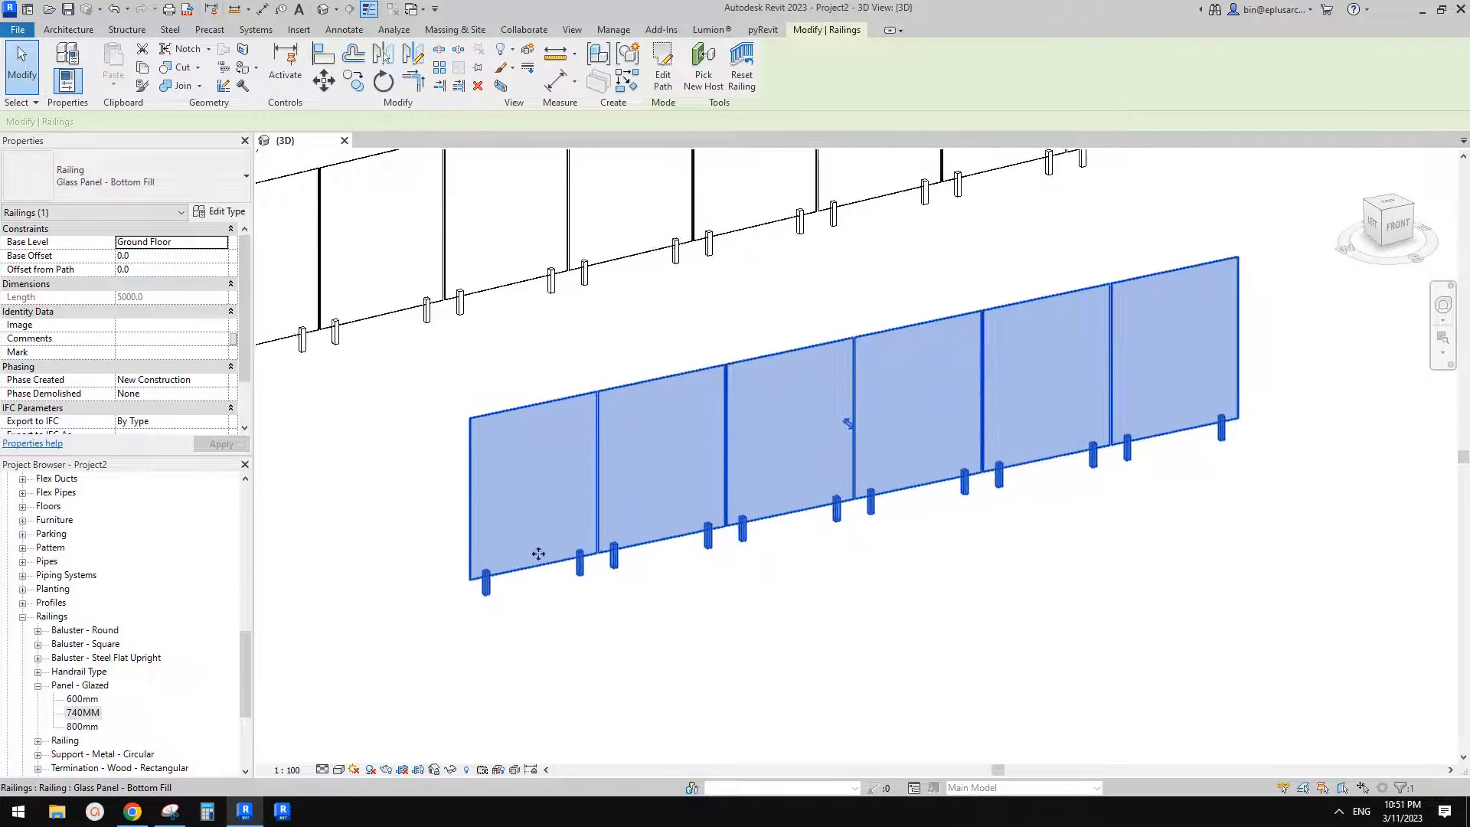
{"action": "scroll", "coordinate": [541, 515], "scroll_direction": "up", "scroll_amount": 2}
{"action": "scroll", "coordinate": [618, 599], "scroll_direction": "down", "scroll_amount": 3}
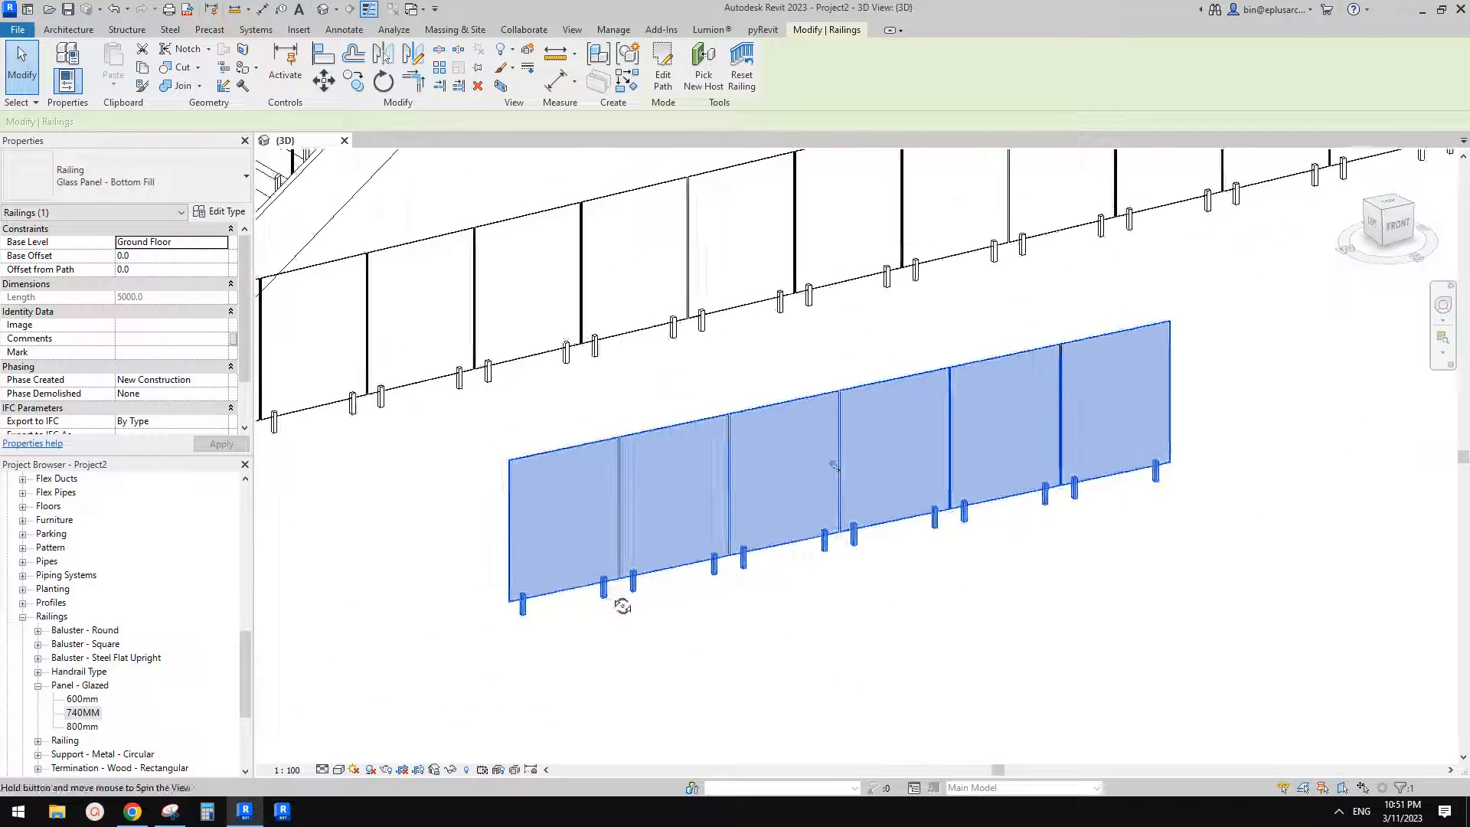
{"action": "scroll", "coordinate": [622, 599], "scroll_direction": "up", "scroll_amount": 2}
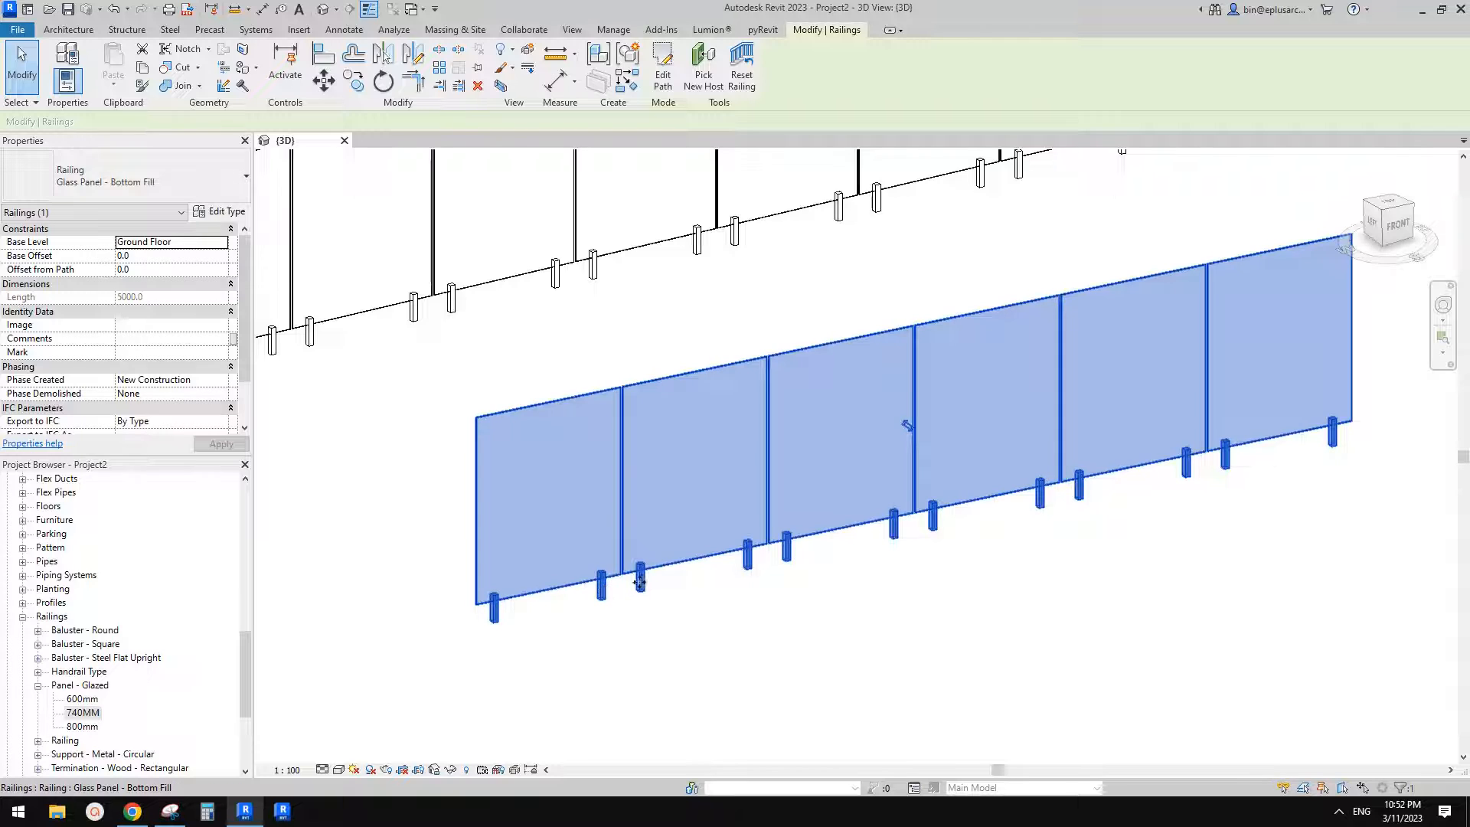
{"action": "key", "text": "Escape"}
{"action": "scroll", "coordinate": [639, 583], "scroll_direction": "down", "scroll_amount": 3}
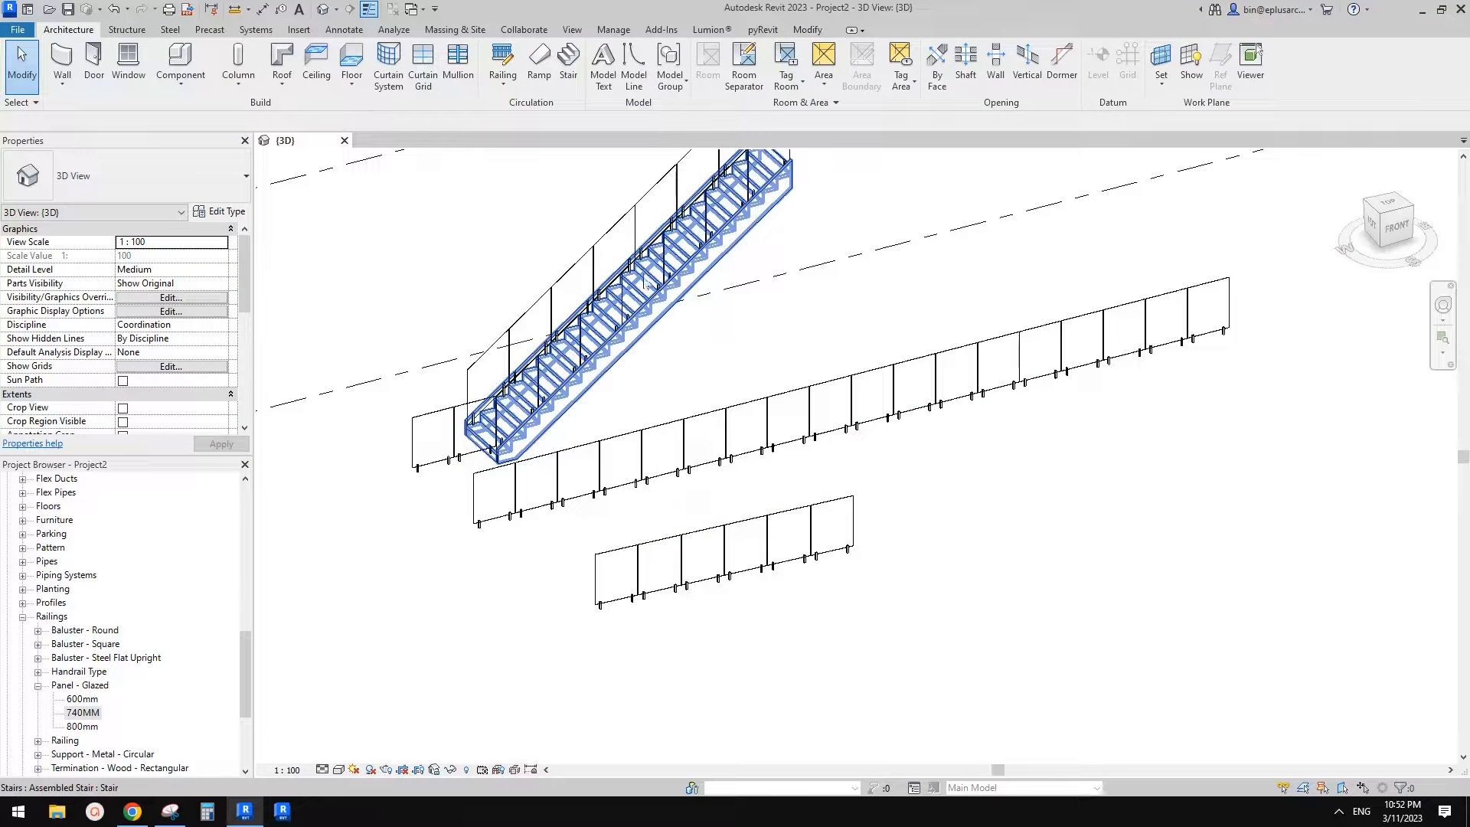
{"action": "scroll", "coordinate": [651, 252], "scroll_direction": "up", "scroll_amount": 1}
{"action": "left_click", "coordinate": [617, 200]}
{"action": "mouse_move", "coordinate": [572, 195]}
{"action": "middle_mouse_down"}
{"action": "mouse_move", "coordinate": [992, 279]}
{"action": "mouse_move", "coordinate": [482, 229]}
{"action": "mouse_move", "coordinate": [381, 197]}
{"action": "mouse_move", "coordinate": [300, 193]}
{"action": "mouse_move", "coordinate": [640, 272]}
{"action": "mouse_move", "coordinate": [420, 236]}
{"action": "mouse_move", "coordinate": [485, 347]}
{"action": "mouse_move", "coordinate": [696, 435]}
{"action": "middle_mouse_up"}
Step: Create a straight ramp with a run about 7500 mm long in the open area beside the short railing
{"action": "left_click", "coordinate": [67, 31]}
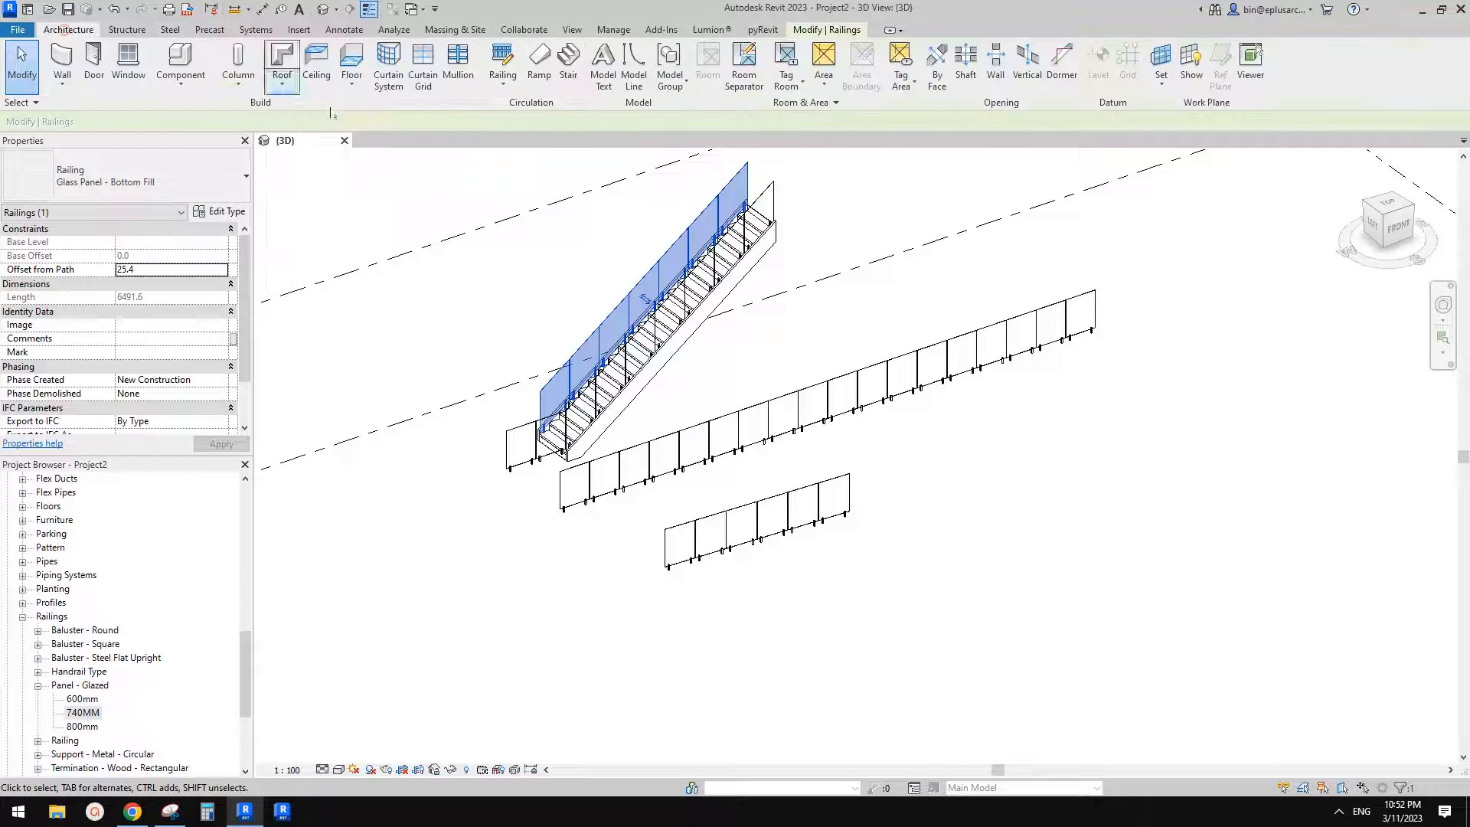
{"action": "left_click", "coordinate": [540, 58]}
{"action": "left_click", "coordinate": [824, 633]}
{"action": "left_click", "coordinate": [1111, 525]}
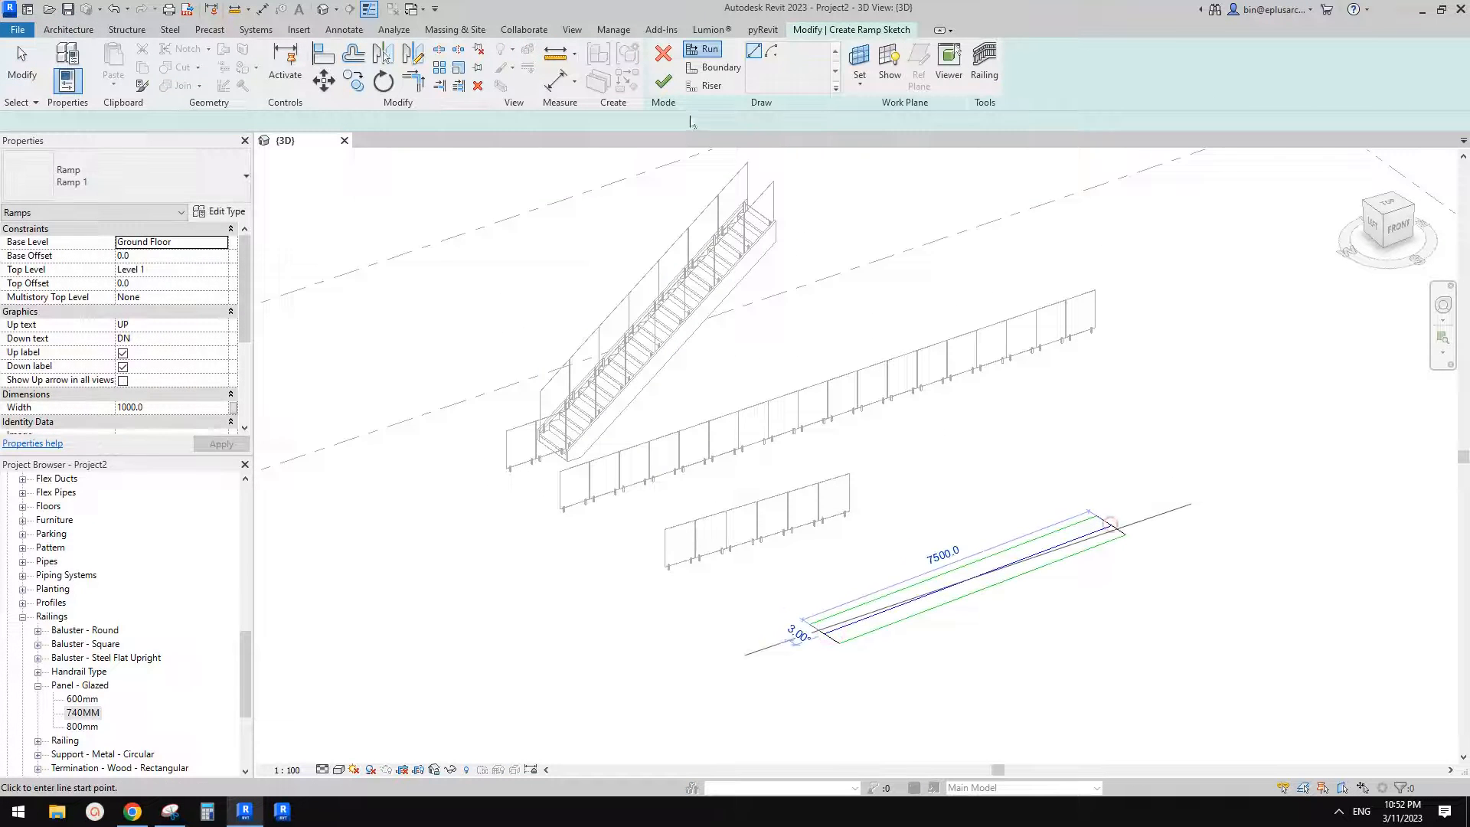
{"action": "left_click", "coordinate": [665, 83]}
{"action": "scroll", "coordinate": [1051, 572], "scroll_direction": "up", "scroll_amount": 1}
{"action": "left_click", "coordinate": [1069, 570]}
{"action": "middle_click_drag", "start_coordinate": [1055, 595], "coordinate": [1034, 525]}
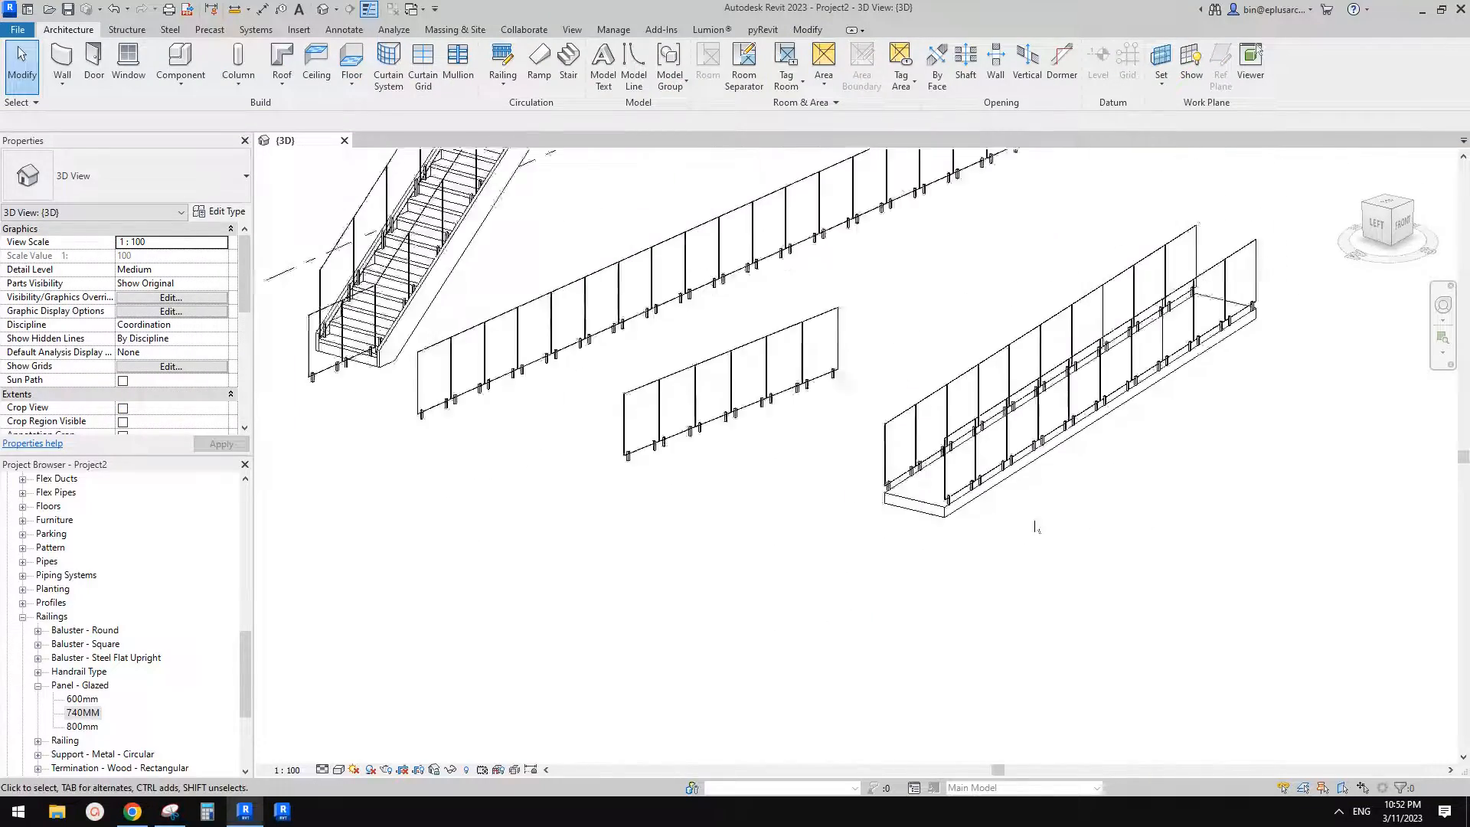
Step: Check the glass railing drawing in the Google Docs reference document in Chrome and return to the Revit model
{"action": "scroll", "coordinate": [955, 542], "scroll_direction": "down", "scroll_amount": 2}
{"action": "scroll", "coordinate": [955, 542], "scroll_direction": "up", "scroll_amount": 4}
{"action": "left_click", "coordinate": [132, 811]}
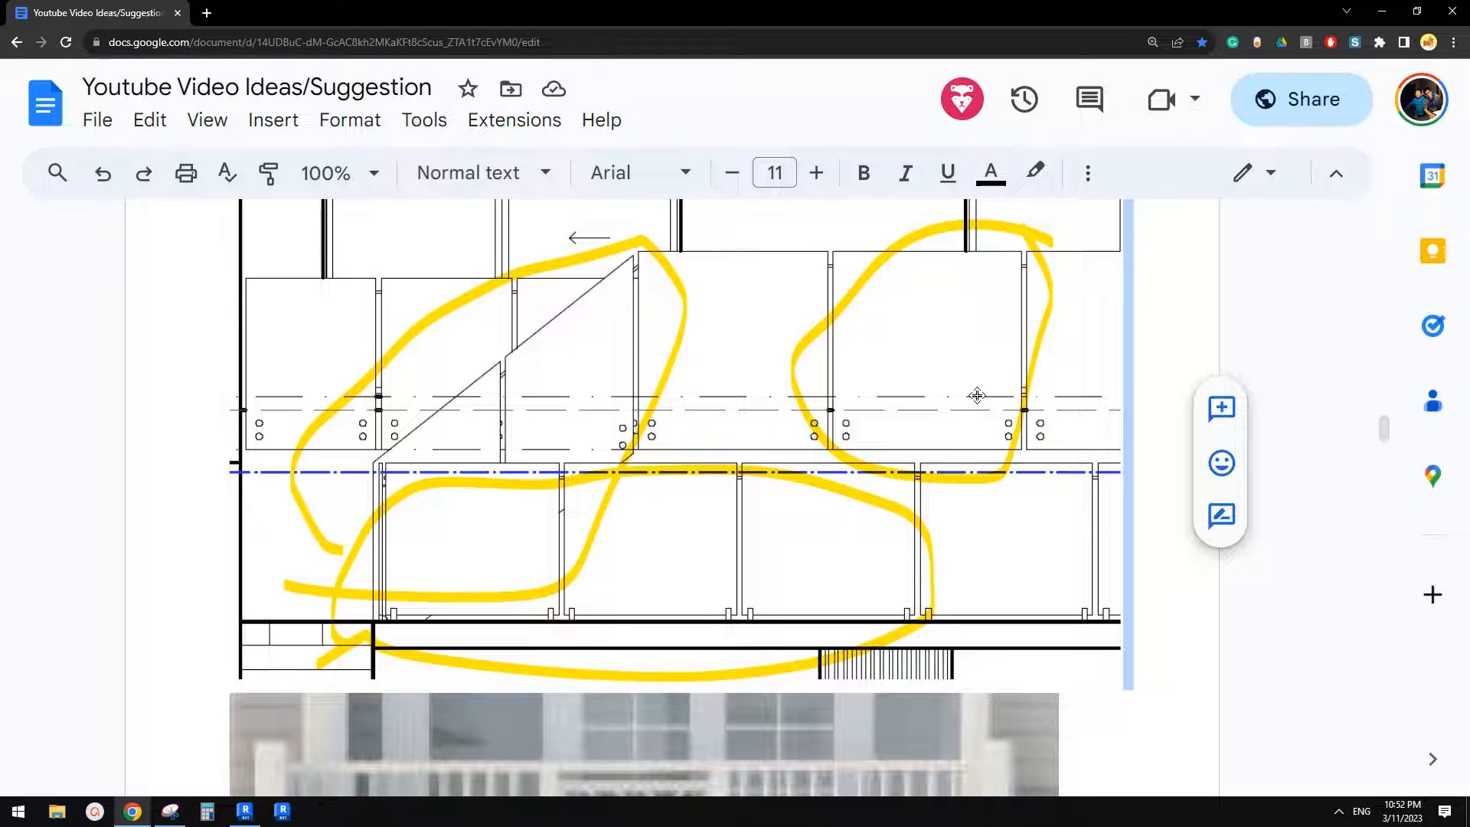
{"action": "left_click", "coordinate": [249, 818]}
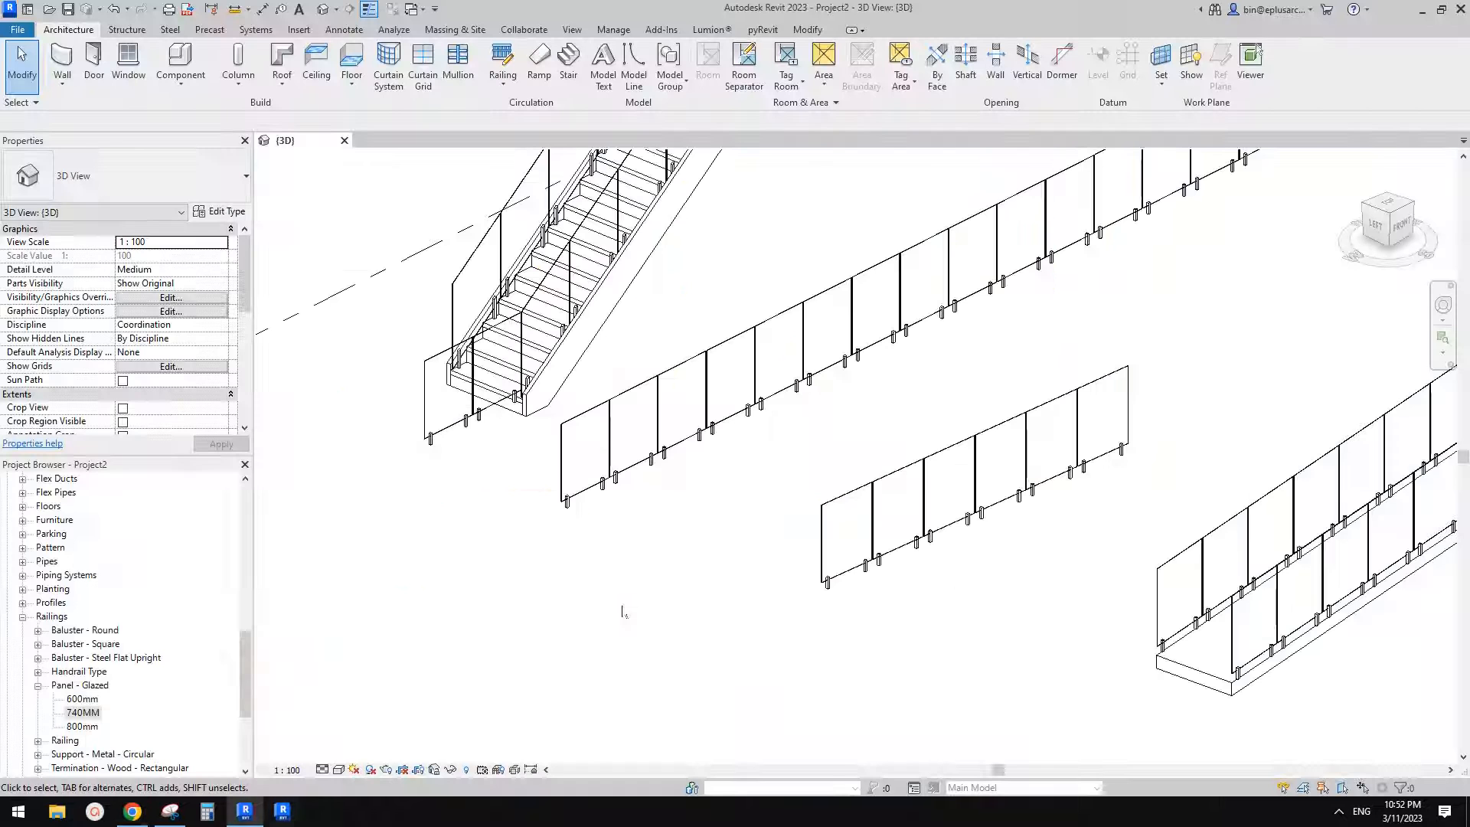
Step: Duplicate the short straight railing's type as Glass Panel - Bottom Fill 2
{"action": "middle_click_drag", "start_coordinate": [806, 551], "coordinate": [635, 590]}
{"action": "left_click", "coordinate": [674, 529]}
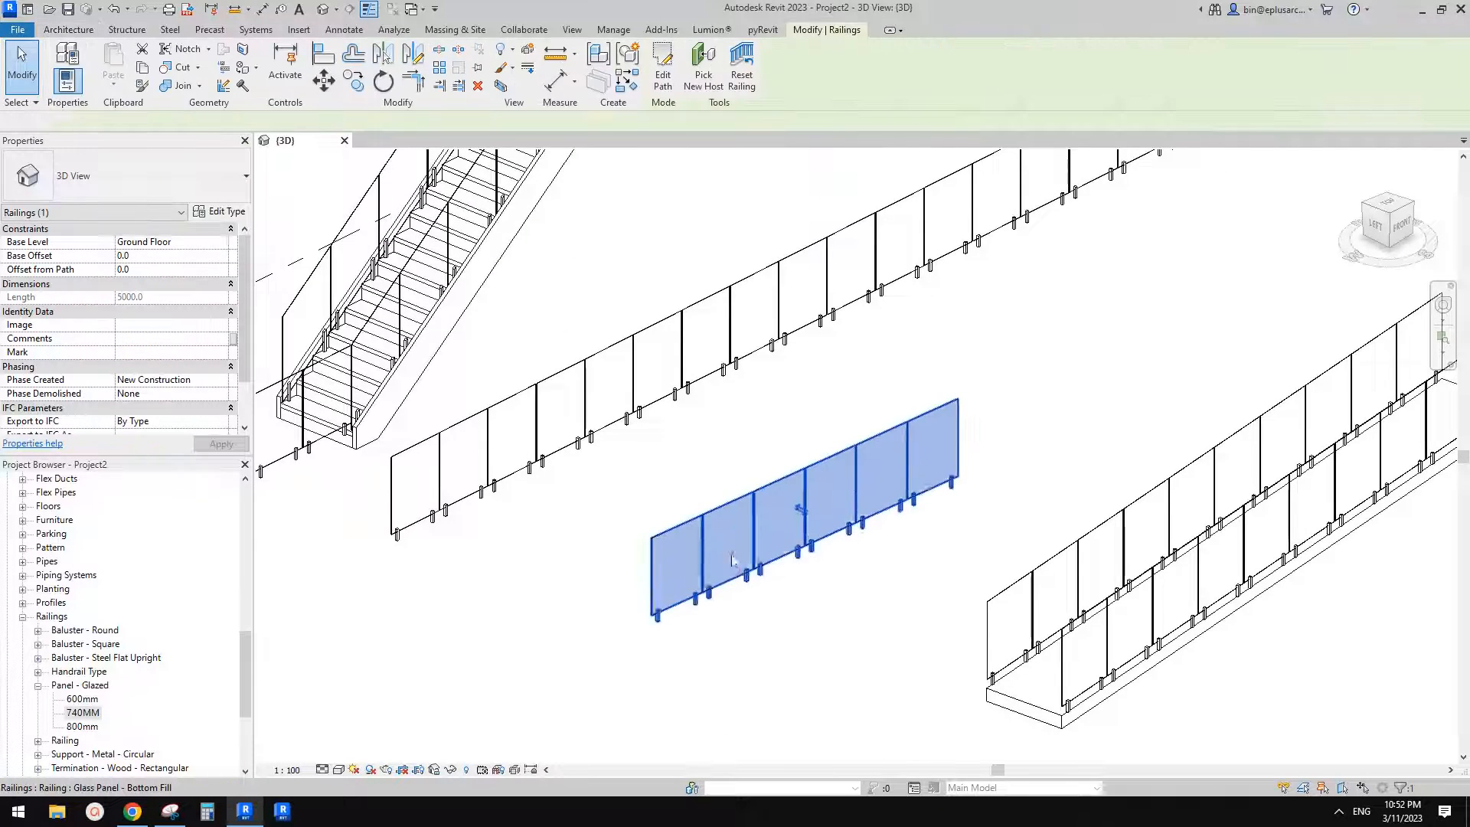
{"action": "middle_click_drag", "start_coordinate": [674, 528], "coordinate": [555, 379], "text": "shift"}
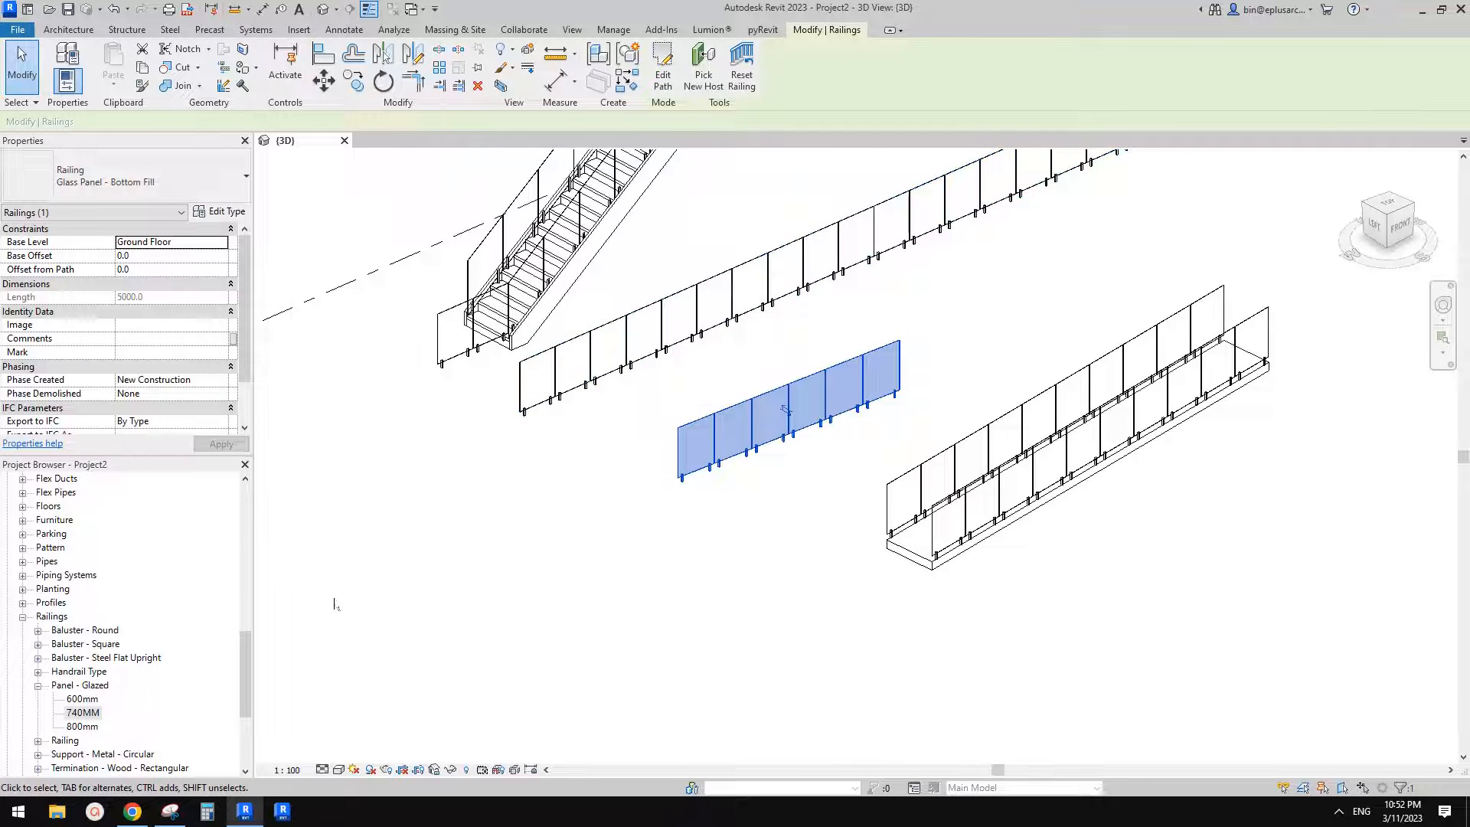
{"action": "middle_click_drag", "start_coordinate": [565, 573], "coordinate": [548, 591]}
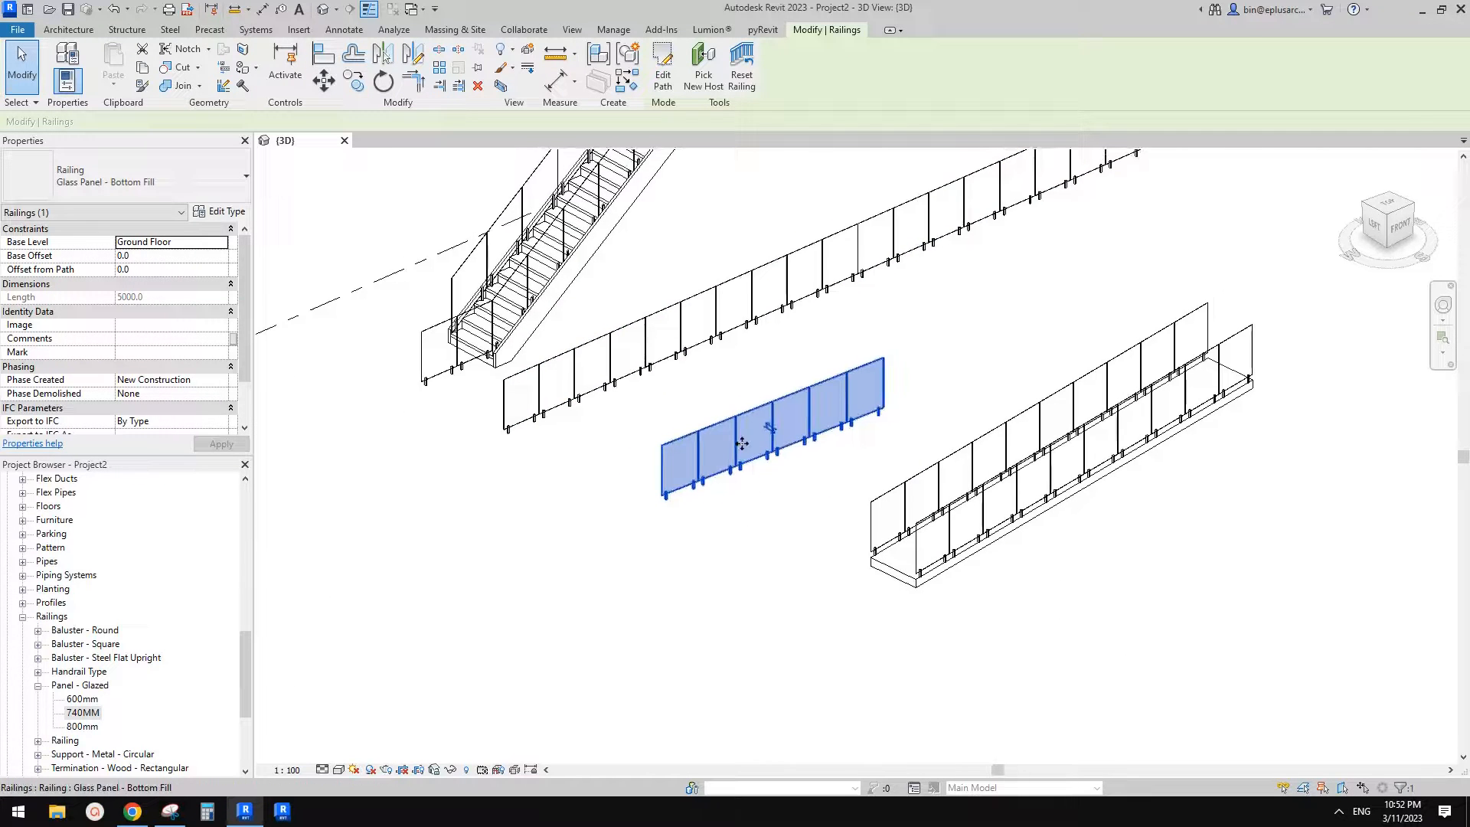
{"action": "left_click", "coordinate": [219, 211]}
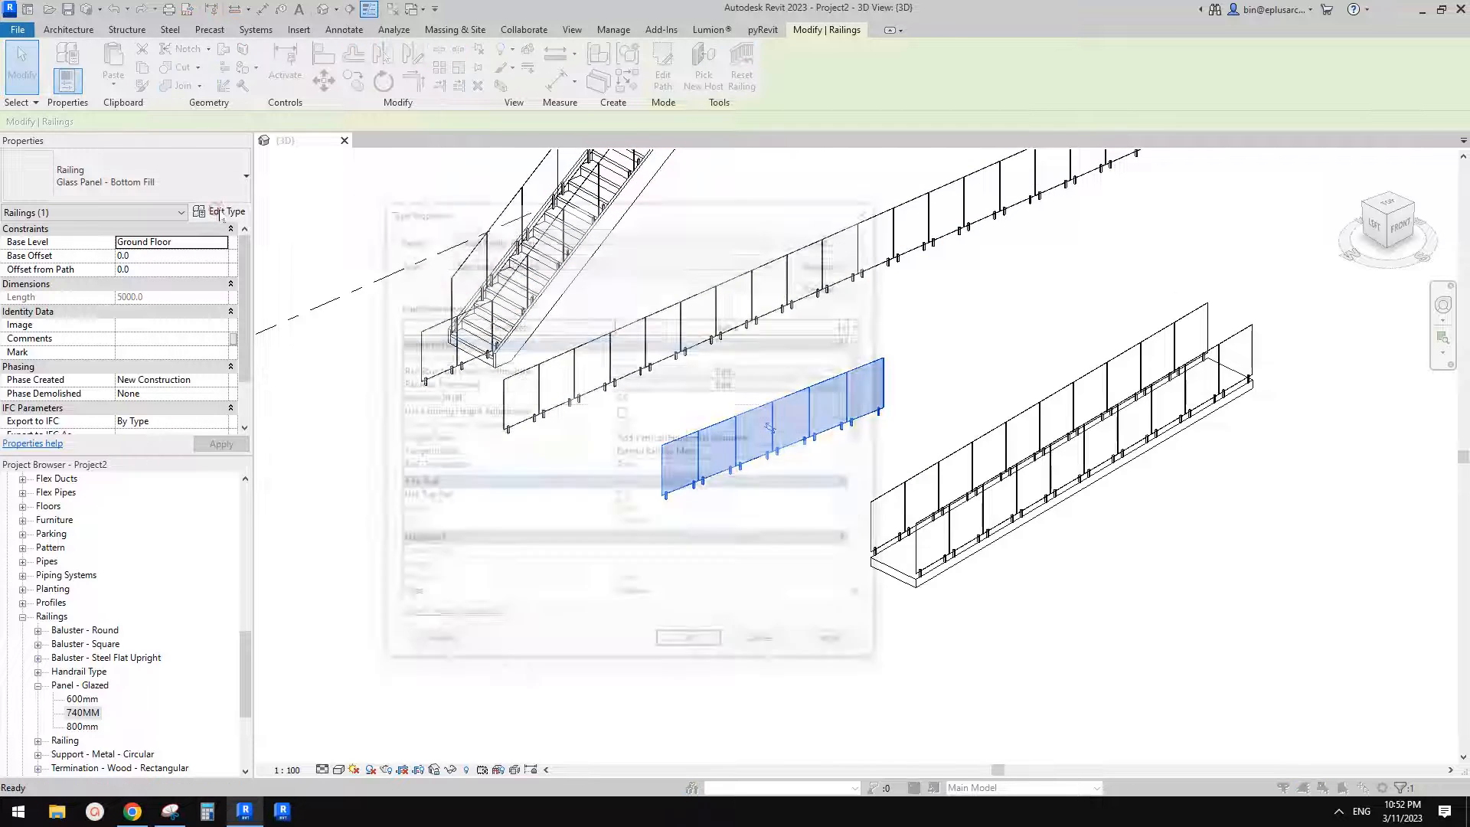
{"action": "left_click", "coordinate": [830, 262]}
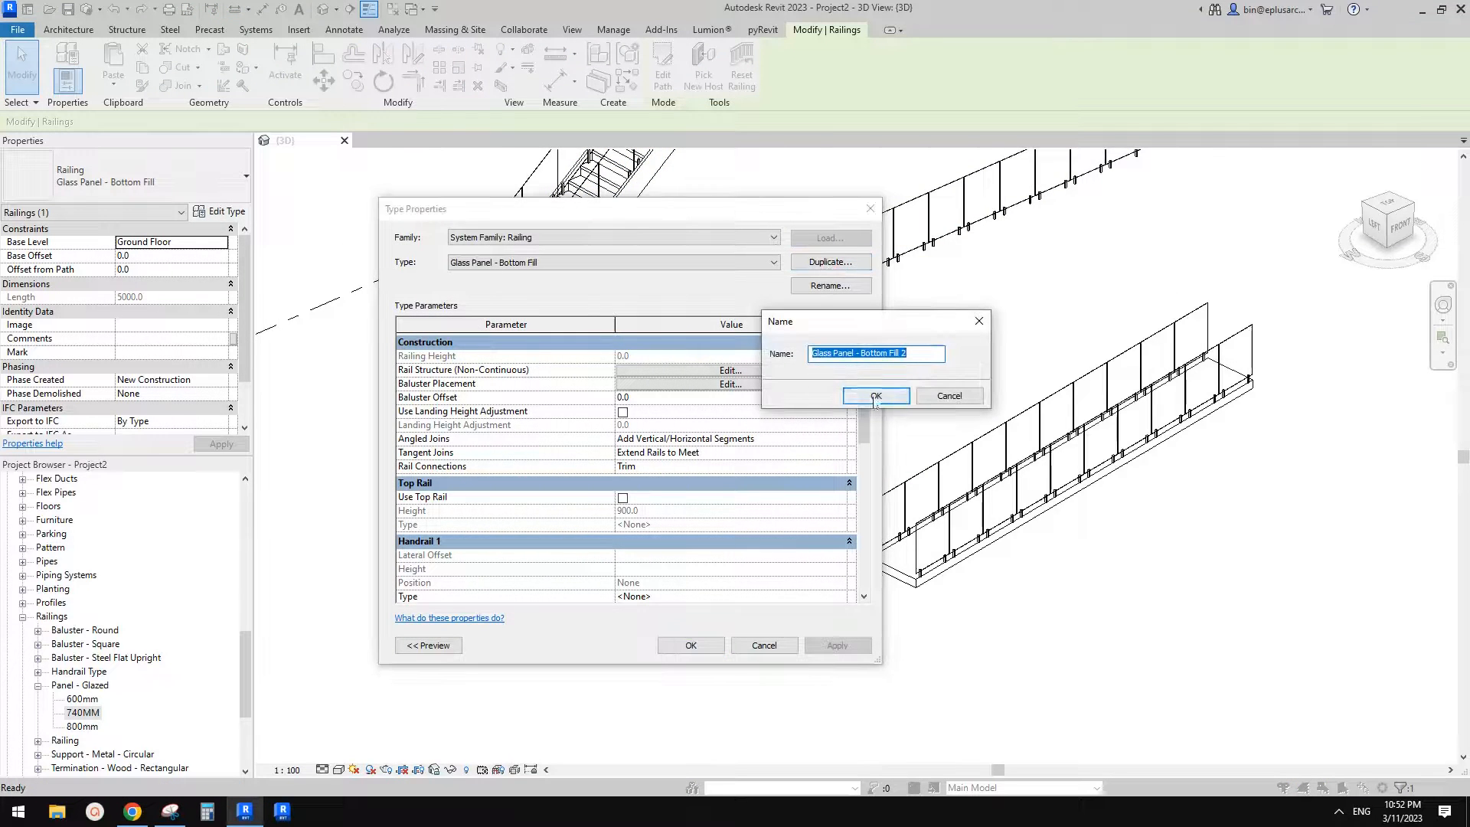
{"action": "left_click", "coordinate": [876, 396]}
{"action": "left_click_drag", "start_coordinate": [842, 209], "coordinate": [773, 204]}
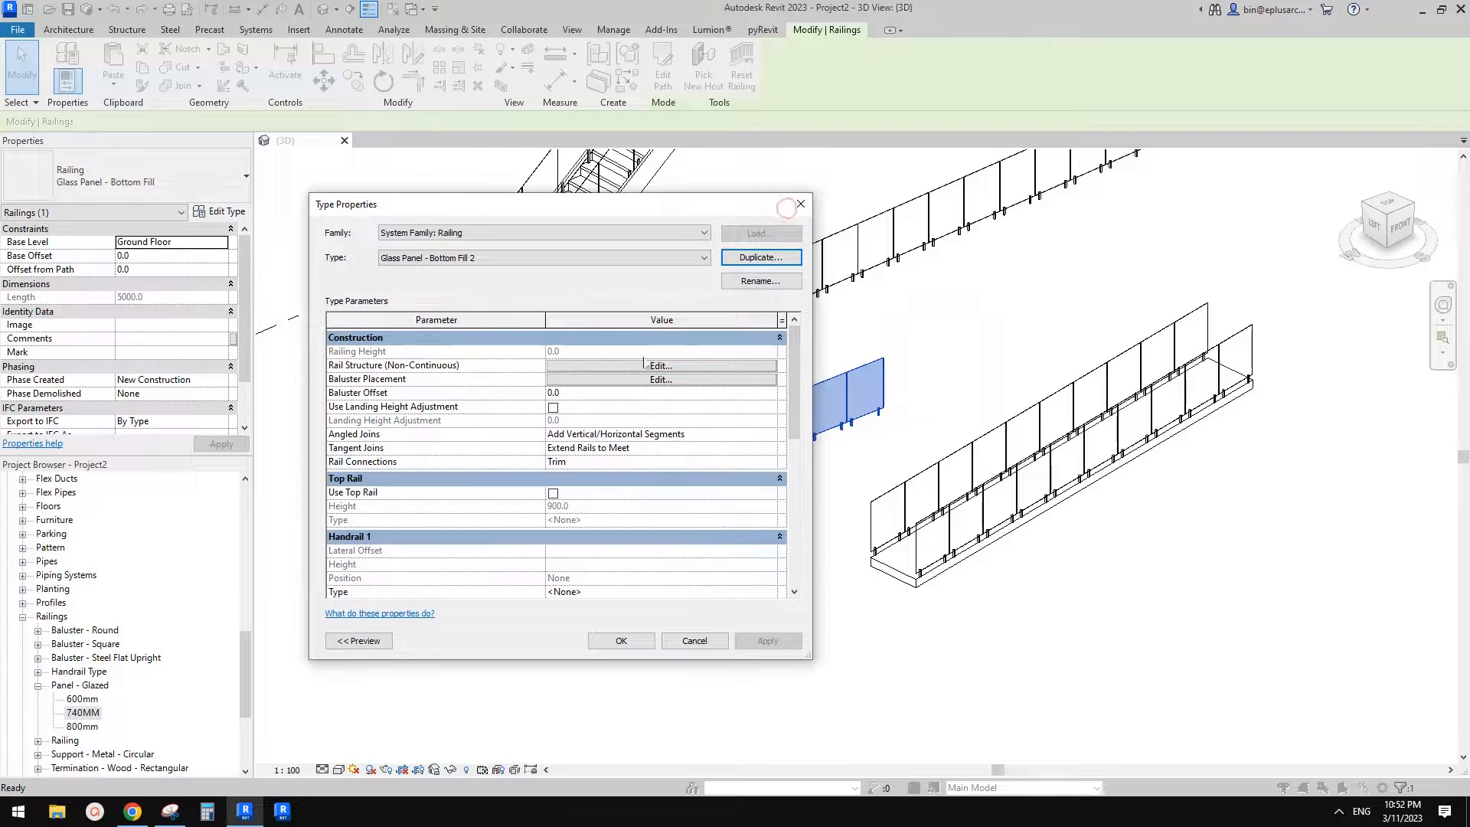
Step: Try enabling the top rail, review the settings of its Rectangular - 50x50mm type, and disable the top rail again
{"action": "mouse_move", "coordinate": [796, 398]}
{"action": "left_mouse_down"}
{"action": "mouse_move", "coordinate": [797, 550]}
{"action": "mouse_move", "coordinate": [792, 383]}
{"action": "mouse_move", "coordinate": [792, 413]}
{"action": "left_mouse_up"}
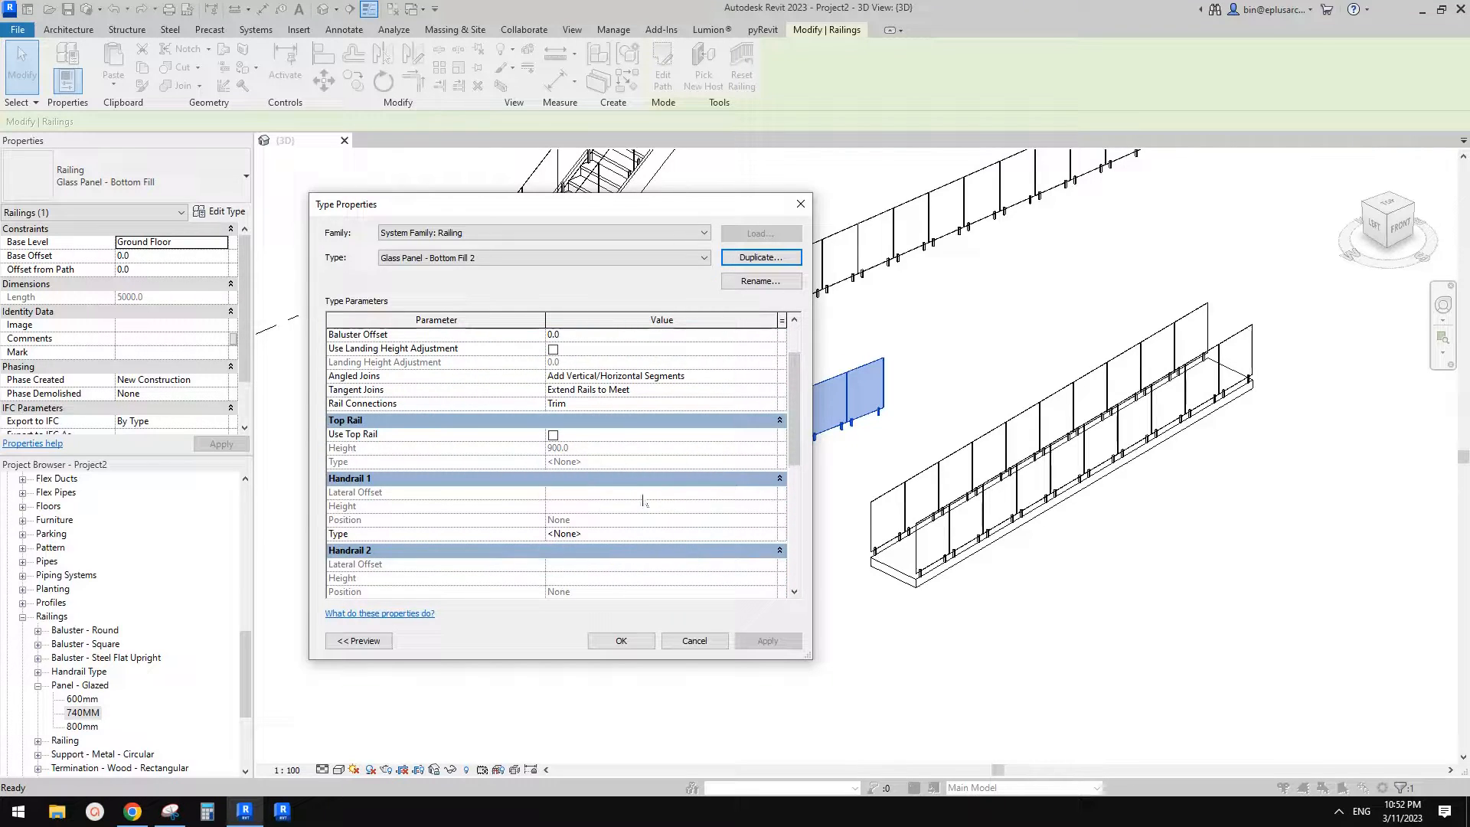
{"action": "scroll", "coordinate": [810, 394], "scroll_direction": "down", "scroll_amount": 1}
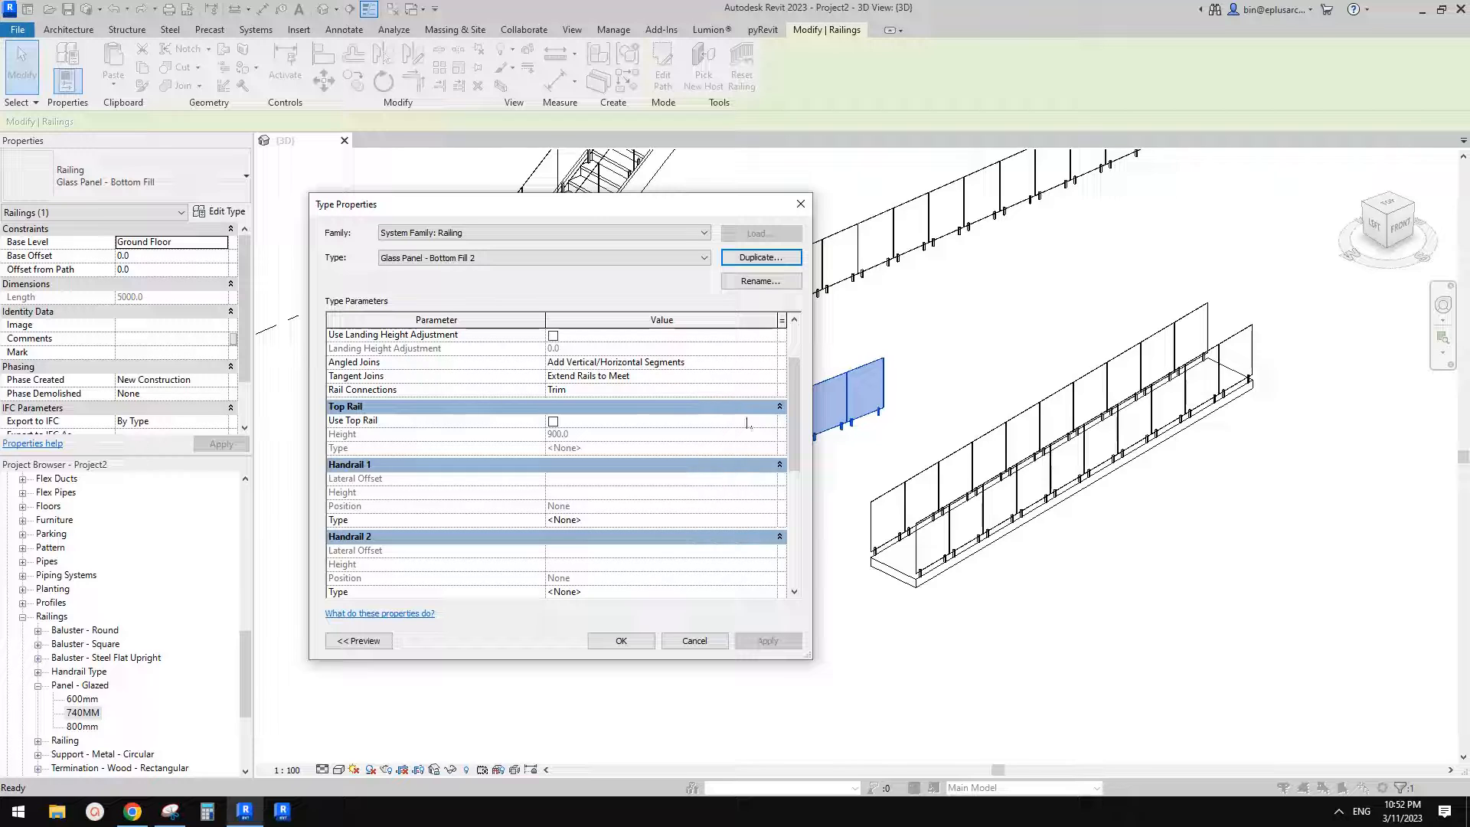
{"action": "left_click", "coordinate": [552, 421]}
{"action": "left_click", "coordinate": [710, 448]}
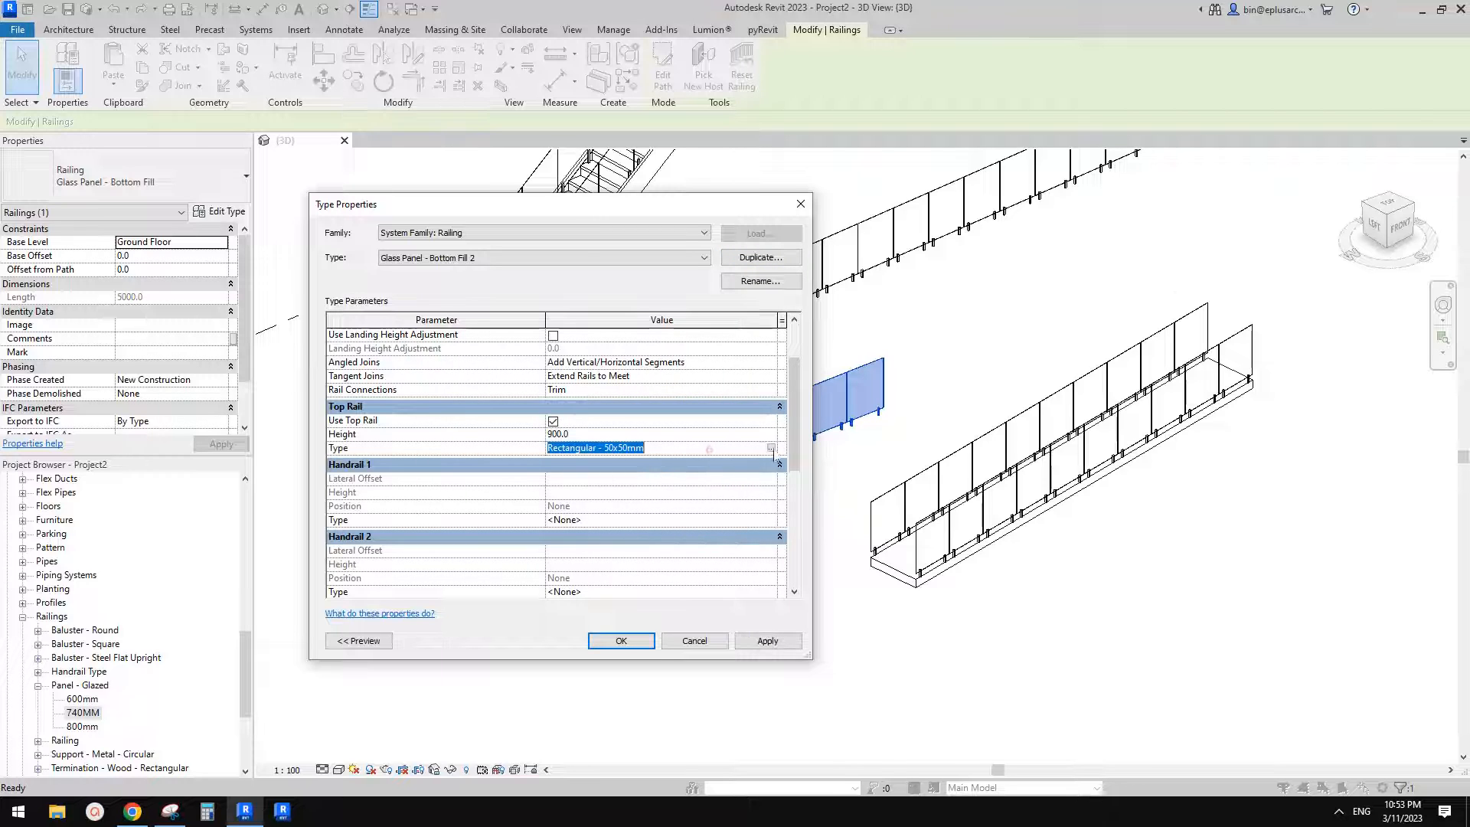
{"action": "left_click", "coordinate": [769, 450]}
{"action": "left_click", "coordinate": [771, 450]}
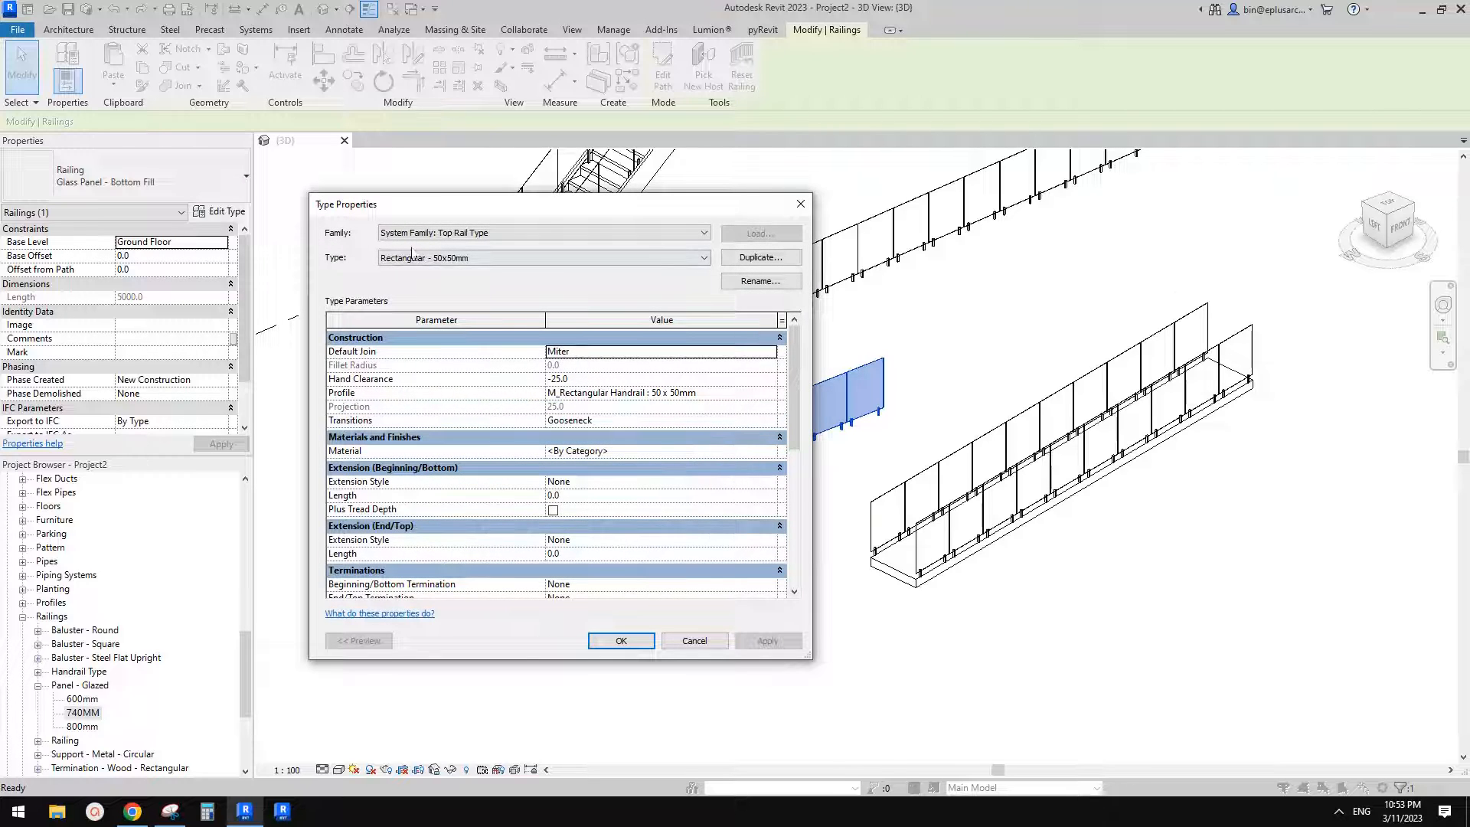
{"action": "scroll", "coordinate": [788, 449], "scroll_direction": "down", "scroll_amount": 3}
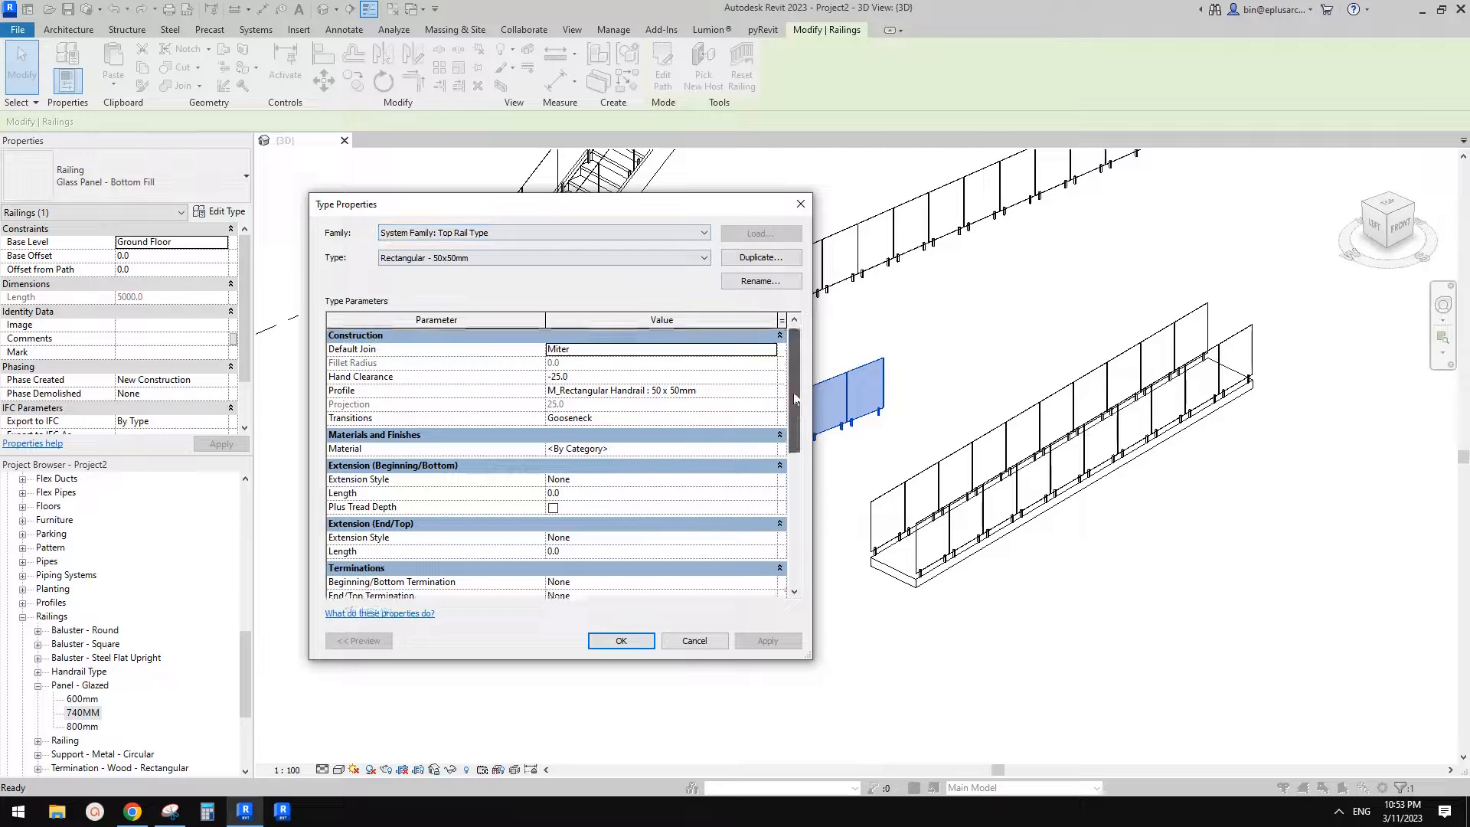
{"action": "scroll", "coordinate": [792, 433], "scroll_direction": "up", "scroll_amount": 4}
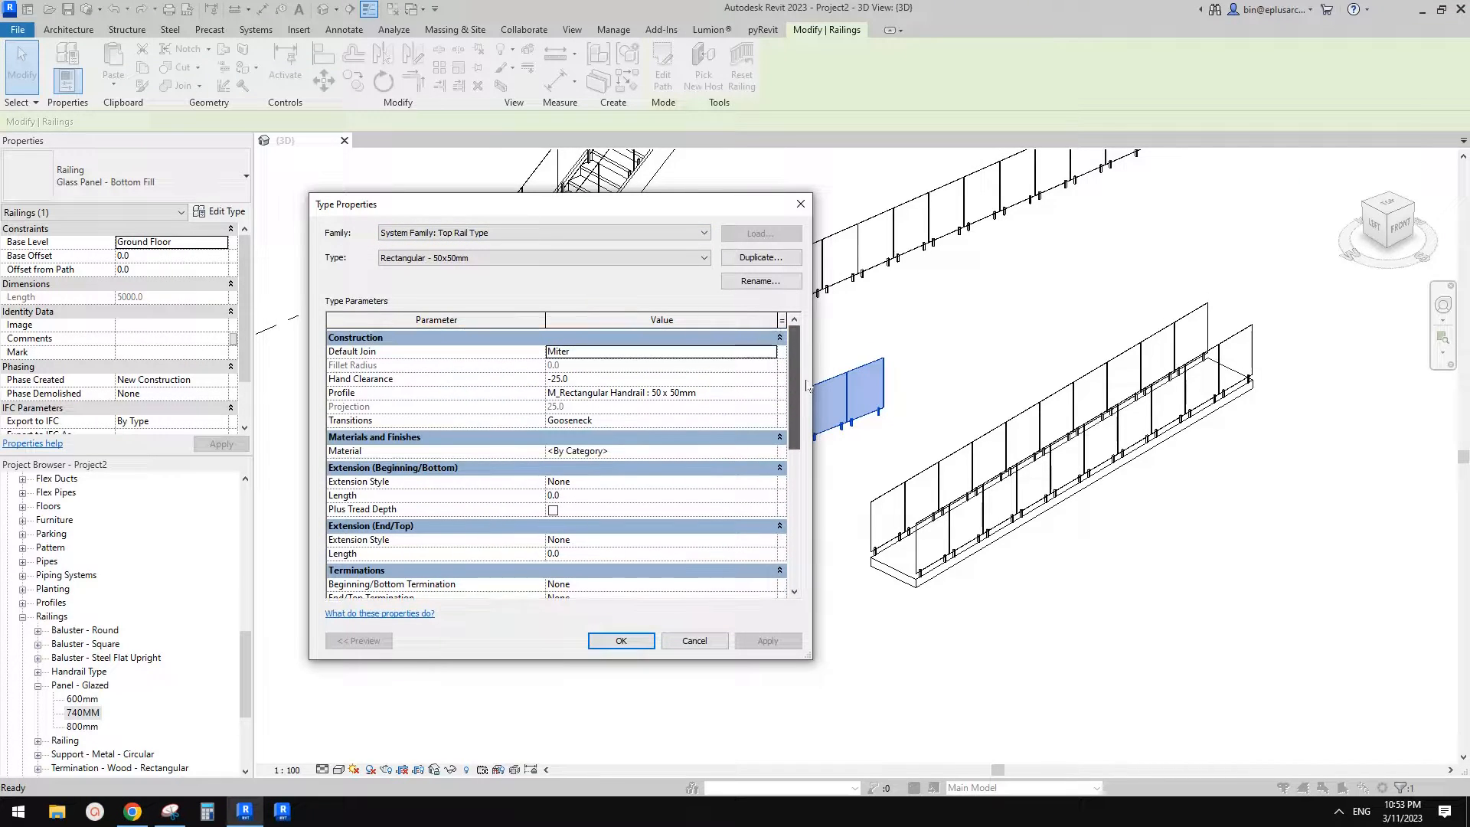
{"action": "scroll", "coordinate": [807, 391], "scroll_direction": "down", "scroll_amount": 3}
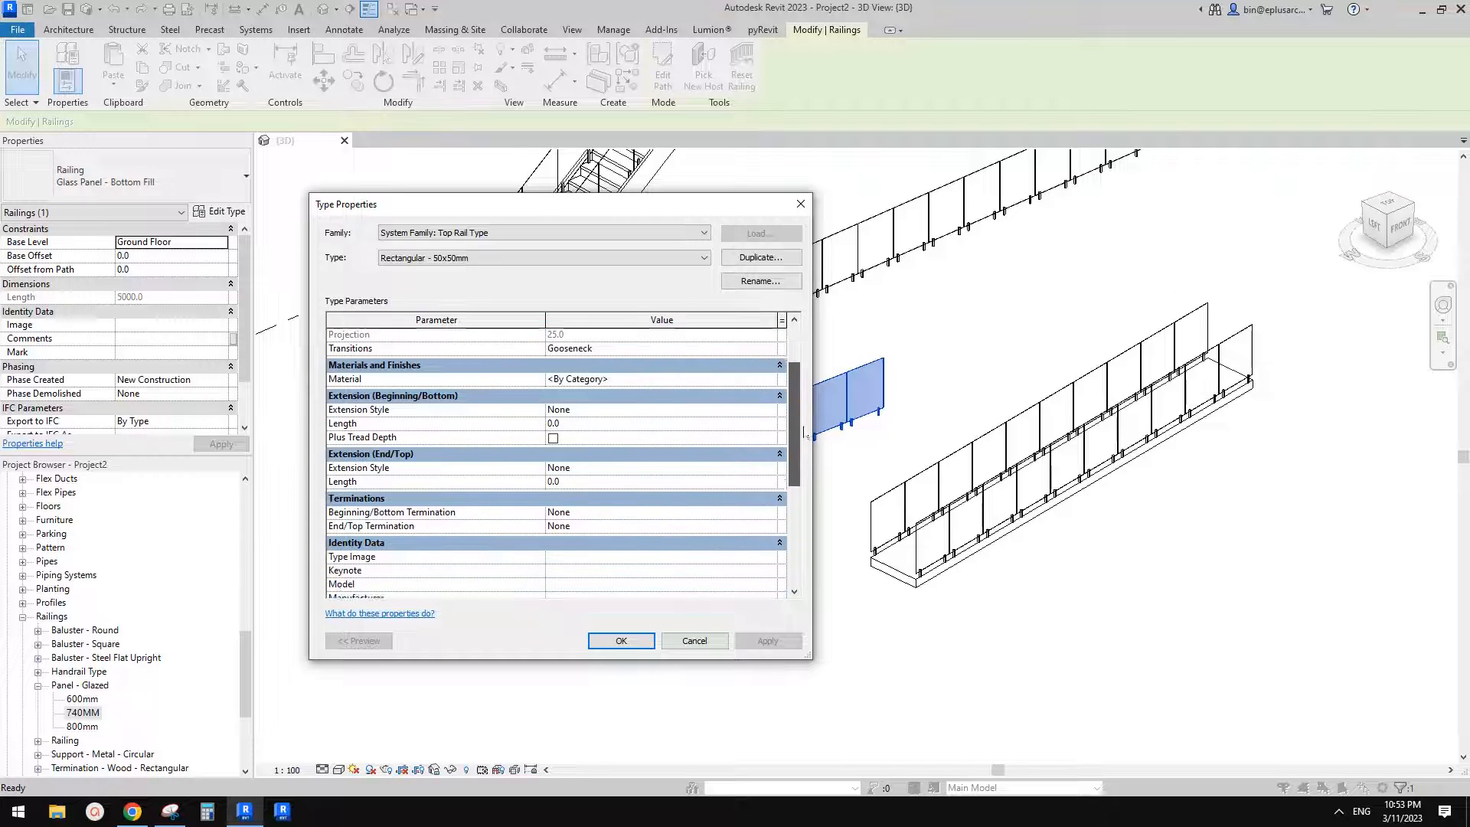
{"action": "scroll", "coordinate": [806, 453], "scroll_direction": "down", "scroll_amount": 1}
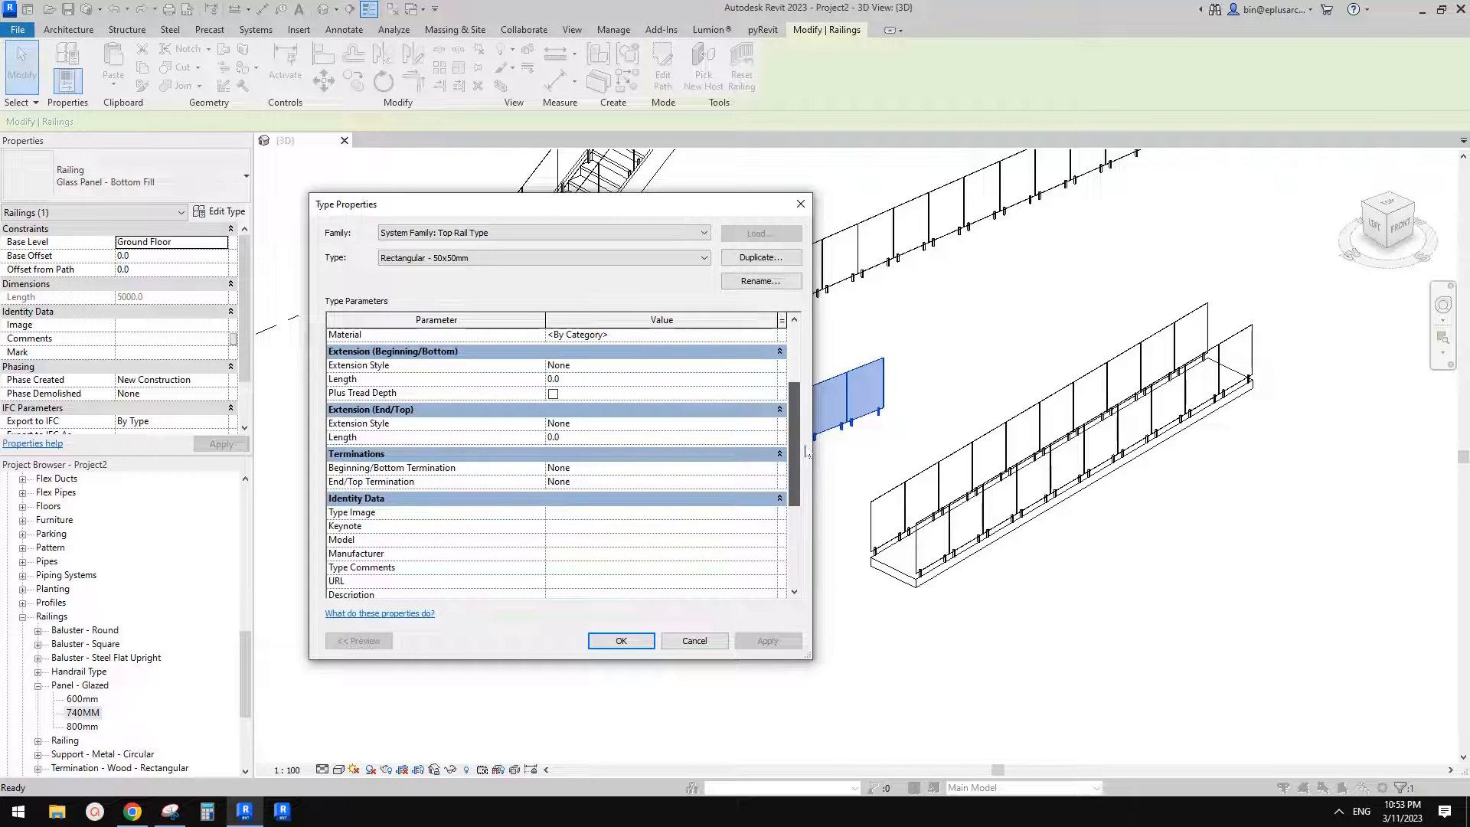
{"action": "scroll", "coordinate": [806, 453], "scroll_direction": "down", "scroll_amount": 3}
{"action": "scroll", "coordinate": [800, 429], "scroll_direction": "up", "scroll_amount": 6}
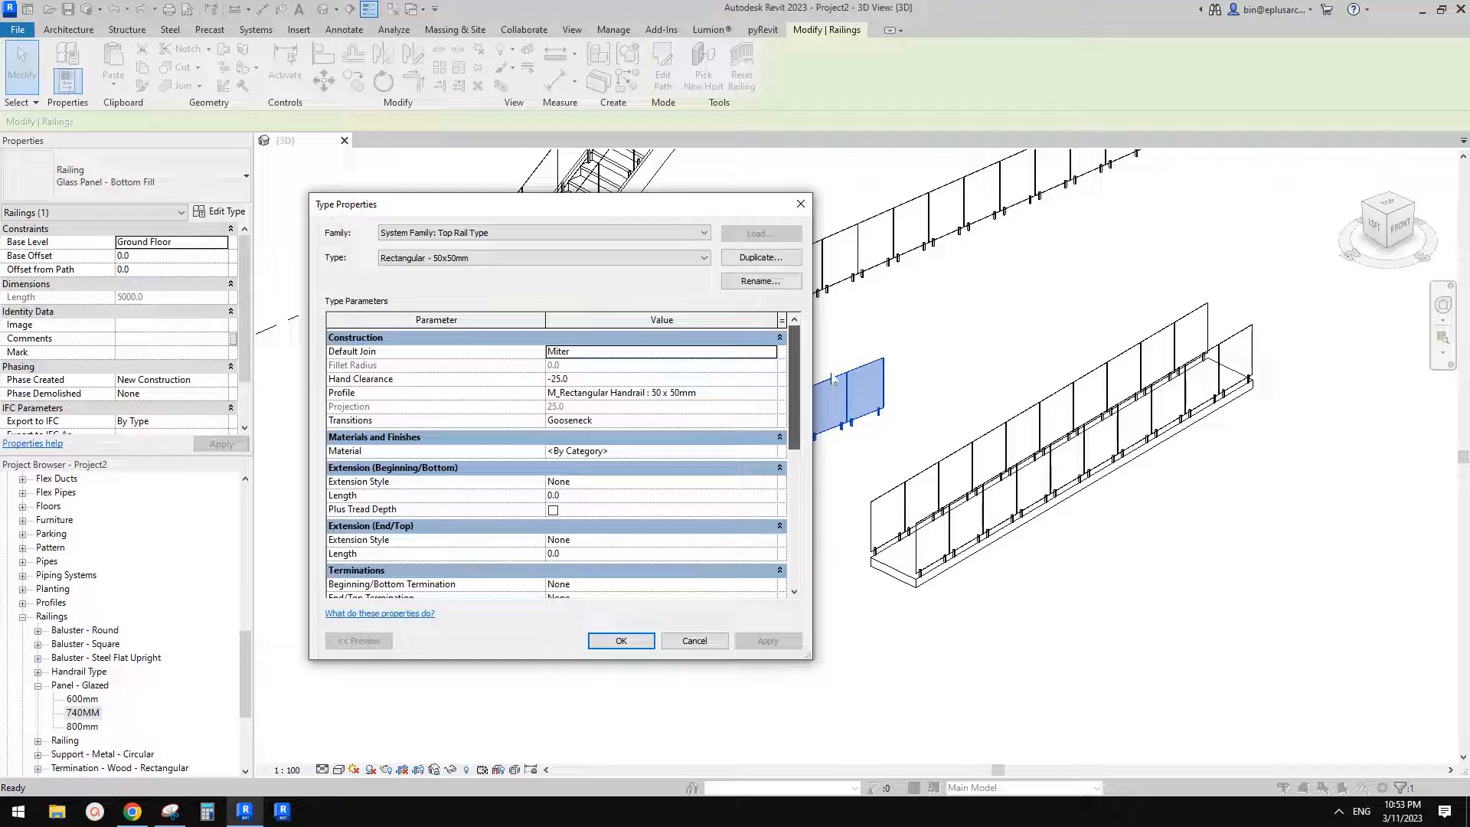
{"action": "left_click", "coordinate": [800, 204]}
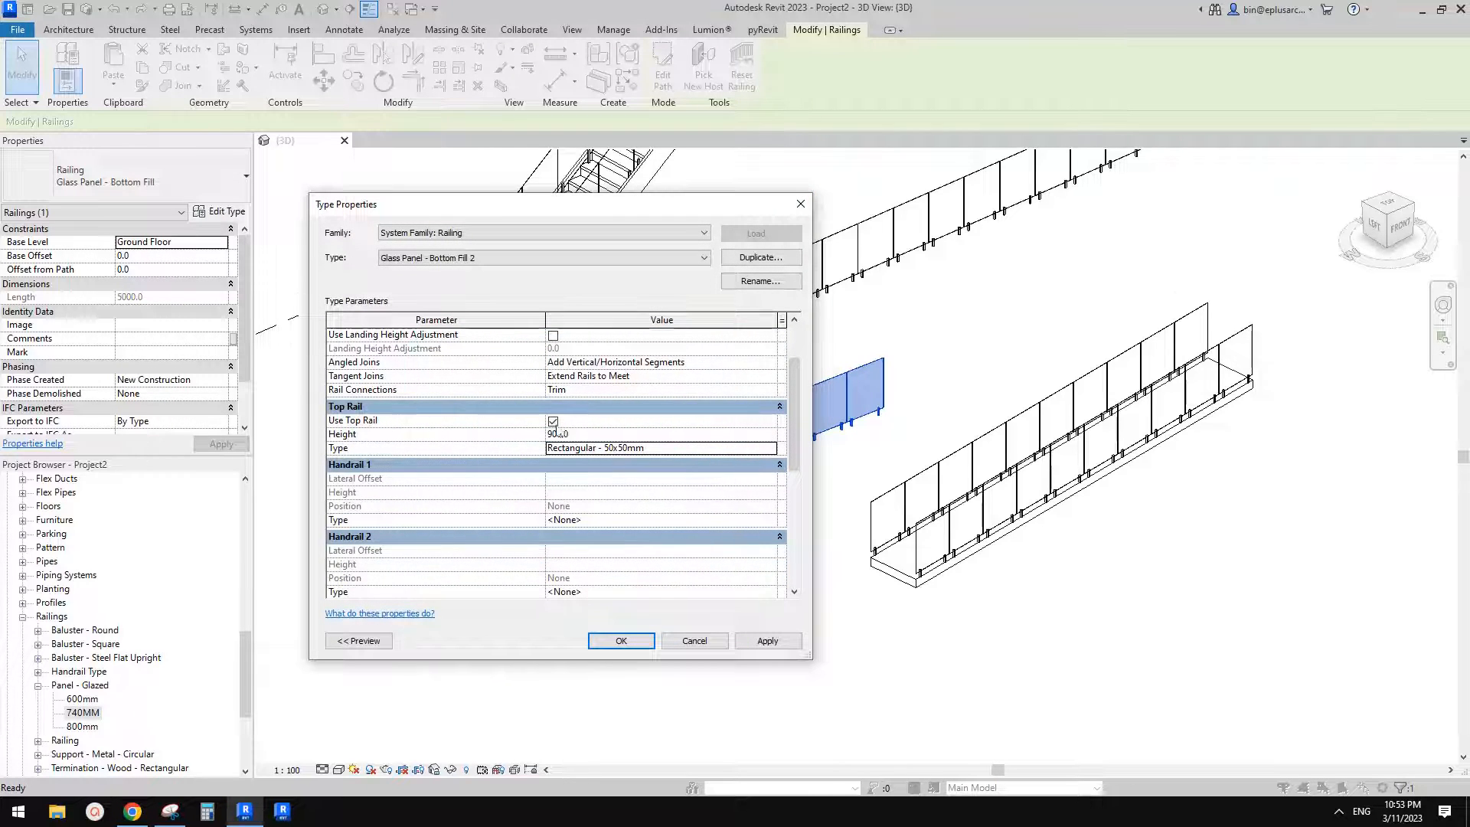
{"action": "left_click", "coordinate": [552, 421]}
Step: Assign the Pipe – Wall Mount handrail type to Handrail 1 of the duplicated railing type
{"action": "left_click", "coordinate": [590, 521]}
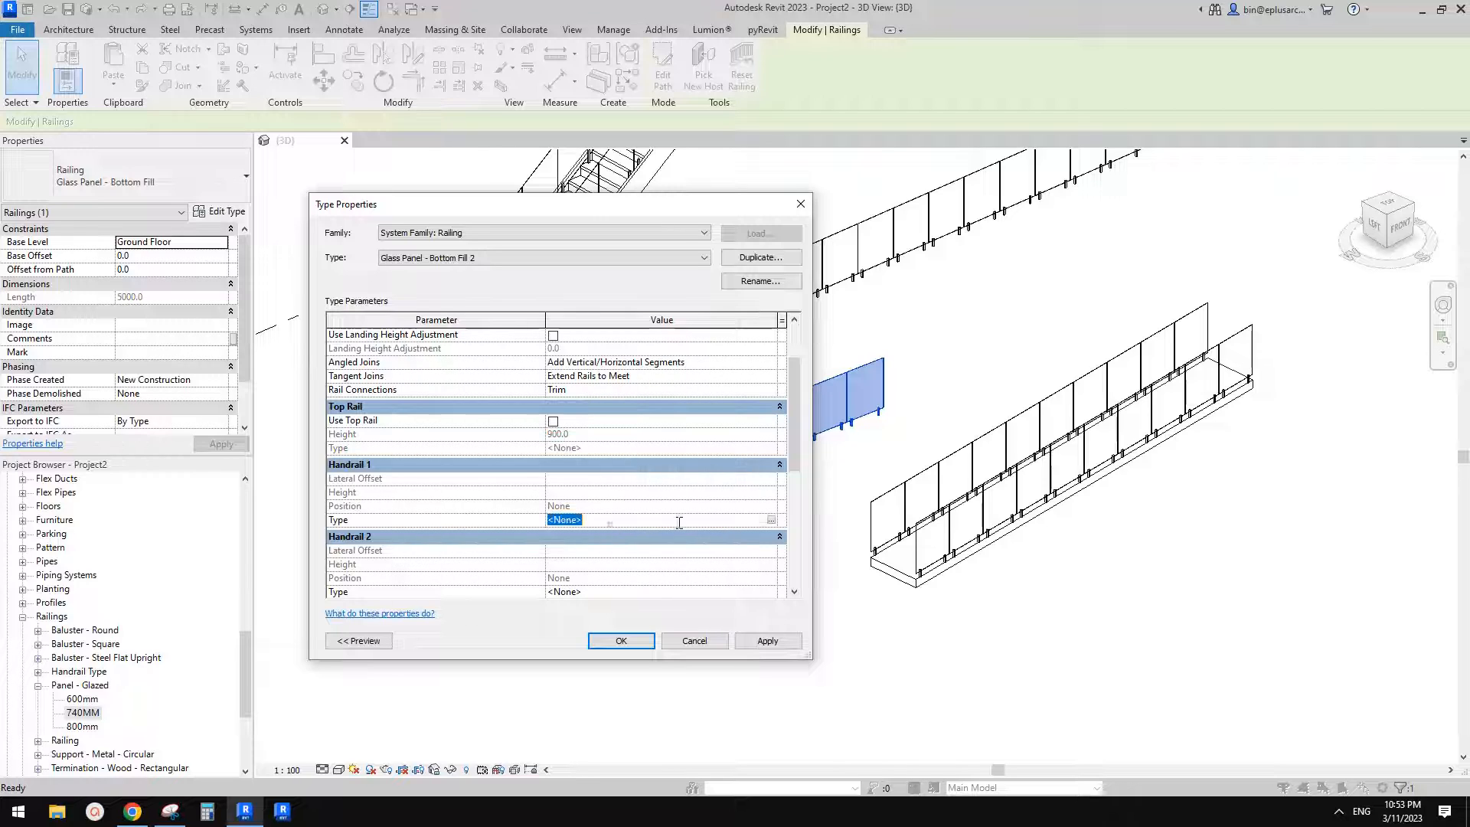
{"action": "left_click", "coordinate": [768, 519]}
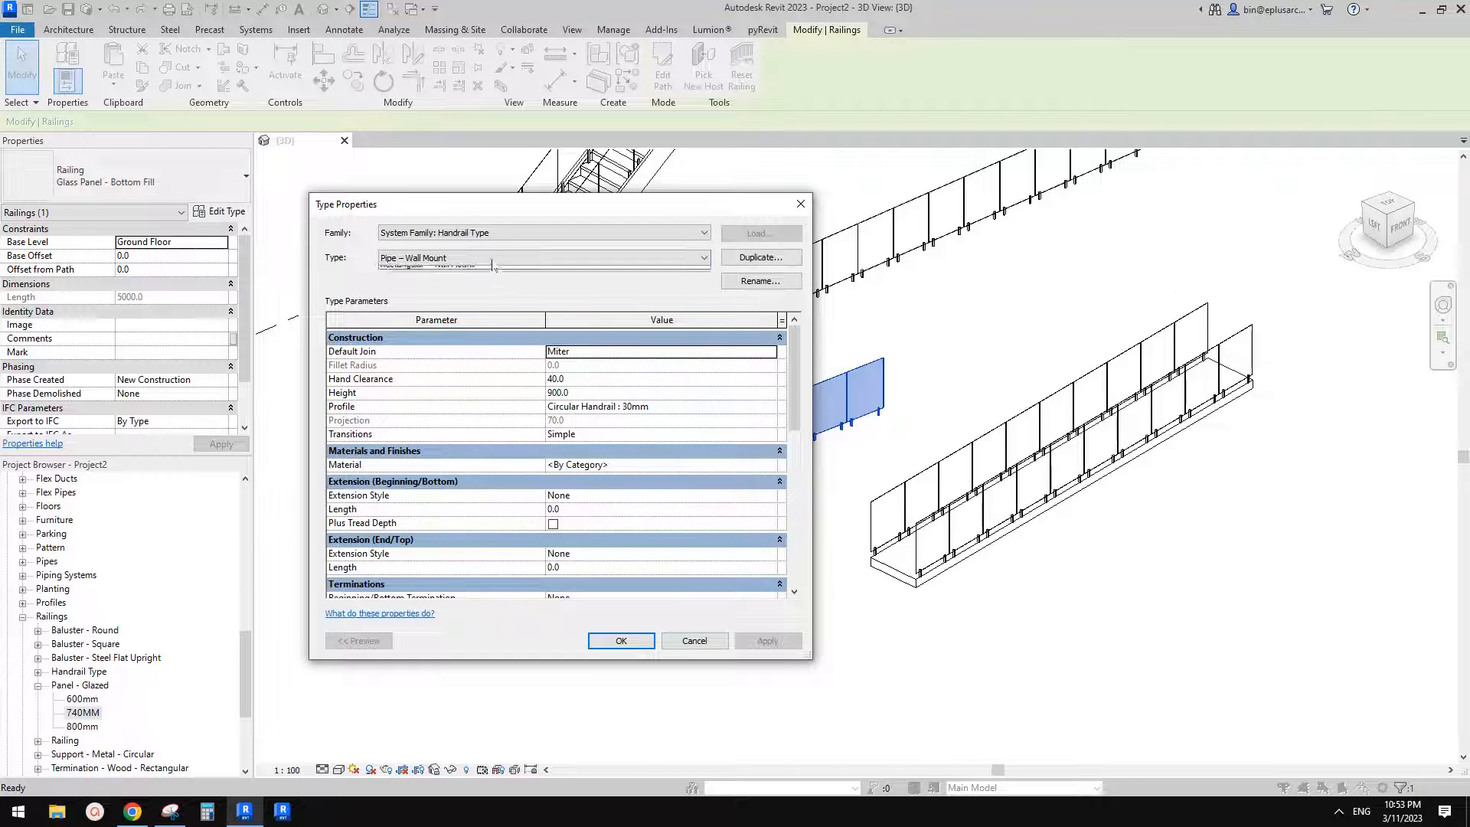
{"action": "left_click", "coordinate": [490, 258]}
{"action": "left_click", "coordinate": [423, 278]}
{"action": "left_click", "coordinate": [440, 258]}
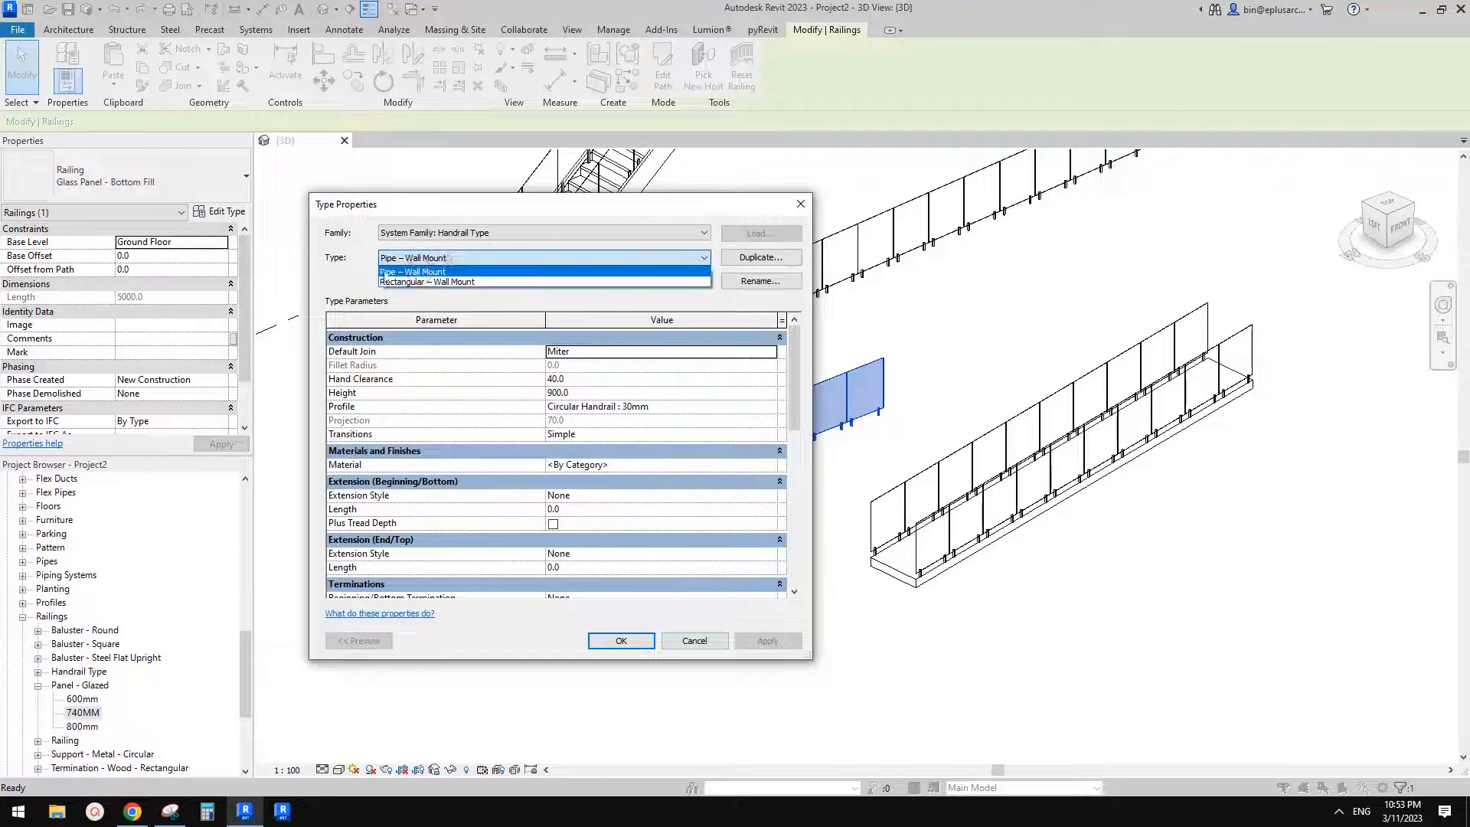
{"action": "left_click", "coordinate": [573, 214]}
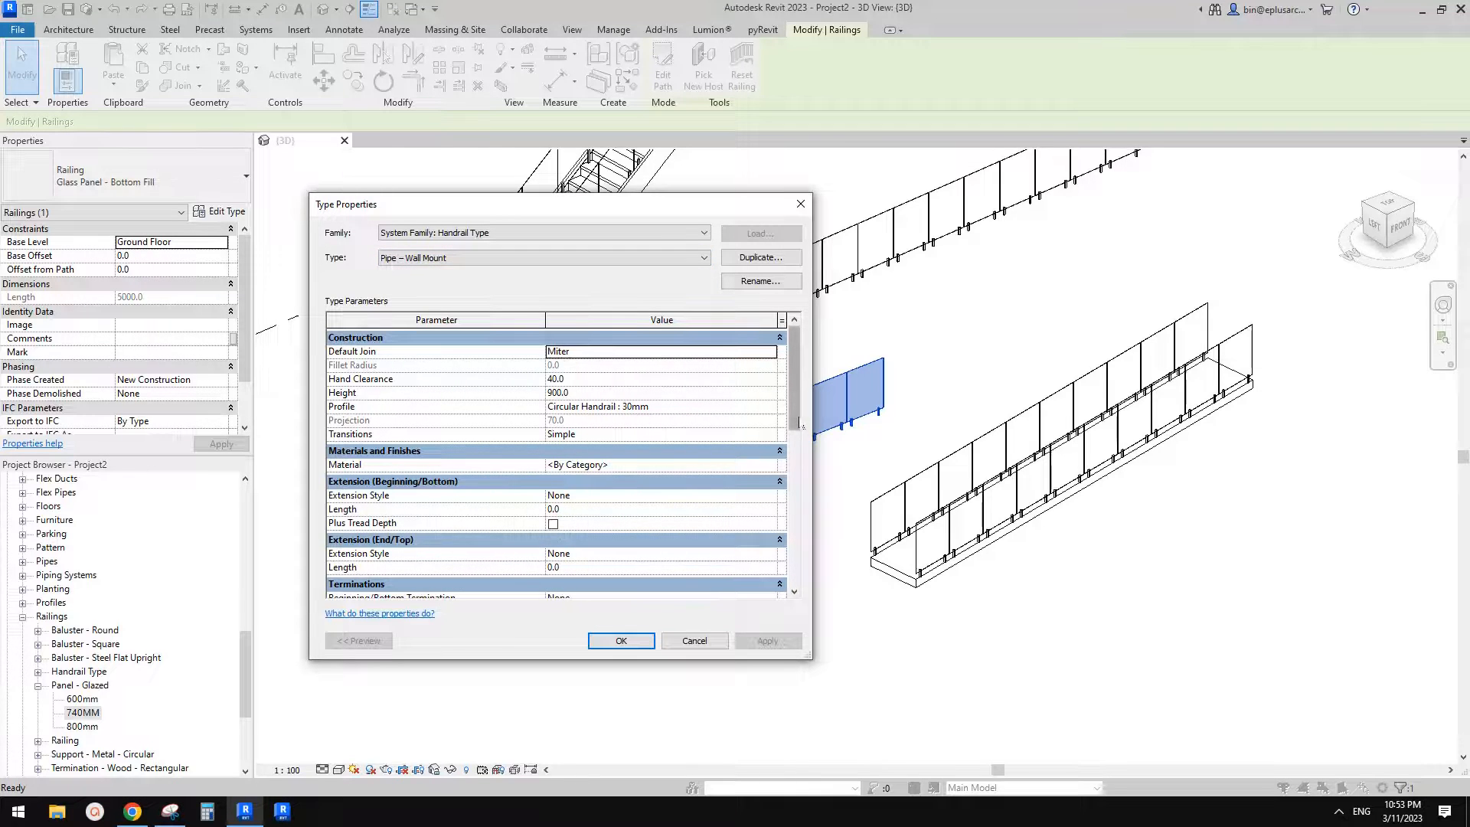
Step: Review the handrail type's extension, termination and support settings against the reference drawing, and confirm the railing type changes
{"action": "left_click_drag", "start_coordinate": [799, 420], "coordinate": [802, 490]}
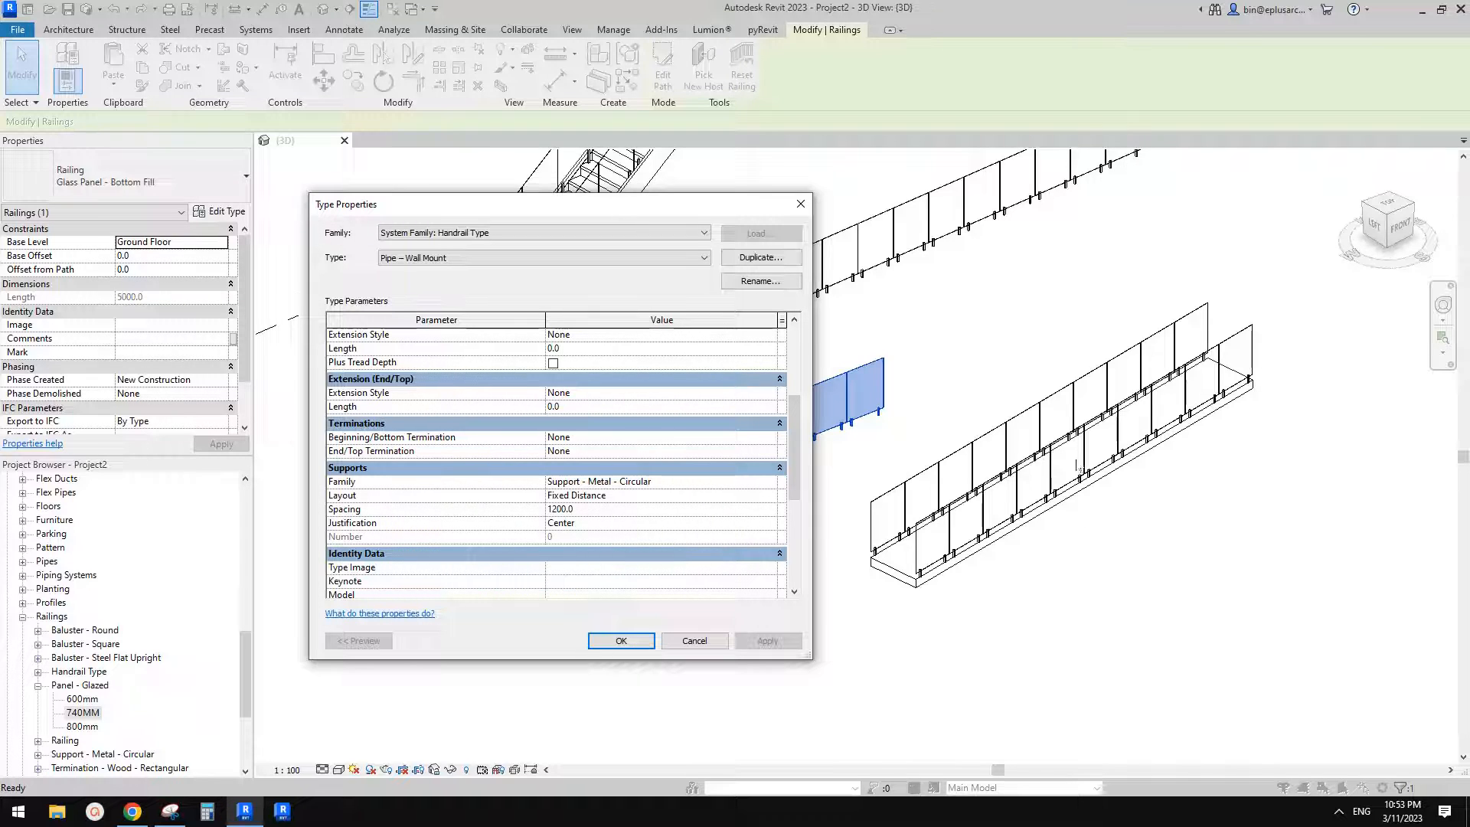
{"action": "left_click", "coordinate": [796, 357]}
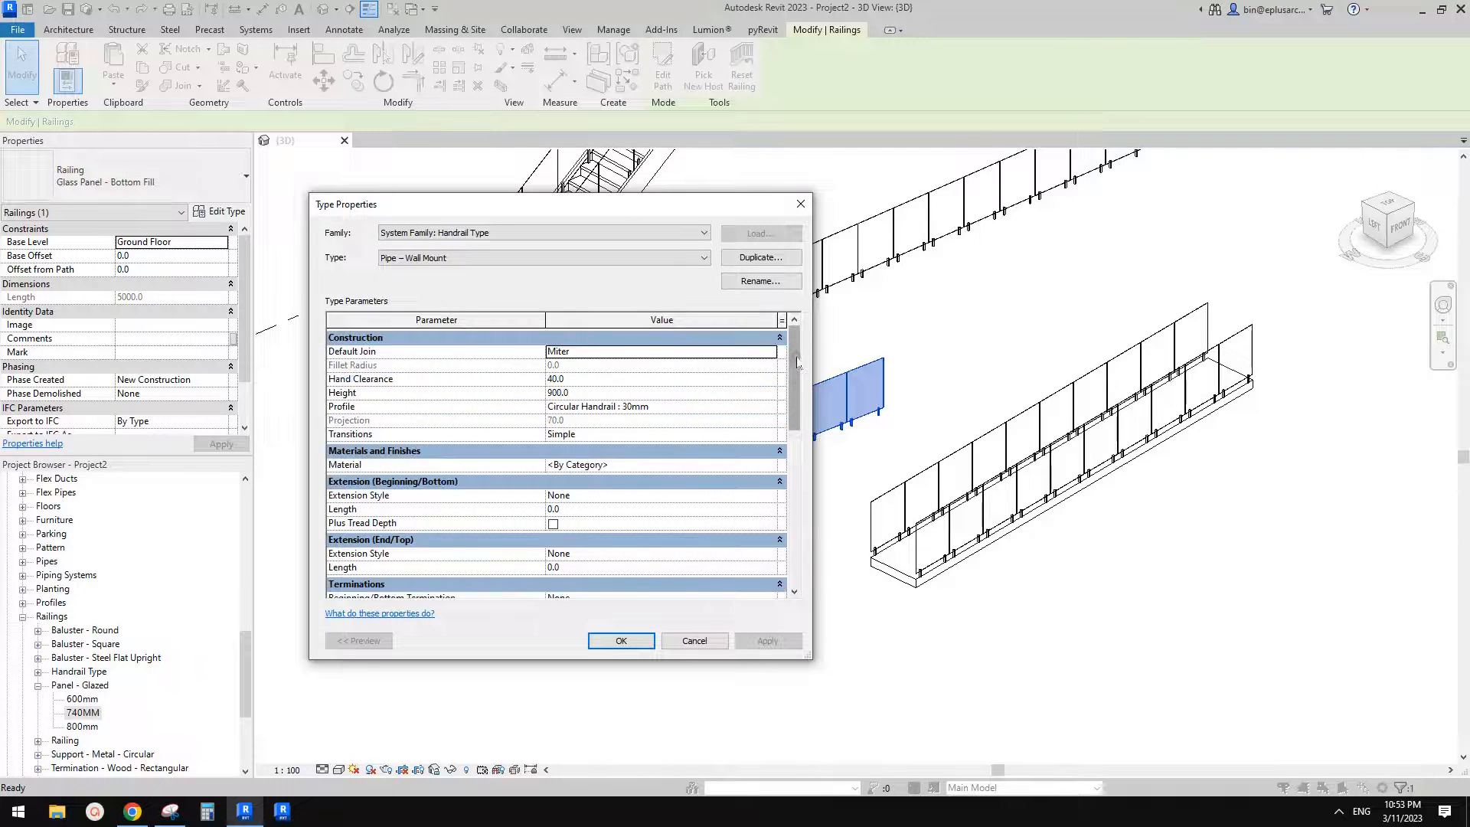
{"action": "left_click_drag", "start_coordinate": [797, 360], "coordinate": [797, 388]}
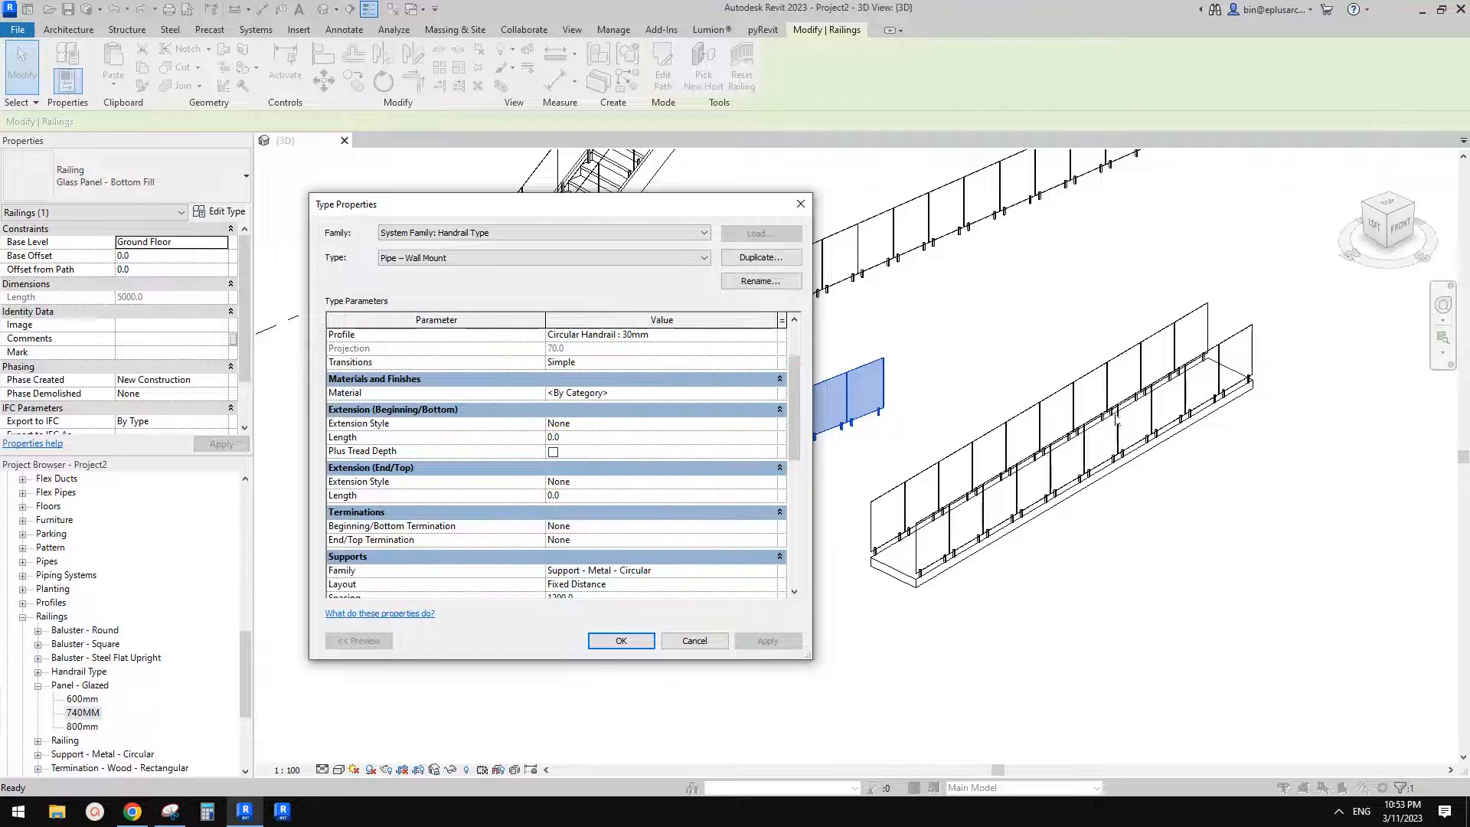
{"action": "left_click", "coordinate": [132, 811]}
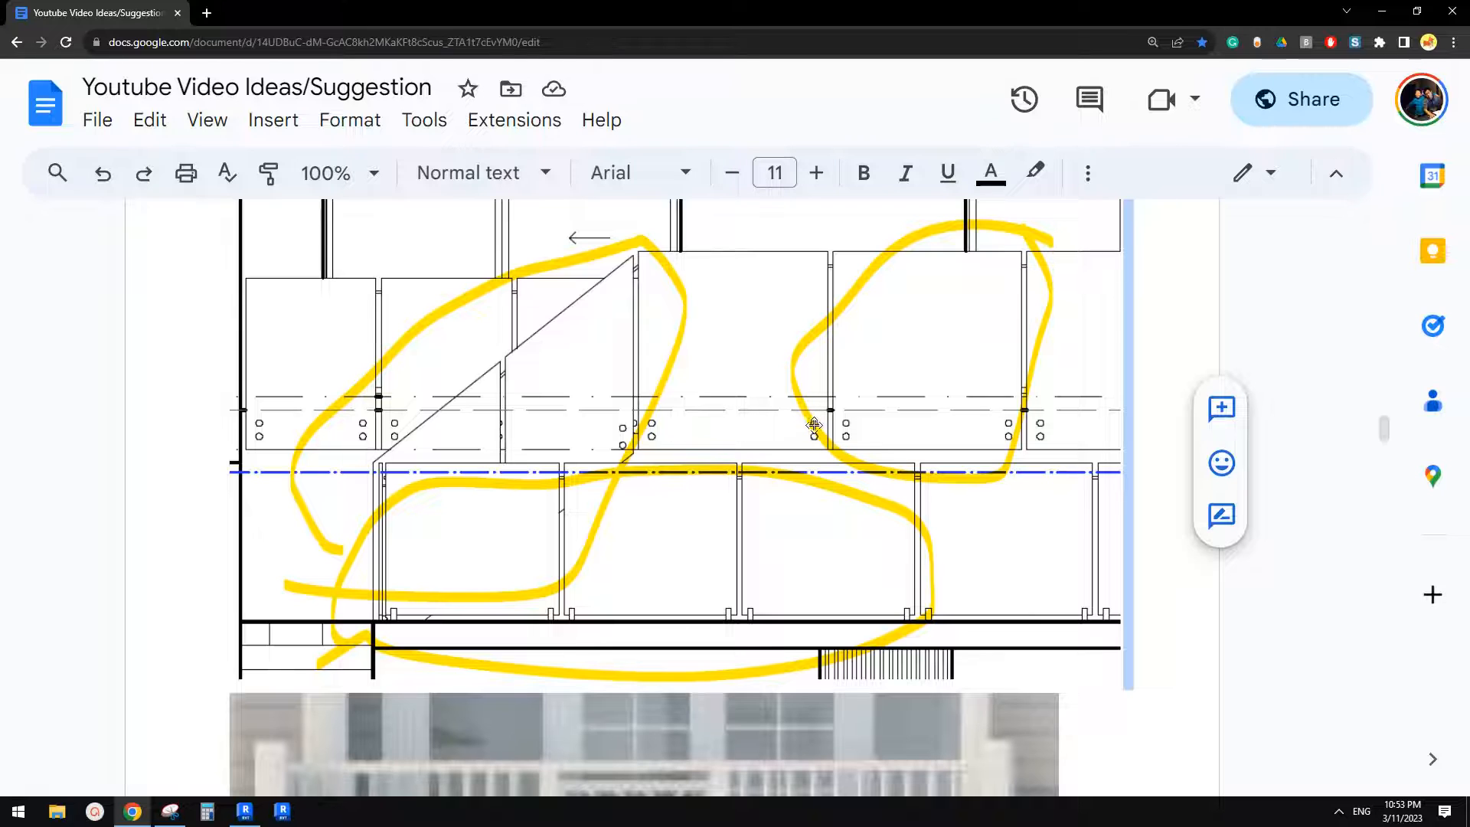
{"action": "left_click", "coordinate": [245, 812]}
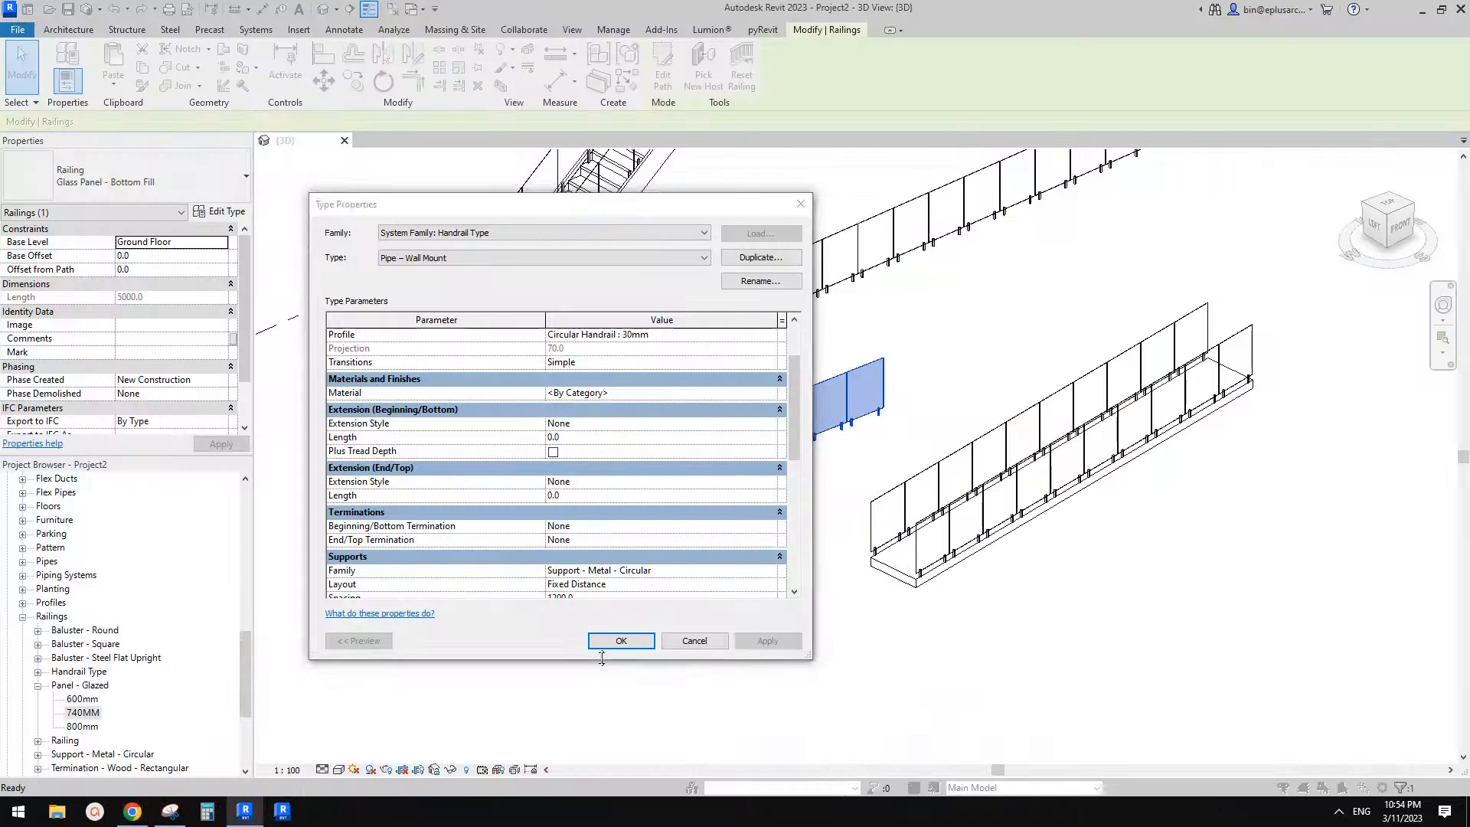
{"action": "left_click", "coordinate": [622, 640]}
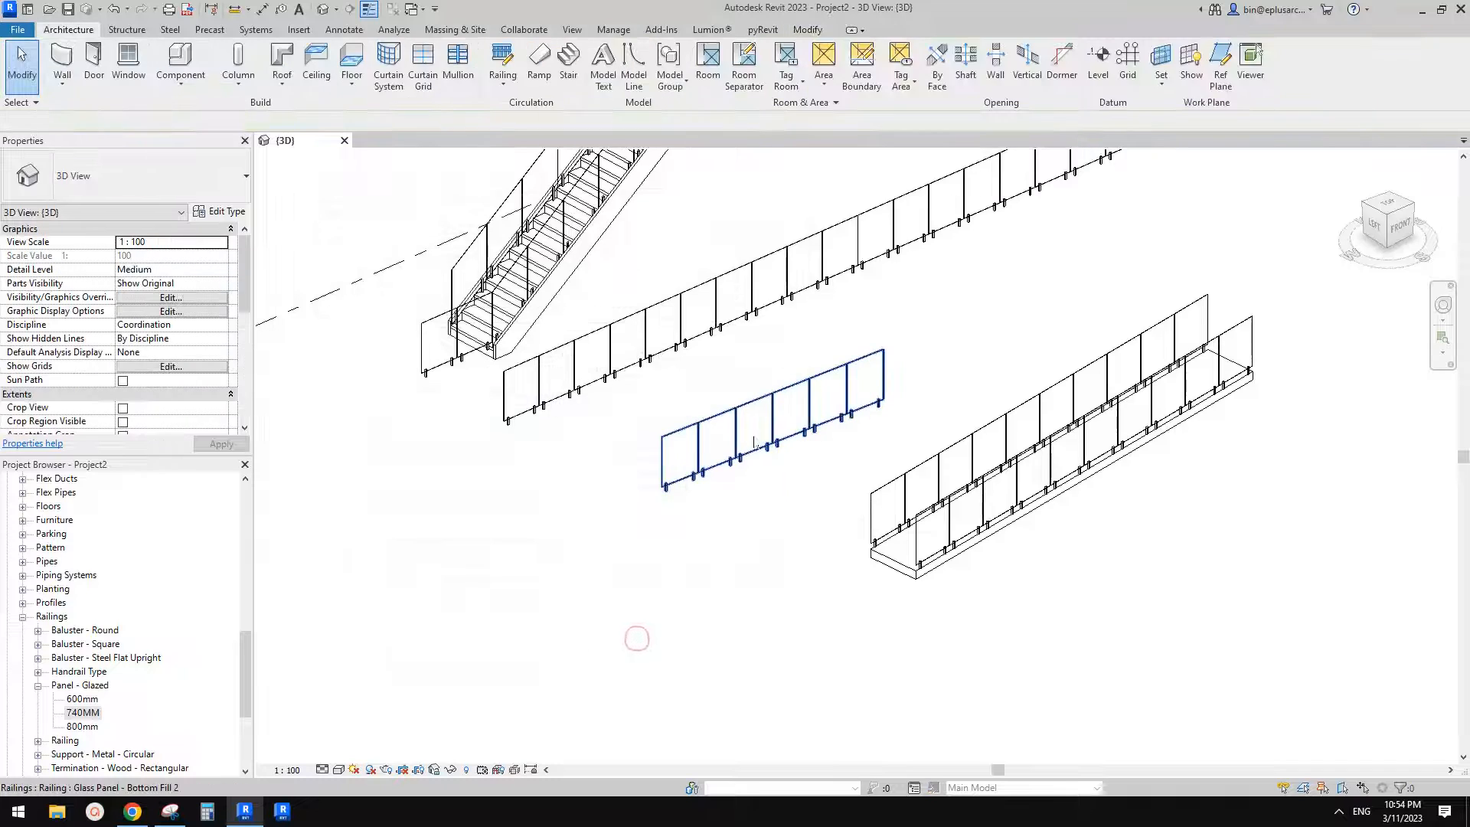
Step: Remove both square balusters from the pattern of Glass Panel - Bottom Fill 2 and set the two remaining distances from previous to 375
{"action": "scroll", "coordinate": [761, 419], "scroll_direction": "up", "scroll_amount": 2}
{"action": "scroll", "coordinate": [762, 419], "scroll_direction": "up", "scroll_amount": 1}
{"action": "left_click", "coordinate": [220, 212]}
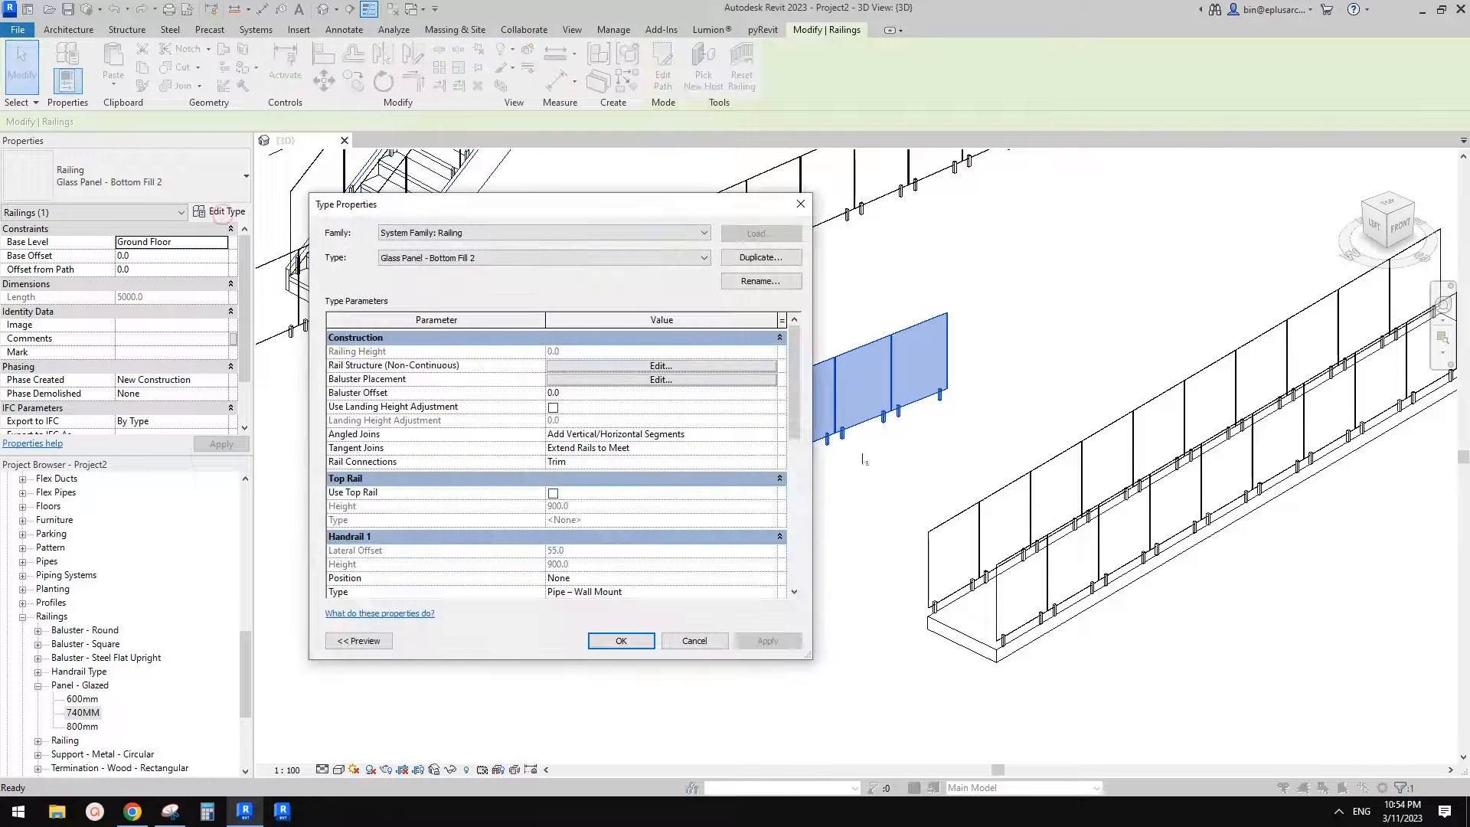
{"action": "left_click", "coordinate": [661, 379]}
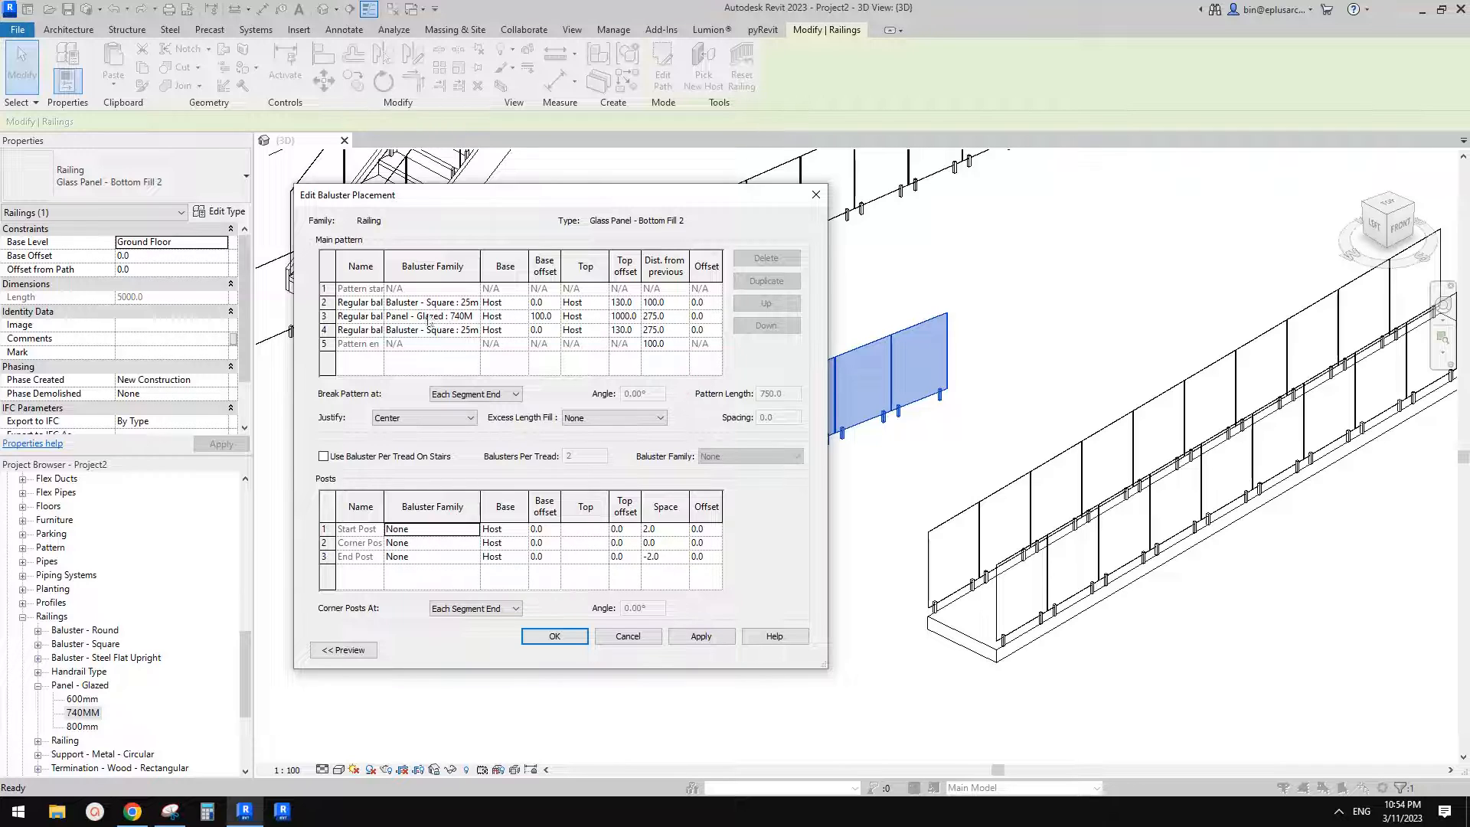
{"action": "left_click", "coordinate": [325, 303]}
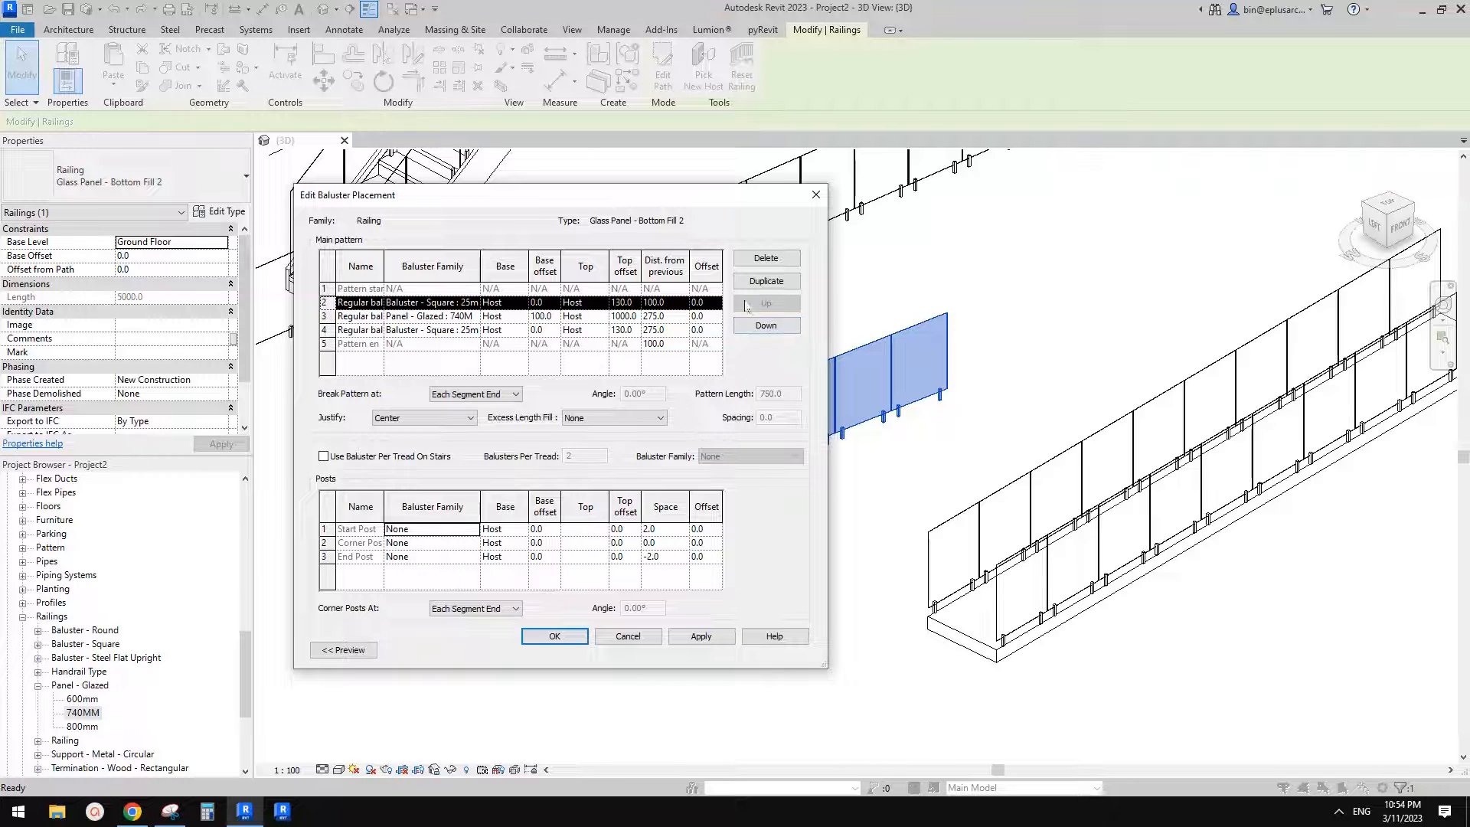
{"action": "left_click", "coordinate": [742, 259]}
{"action": "left_click", "coordinate": [496, 314]}
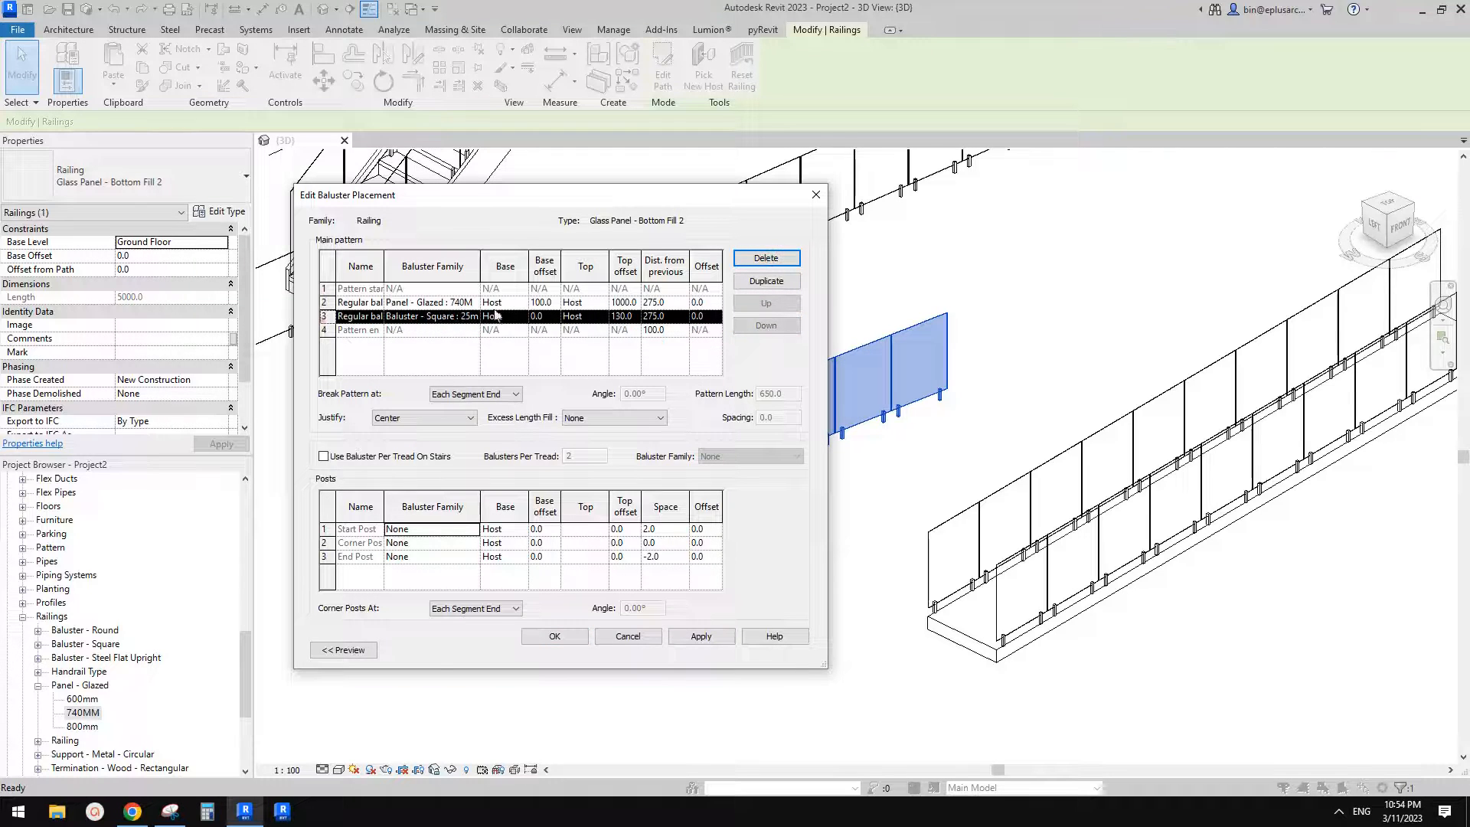
{"action": "left_click", "coordinate": [766, 259]}
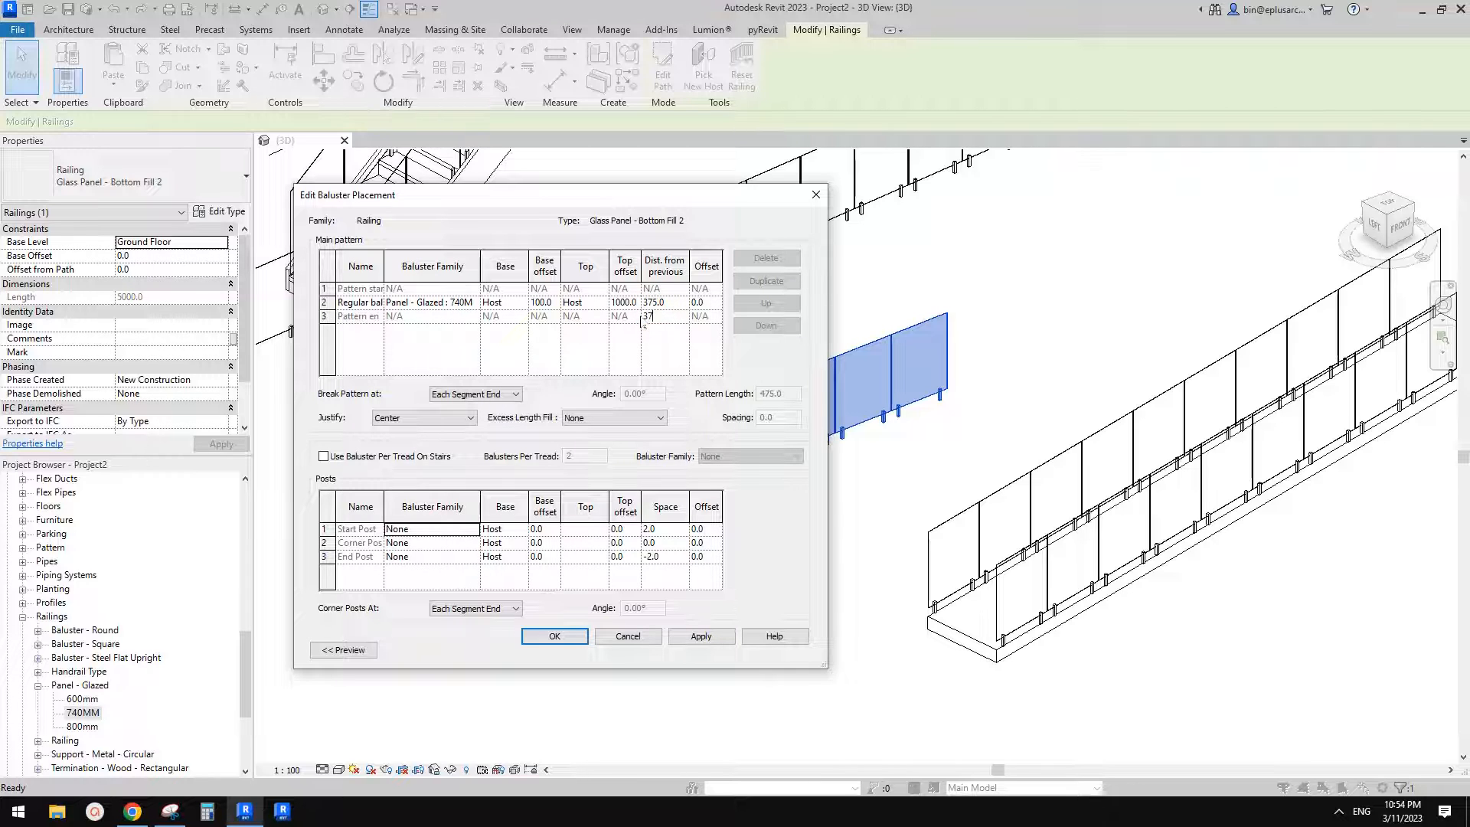
{"action": "left_click", "coordinate": [554, 646]}
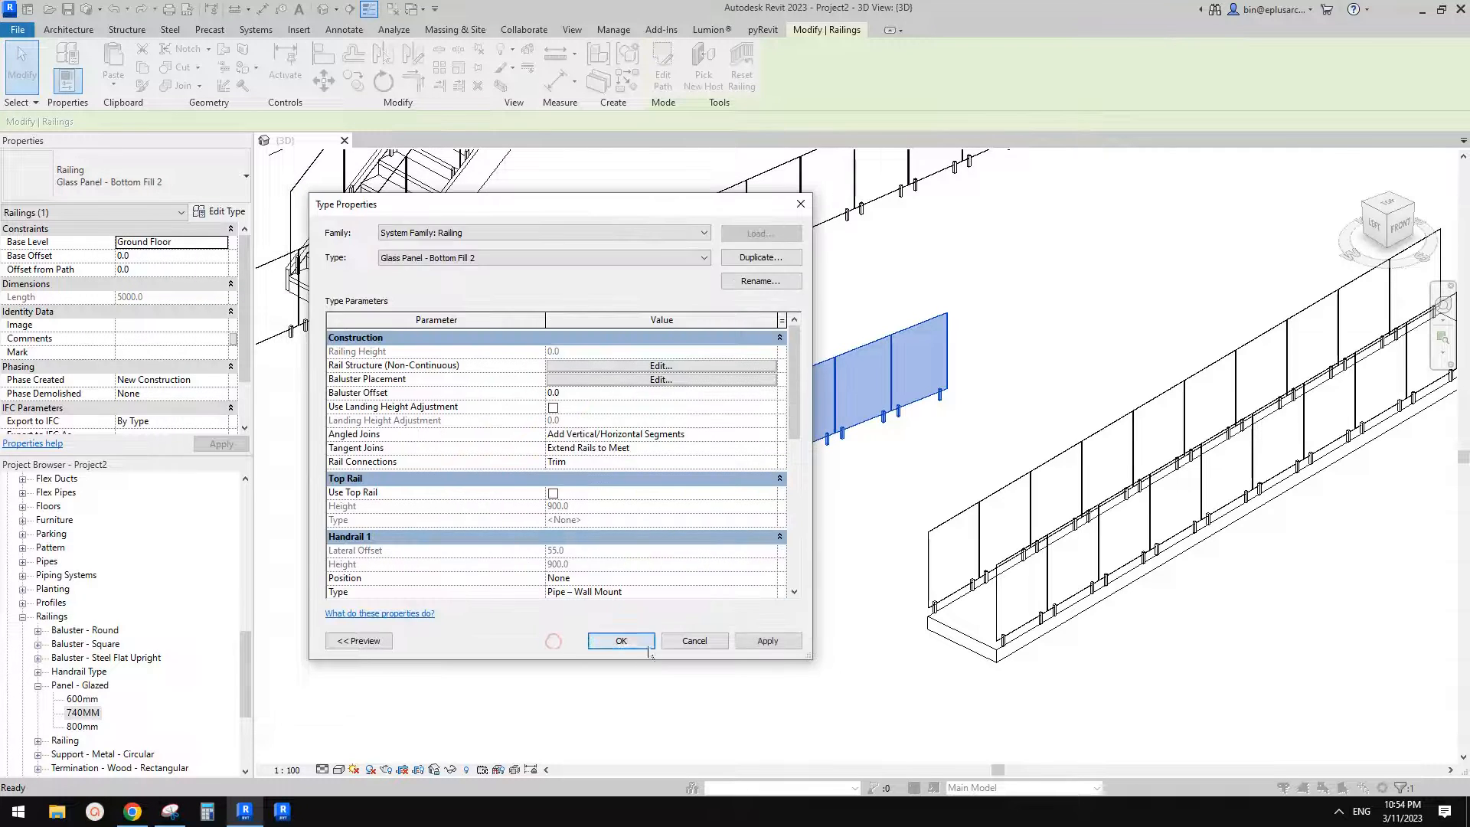
{"action": "left_click", "coordinate": [612, 637]}
{"action": "key", "text": "Escape"}
Step: Create a rectangular Generic 150mm floor about 2400 by 6300 mm on the Ground Floor, beyond the existing railings
{"action": "left_click", "coordinate": [695, 451]}
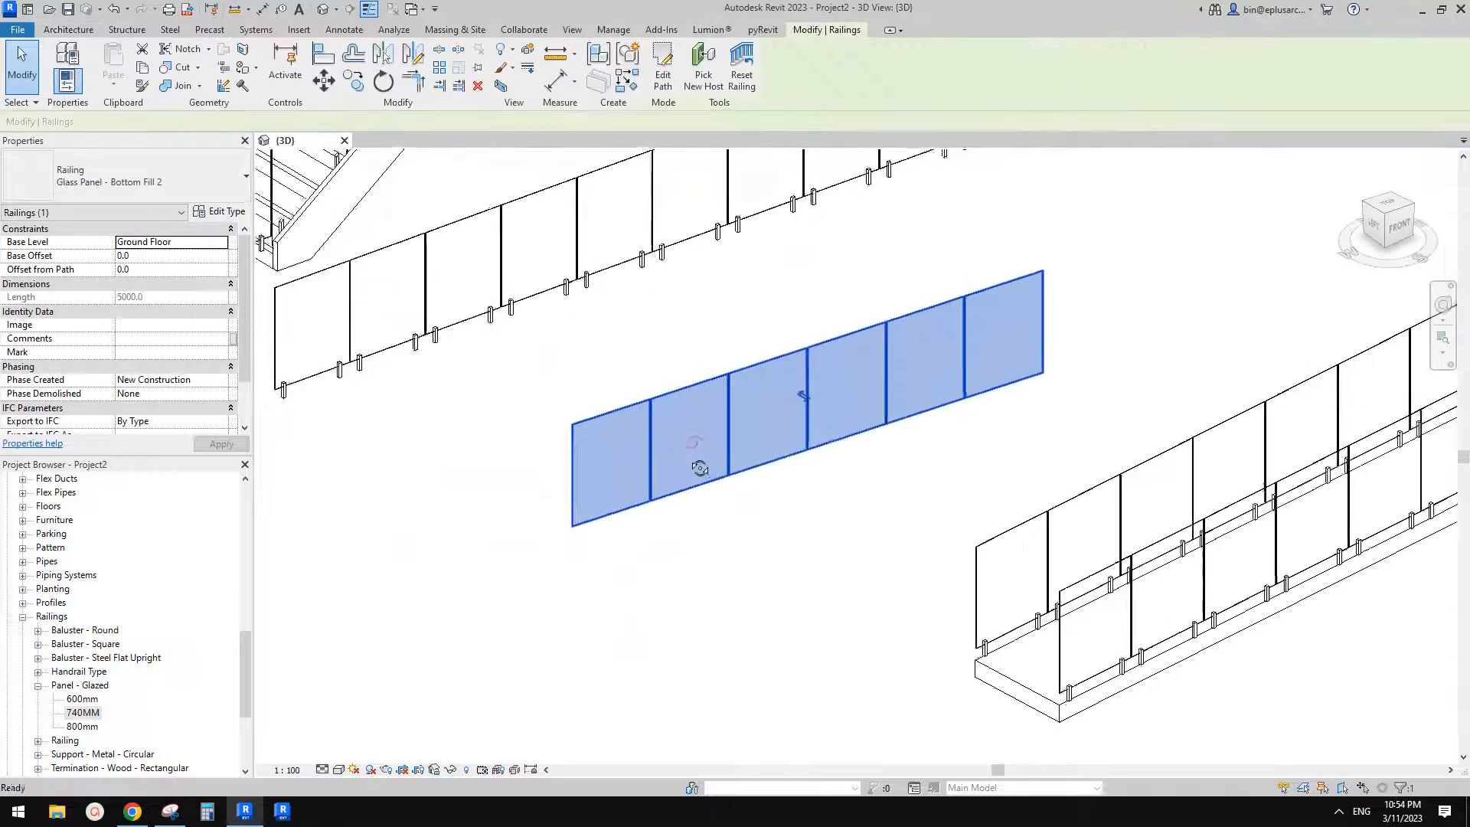
{"action": "middle_click_drag", "start_coordinate": [686, 469], "coordinate": [819, 476], "text": "shift"}
{"action": "scroll", "coordinate": [803, 531], "scroll_direction": "down", "scroll_amount": 2}
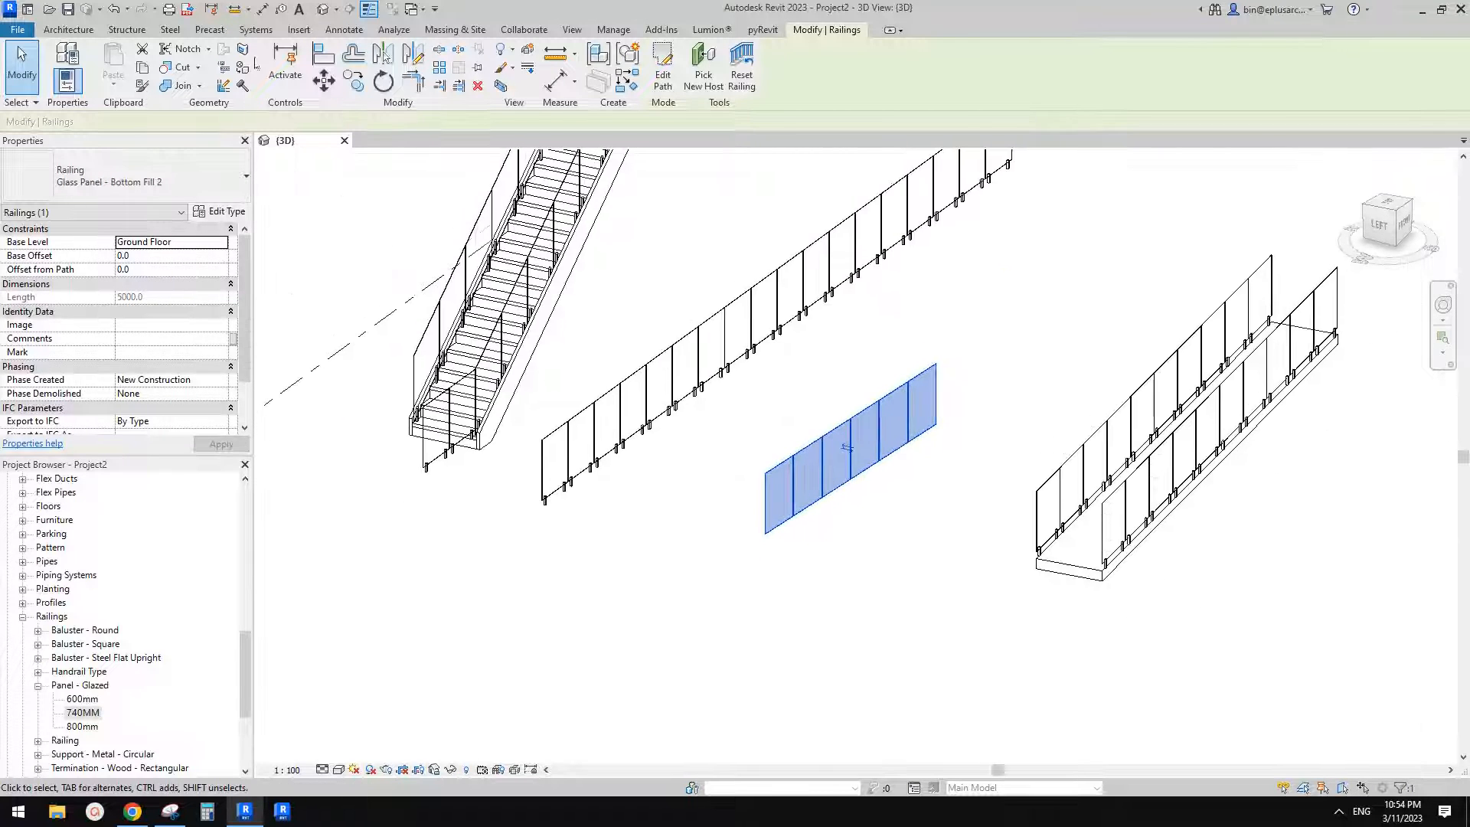
{"action": "left_click", "coordinate": [68, 29]}
{"action": "left_click", "coordinate": [320, 61]}
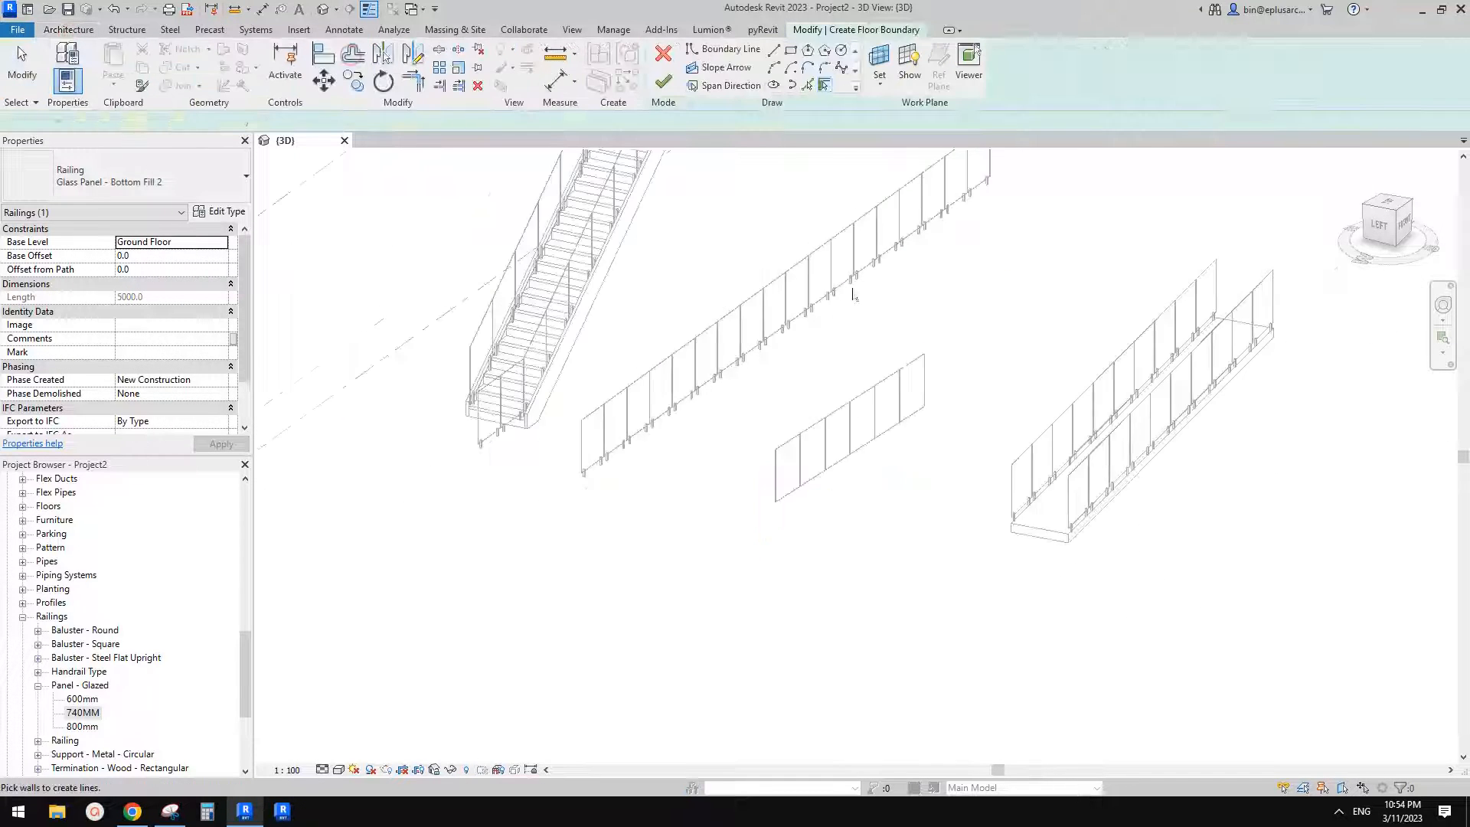
{"action": "left_click", "coordinate": [791, 50]}
{"action": "scroll", "coordinate": [873, 407], "scroll_direction": "down", "scroll_amount": 2}
{"action": "left_click", "coordinate": [793, 419]}
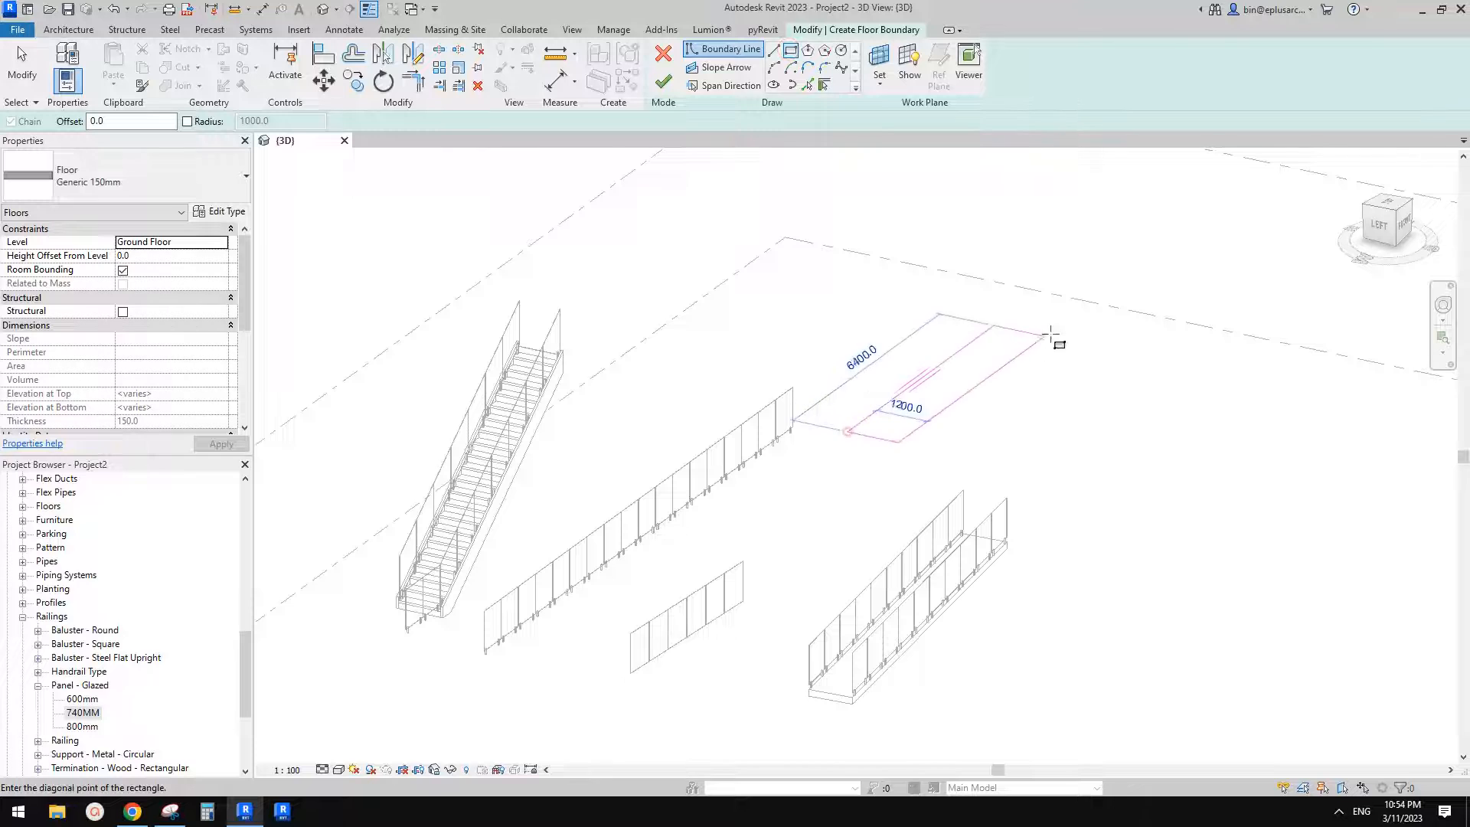
{"action": "left_click", "coordinate": [1094, 349]}
{"action": "left_click", "coordinate": [664, 82]}
{"action": "scroll", "coordinate": [963, 332], "scroll_direction": "up", "scroll_amount": 2}
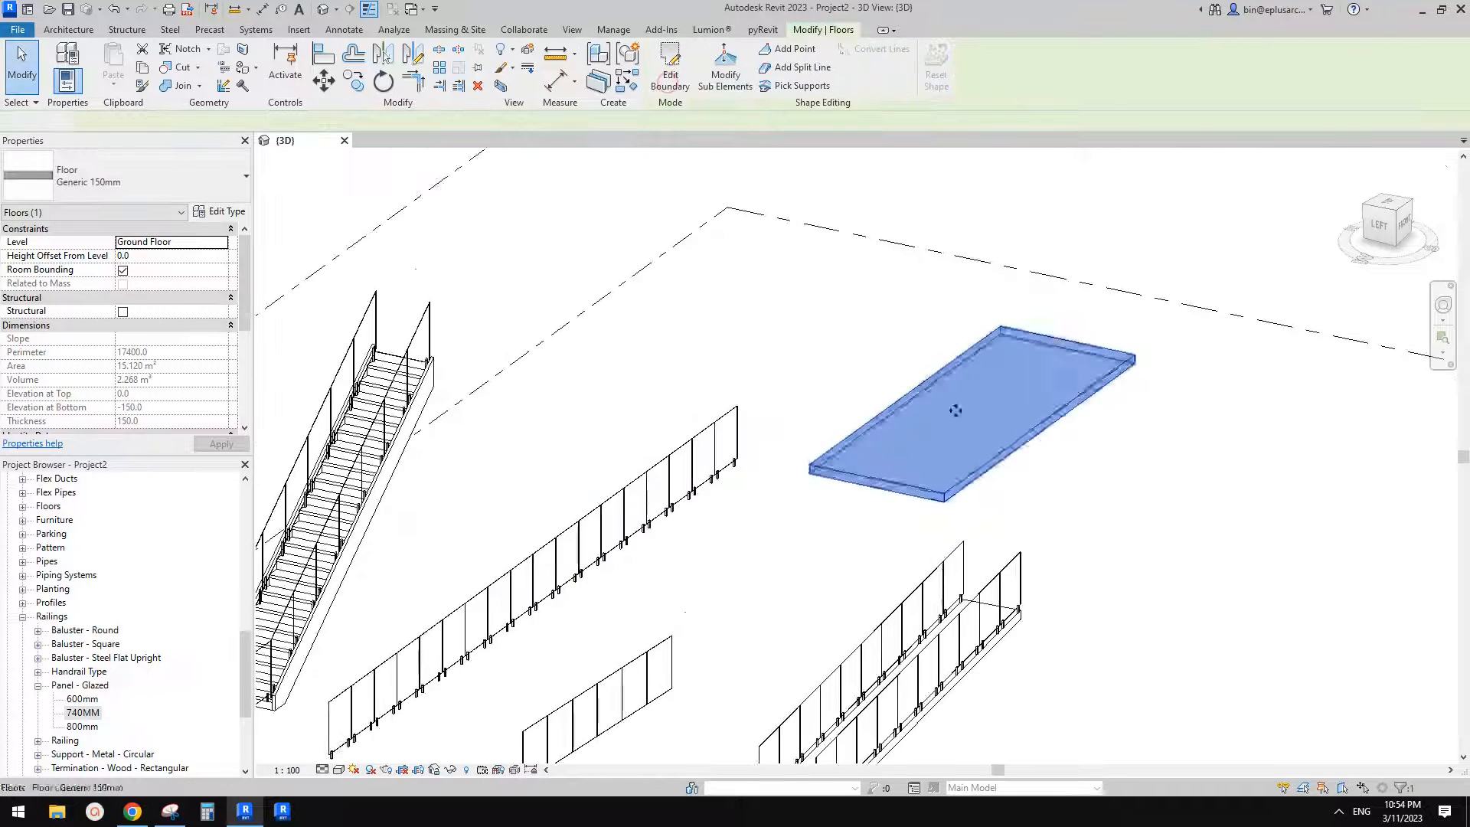
{"action": "key", "text": "Escape"}
Step: Create another Glass Panel - Bottom Fill 2 railing whose path follows the long edge of the new floor
{"action": "left_click", "coordinate": [653, 660]}
{"action": "left_click", "coordinate": [624, 65]}
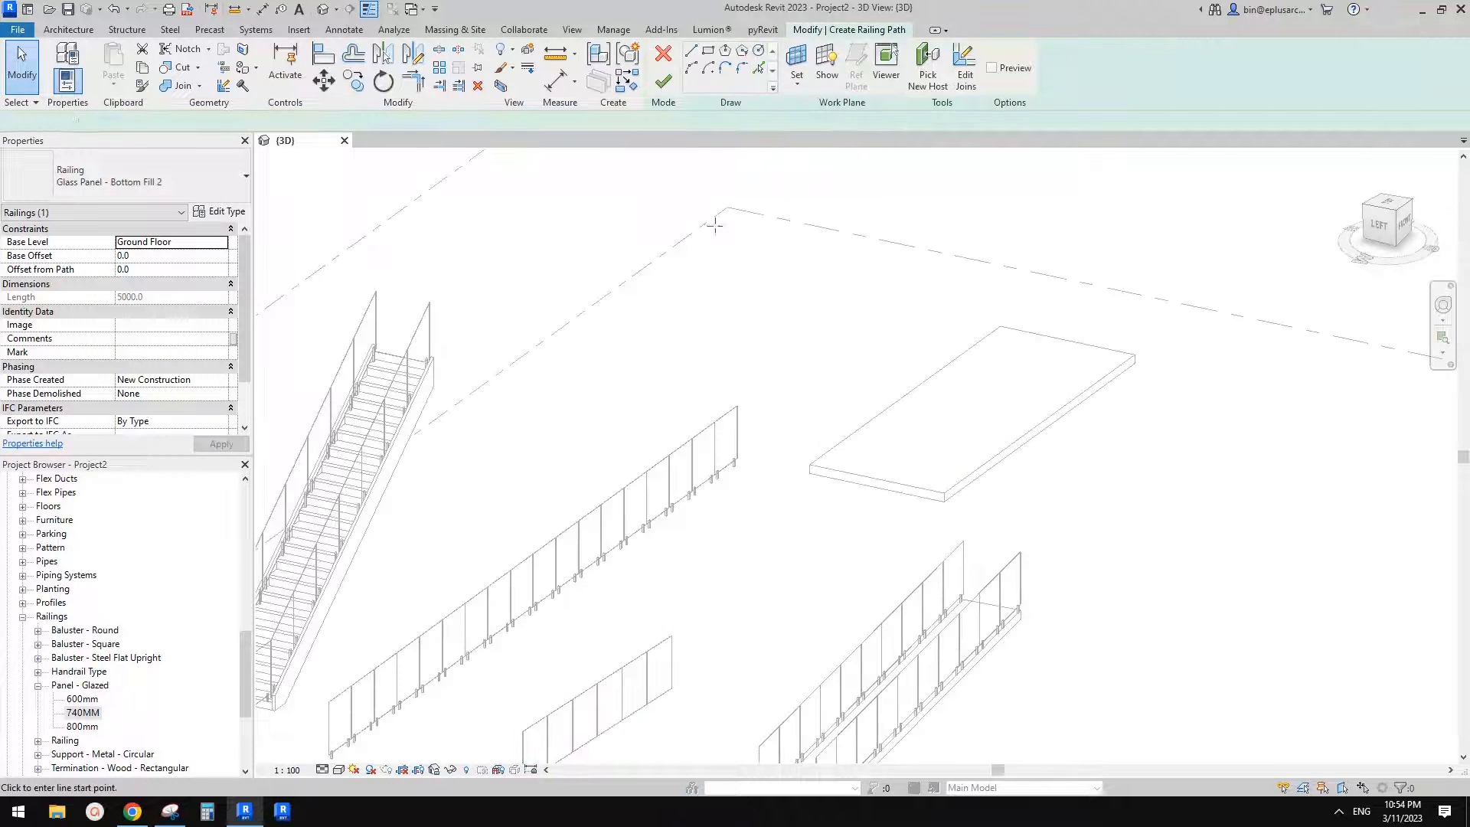
{"action": "left_click", "coordinate": [758, 68]}
{"action": "left_click", "coordinate": [1065, 410]}
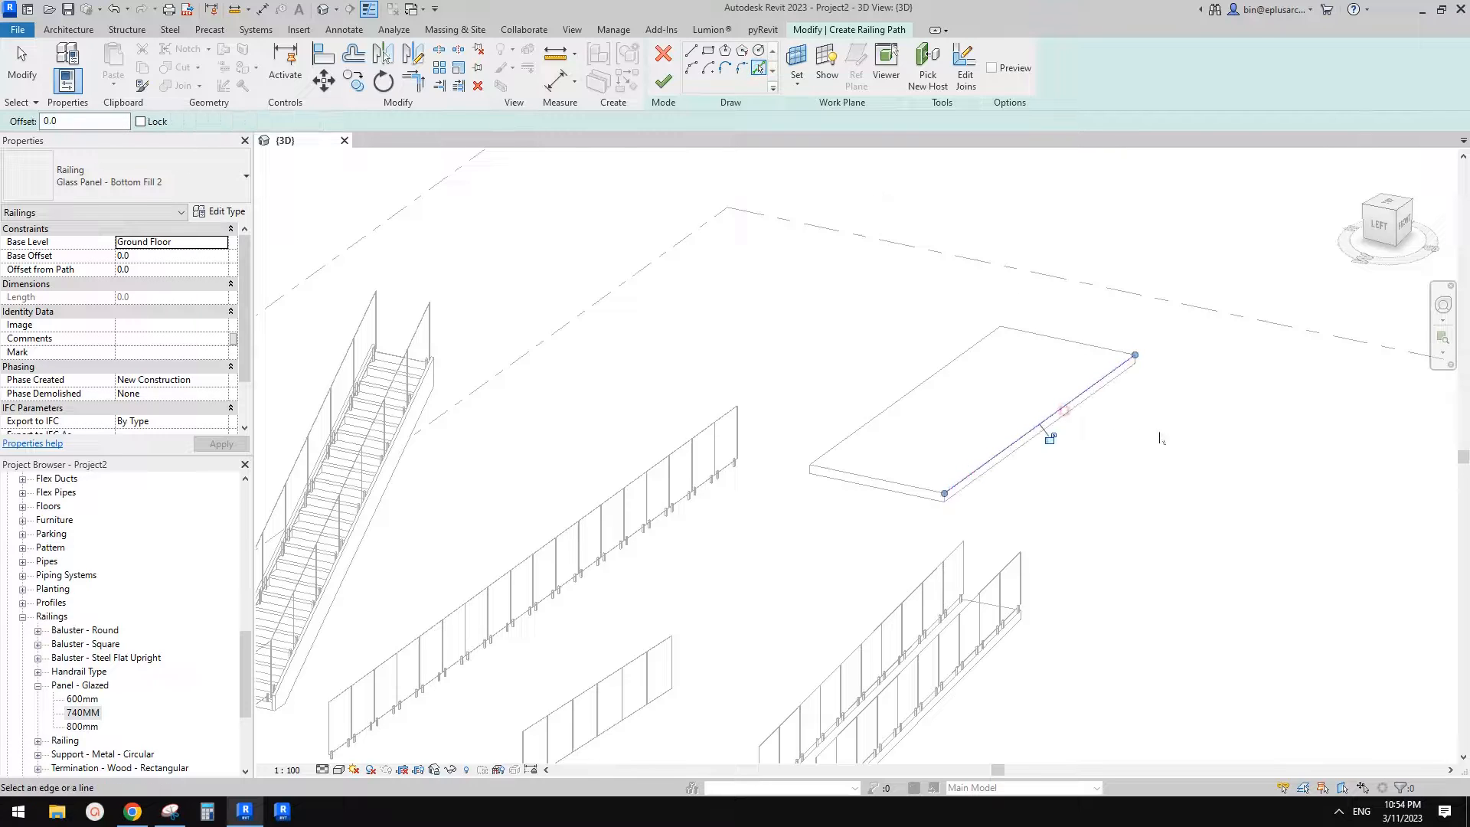
{"action": "left_click", "coordinate": [664, 80]}
{"action": "scroll", "coordinate": [995, 368], "scroll_direction": "up", "scroll_amount": 2}
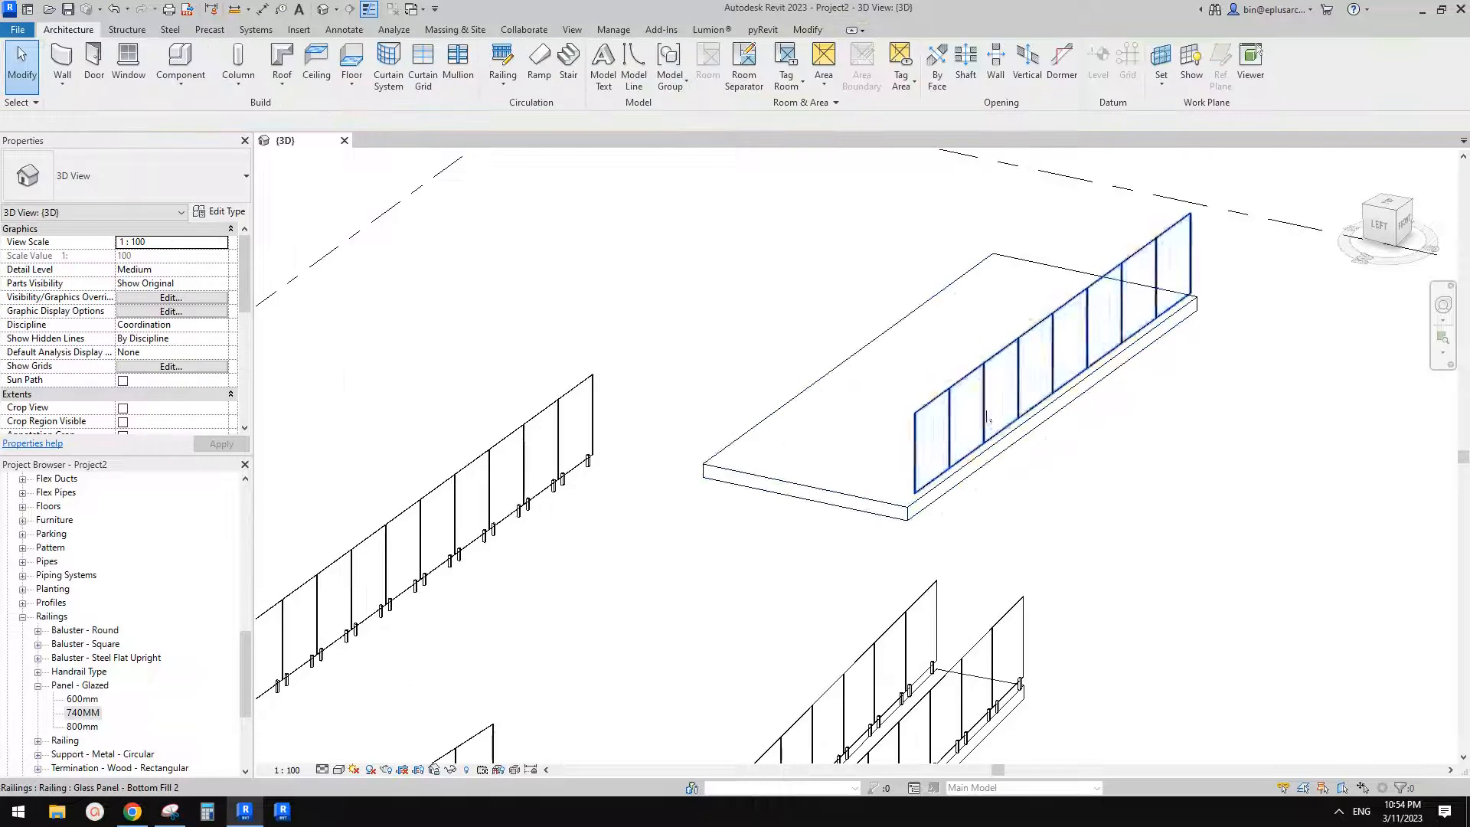
Step: Give the 740MM glazed panel a negative base offset in the baluster placement, so the glass extends below the floor slab
{"action": "mouse_move", "coordinate": [1033, 382]}
{"action": "middle_mouse_down", "text": "shift"}
{"action": "mouse_move", "coordinate": [1095, 377]}
{"action": "mouse_move", "coordinate": [1129, 301]}
{"action": "mouse_move", "coordinate": [1073, 387]}
{"action": "mouse_move", "coordinate": [1095, 384]}
{"action": "mouse_move", "coordinate": [1053, 459]}
{"action": "mouse_move", "coordinate": [1056, 447]}
{"action": "mouse_move", "coordinate": [565, 329]}
{"action": "middle_mouse_up", "text": "shift"}
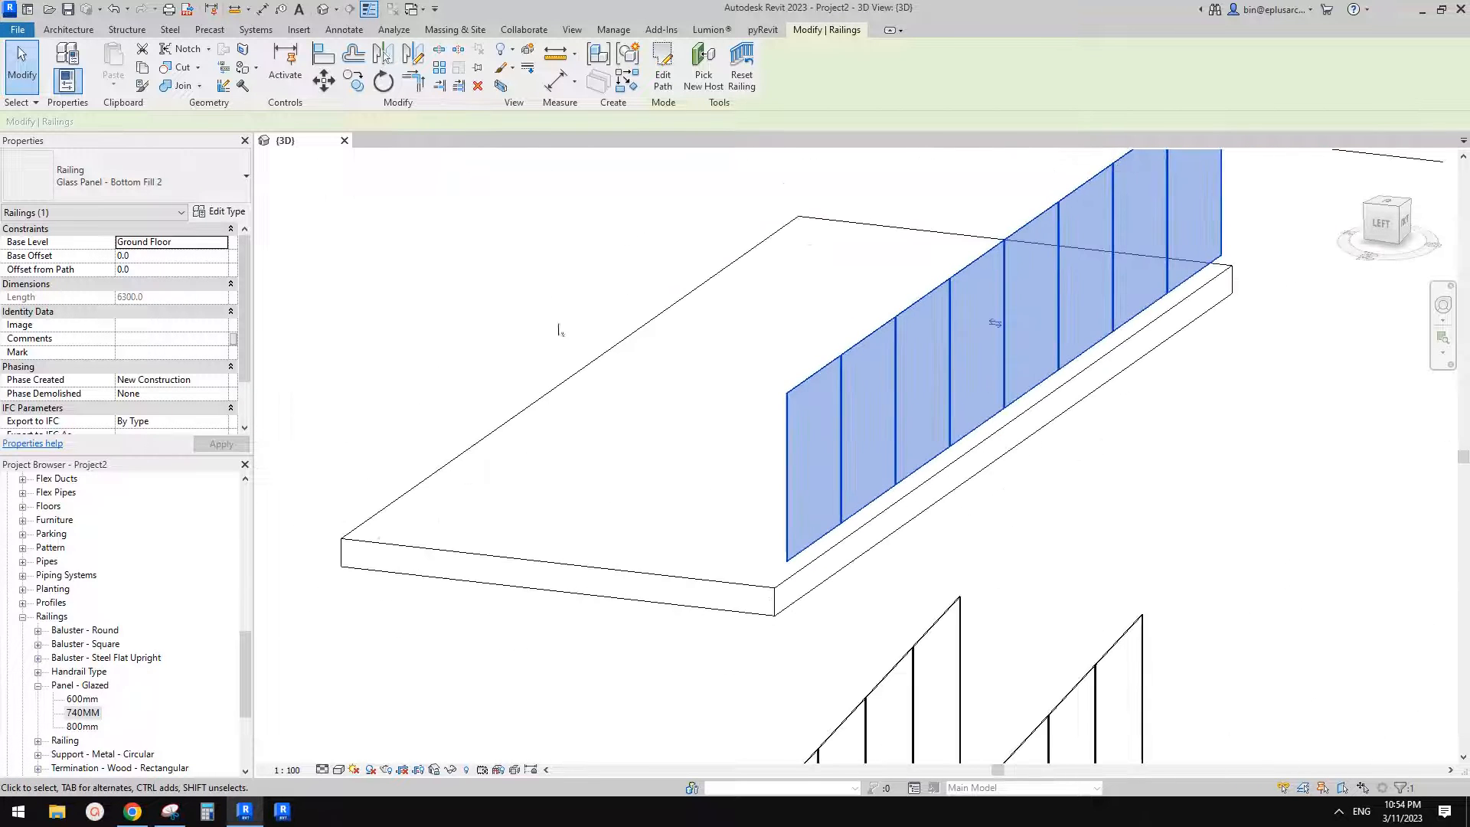
{"action": "left_click", "coordinate": [219, 211]}
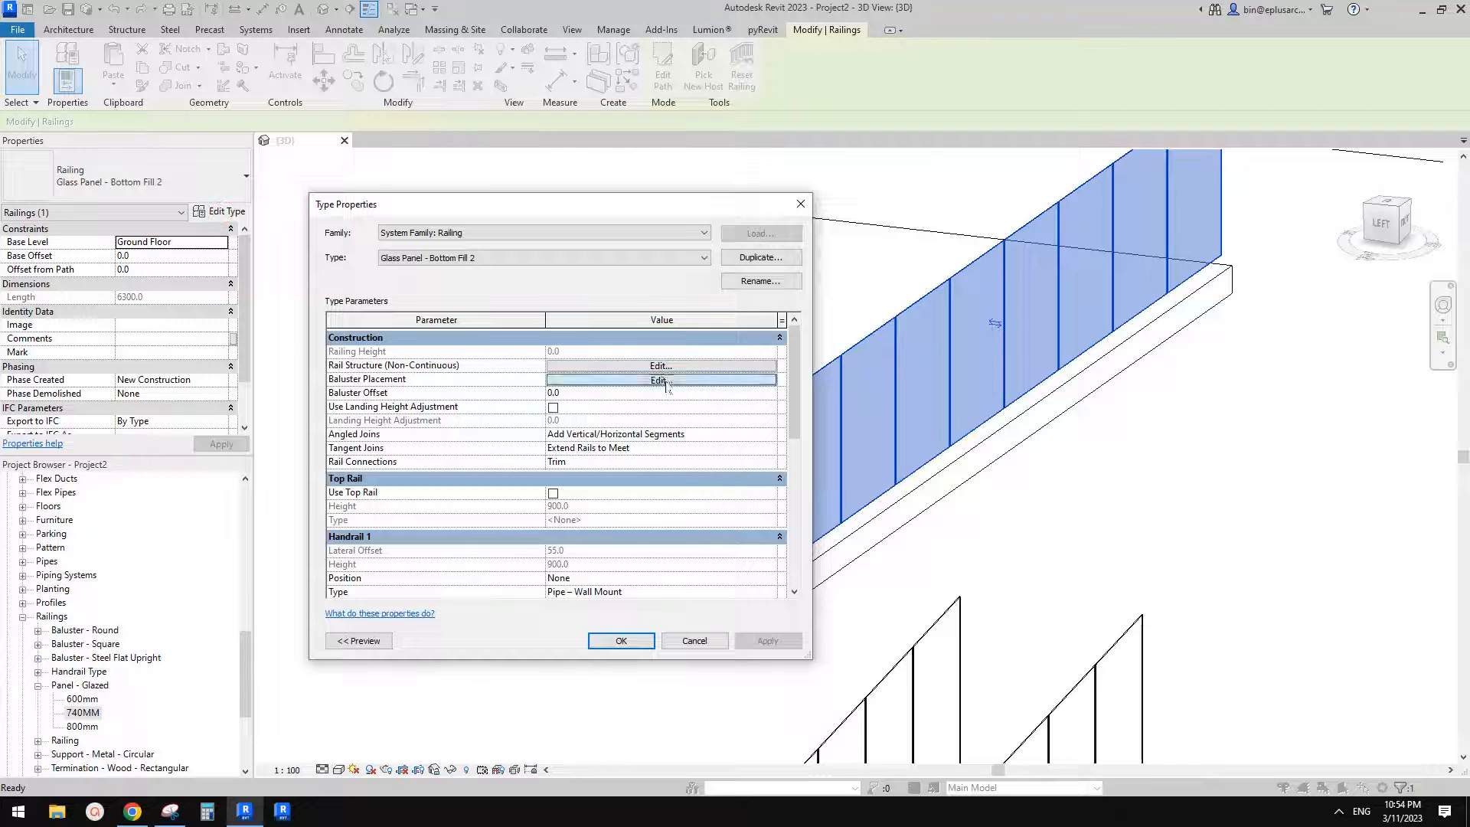
{"action": "left_click", "coordinate": [663, 379]}
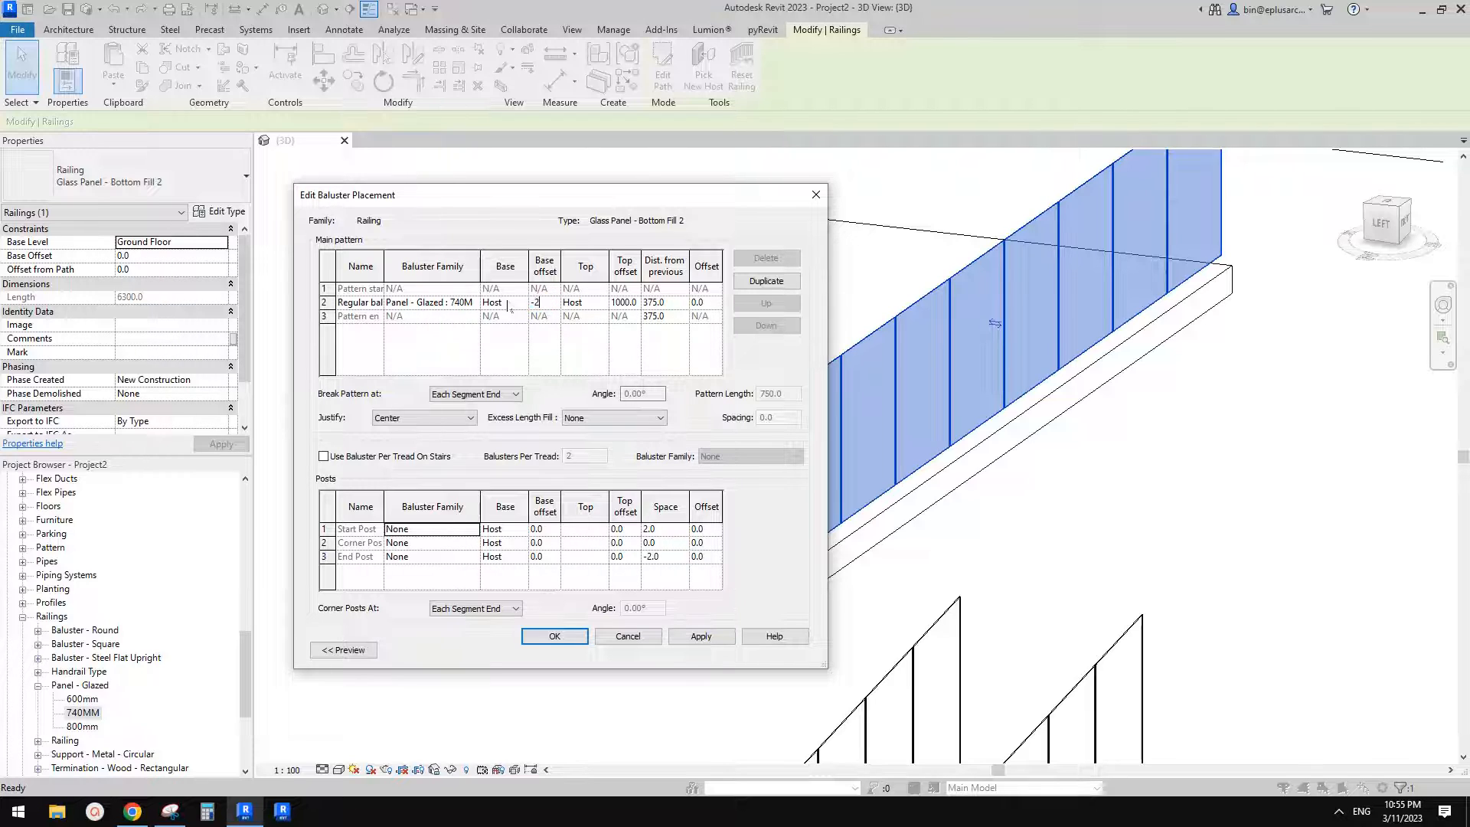
{"action": "left_click", "coordinate": [557, 636]}
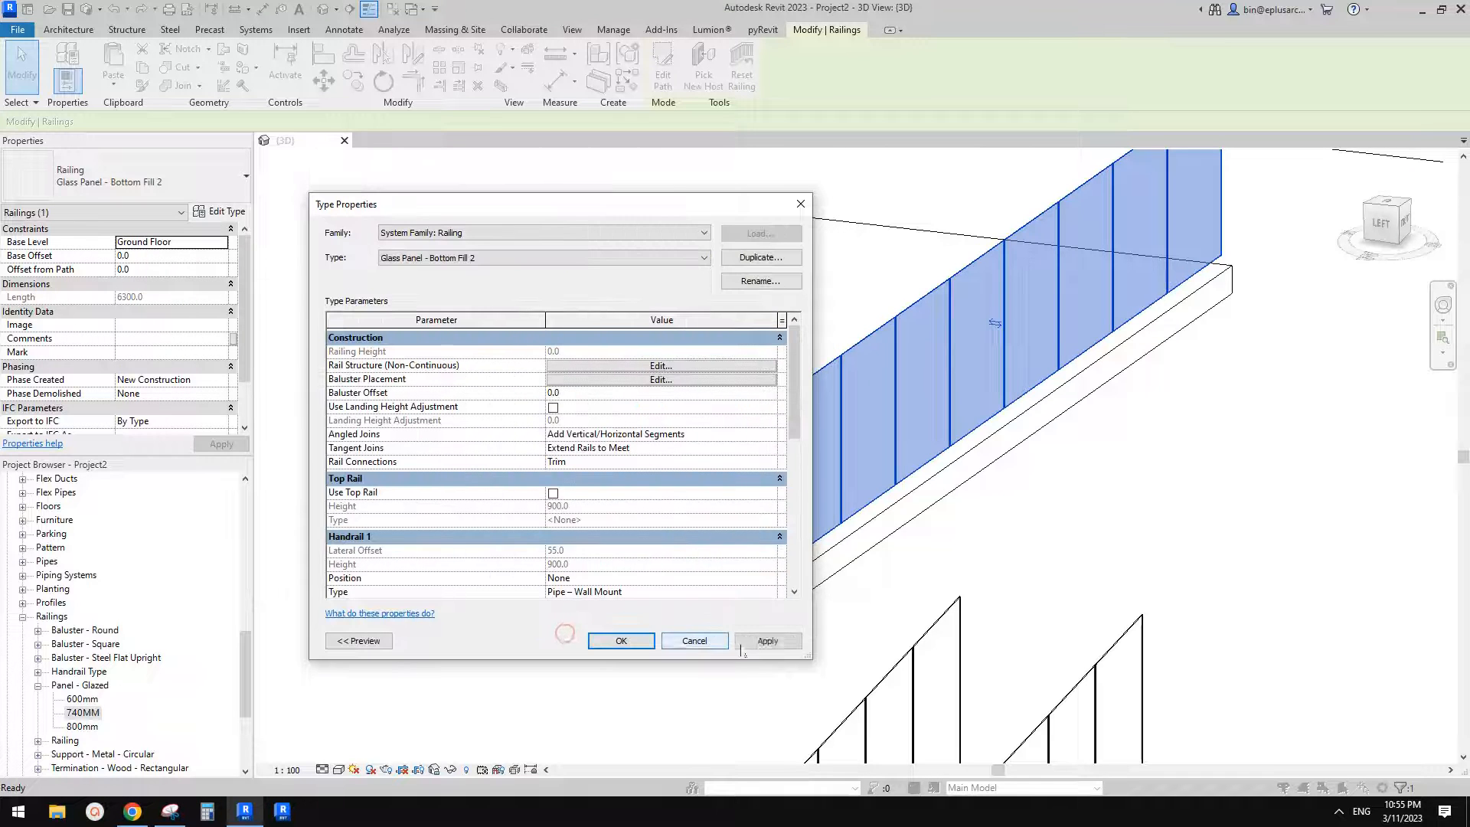
{"action": "left_click", "coordinate": [621, 641]}
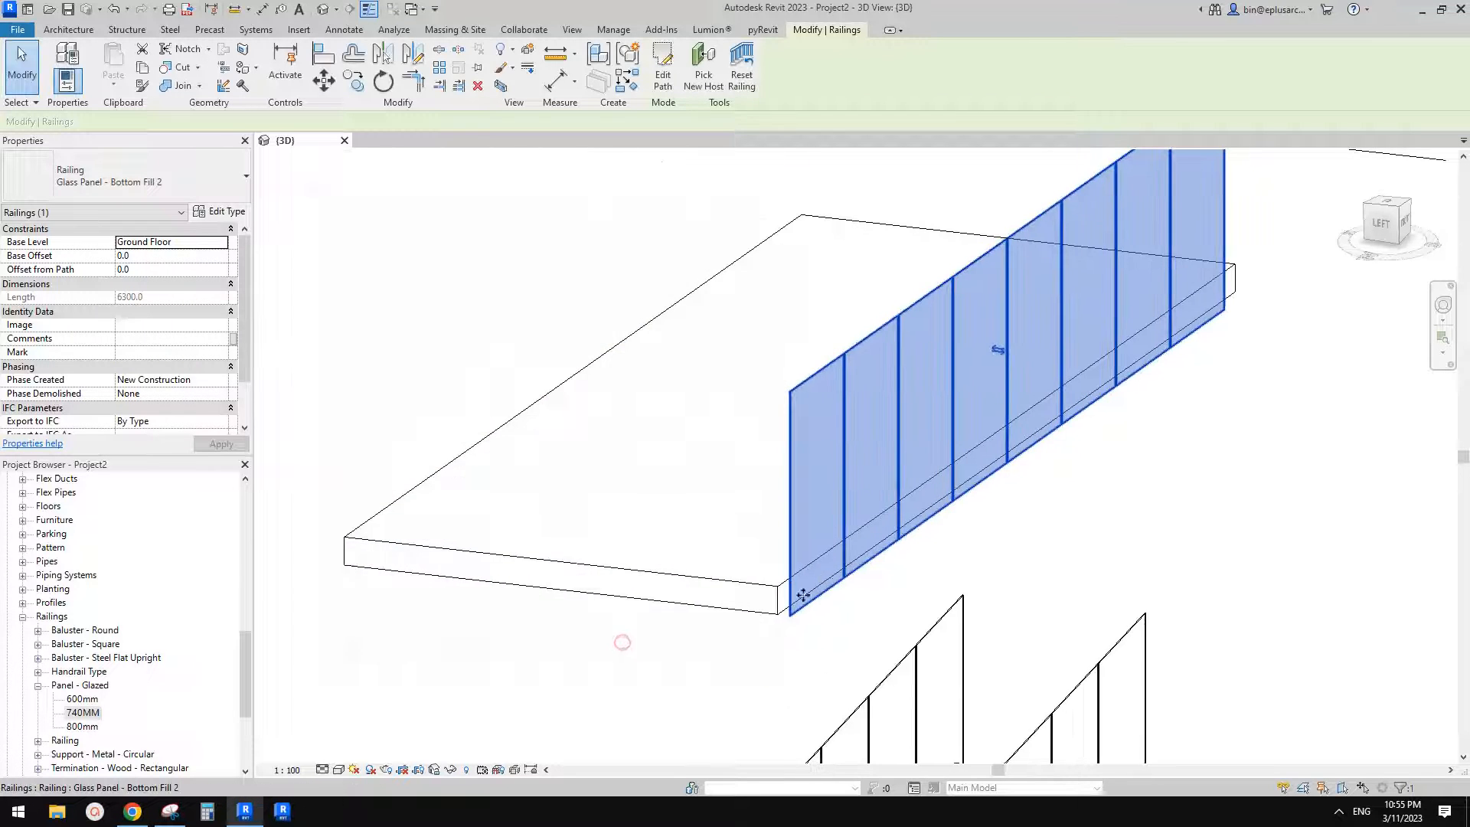
Step: Set the floor railing's Offset from Path to 50 and flip its direction so the glass sits outside the floor edge
{"action": "middle_click_drag", "start_coordinate": [923, 470], "coordinate": [869, 536], "text": "shift"}
{"action": "scroll", "coordinate": [965, 506], "scroll_direction": "up", "scroll_amount": 2}
{"action": "middle_click_drag", "start_coordinate": [974, 512], "coordinate": [913, 525], "text": "shift"}
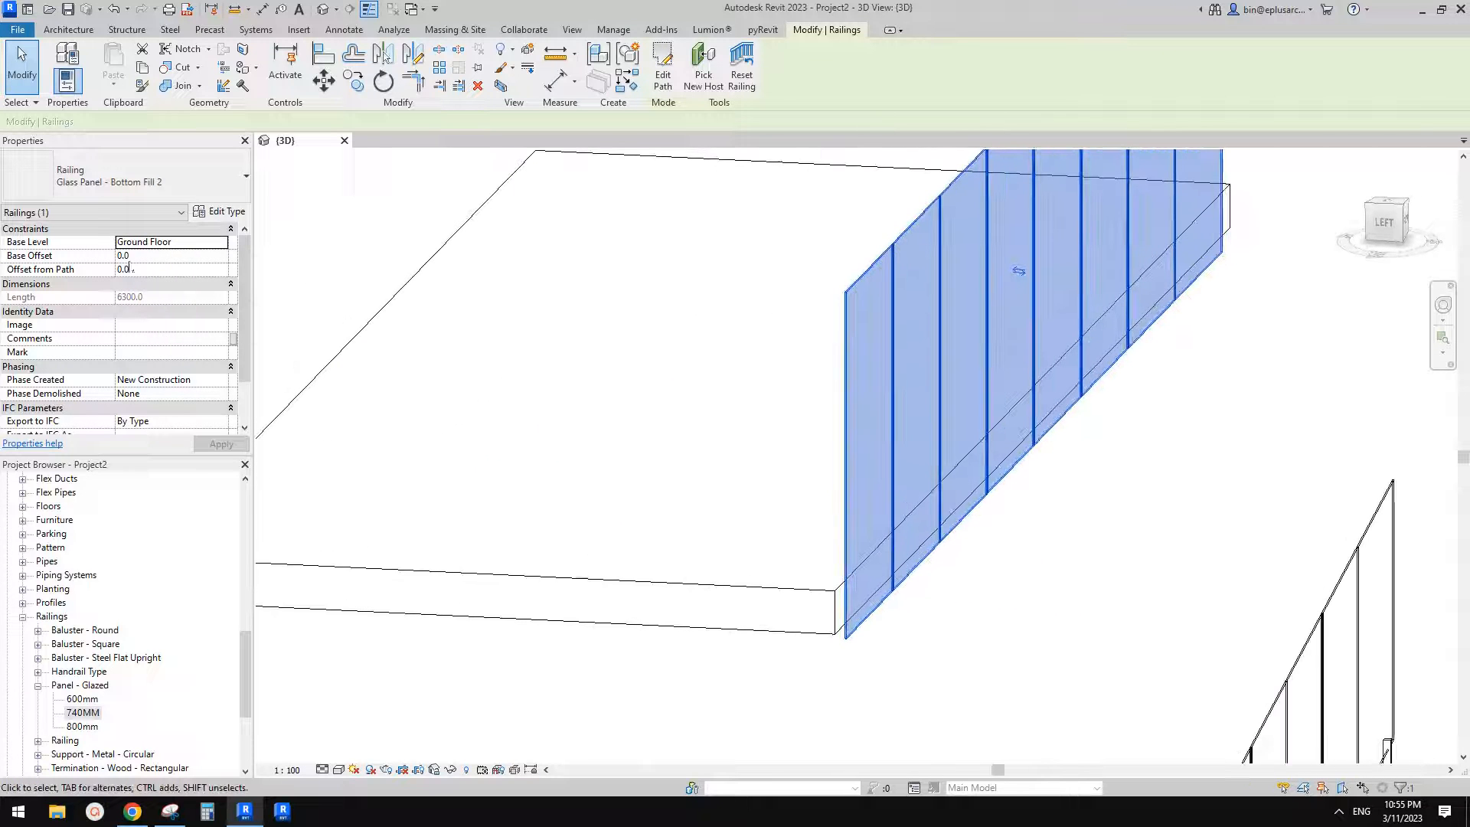
{"action": "middle_click_drag", "start_coordinate": [536, 414], "coordinate": [935, 561], "text": "shift"}
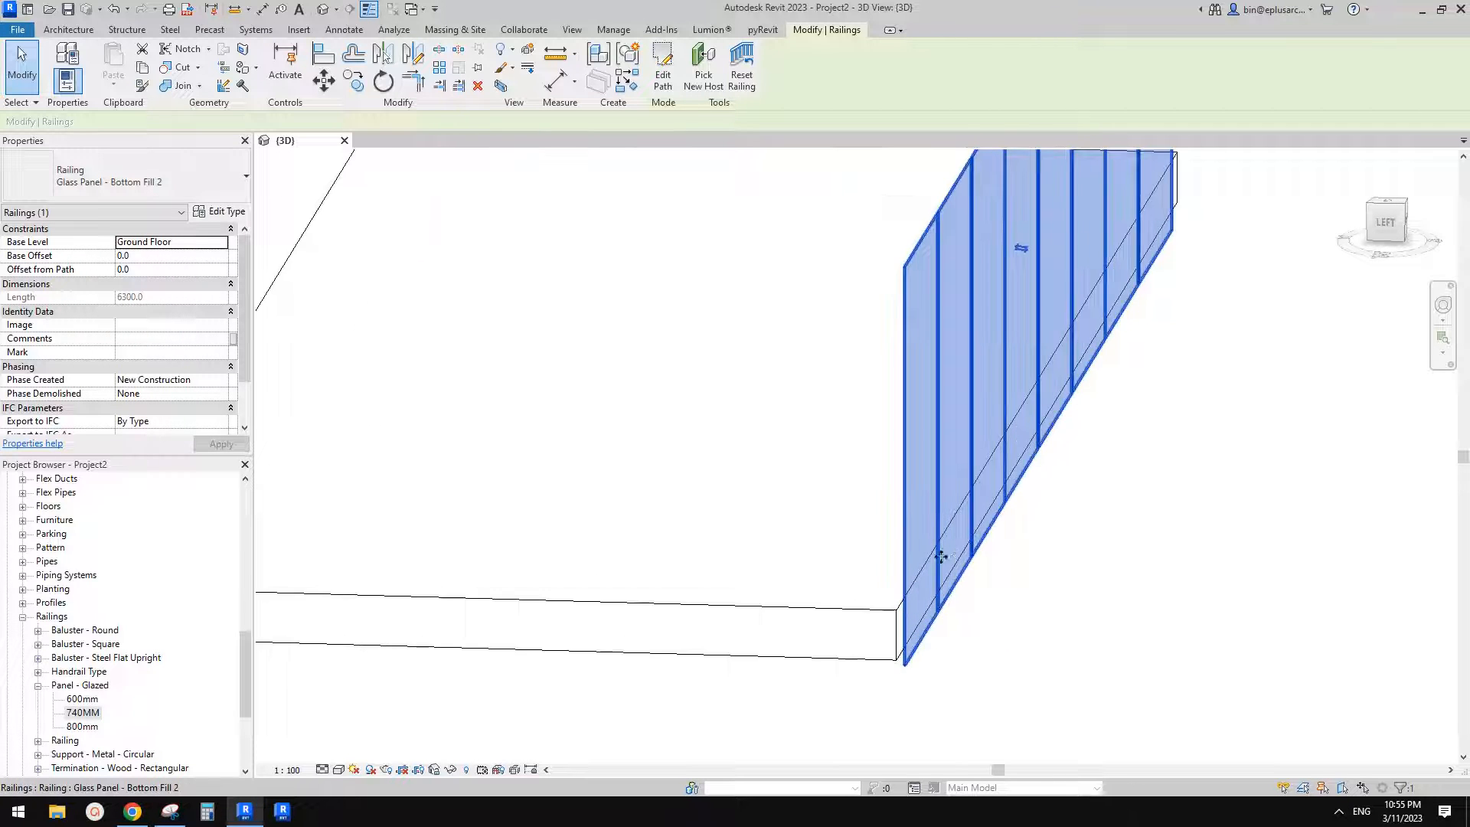
{"action": "left_click", "coordinate": [129, 272]}
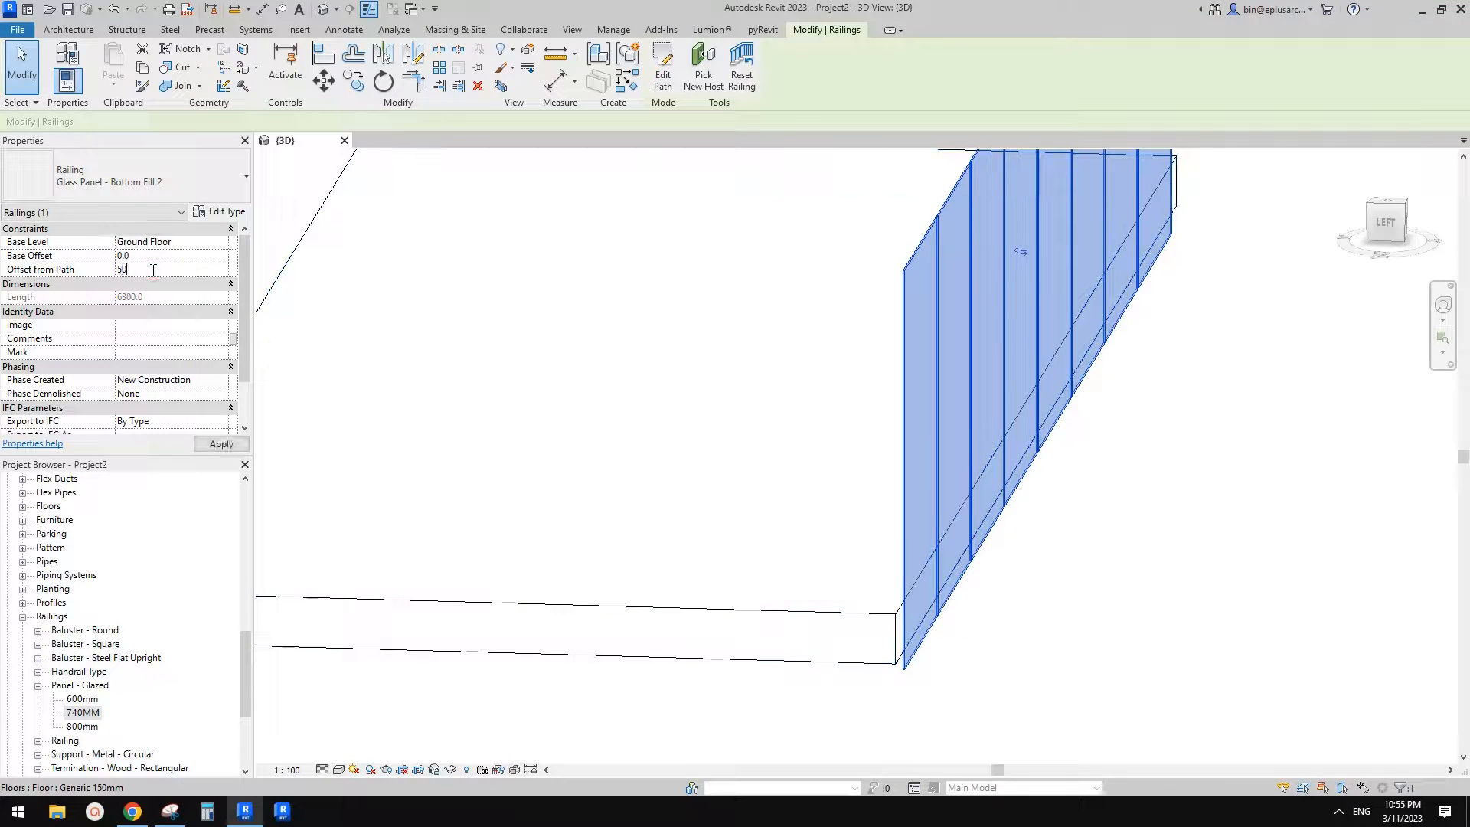
{"action": "key", "text": "Return"}
{"action": "left_click", "coordinate": [123, 268]}
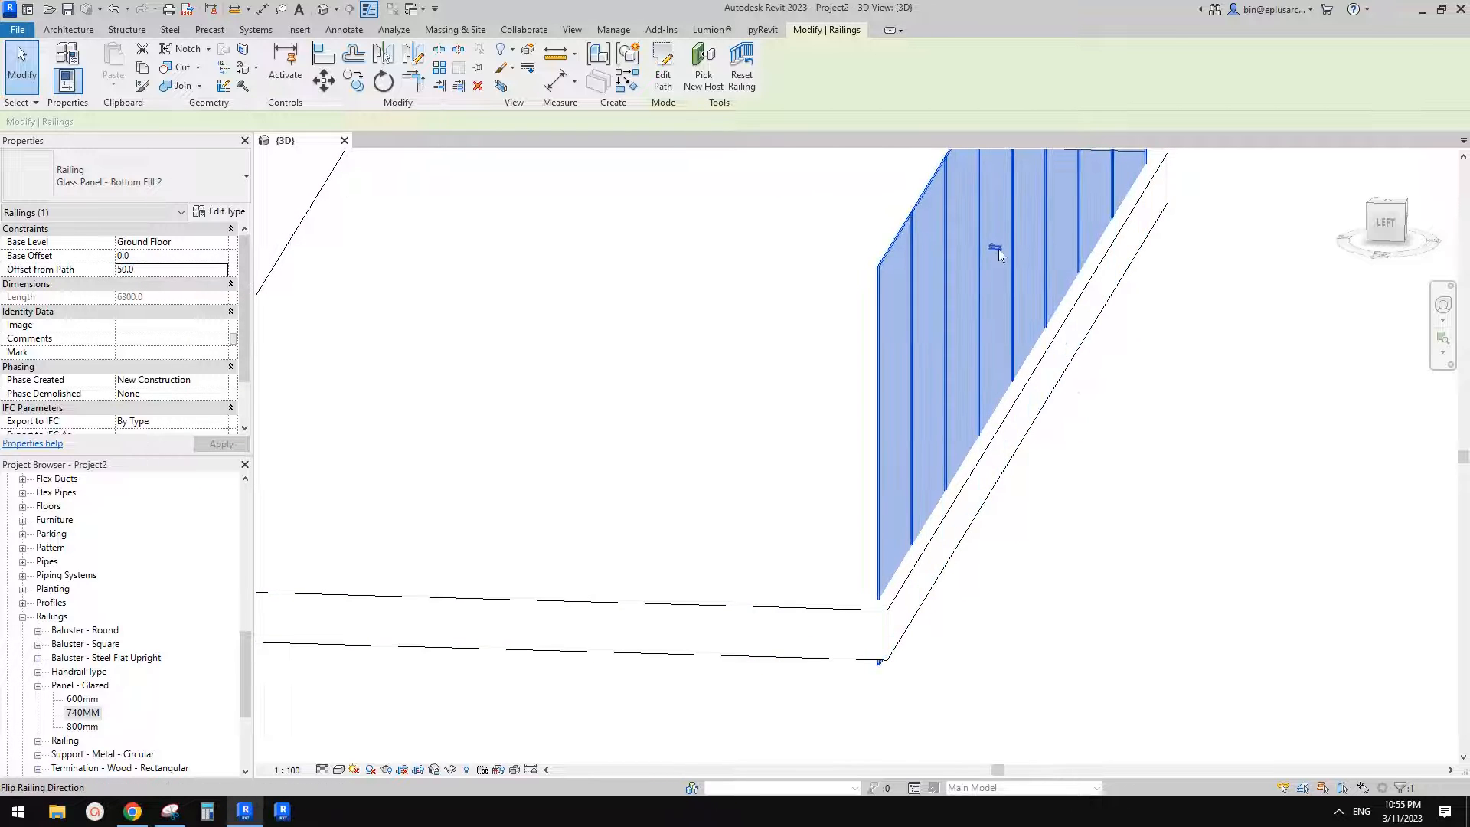
{"action": "middle_click_drag", "start_coordinate": [999, 258], "coordinate": [1103, 578], "text": "shift"}
Step: Place an aligned dimension between the glass panel and the adjacent floor edge
{"action": "key", "text": "d"}
{"action": "key", "text": "i"}
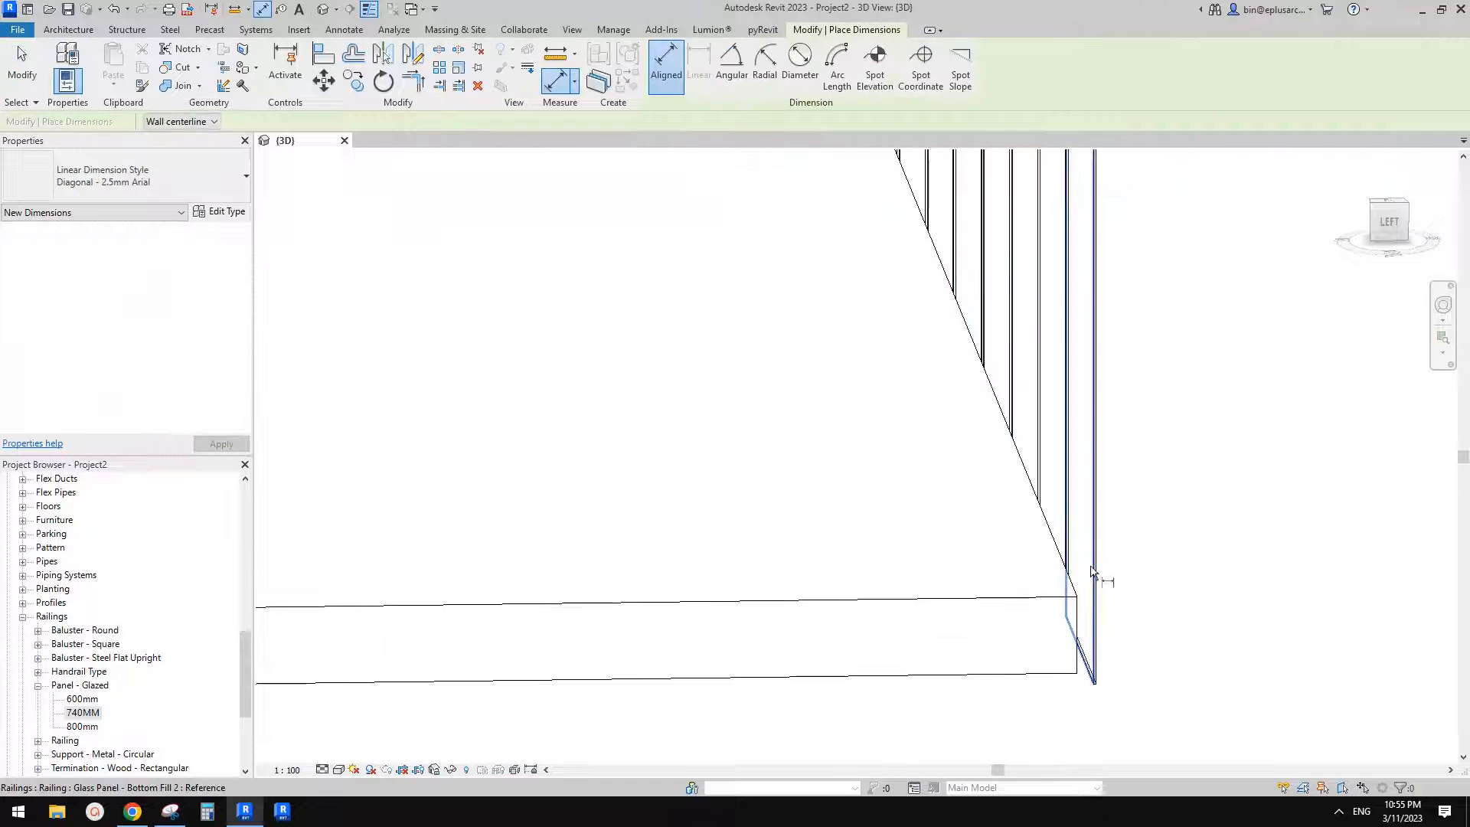
{"action": "left_click", "coordinate": [1090, 571]}
{"action": "left_click", "coordinate": [1082, 593]}
{"action": "scroll", "coordinate": [1137, 677], "scroll_direction": "down", "scroll_amount": 3}
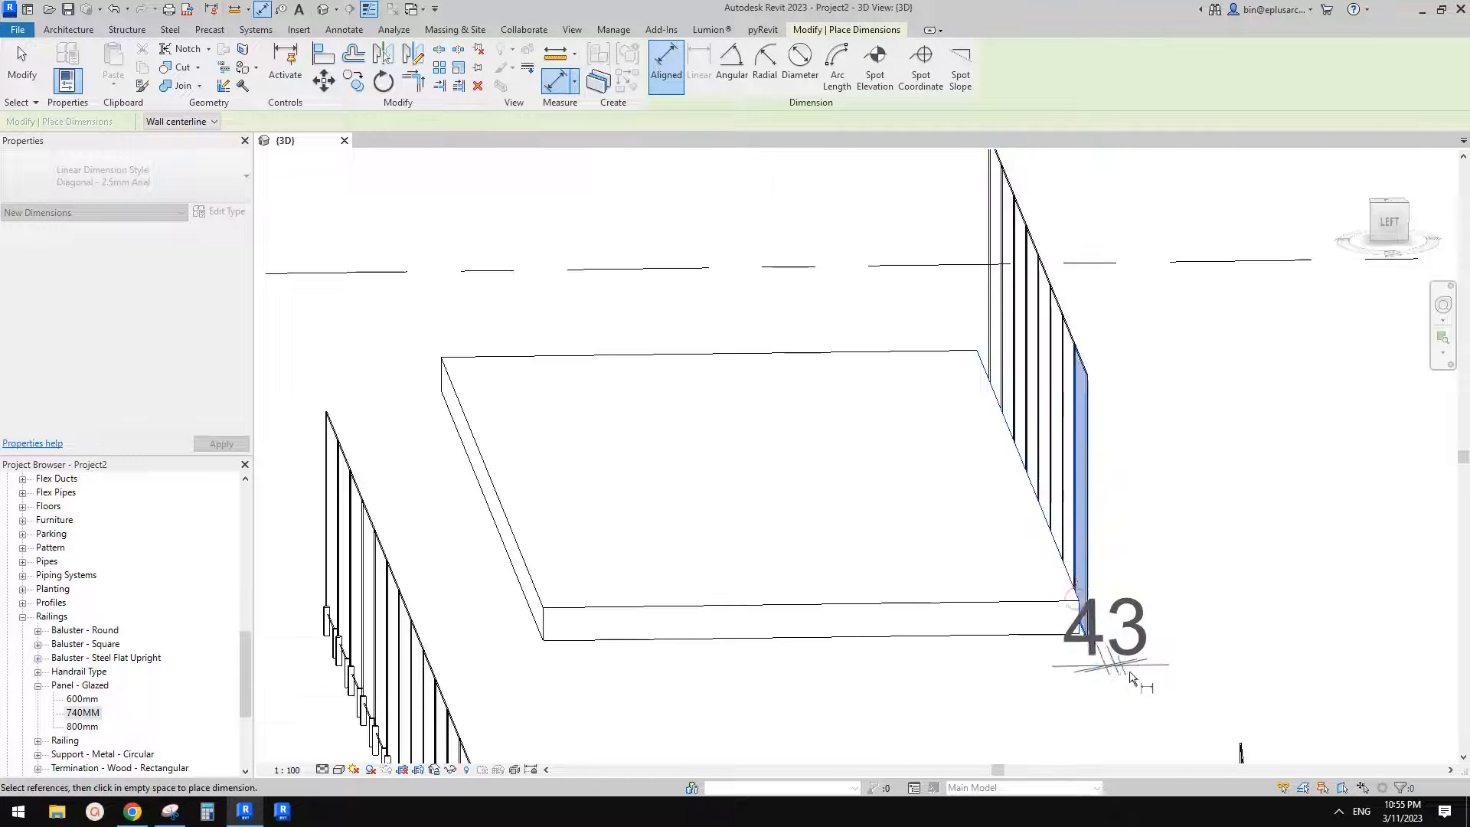
{"action": "key", "text": "Escape"}
{"action": "key", "text": "Escape"}
{"action": "left_click", "coordinate": [1125, 637]}
Step: Select the floor railing and set the dimension between its glass panel and the floor edge to 50
{"action": "middle_click_drag", "start_coordinate": [1122, 674], "coordinate": [1093, 393], "text": "shift"}
{"action": "left_click", "coordinate": [1093, 392]}
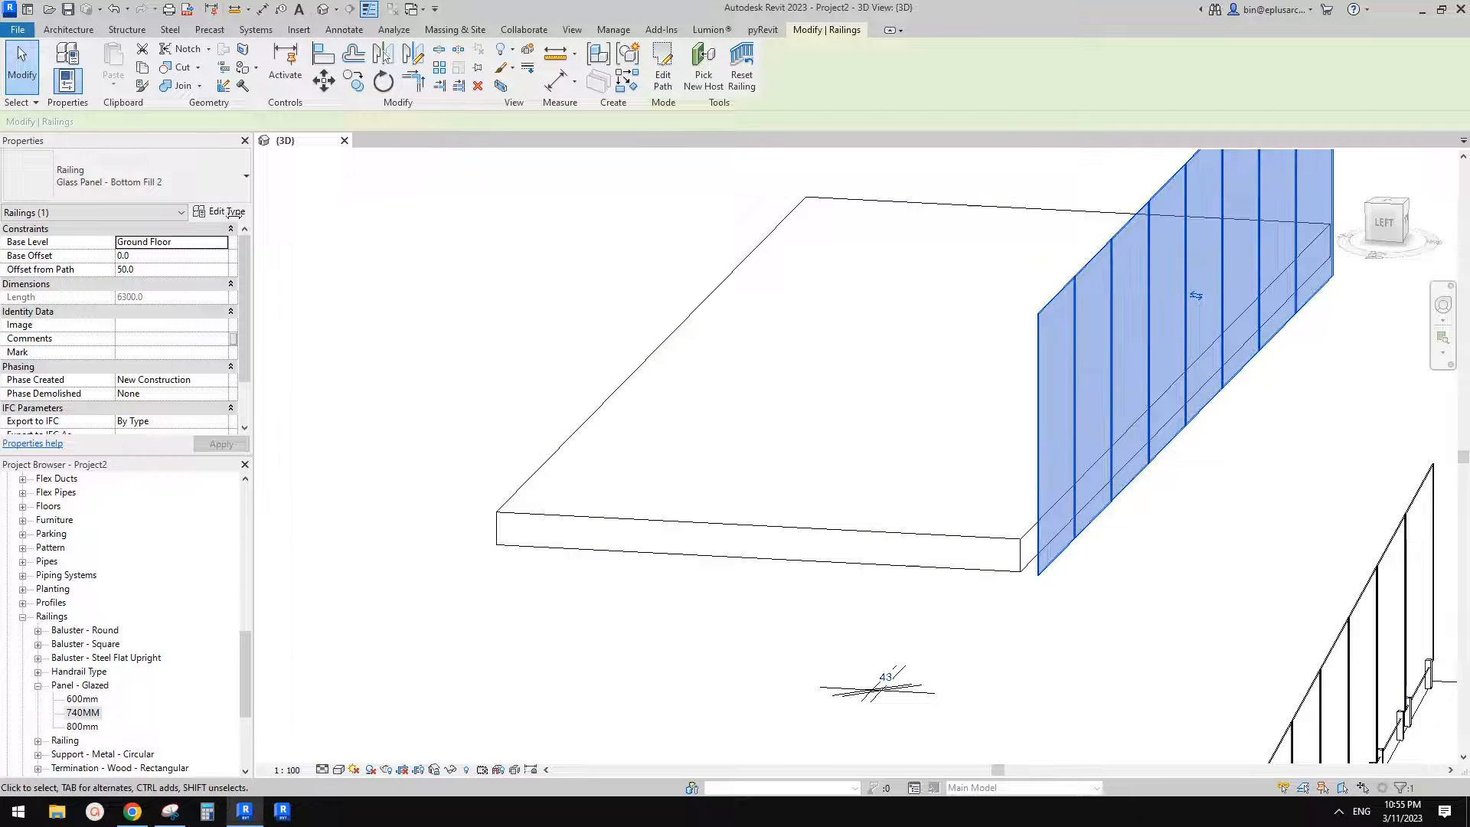
{"action": "left_click", "coordinate": [220, 212]}
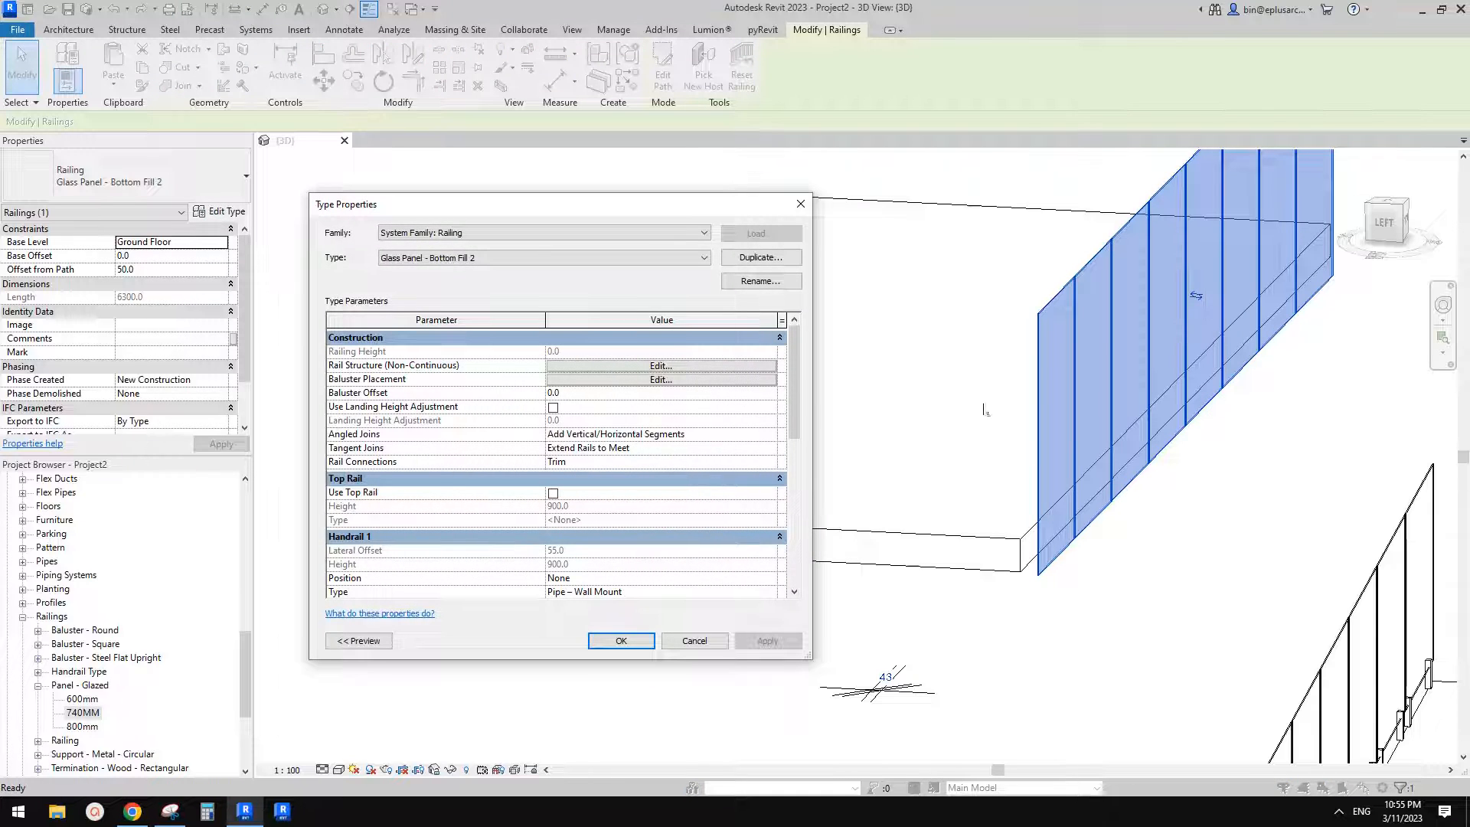
{"action": "key", "text": "Escape"}
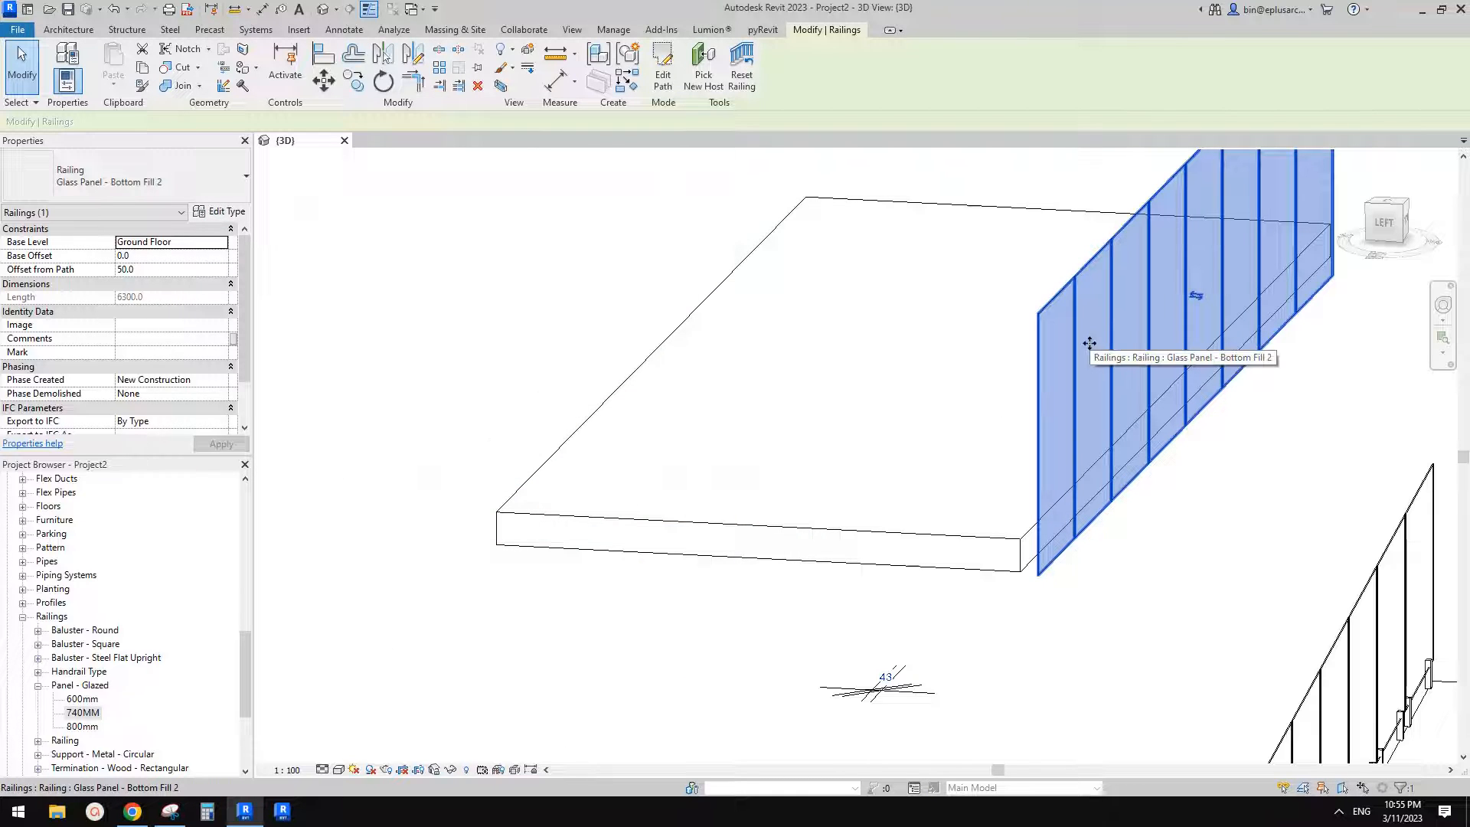
{"action": "scroll", "coordinate": [1067, 444], "scroll_direction": "up", "scroll_amount": 1}
{"action": "middle_click_drag", "start_coordinate": [1067, 444], "coordinate": [1019, 361]}
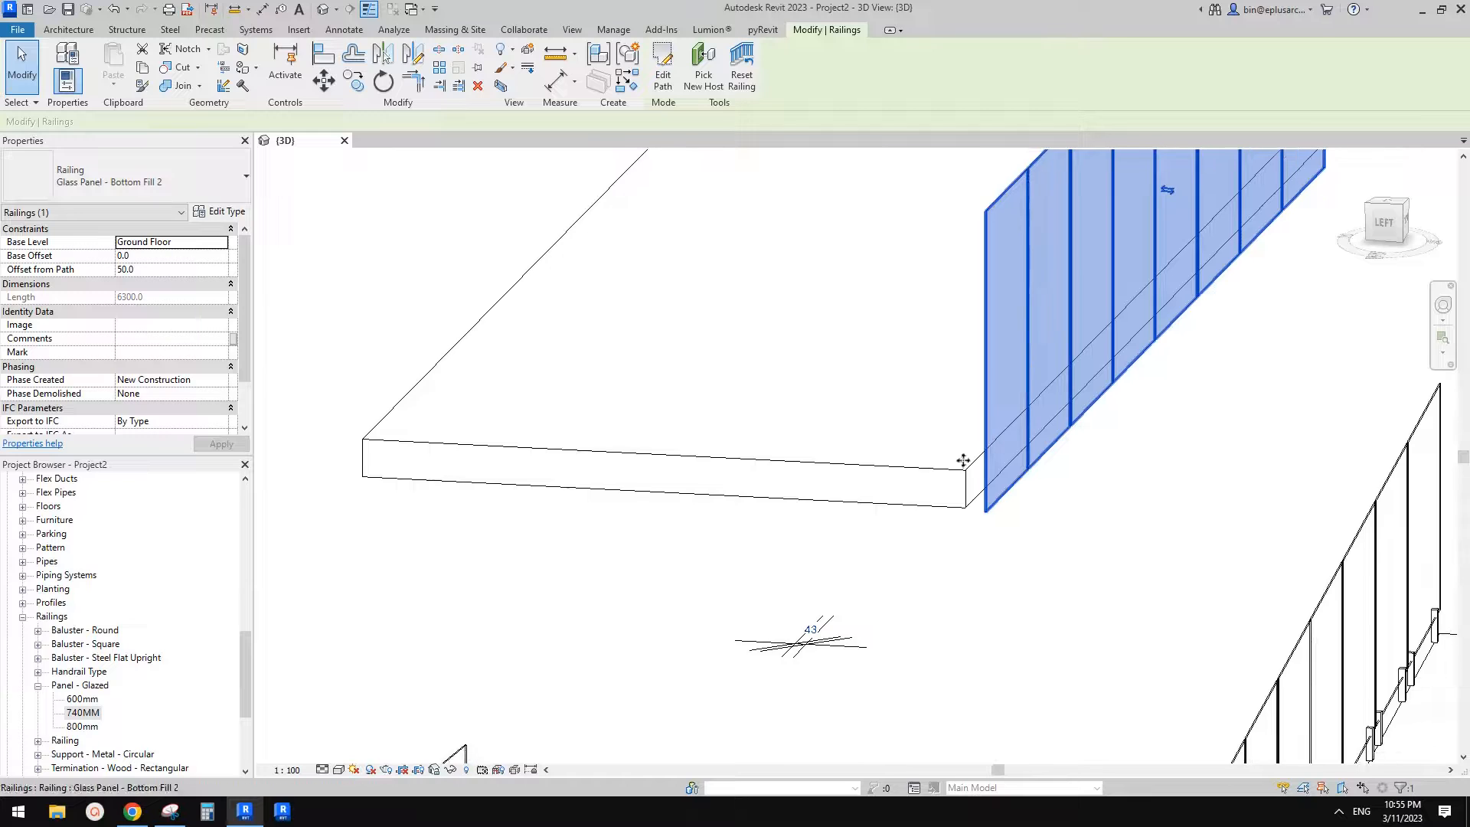
{"action": "left_click", "coordinate": [810, 630]}
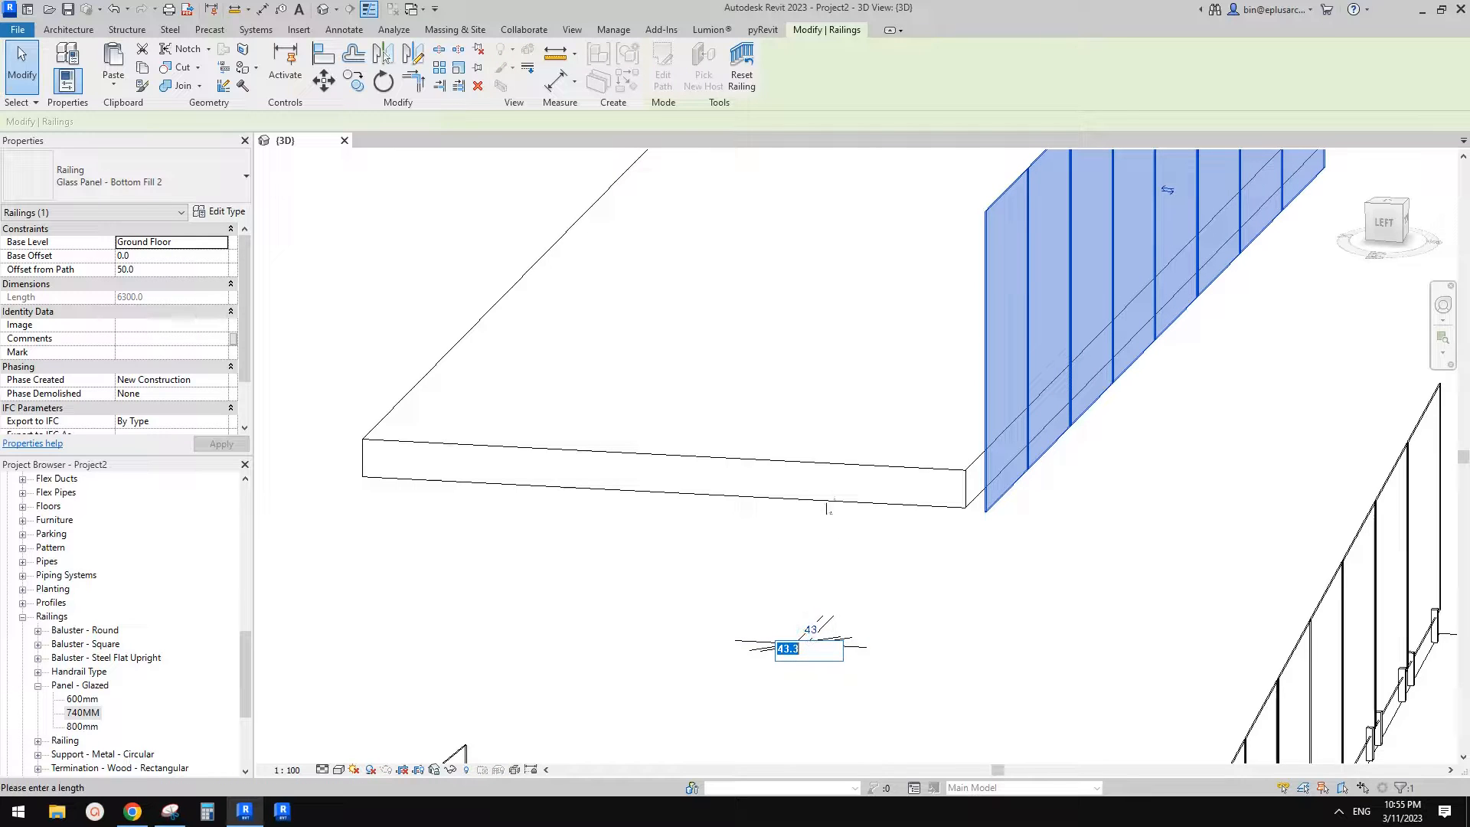
{"action": "middle_click_drag", "start_coordinate": [827, 508], "coordinate": [827, 519]}
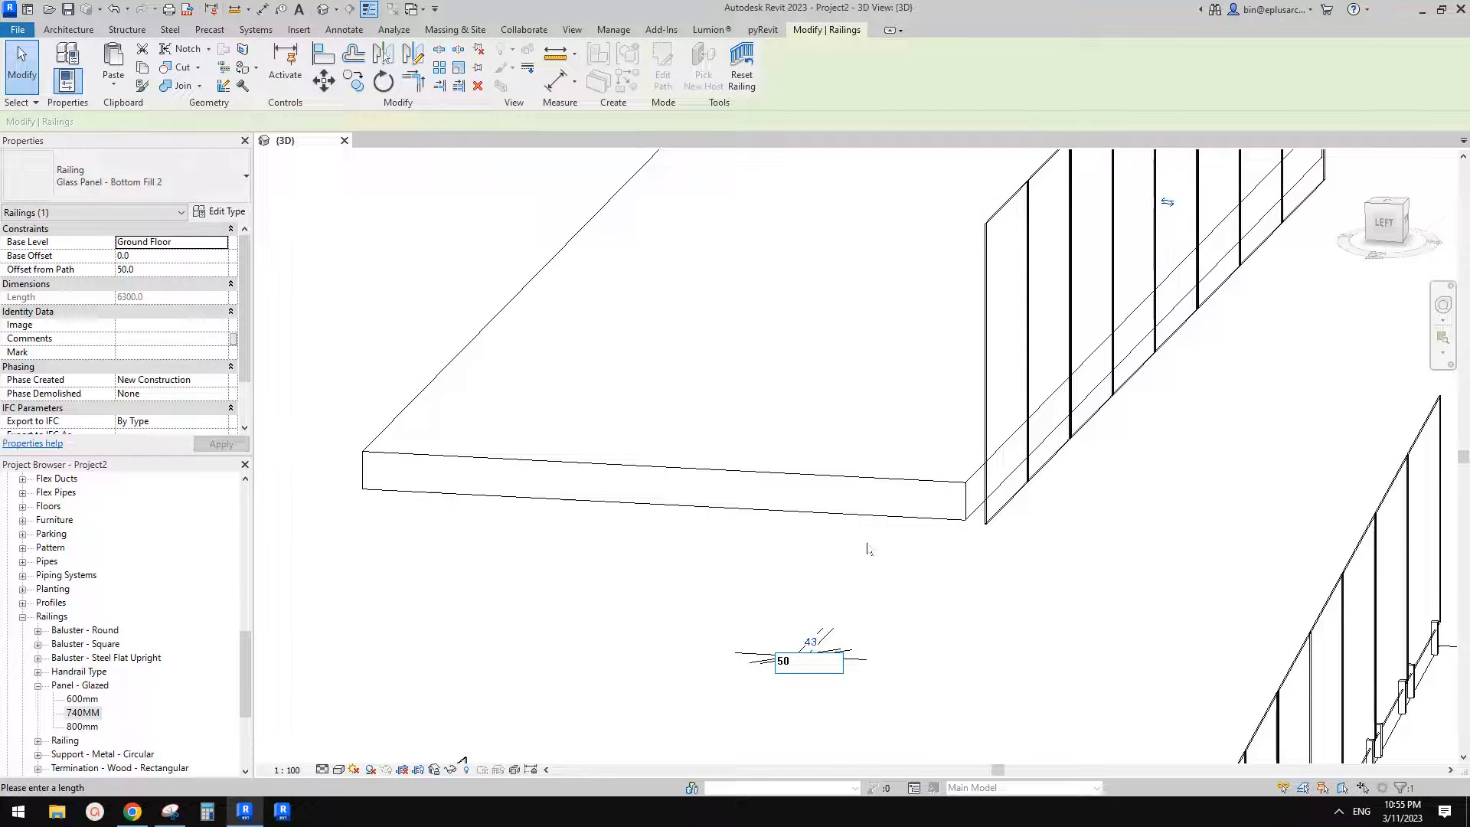
{"action": "key", "text": "Return"}
{"action": "key", "text": "Escape"}
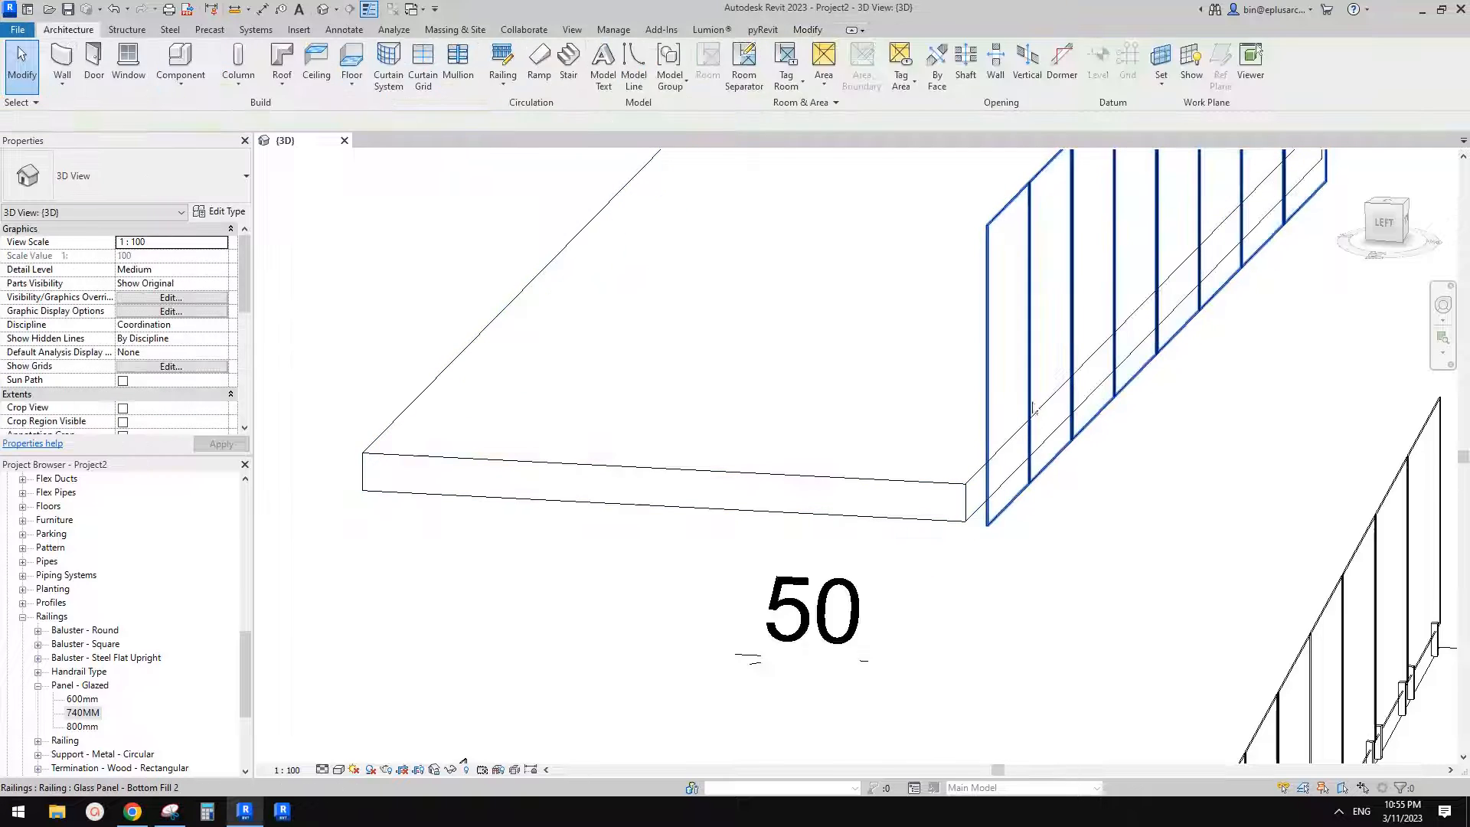
Step: Open the floor railing's path sketch, check the path line against the floor edge, and finish the sketch
{"action": "left_click", "coordinate": [1033, 408]}
{"action": "scroll", "coordinate": [1033, 408], "scroll_direction": "down", "scroll_amount": 2}
{"action": "middle_click_drag", "start_coordinate": [992, 507], "coordinate": [970, 551]}
{"action": "left_click", "coordinate": [663, 77]}
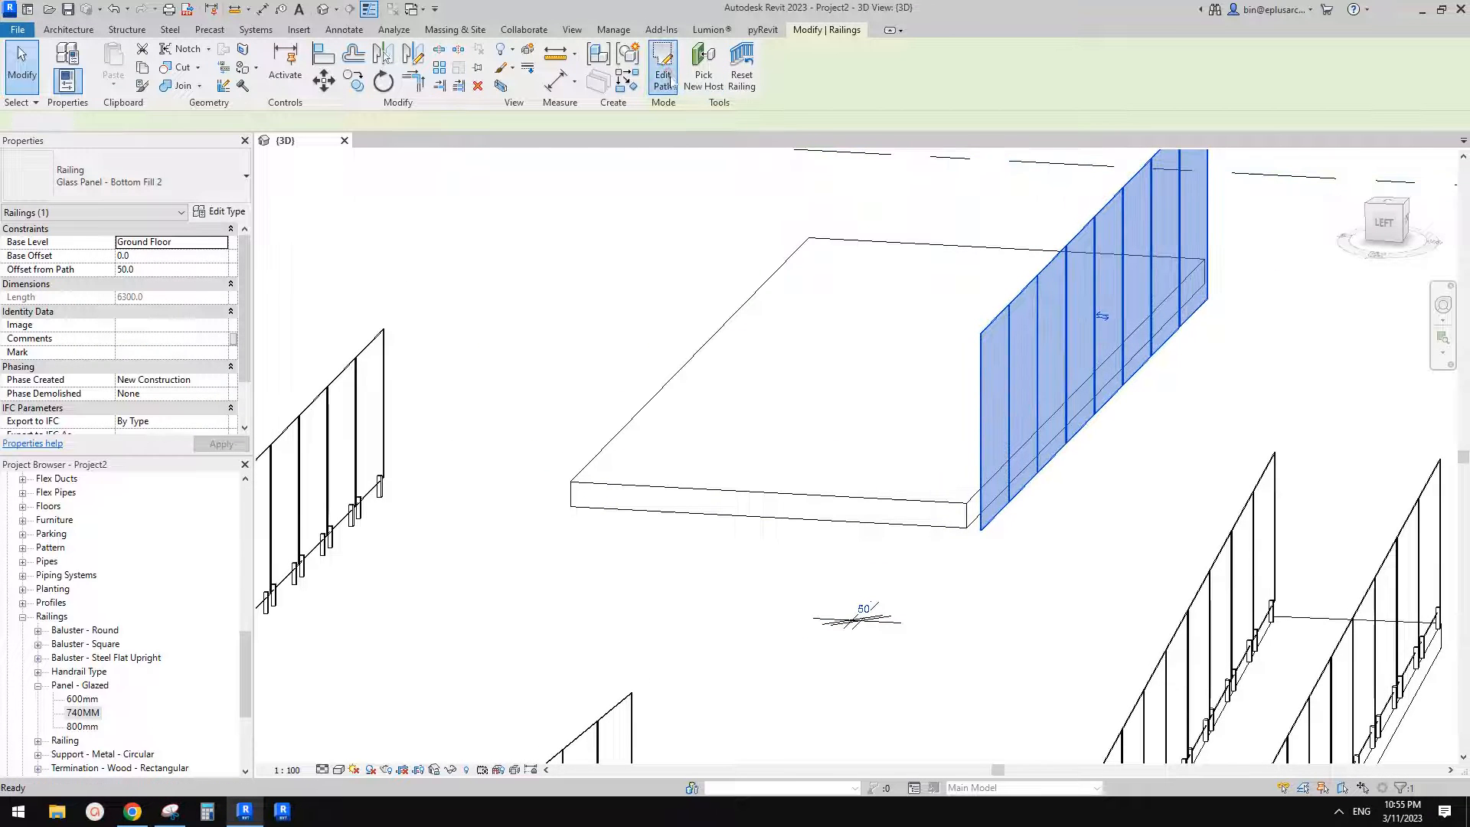
{"action": "scroll", "coordinate": [984, 498], "scroll_direction": "up", "scroll_amount": 5}
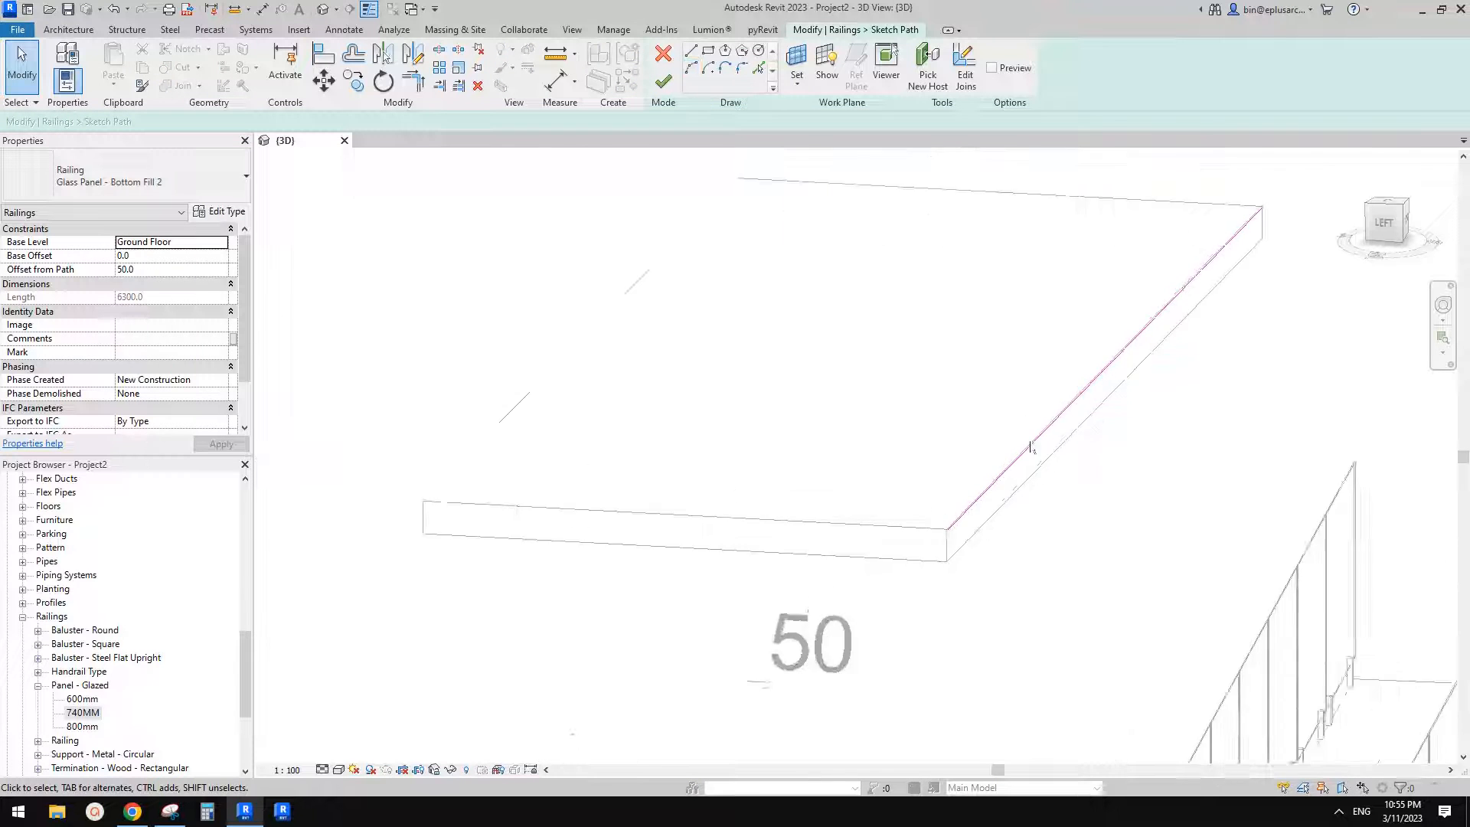
{"action": "scroll", "coordinate": [977, 496], "scroll_direction": "down", "scroll_amount": 3}
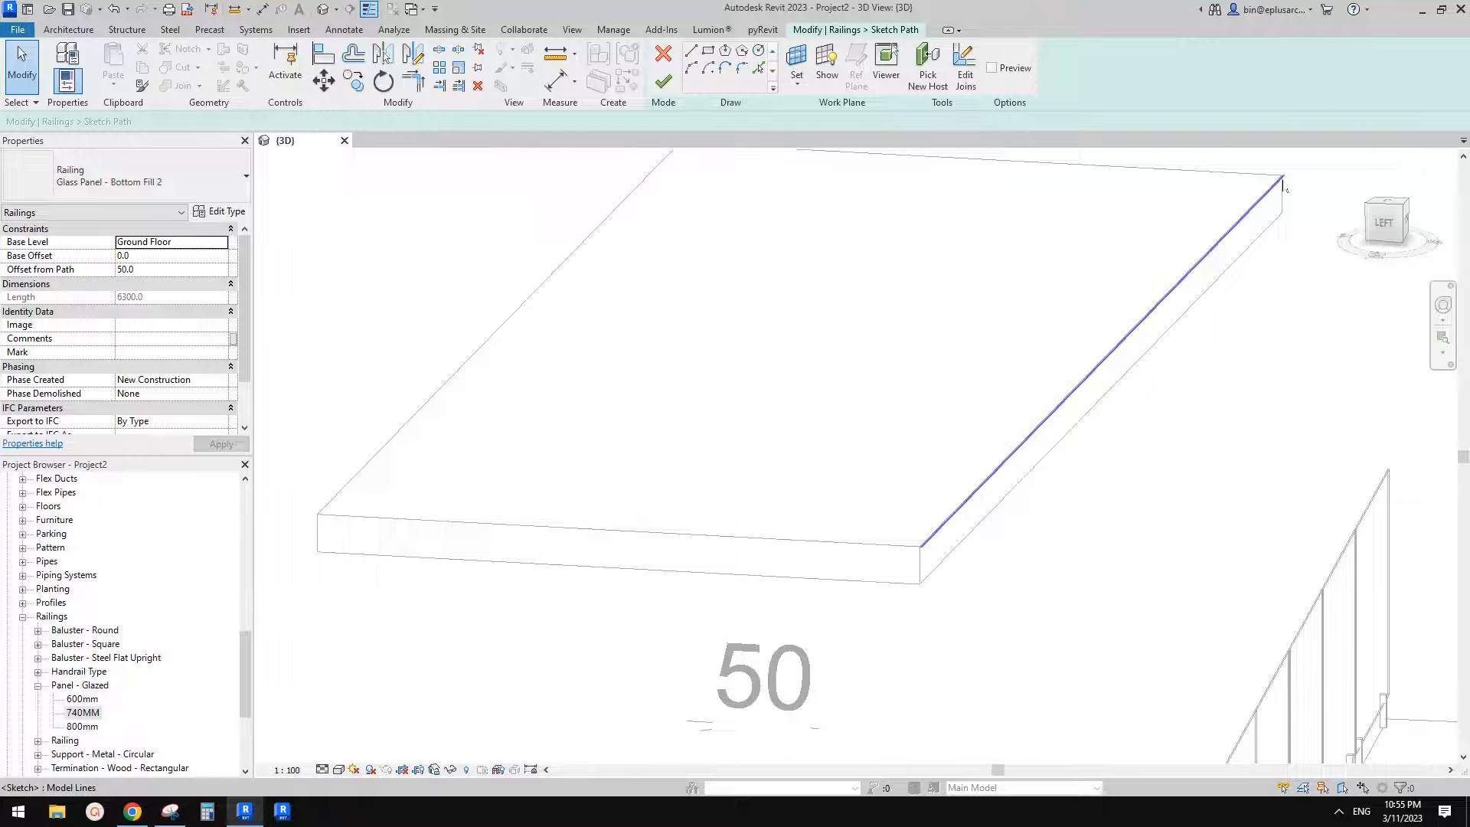
{"action": "scroll", "coordinate": [1024, 458], "scroll_direction": "up", "scroll_amount": 2}
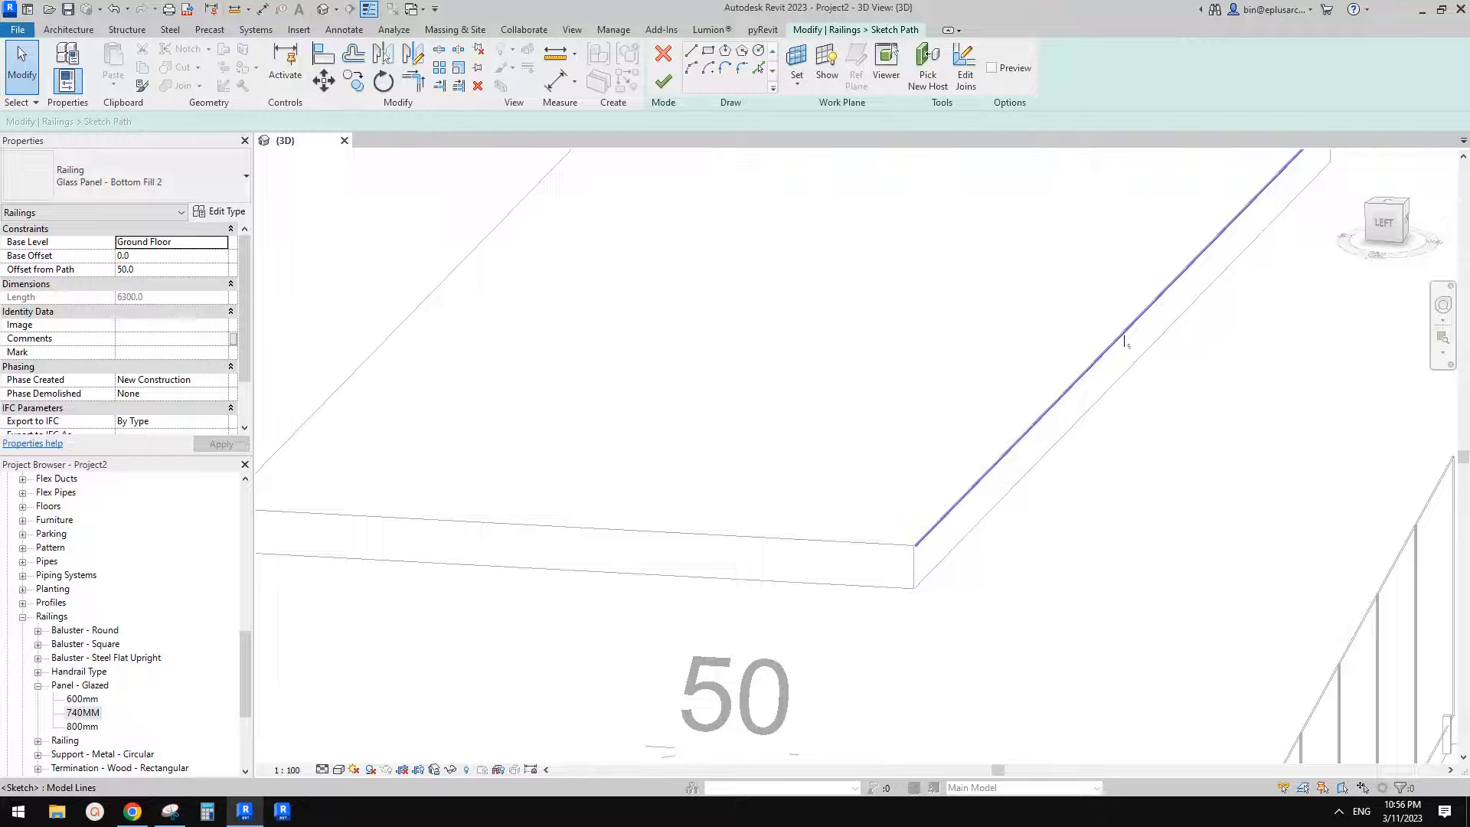
{"action": "scroll", "coordinate": [1099, 361], "scroll_direction": "up", "scroll_amount": 4}
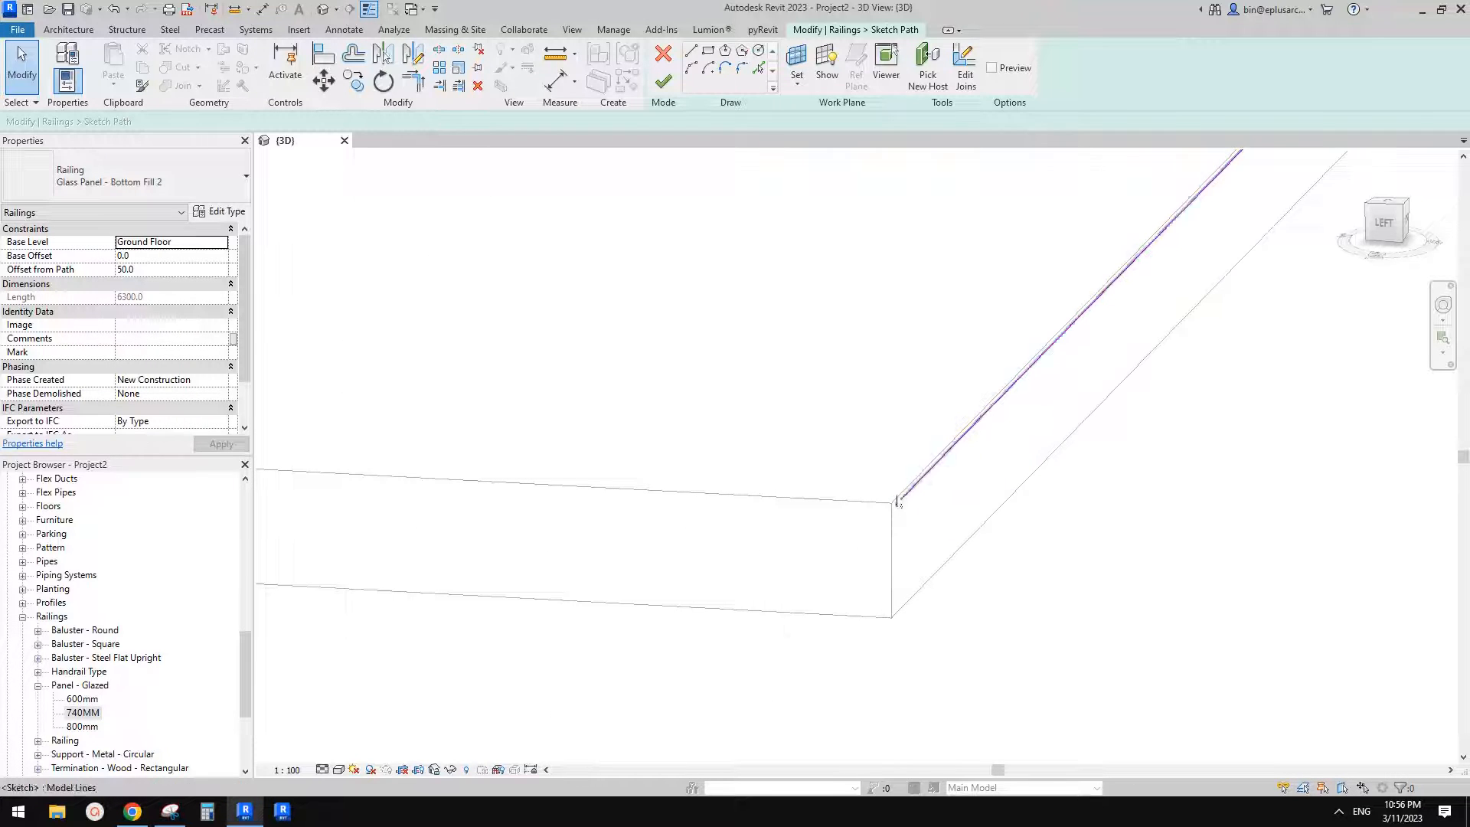
{"action": "scroll", "coordinate": [898, 501], "scroll_direction": "down", "scroll_amount": 5}
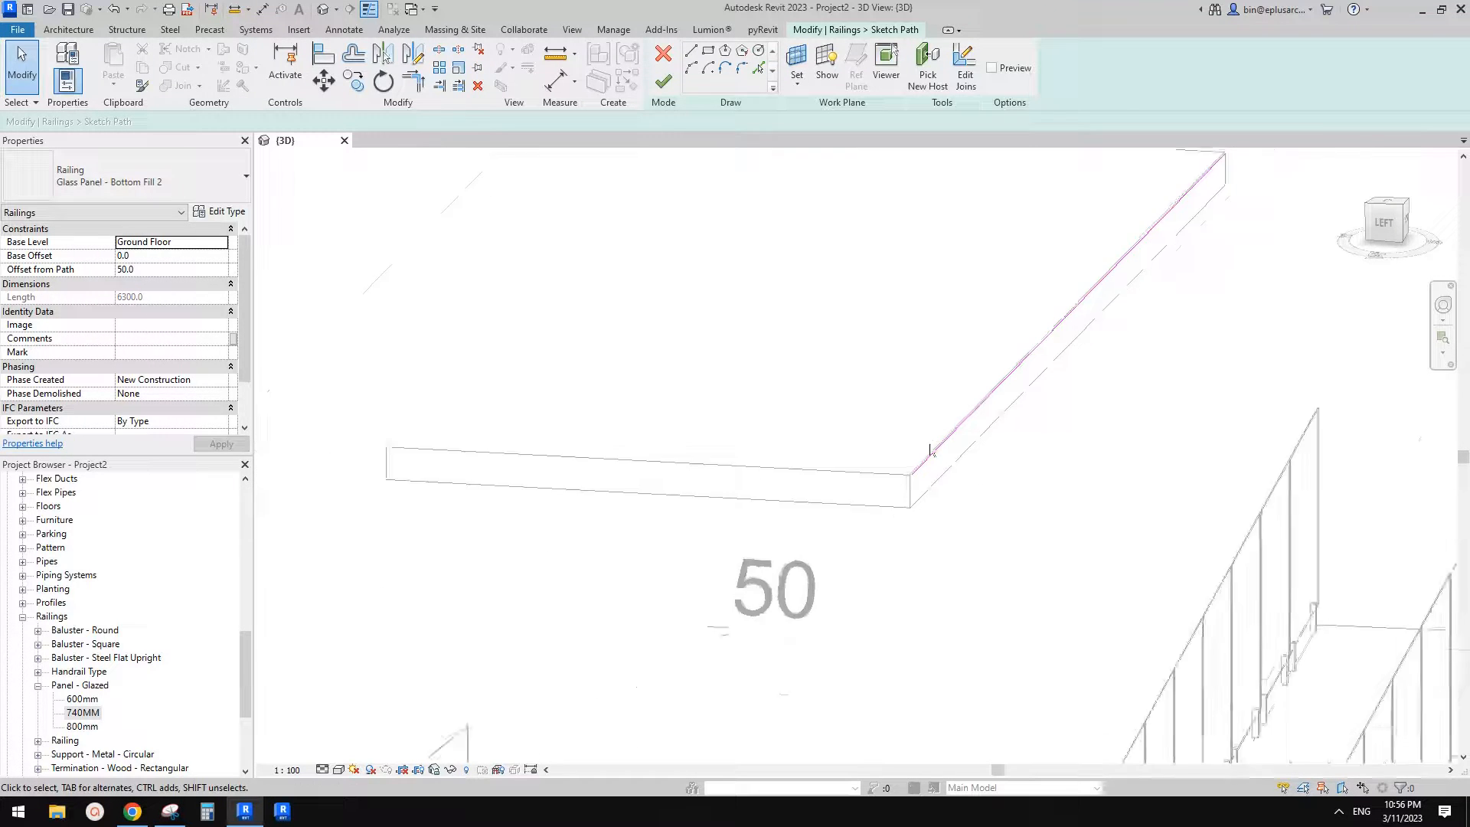
{"action": "left_click", "coordinate": [663, 80]}
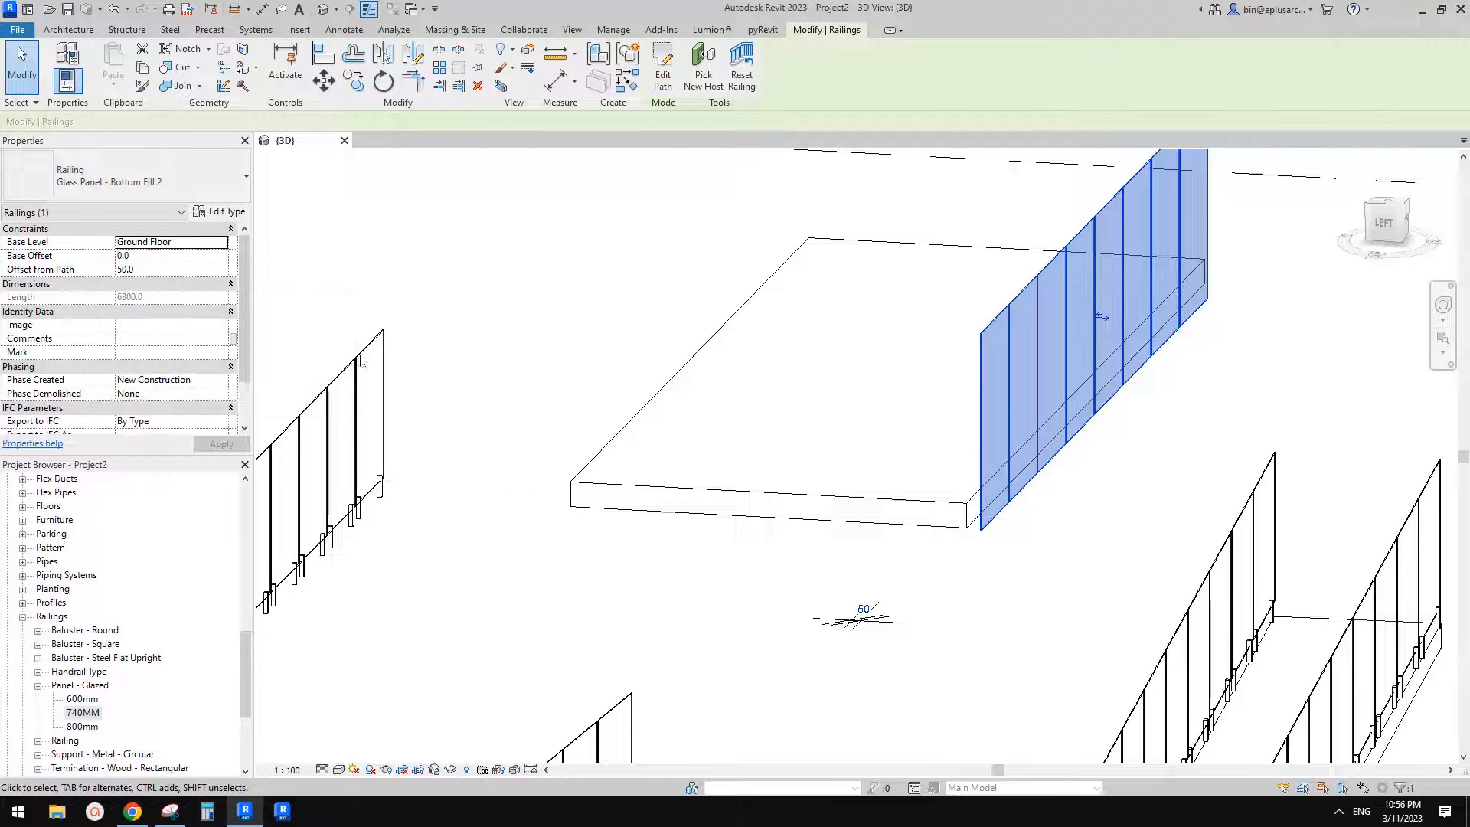
Step: Set the floor railing's Offset from Path to 56.7 to place the glass panel 50 from the floor edge
{"action": "scroll", "coordinate": [978, 494], "scroll_direction": "up", "scroll_amount": 1}
{"action": "key", "text": "Escape"}
{"action": "scroll", "coordinate": [1019, 463], "scroll_direction": "up", "scroll_amount": 2}
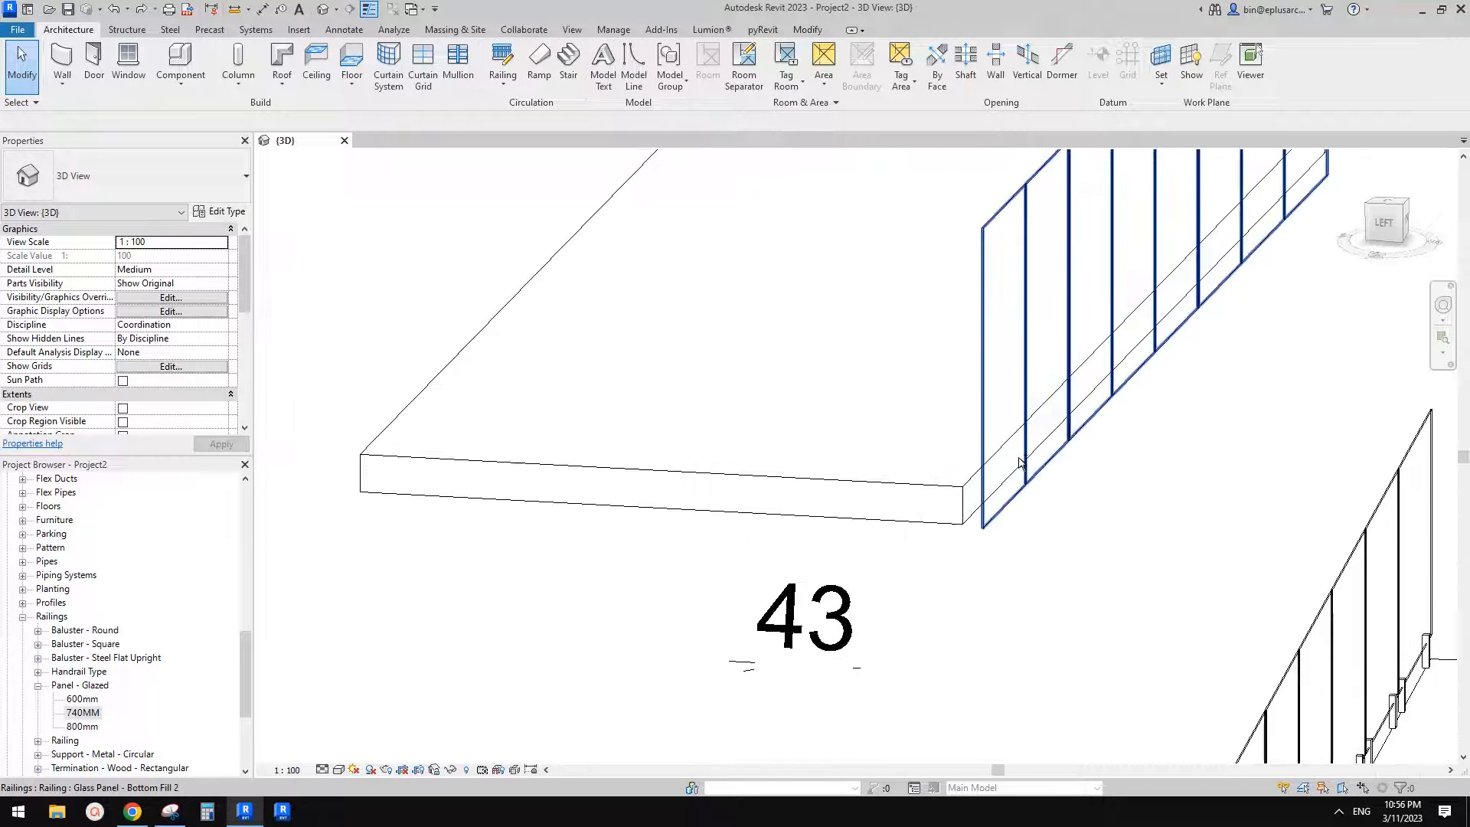
{"action": "left_click", "coordinate": [1020, 463]}
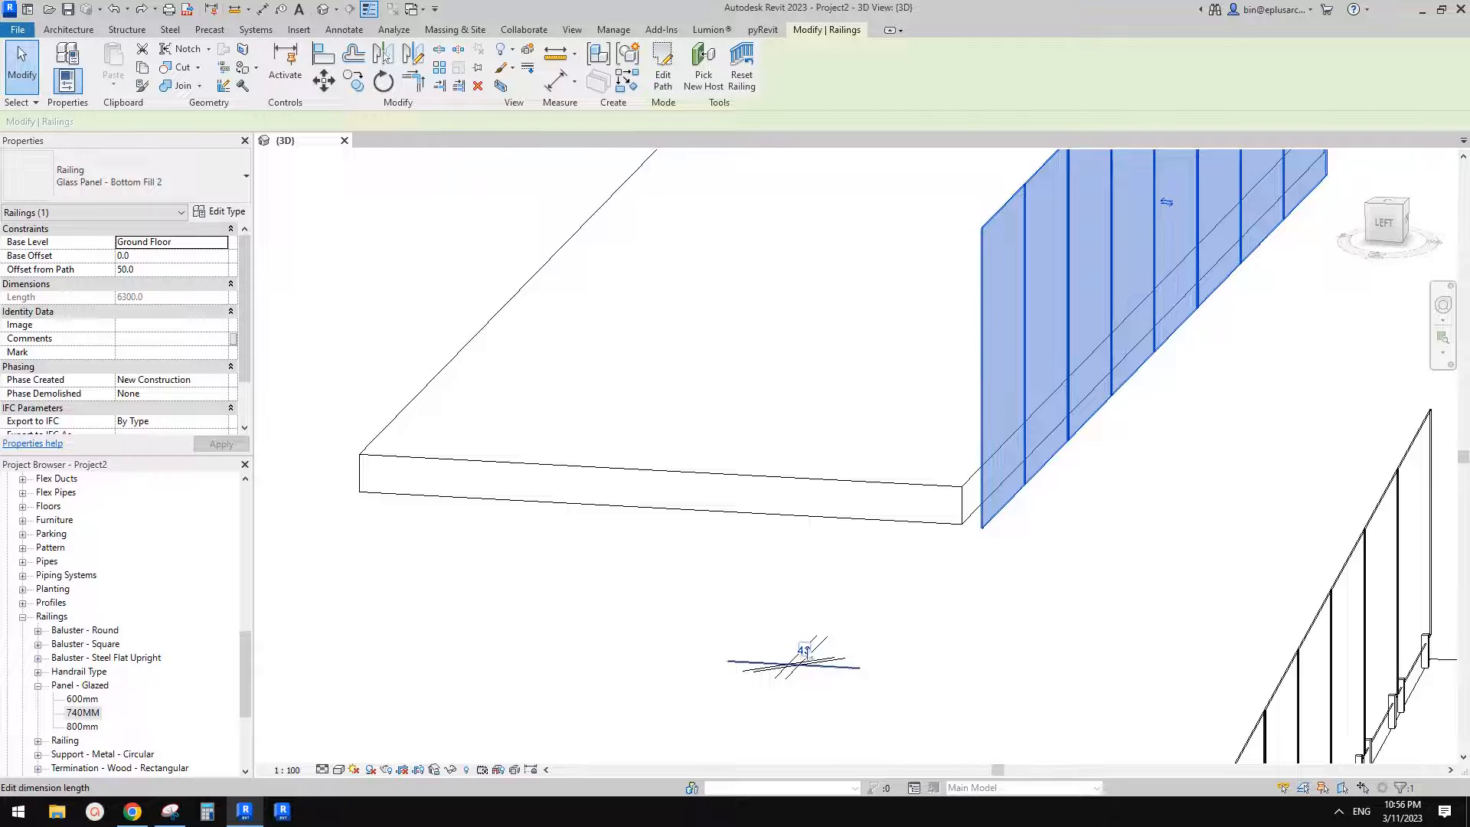
{"action": "left_click", "coordinate": [805, 650]}
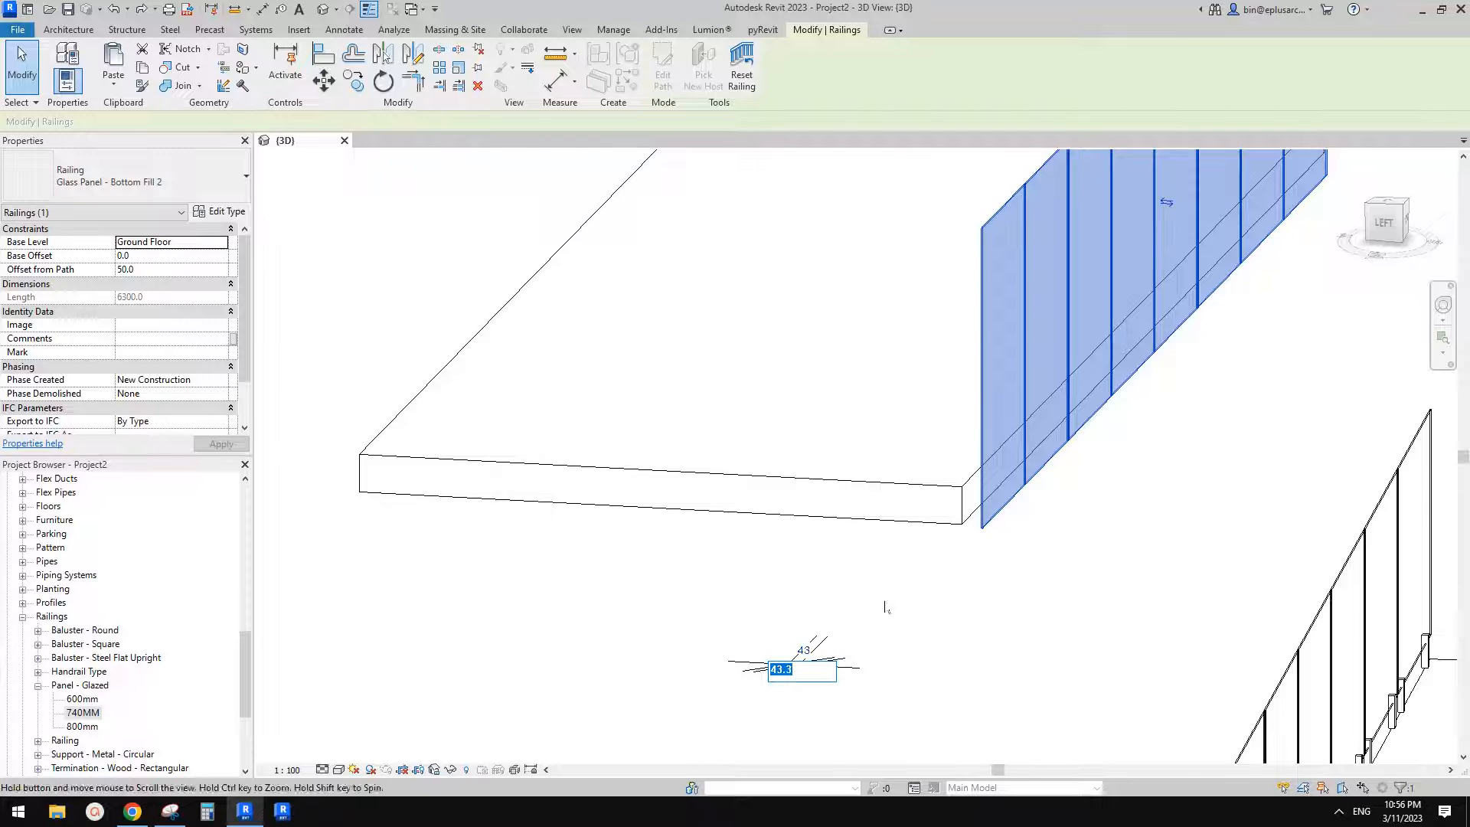
{"action": "scroll", "coordinate": [895, 551], "scroll_direction": "down", "scroll_amount": 1}
{"action": "left_click", "coordinate": [133, 271]}
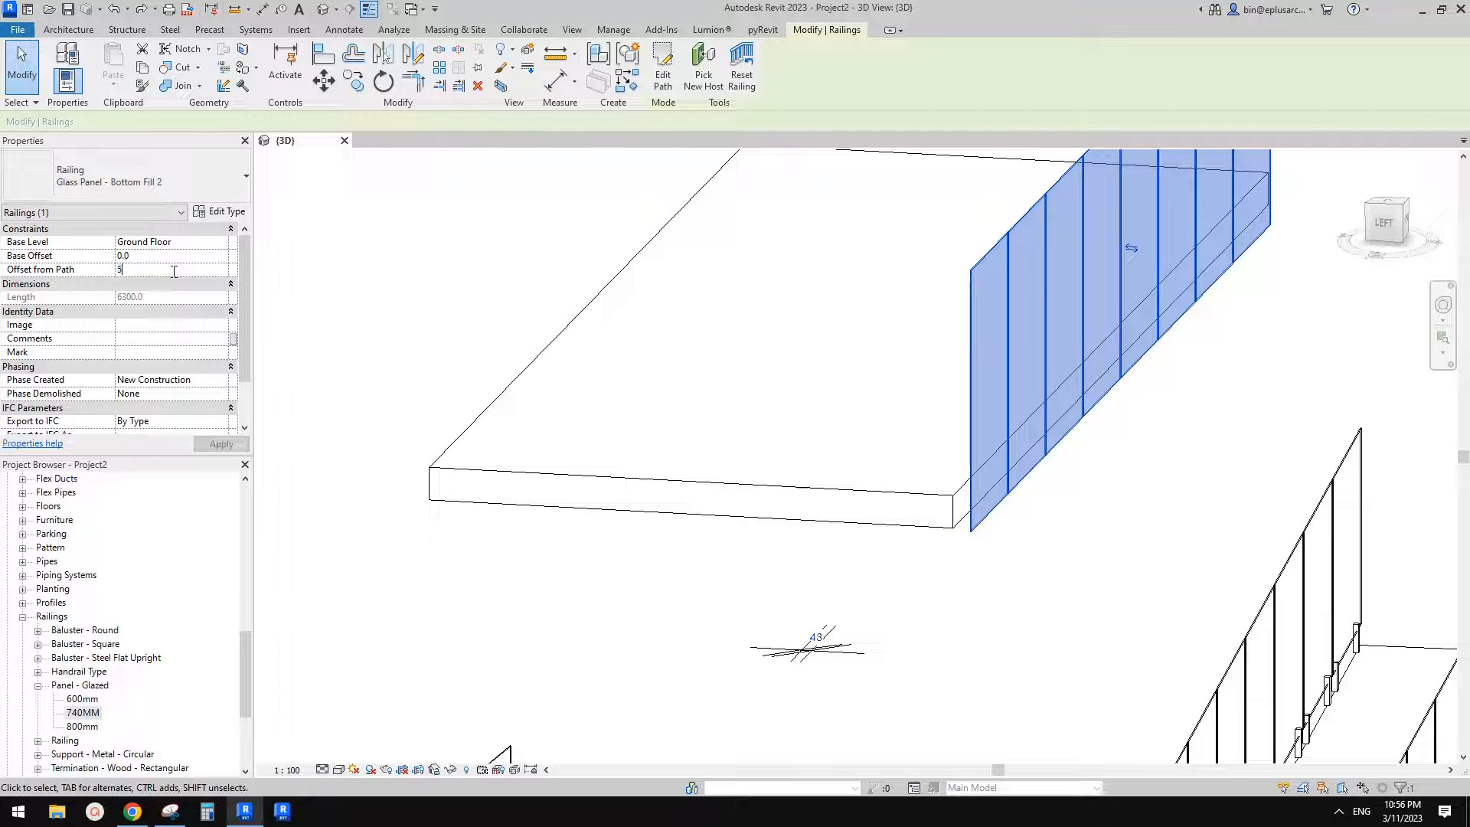
{"action": "middle_click_drag", "start_coordinate": [858, 429], "coordinate": [860, 425]}
{"action": "key", "text": "Escape"}
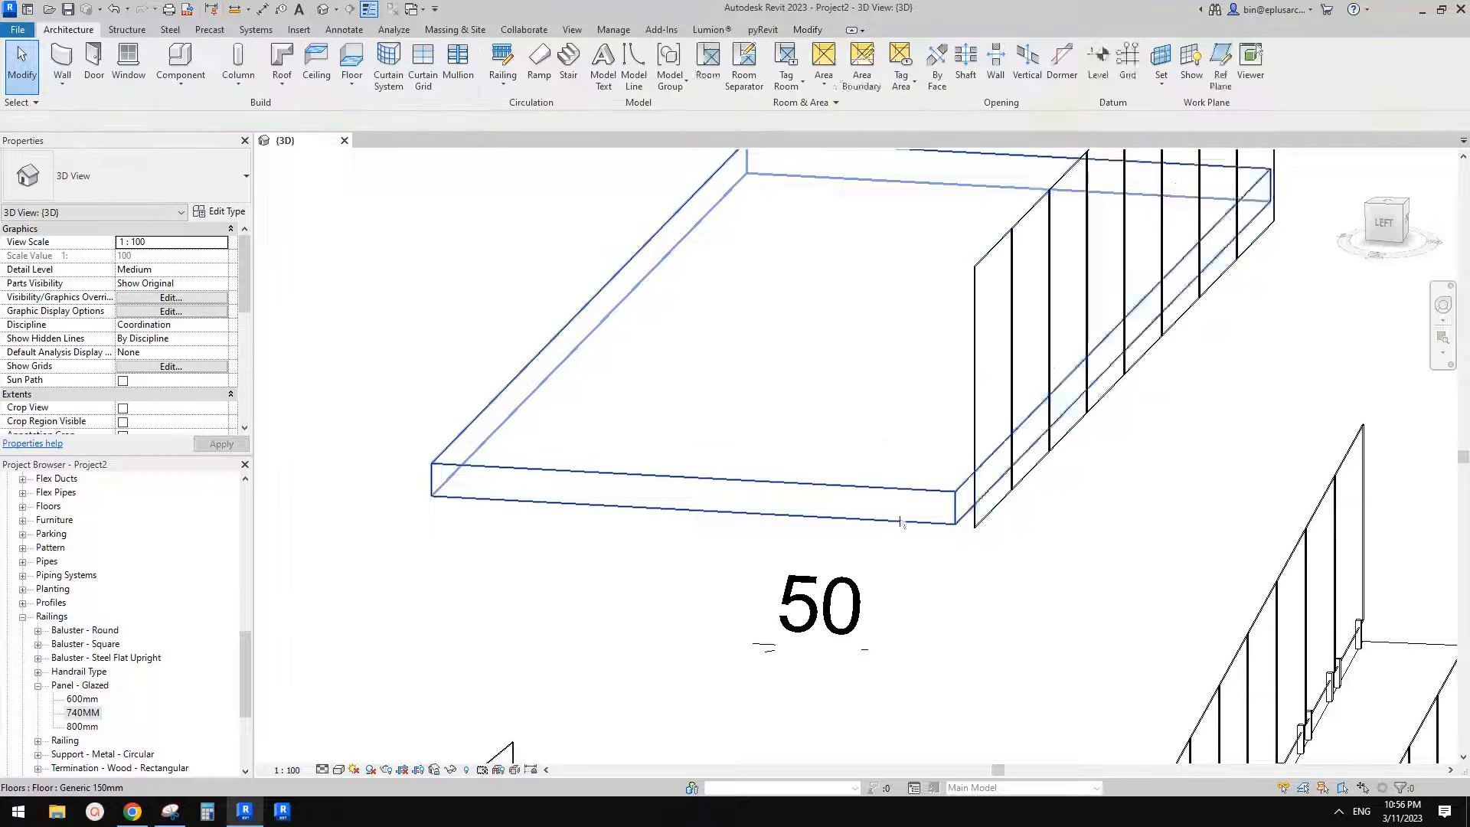
Step: Inspect the offset glass railing from another angle and compare it with the reference elevation in the browser document, returning to Revit
{"action": "scroll", "coordinate": [948, 518], "scroll_direction": "down", "scroll_amount": 2}
{"action": "middle_click_drag", "start_coordinate": [940, 527], "coordinate": [633, 577], "text": "shift"}
{"action": "scroll", "coordinate": [983, 433], "scroll_direction": "up", "scroll_amount": 4}
{"action": "left_click", "coordinate": [933, 475]}
{"action": "scroll", "coordinate": [928, 481], "scroll_direction": "down", "scroll_amount": 2}
{"action": "left_click", "coordinate": [133, 811]}
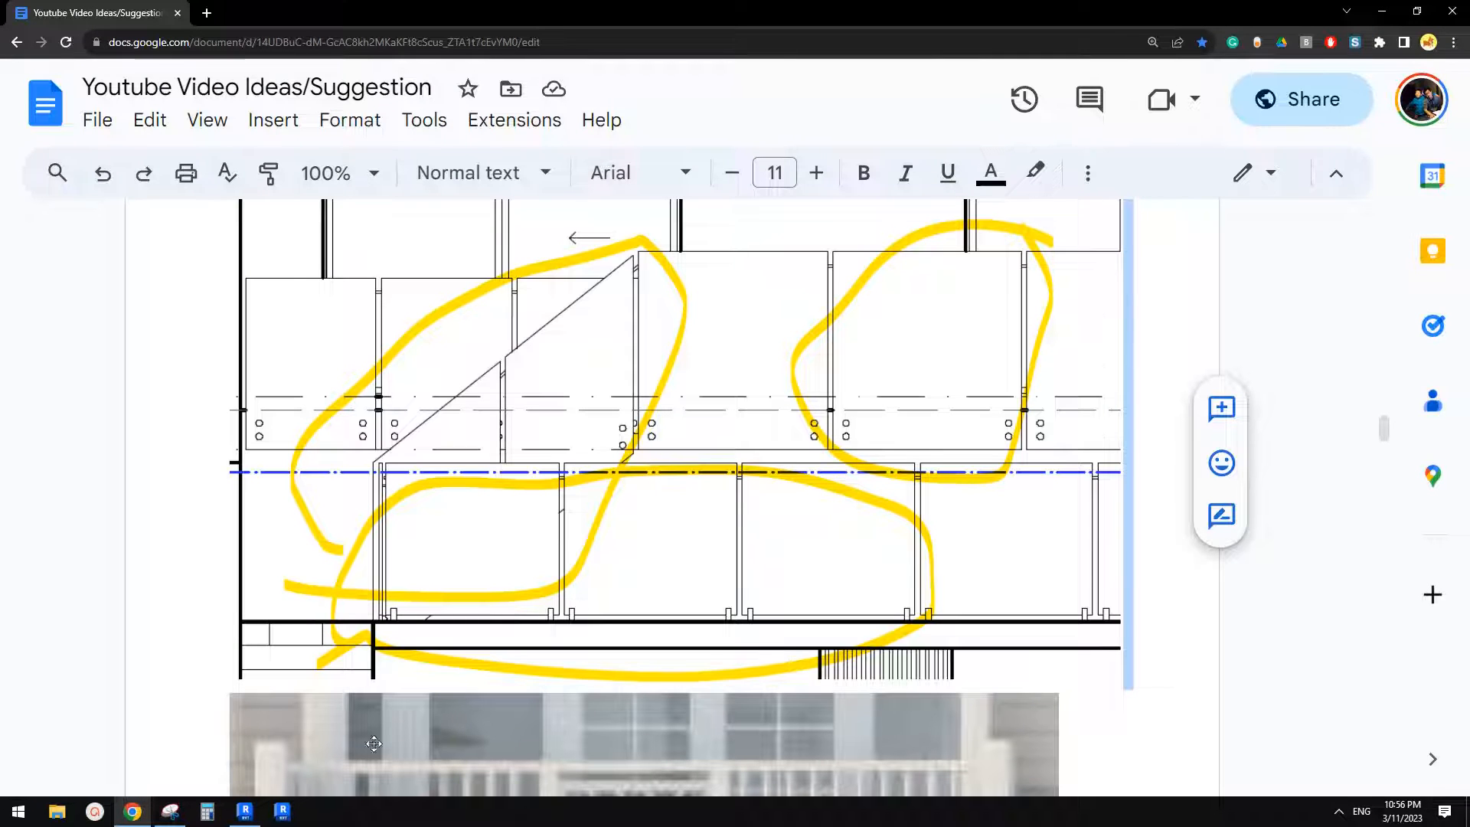
{"action": "left_click", "coordinate": [245, 813]}
Step: Create a new family from the Metric Generic Model face based.rft template
{"action": "left_click", "coordinate": [17, 35]}
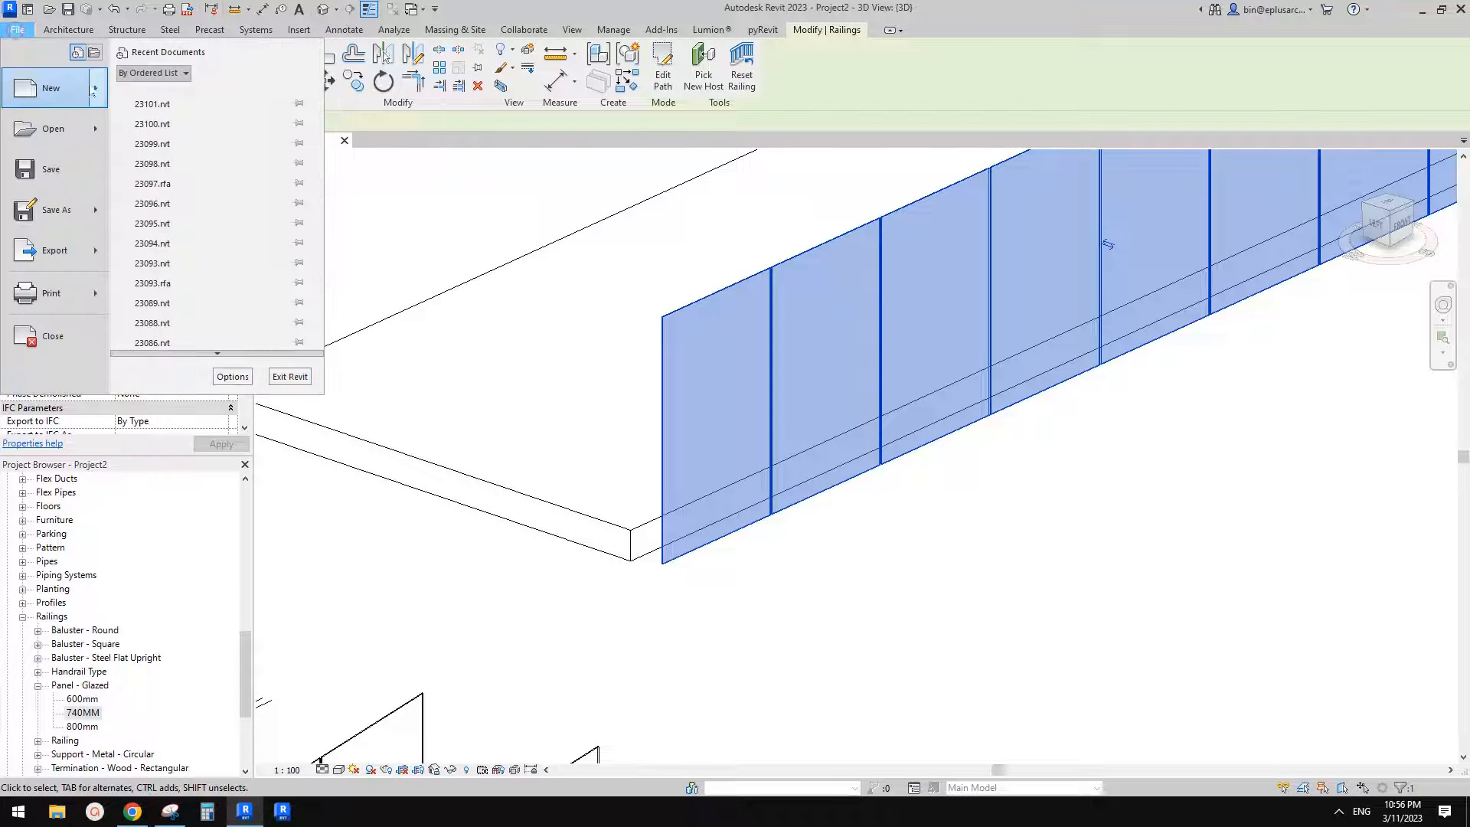
{"action": "mouse_move", "coordinate": [35, 77]}
{"action": "left_click", "coordinate": [272, 158]}
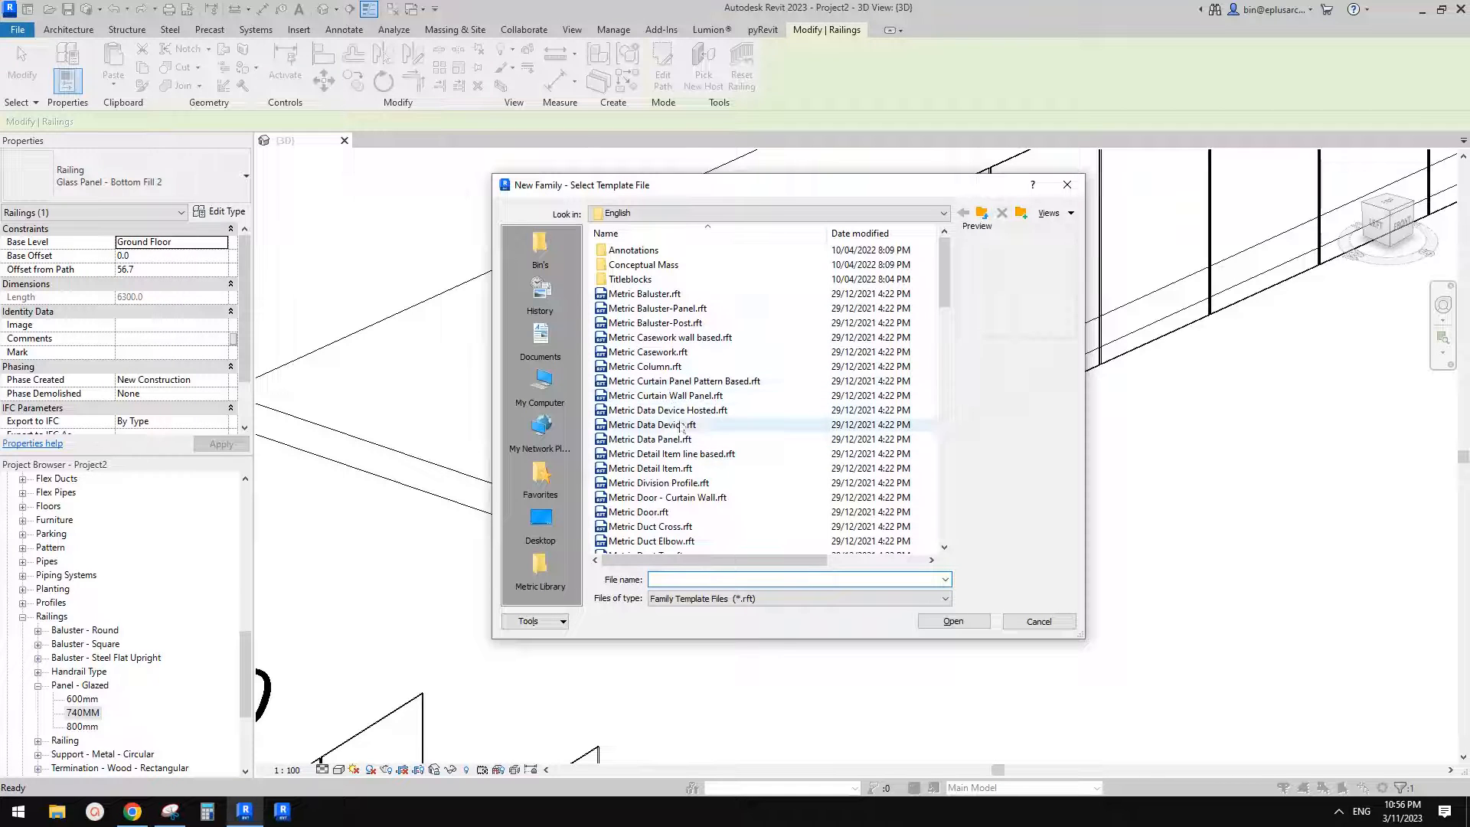
{"action": "left_click", "coordinate": [946, 335]}
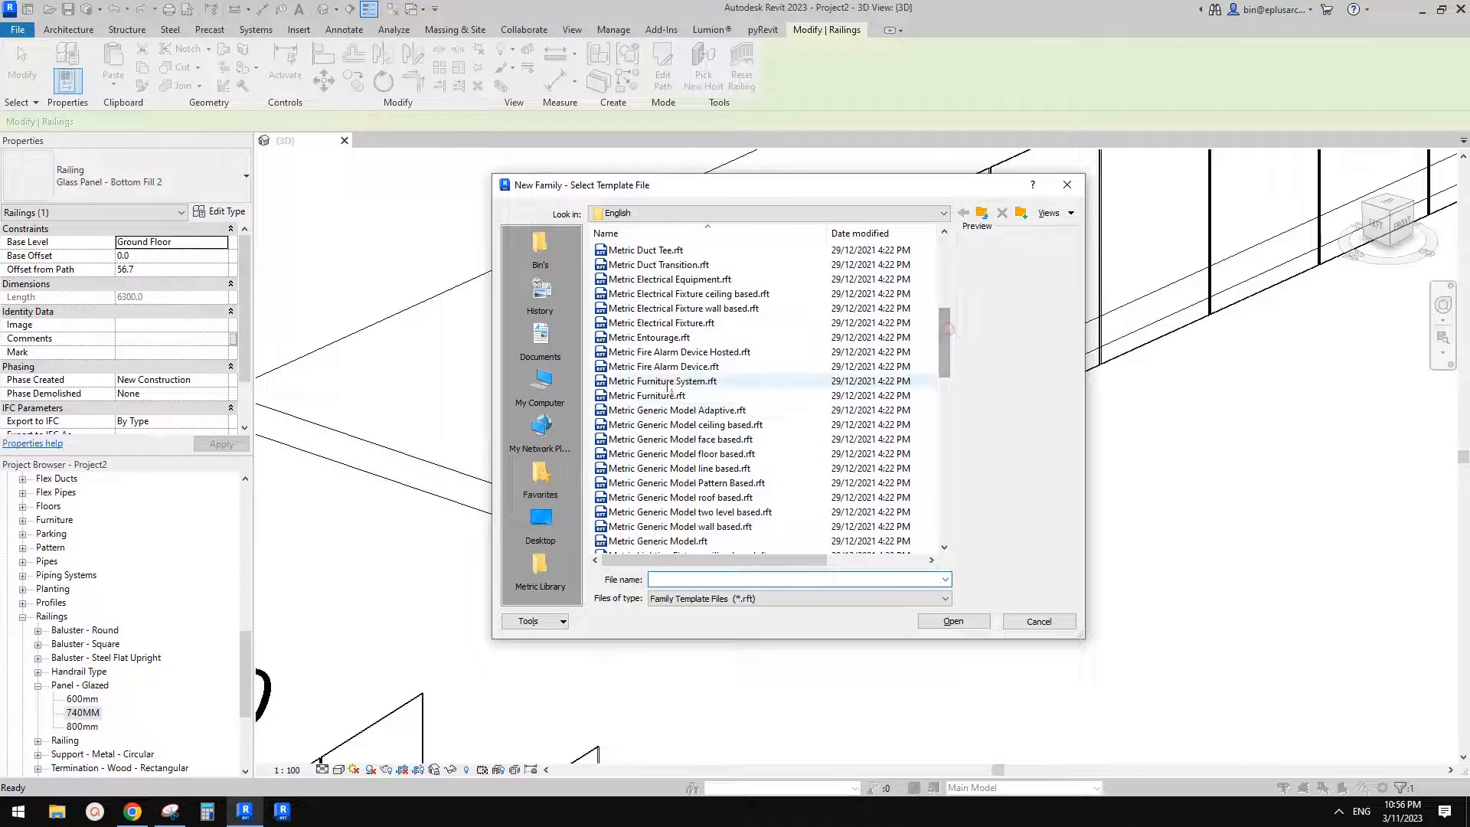
{"action": "left_click", "coordinate": [704, 440]}
{"action": "double_click", "coordinate": [704, 440]}
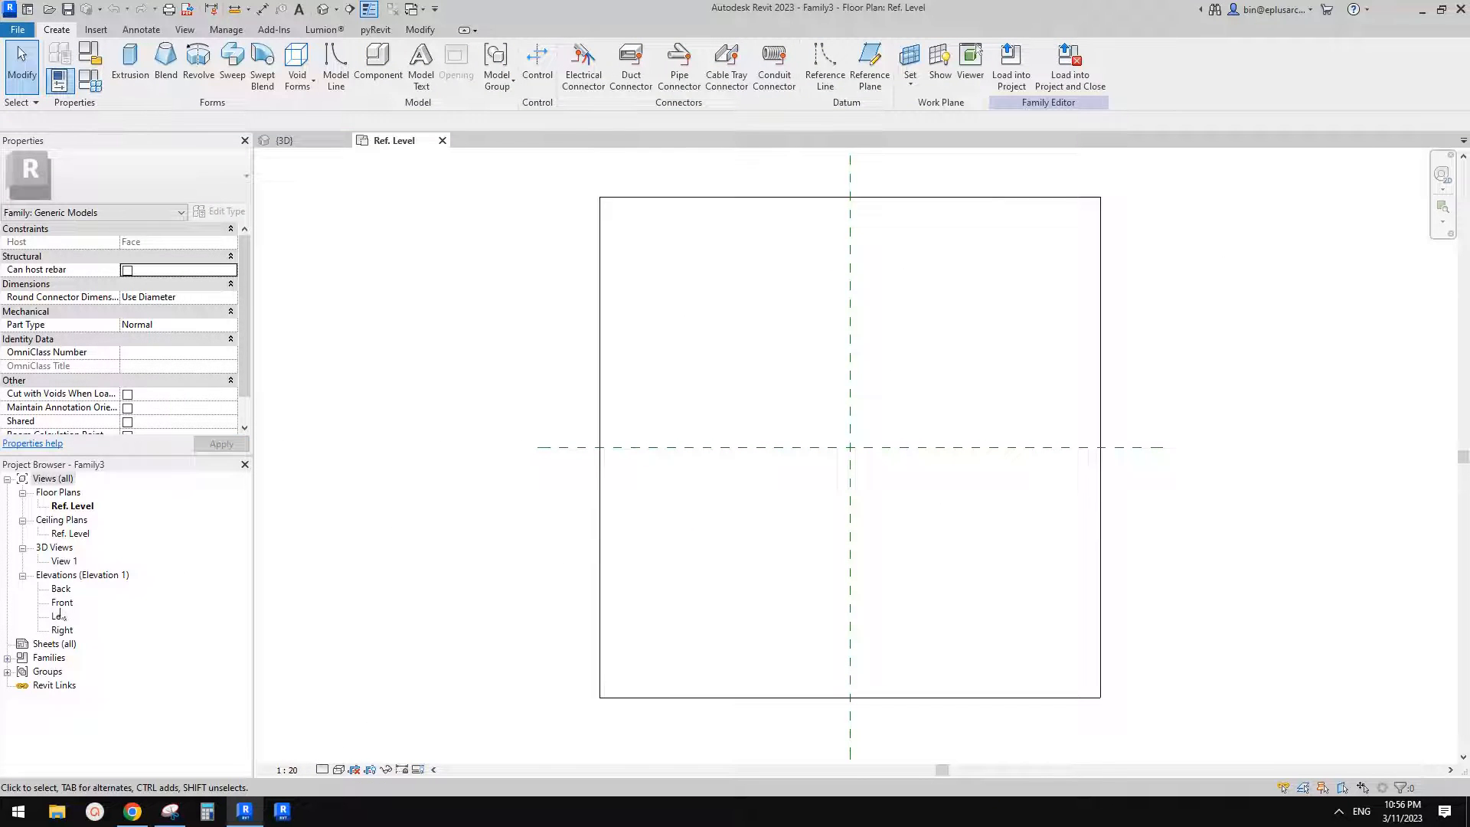
Step: In the Front elevation, start a Revolve and draw a vertical axis line about 140 long on the center plane above the Ref. Level
{"action": "double_click", "coordinate": [62, 603]}
{"action": "scroll", "coordinate": [857, 552], "scroll_direction": "up", "scroll_amount": 5}
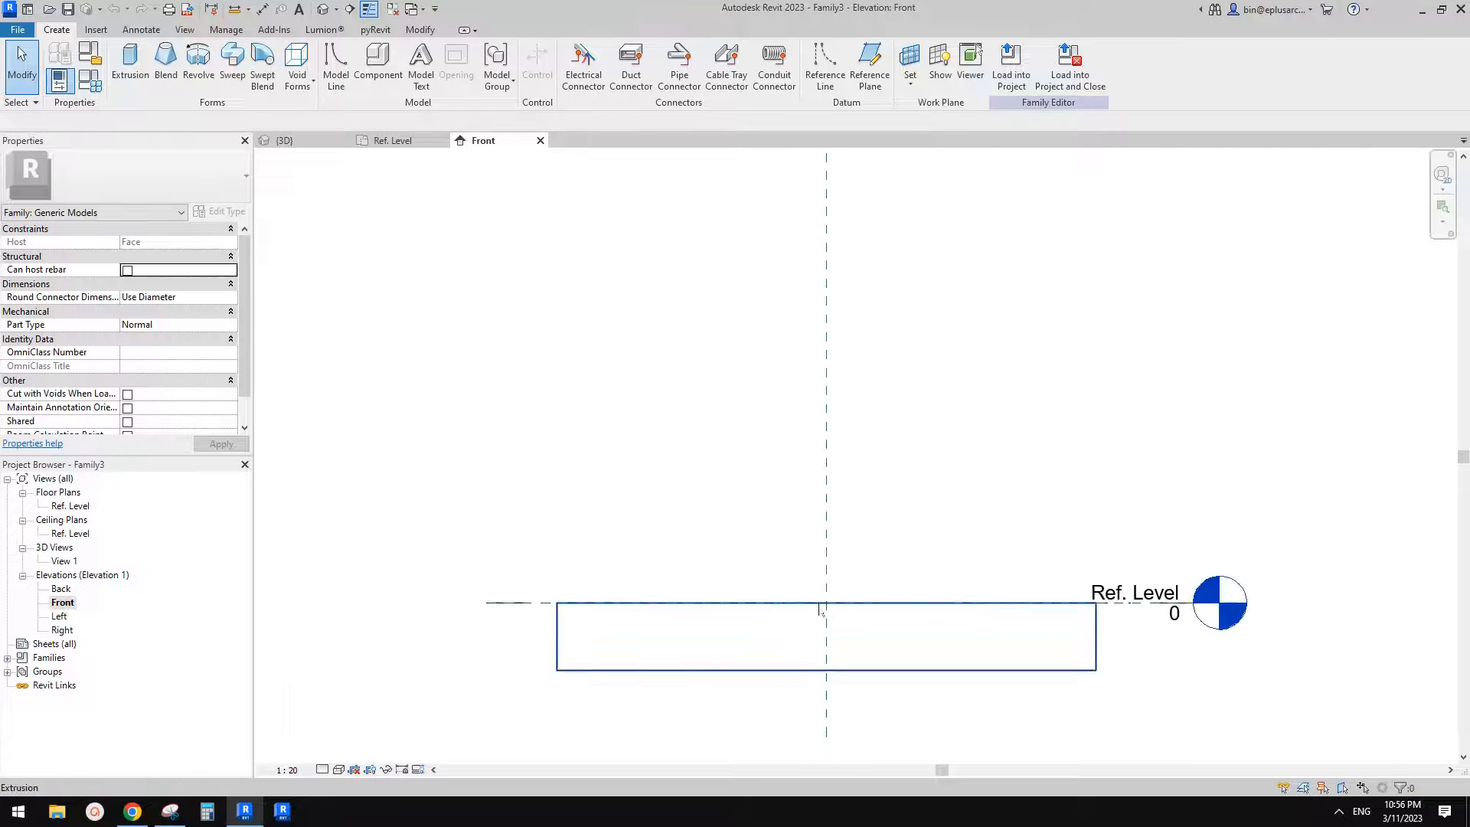
{"action": "left_click", "coordinate": [198, 62]}
{"action": "scroll", "coordinate": [655, 222], "scroll_direction": "down", "scroll_amount": 1}
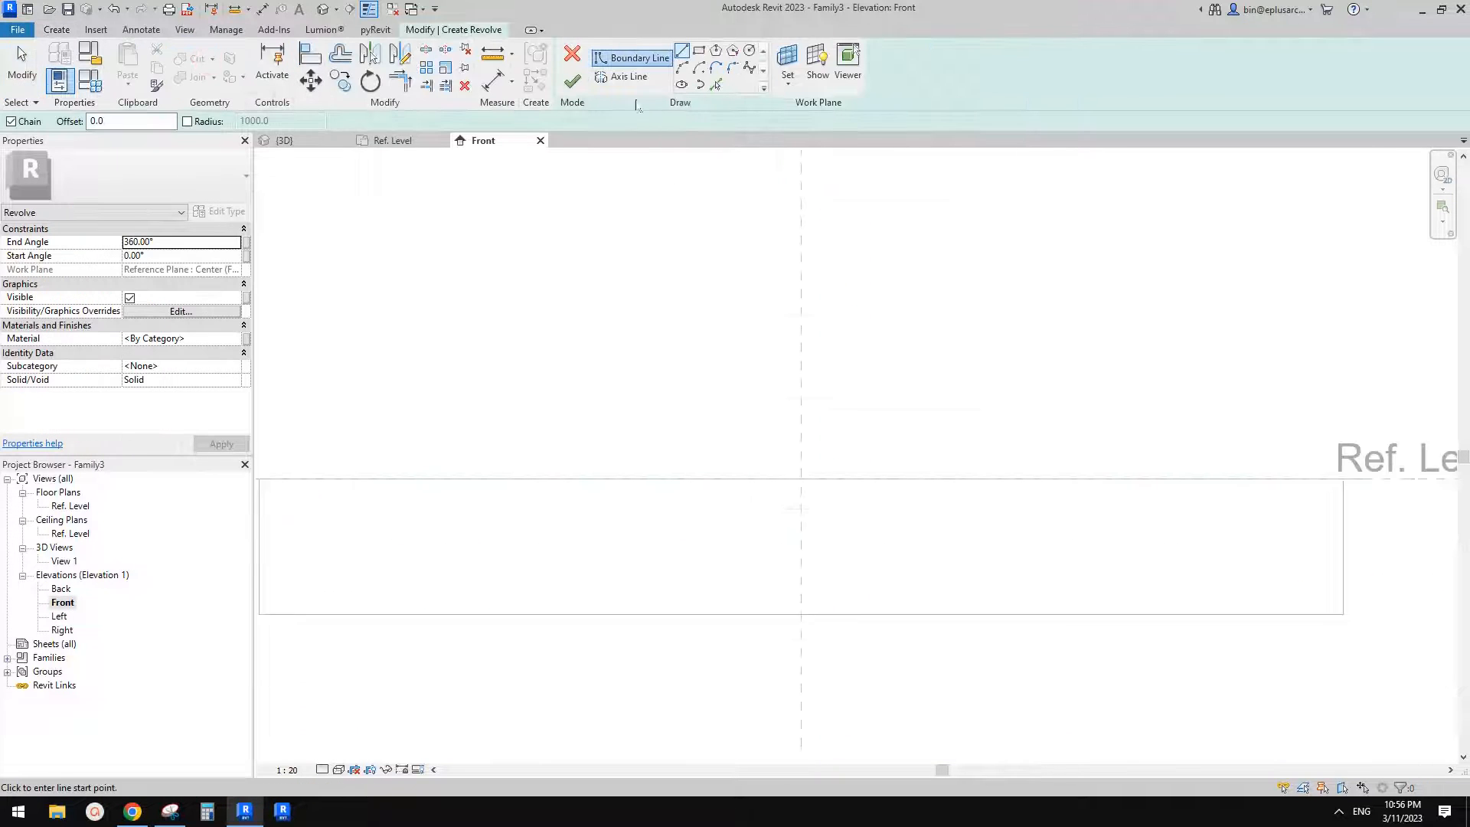
{"action": "left_click", "coordinate": [627, 77]}
{"action": "left_click", "coordinate": [801, 511]}
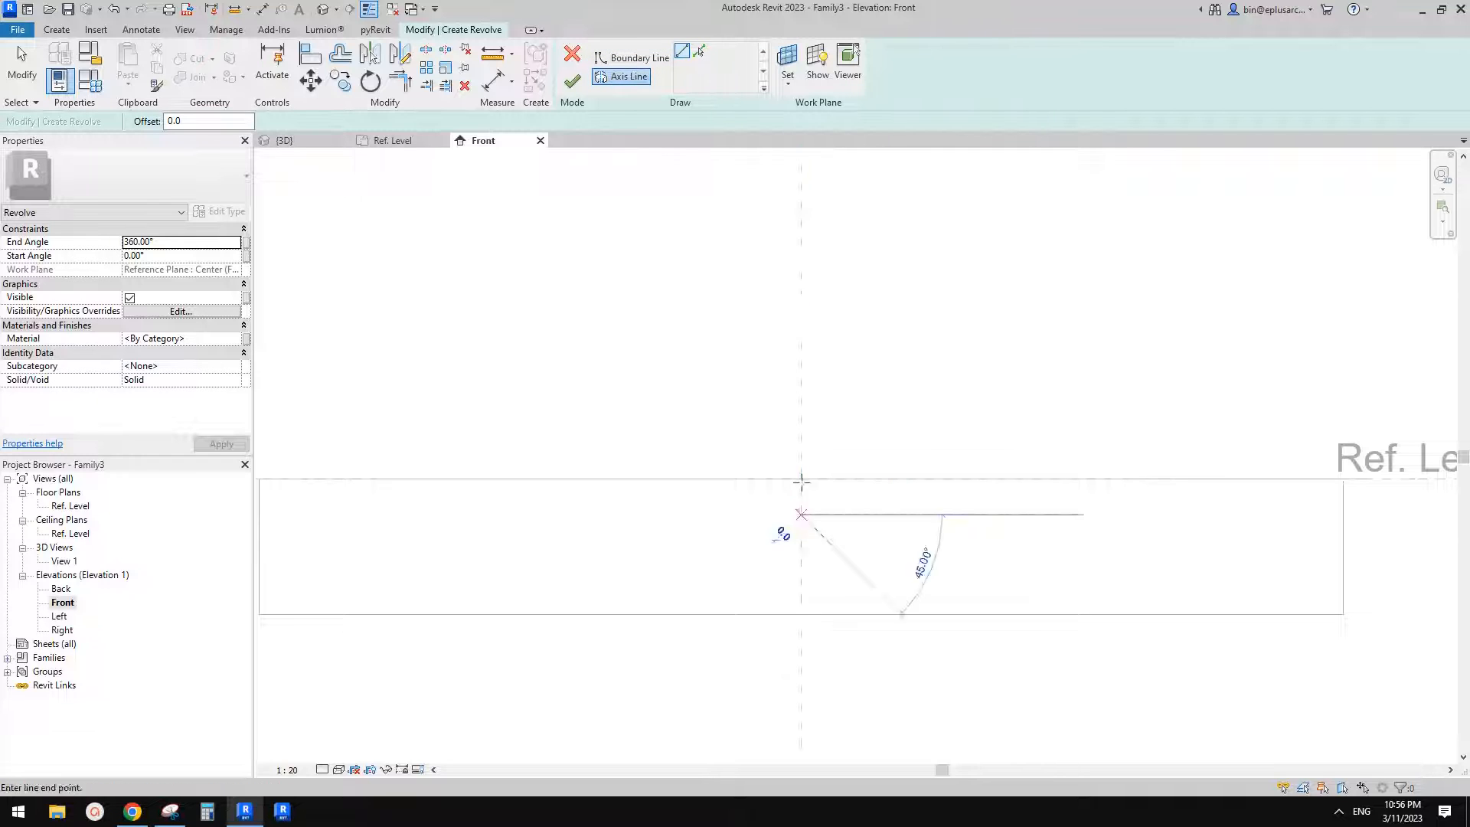
{"action": "key", "text": "Escape"}
{"action": "left_click", "coordinate": [802, 288]}
{"action": "left_click", "coordinate": [804, 228]}
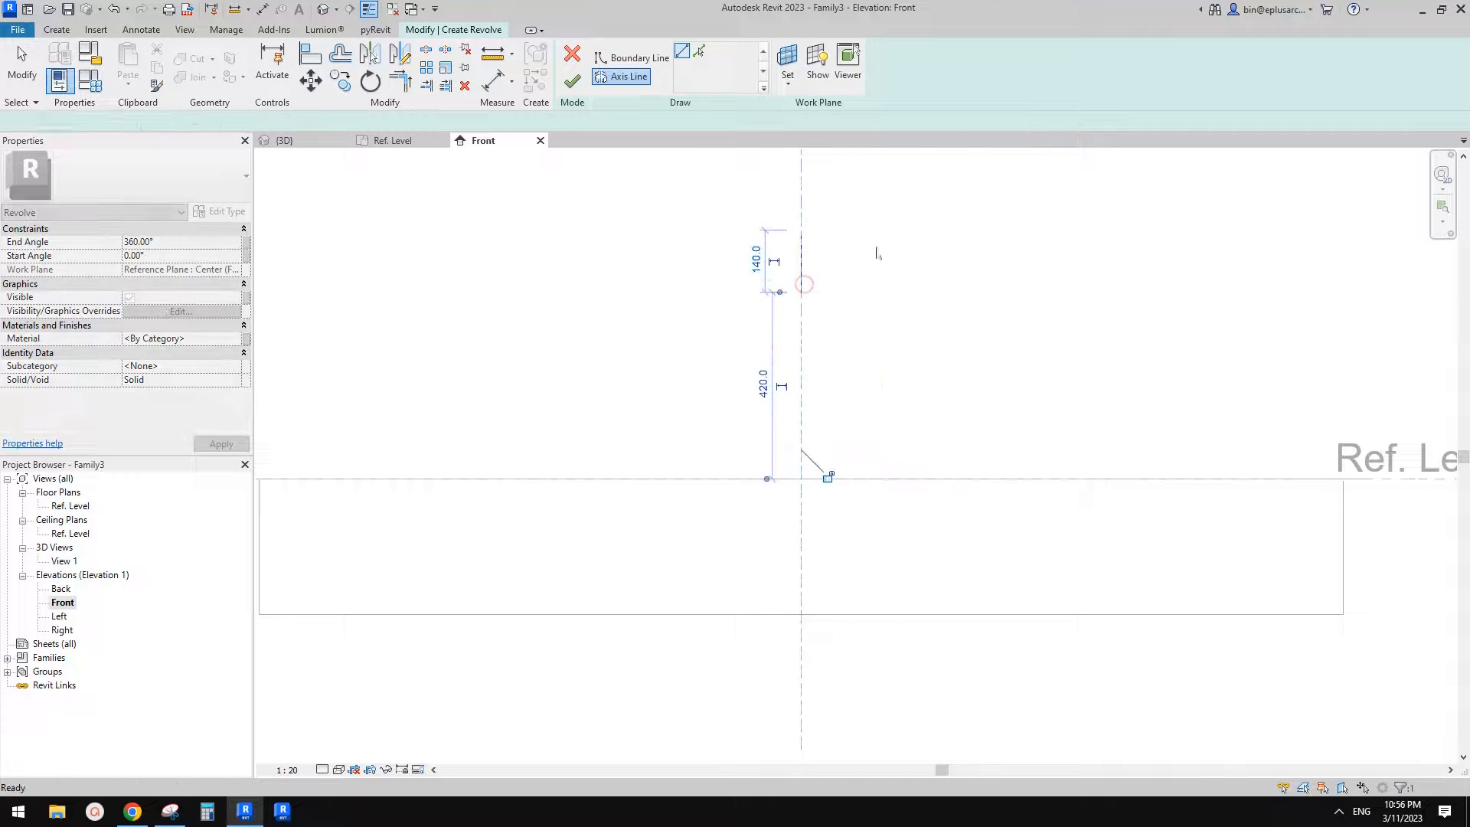
{"action": "key", "text": "Escape"}
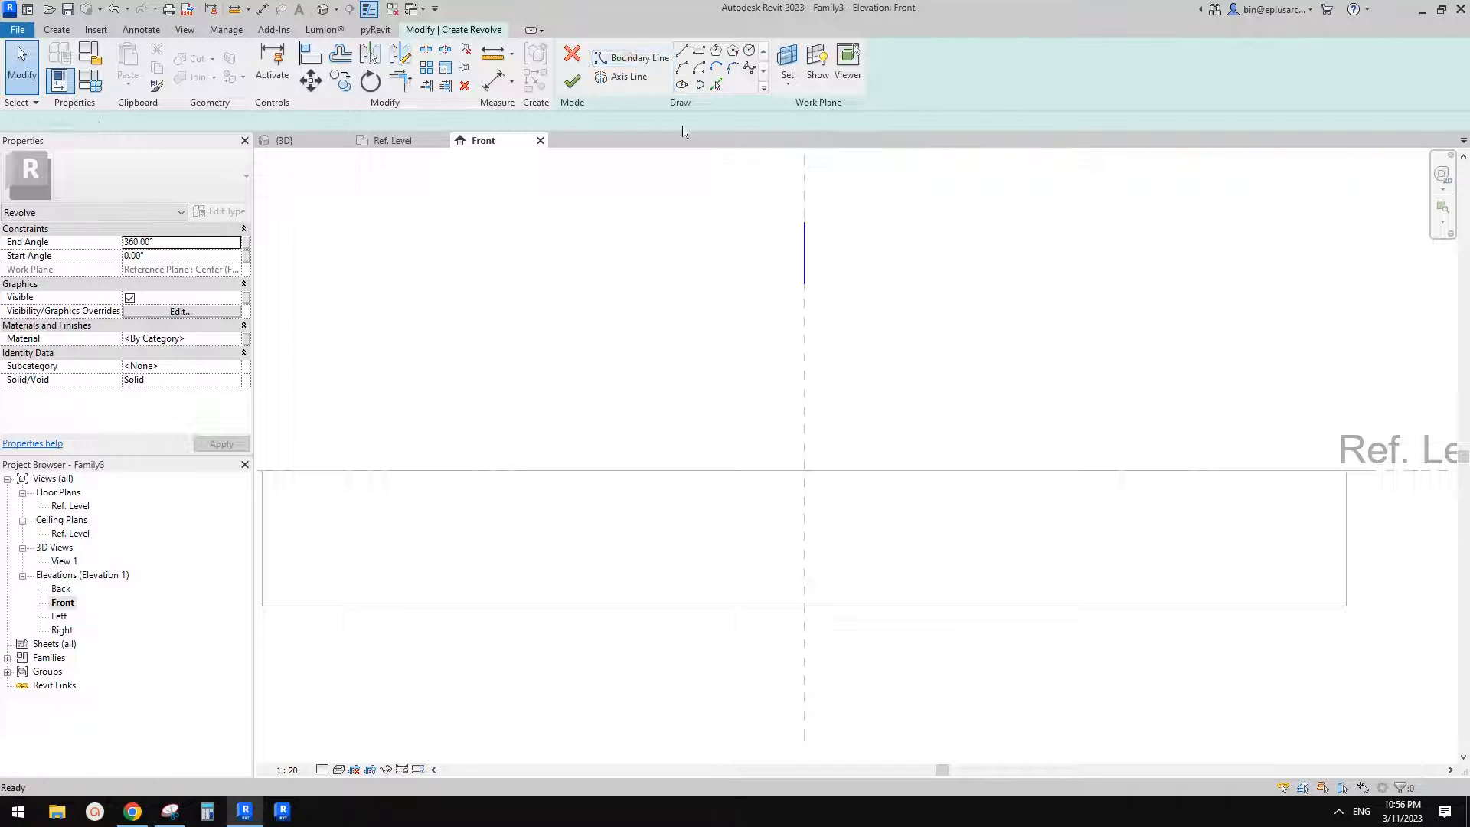
Step: Begin the revolve boundary at the center plane on the Ref. Level: 10 up, about 20 outward, and back down to the level
{"action": "left_click", "coordinate": [631, 58]}
{"action": "middle_click_drag", "start_coordinate": [920, 448], "coordinate": [979, 405]}
{"action": "scroll", "coordinate": [863, 452], "scroll_direction": "up", "scroll_amount": 2}
{"action": "middle_click_drag", "start_coordinate": [863, 452], "coordinate": [847, 452]}
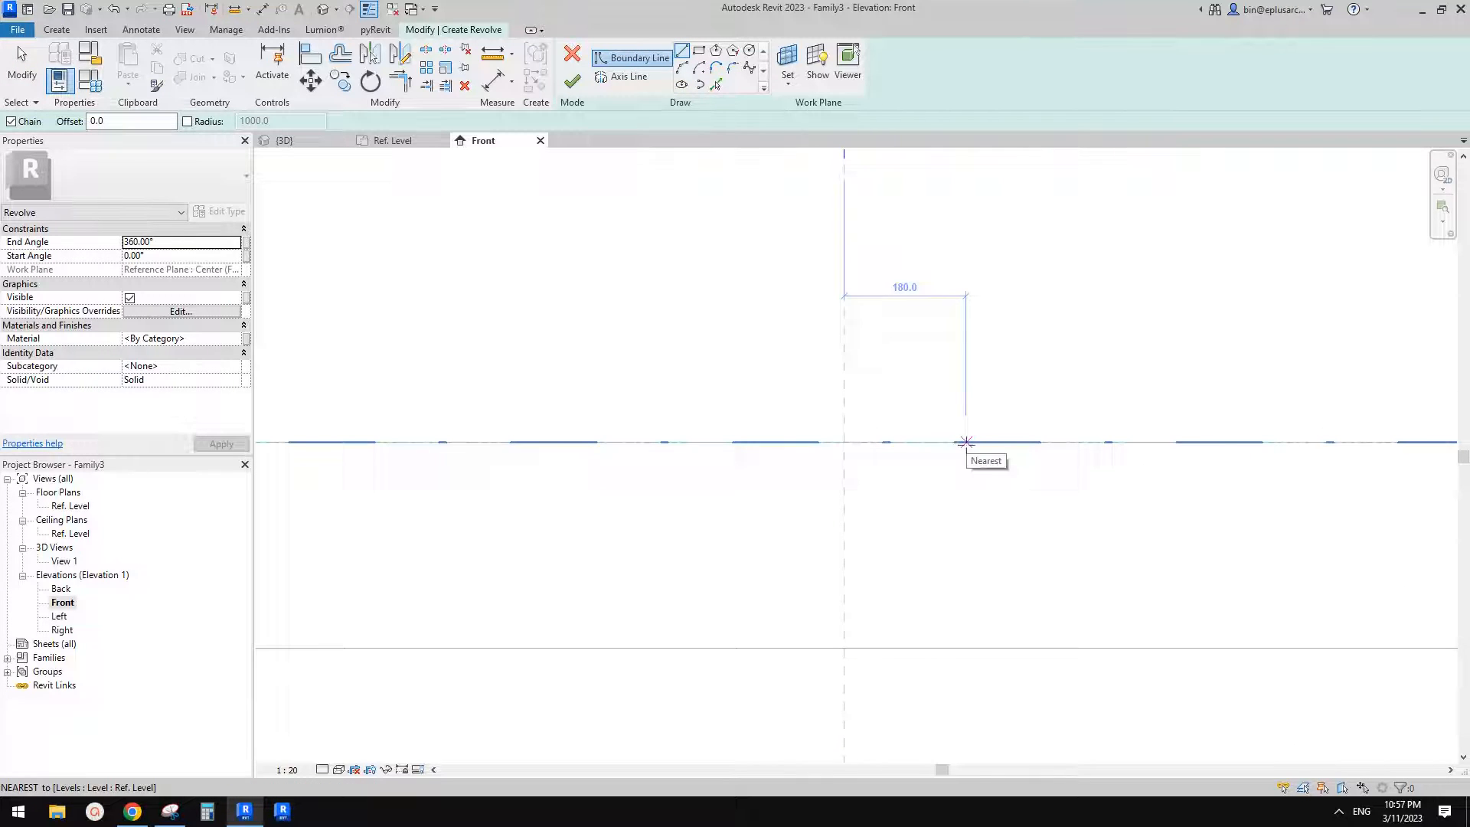
{"action": "scroll", "coordinate": [903, 447], "scroll_direction": "up", "scroll_amount": 1}
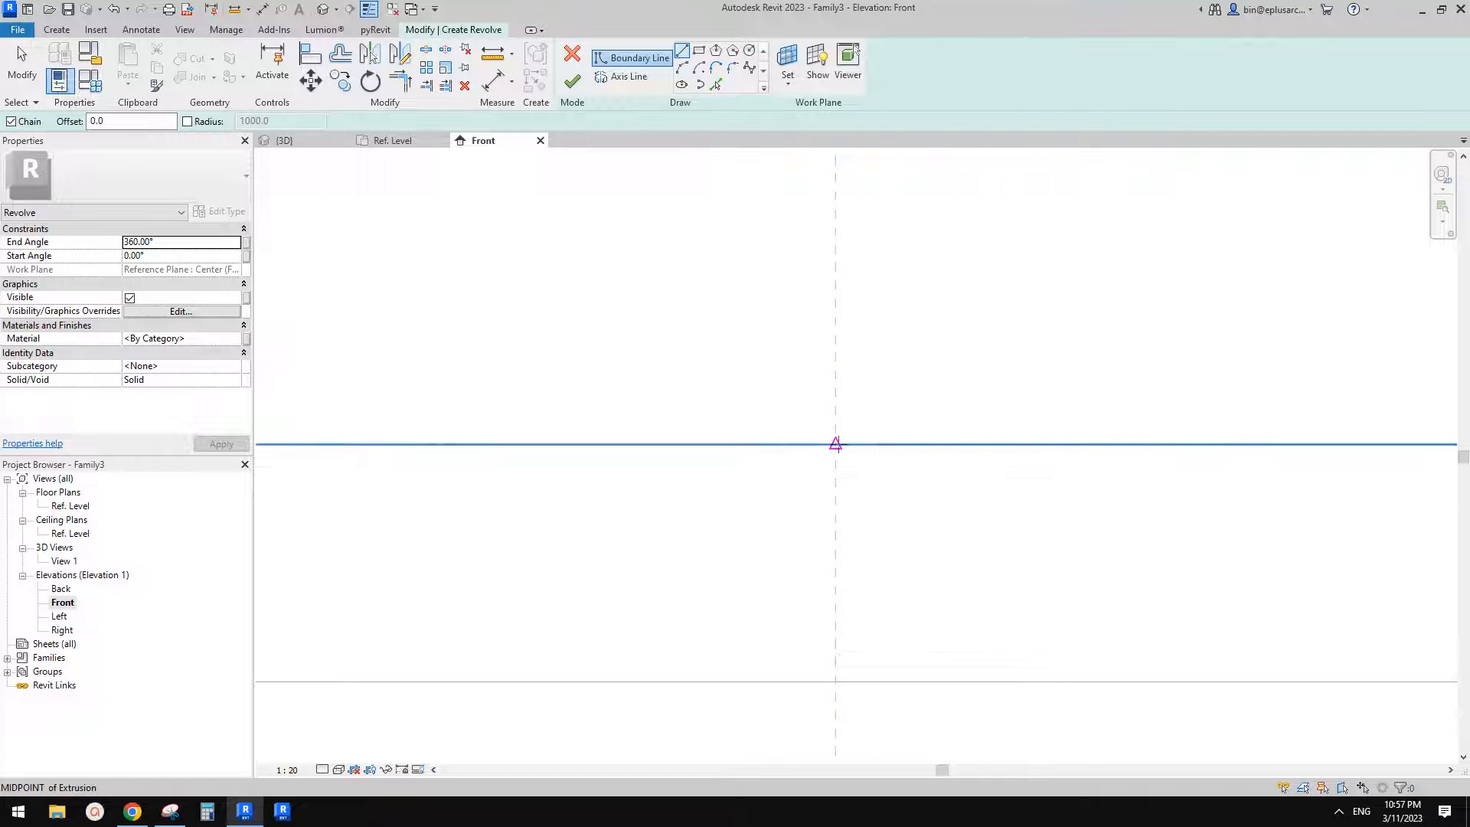
{"action": "left_click", "coordinate": [836, 443]}
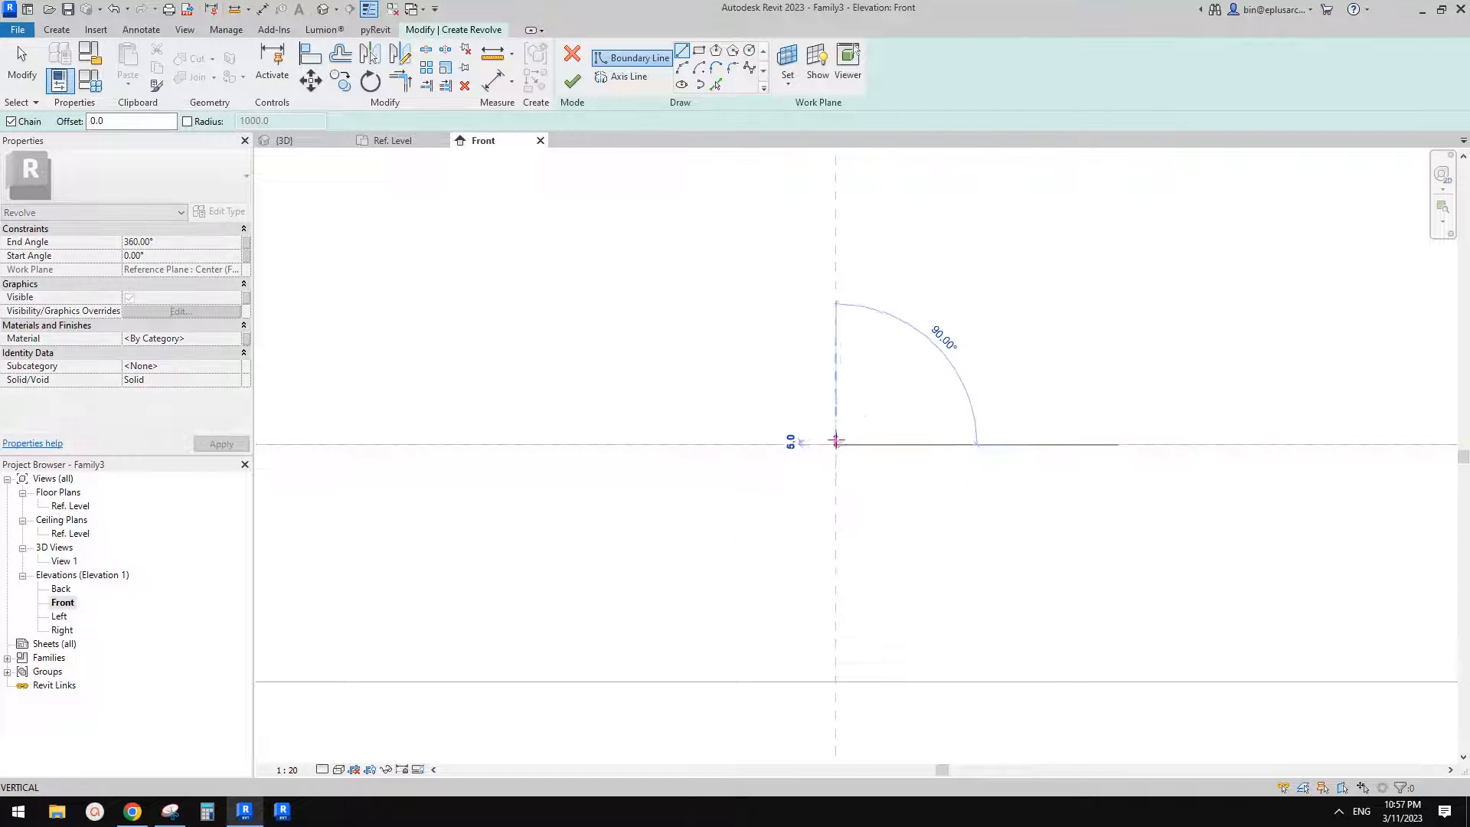
{"action": "left_click", "coordinate": [836, 436]}
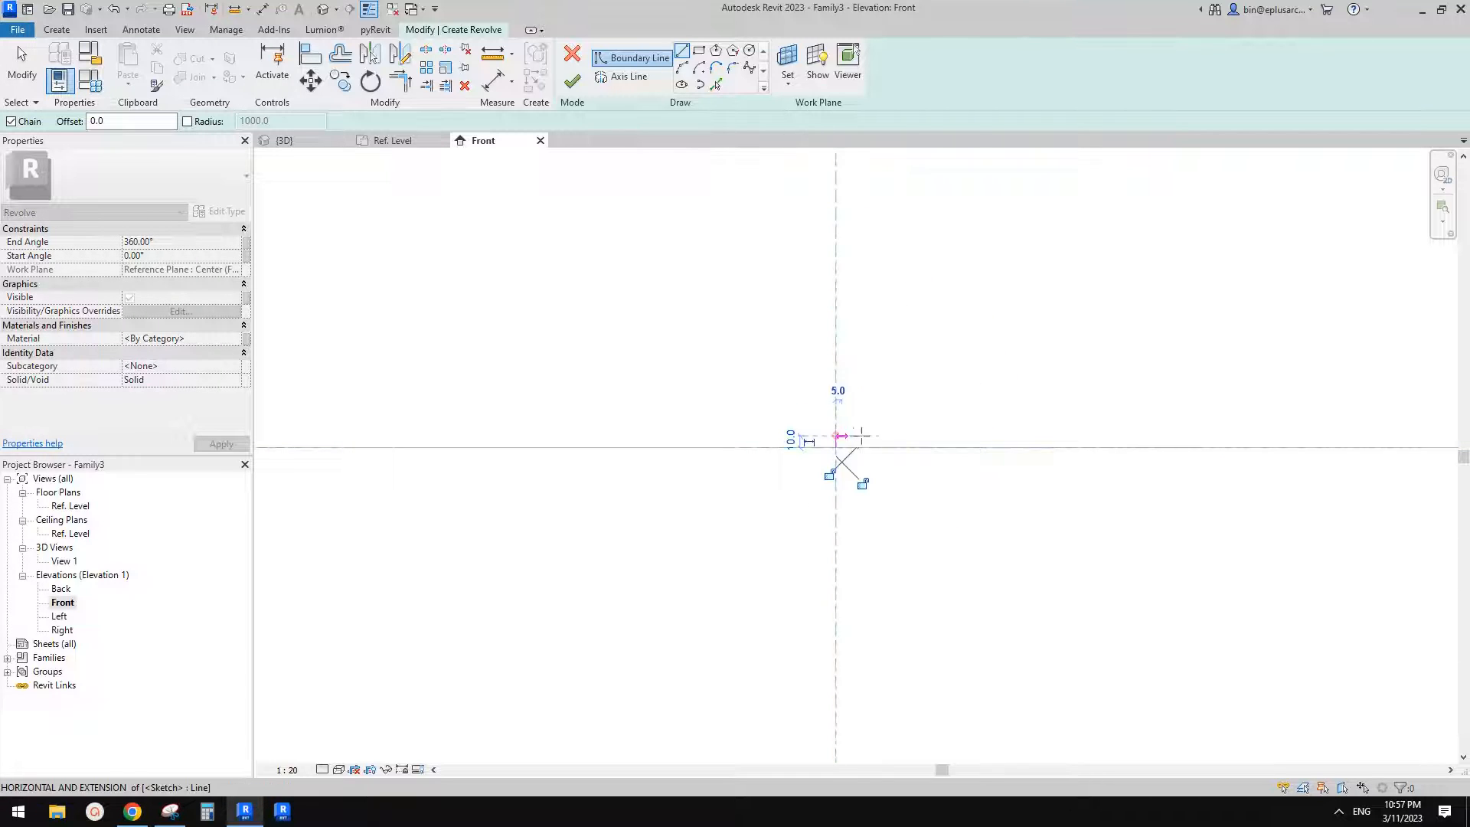
{"action": "left_click", "coordinate": [859, 435]}
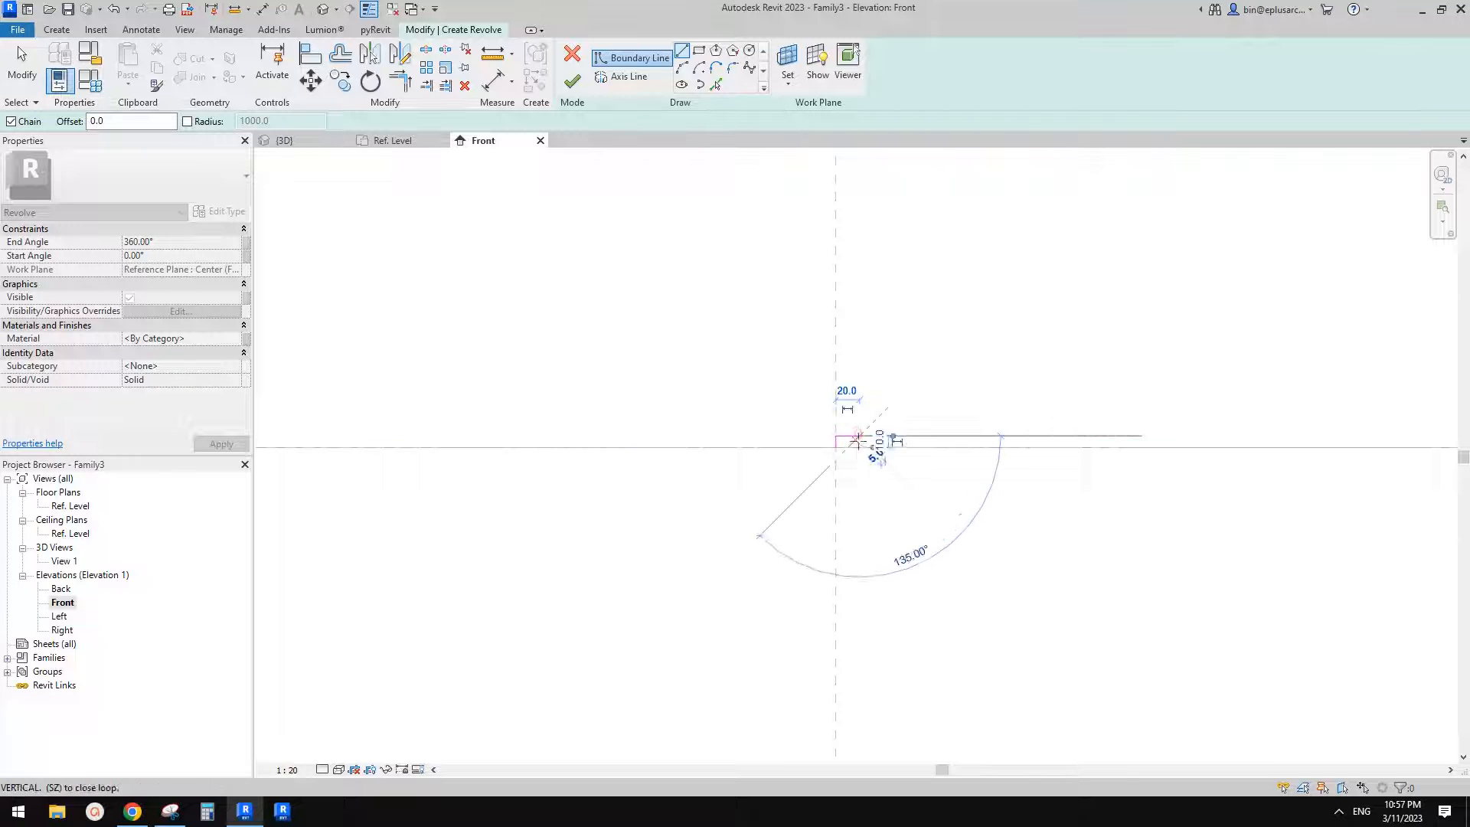
{"action": "left_click", "coordinate": [859, 446]}
Step: Continue the boundary 10 inward along the Ref. Level and 12 downward to form the profile's neck
{"action": "scroll", "coordinate": [856, 446], "scroll_direction": "up", "scroll_amount": 1}
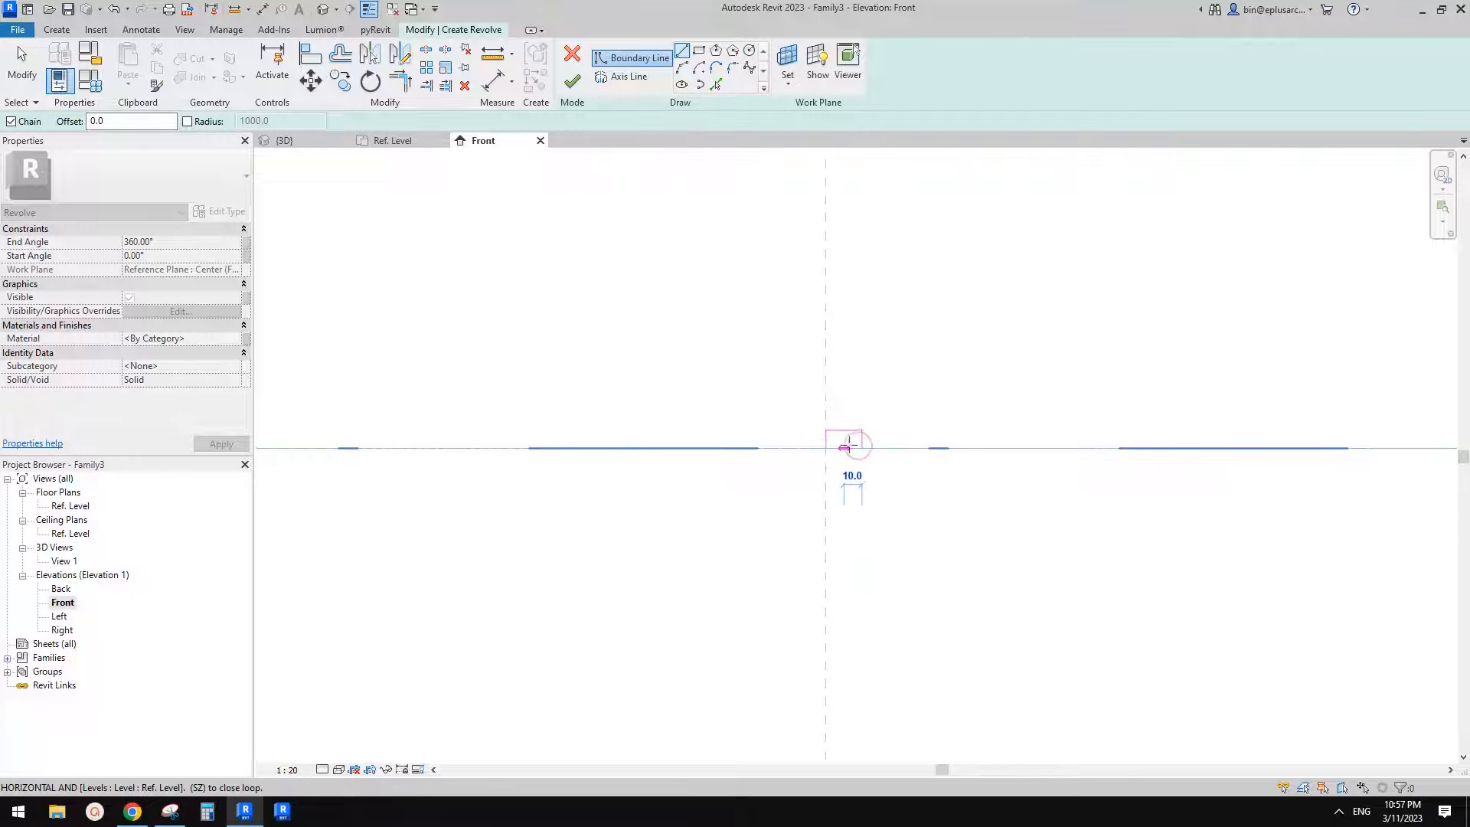
{"action": "left_click", "coordinate": [845, 447]}
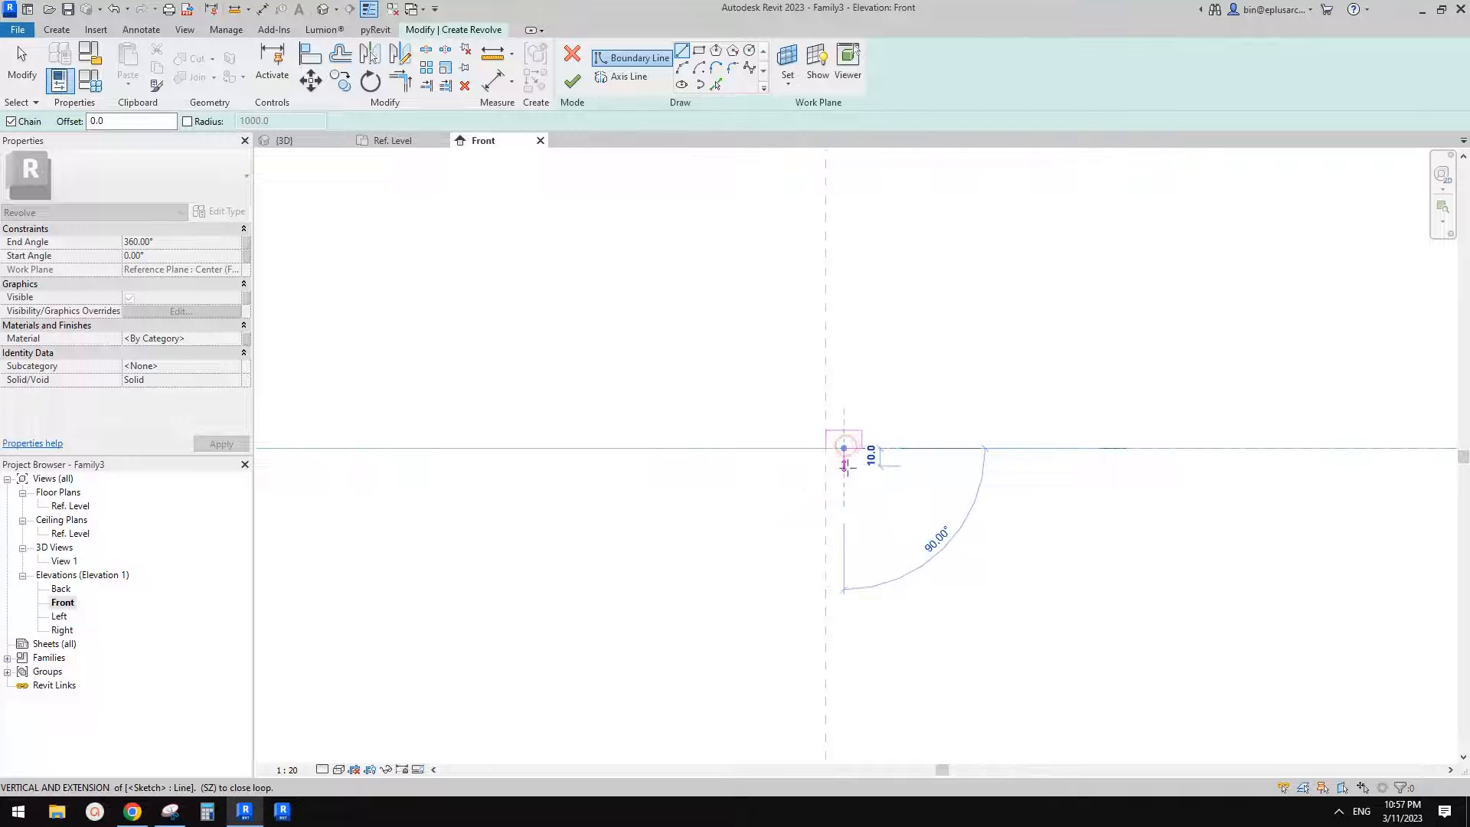
{"action": "scroll", "coordinate": [844, 465], "scroll_direction": "up", "scroll_amount": 1}
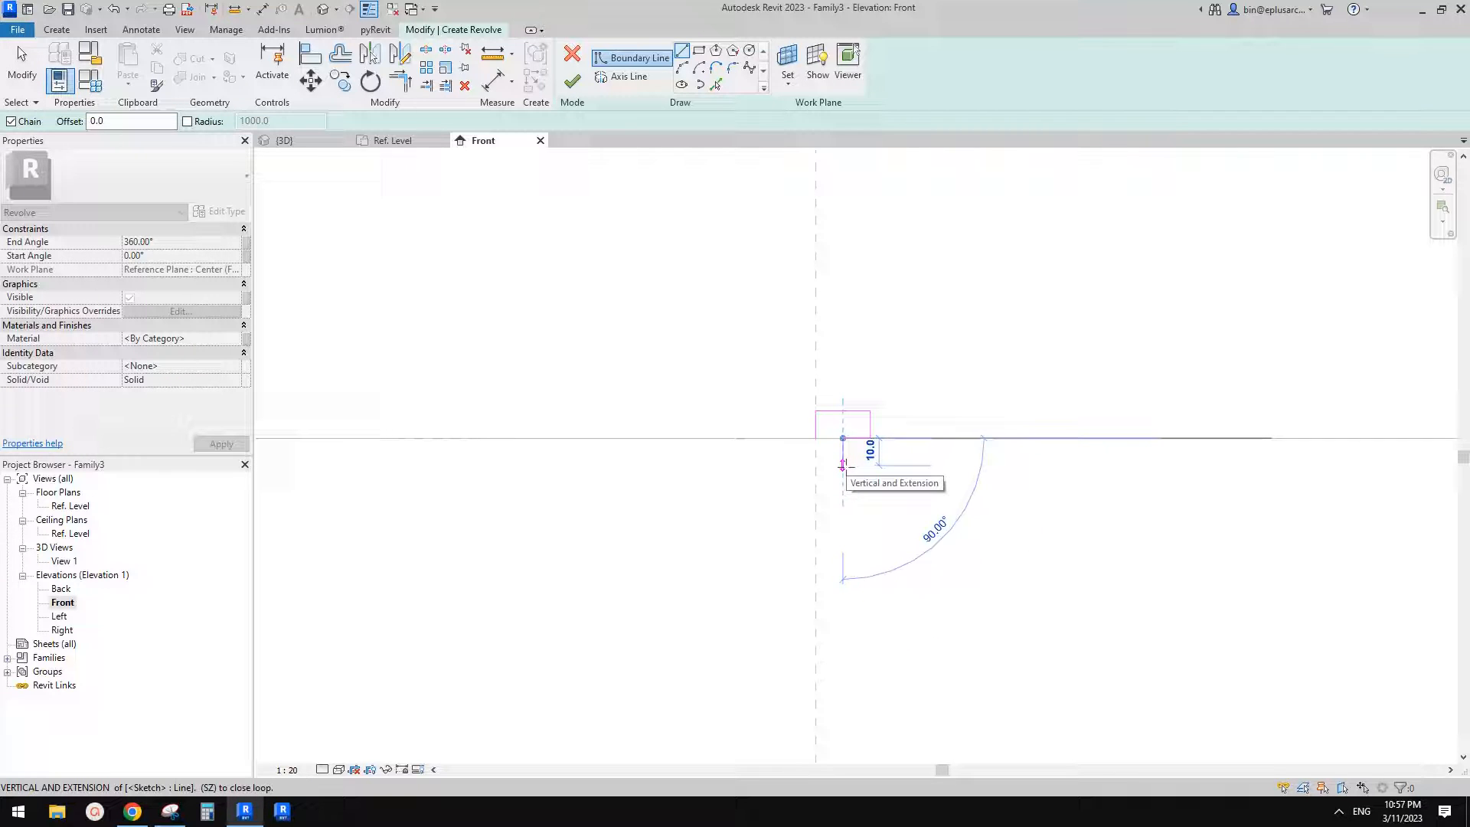
{"action": "type", "text": "12"}
{"action": "key", "text": "Return"}
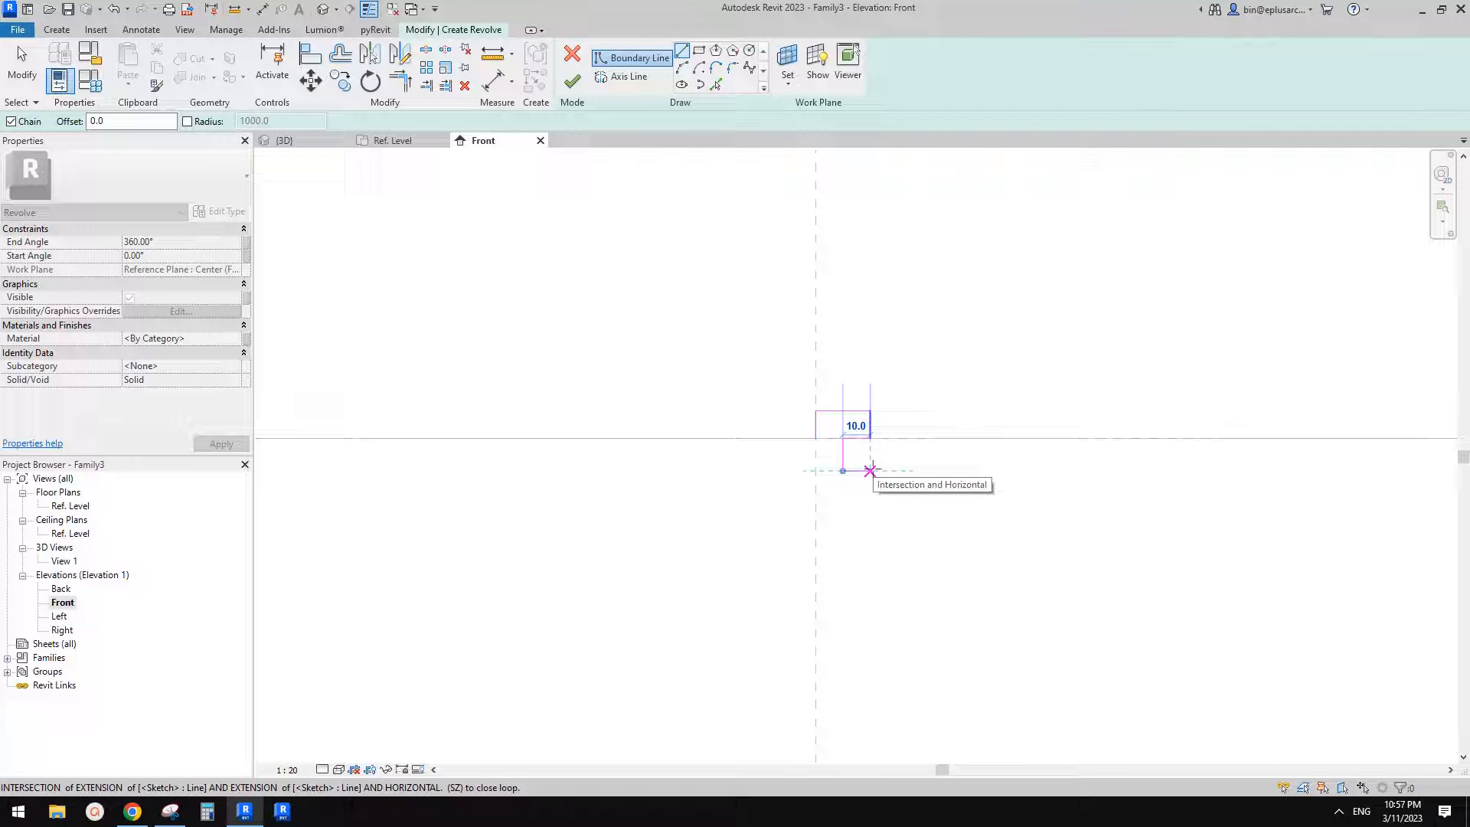
Step: Complete the lower flange aligned with the upper one, returning about 20 to the center plane and closing the boundary along it
{"action": "left_click", "coordinate": [870, 470]}
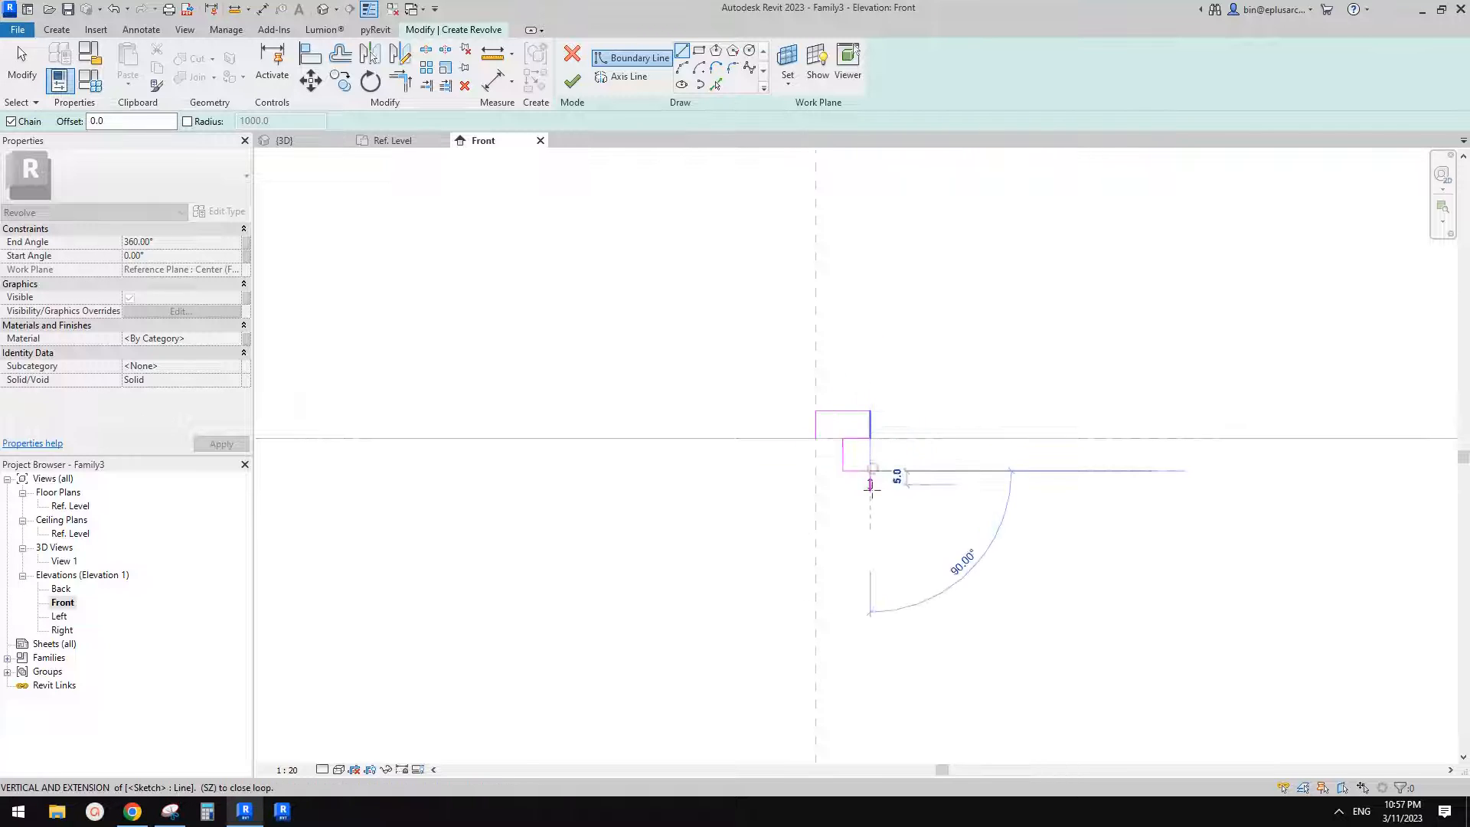
{"action": "left_click", "coordinate": [870, 498]}
{"action": "left_click", "coordinate": [815, 498]}
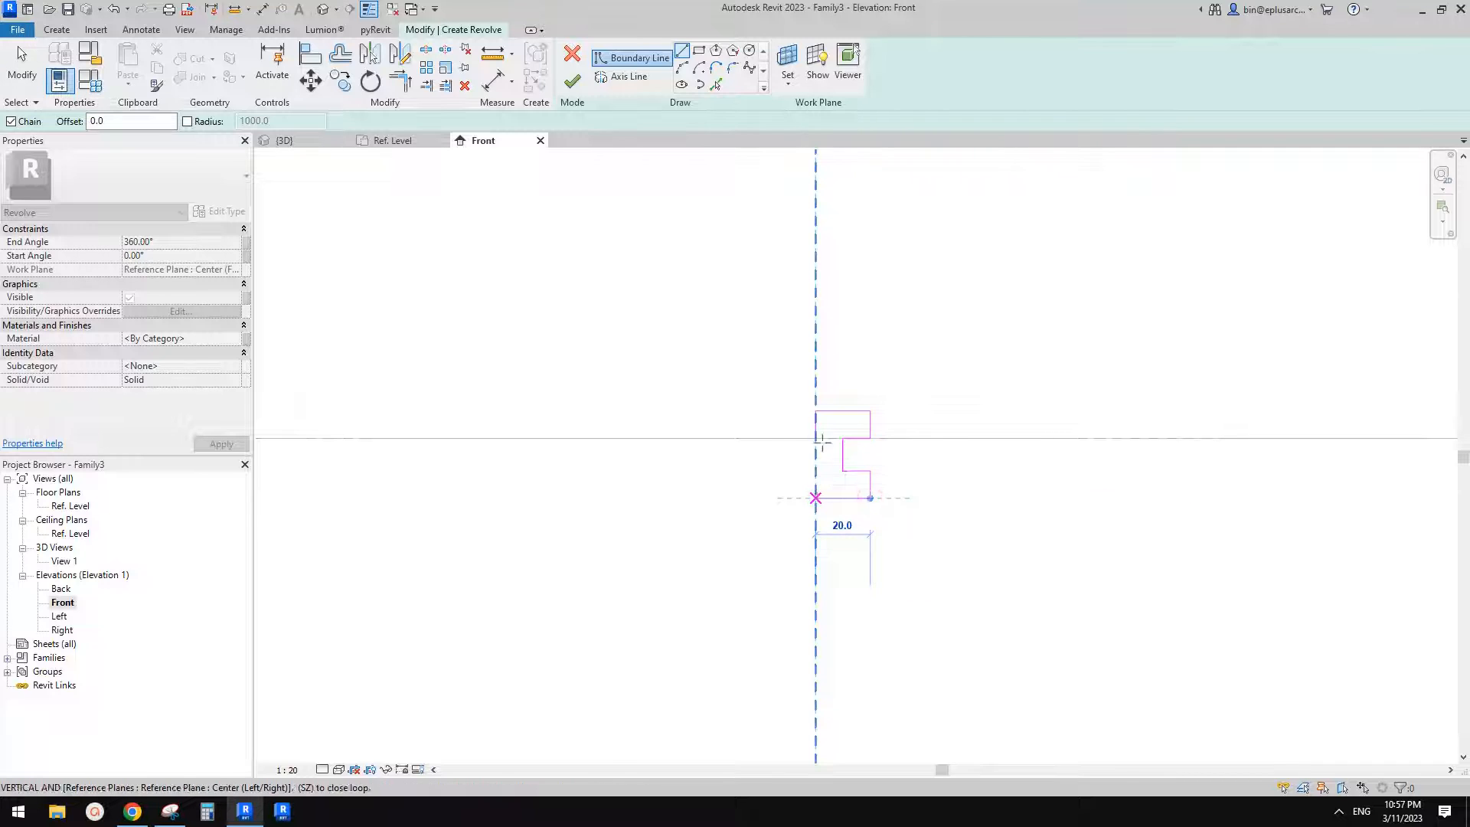
{"action": "left_click", "coordinate": [815, 438]}
{"action": "scroll", "coordinate": [929, 442], "scroll_direction": "down", "scroll_amount": 2}
{"action": "key", "text": "Escape"}
{"action": "key", "text": "Escape"}
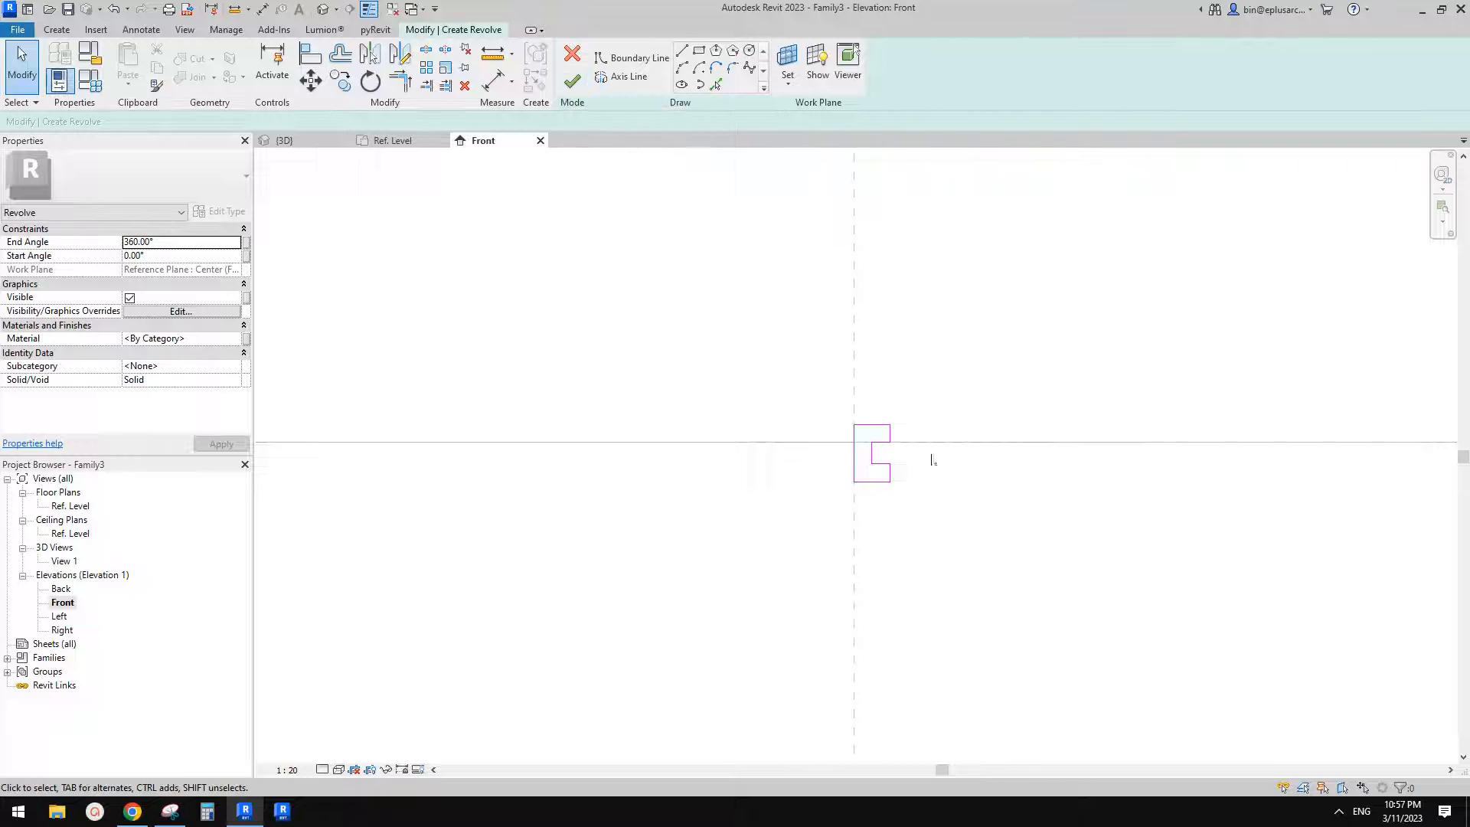
{"action": "scroll", "coordinate": [921, 460], "scroll_direction": "up", "scroll_amount": 1}
{"action": "key", "text": "d"}
{"action": "key", "text": "i"}
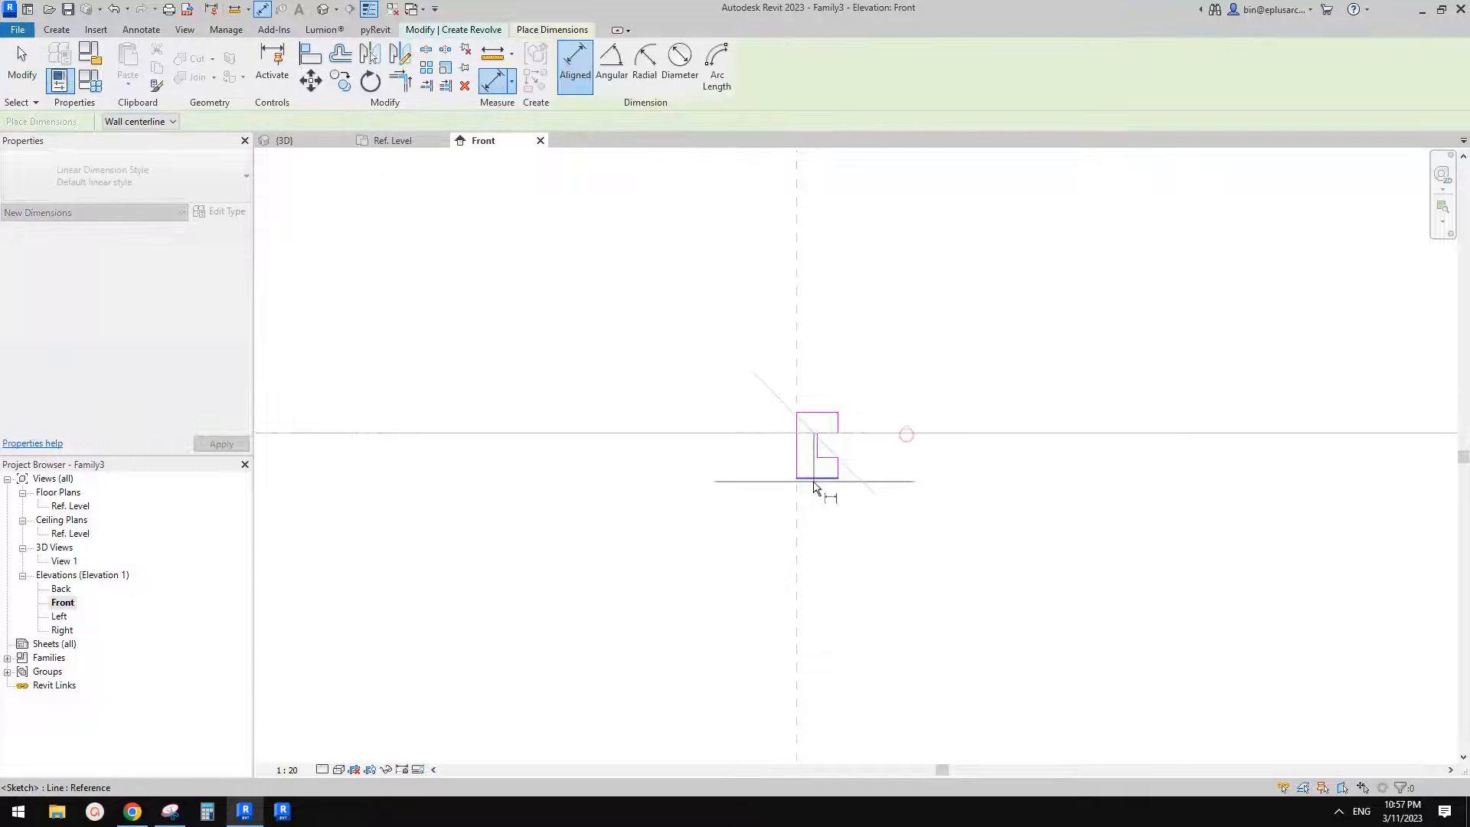
{"action": "left_click", "coordinate": [824, 479]}
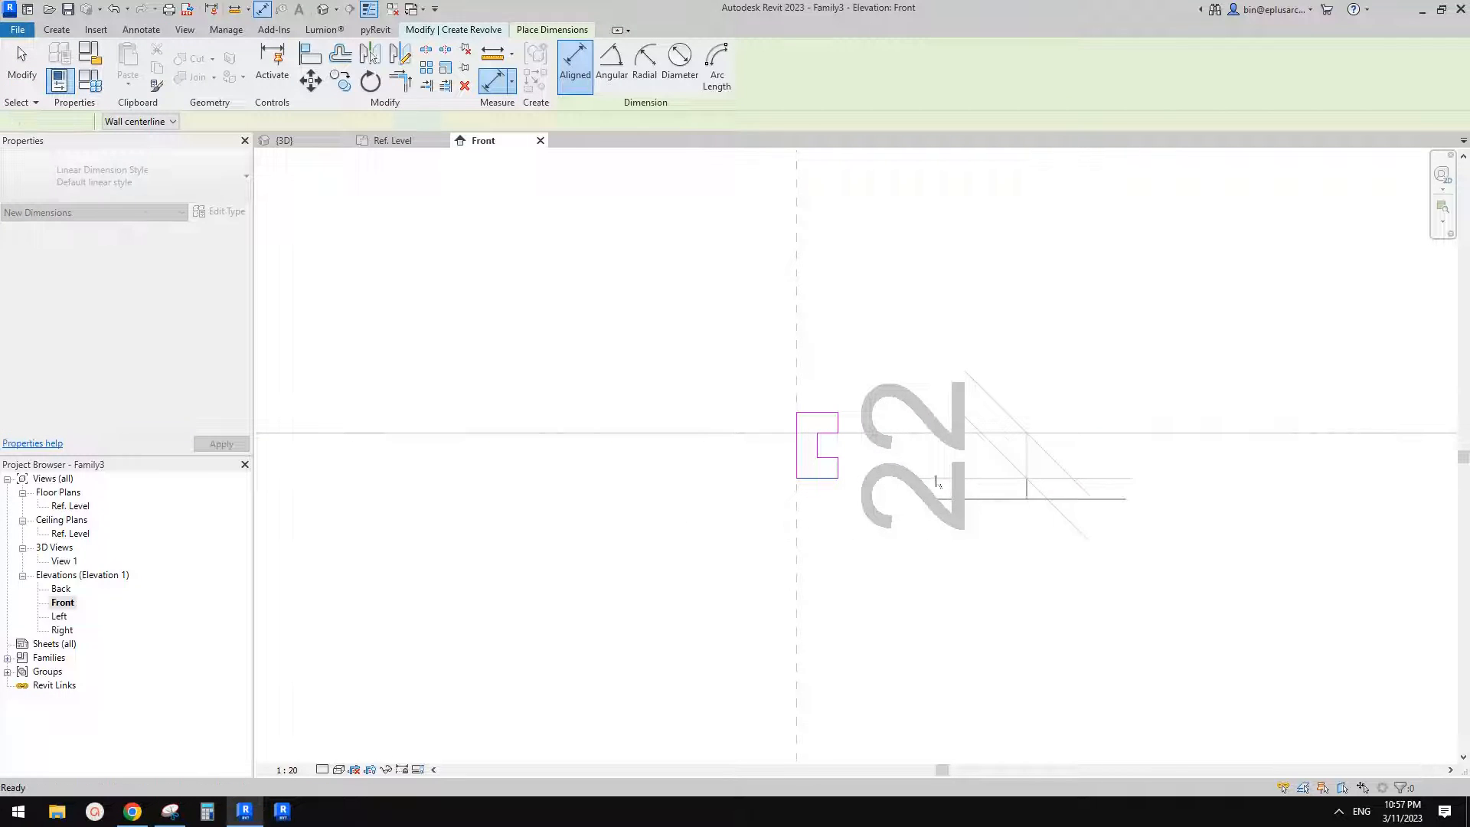
{"action": "key", "text": "Escape"}
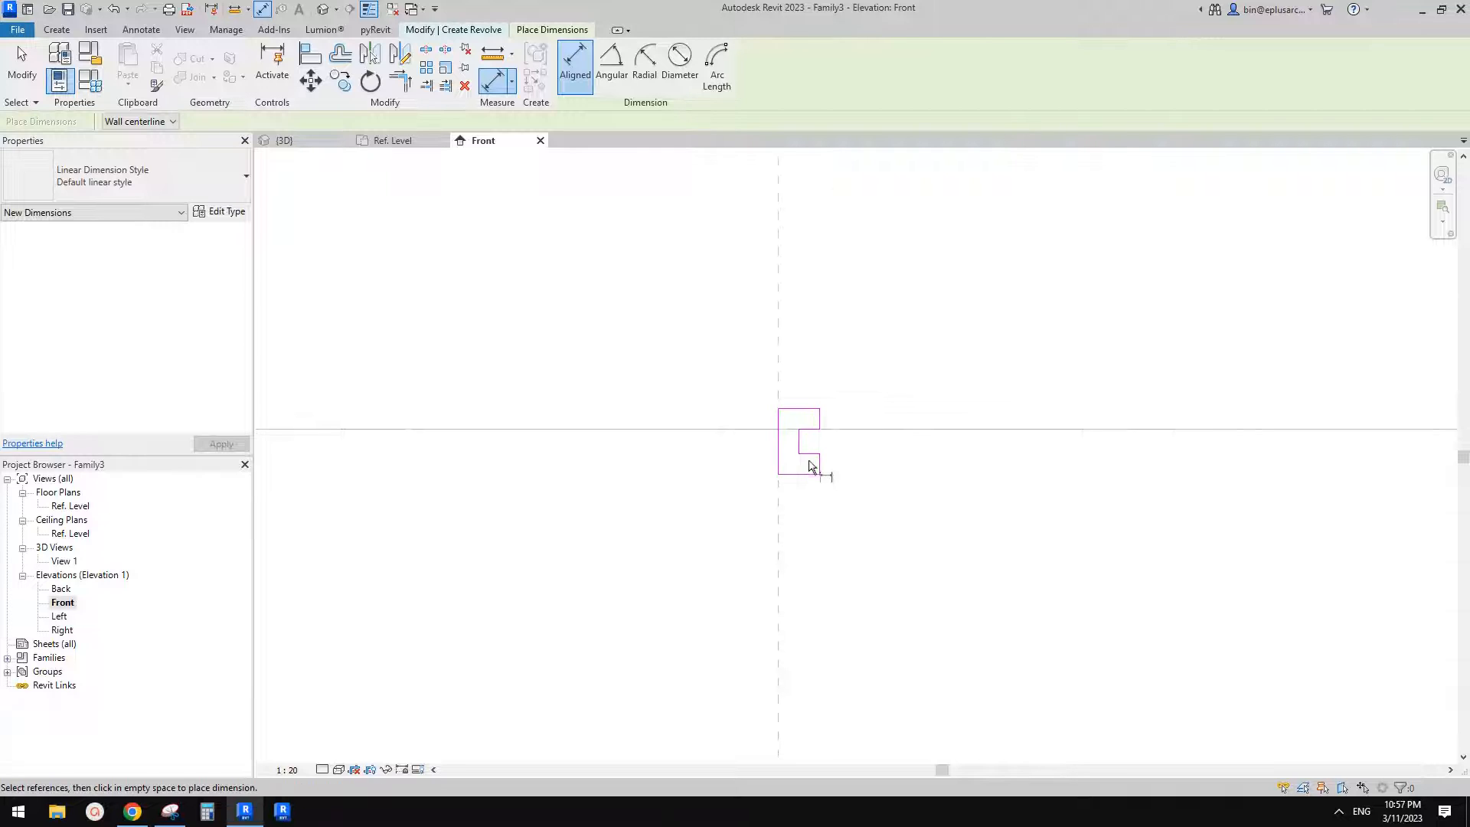
{"action": "left_click", "coordinate": [811, 474]}
{"action": "key", "text": "Escape"}
{"action": "key", "text": "Escape"}
Step: Set the height of the revolve profile's lower flange to 50 and finish the revolve
{"action": "left_click", "coordinate": [816, 475]}
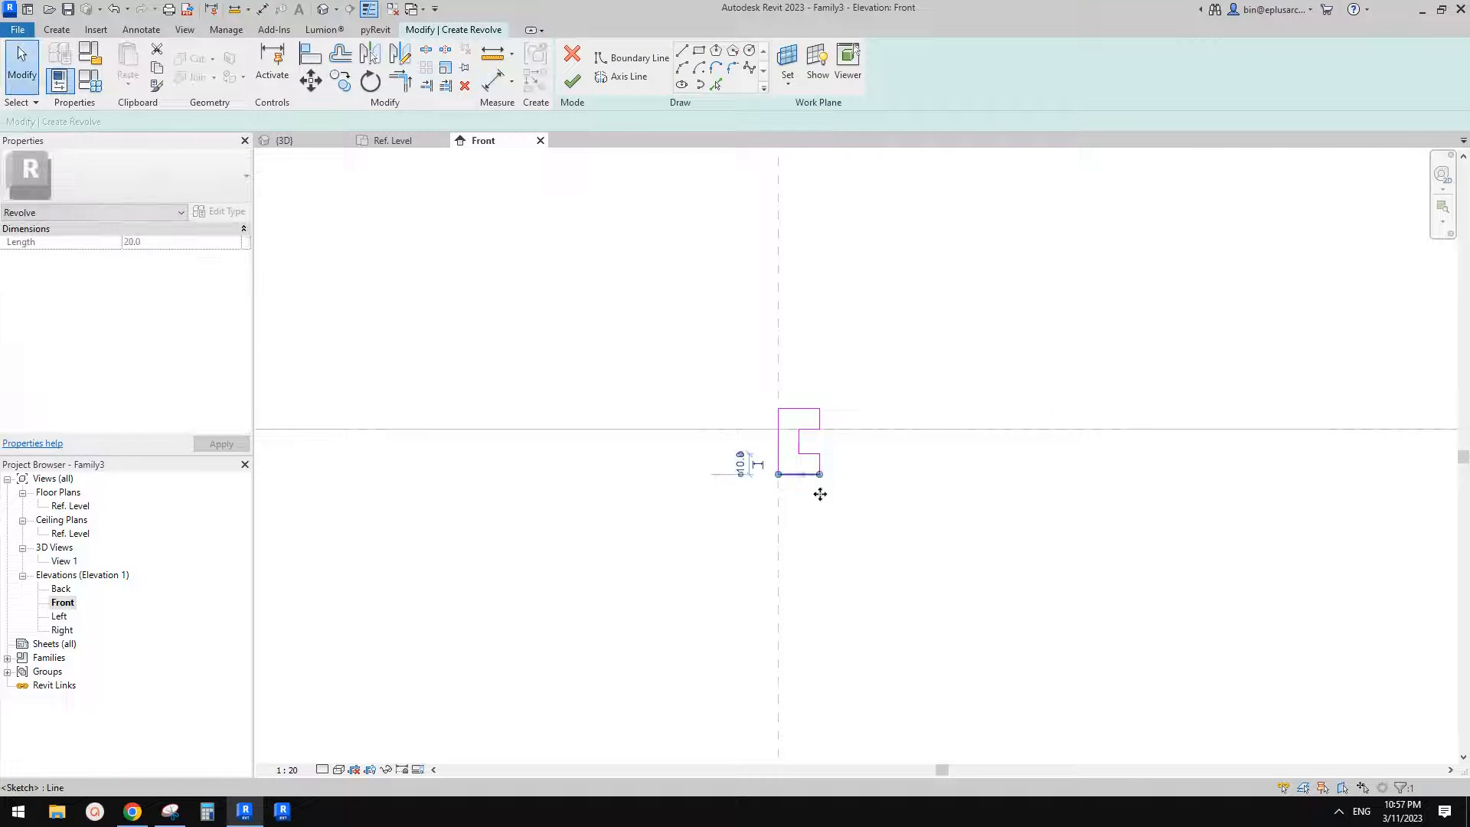
{"action": "left_click", "coordinate": [798, 474]}
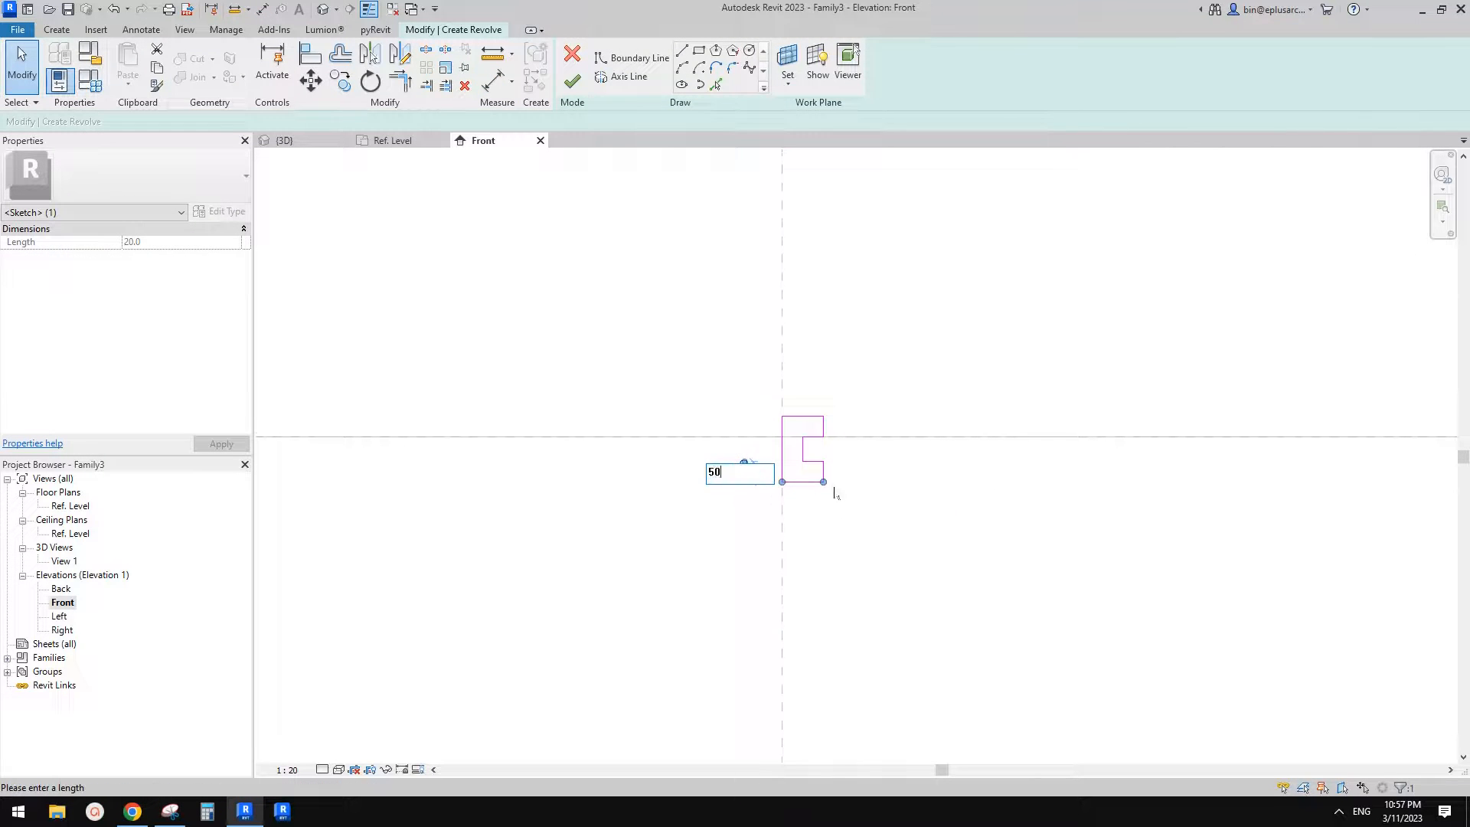
{"action": "type", "text": "50"}
{"action": "key", "text": "Return"}
{"action": "left_click", "coordinate": [957, 497]}
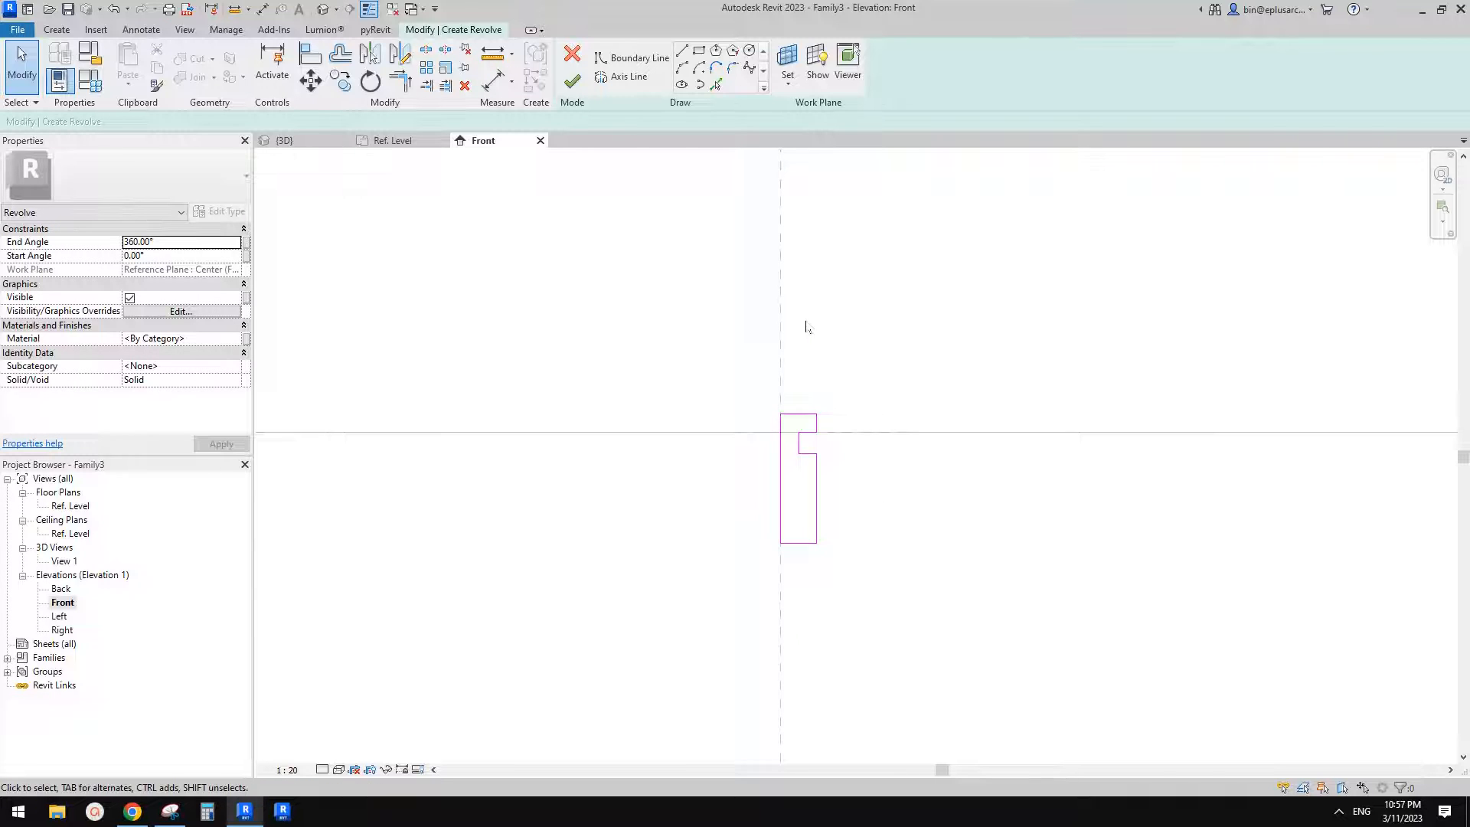
{"action": "scroll", "coordinate": [795, 346], "scroll_direction": "down", "scroll_amount": 1}
{"action": "left_click", "coordinate": [572, 81]}
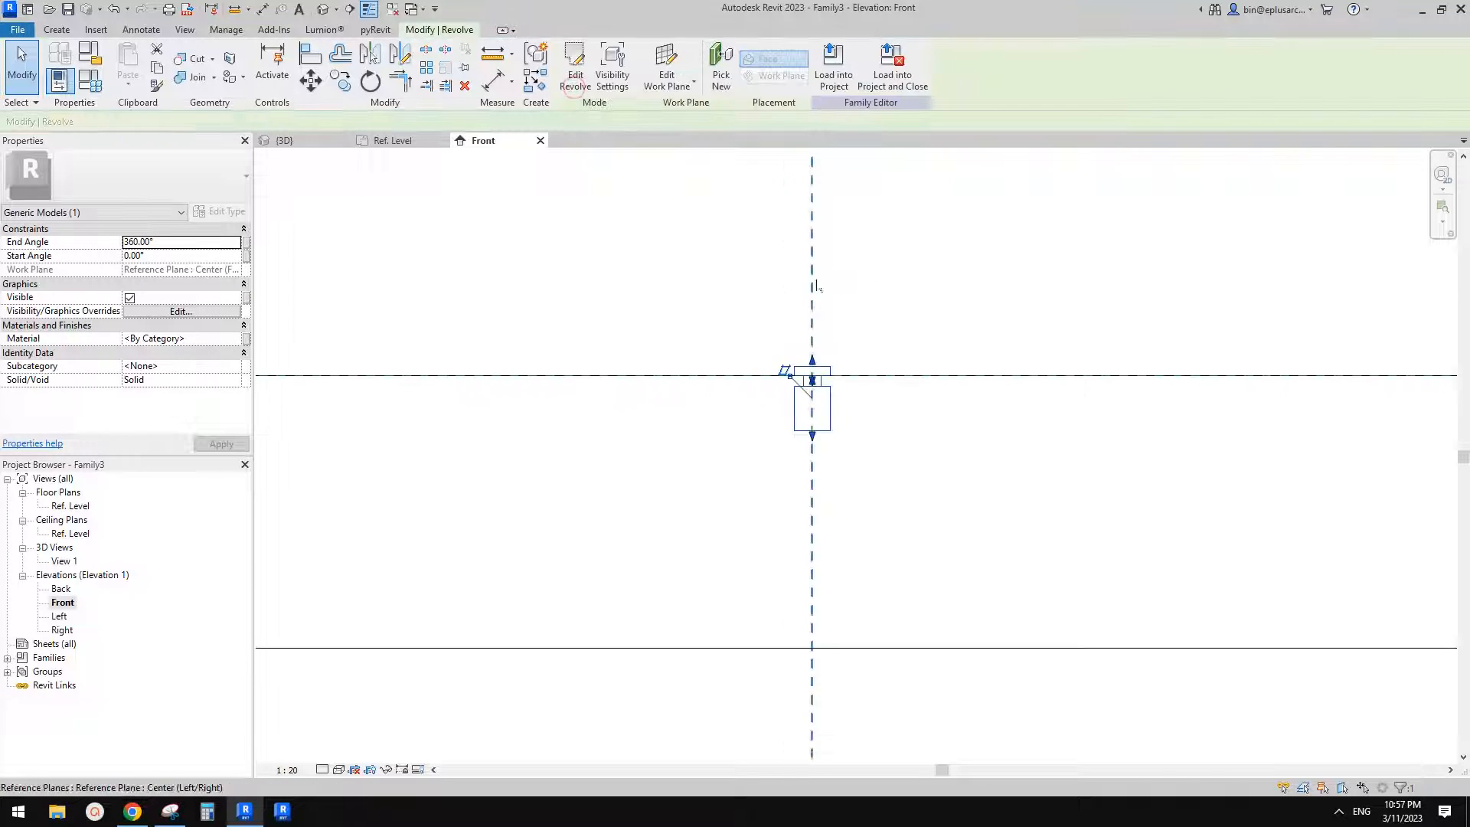
Step: Examine the revolved fixing and its host block in the family's 3D view
{"action": "left_click", "coordinate": [325, 9]}
{"action": "scroll", "coordinate": [853, 425], "scroll_direction": "down", "scroll_amount": 2}
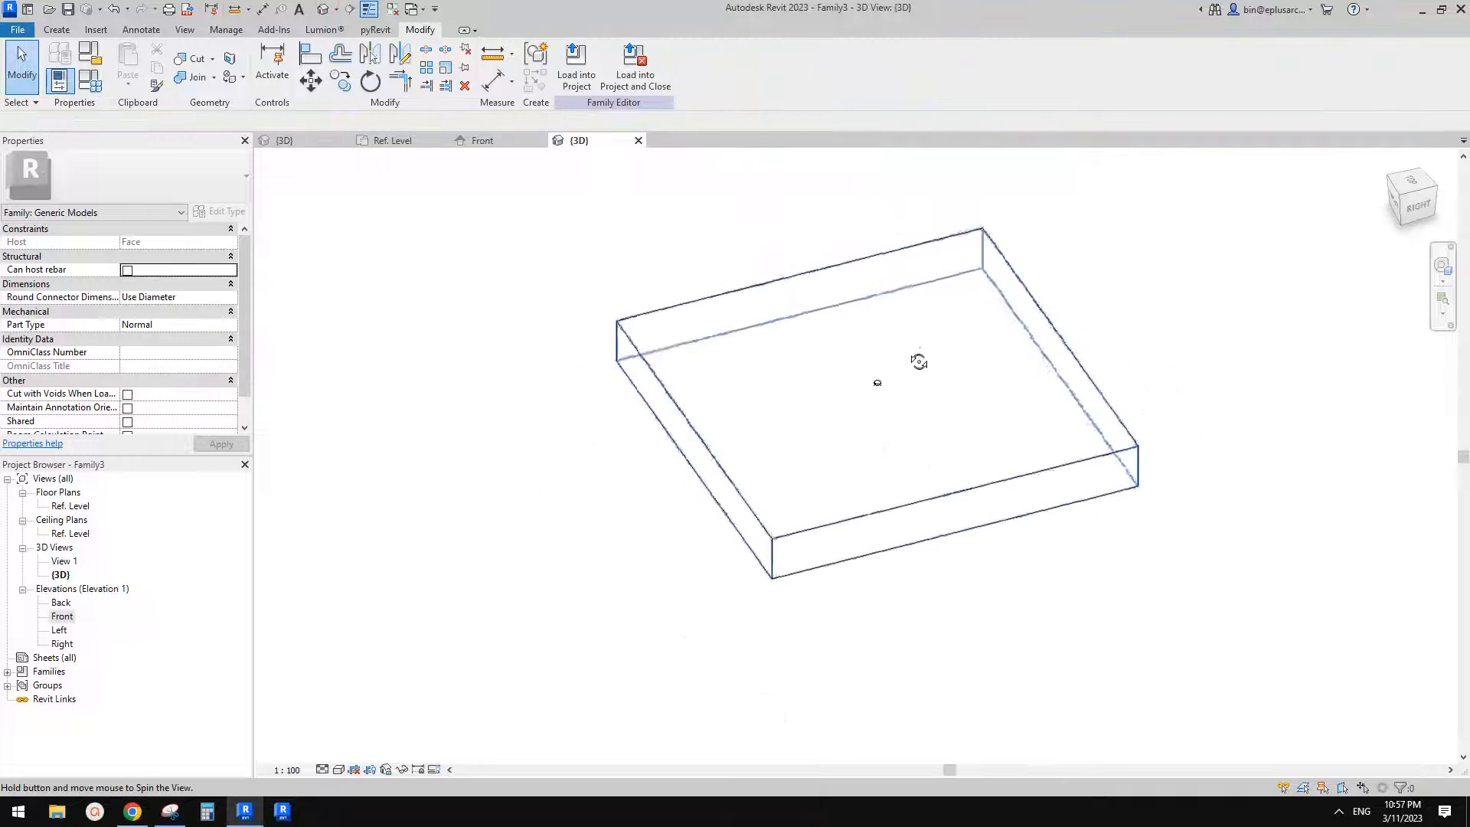
{"action": "scroll", "coordinate": [853, 384], "scroll_direction": "up", "scroll_amount": 10}
{"action": "scroll", "coordinate": [892, 382], "scroll_direction": "down", "scroll_amount": 5}
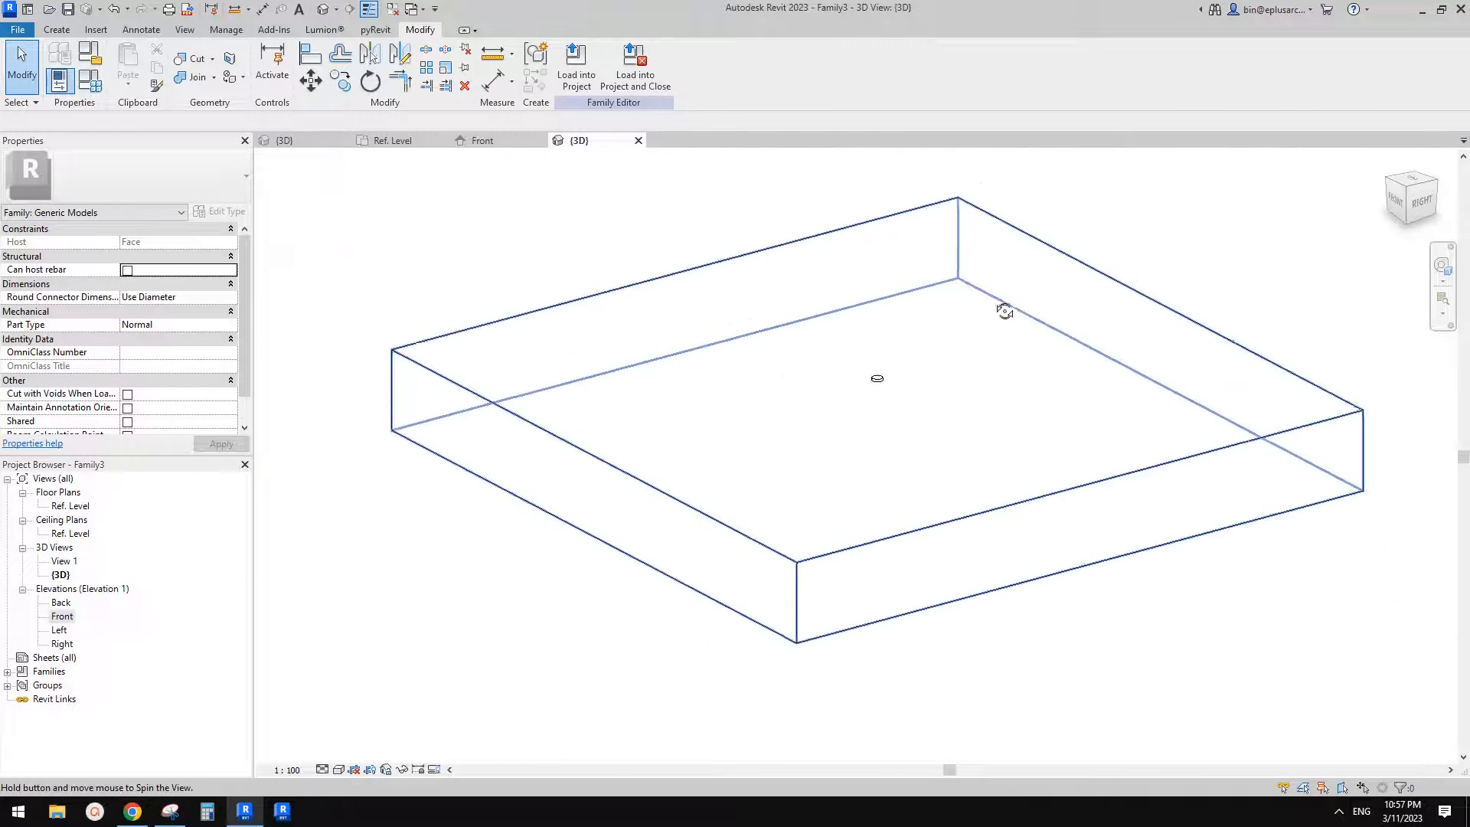
{"action": "left_click", "coordinate": [1138, 392]}
{"action": "middle_click_drag", "start_coordinate": [1029, 404], "coordinate": [929, 398], "text": "shift"}
{"action": "key", "text": "Escape"}
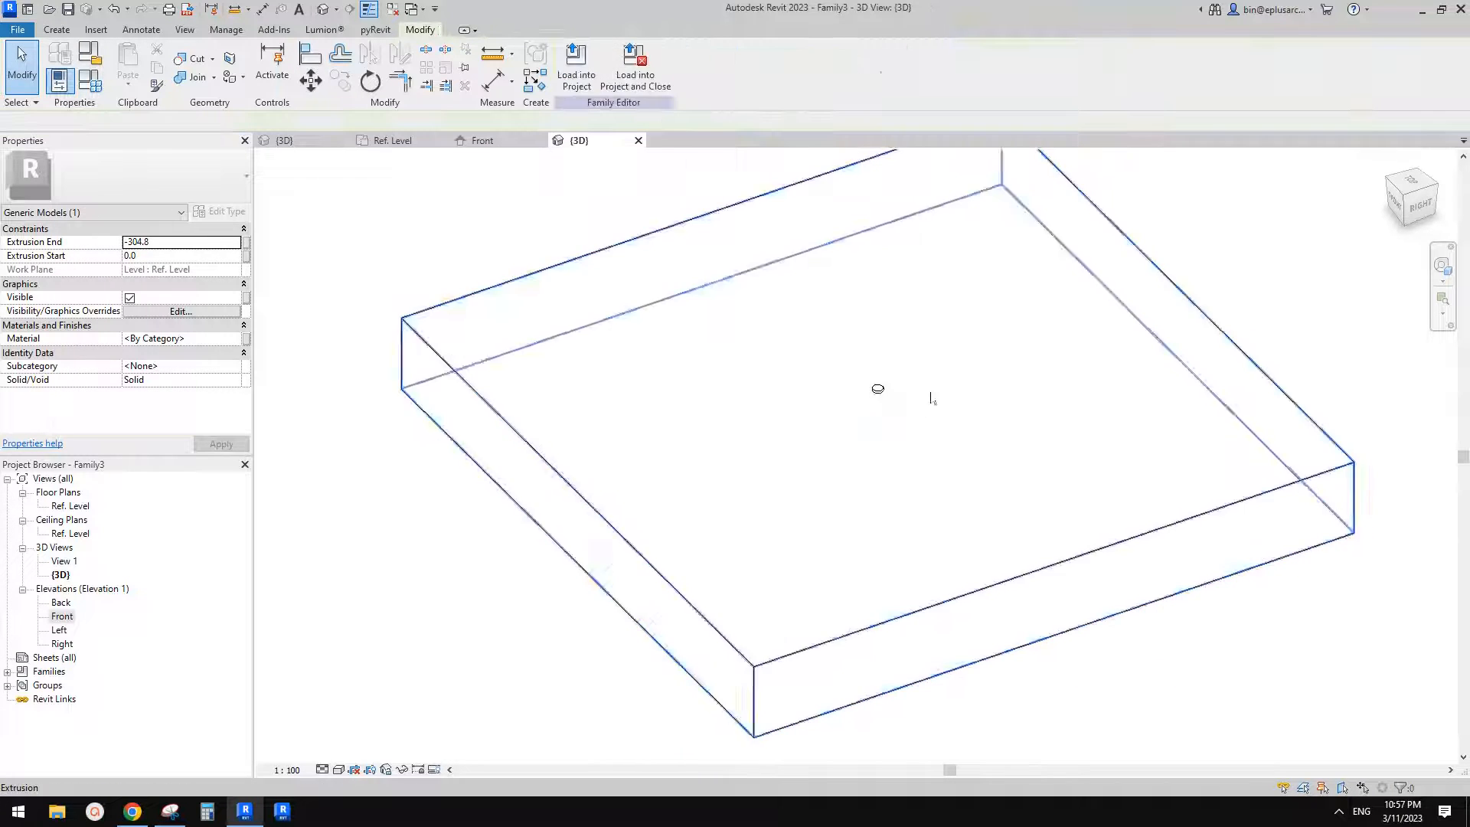
{"action": "left_click", "coordinate": [878, 397]}
{"action": "scroll", "coordinate": [879, 397], "scroll_direction": "up", "scroll_amount": 3}
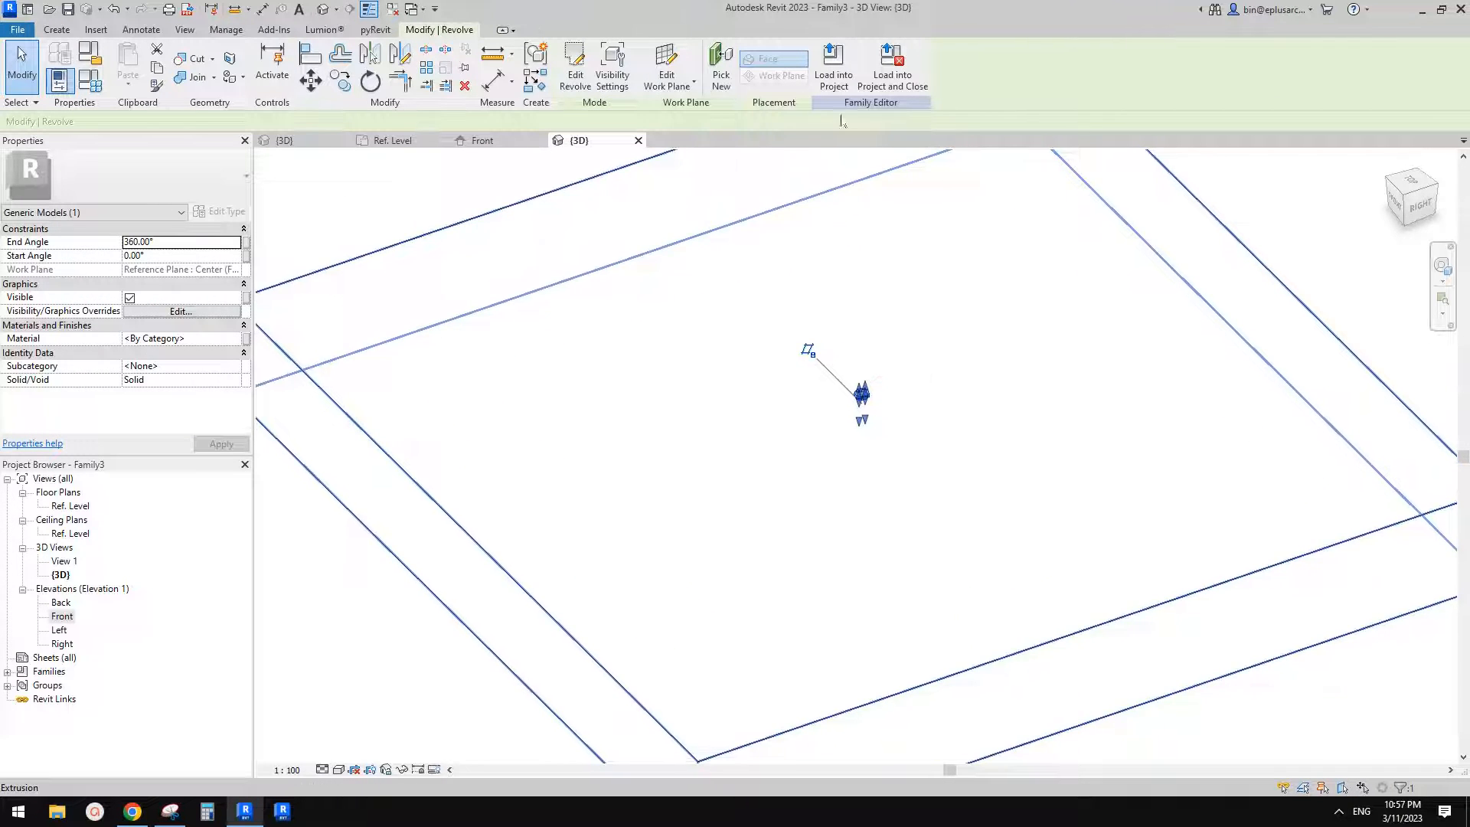
Step: Load the fixing family into the project and place two instances on the first glass panel's face near its lower outer corner
{"action": "left_click", "coordinate": [833, 76]}
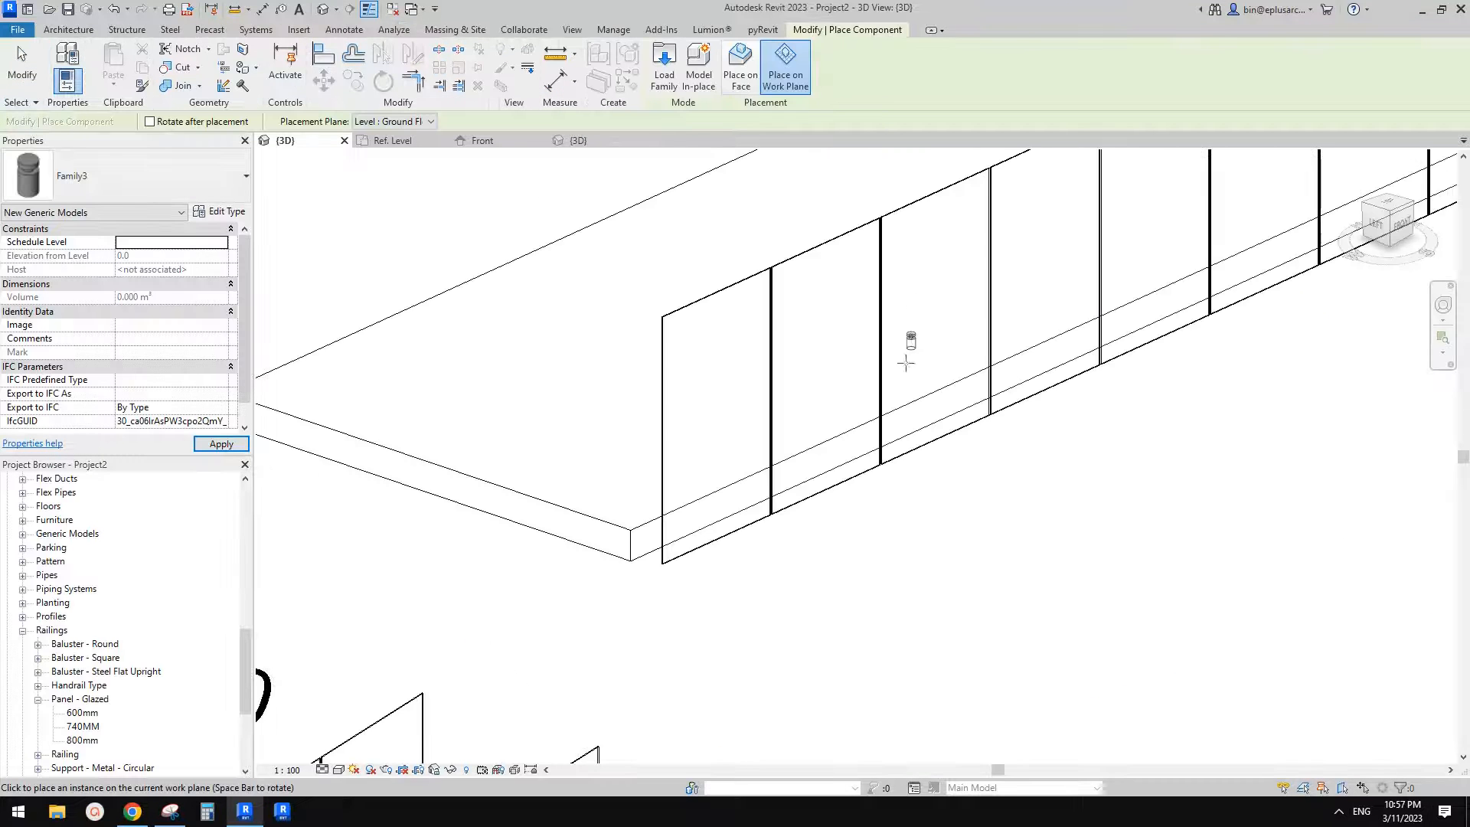
{"action": "scroll", "coordinate": [983, 361], "scroll_direction": "up", "scroll_amount": 3}
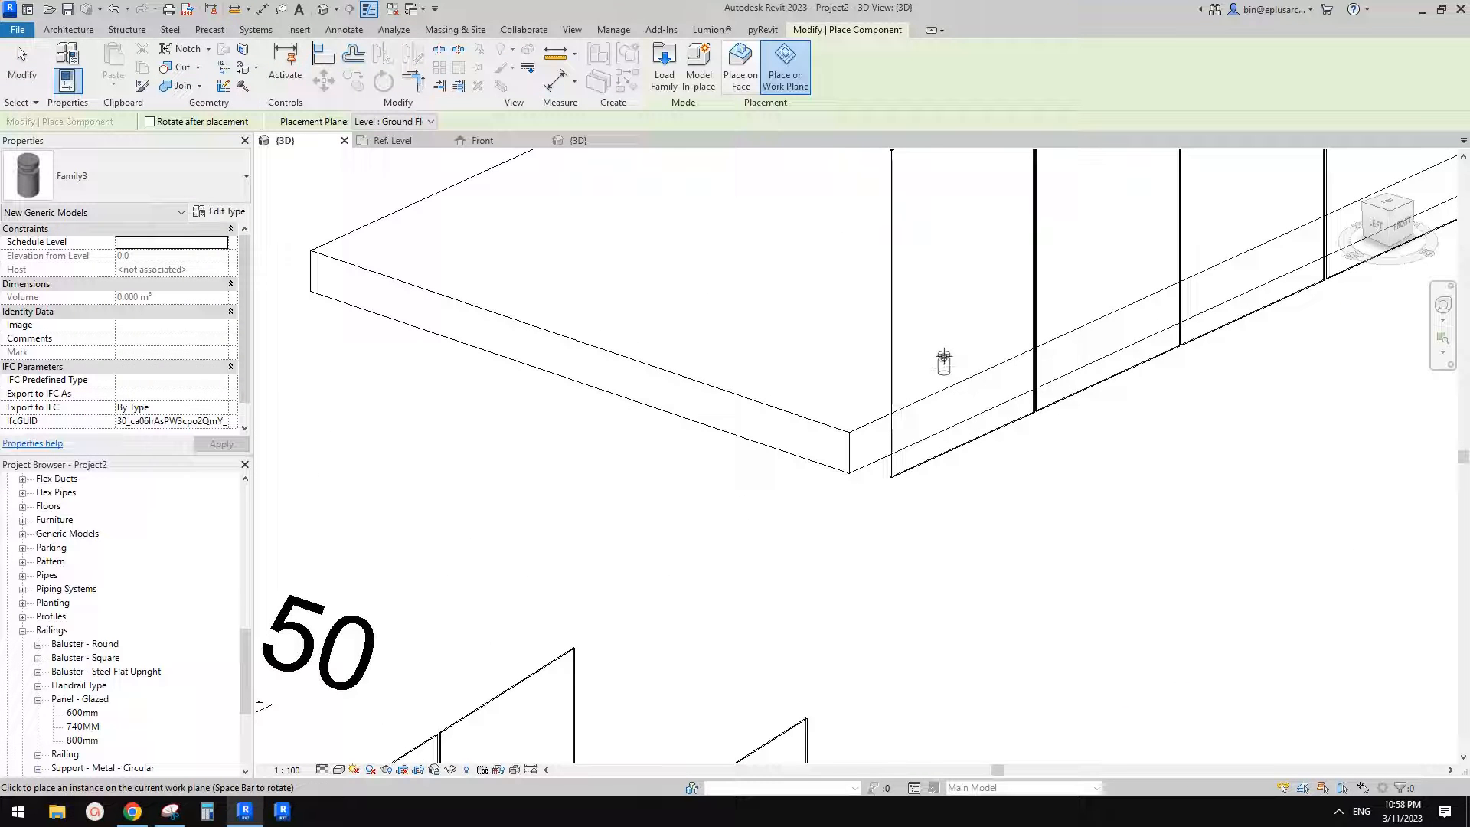
{"action": "left_click", "coordinate": [739, 74]}
{"action": "scroll", "coordinate": [935, 420], "scroll_direction": "up", "scroll_amount": 2}
{"action": "middle_click_drag", "start_coordinate": [935, 420], "coordinate": [755, 353]}
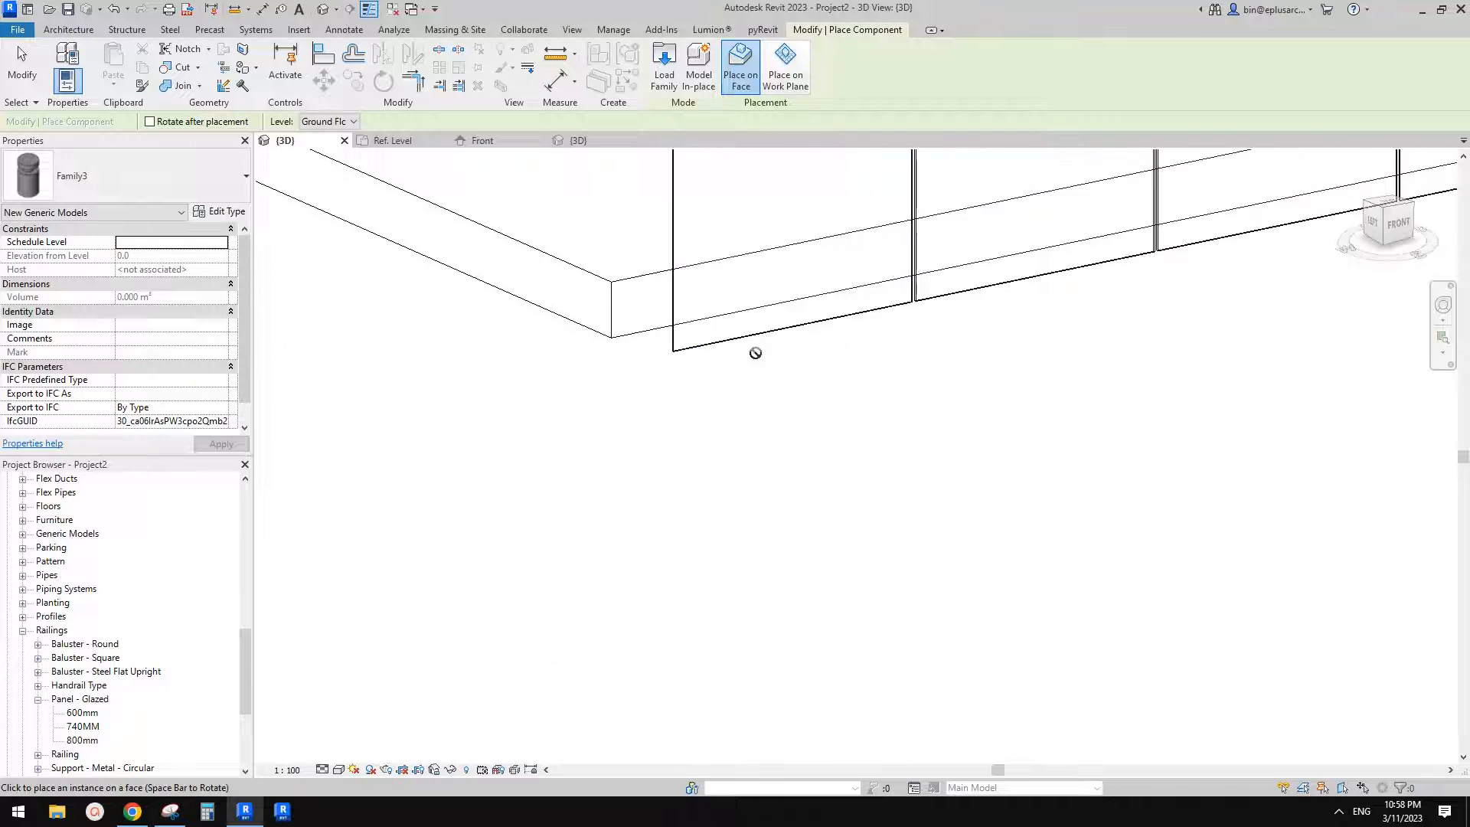
{"action": "scroll", "coordinate": [731, 317], "scroll_direction": "up", "scroll_amount": 2}
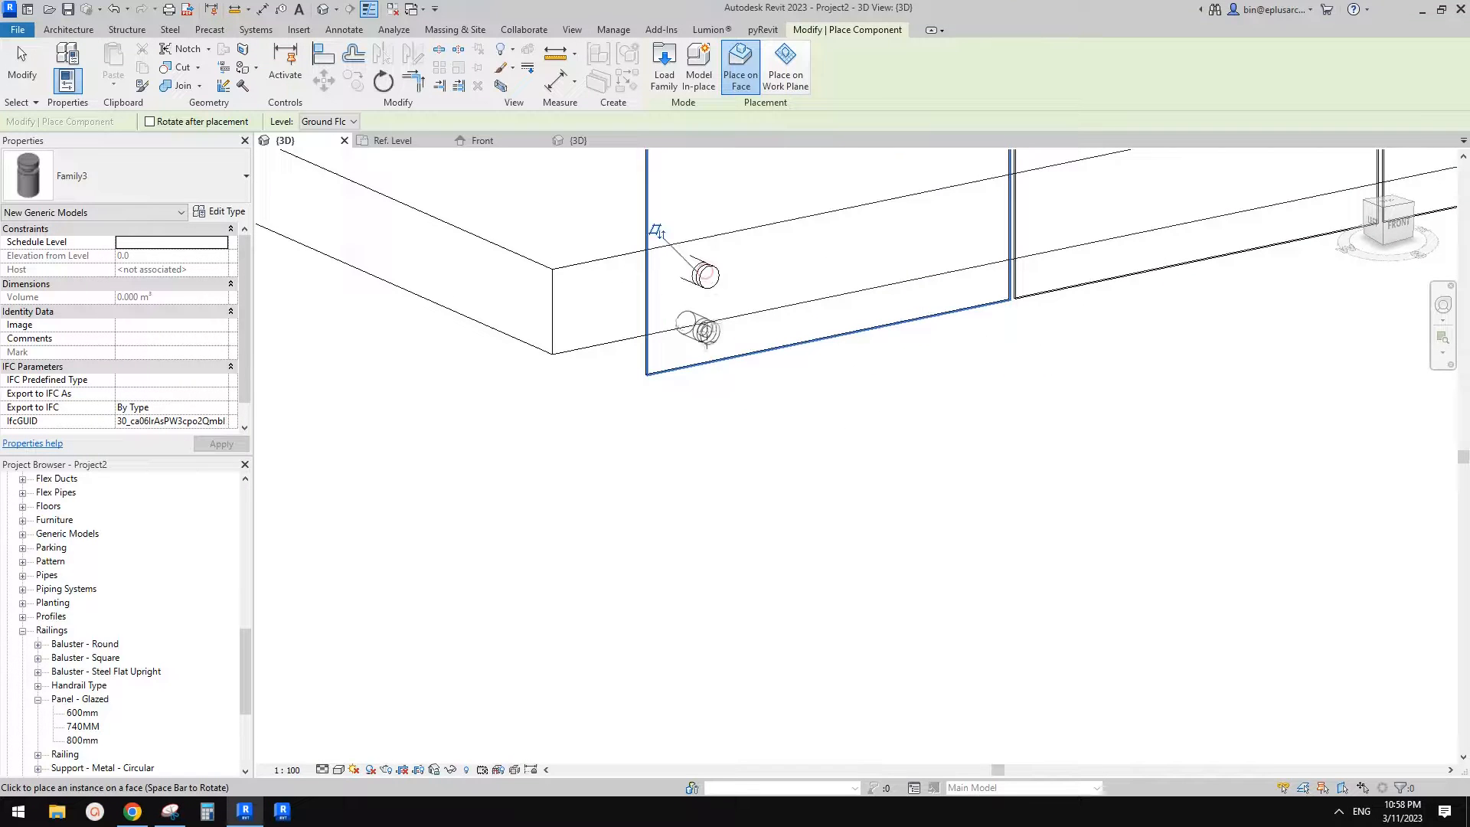
{"action": "key", "text": "Escape"}
Step: Set the Glazed Thickness of the Panel - Glazed 740MM type to 12
{"action": "mouse_move", "coordinate": [888, 329]}
{"action": "middle_mouse_down", "text": "shift"}
{"action": "mouse_move", "coordinate": [846, 401]}
{"action": "mouse_move", "coordinate": [924, 435]}
{"action": "mouse_move", "coordinate": [895, 422]}
{"action": "mouse_move", "coordinate": [939, 459]}
{"action": "mouse_move", "coordinate": [1021, 449]}
{"action": "mouse_move", "coordinate": [881, 360]}
{"action": "middle_mouse_up", "text": "shift"}
{"action": "left_click", "coordinate": [878, 360]}
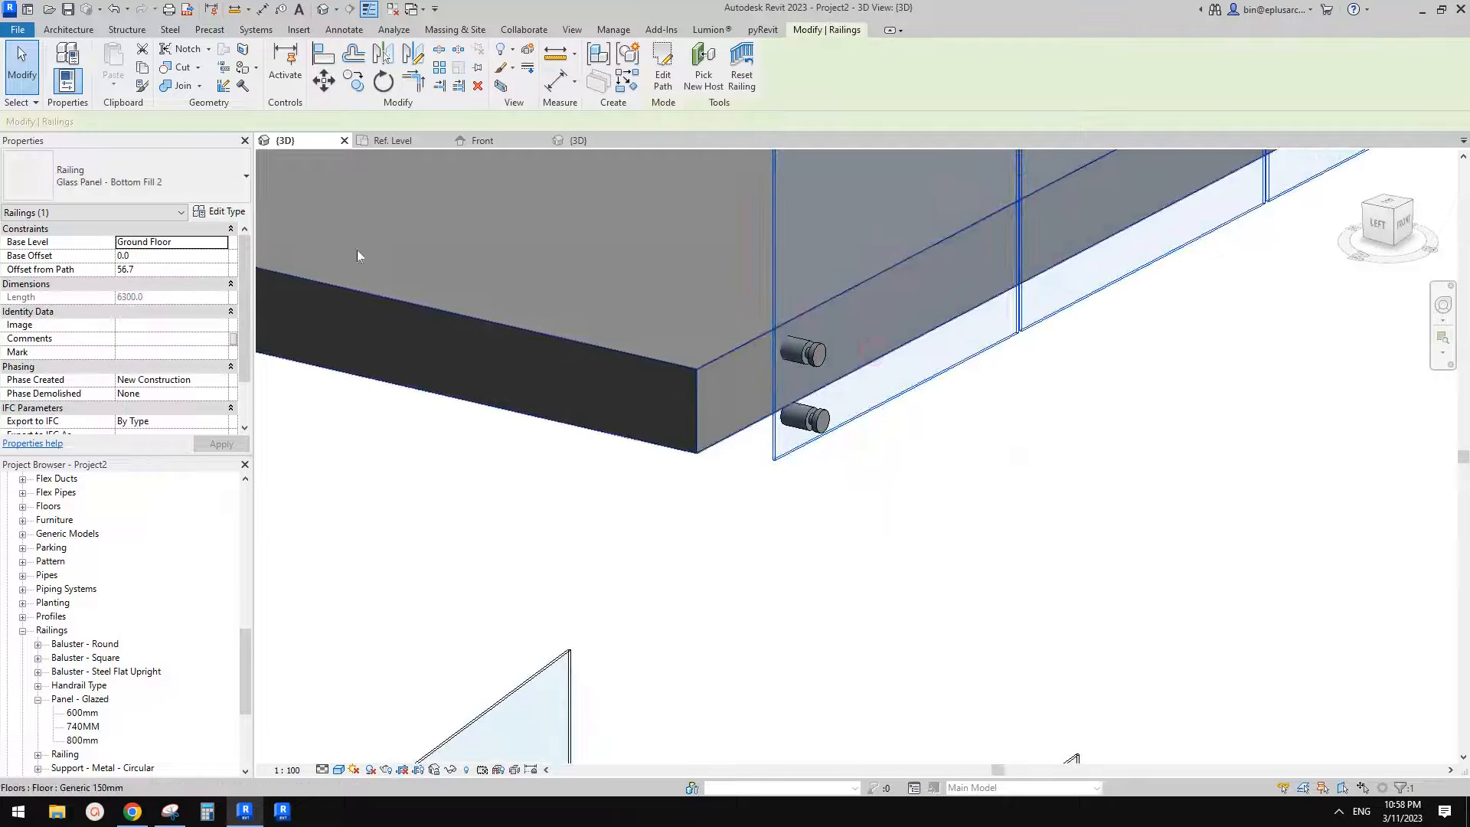
{"action": "middle_click_drag", "start_coordinate": [998, 315], "coordinate": [998, 358]}
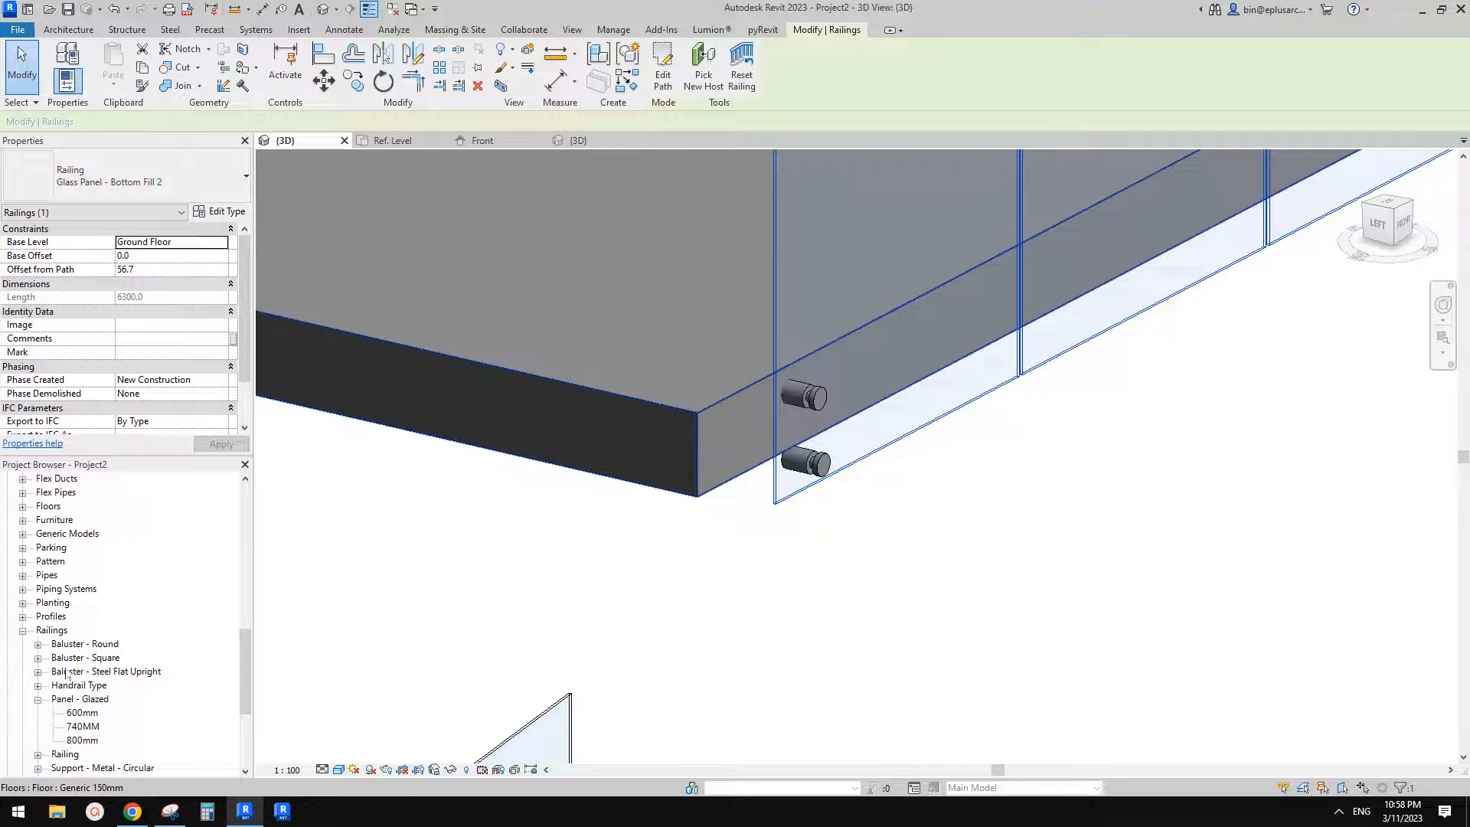
{"action": "double_click", "coordinate": [83, 726]}
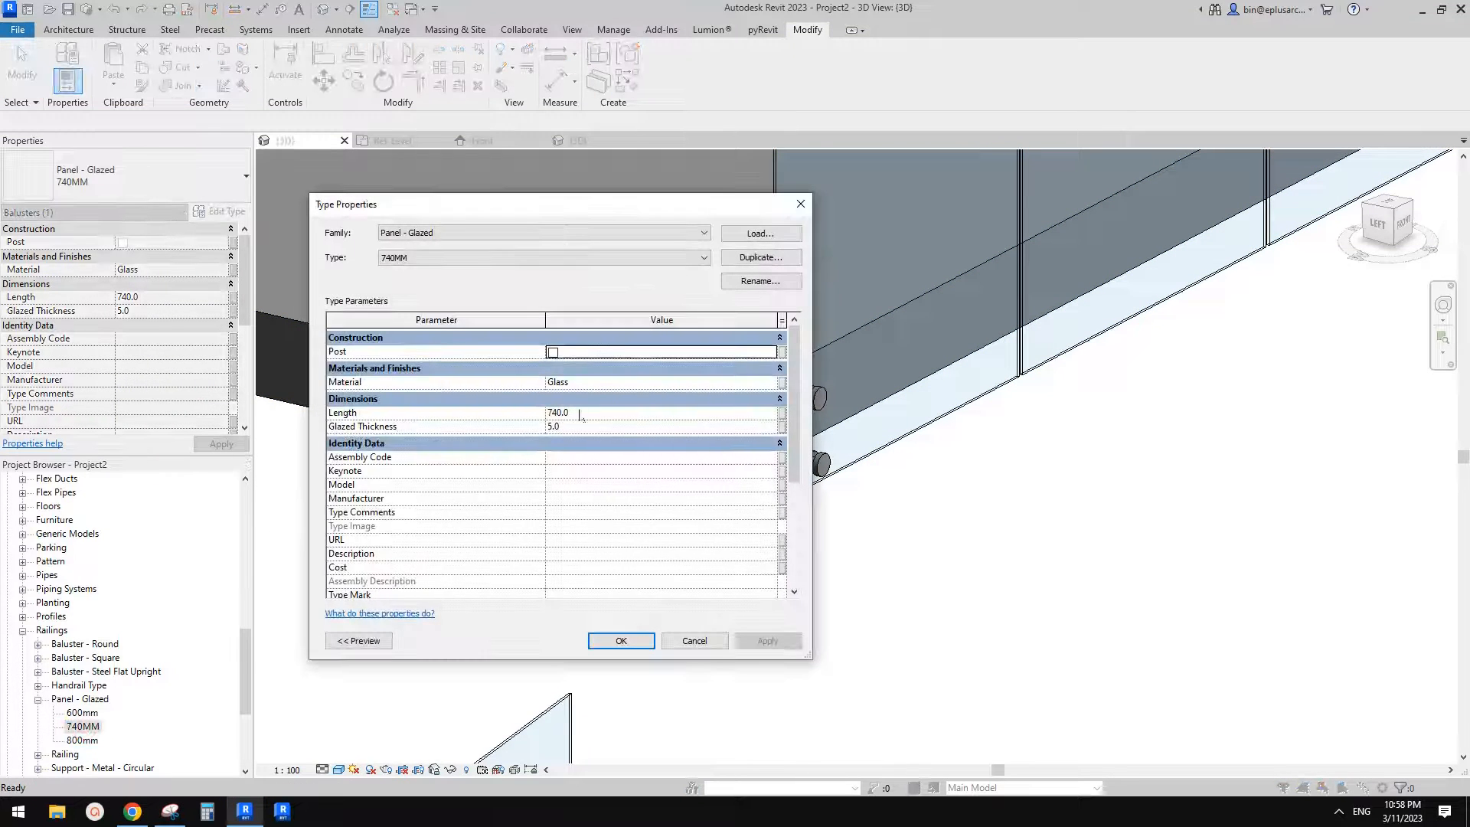
{"action": "type", "text": "12"}
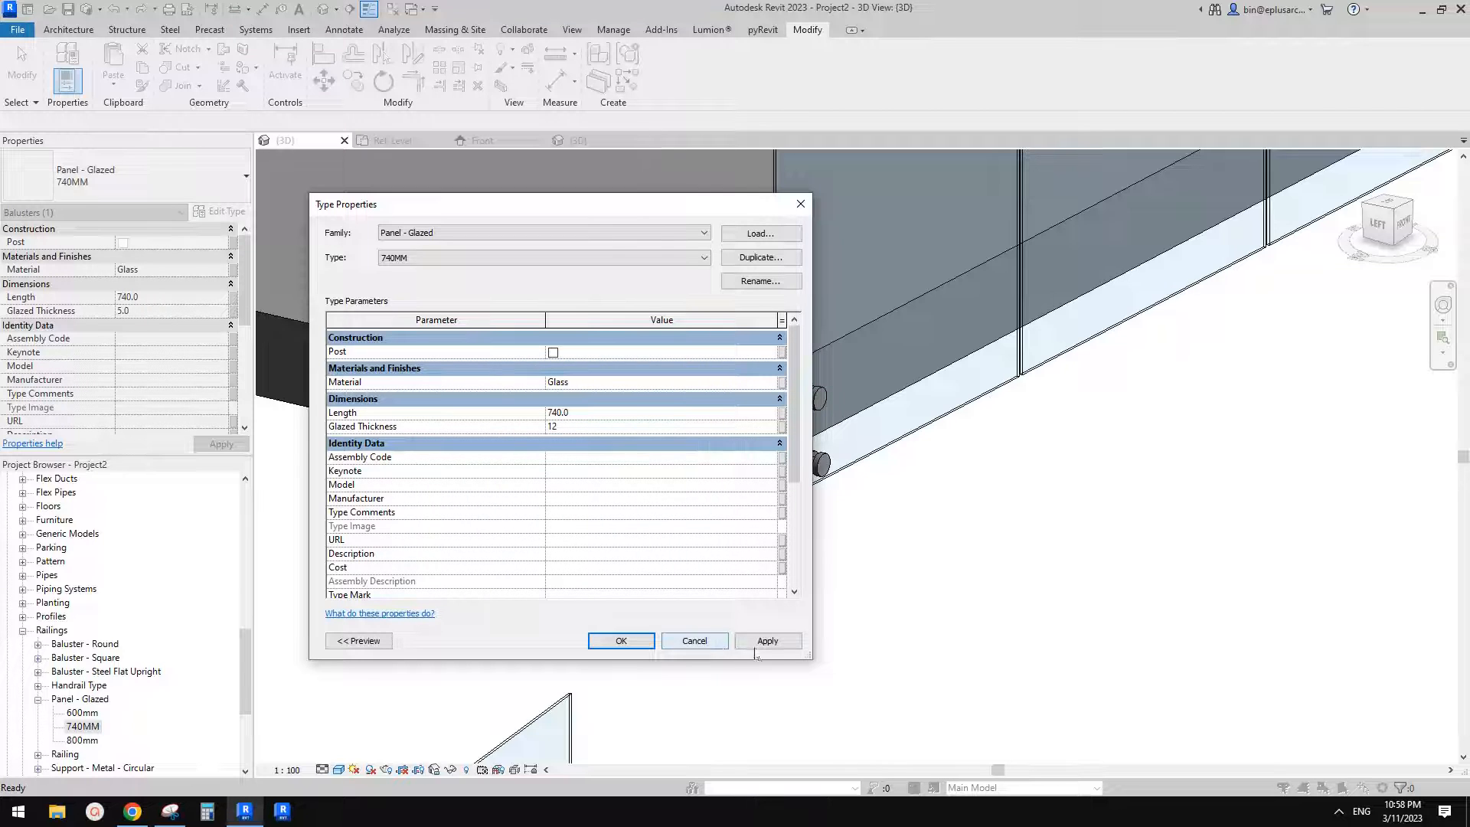
{"action": "left_click", "coordinate": [763, 646]}
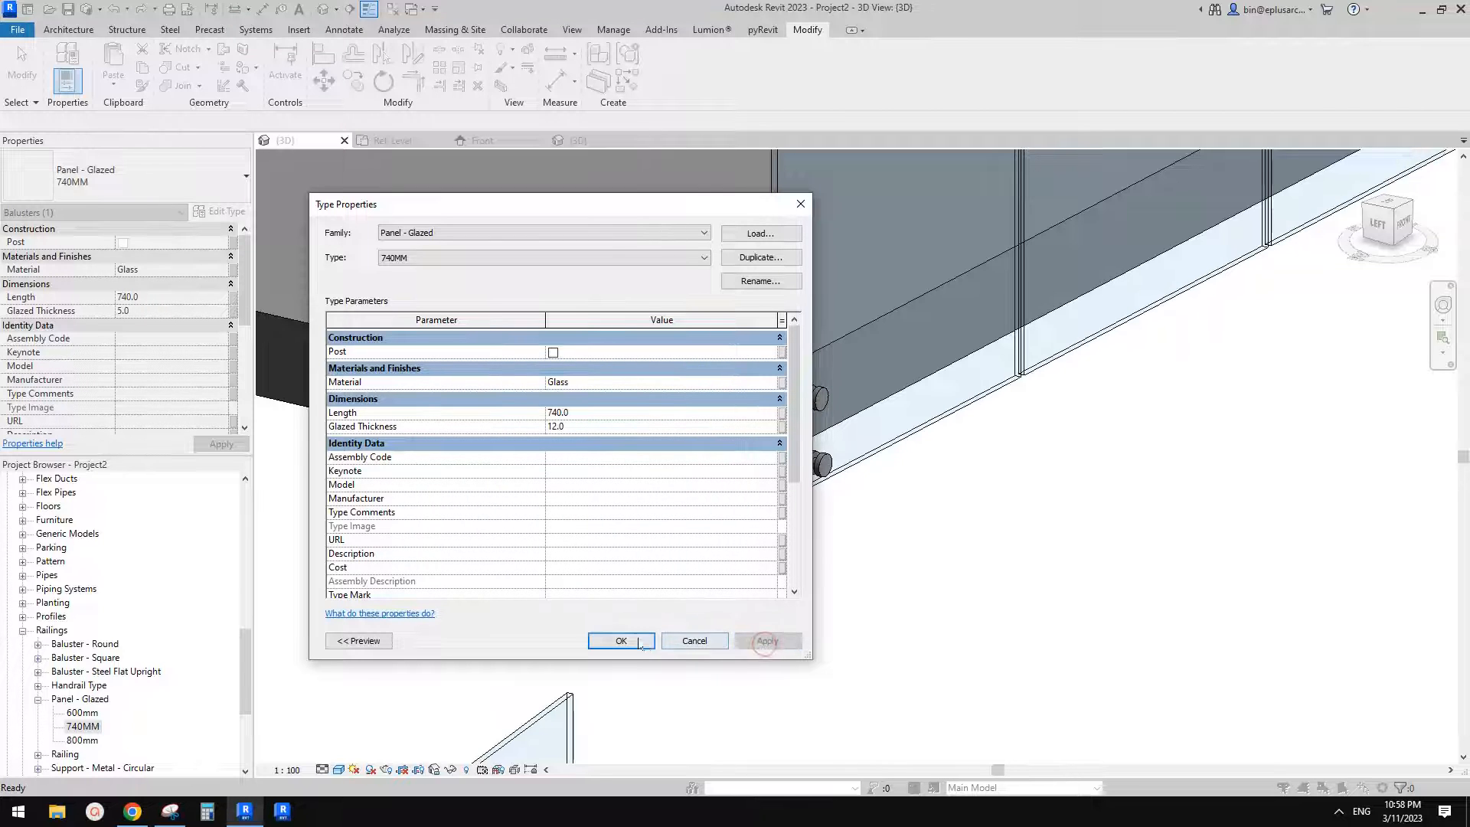
{"action": "left_click", "coordinate": [620, 641]}
Step: Change the floor slab behind the railing to the Generic 300mm type
{"action": "middle_click_drag", "start_coordinate": [837, 558], "coordinate": [689, 429], "text": "shift"}
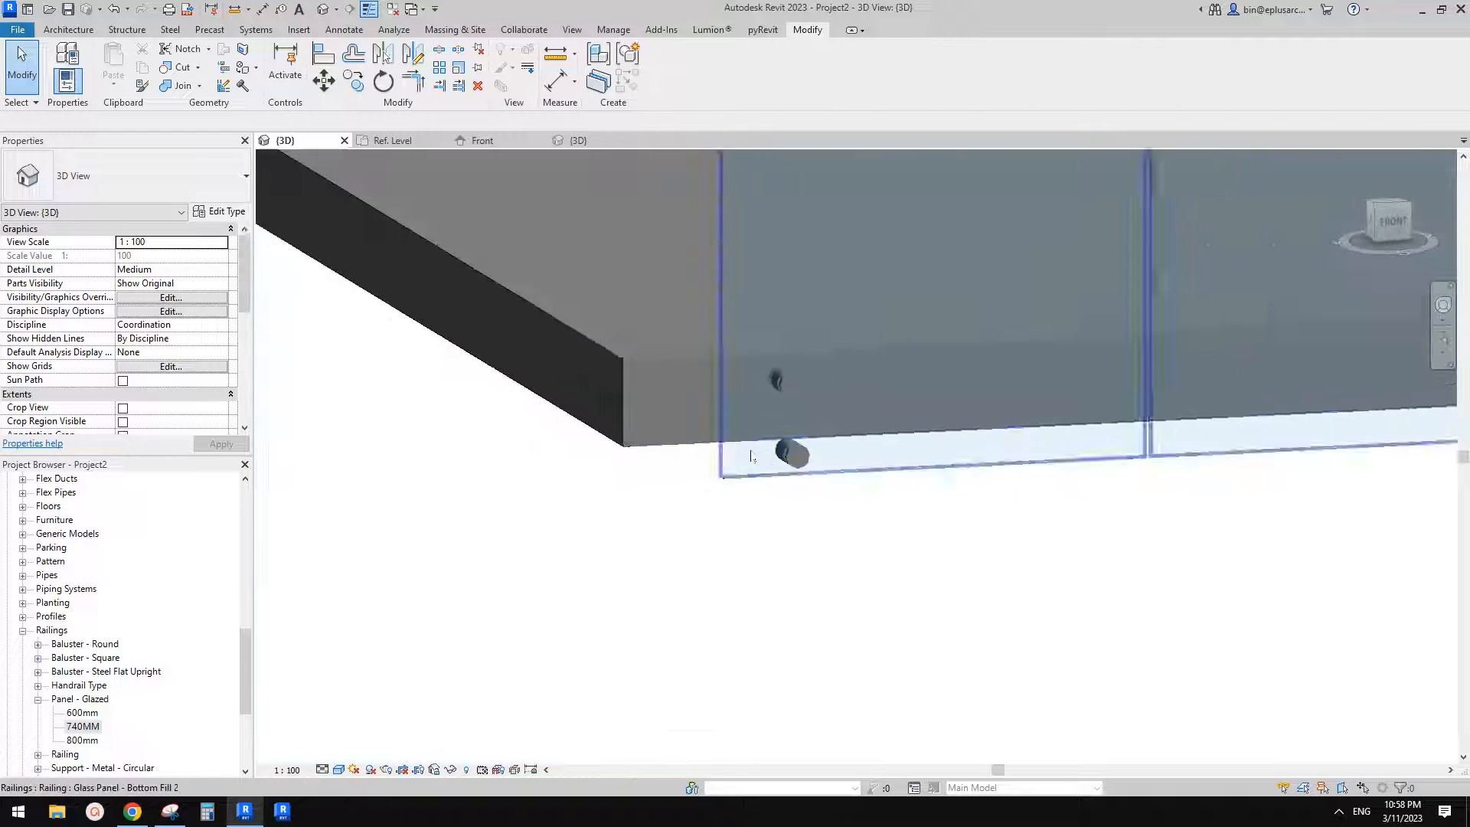
{"action": "left_click", "coordinate": [655, 410]}
{"action": "left_click", "coordinate": [92, 176]}
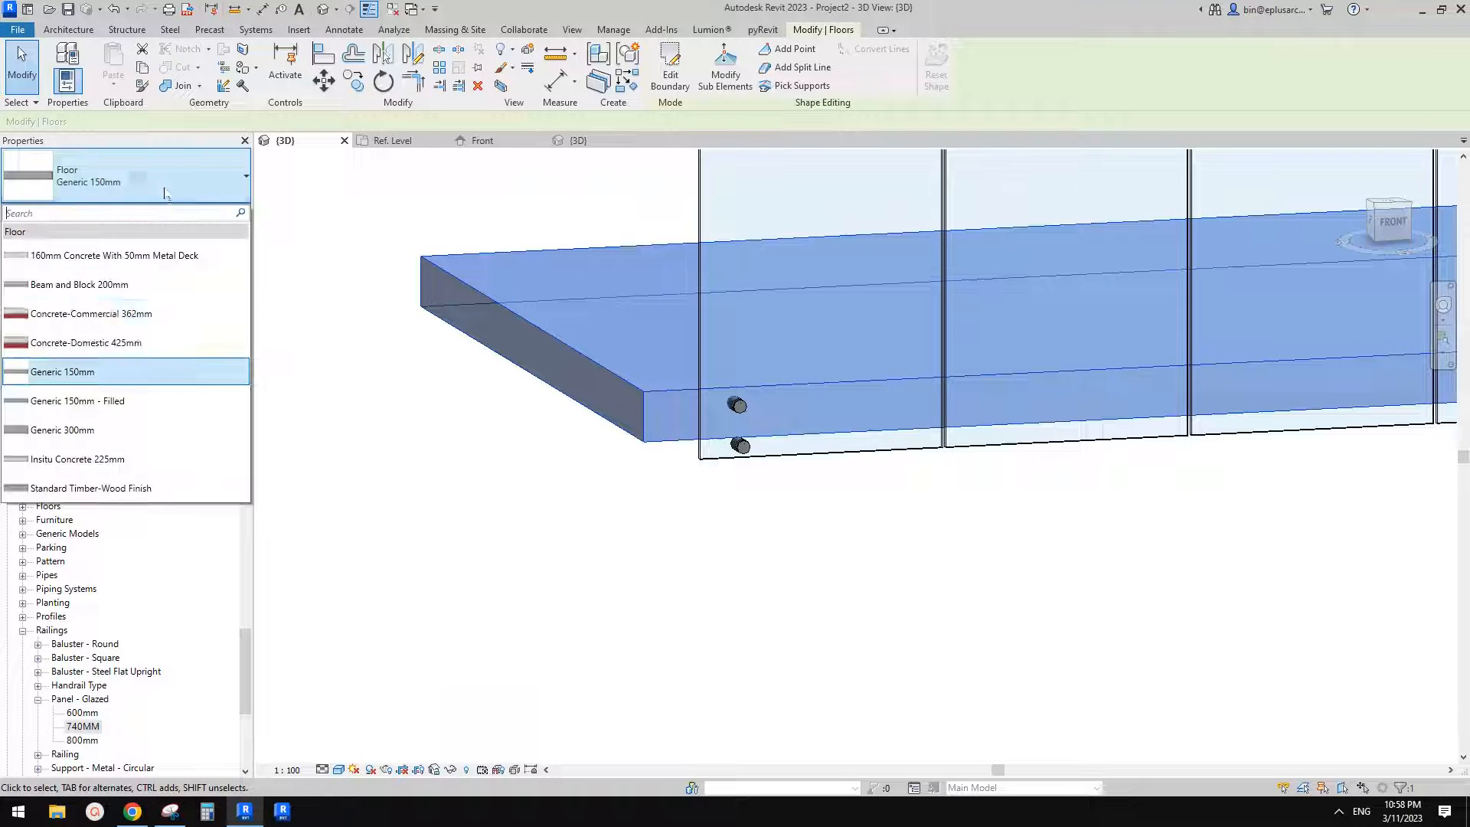
{"action": "left_click", "coordinate": [76, 429]}
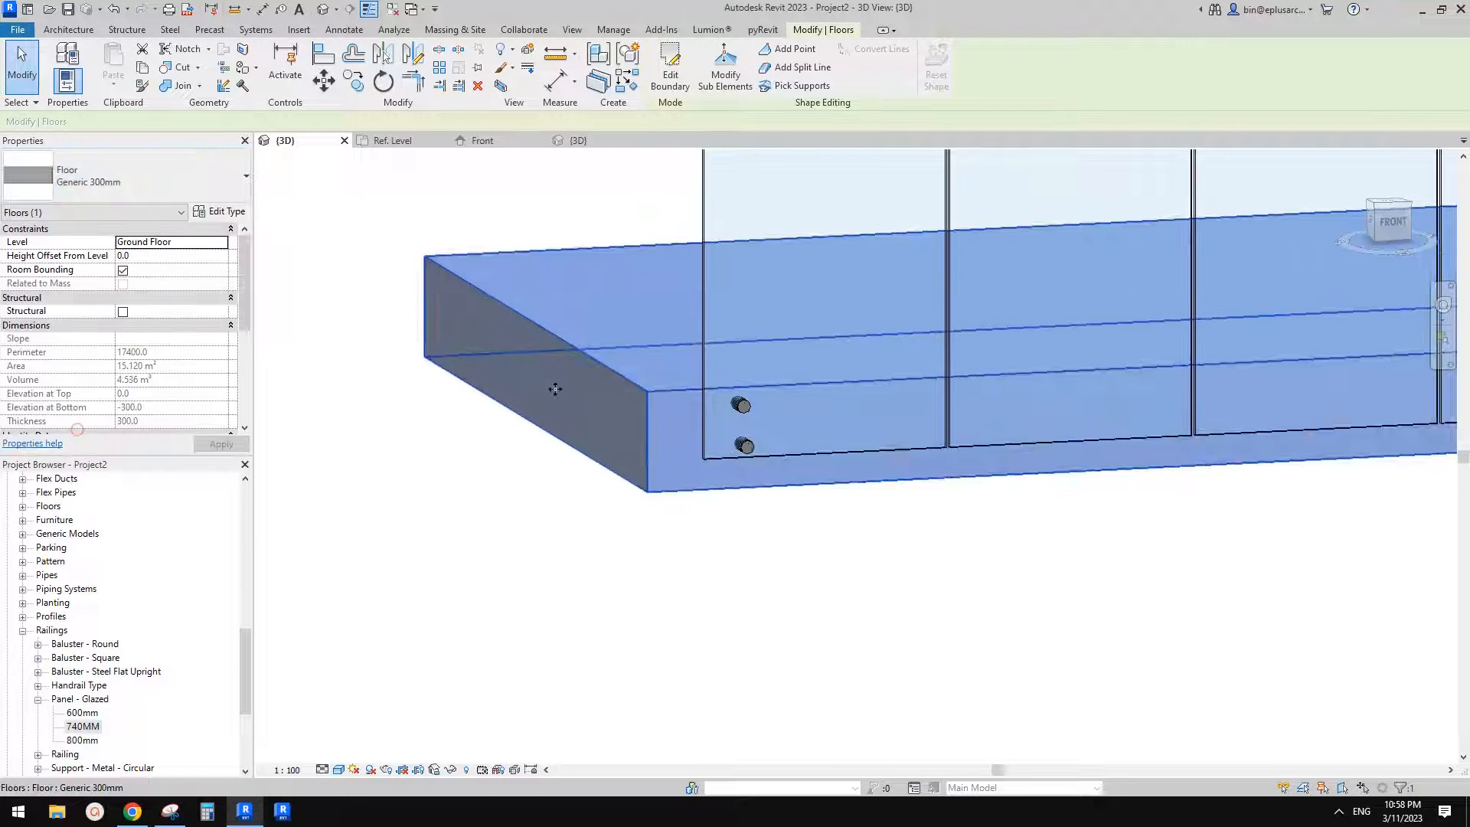
{"action": "key", "text": "Escape"}
Step: Shift the upper fixing slightly toward the first panel's outer edge and delete the lower fixing
{"action": "middle_click_drag", "start_coordinate": [846, 478], "coordinate": [808, 436], "text": "shift"}
{"action": "scroll", "coordinate": [718, 450], "scroll_direction": "up", "scroll_amount": 3}
{"action": "middle_click_drag", "start_coordinate": [722, 450], "coordinate": [709, 401], "text": "shift"}
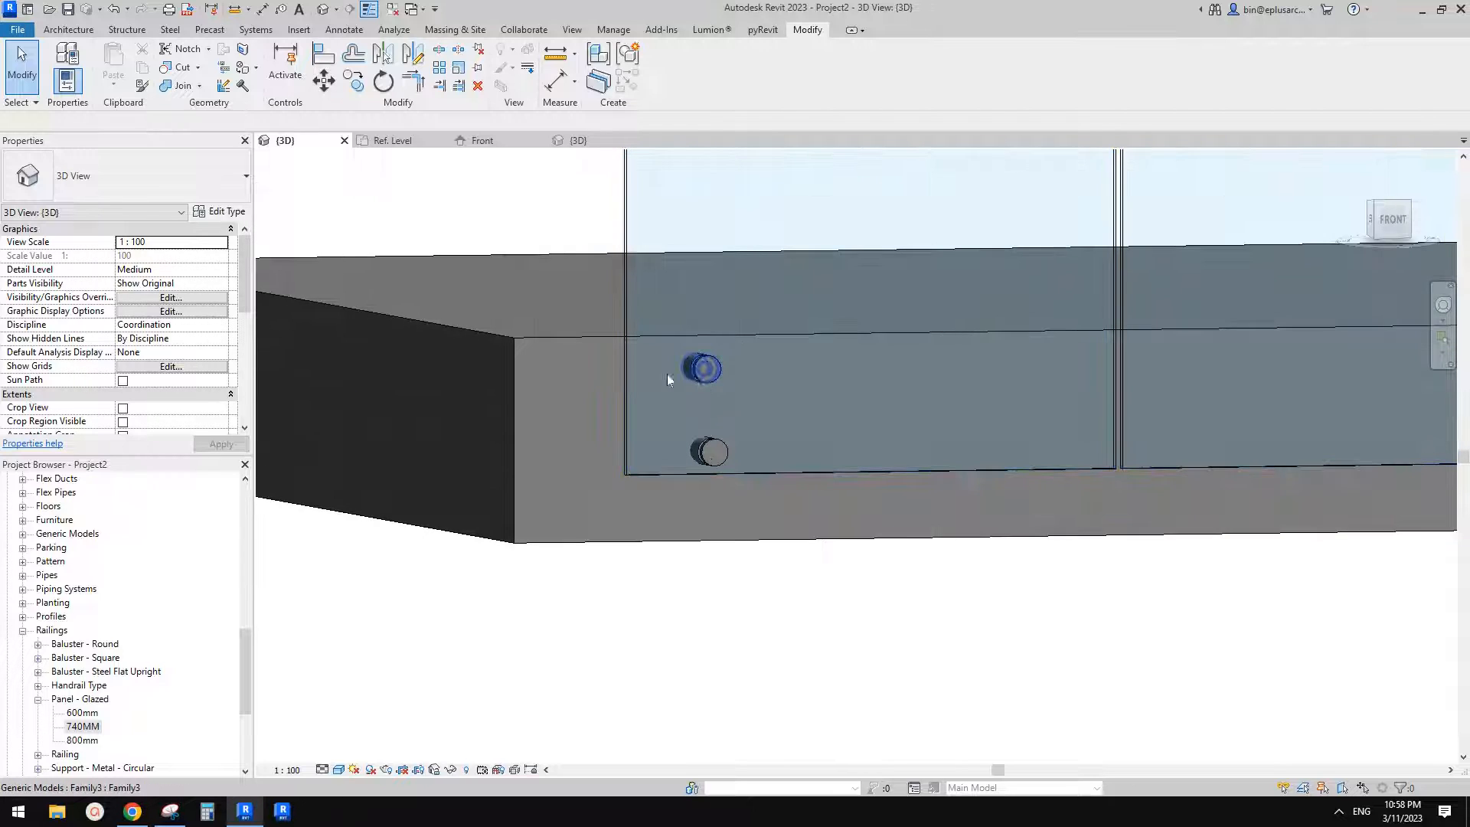
{"action": "left_click", "coordinate": [684, 377]}
{"action": "left_click", "coordinate": [716, 454]}
{"action": "key", "text": "Escape"}
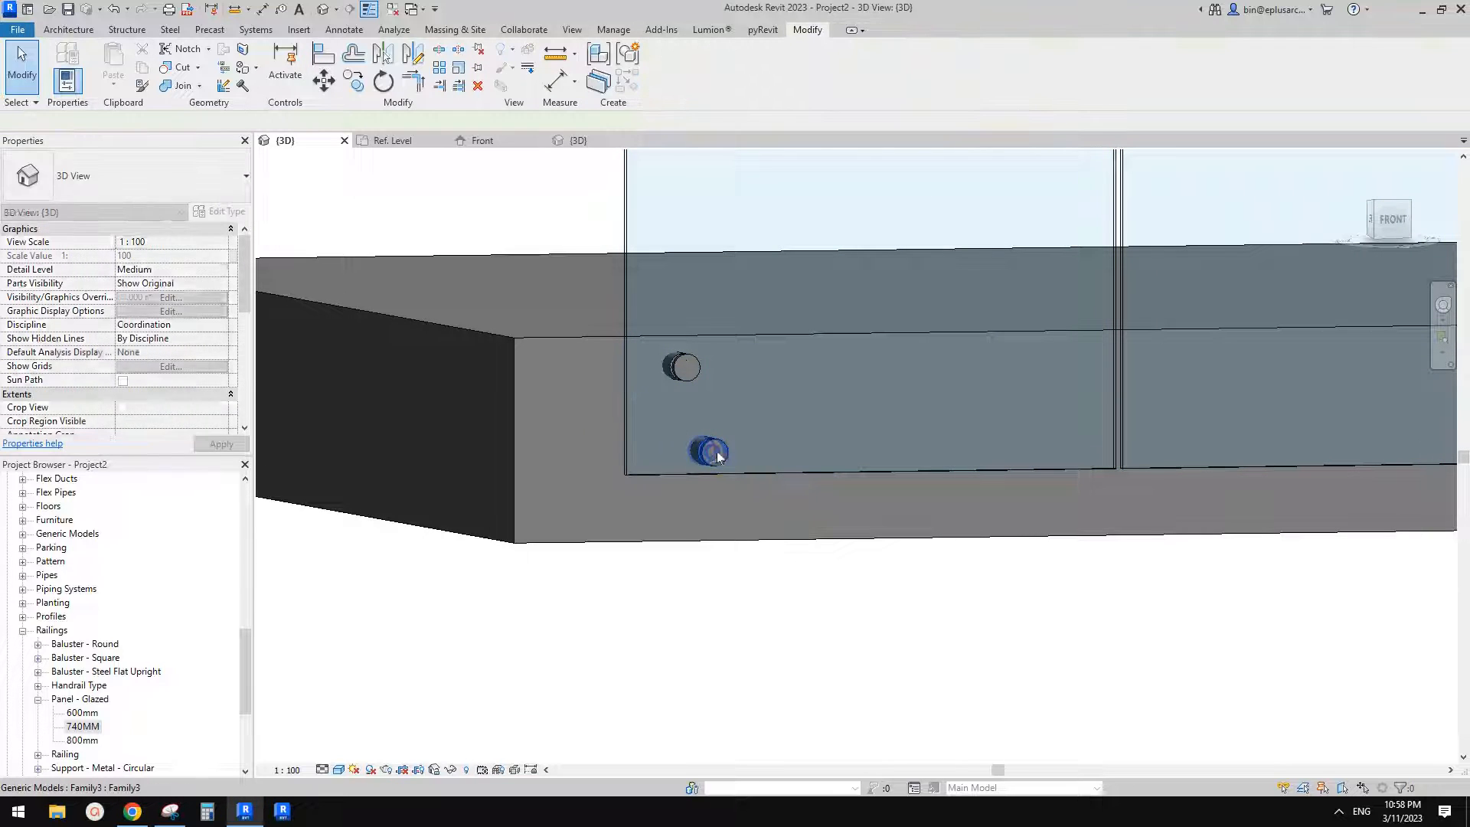
{"action": "left_click", "coordinate": [716, 455]}
{"action": "key", "text": "d"}
{"action": "key", "text": "e"}
Step: Copy the remaining fixing about 100 straight down on the first glass panel
{"action": "left_click", "coordinate": [689, 373]}
{"action": "key", "text": "c"}
{"action": "key", "text": "o"}
{"action": "left_click", "coordinate": [736, 373]}
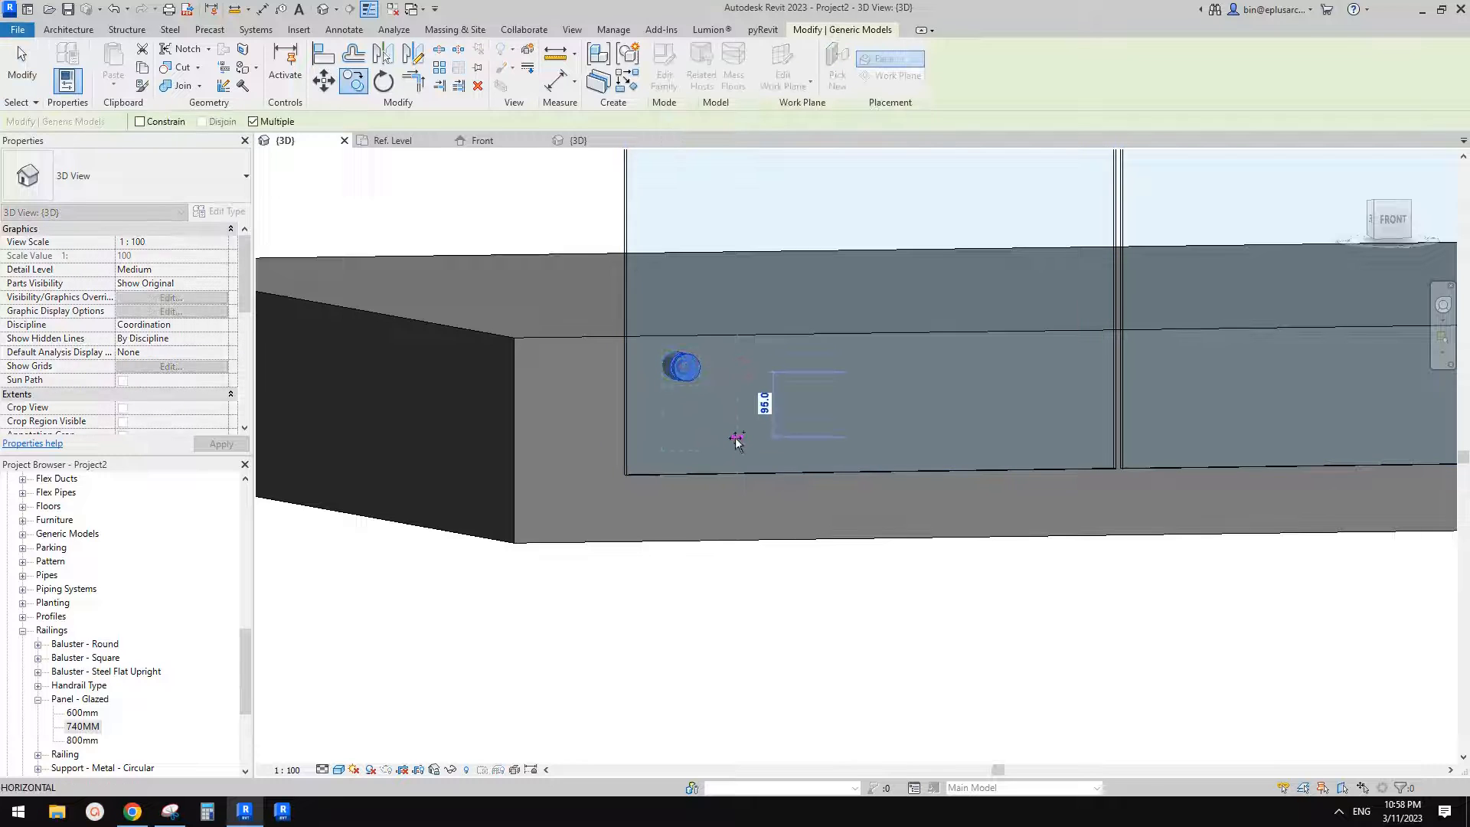
{"action": "left_click", "coordinate": [736, 441]}
{"action": "key", "text": "Escape"}
{"action": "key", "text": "Escape"}
{"action": "left_click", "coordinate": [686, 434]}
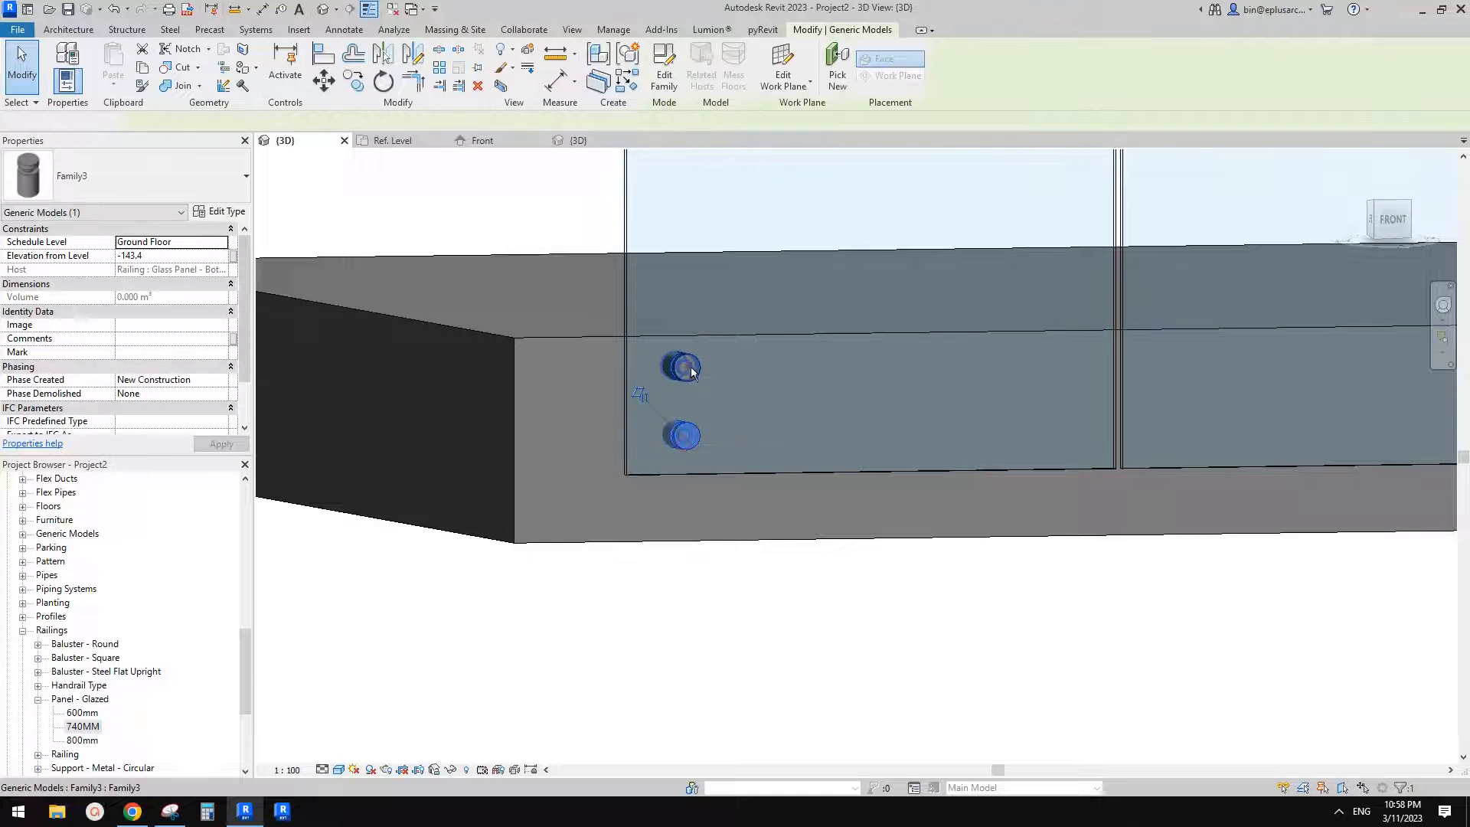
{"action": "left_click", "coordinate": [690, 371], "text": "ctrl"}
{"action": "scroll", "coordinate": [690, 372], "scroll_direction": "down", "scroll_amount": 2}
{"action": "mouse_move", "coordinate": [718, 417]}
{"action": "middle_mouse_down", "text": "shift"}
{"action": "mouse_move", "coordinate": [703, 426]}
{"action": "mouse_move", "coordinate": [798, 454]}
{"action": "middle_mouse_up", "text": "shift"}
{"action": "key", "text": "d"}
{"action": "key", "text": "m"}
{"action": "scroll", "coordinate": [820, 443], "scroll_direction": "down", "scroll_amount": 1}
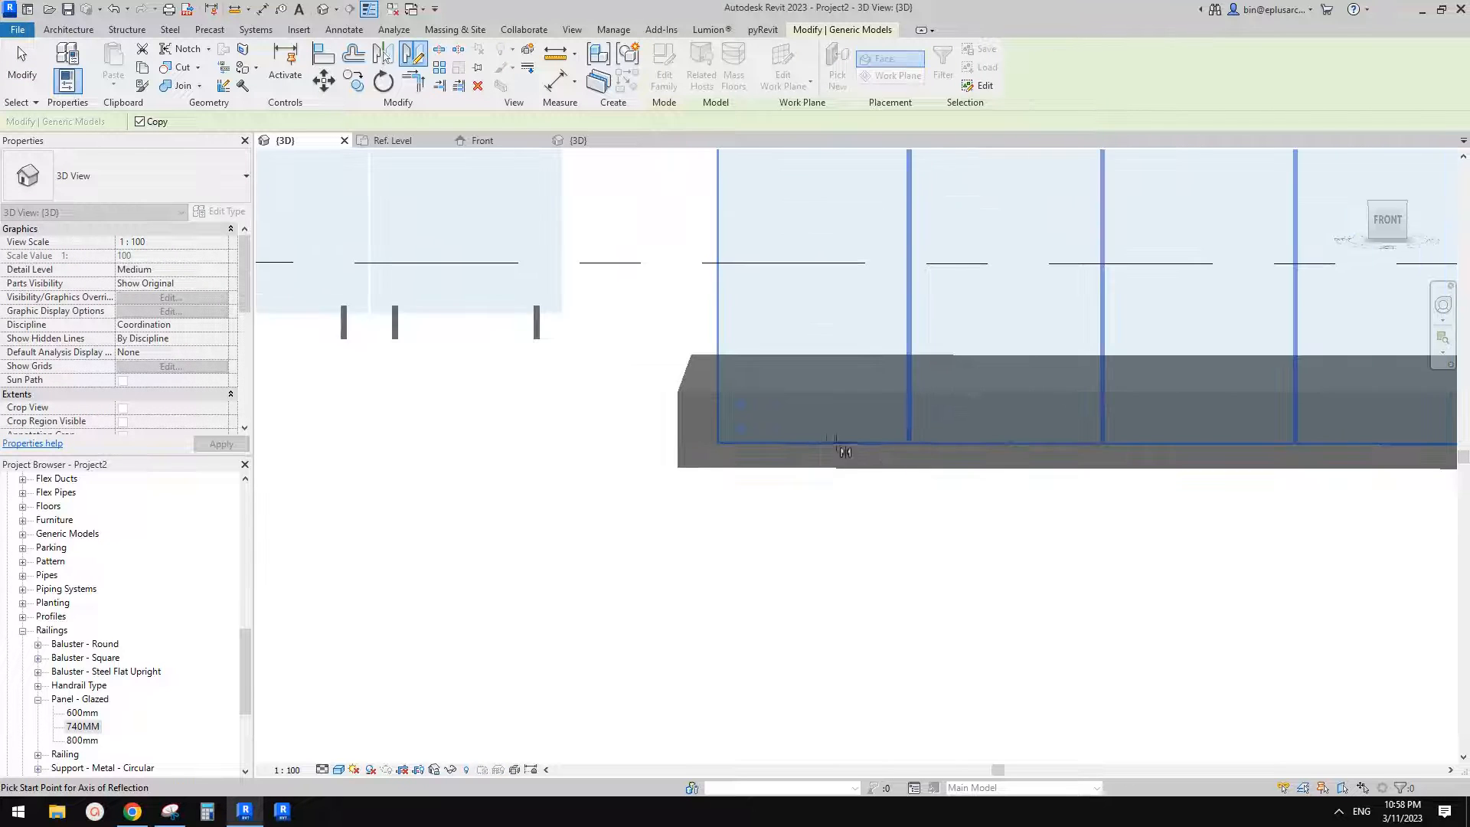
Step: In the front orientation, copy the two fixings 560 horizontally to the other side of the first glass panel
{"action": "left_click", "coordinate": [1390, 221]}
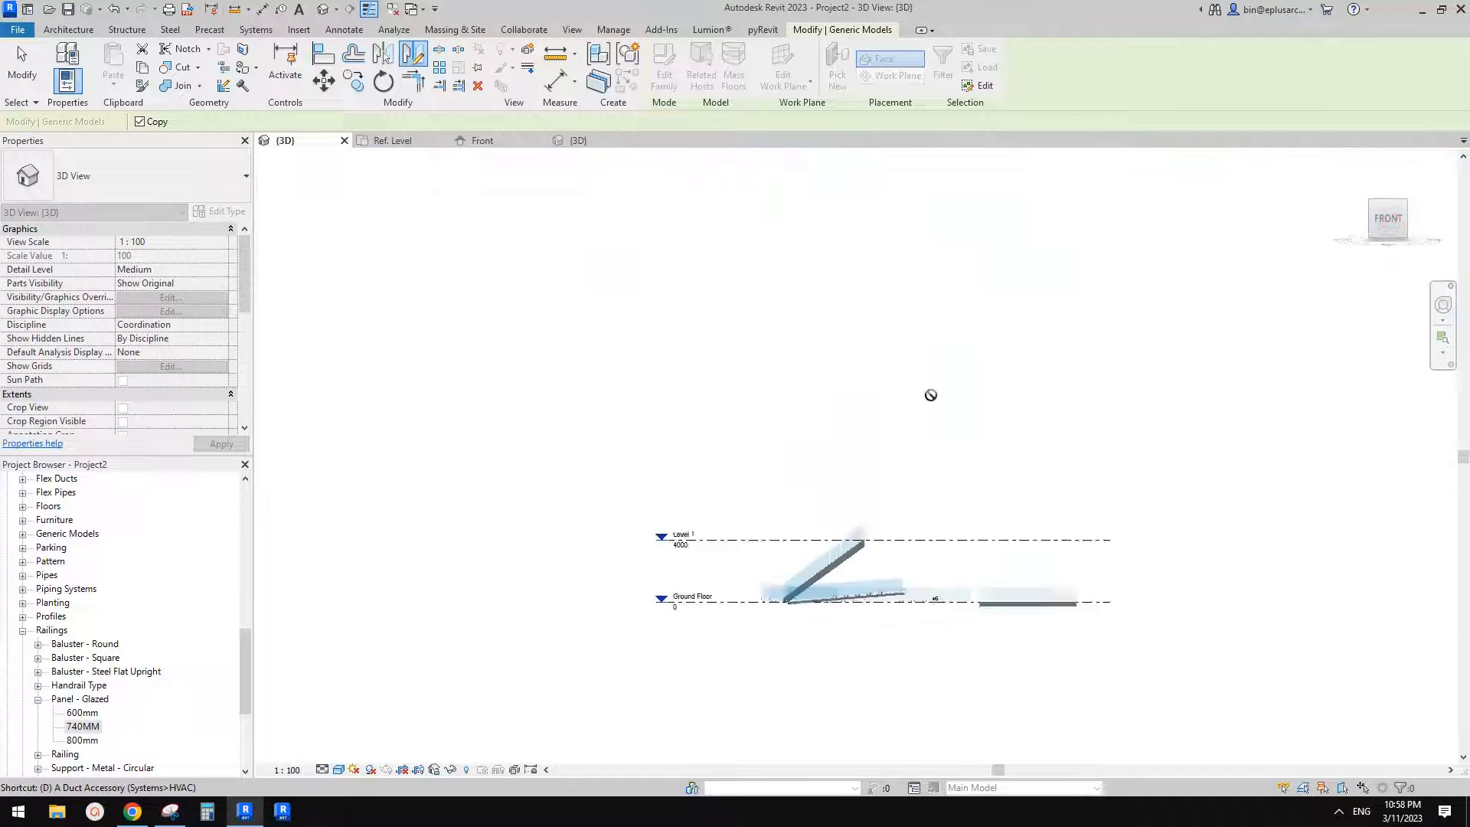
{"action": "scroll", "coordinate": [980, 490], "scroll_direction": "up", "scroll_amount": 5}
{"action": "key", "text": "Escape"}
{"action": "key", "text": "Escape"}
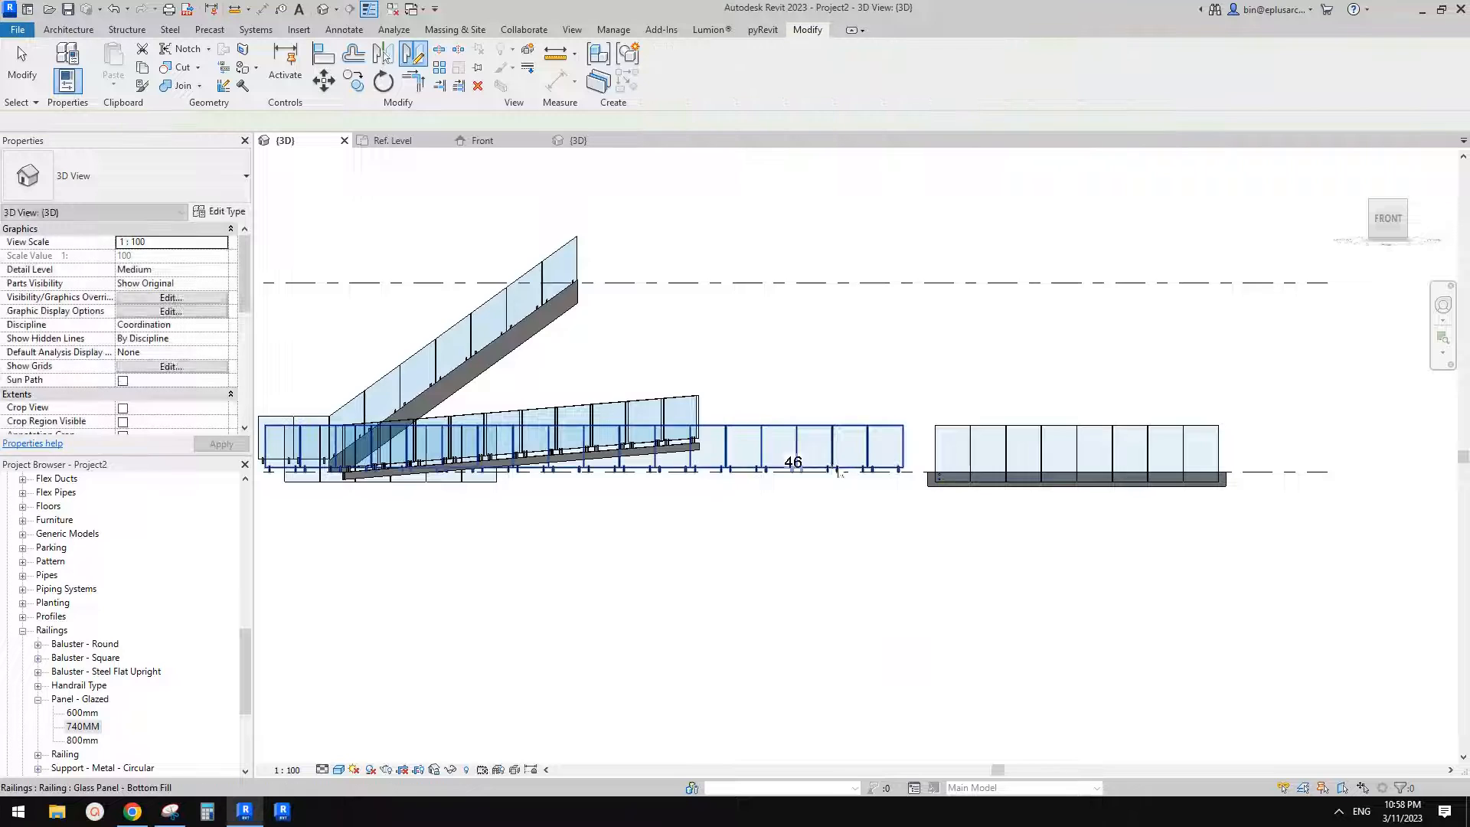
{"action": "middle_click_drag", "start_coordinate": [956, 494], "coordinate": [1130, 463]}
{"action": "scroll", "coordinate": [1314, 466], "scroll_direction": "up", "scroll_amount": 10}
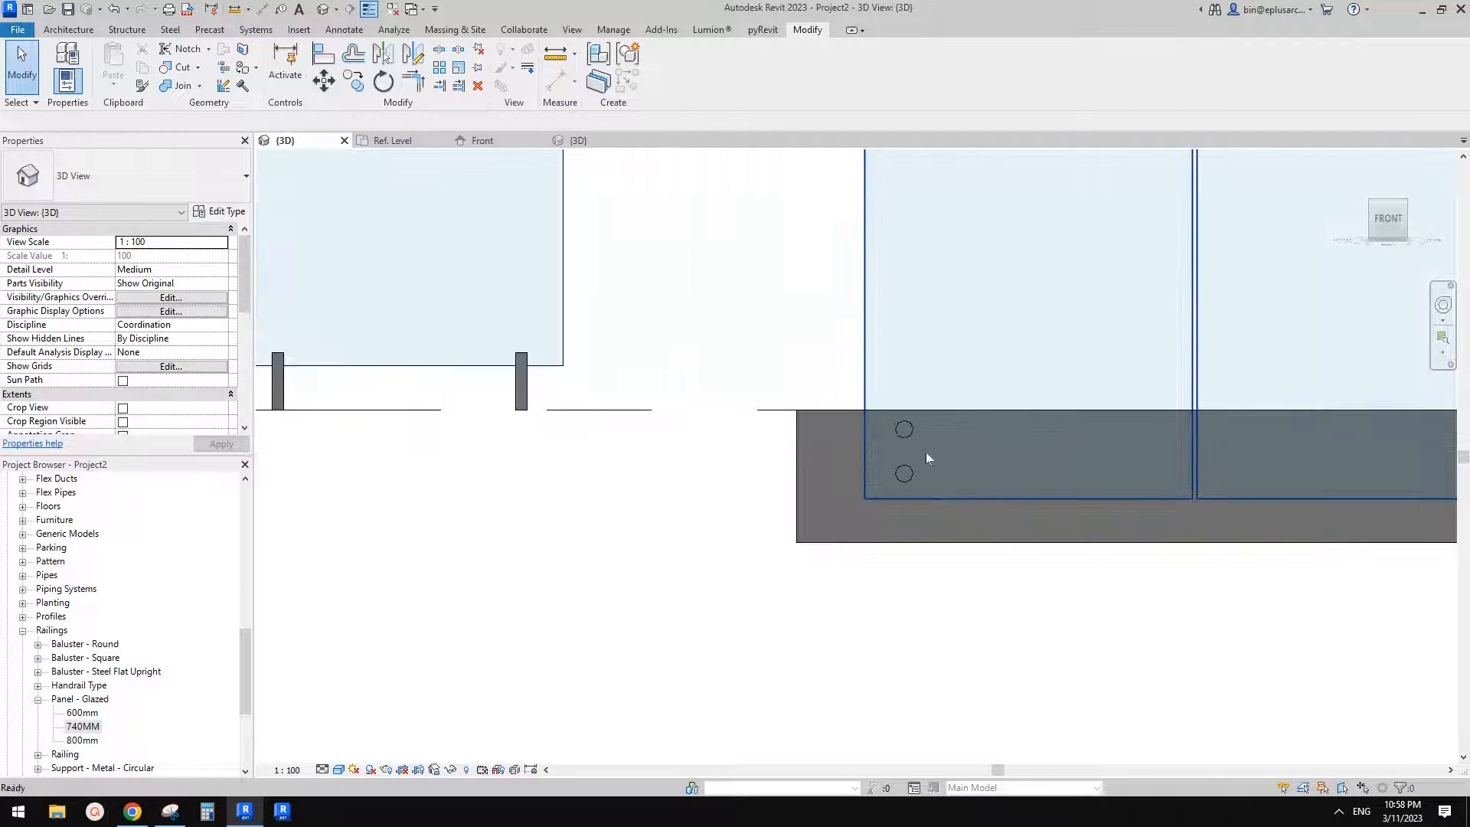
{"action": "left_click", "coordinate": [904, 428]}
{"action": "left_click", "coordinate": [907, 478], "text": "ctrl"}
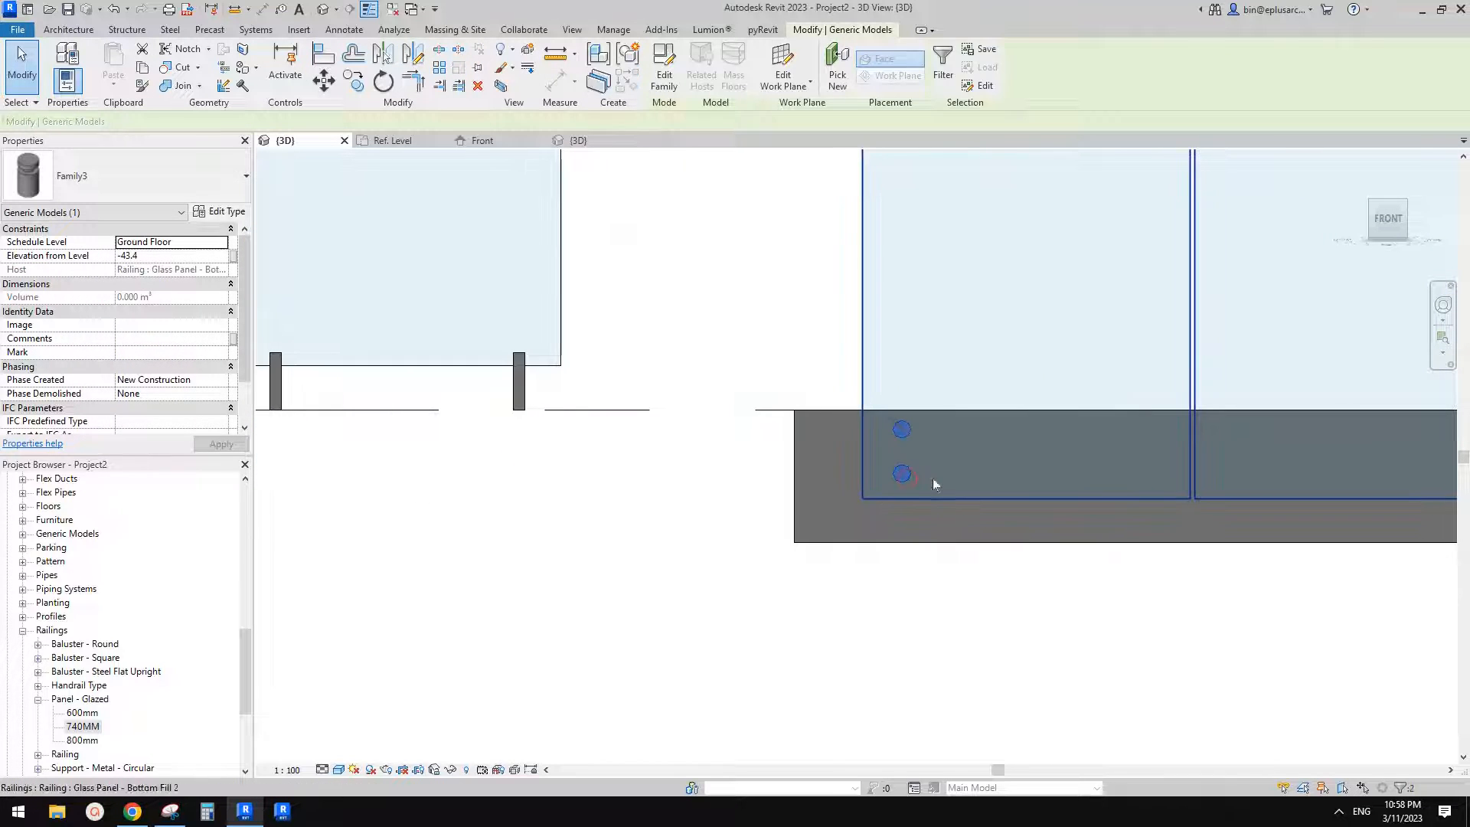
{"action": "key", "text": "c"}
{"action": "key", "text": "o"}
{"action": "left_click", "coordinate": [900, 499]}
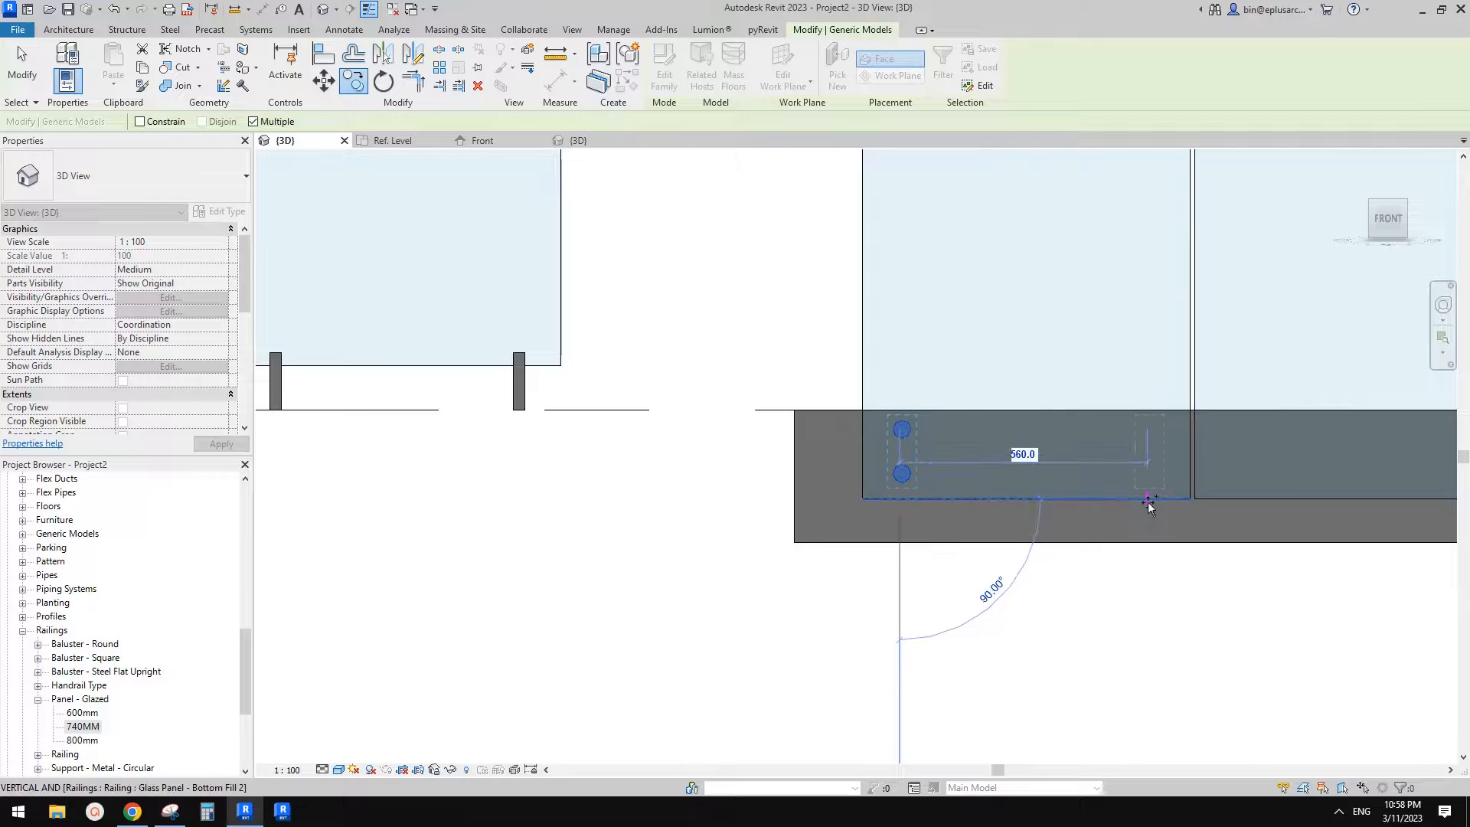
{"action": "left_click", "coordinate": [1149, 501]}
{"action": "key", "text": "Escape"}
Step: Try to array the first glass panel's fixings along the railing at one-panel spacing with a count of 8
{"action": "left_click", "coordinate": [903, 431], "text": "ctrl"}
{"action": "left_click", "coordinate": [905, 473], "text": "ctrl"}
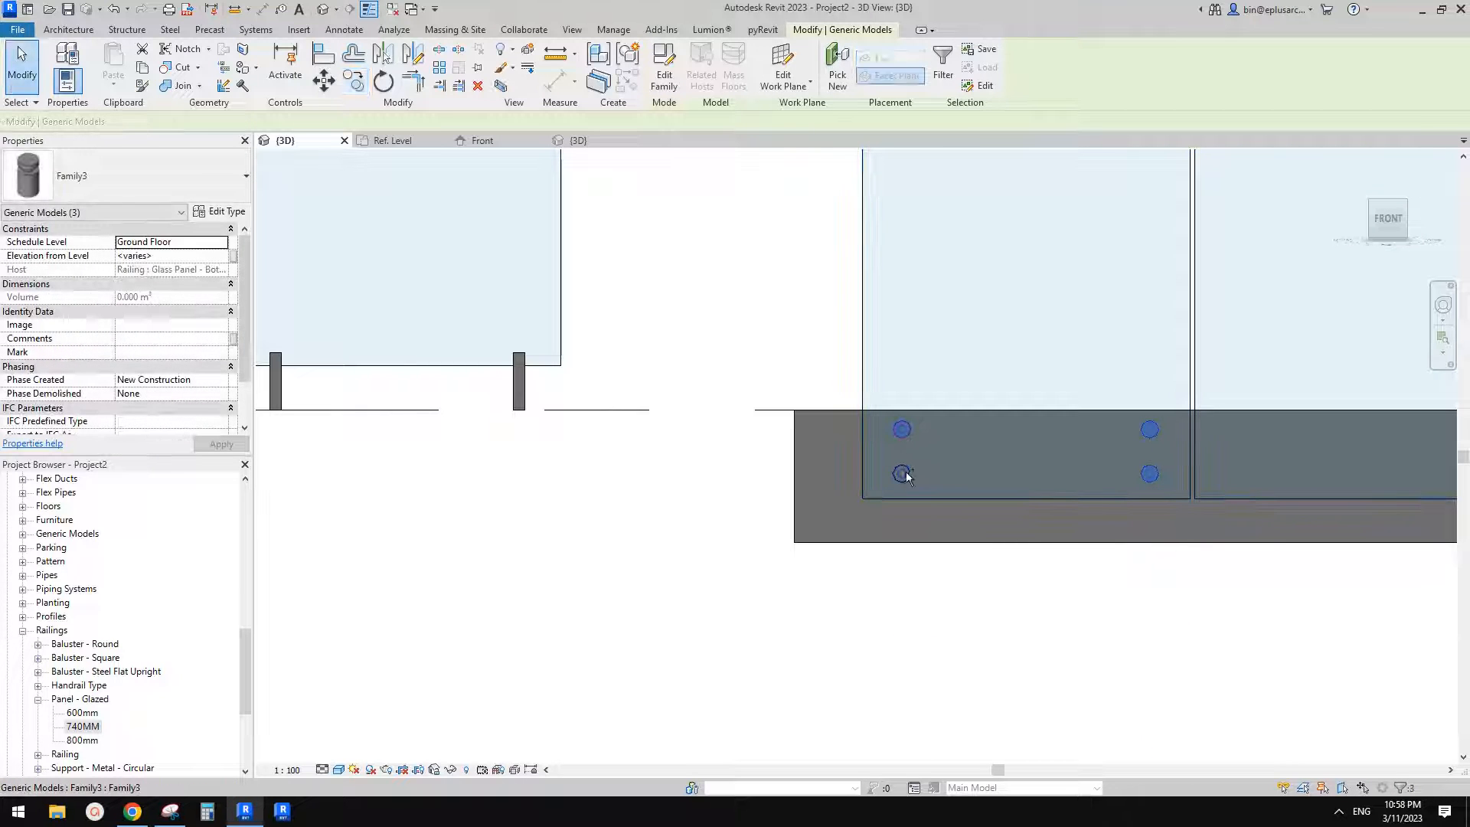
{"action": "scroll", "coordinate": [932, 488], "scroll_direction": "down", "scroll_amount": 1}
{"action": "middle_click_drag", "start_coordinate": [1022, 477], "coordinate": [980, 484]}
{"action": "key", "text": "a"}
{"action": "key", "text": "r"}
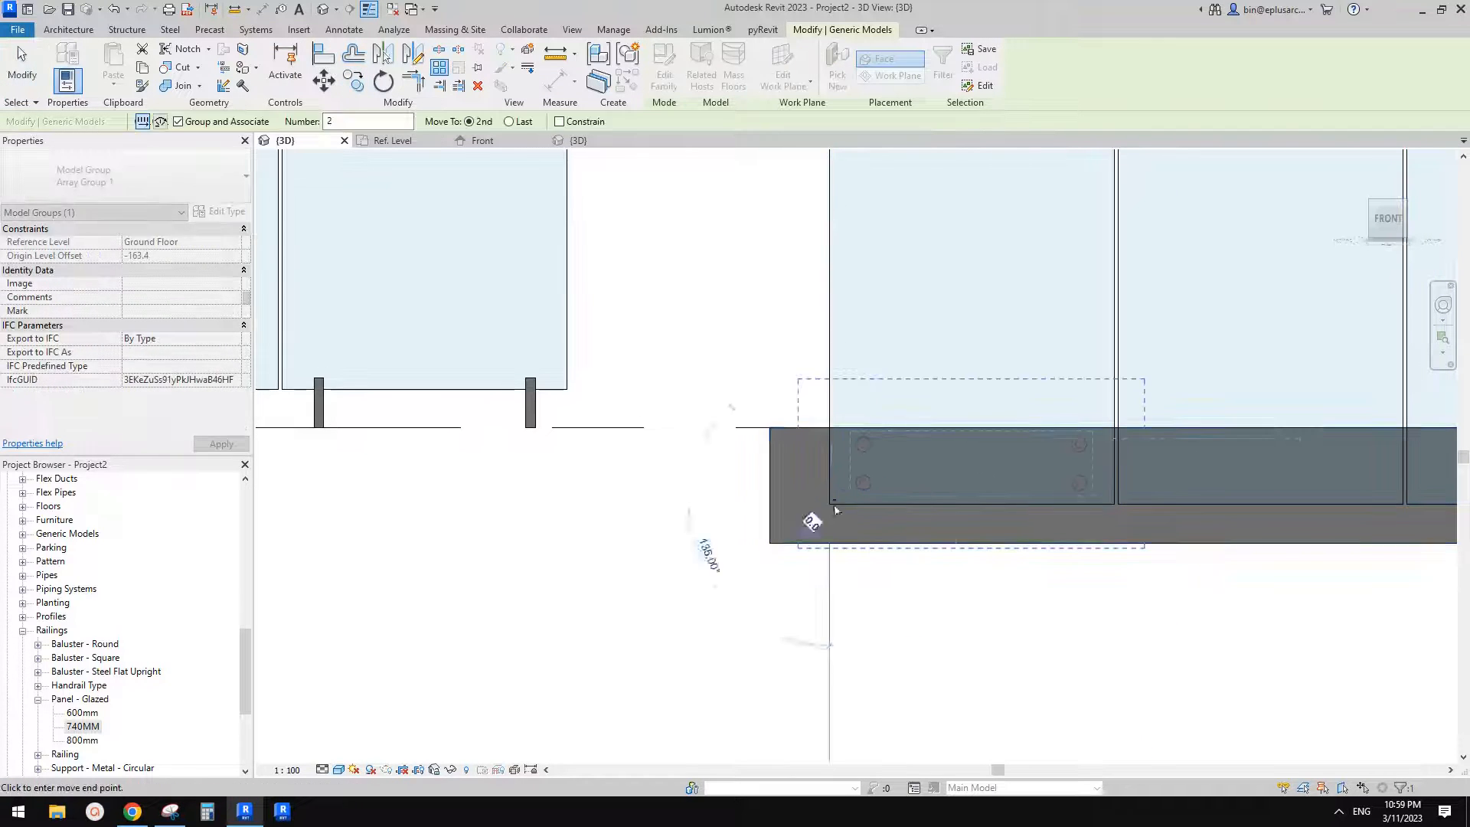
{"action": "left_click", "coordinate": [835, 494]}
{"action": "left_click", "coordinate": [1119, 506]}
{"action": "scroll", "coordinate": [1013, 502], "scroll_direction": "down", "scroll_amount": 3}
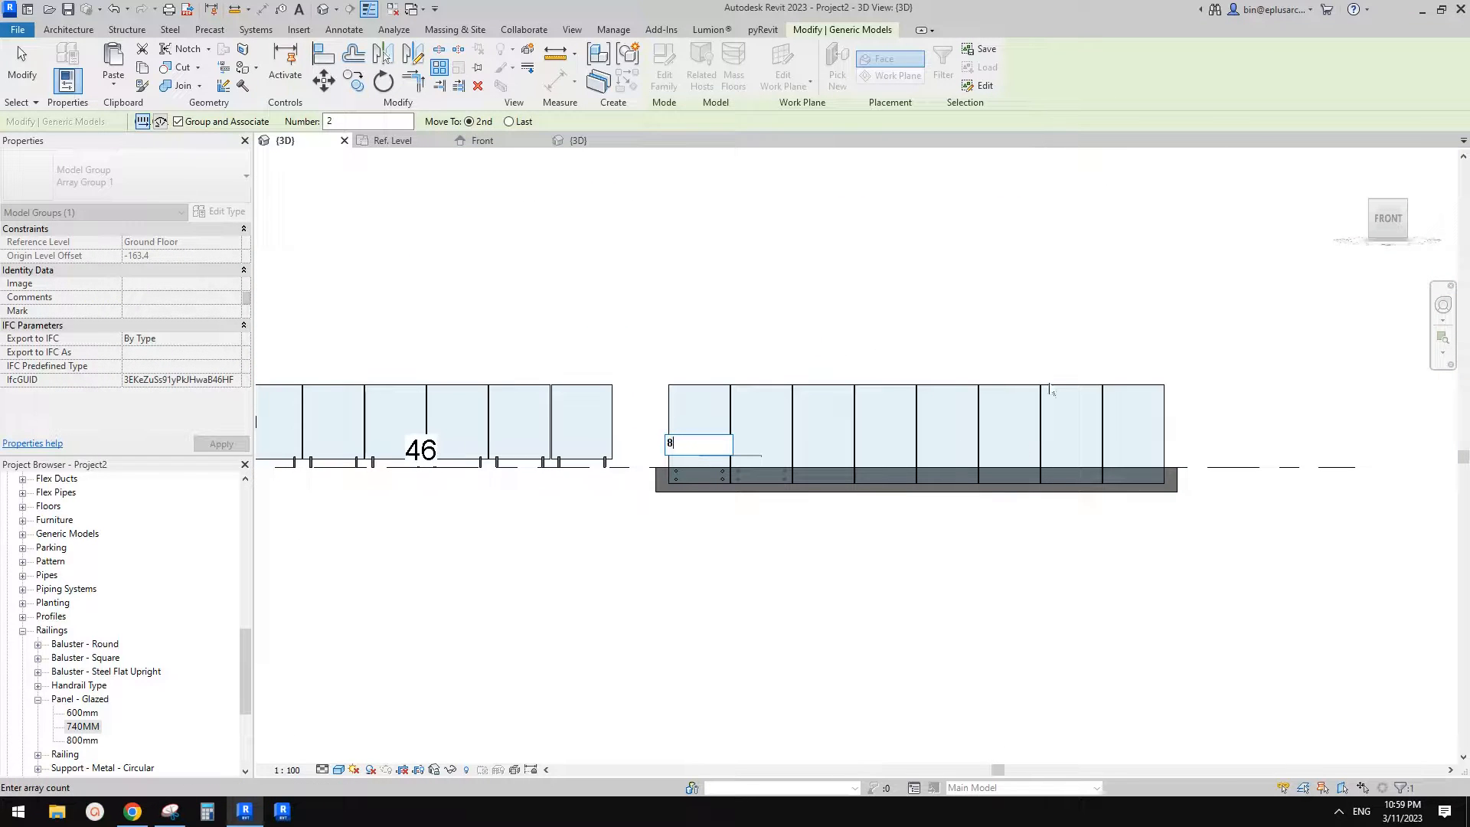
{"action": "key", "text": "Return"}
{"action": "key", "text": "Escape"}
{"action": "scroll", "coordinate": [1014, 396], "scroll_direction": "down", "scroll_amount": 1}
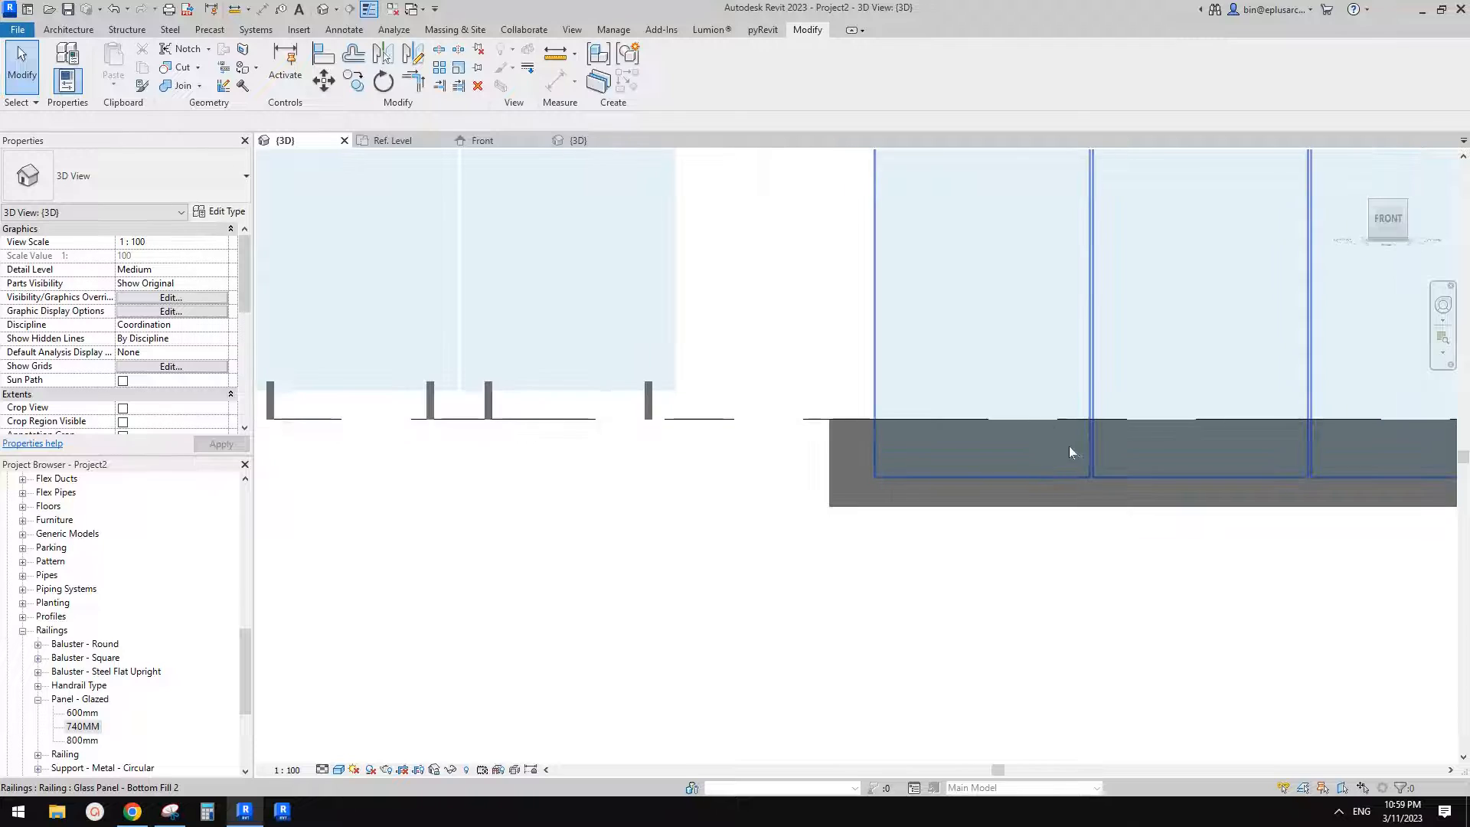
Step: Array the first panel's four fixings across all eight glass panels at one-panel spacing and accept the host-face warning
{"action": "scroll", "coordinate": [1061, 446], "scroll_direction": "down", "scroll_amount": 2}
{"action": "middle_click_drag", "start_coordinate": [1045, 449], "coordinate": [900, 441]}
{"action": "scroll", "coordinate": [903, 441], "scroll_direction": "up", "scroll_amount": 3}
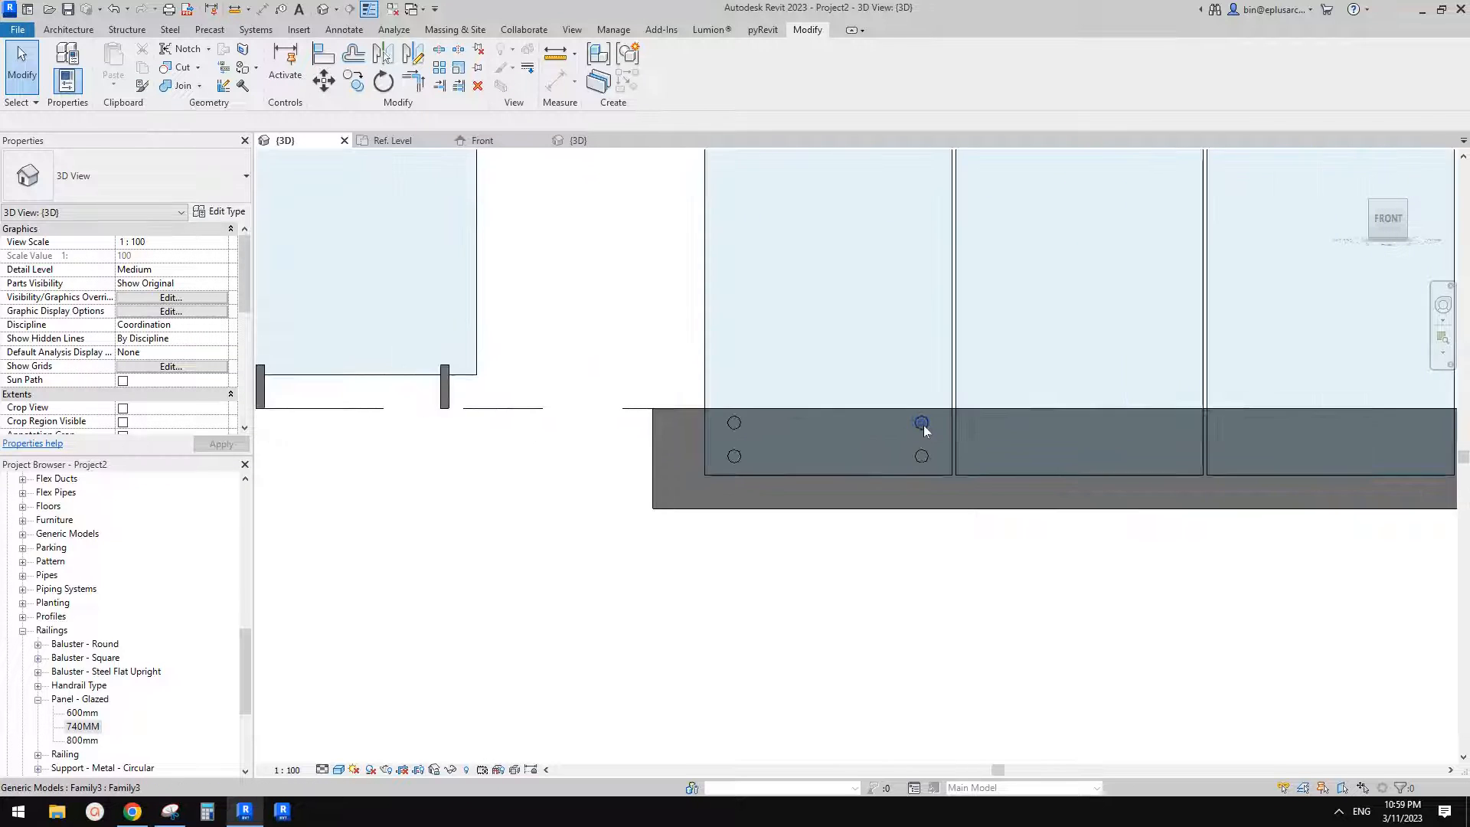
{"action": "left_click", "coordinate": [922, 422]}
{"action": "left_click", "coordinate": [922, 456], "text": "ctrl"}
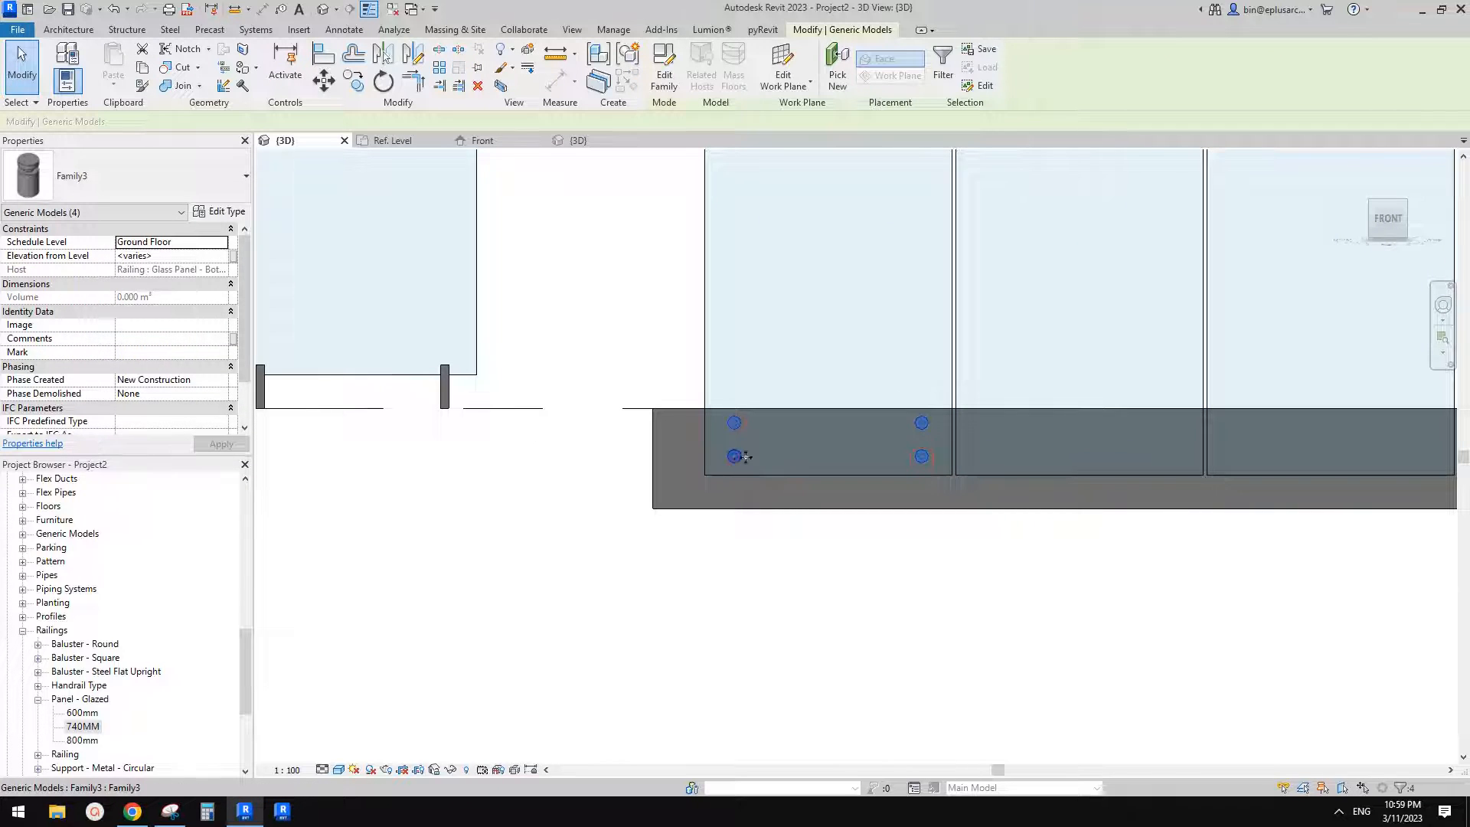
{"action": "scroll", "coordinate": [746, 481], "scroll_direction": "down", "scroll_amount": 1}
{"action": "key", "text": "a"}
{"action": "key", "text": "r"}
{"action": "left_click", "coordinate": [710, 477]}
{"action": "left_click", "coordinate": [928, 477]}
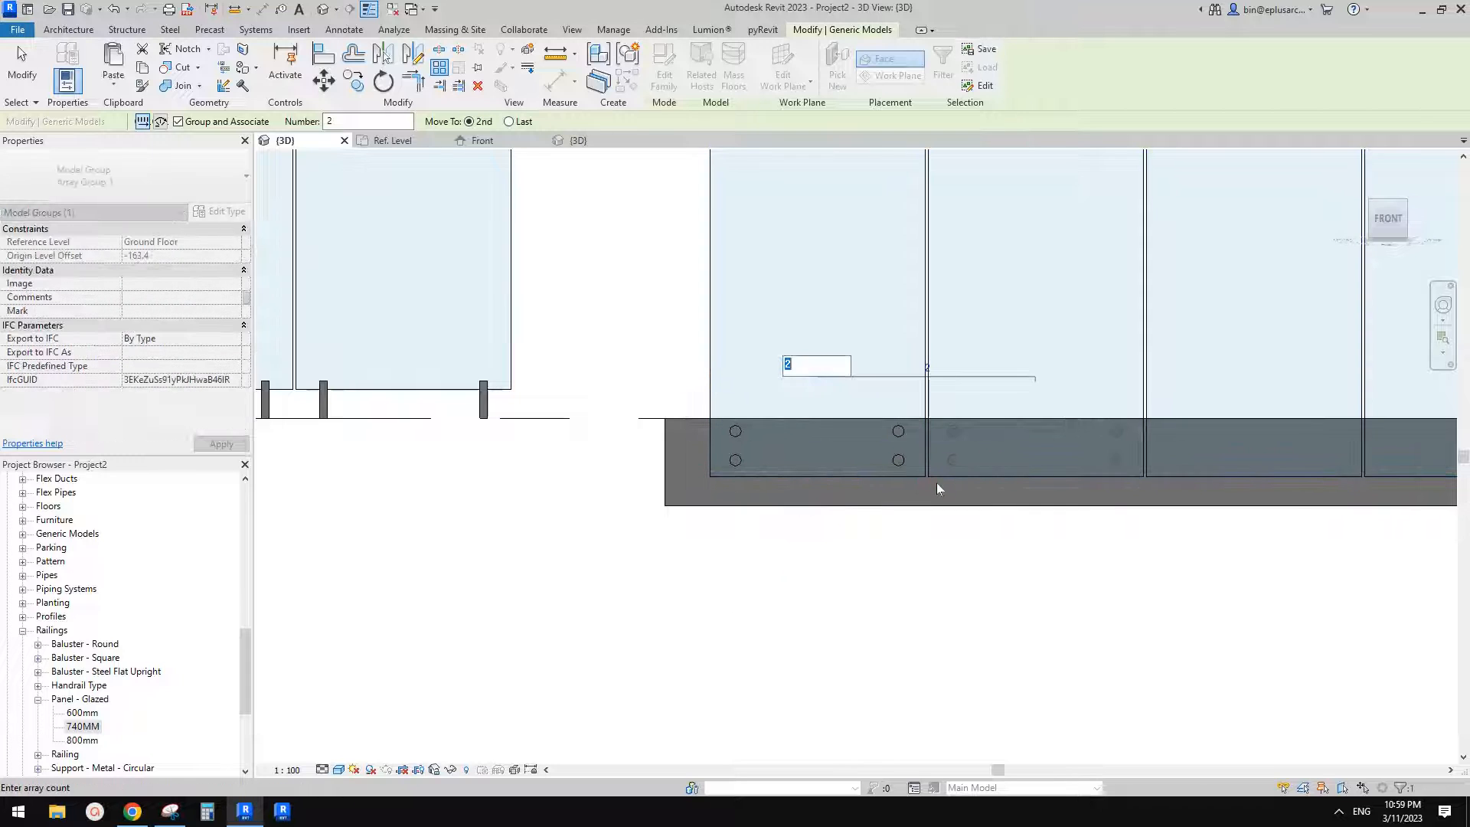
{"action": "middle_click_drag", "start_coordinate": [961, 486], "coordinate": [864, 470]}
{"action": "key", "text": "Return"}
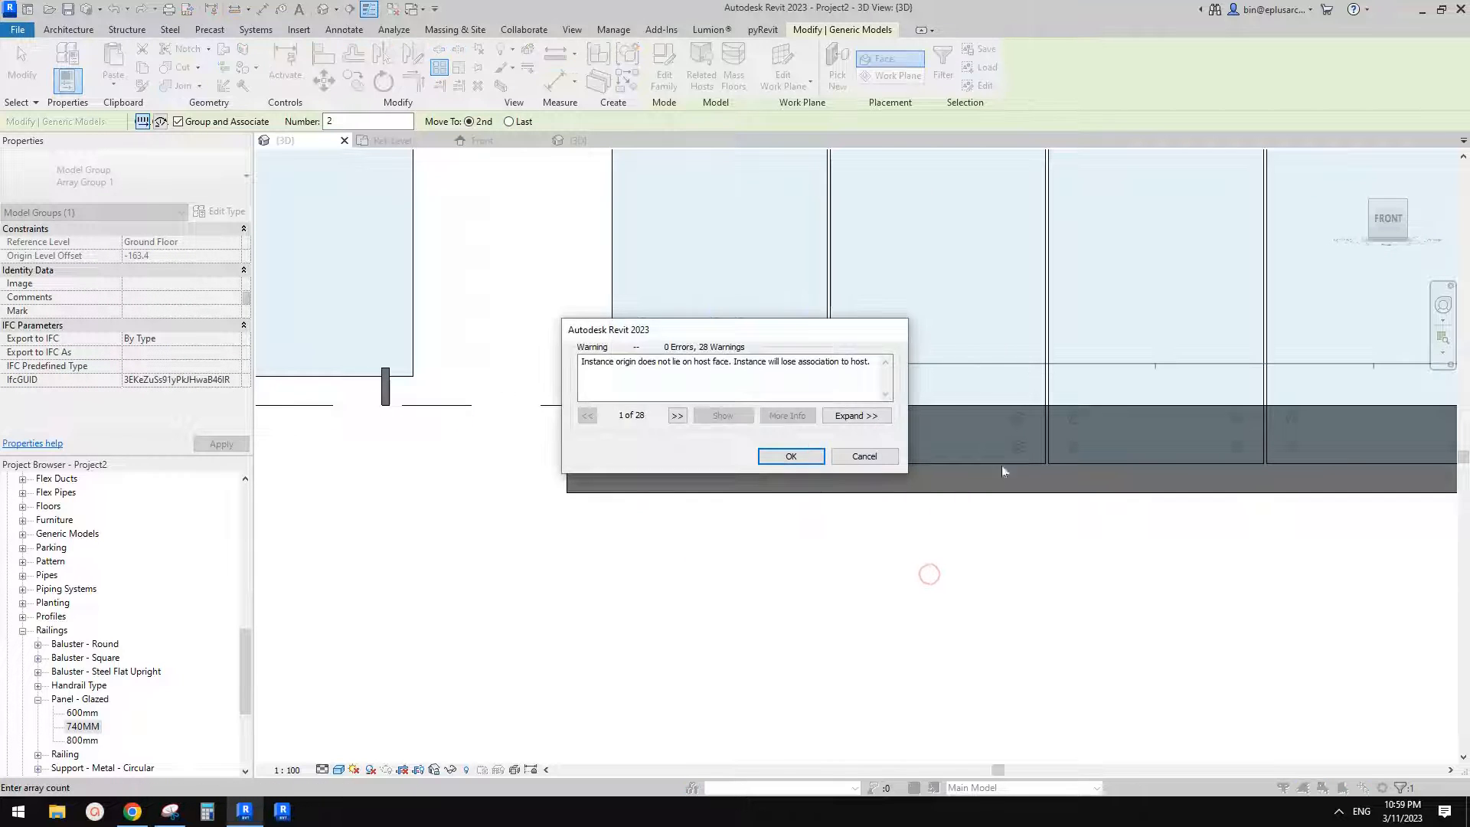
{"action": "left_click", "coordinate": [791, 456]}
{"action": "key", "text": "Escape"}
Step: Examine the railing with its arrayed fixings from several angles and compare the model with the reference drawing in Google Docs
{"action": "middle_click_drag", "start_coordinate": [1154, 574], "coordinate": [1132, 530], "text": "shift"}
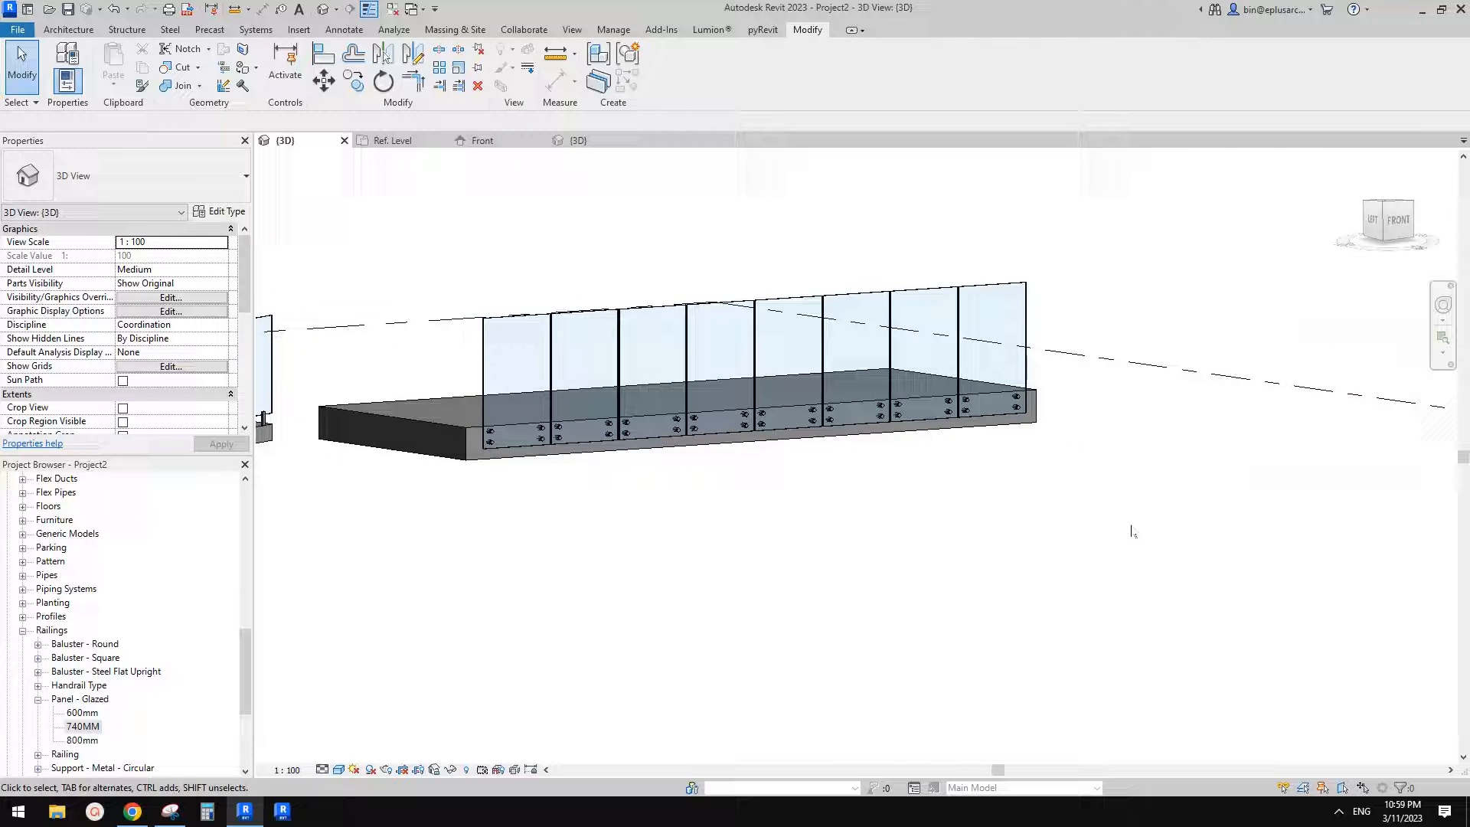
{"action": "left_click", "coordinate": [859, 323]}
{"action": "middle_click_drag", "start_coordinate": [850, 377], "coordinate": [1003, 419]}
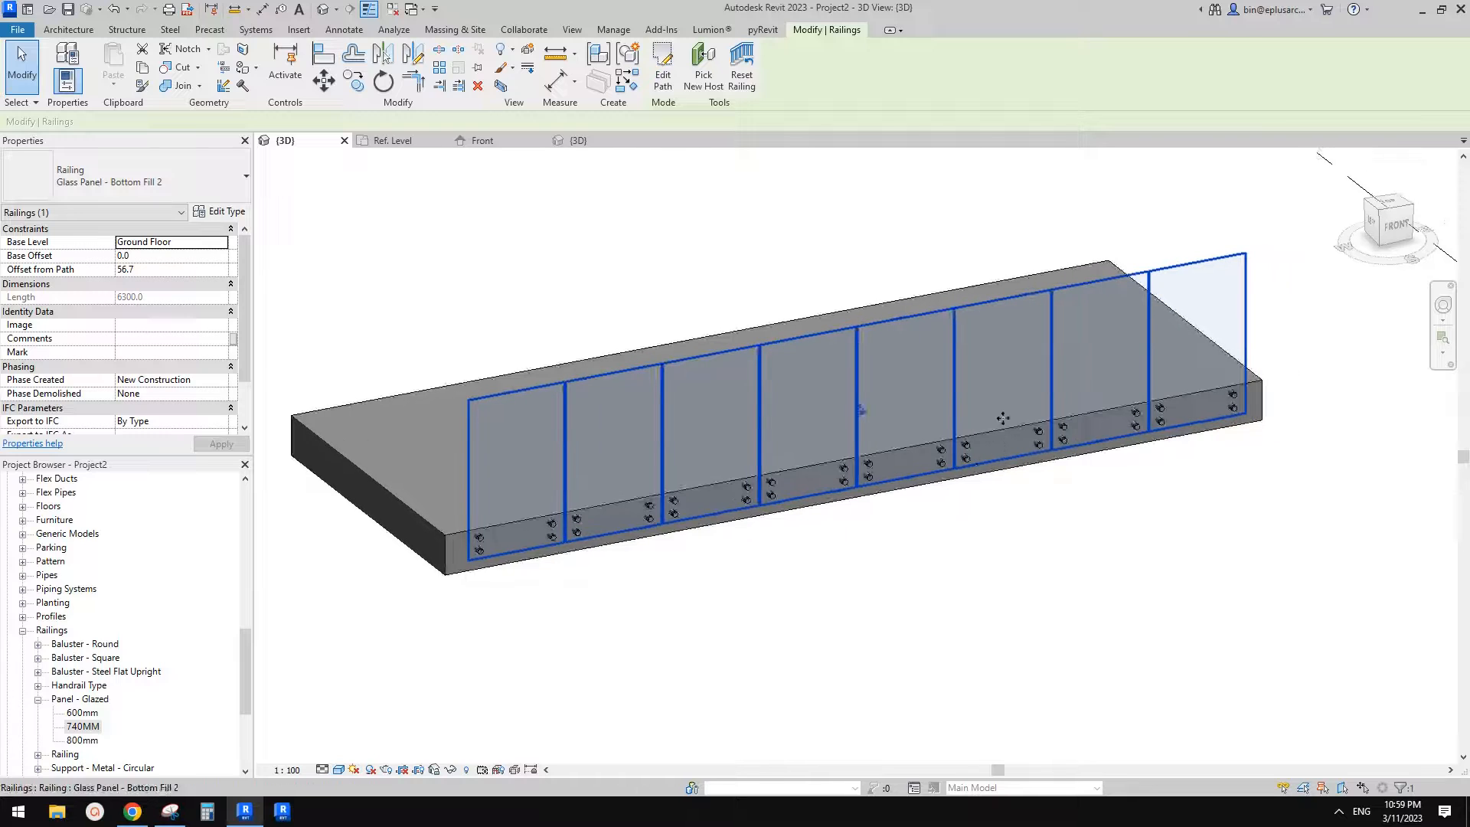
{"action": "middle_click_drag", "start_coordinate": [1020, 361], "coordinate": [933, 453], "text": "shift"}
{"action": "middle_click_drag", "start_coordinate": [883, 403], "coordinate": [916, 435]}
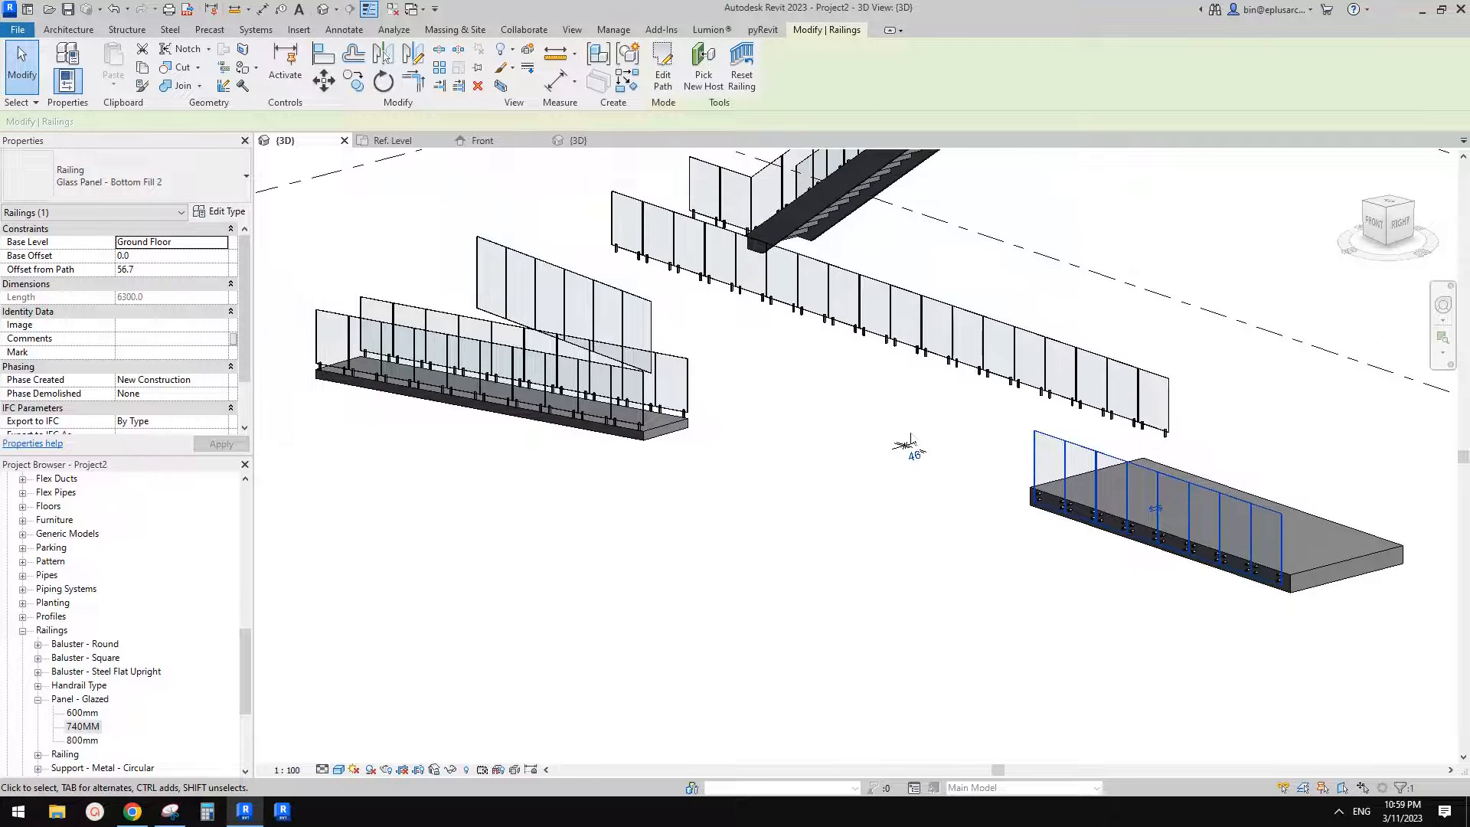
{"action": "scroll", "coordinate": [909, 439], "scroll_direction": "down", "scroll_amount": 3}
{"action": "middle_click_drag", "start_coordinate": [712, 463], "coordinate": [911, 458], "text": "shift"}
{"action": "scroll", "coordinate": [825, 488], "scroll_direction": "up", "scroll_amount": 4}
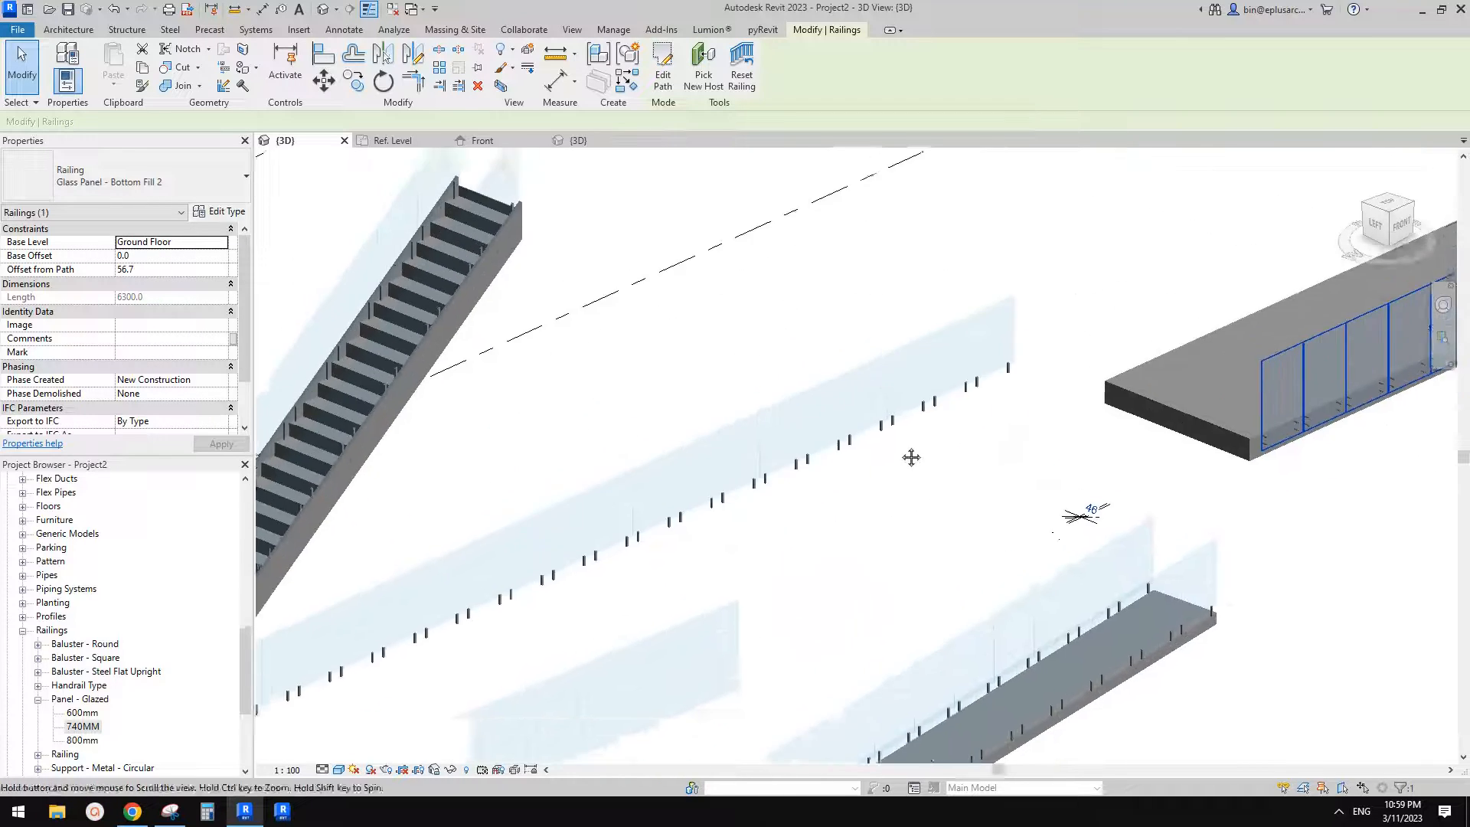
{"action": "scroll", "coordinate": [838, 486], "scroll_direction": "down", "scroll_amount": 2}
{"action": "left_click", "coordinate": [146, 810]}
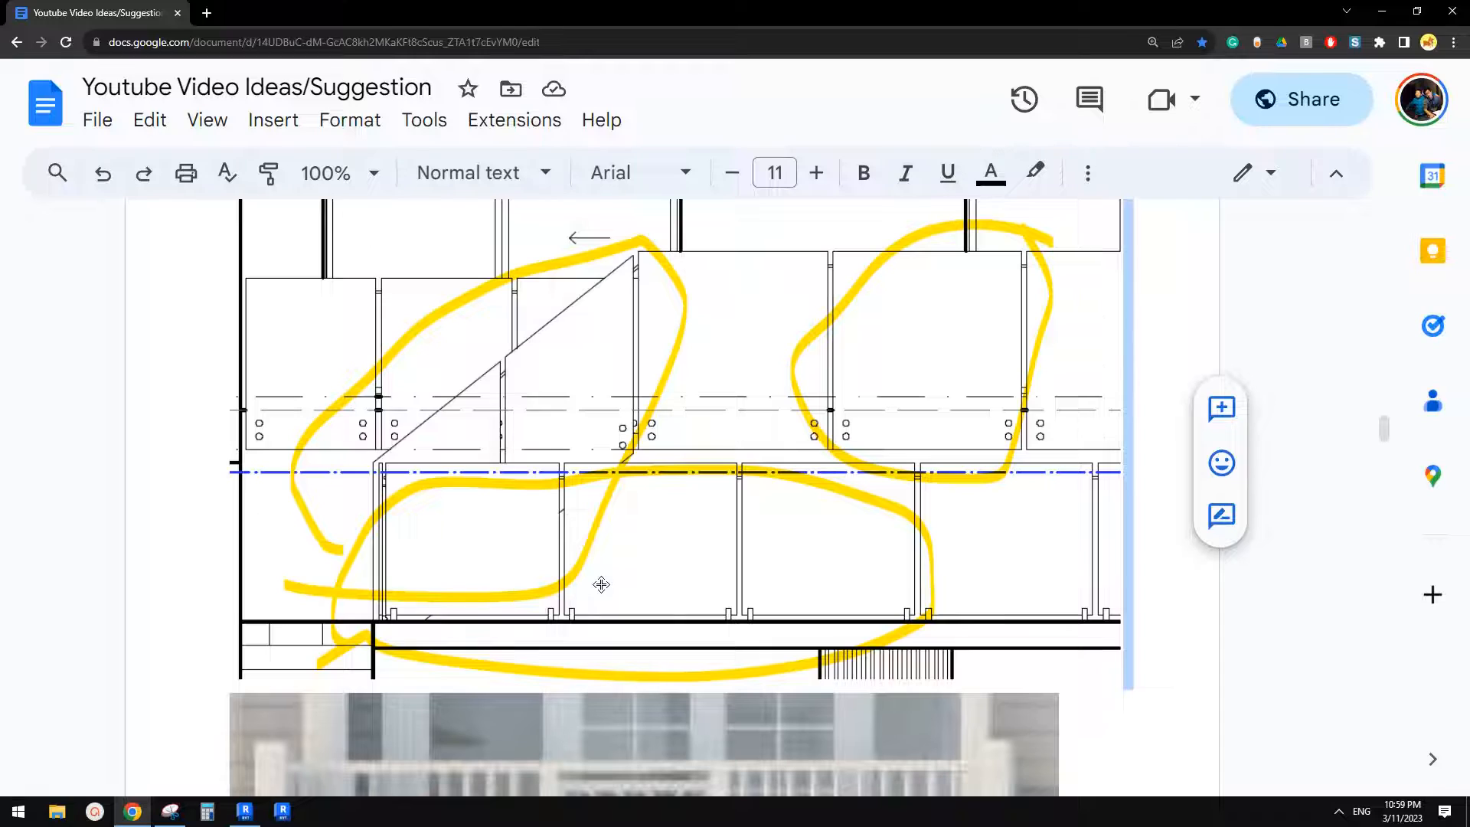
{"action": "left_click", "coordinate": [244, 811]}
Step: Review the type properties of the Glass Panel - Bottom Fill railing on the narrow floor slab
{"action": "scroll", "coordinate": [858, 521], "scroll_direction": "down", "scroll_amount": 2}
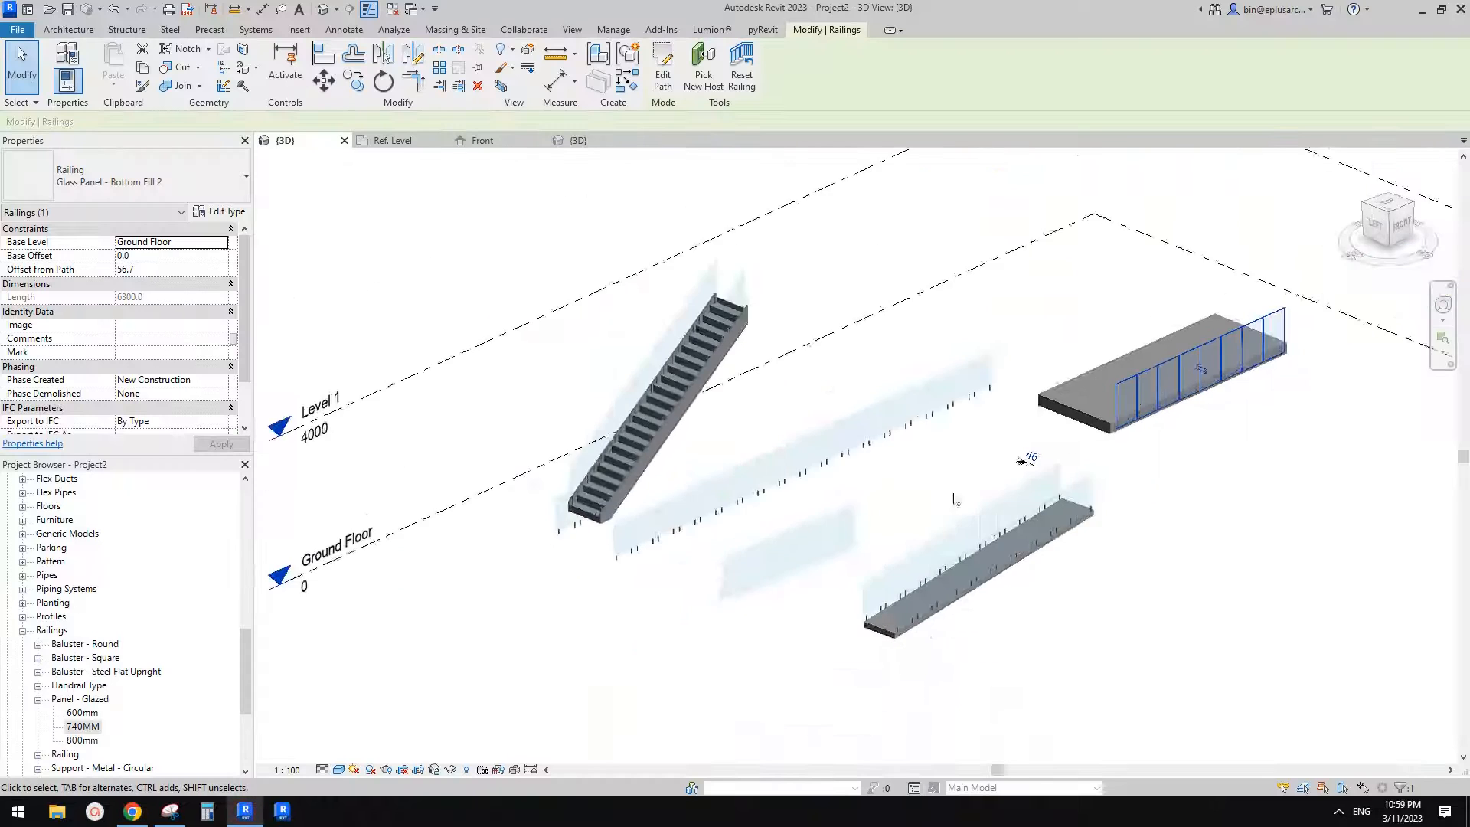
{"action": "scroll", "coordinate": [919, 490], "scroll_direction": "up", "scroll_amount": 2}
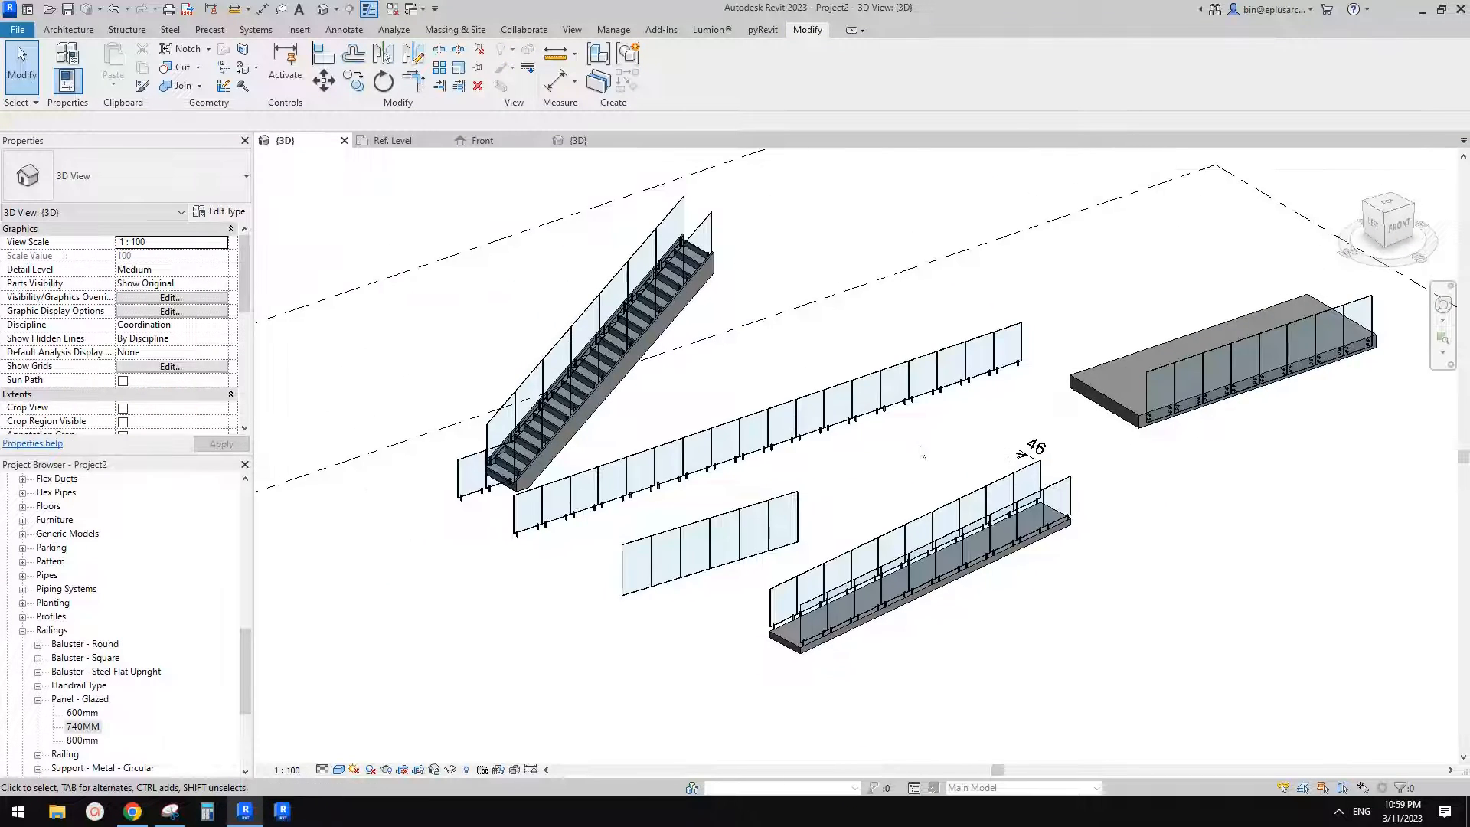
{"action": "scroll", "coordinate": [988, 482], "scroll_direction": "up", "scroll_amount": 2}
{"action": "scroll", "coordinate": [1033, 513], "scroll_direction": "up", "scroll_amount": 2}
{"action": "left_click", "coordinate": [1033, 513]}
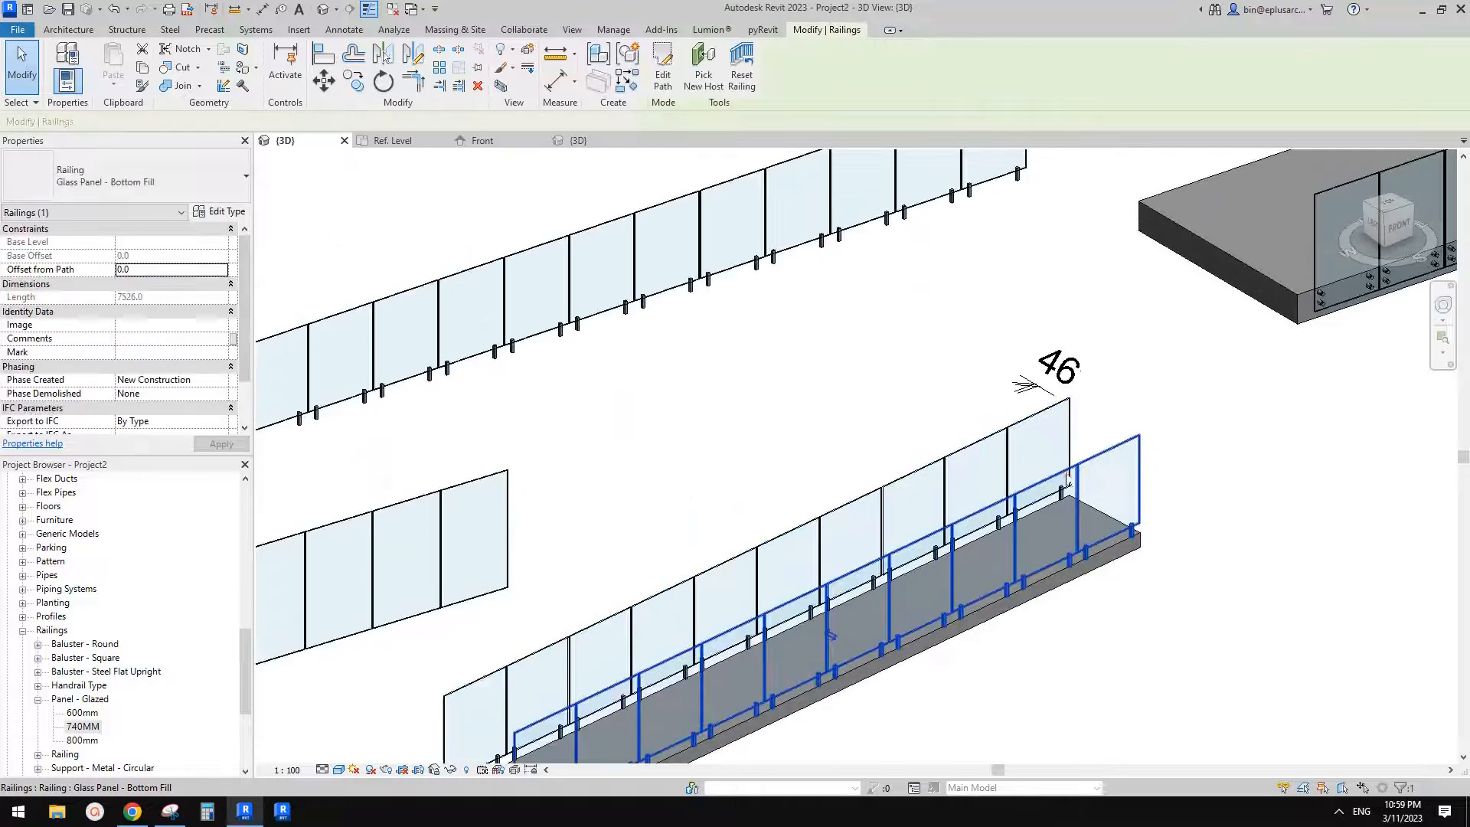
{"action": "scroll", "coordinate": [1056, 490], "scroll_direction": "down", "scroll_amount": 3}
{"action": "scroll", "coordinate": [1074, 476], "scroll_direction": "up", "scroll_amount": 1}
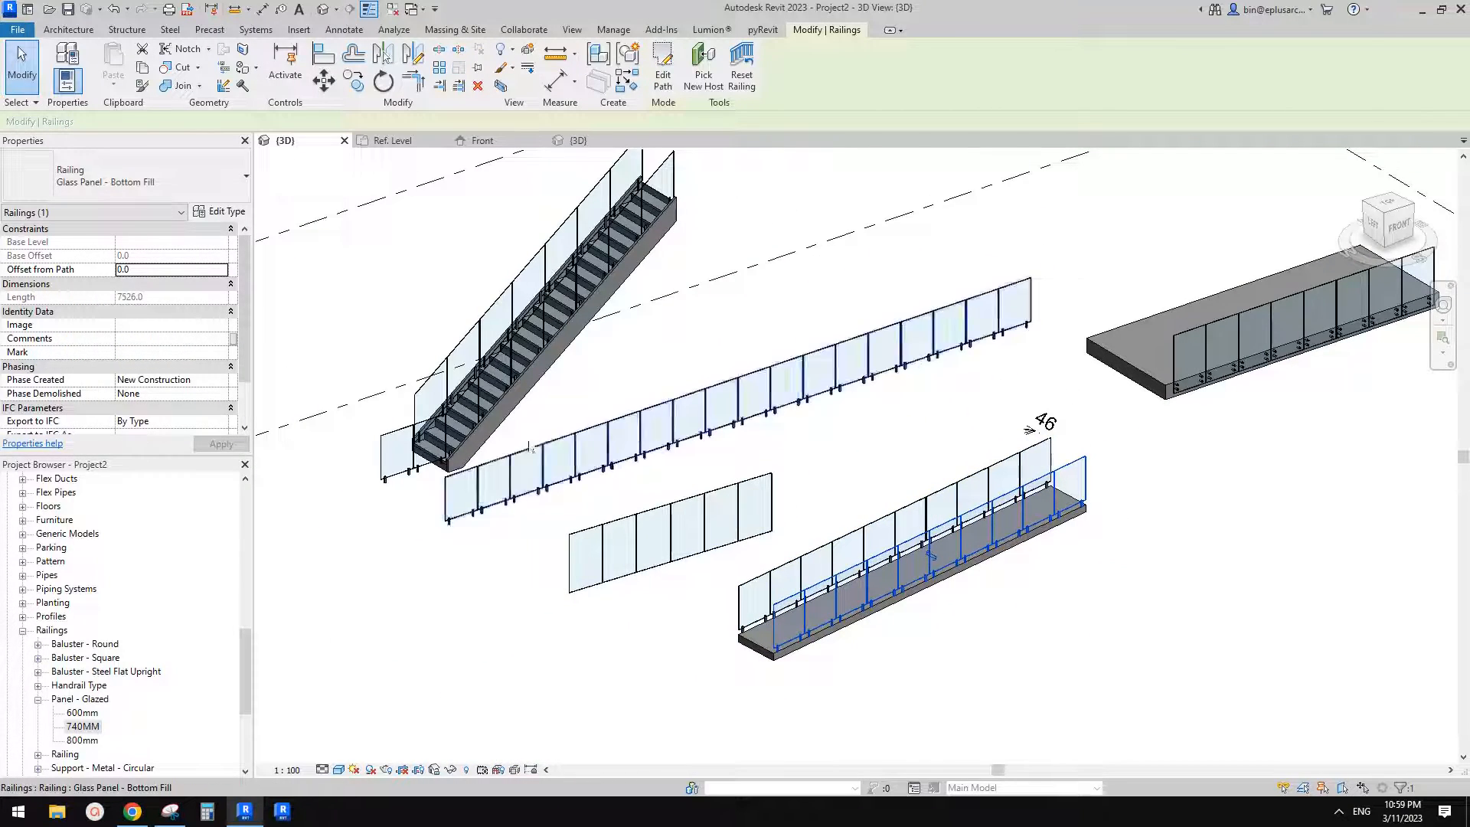
{"action": "left_click", "coordinate": [228, 211]}
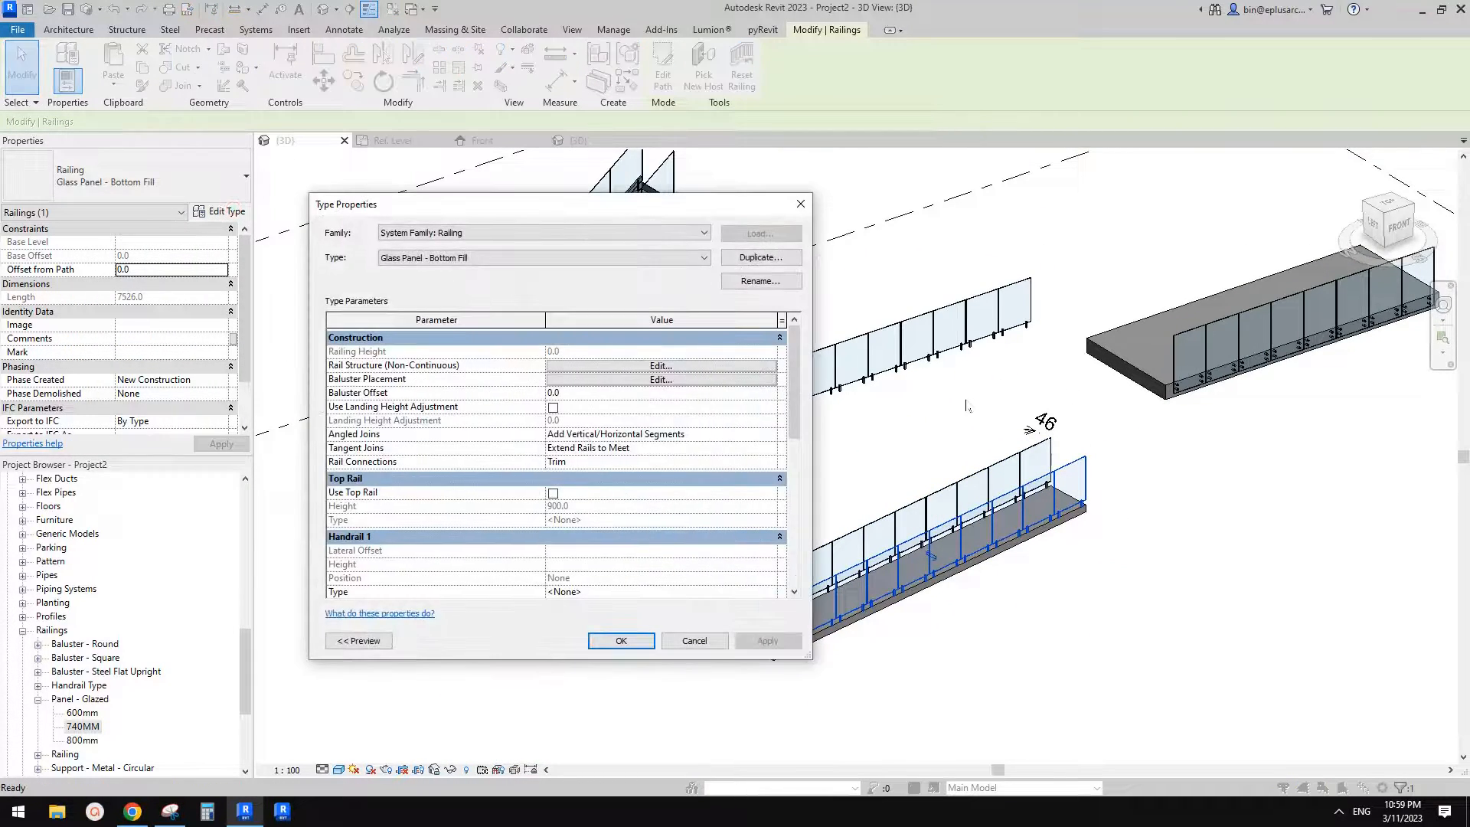
{"action": "key", "text": "Escape"}
{"action": "scroll", "coordinate": [1053, 492], "scroll_direction": "up", "scroll_amount": 1}
{"action": "scroll", "coordinate": [999, 481], "scroll_direction": "down", "scroll_amount": 1}
{"action": "middle_click_drag", "start_coordinate": [998, 476], "coordinate": [585, 282]}
{"action": "left_click", "coordinate": [68, 32]}
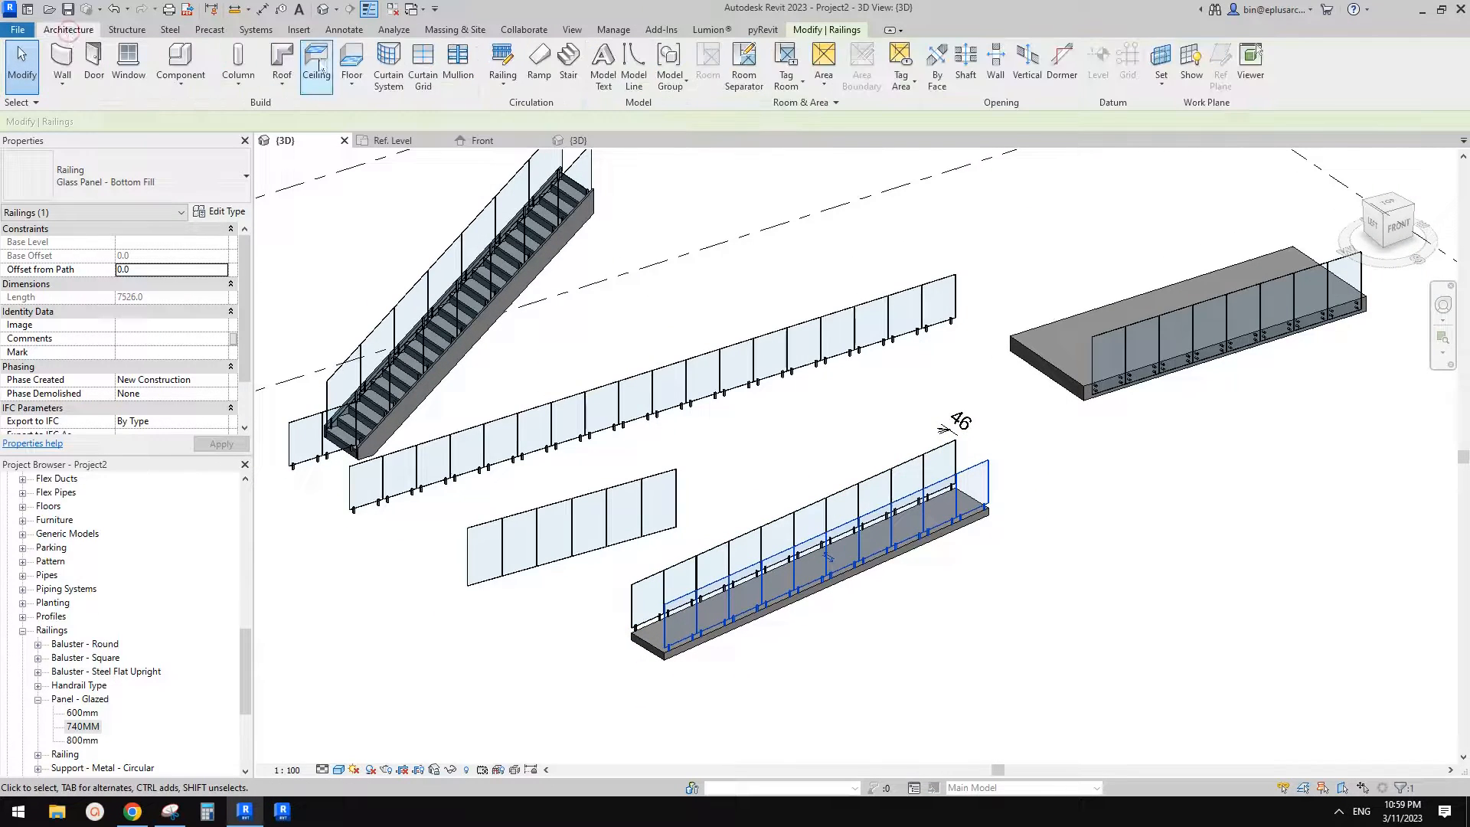
{"action": "middle_click_drag", "start_coordinate": [647, 189], "coordinate": [627, 209]}
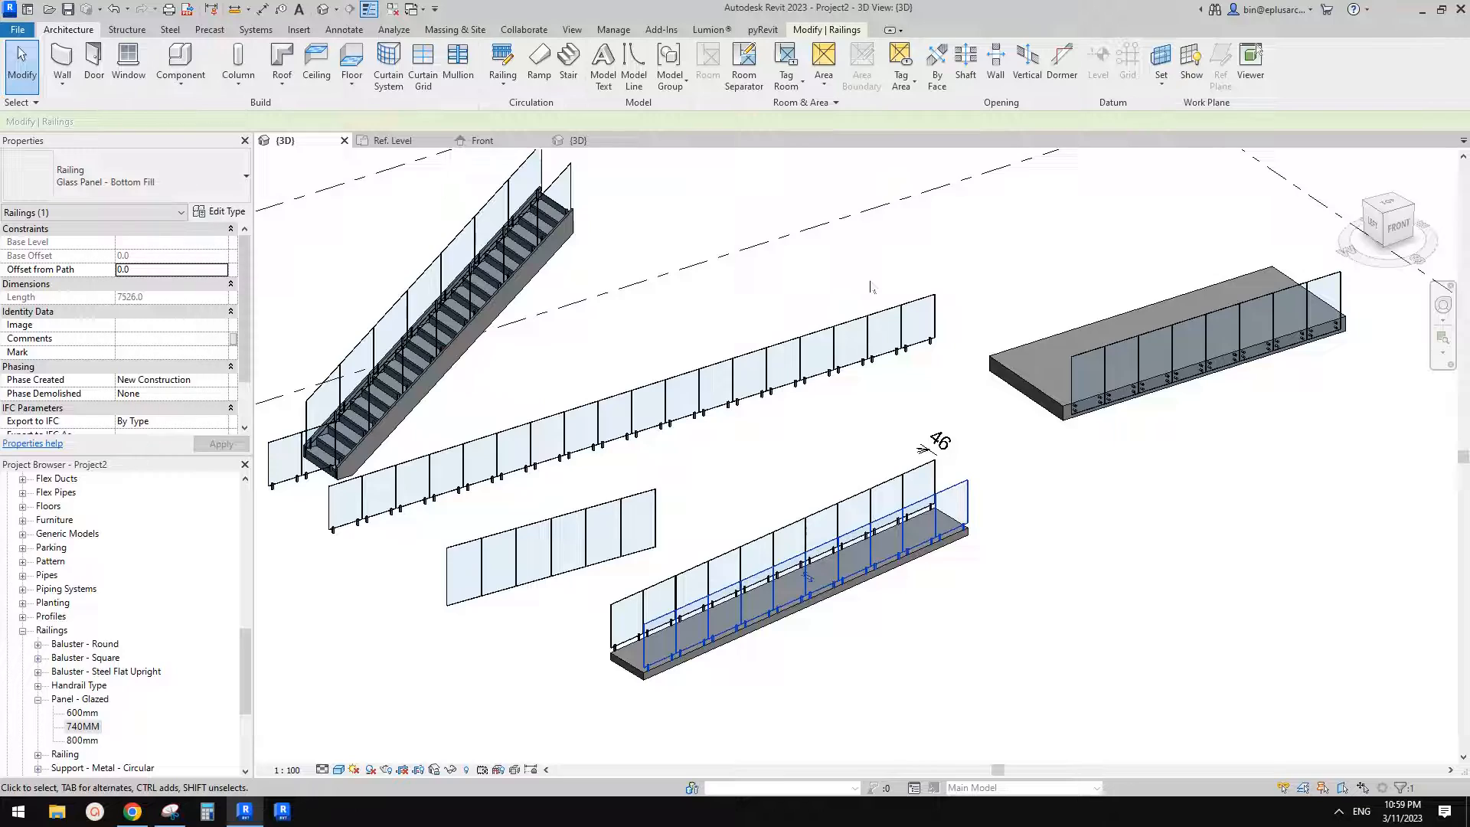
{"action": "scroll", "coordinate": [654, 344], "scroll_direction": "down", "scroll_amount": 1}
{"action": "middle_click_drag", "start_coordinate": [654, 345], "coordinate": [942, 344]}
{"action": "key", "text": "Escape"}
{"action": "scroll", "coordinate": [772, 441], "scroll_direction": "up", "scroll_amount": 4}
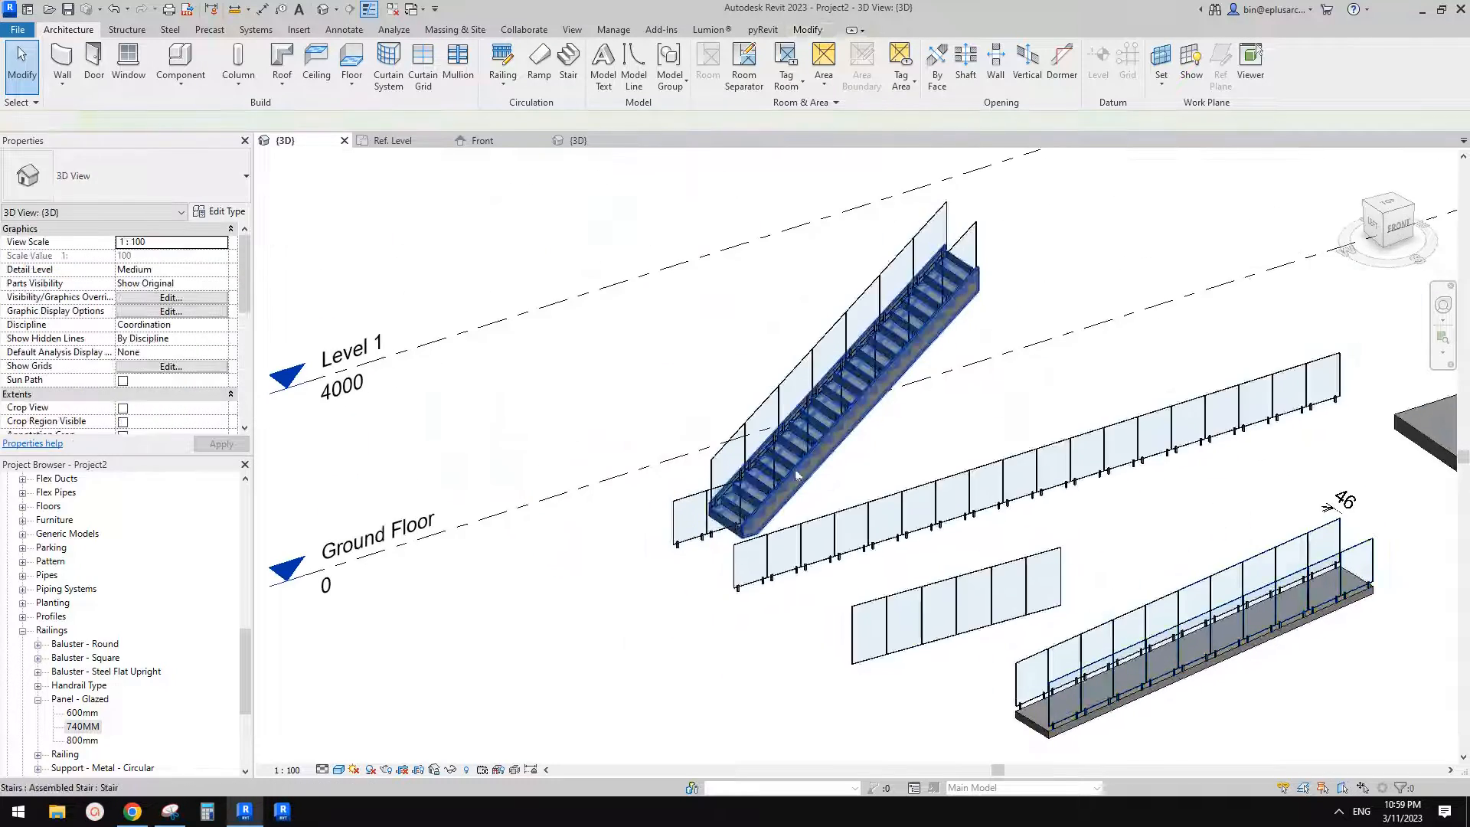
Step: Delete the stair railing on the side that has no level extension at the foot of the stair
{"action": "scroll", "coordinate": [770, 446], "scroll_direction": "up", "scroll_amount": 1}
{"action": "left_click", "coordinate": [712, 398]}
{"action": "scroll", "coordinate": [712, 397], "scroll_direction": "down", "scroll_amount": 3}
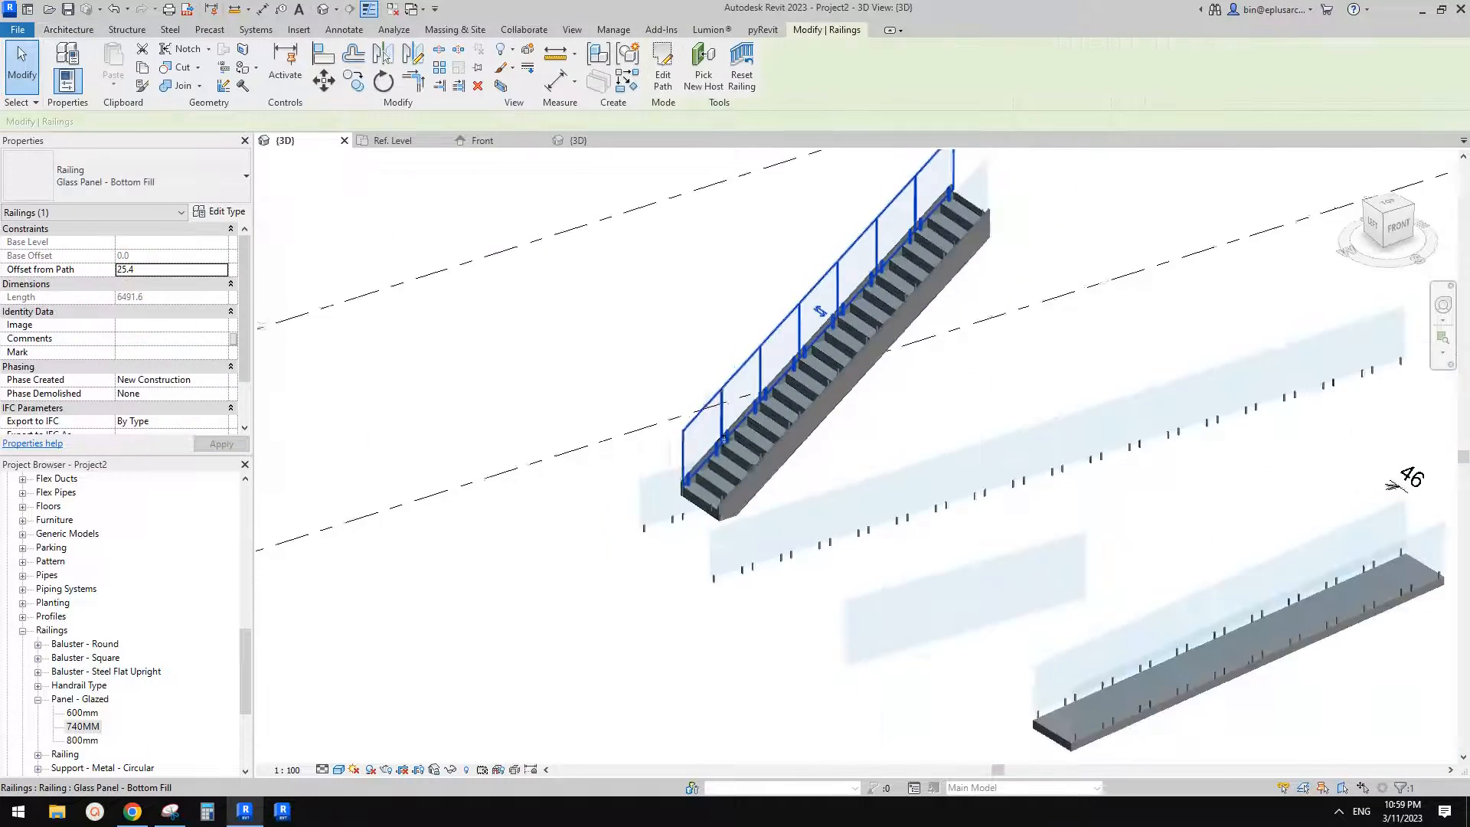
{"action": "middle_click_drag", "start_coordinate": [712, 397], "coordinate": [957, 514], "text": "shift"}
{"action": "scroll", "coordinate": [962, 510], "scroll_direction": "up", "scroll_amount": 1}
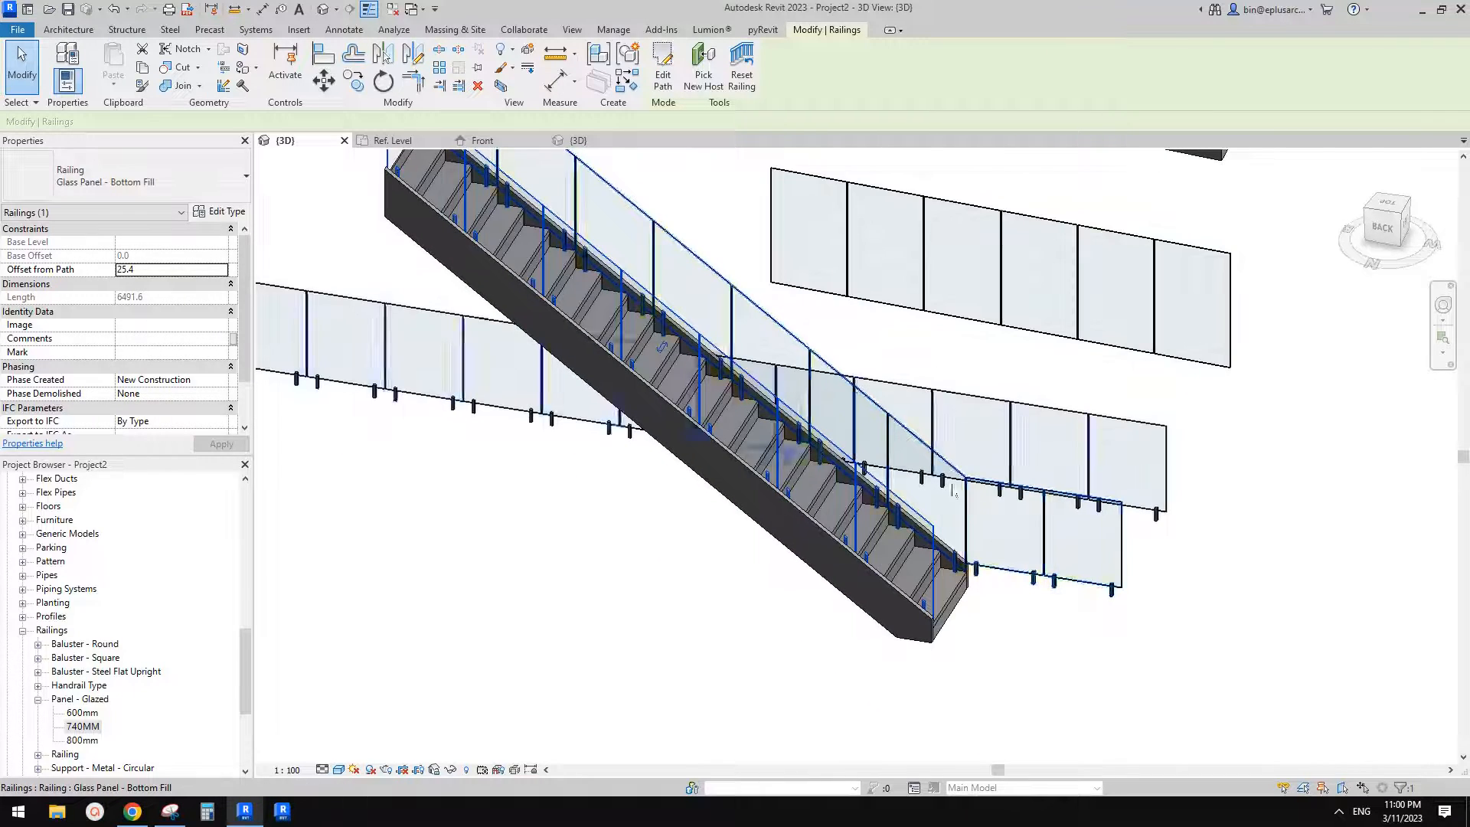
{"action": "key", "text": "Escape"}
{"action": "left_click", "coordinate": [932, 525]}
{"action": "key", "text": "Delete"}
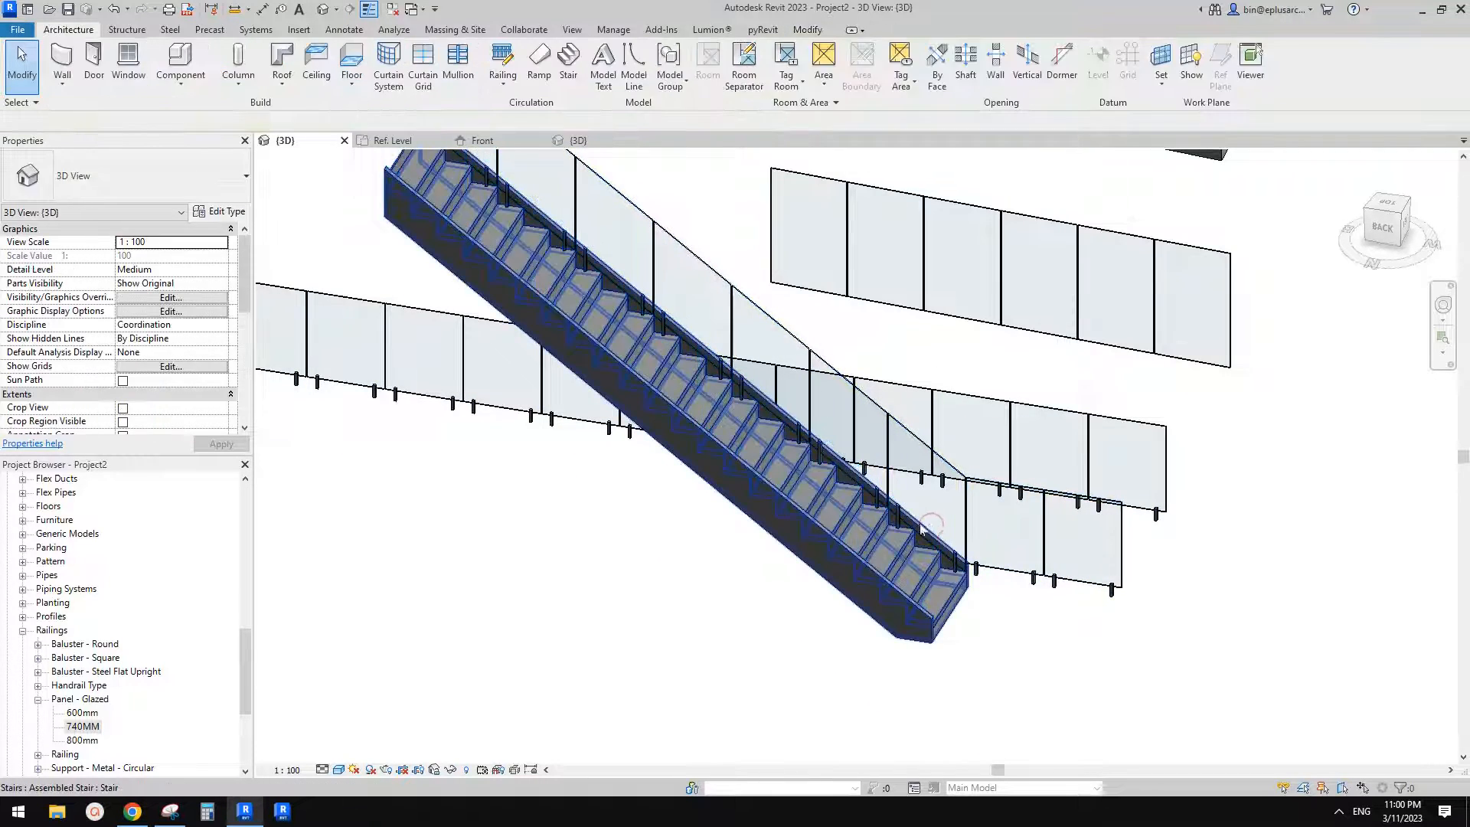
Step: Start a wall with the Curtain Wall 6mm Thk Glazing type and duplicate that type as NEW
{"action": "middle_click_drag", "start_coordinate": [929, 521], "coordinate": [924, 526], "text": "shift"}
{"action": "scroll", "coordinate": [813, 480], "scroll_direction": "down", "scroll_amount": 1}
{"action": "middle_click_drag", "start_coordinate": [813, 480], "coordinate": [871, 540]}
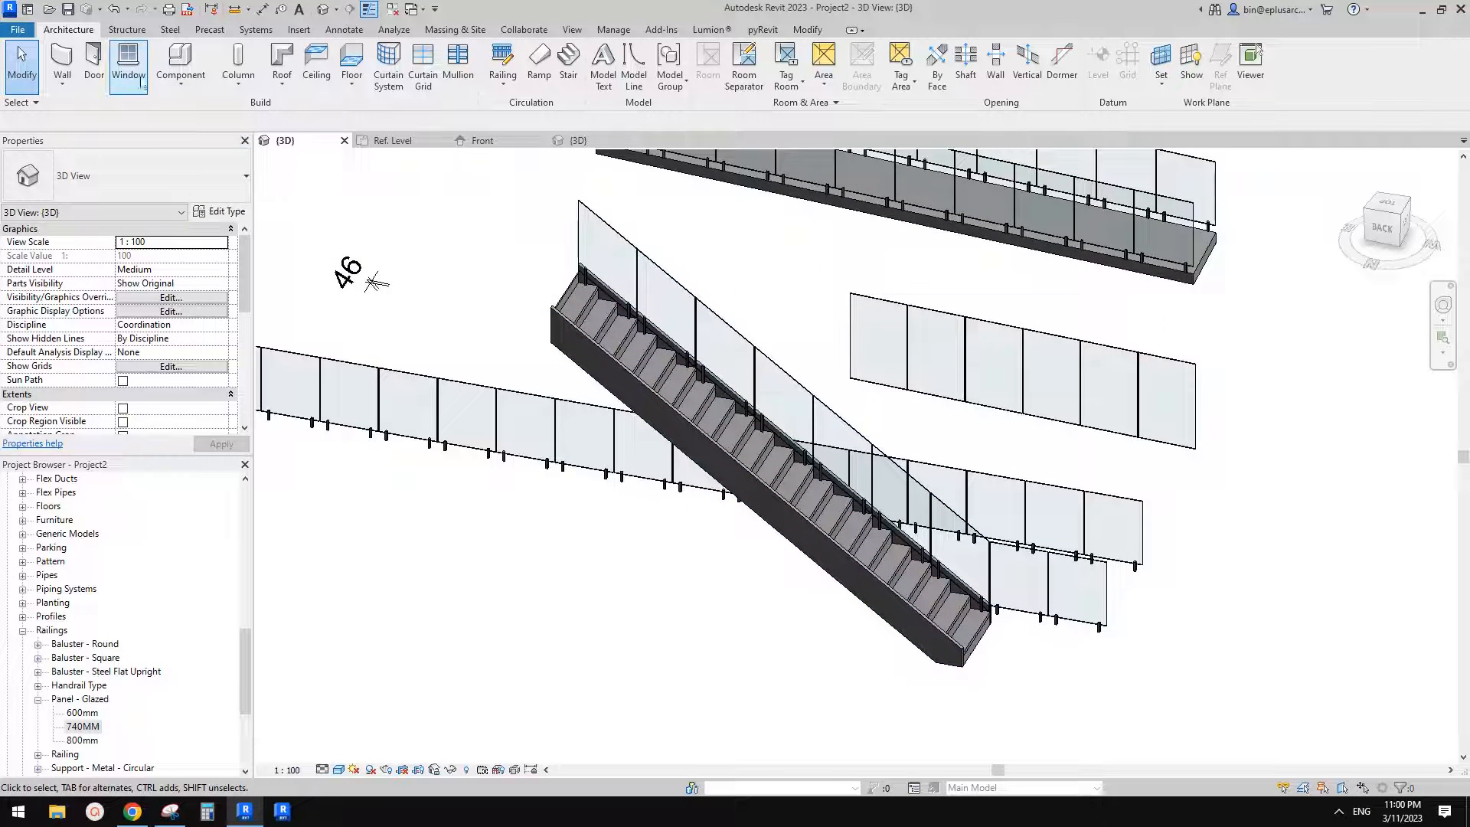
{"action": "left_click", "coordinate": [61, 90]}
{"action": "left_click", "coordinate": [51, 109]}
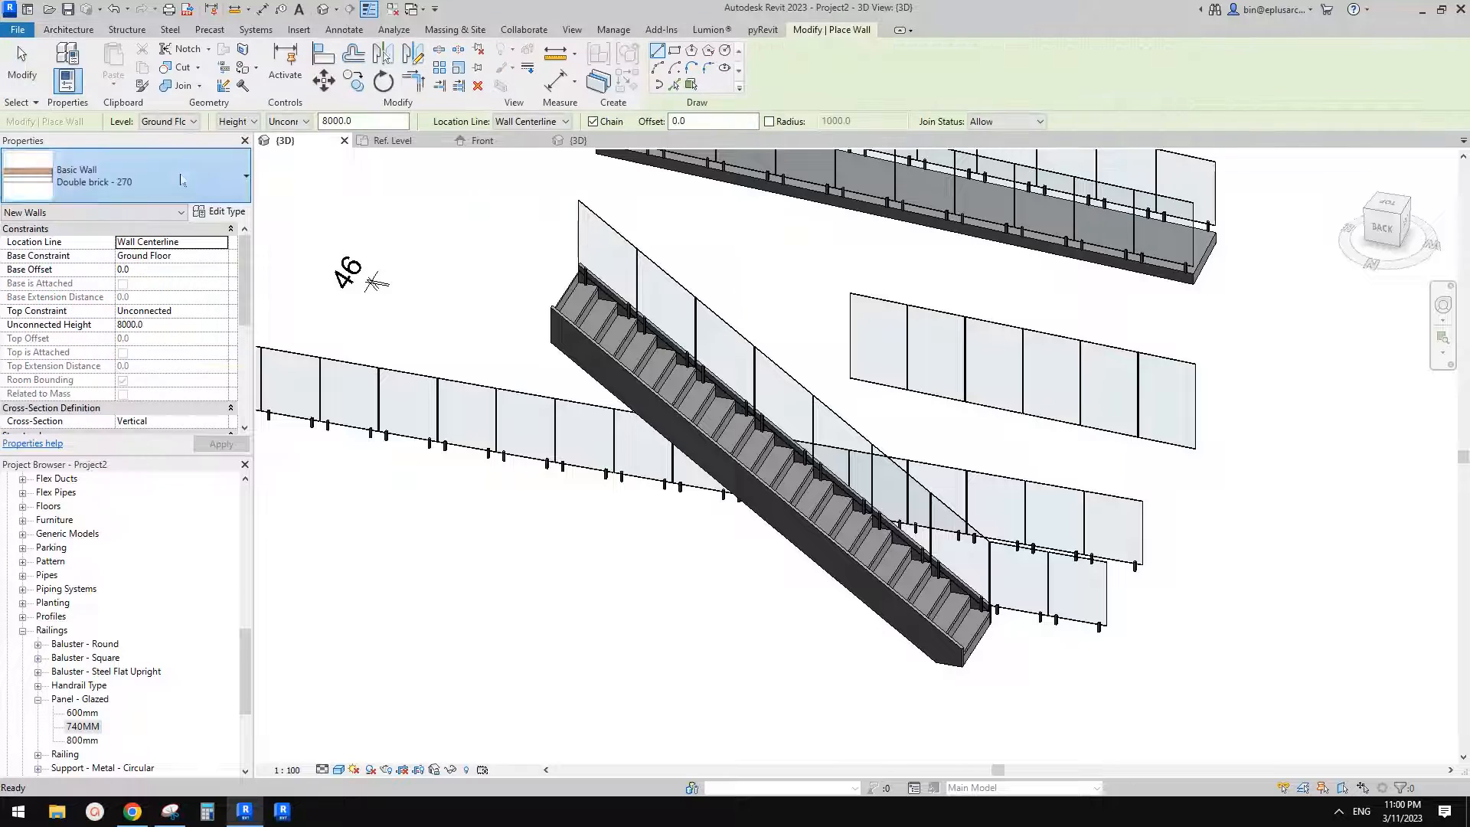
{"action": "left_click", "coordinate": [176, 180]}
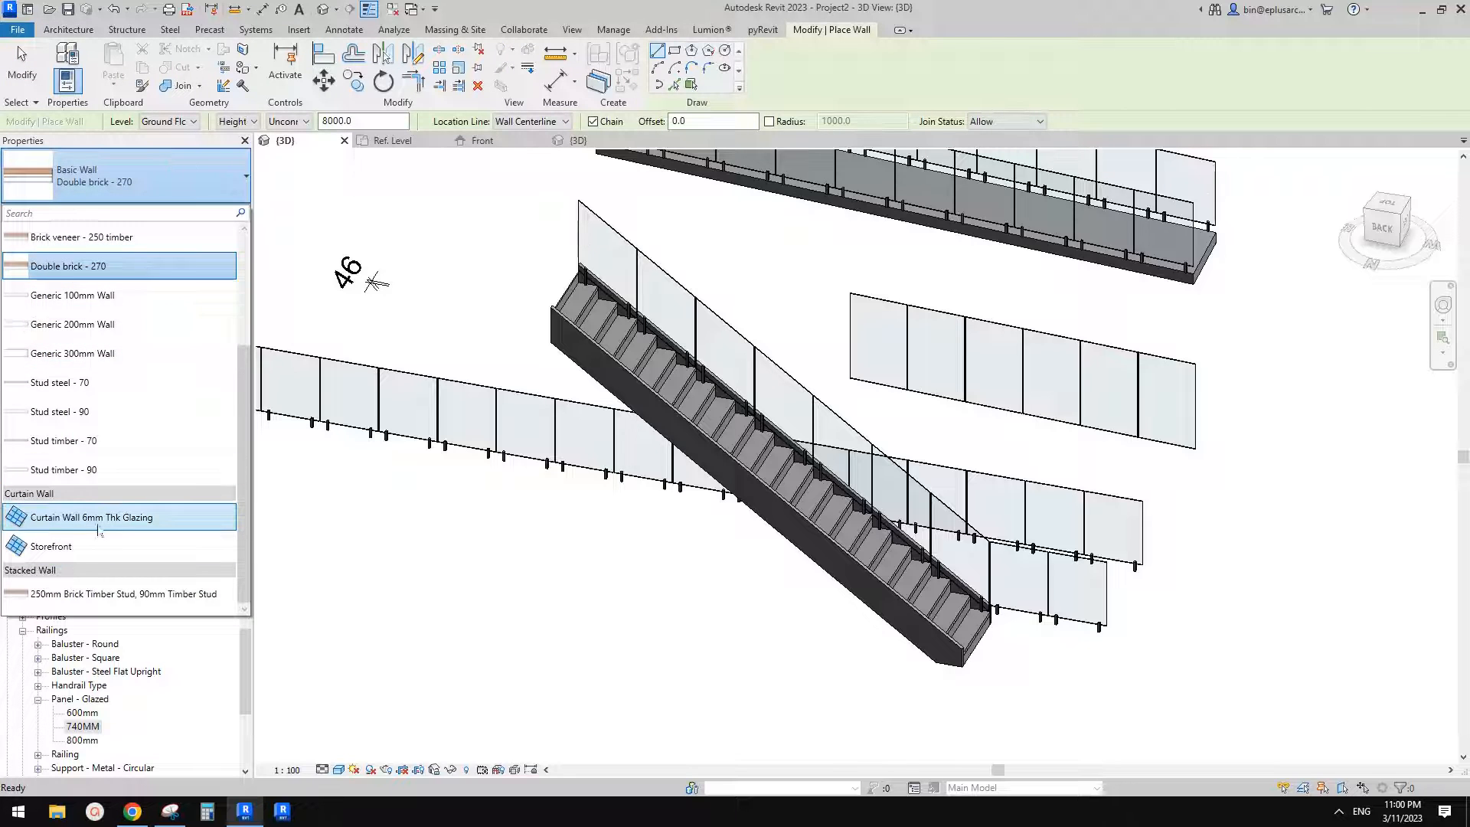
{"action": "left_click", "coordinate": [122, 519]}
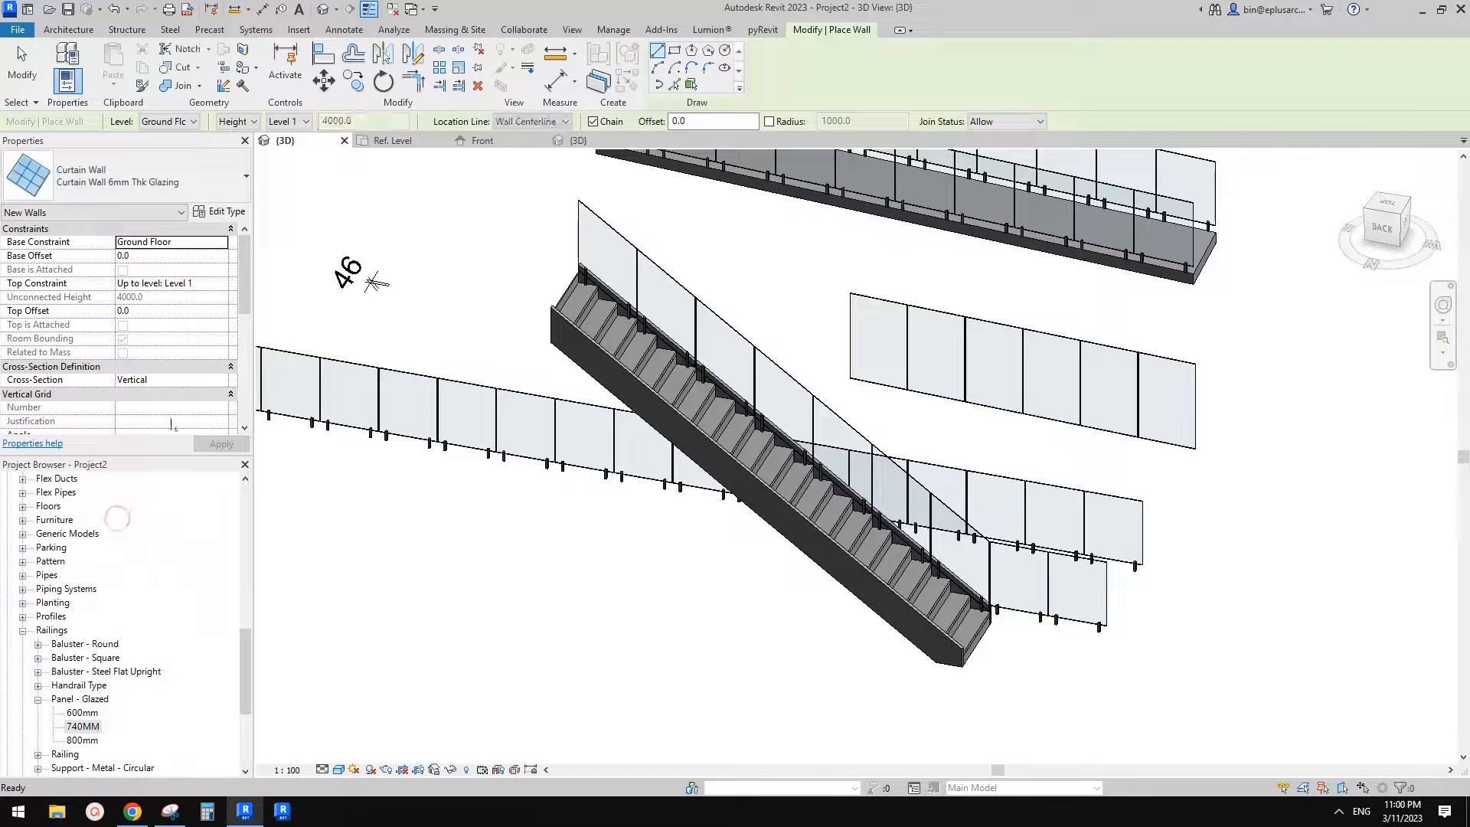
{"action": "left_click", "coordinate": [220, 211]}
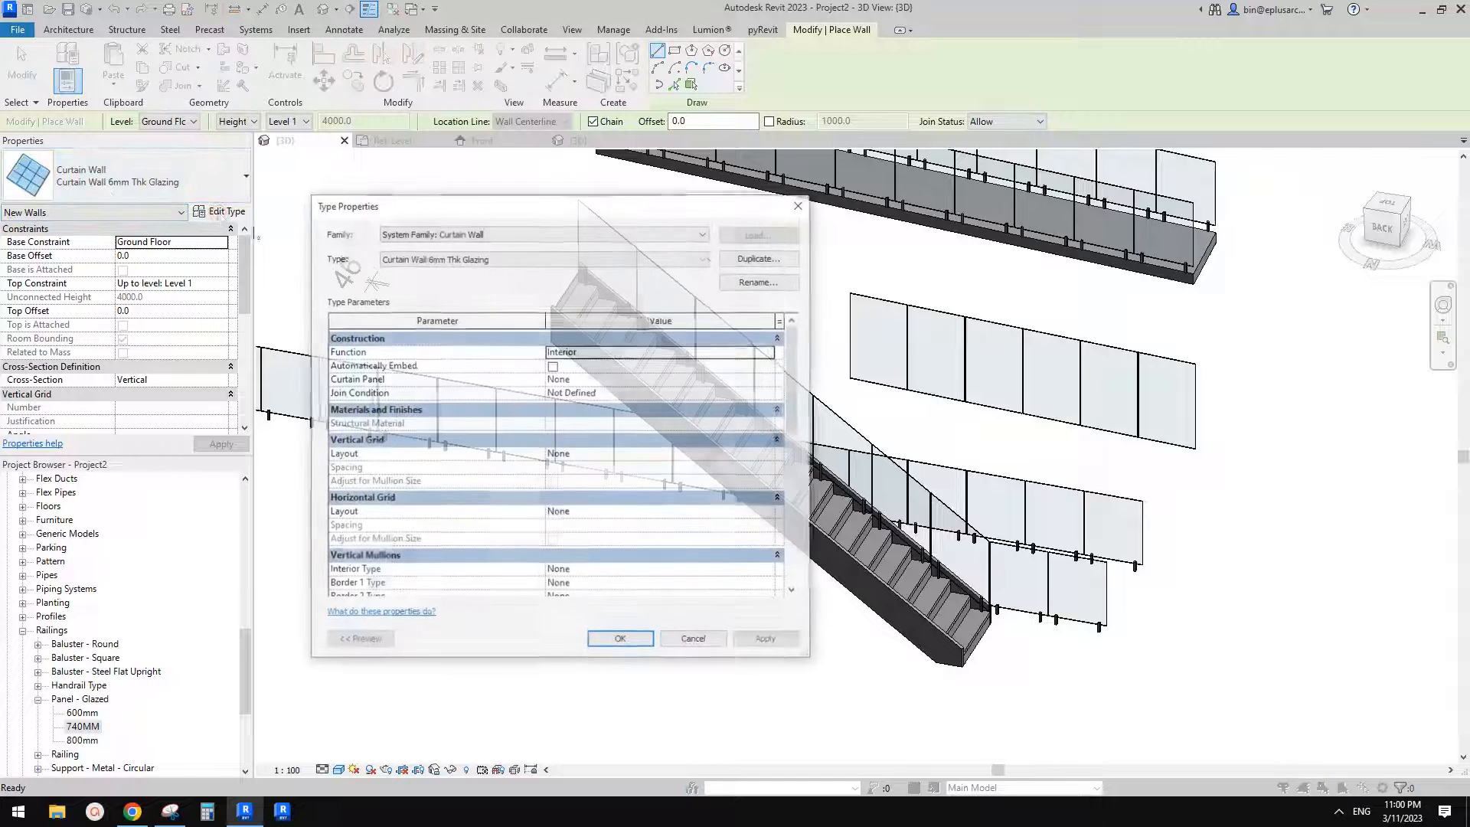
{"action": "left_click", "coordinate": [763, 257]}
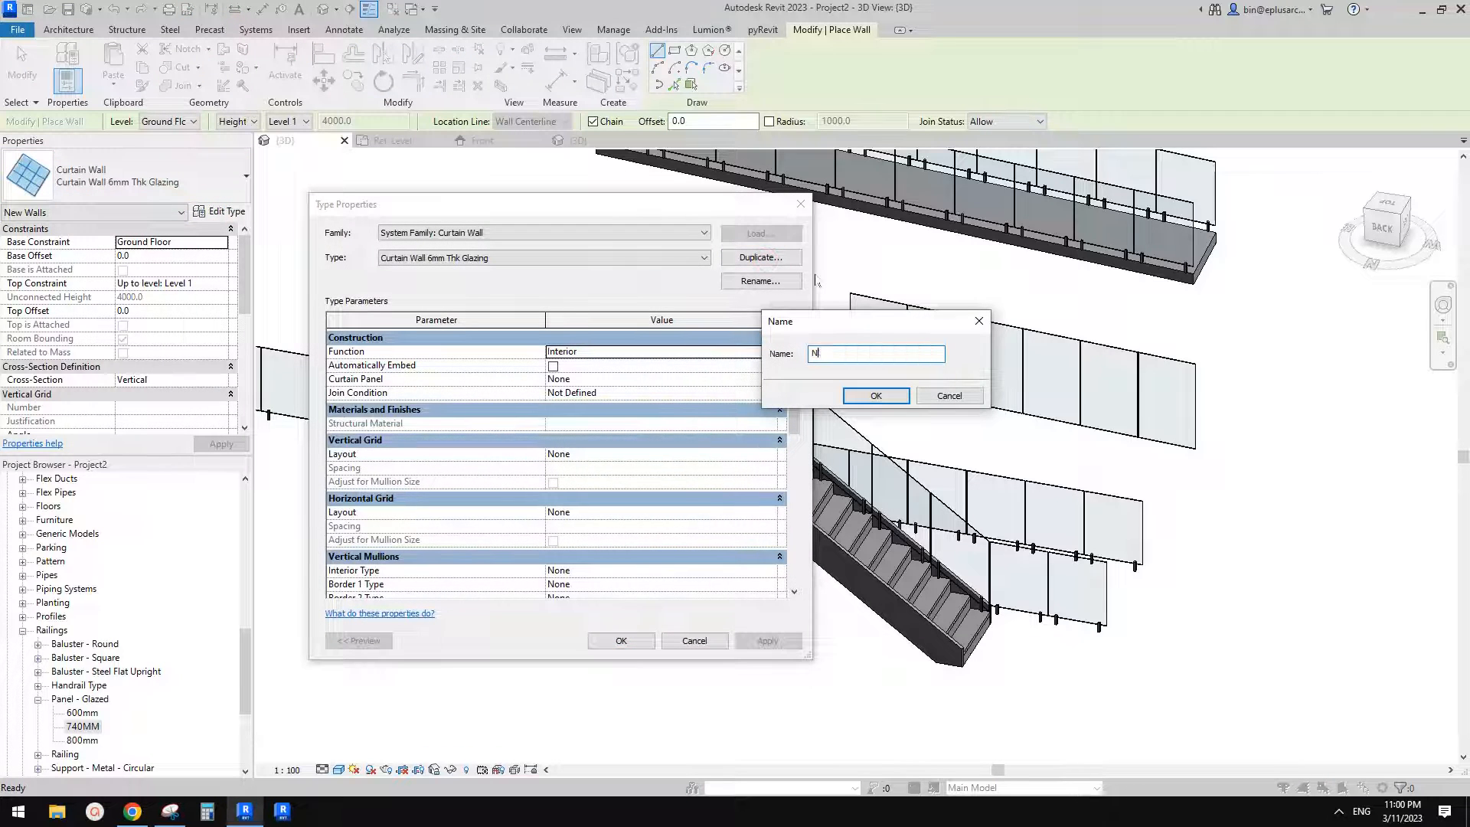
{"action": "key", "text": "Return"}
Step: Set the NEW type's curtain panel to System Panel : Glazed and its vertical grid to Maximum Spacing at 750
{"action": "scroll", "coordinate": [555, 375], "scroll_direction": "down", "scroll_amount": 1}
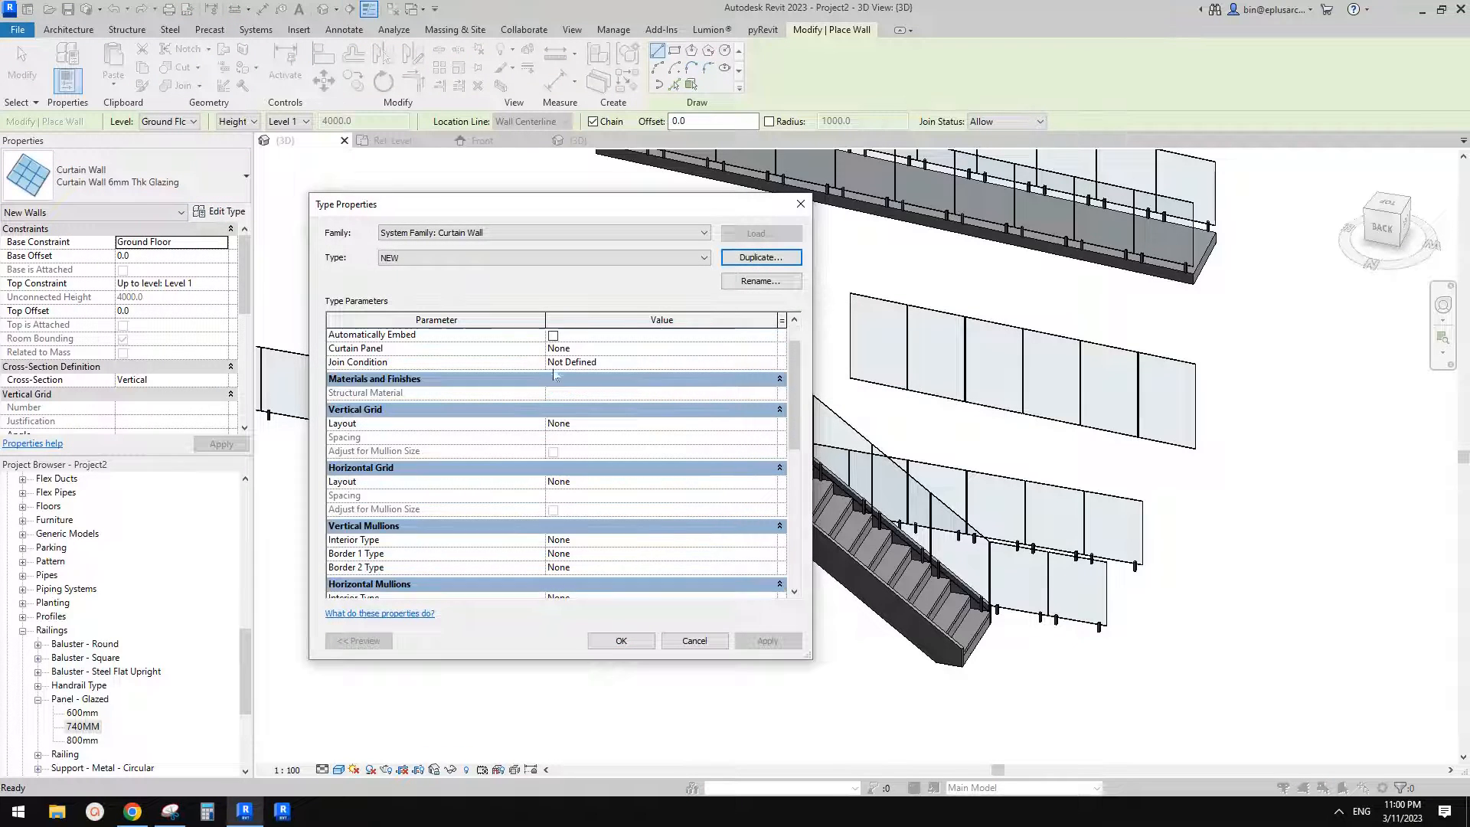
{"action": "scroll", "coordinate": [590, 372], "scroll_direction": "up", "scroll_amount": 1}
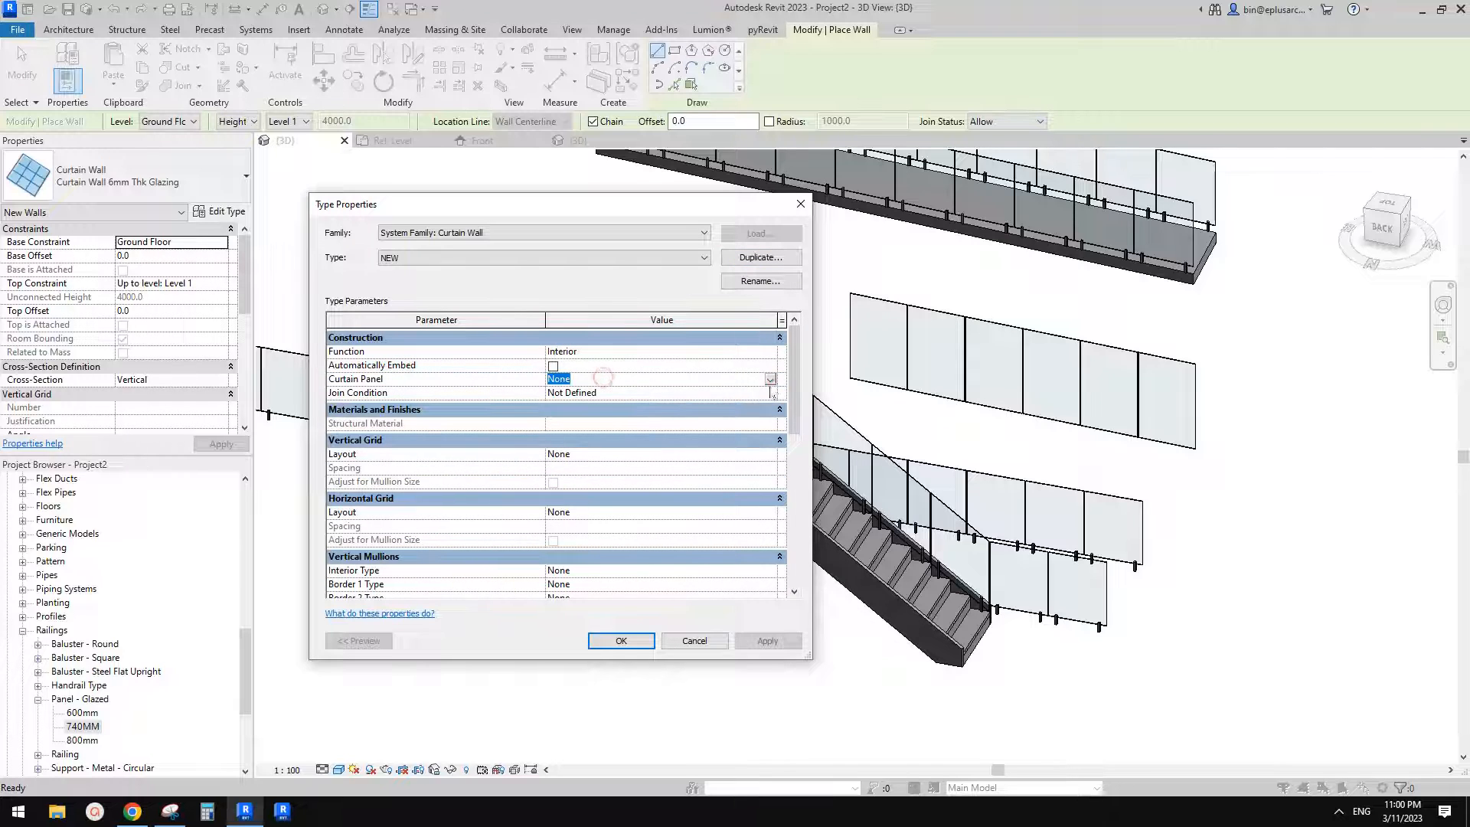
{"action": "left_click", "coordinate": [769, 379]}
{"action": "left_click", "coordinate": [620, 438]}
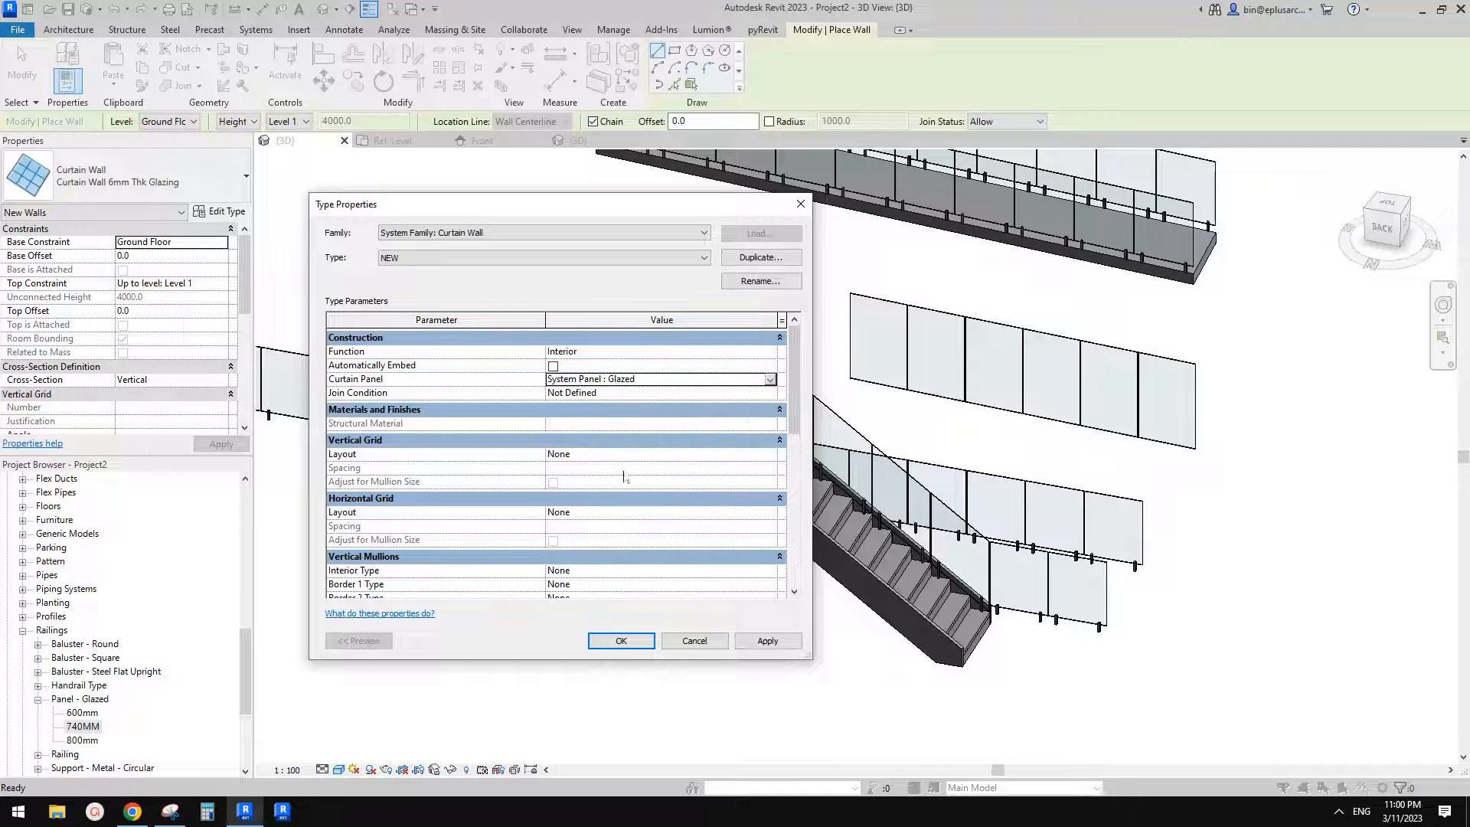
{"action": "left_click", "coordinate": [771, 455]}
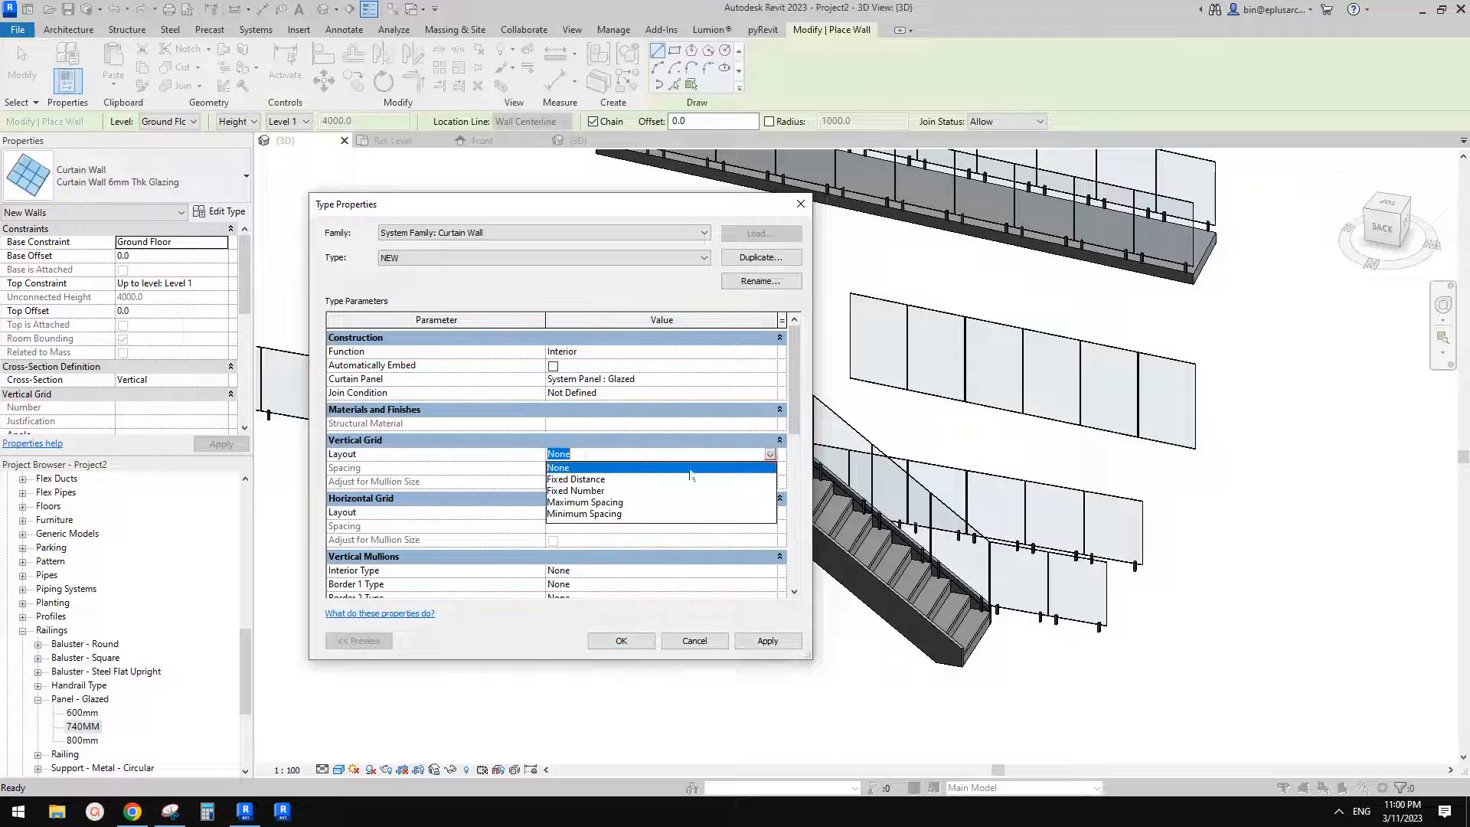
{"action": "left_click", "coordinate": [608, 502]}
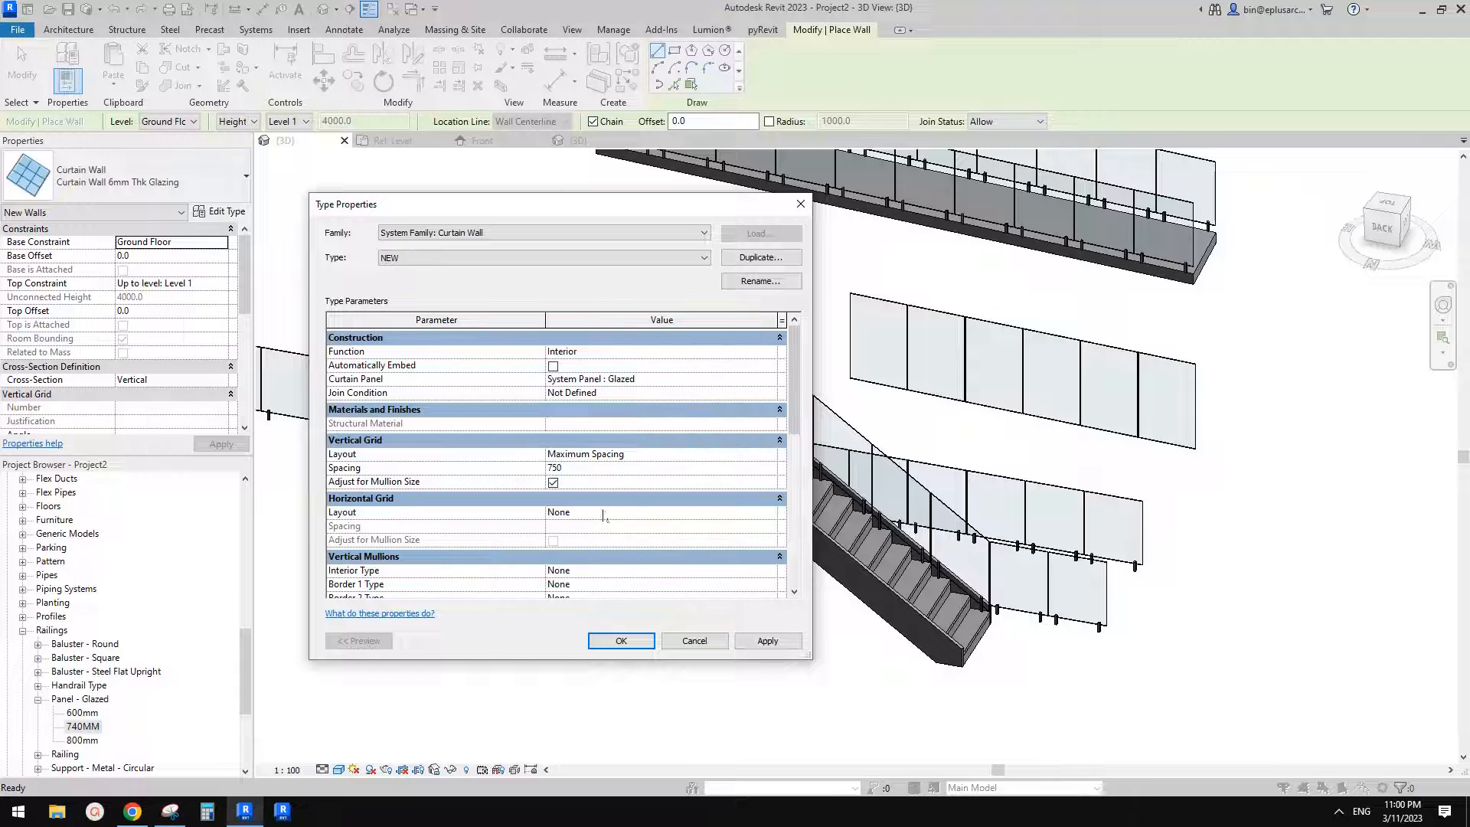
Step: Set the NEW type's interior vertical mullions to Rectangular Mullion : 30mm Square
{"action": "scroll", "coordinate": [556, 470], "scroll_direction": "down", "scroll_amount": 4}
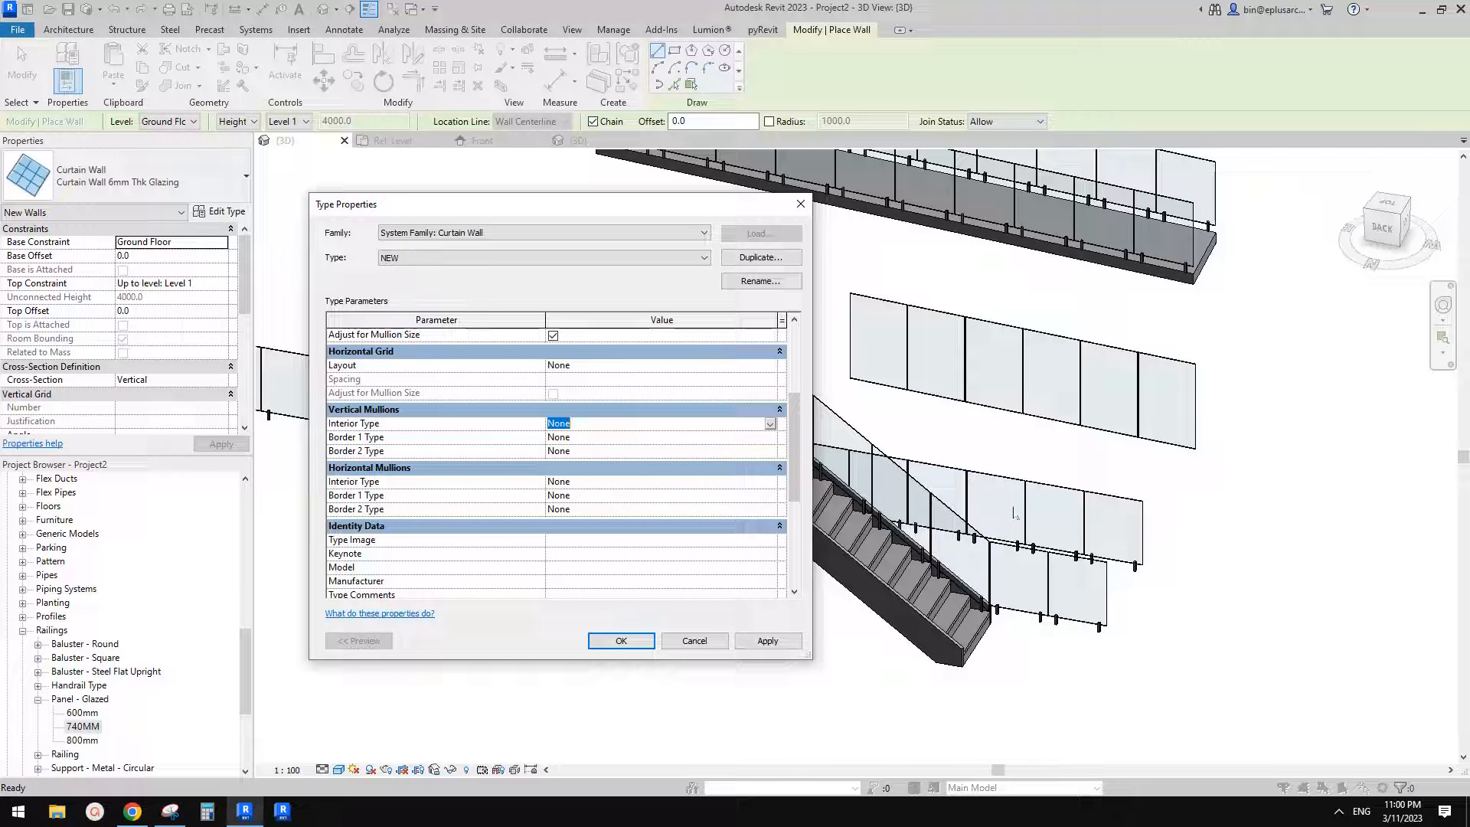
{"action": "left_click", "coordinate": [769, 425]}
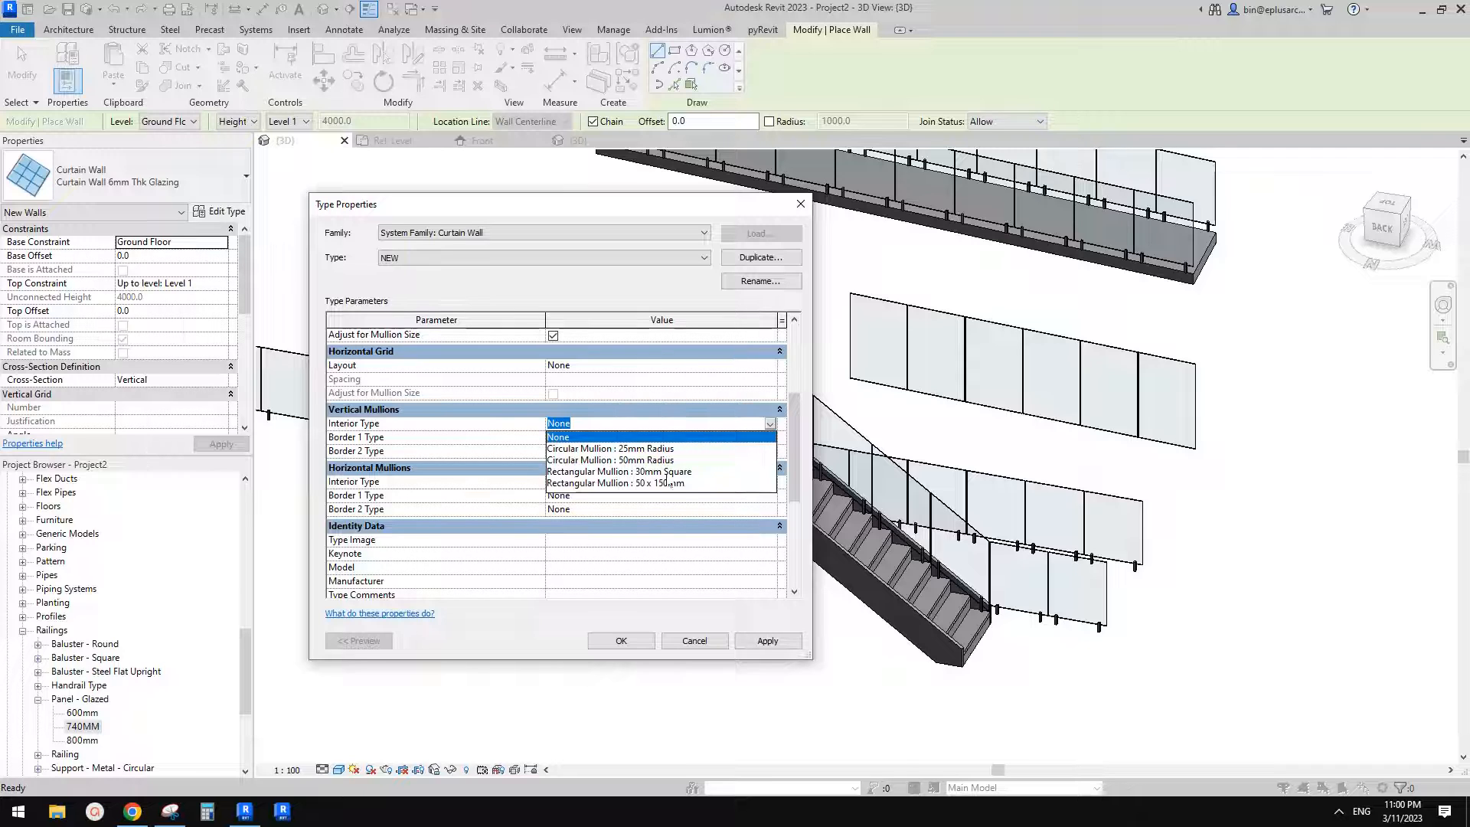
{"action": "left_click", "coordinate": [652, 472]}
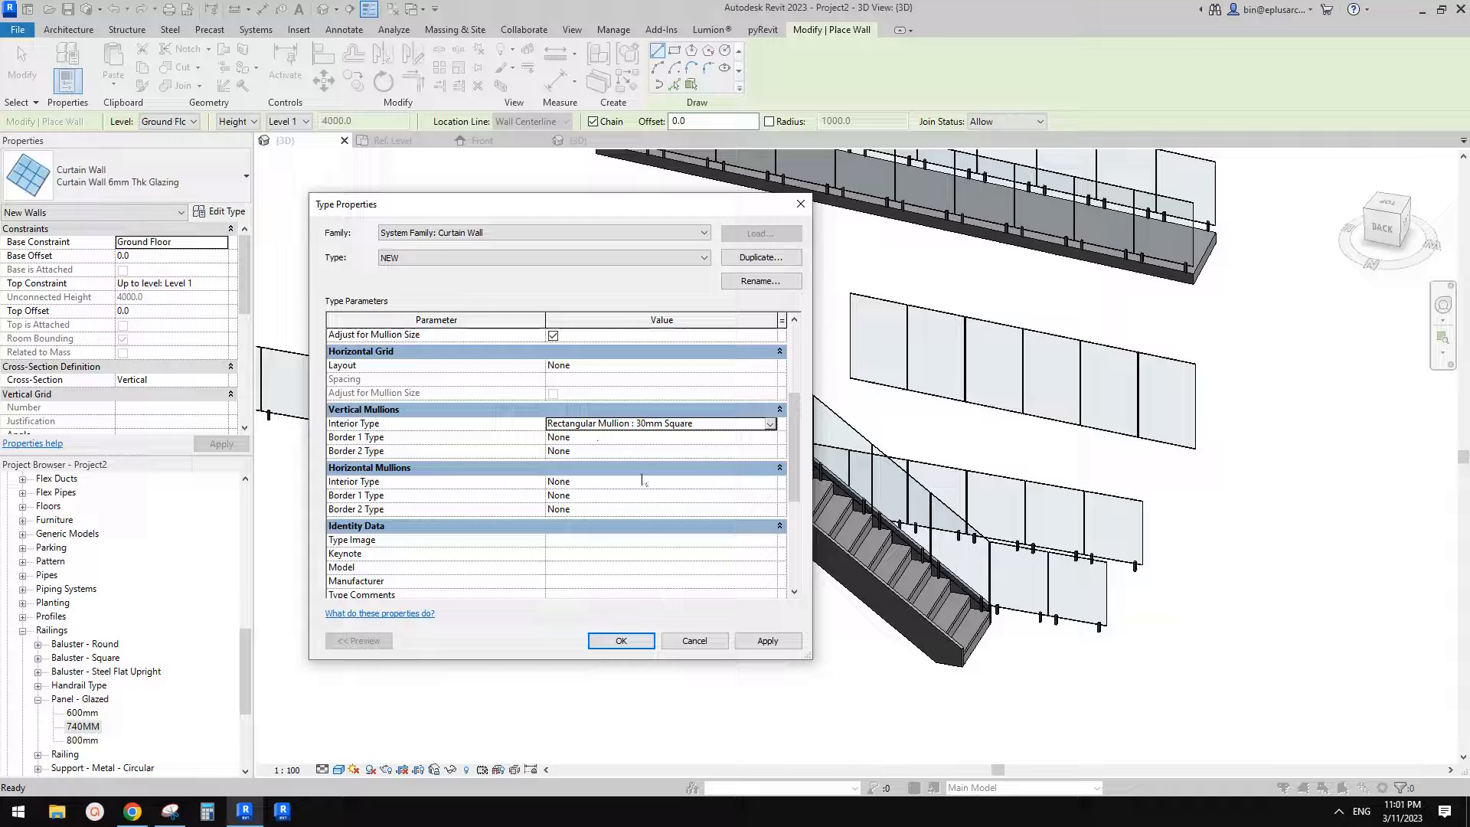
{"action": "left_click", "coordinate": [621, 640]}
Step: Draw a curtain wall of the NEW type about 2200 mm long beside the stair, from Ground Floor up to Level 1
{"action": "left_click", "coordinate": [807, 612]}
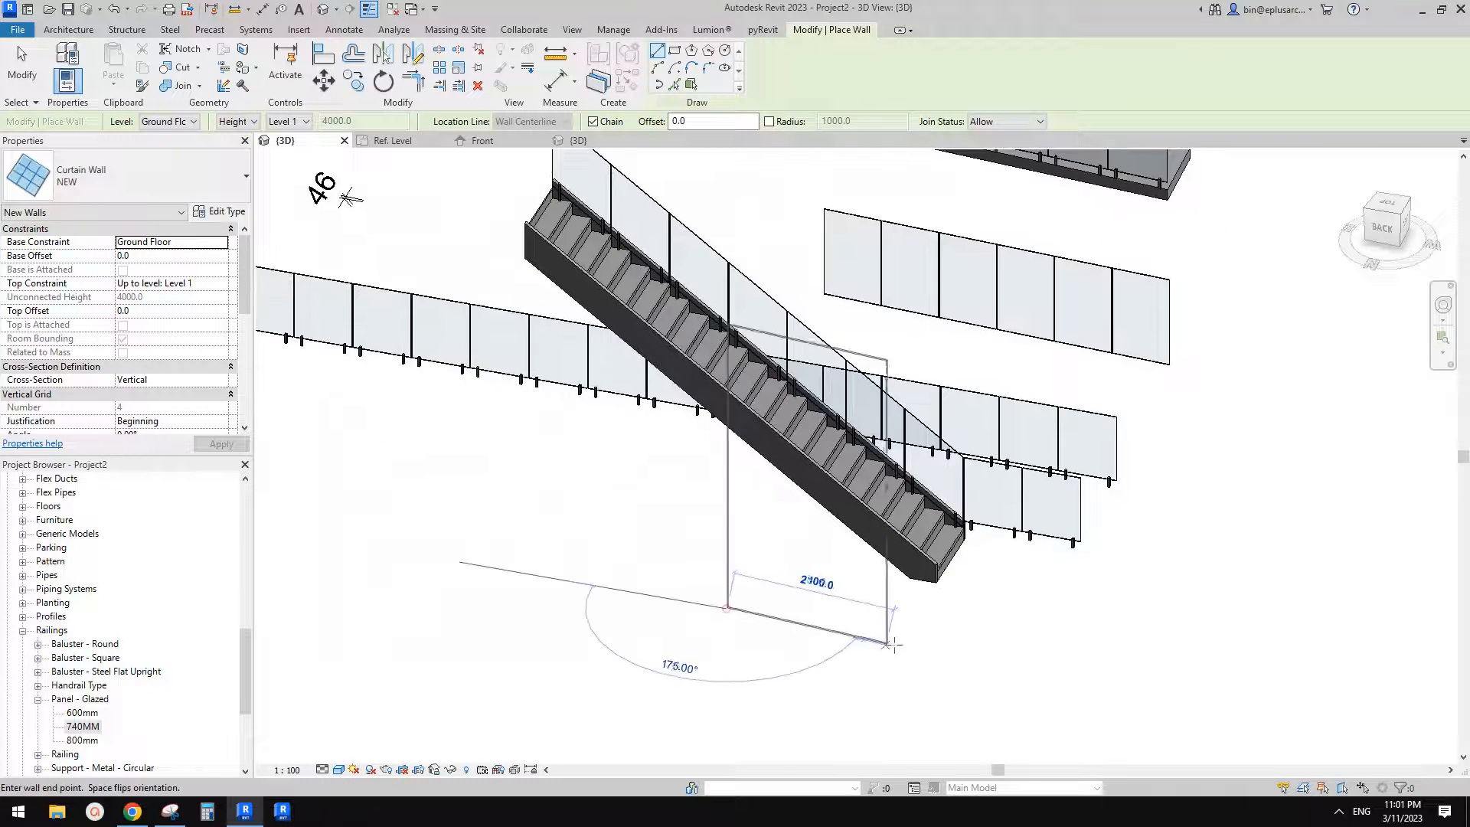
{"action": "left_click", "coordinate": [919, 512]}
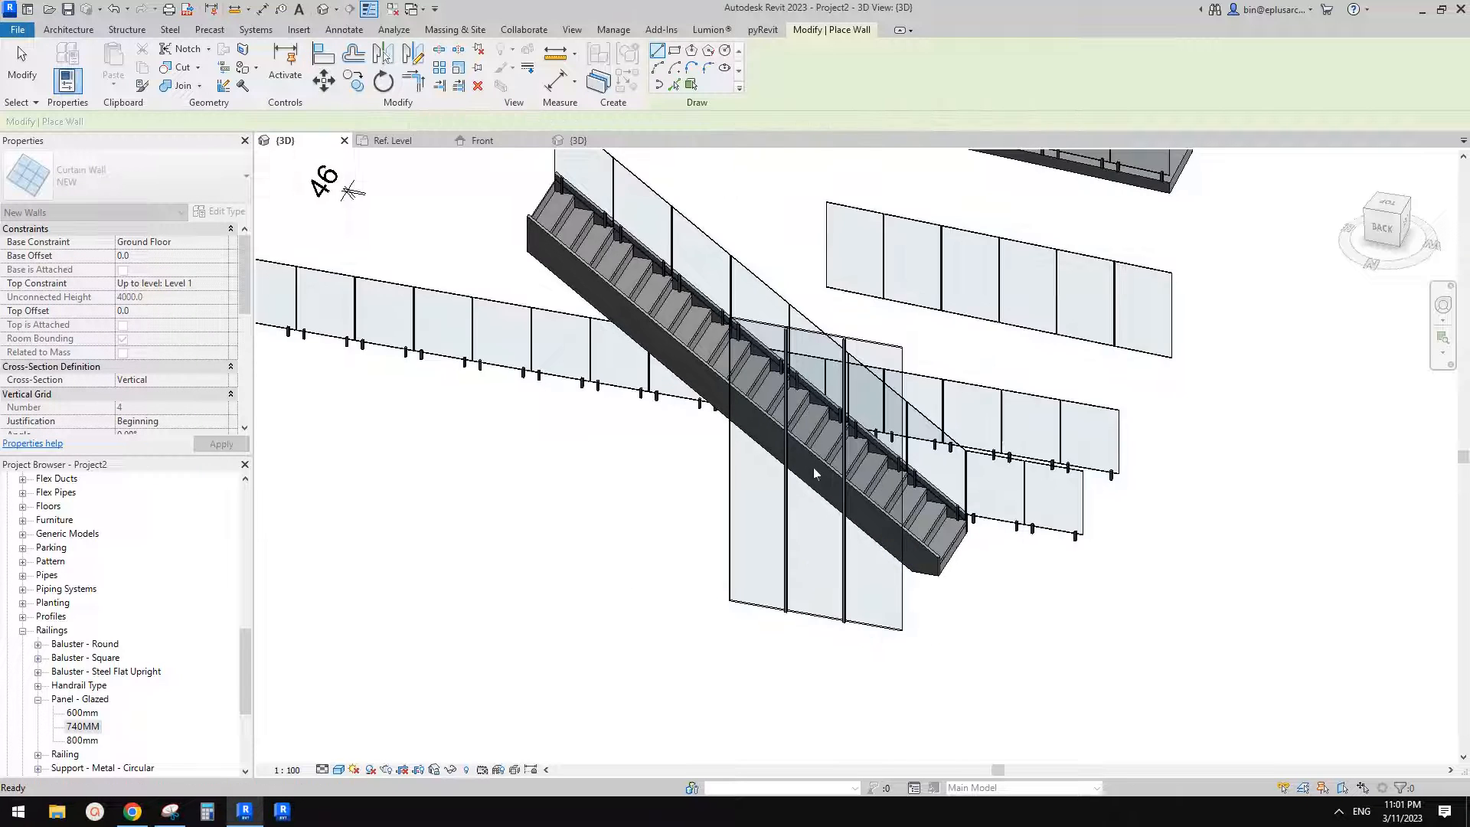
{"action": "key", "text": "Escape"}
{"action": "key", "text": "Escape"}
Step: Duplicate the type of the new curtain wall's vertical mullion as 10X10
{"action": "scroll", "coordinate": [787, 573], "scroll_direction": "up", "scroll_amount": 5}
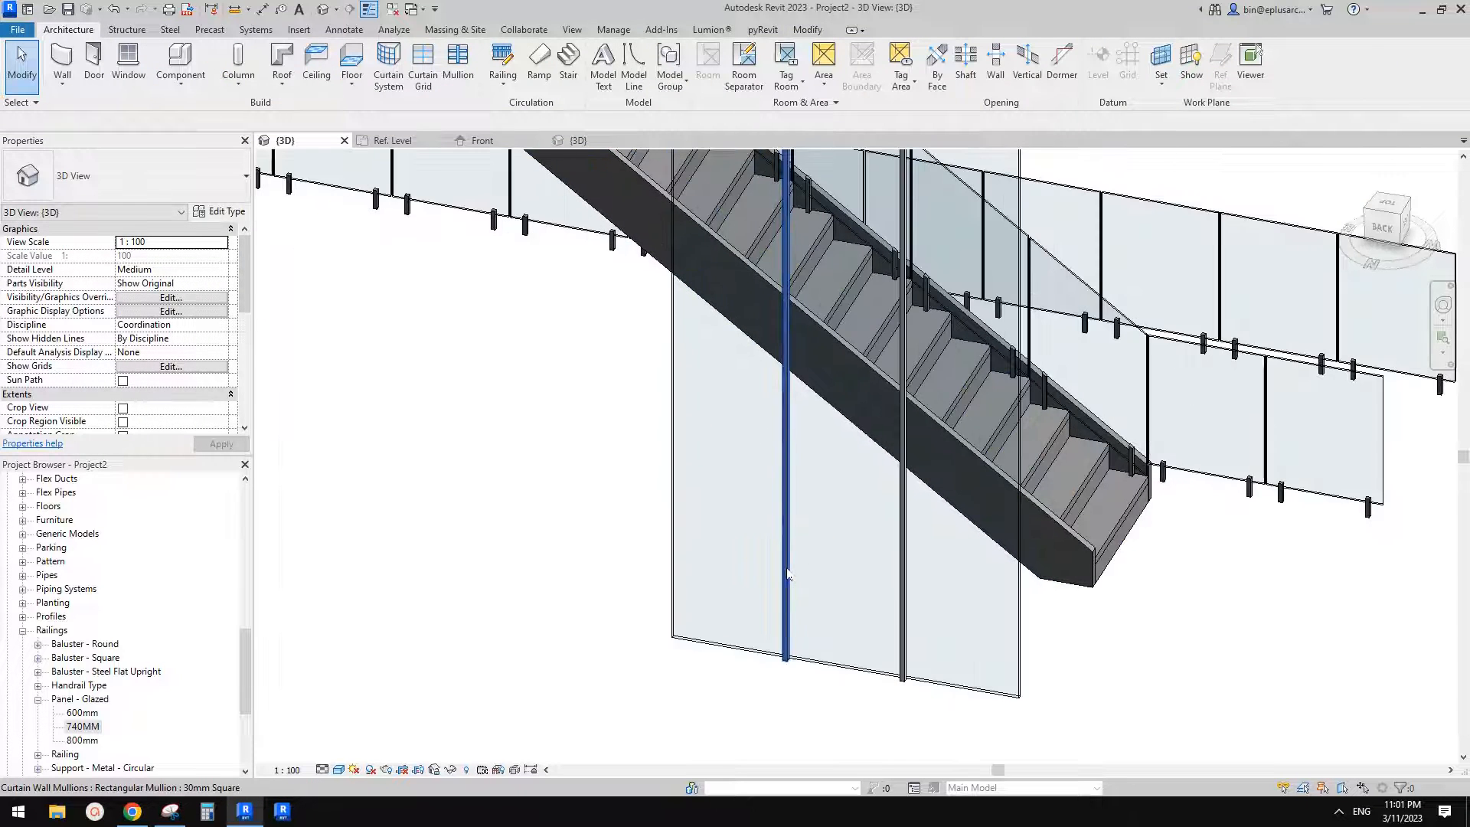
{"action": "left_click", "coordinate": [786, 568]}
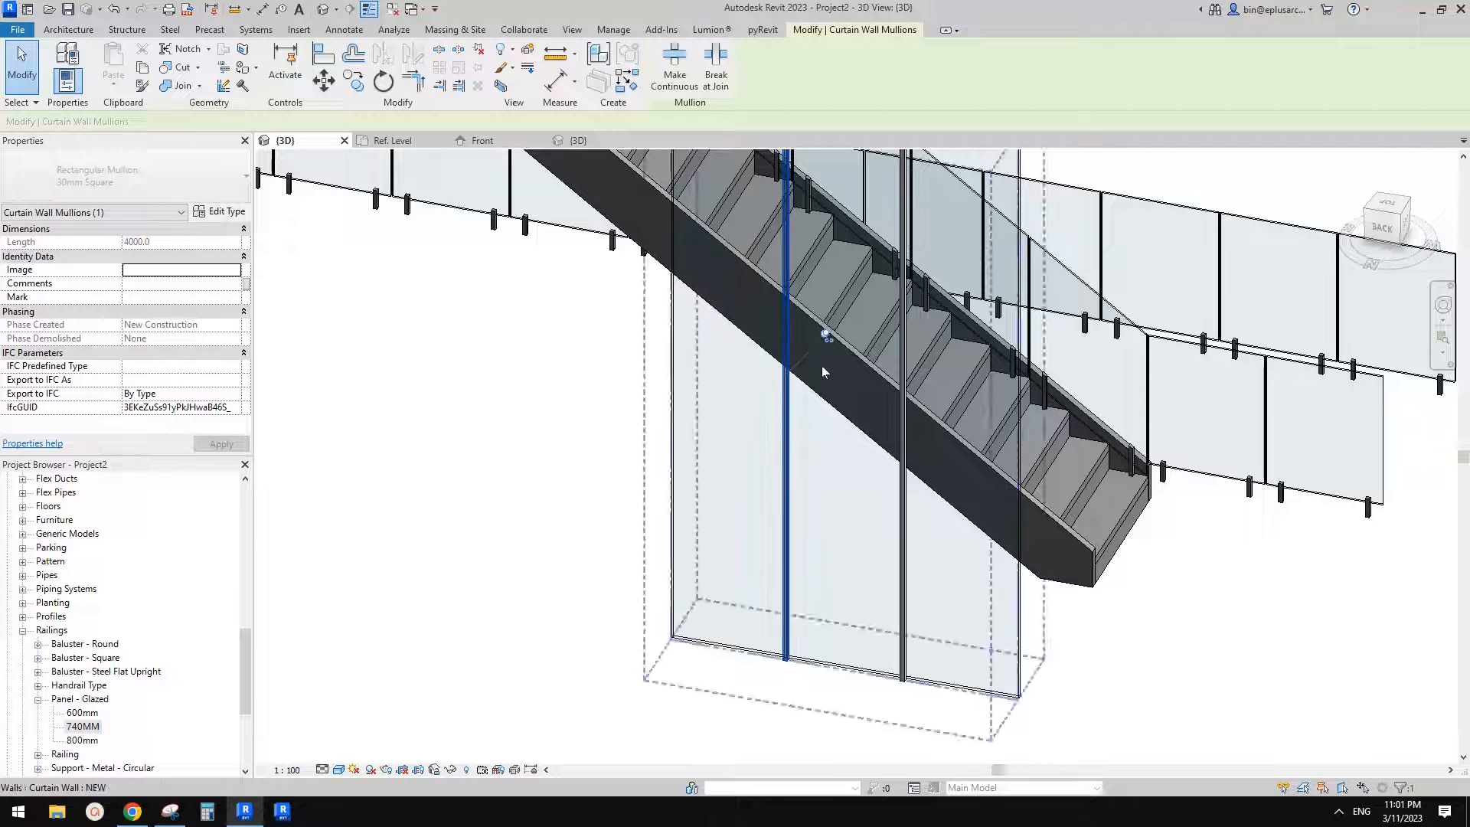
{"action": "left_click", "coordinate": [221, 212]}
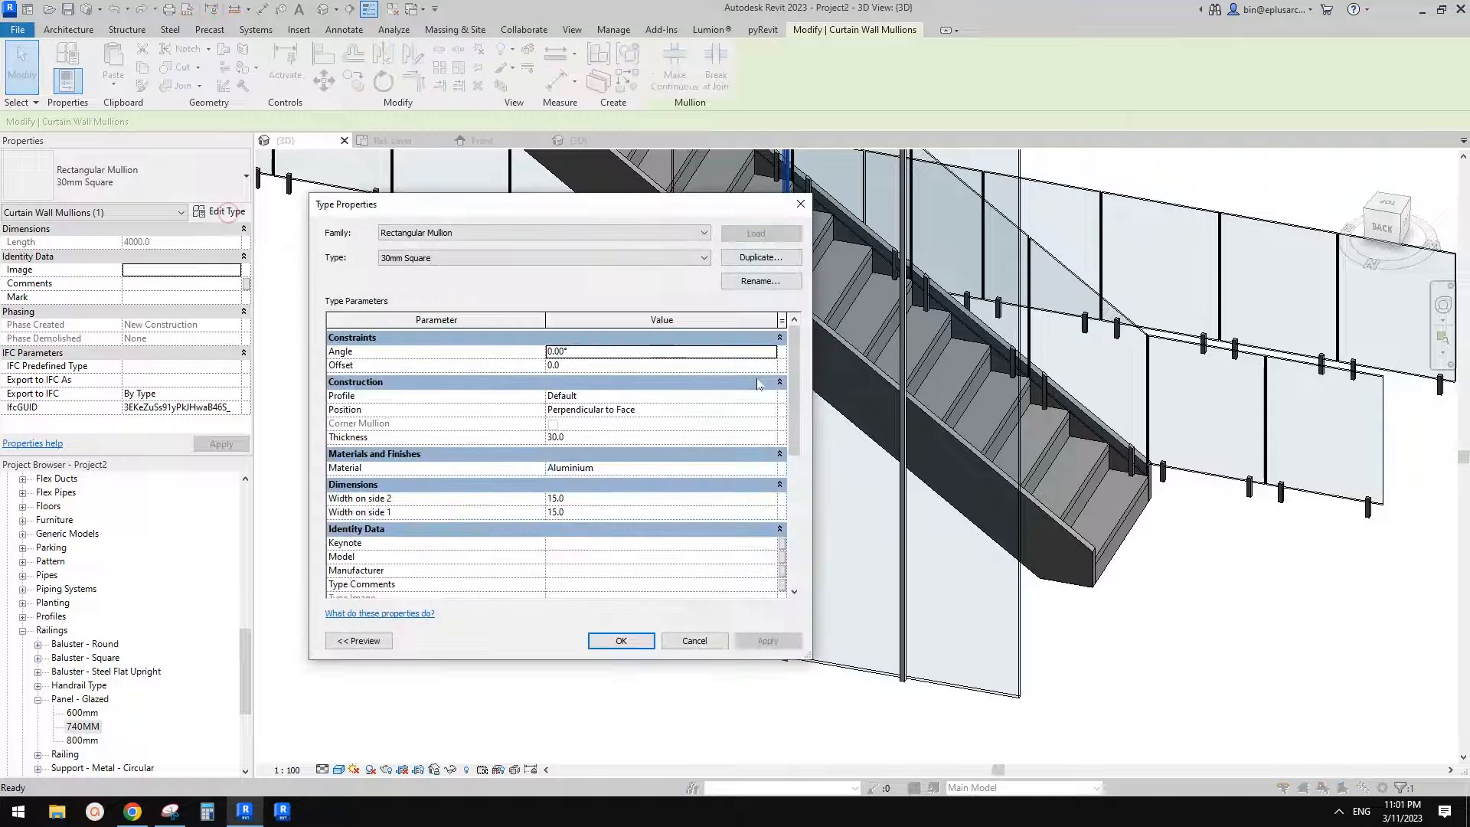
{"action": "left_click", "coordinate": [760, 257]}
{"action": "type", "text": "10X10"}
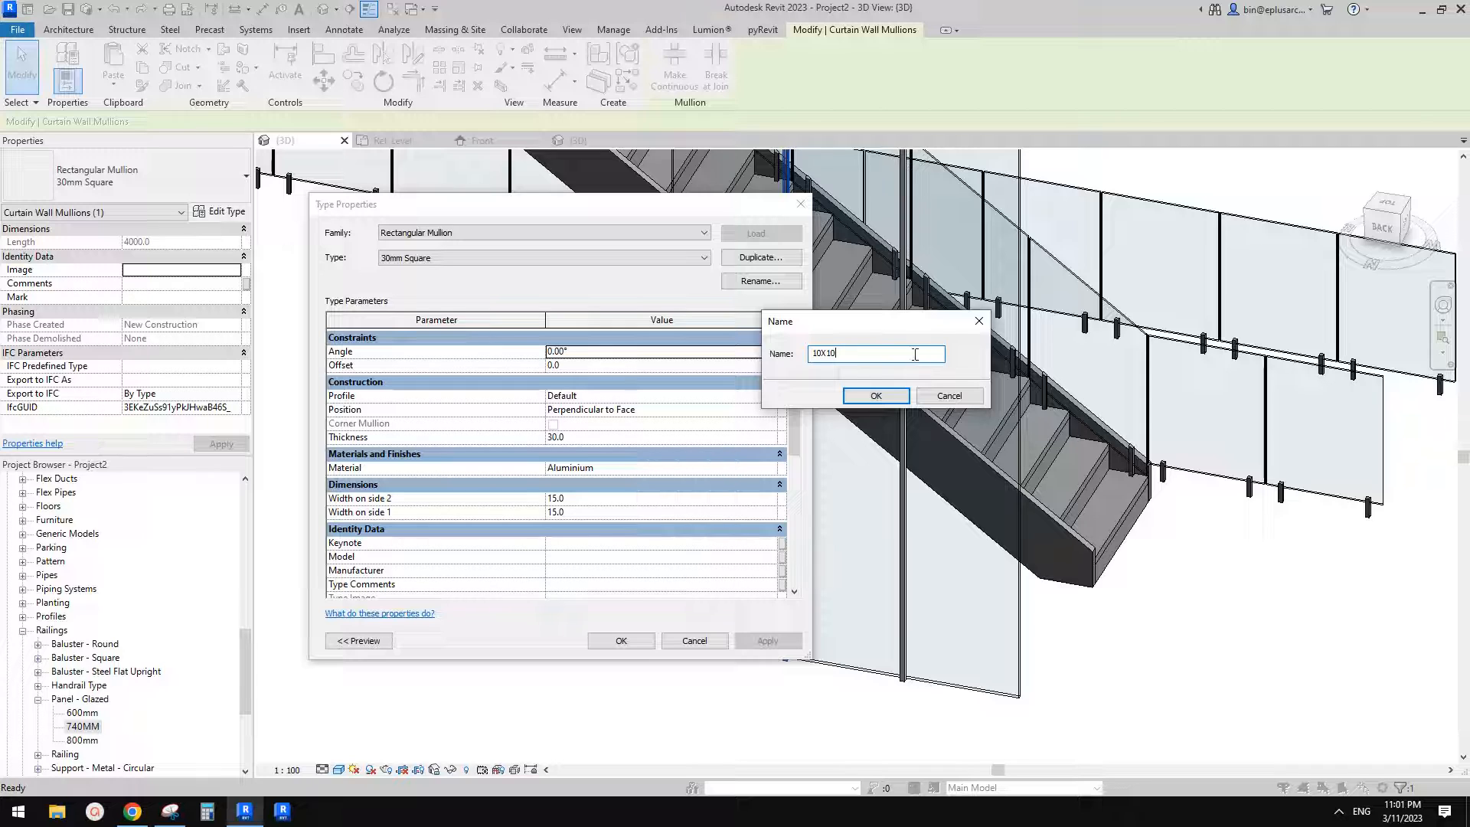
{"action": "left_click", "coordinate": [852, 394]}
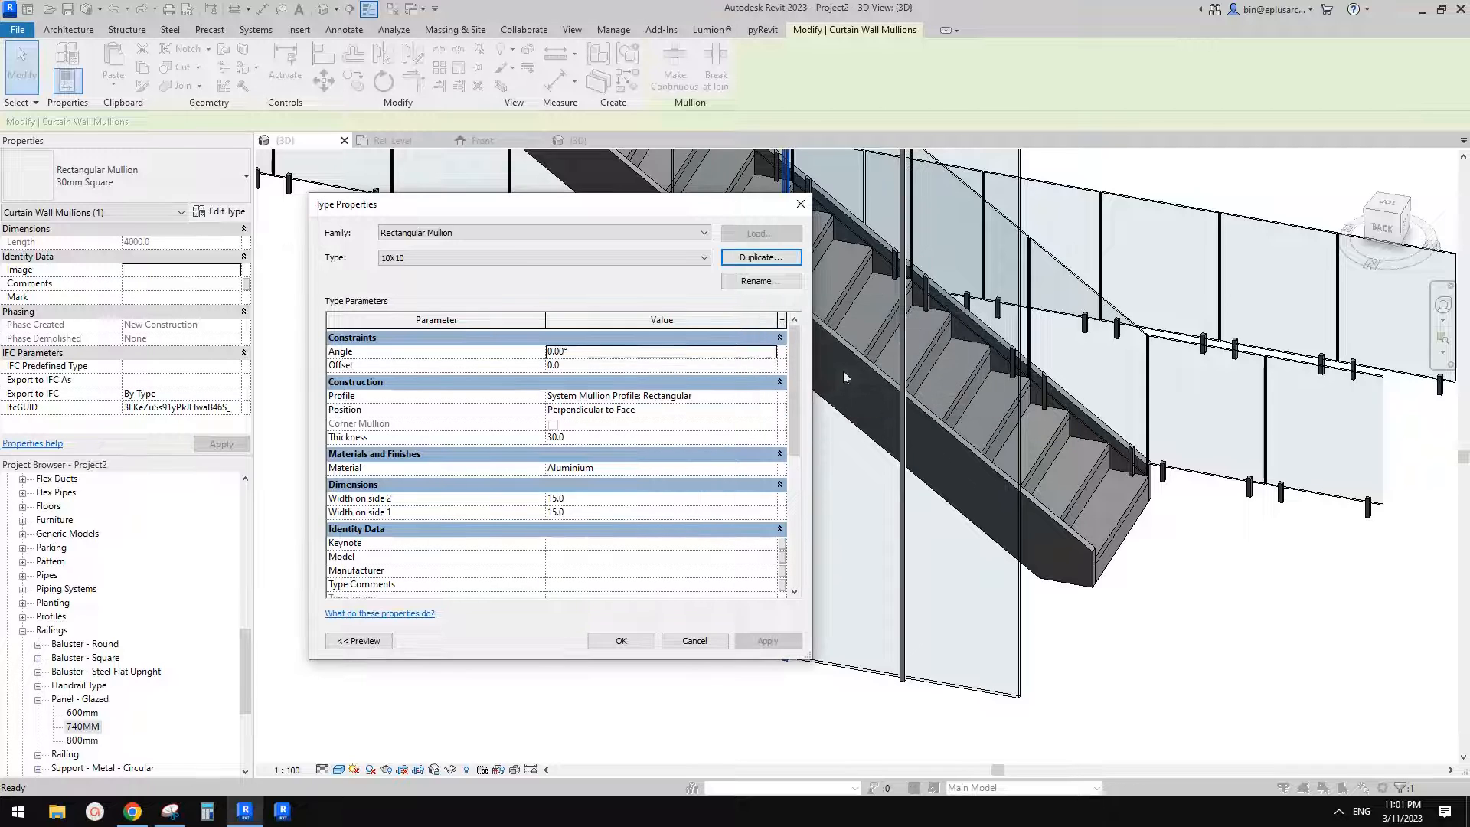
Step: Set the 10X10 mullion type's thickness to 10 and its width on both sides to 5
{"action": "left_click", "coordinate": [578, 441]}
{"action": "type", "text": "10"}
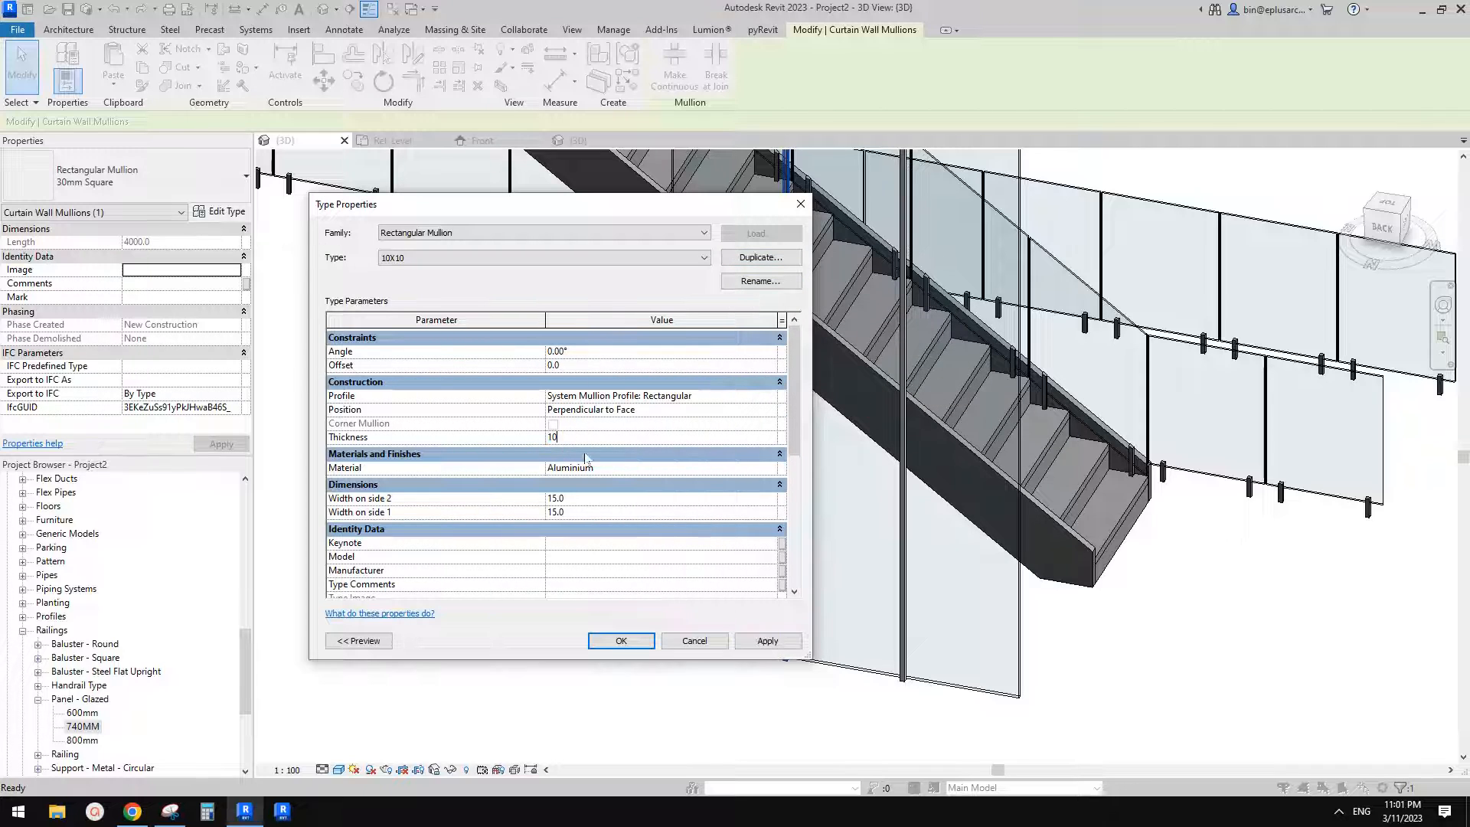
{"action": "type", "text": "5"}
{"action": "left_click", "coordinate": [586, 512]}
{"action": "type", "text": "5"}
Step: Create a new material named Air and assign it to the 10X10 mullion type
{"action": "left_click", "coordinate": [634, 469]}
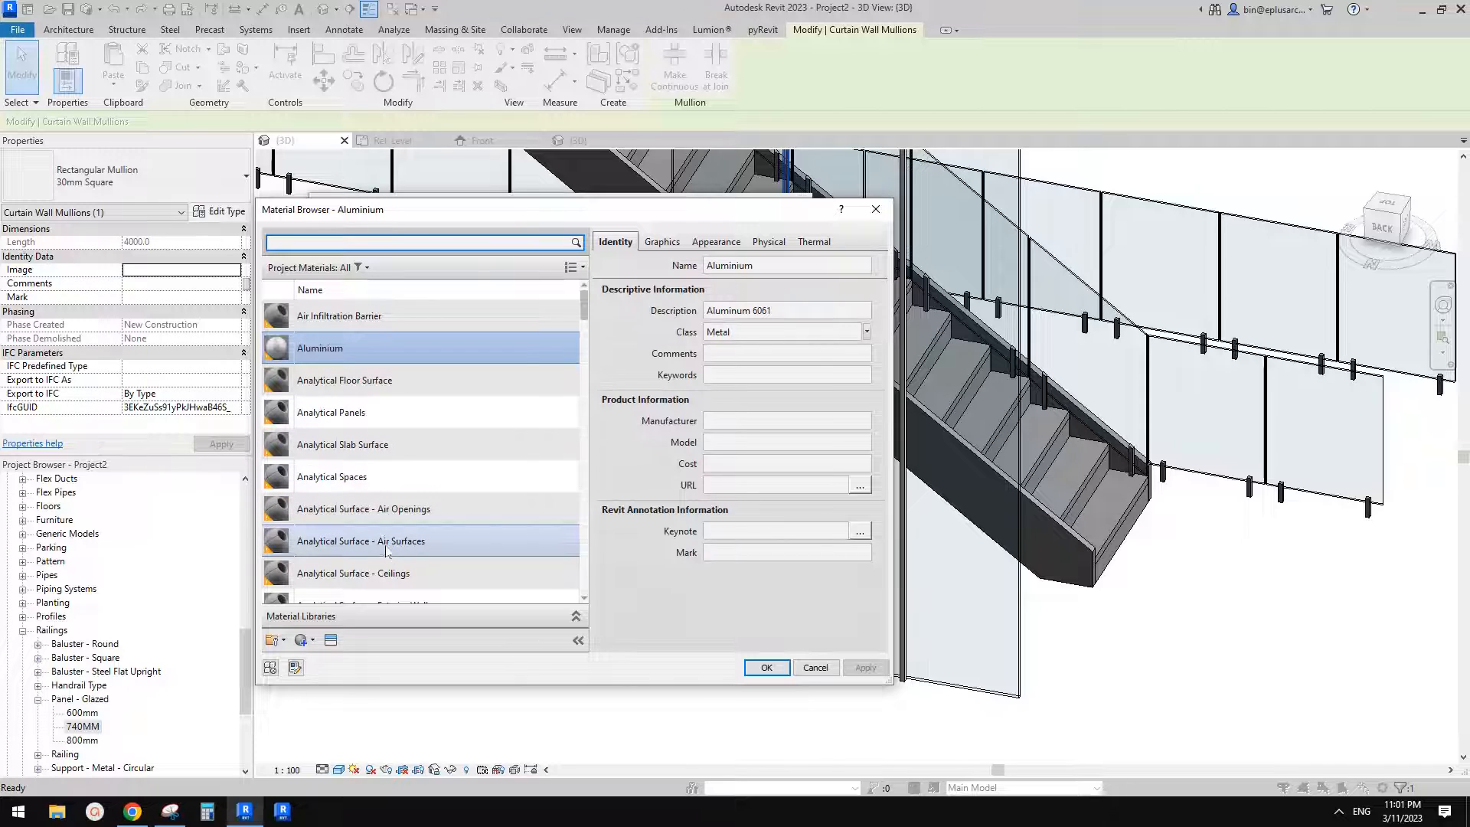
{"action": "scroll", "coordinate": [399, 532], "scroll_direction": "down", "scroll_amount": 1}
{"action": "left_click", "coordinate": [303, 640]}
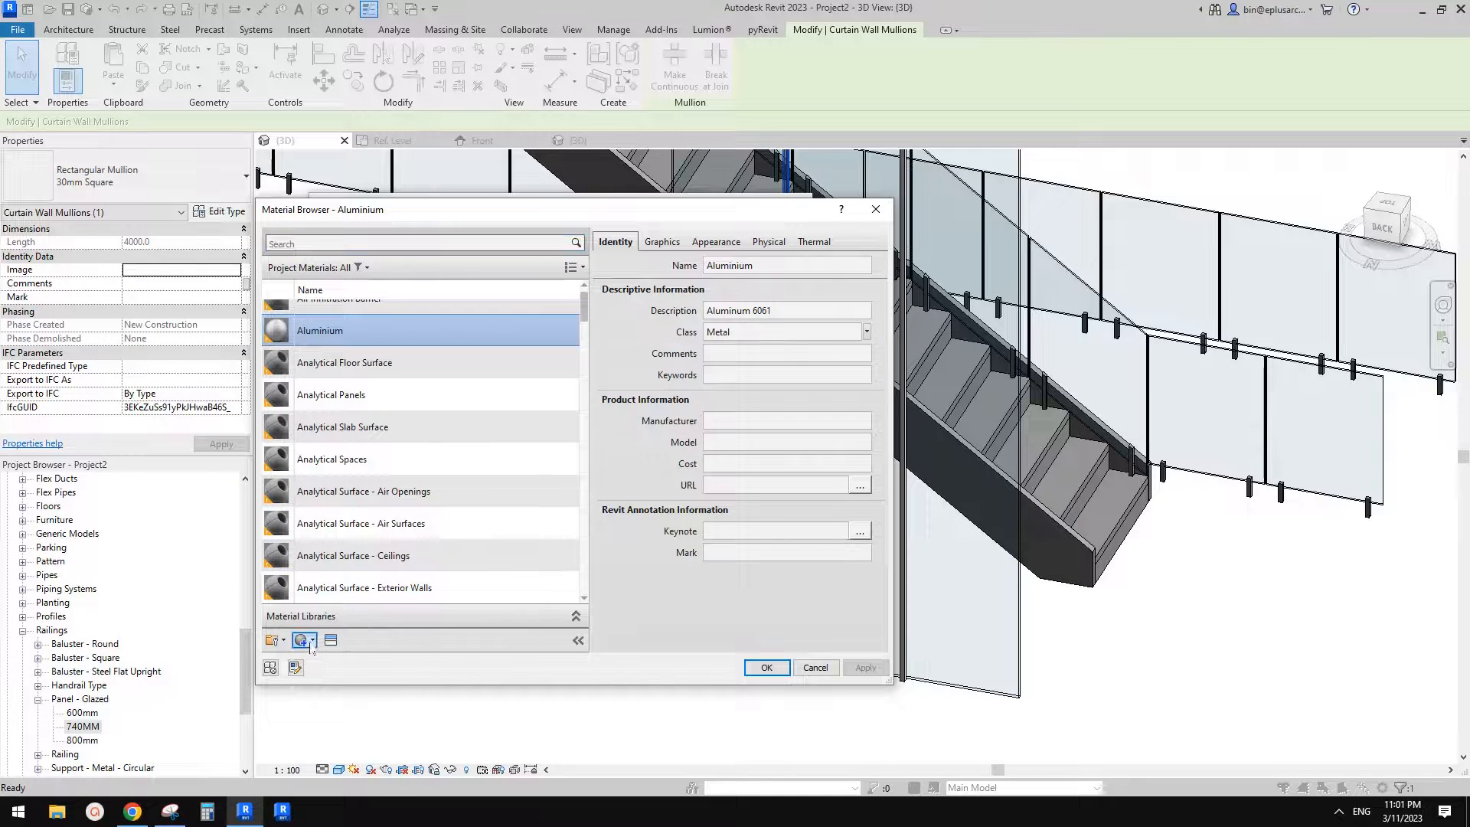
{"action": "left_click", "coordinate": [337, 658]}
{"action": "right_click", "coordinate": [336, 453]}
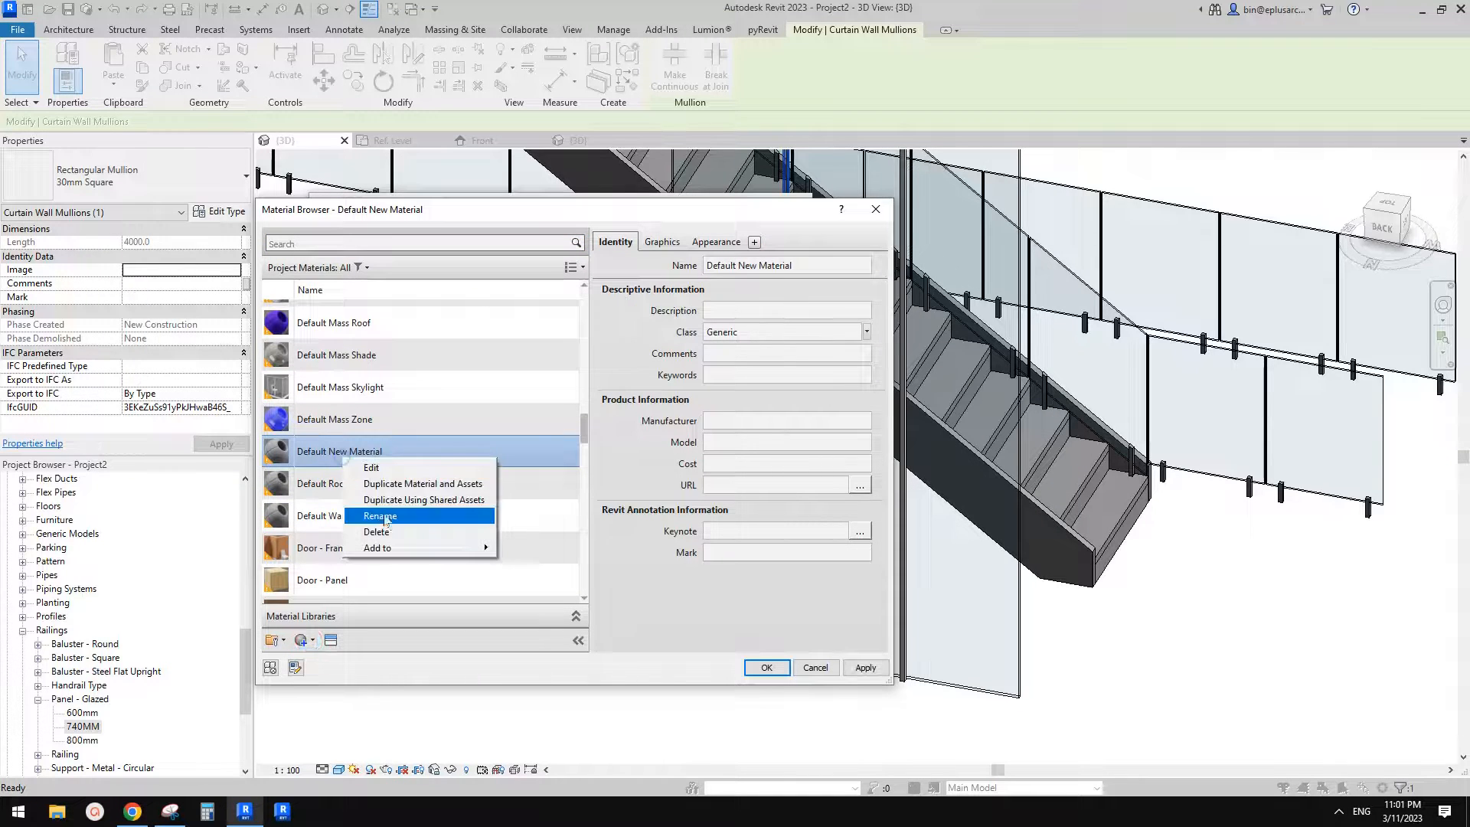
{"action": "left_click", "coordinate": [421, 517]}
{"action": "type", "text": "a"}
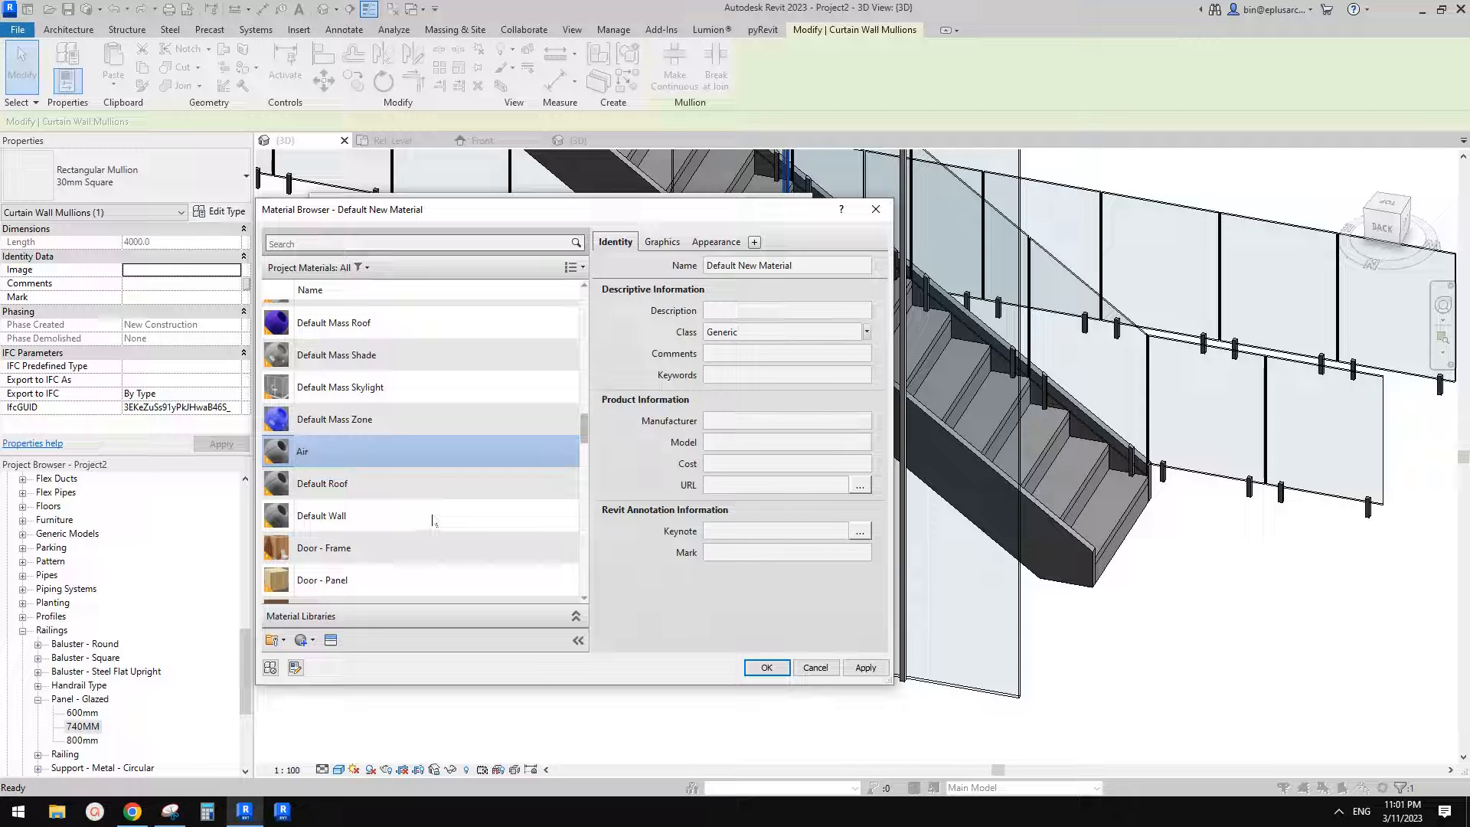
{"action": "key", "text": "Return"}
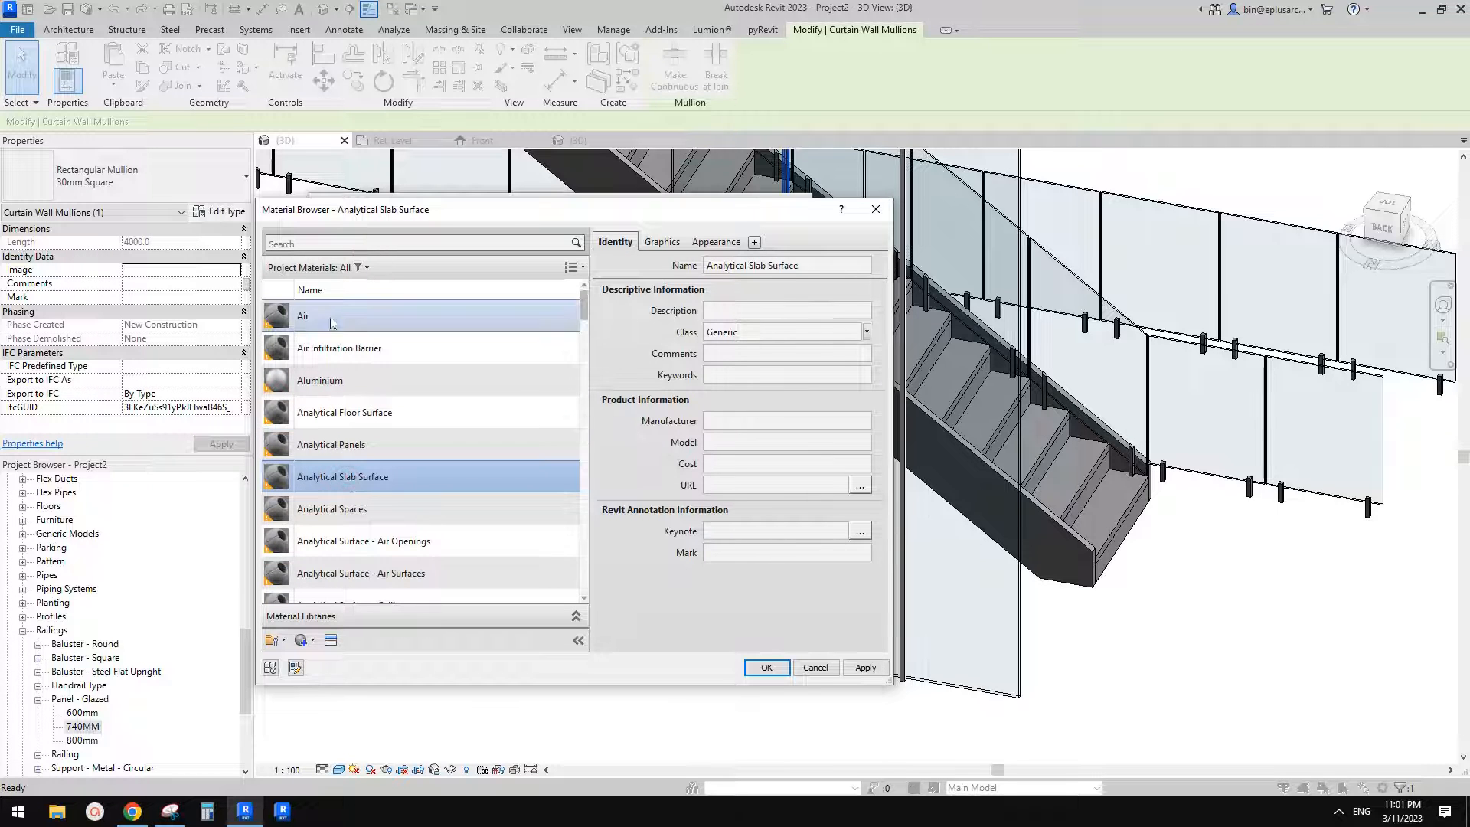
{"action": "left_click", "coordinate": [766, 669]}
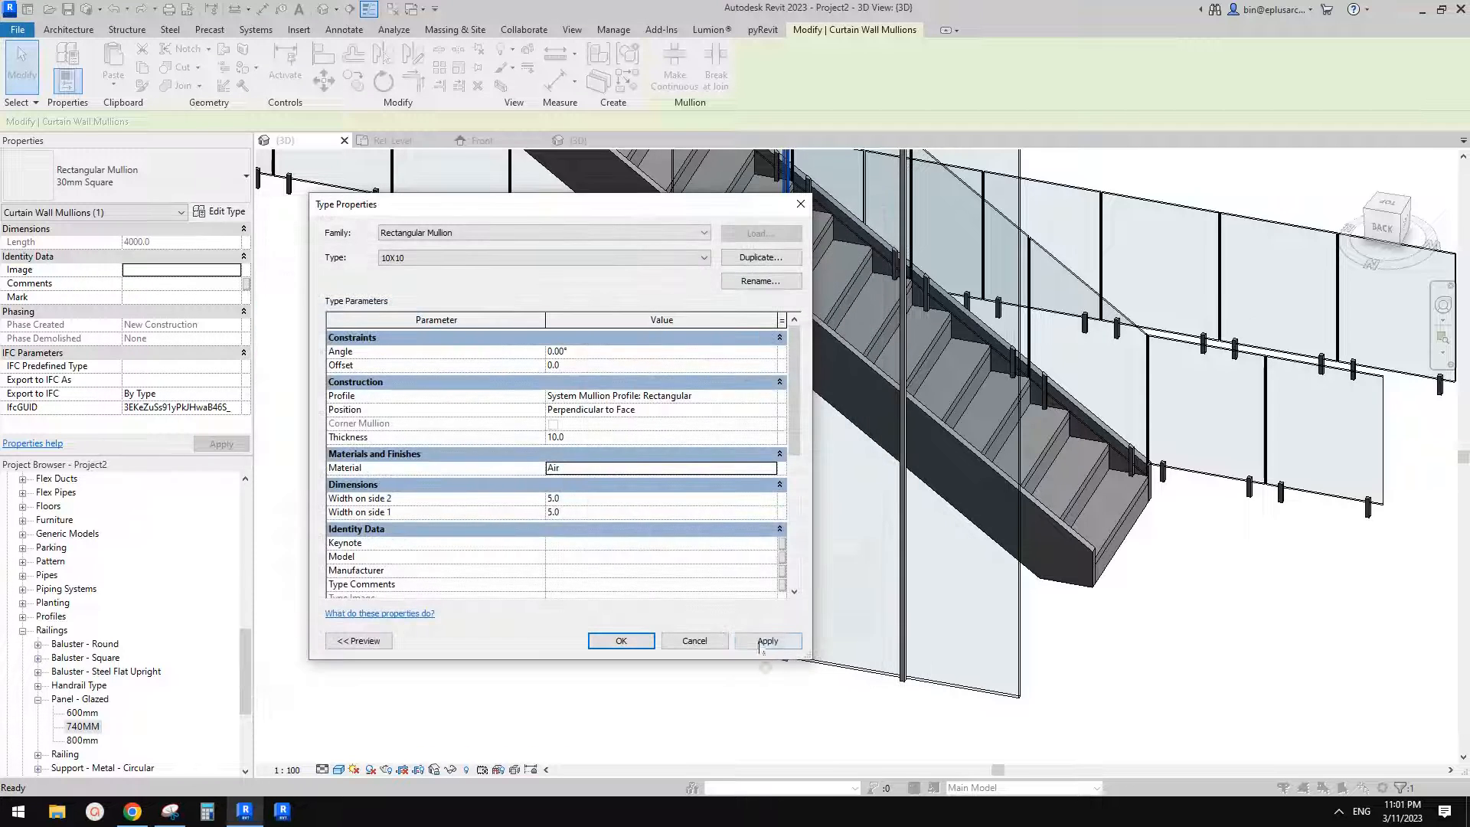
{"action": "left_click", "coordinate": [622, 640]}
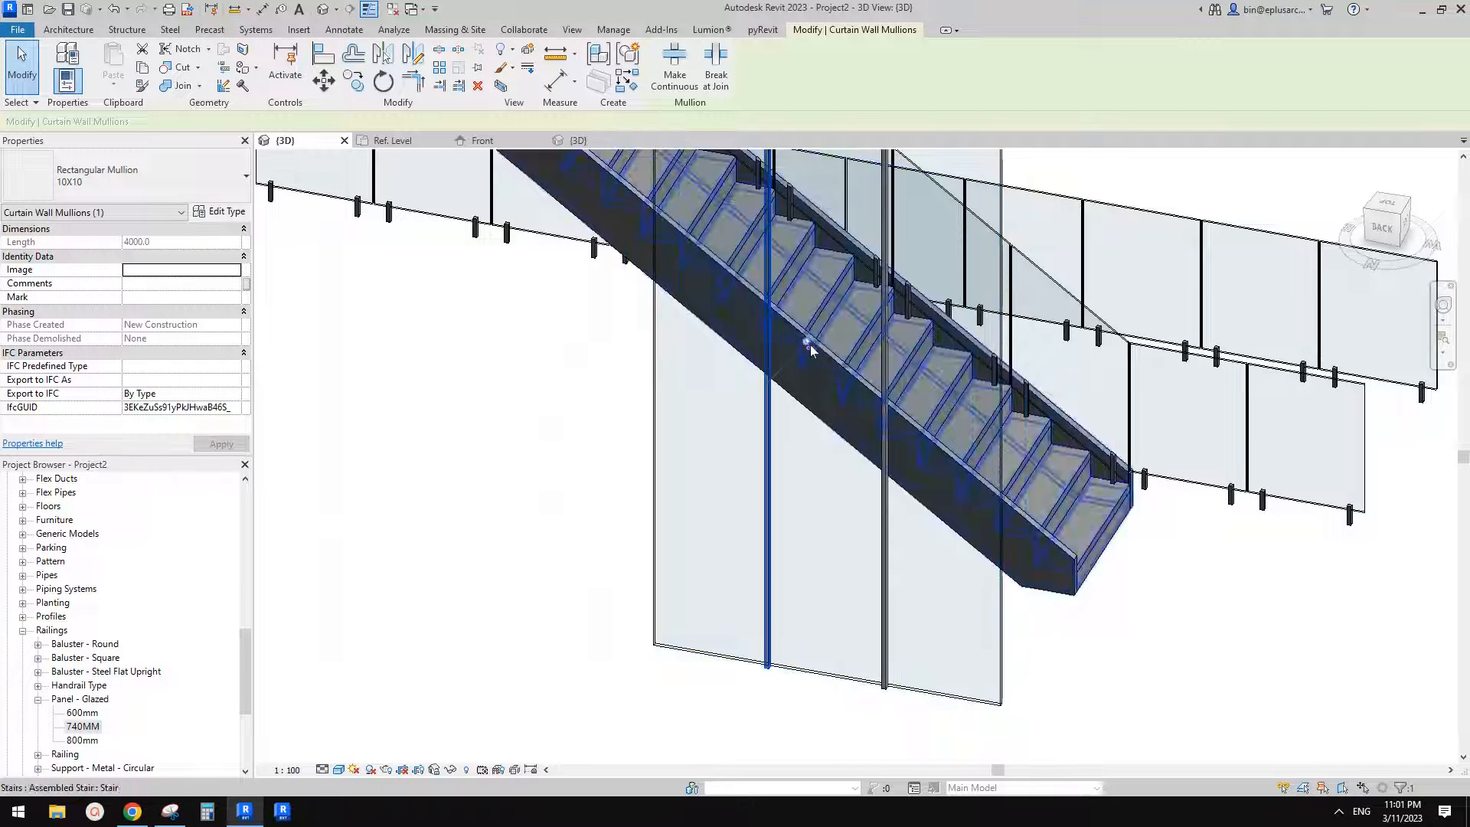
Step: Change the NEW curtain wall type's interior vertical mullions to Rectangular Mullion : 10X10
{"action": "left_click", "coordinate": [810, 418]}
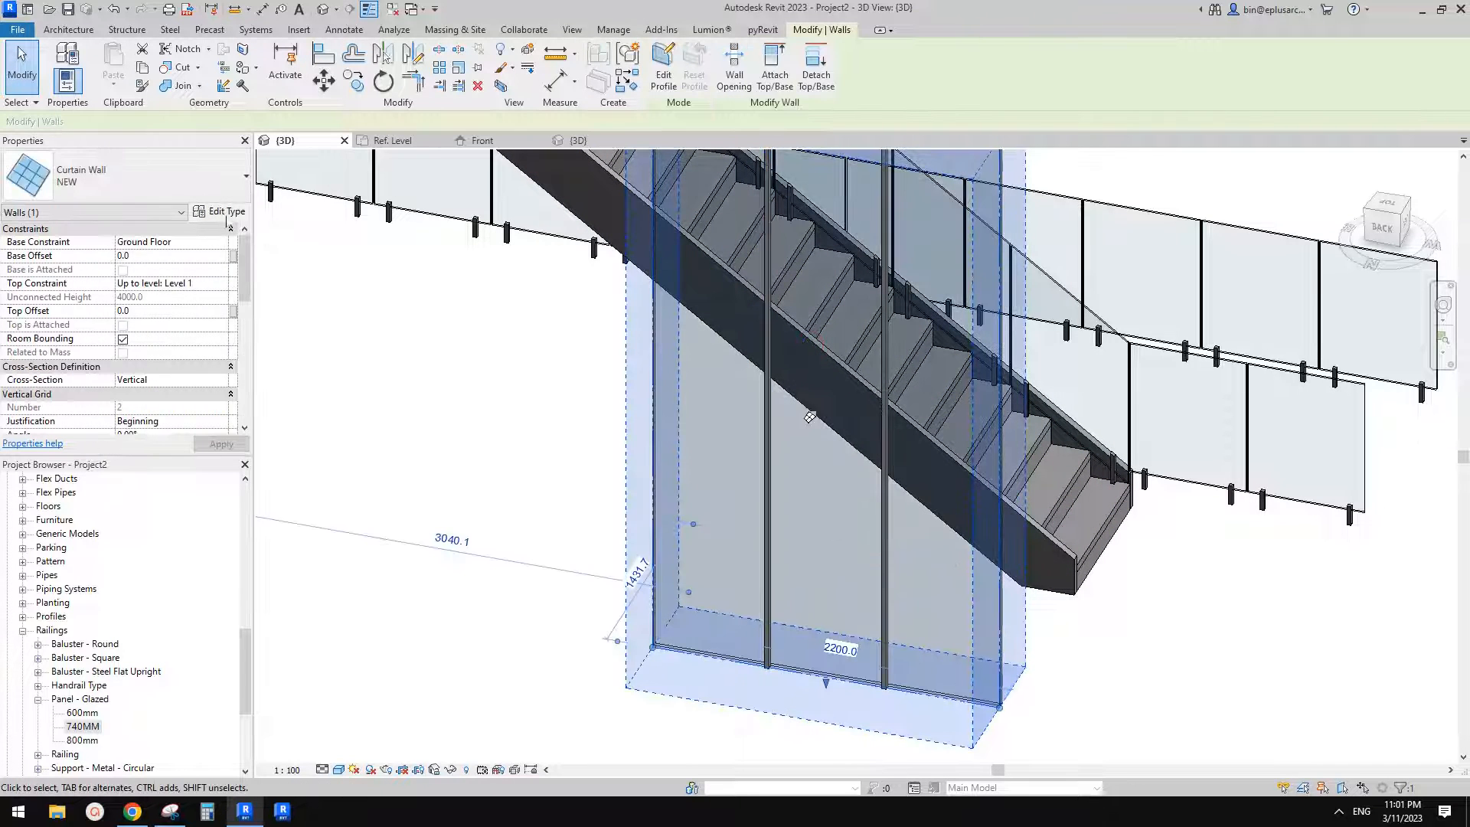
{"action": "left_click", "coordinate": [220, 212]}
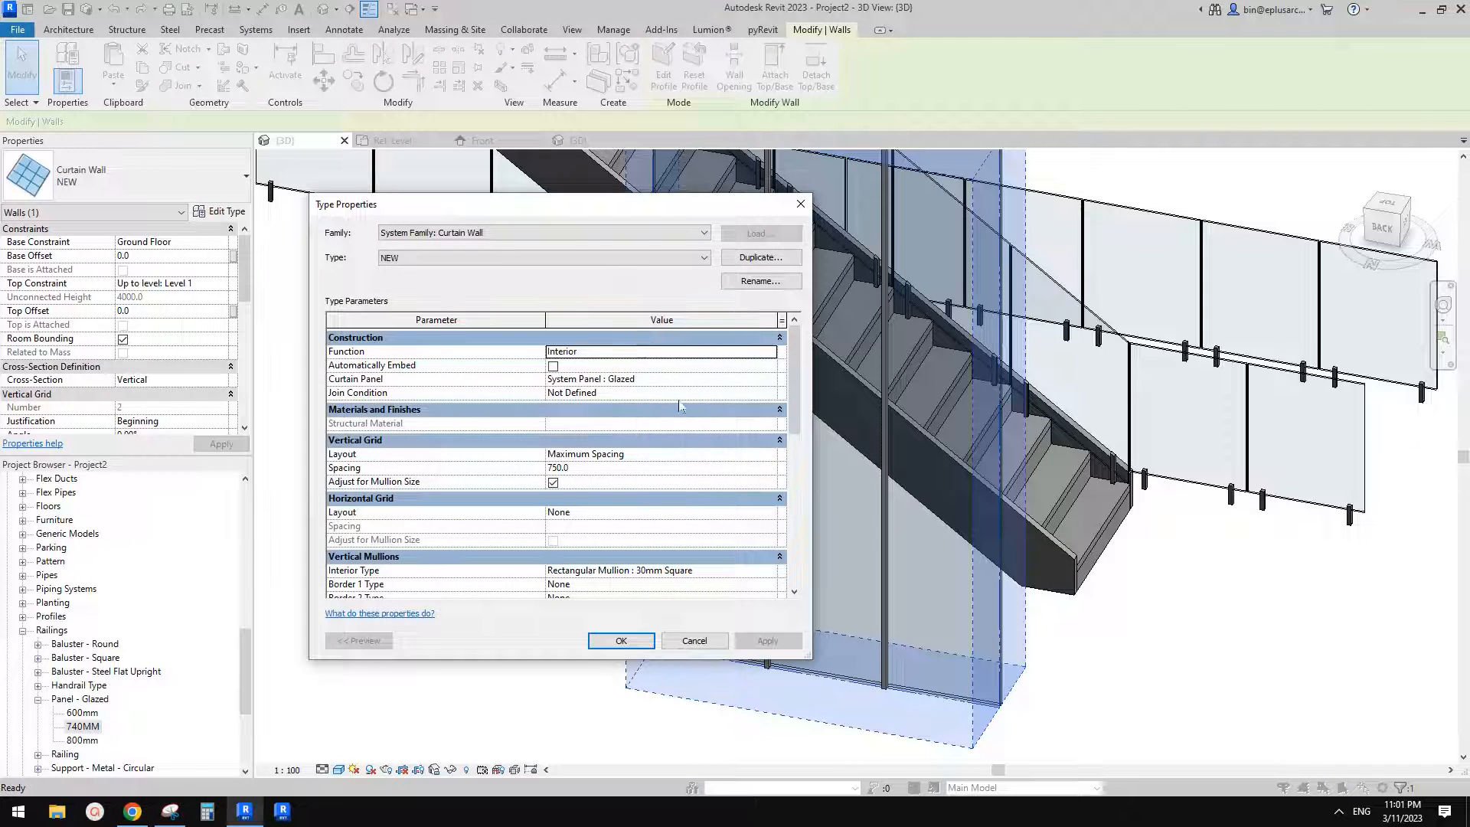
{"action": "left_click", "coordinate": [622, 570]}
{"action": "left_click", "coordinate": [622, 570]}
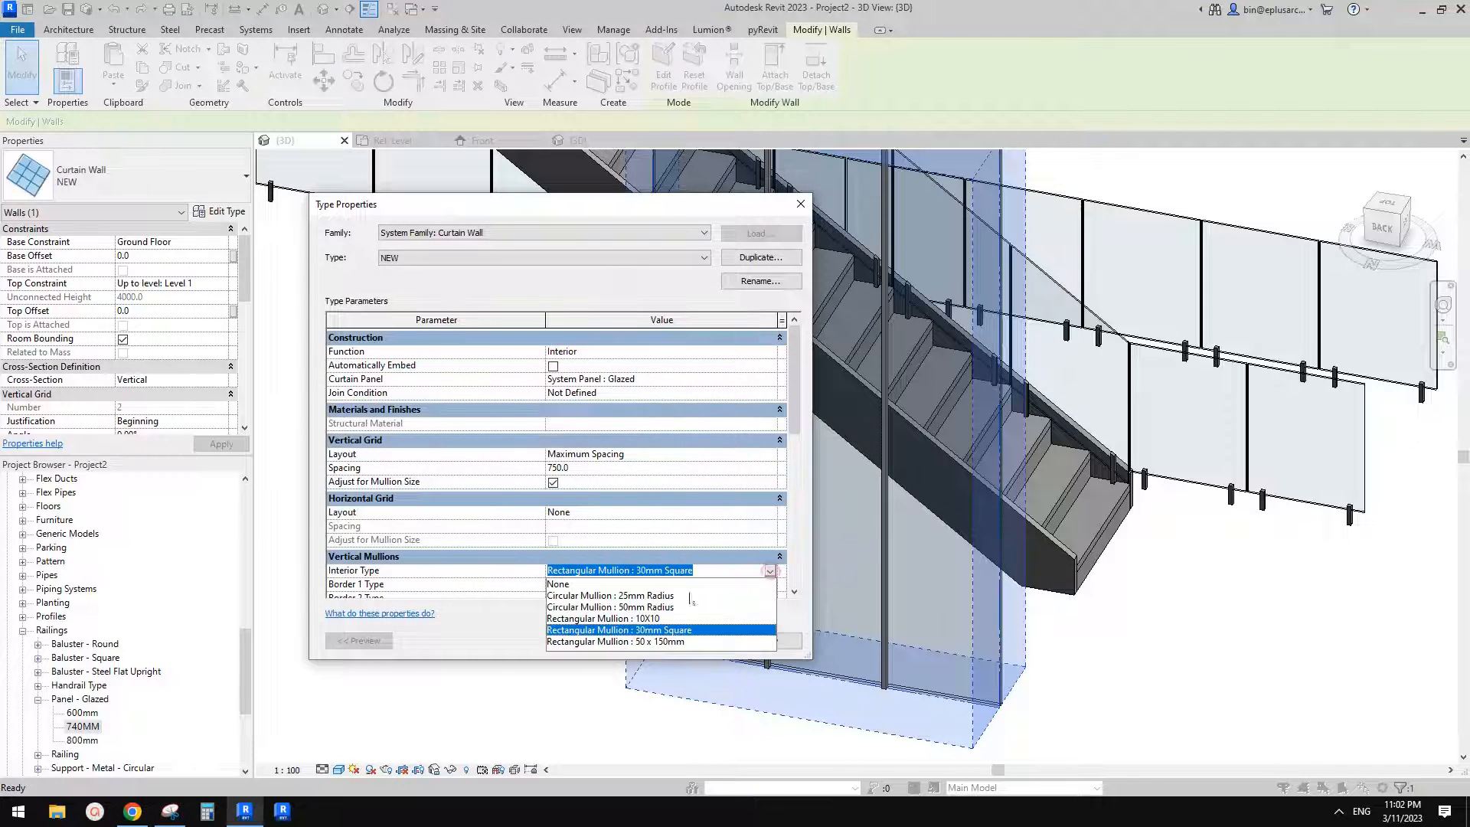
{"action": "left_click", "coordinate": [651, 618]}
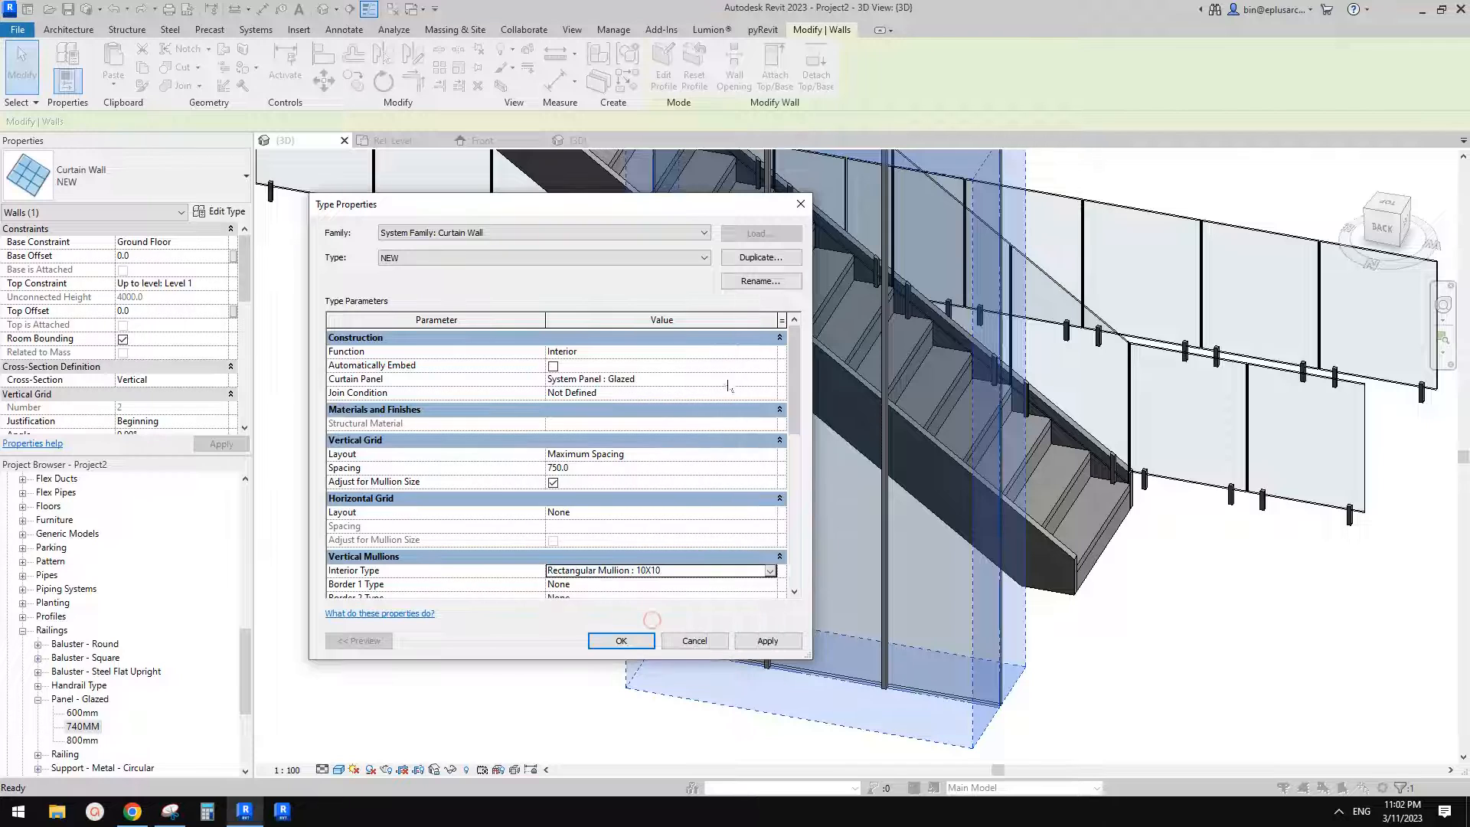
{"action": "left_click", "coordinate": [621, 641]}
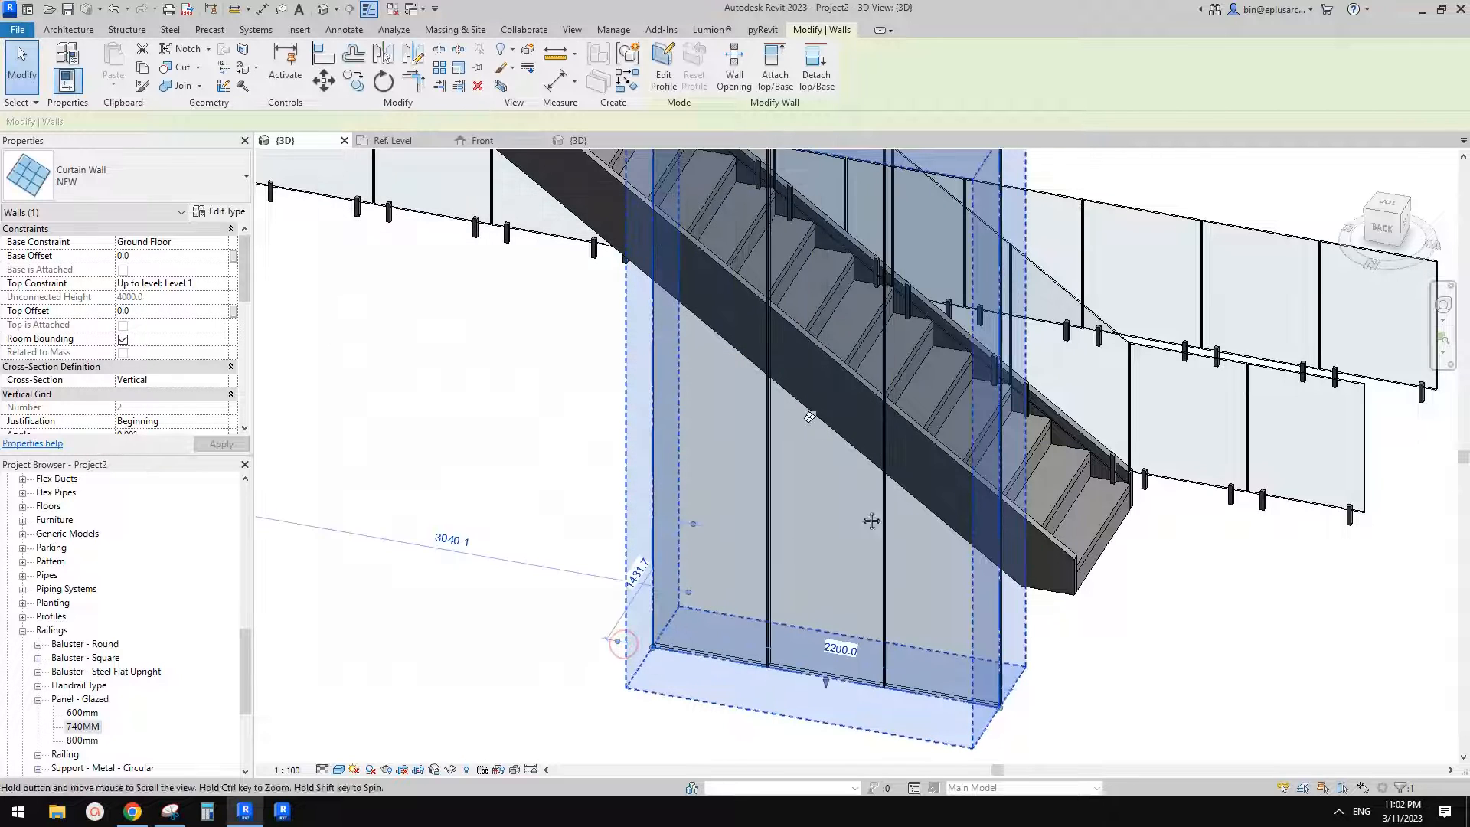
{"action": "key", "text": "Escape"}
Step: Set the shading transparency of the 10X10 mullion's Air material to 100
{"action": "scroll", "coordinate": [894, 589], "scroll_direction": "up", "scroll_amount": 8}
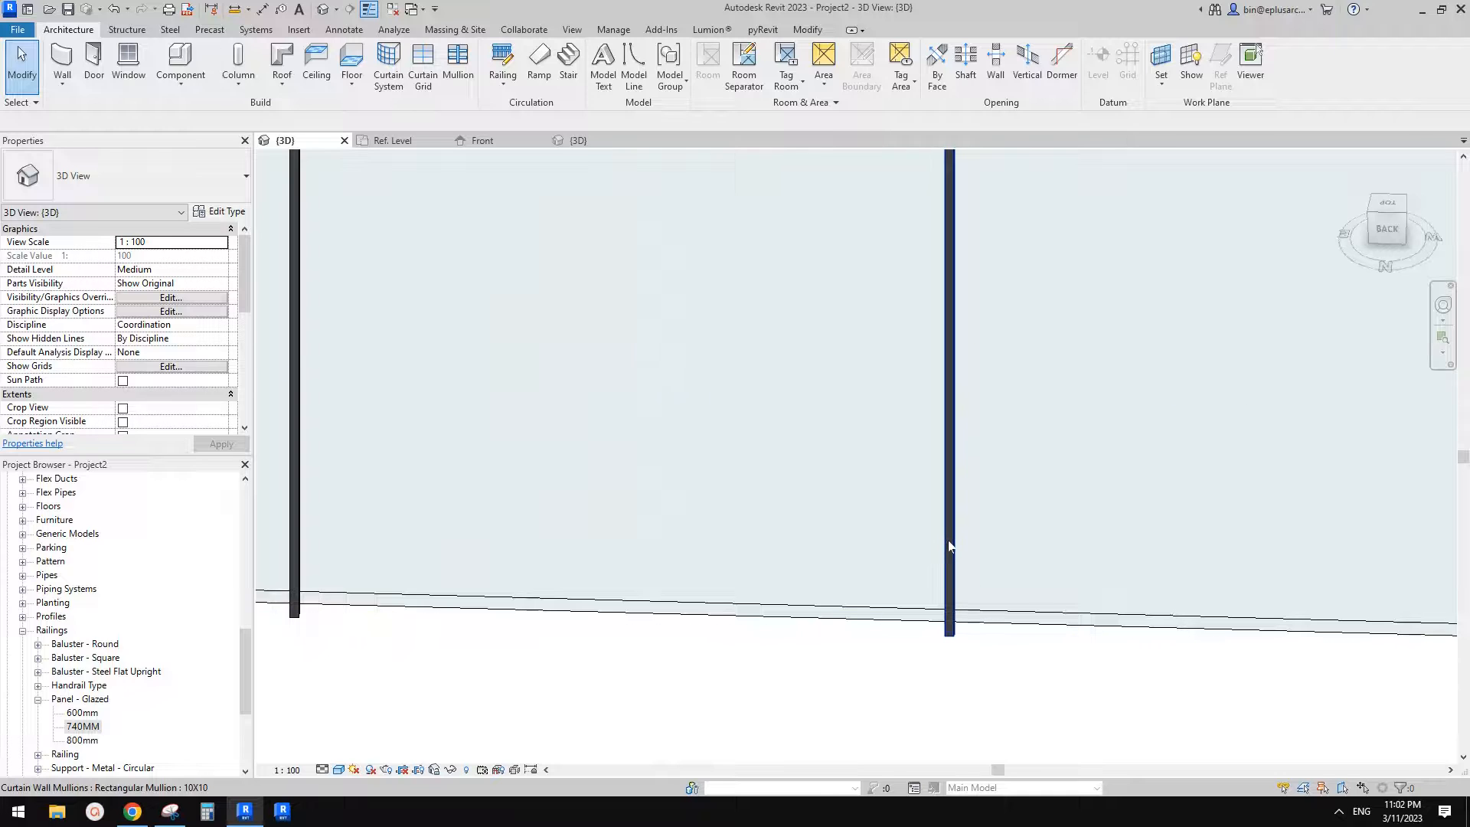
{"action": "left_click", "coordinate": [949, 553]}
{"action": "scroll", "coordinate": [950, 575], "scroll_direction": "down", "scroll_amount": 3}
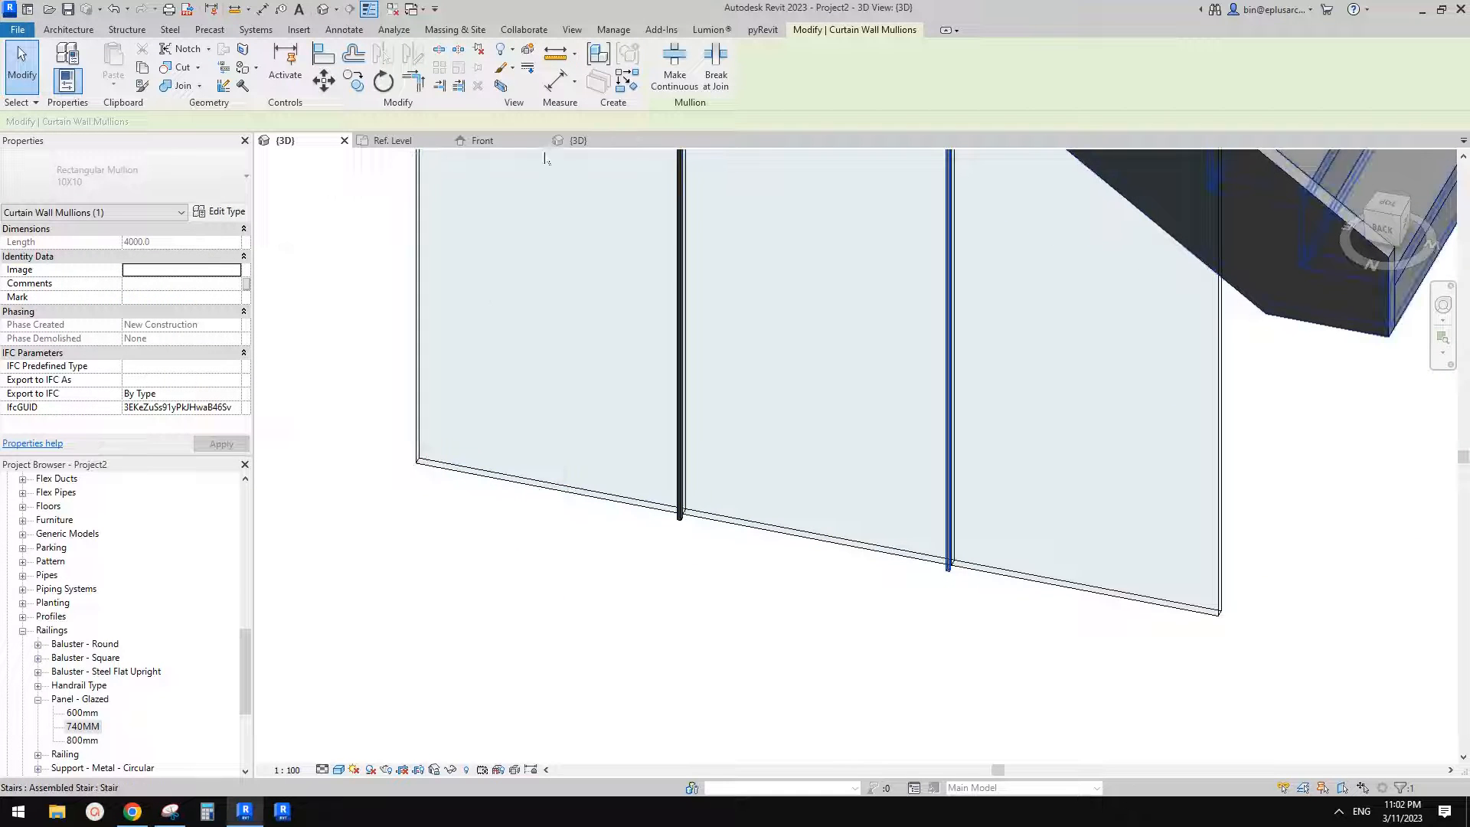
{"action": "left_click", "coordinate": [227, 213]}
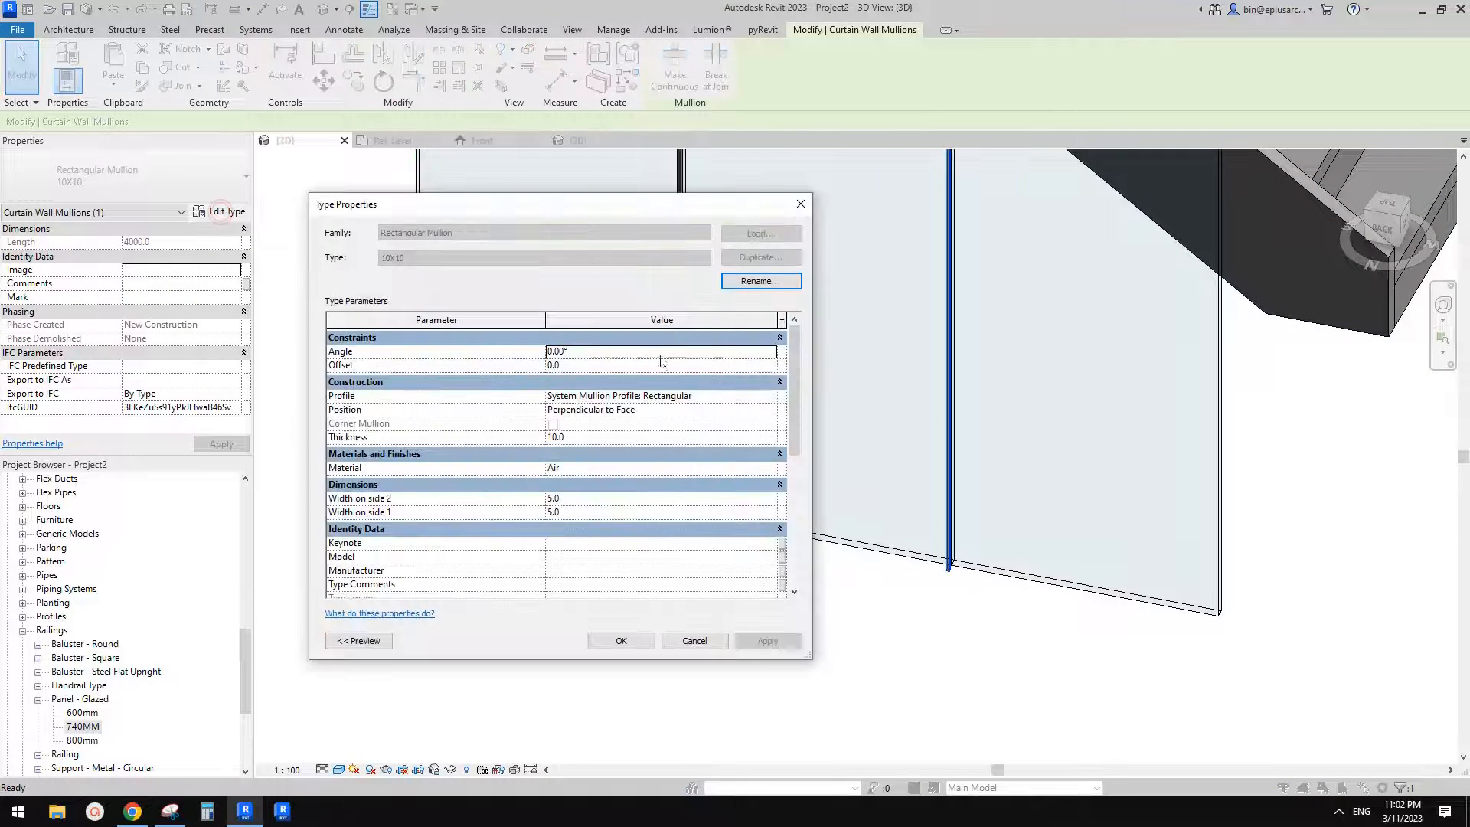
{"action": "left_click", "coordinate": [766, 472]}
{"action": "left_click", "coordinate": [772, 468]}
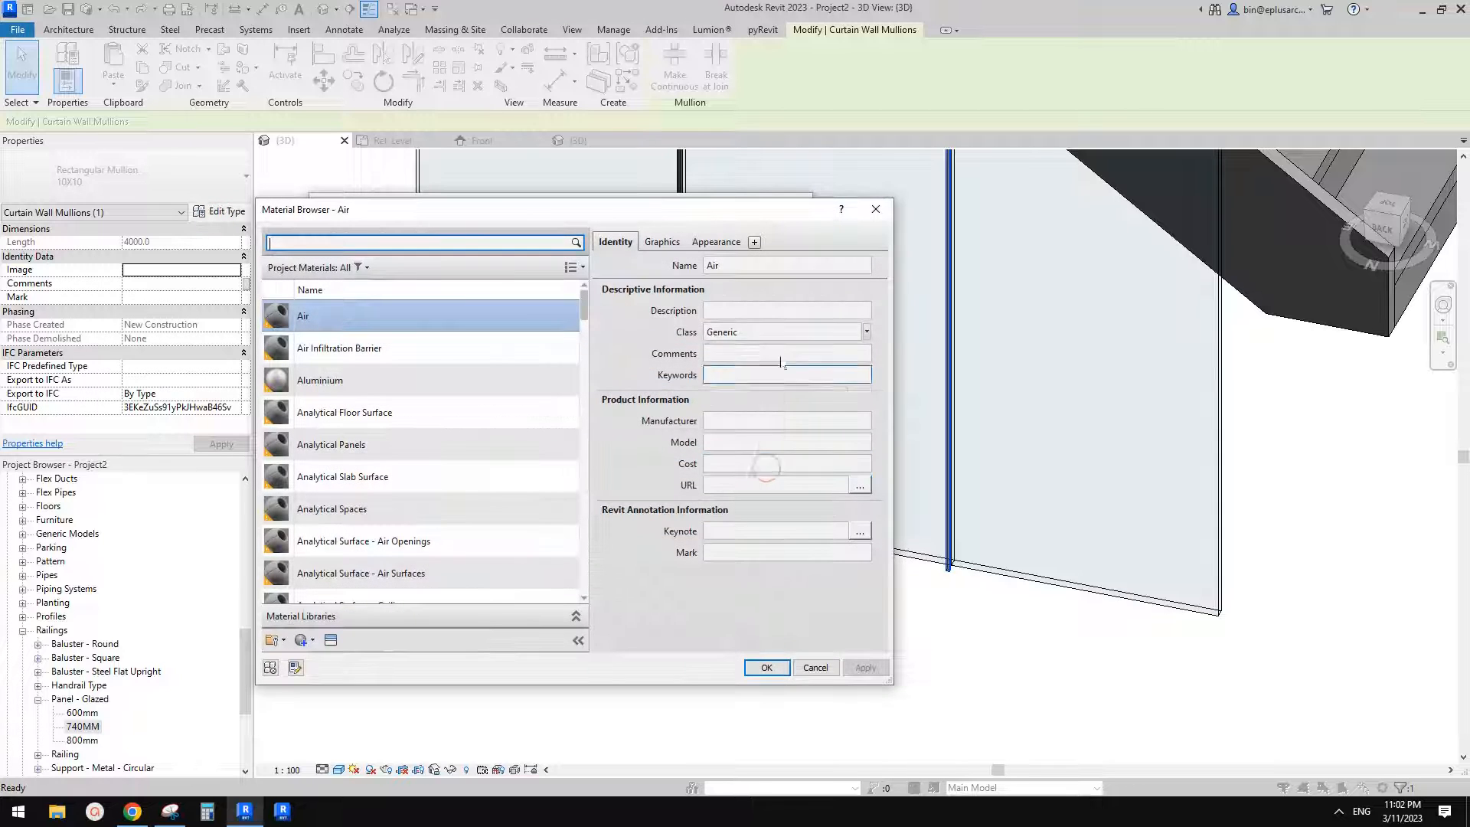
{"action": "left_click", "coordinate": [660, 242]}
{"action": "left_click_drag", "start_coordinate": [713, 327], "coordinate": [925, 329]}
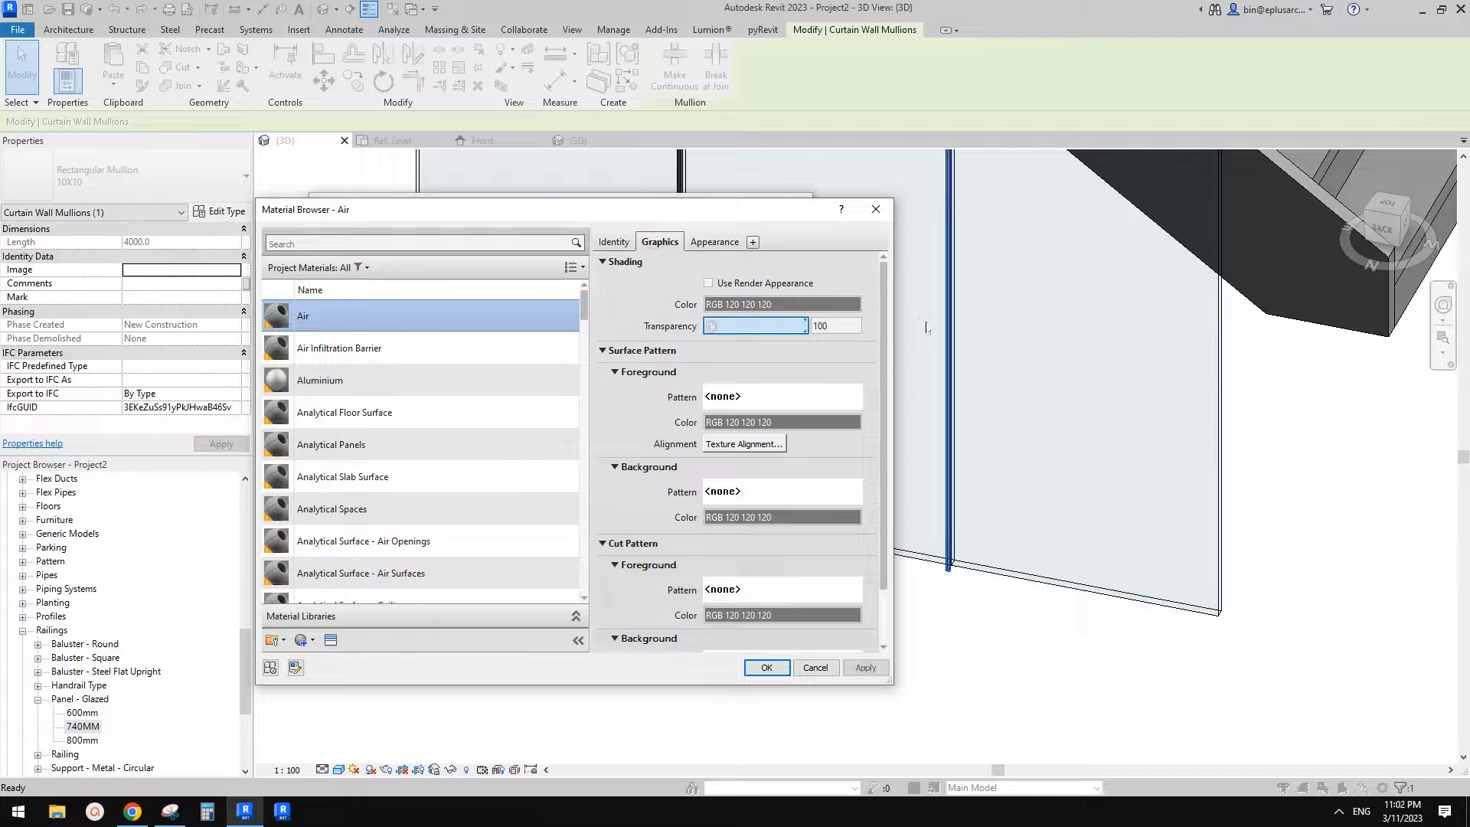
{"action": "left_click", "coordinate": [633, 249]}
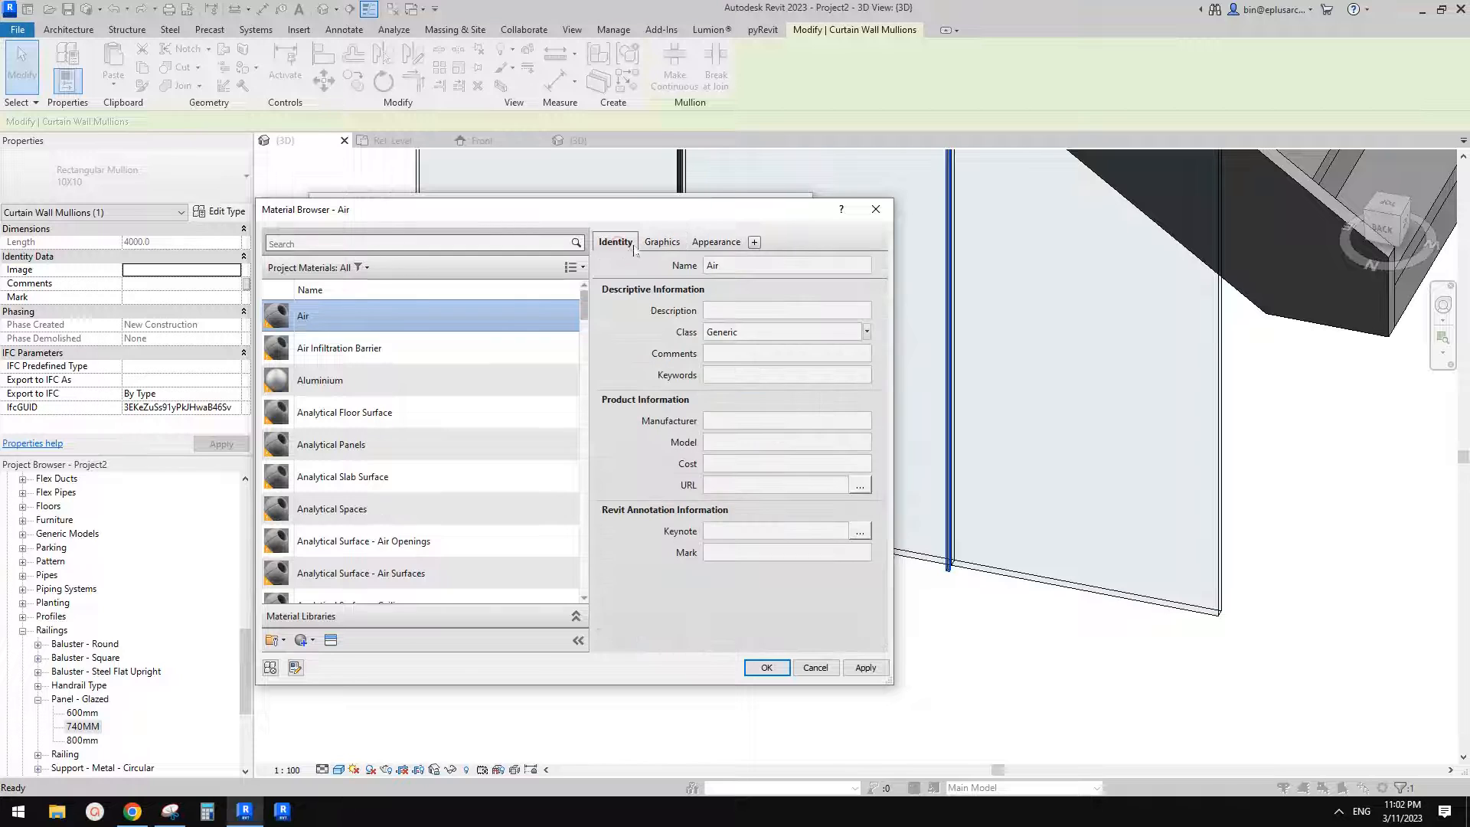
{"action": "left_click", "coordinate": [781, 666]}
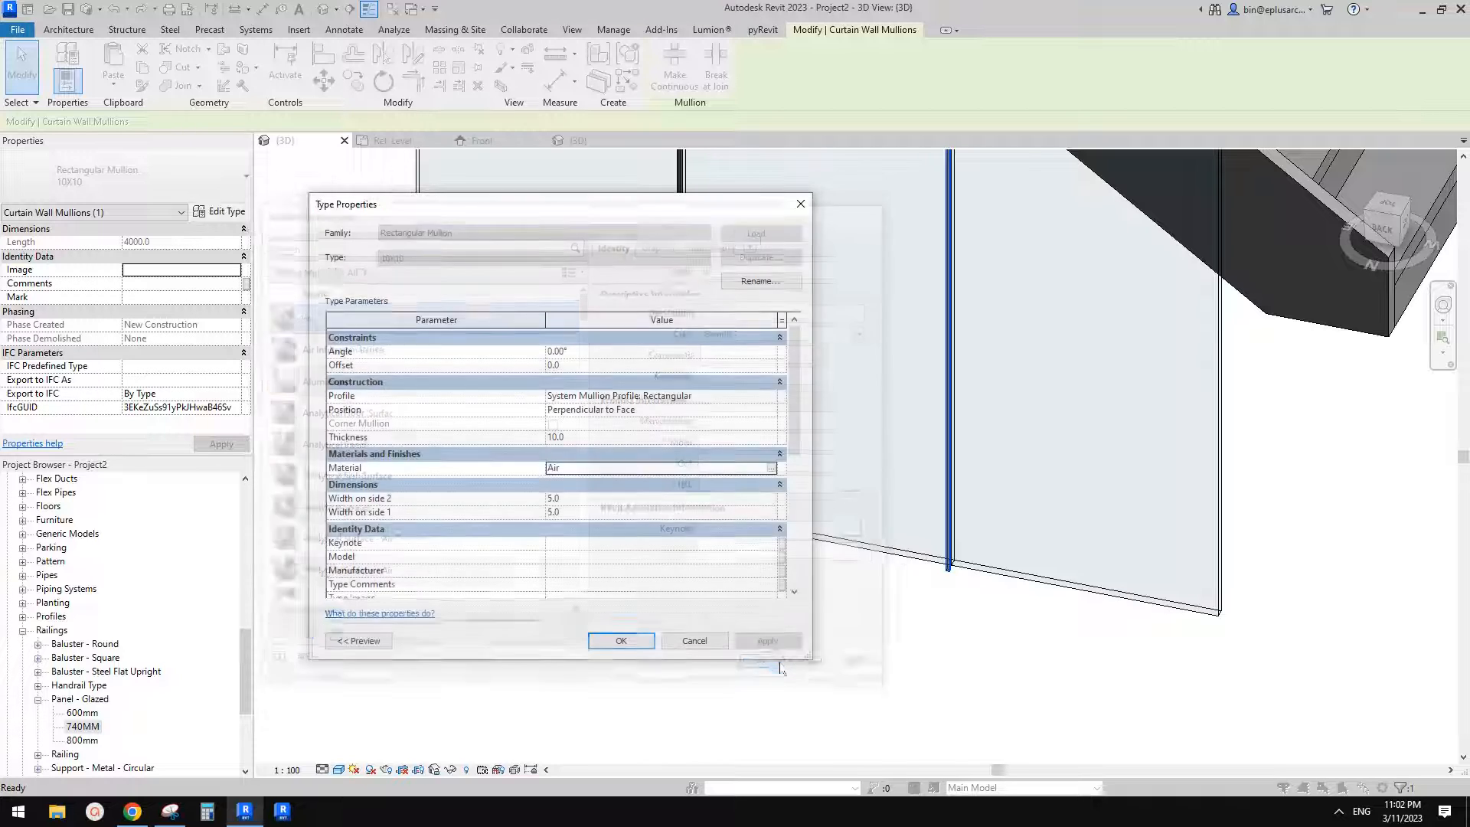
{"action": "left_click", "coordinate": [615, 633]}
{"action": "left_click", "coordinate": [884, 640]}
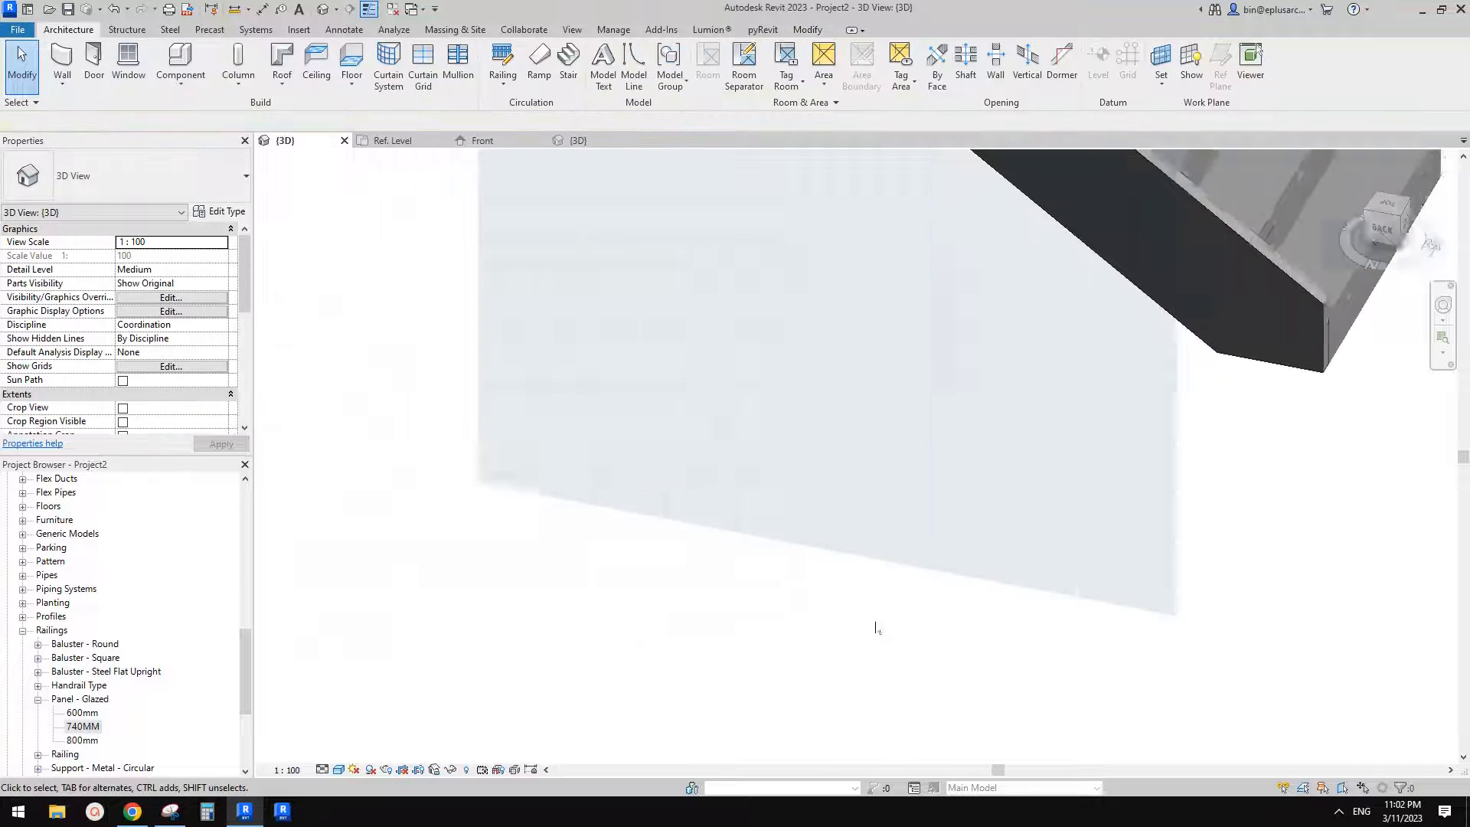
Step: Inspect how the glass panels meet the mullions at the curtain wall's base, dismissing the save reminder
{"action": "scroll", "coordinate": [892, 582], "scroll_direction": "down", "scroll_amount": 2}
{"action": "middle_click_drag", "start_coordinate": [899, 527], "coordinate": [926, 622], "text": "shift"}
{"action": "scroll", "coordinate": [926, 631], "scroll_direction": "up", "scroll_amount": 3}
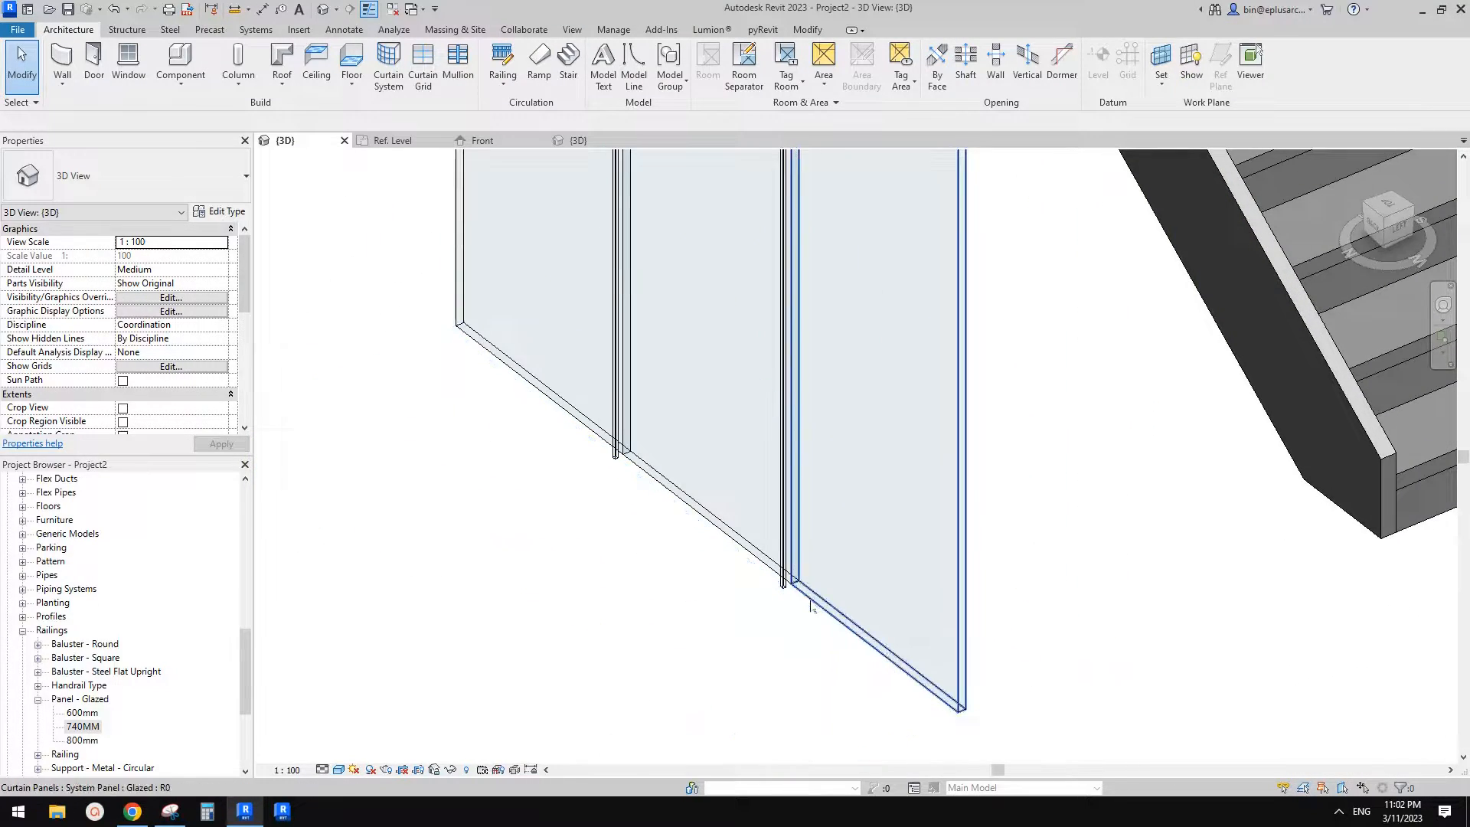
{"action": "left_click", "coordinate": [831, 590]}
{"action": "scroll", "coordinate": [421, 318], "scroll_direction": "down", "scroll_amount": 3}
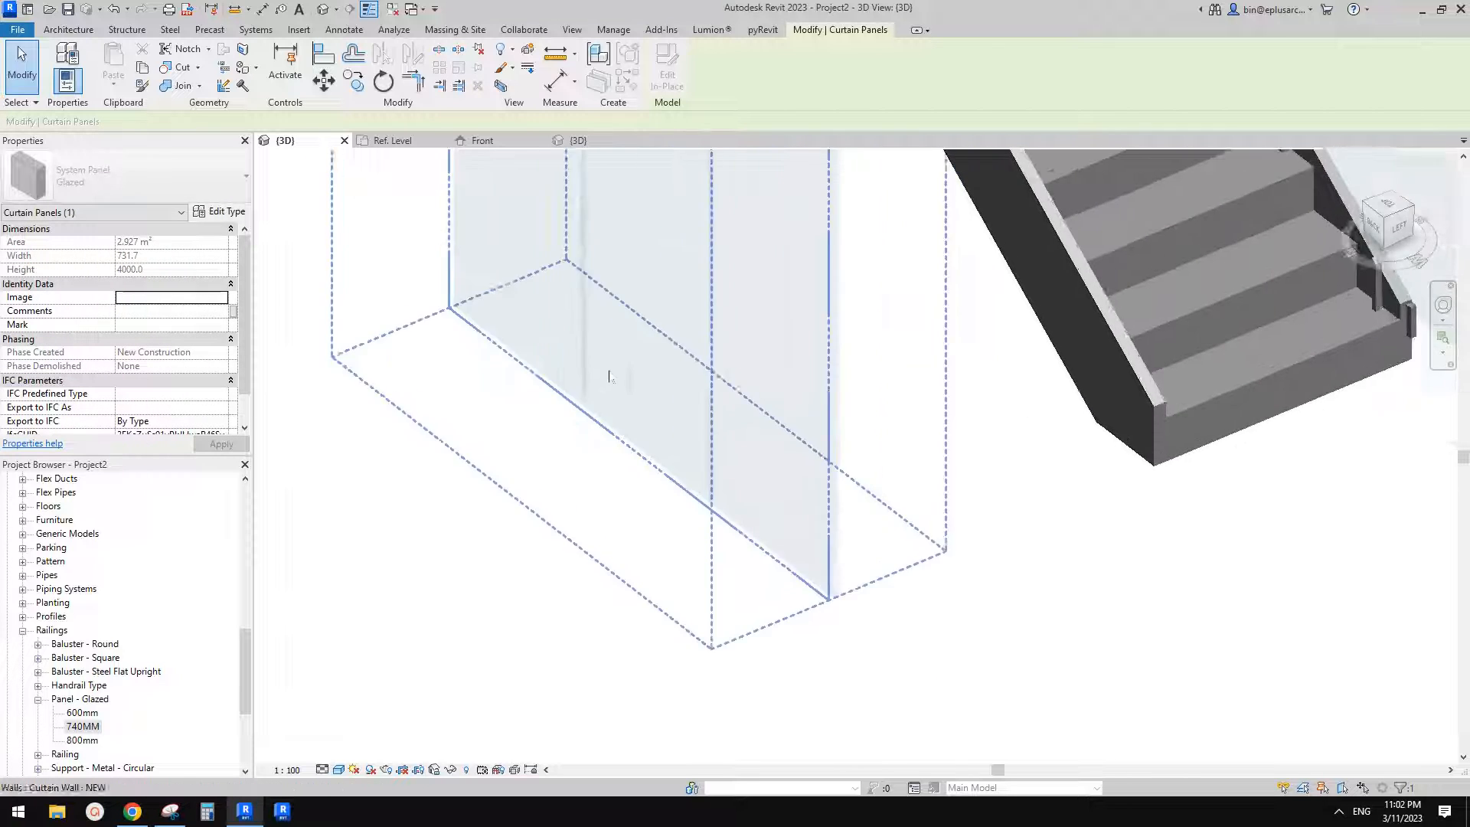
{"action": "middle_click_drag", "start_coordinate": [666, 383], "coordinate": [719, 430]}
{"action": "key", "text": "Escape"}
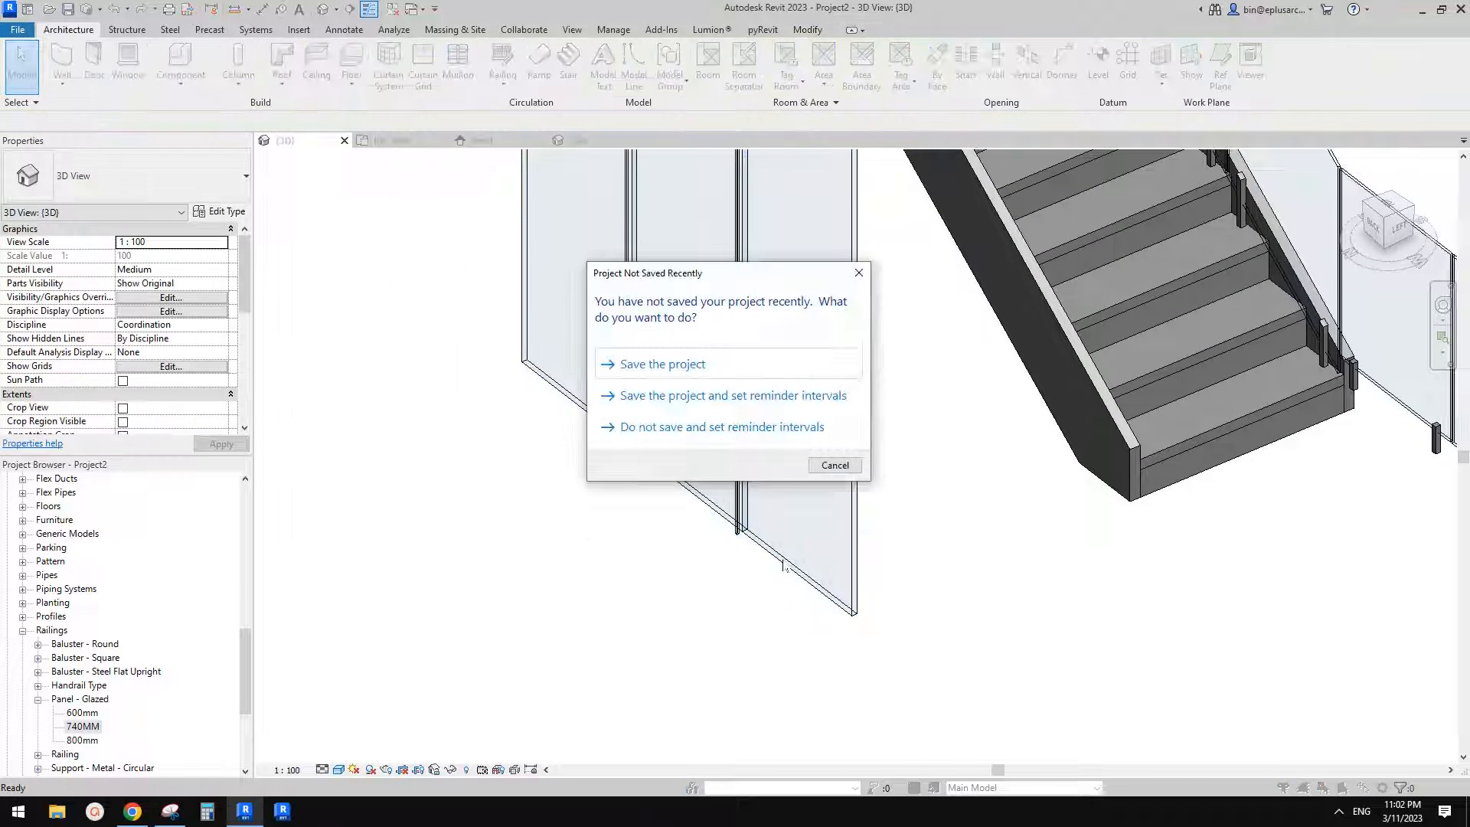
{"action": "key", "text": "Escape"}
Step: Set the offset of the curtain wall's Glazed system panel type to 0
{"action": "left_click", "coordinate": [788, 522]}
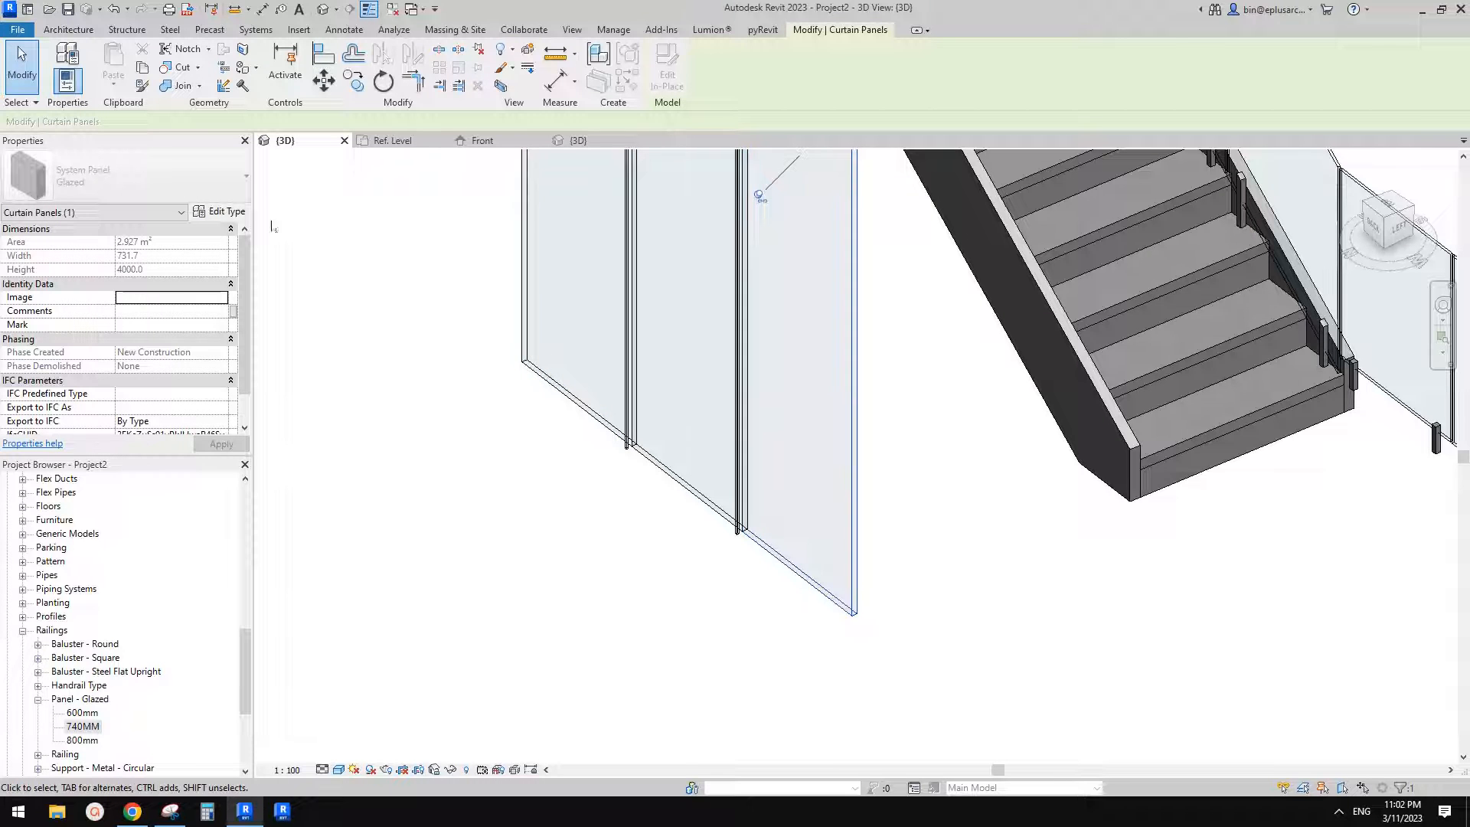
{"action": "left_click", "coordinate": [222, 212]}
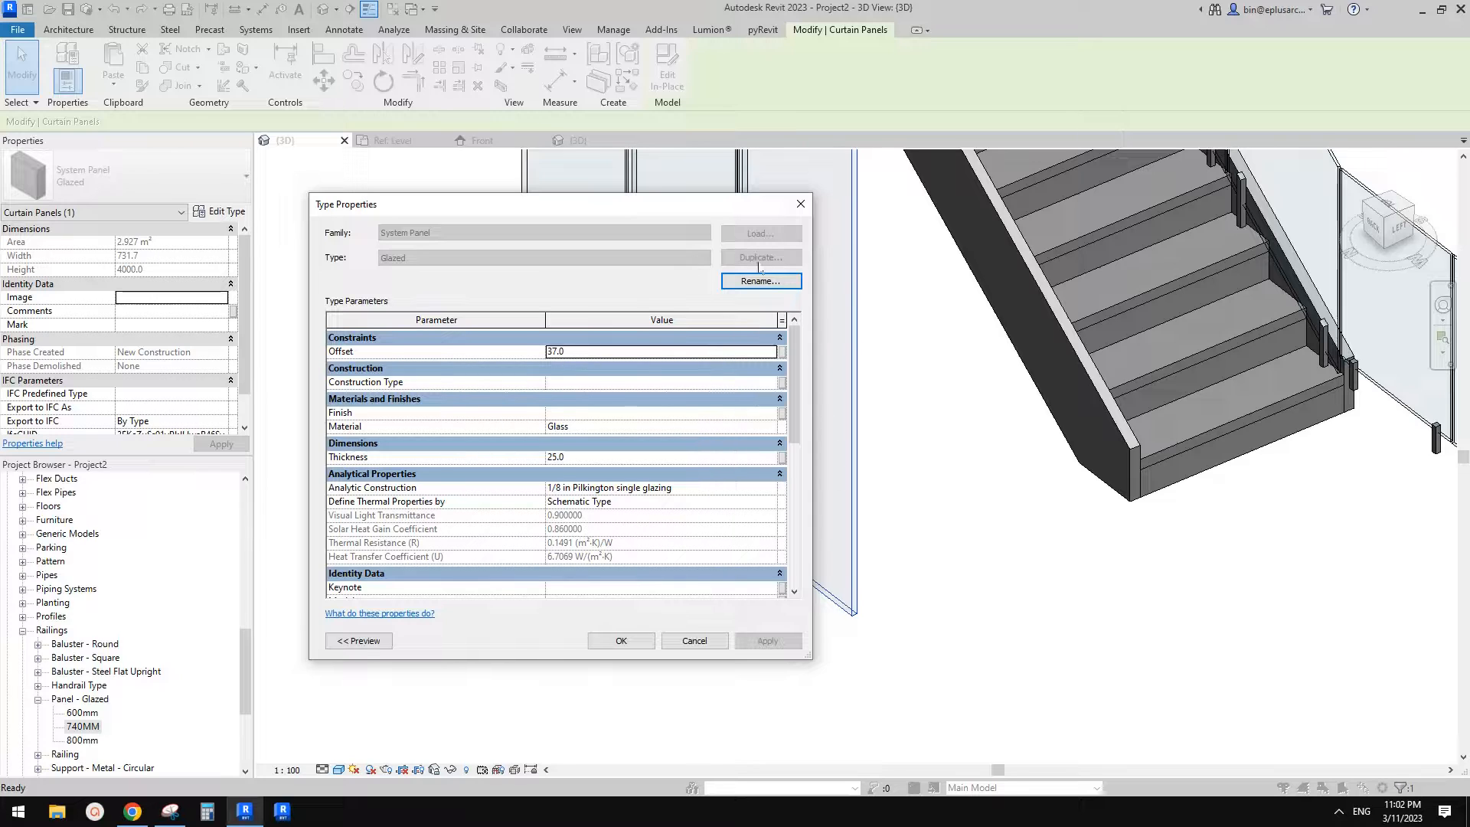
{"action": "left_click_drag", "start_coordinate": [712, 203], "coordinate": [459, 252]}
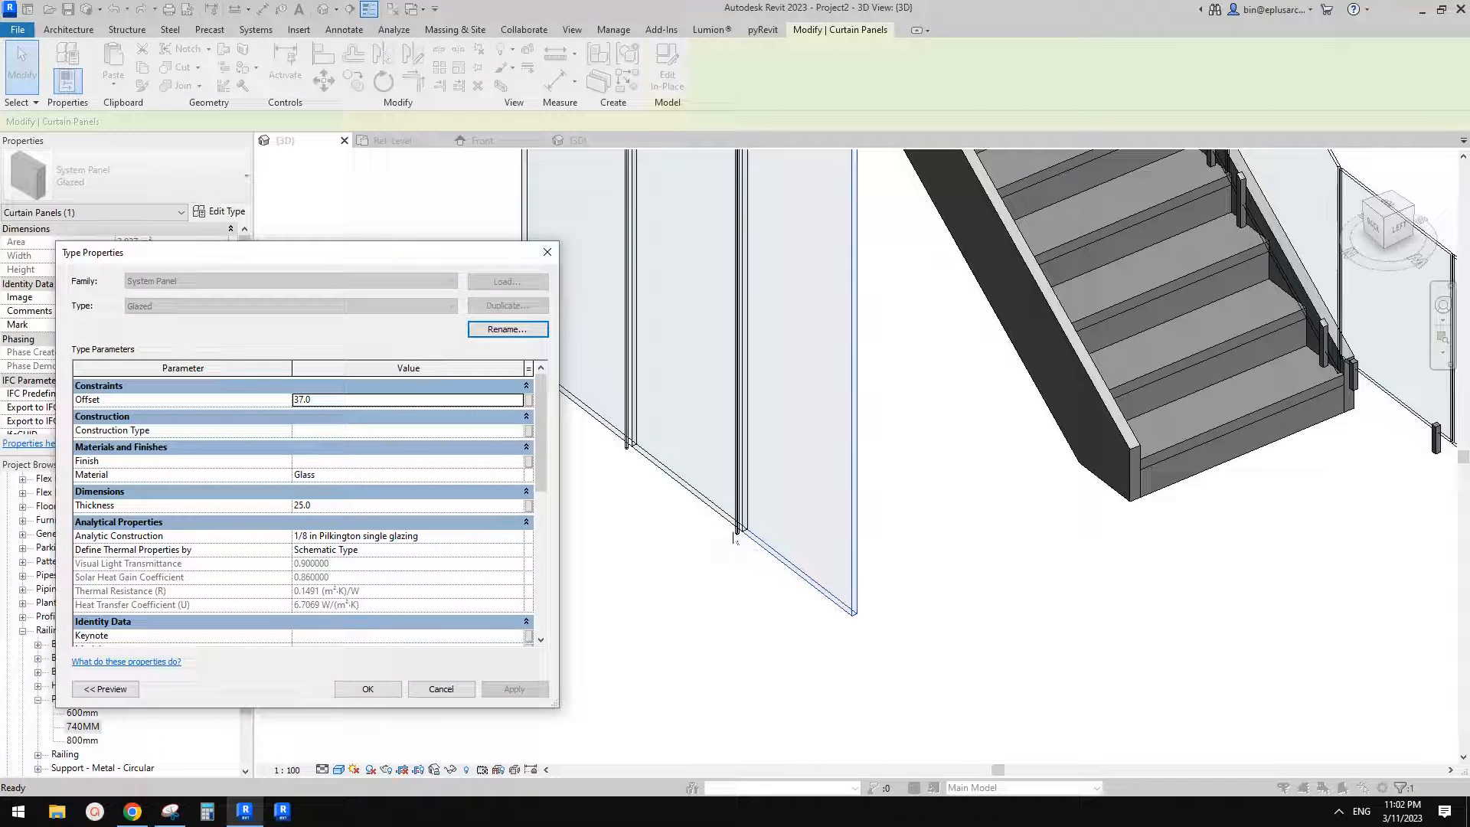
{"action": "left_click_drag", "start_coordinate": [435, 249], "coordinate": [476, 225]}
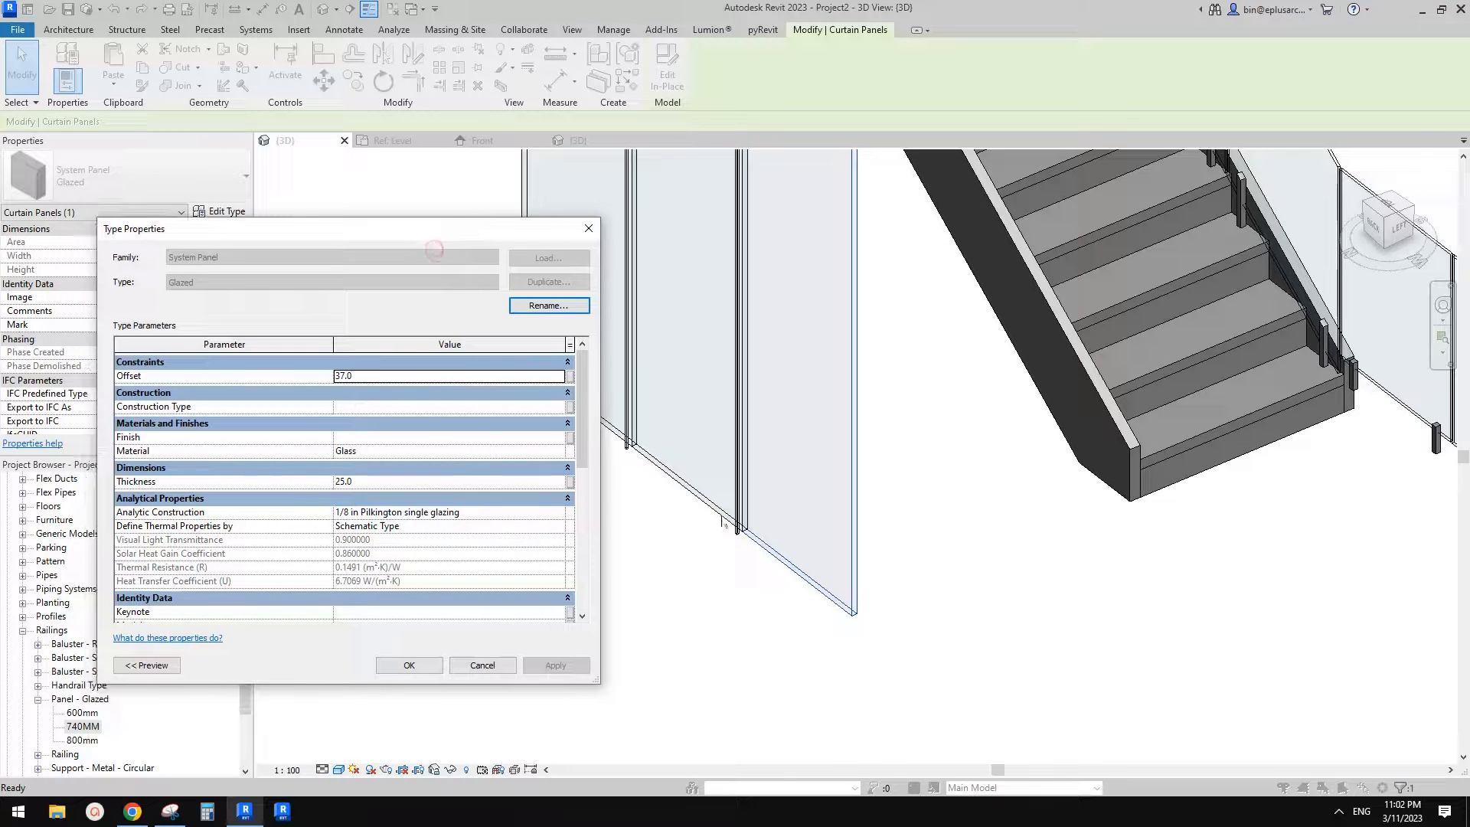
{"action": "left_click", "coordinate": [397, 378]}
{"action": "type", "text": "0"}
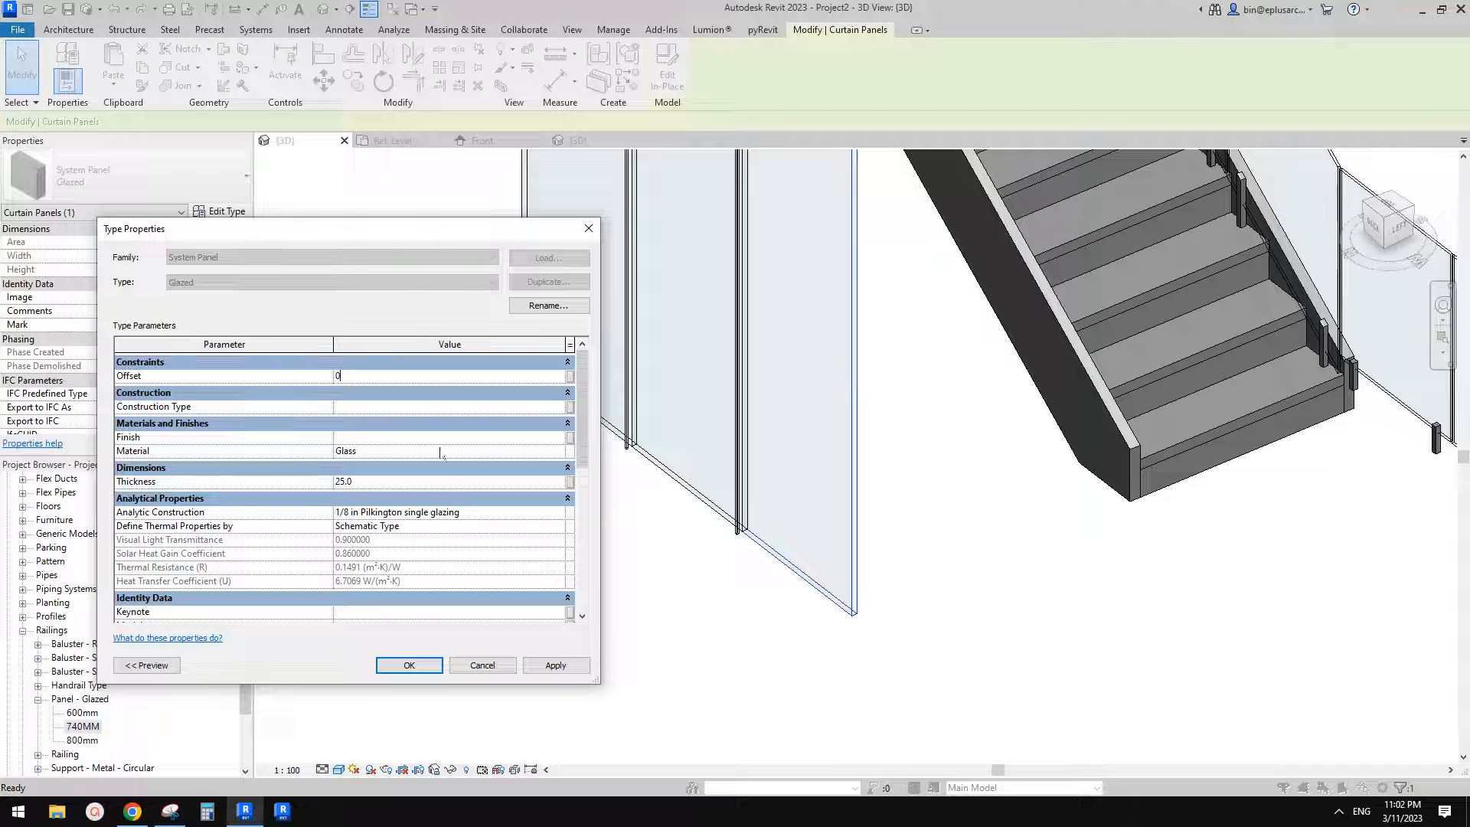
Step: Set the Glazed system panel type's thickness to 12 and apply the type changes
{"action": "left_click_drag", "start_coordinate": [405, 243], "coordinate": [443, 238]}
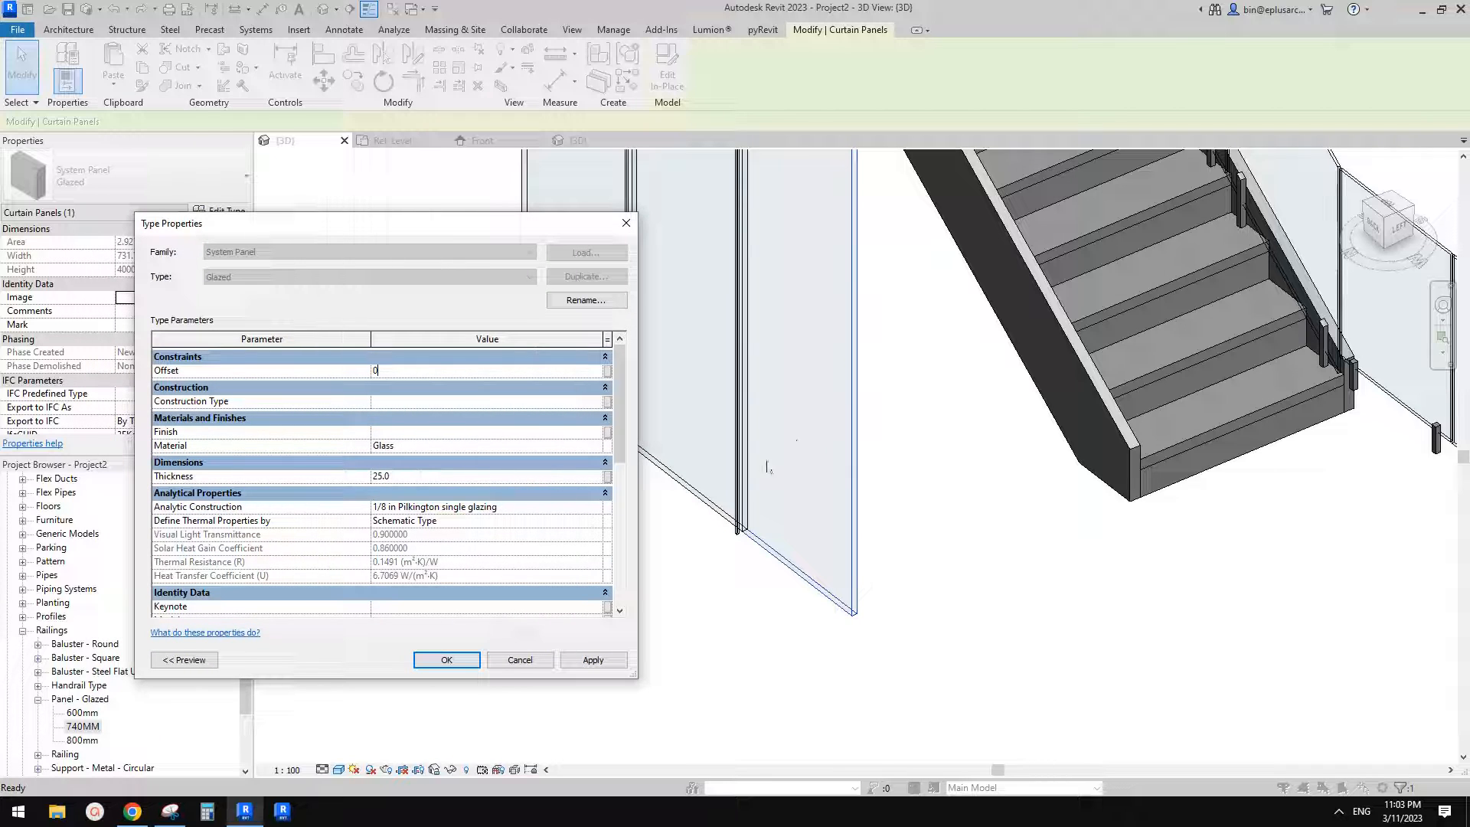
{"action": "left_click", "coordinate": [412, 477]}
{"action": "type", "text": "12"}
{"action": "left_click", "coordinate": [426, 446]}
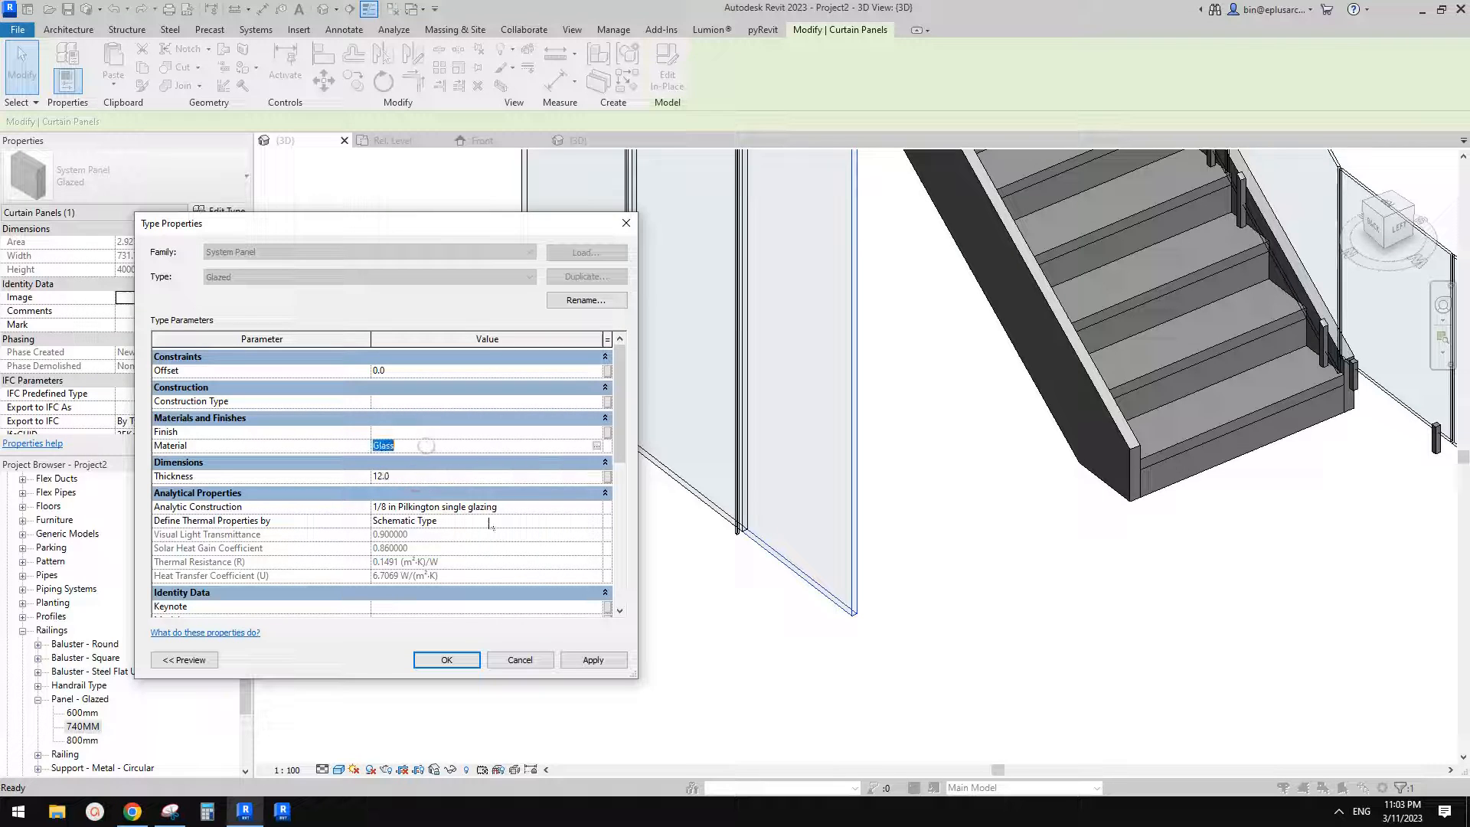
{"action": "left_click", "coordinate": [593, 660]}
{"action": "left_click", "coordinate": [443, 659]}
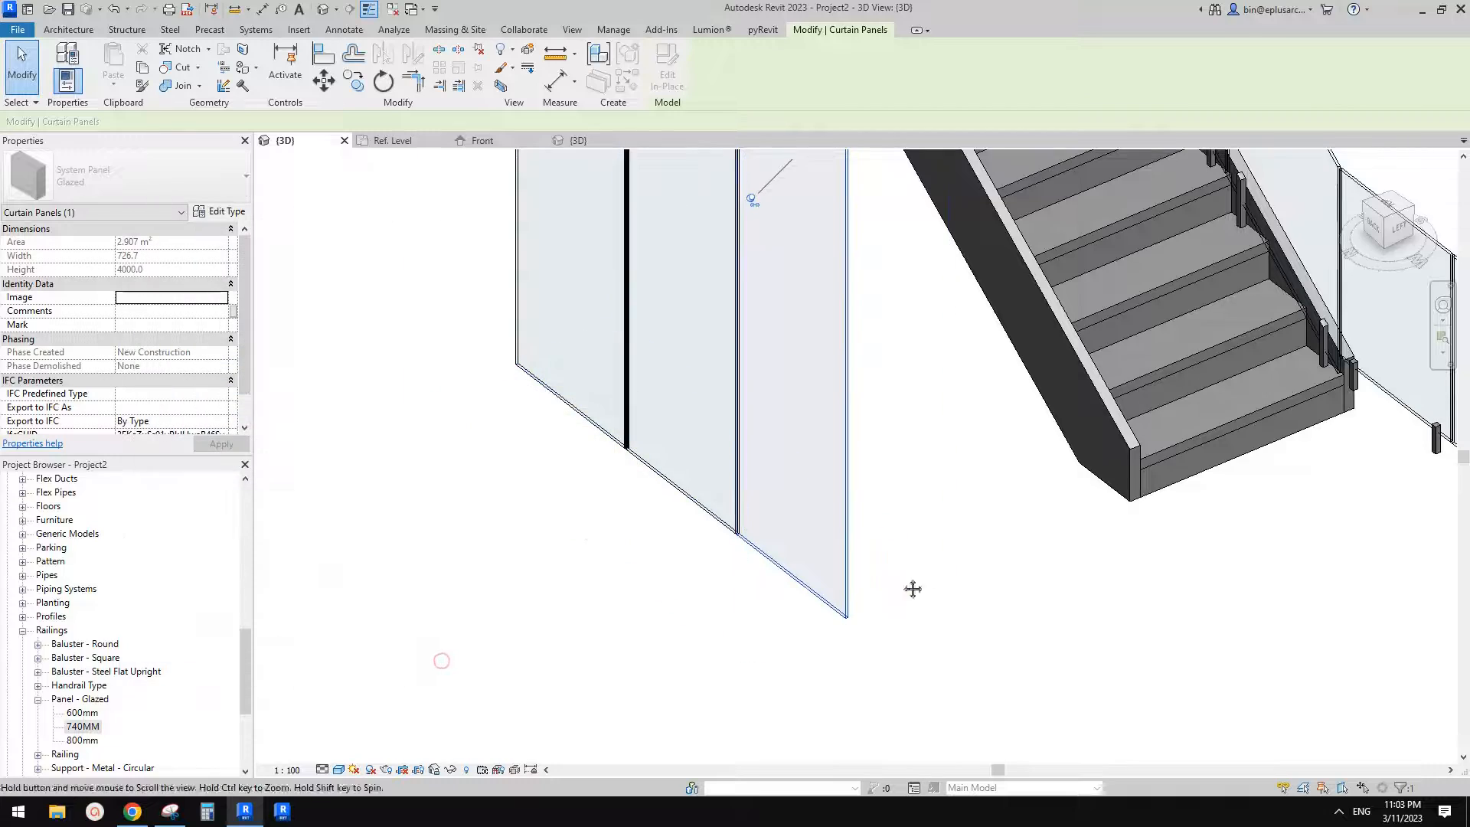
{"action": "middle_click_drag", "start_coordinate": [913, 589], "coordinate": [968, 595], "text": "shift"}
{"action": "left_click", "coordinate": [936, 586]}
Step: Align the NEW curtain wall with the edge of the stair's stringer on the side without a railing
{"action": "middle_click_drag", "start_coordinate": [879, 573], "coordinate": [843, 584], "text": "shift"}
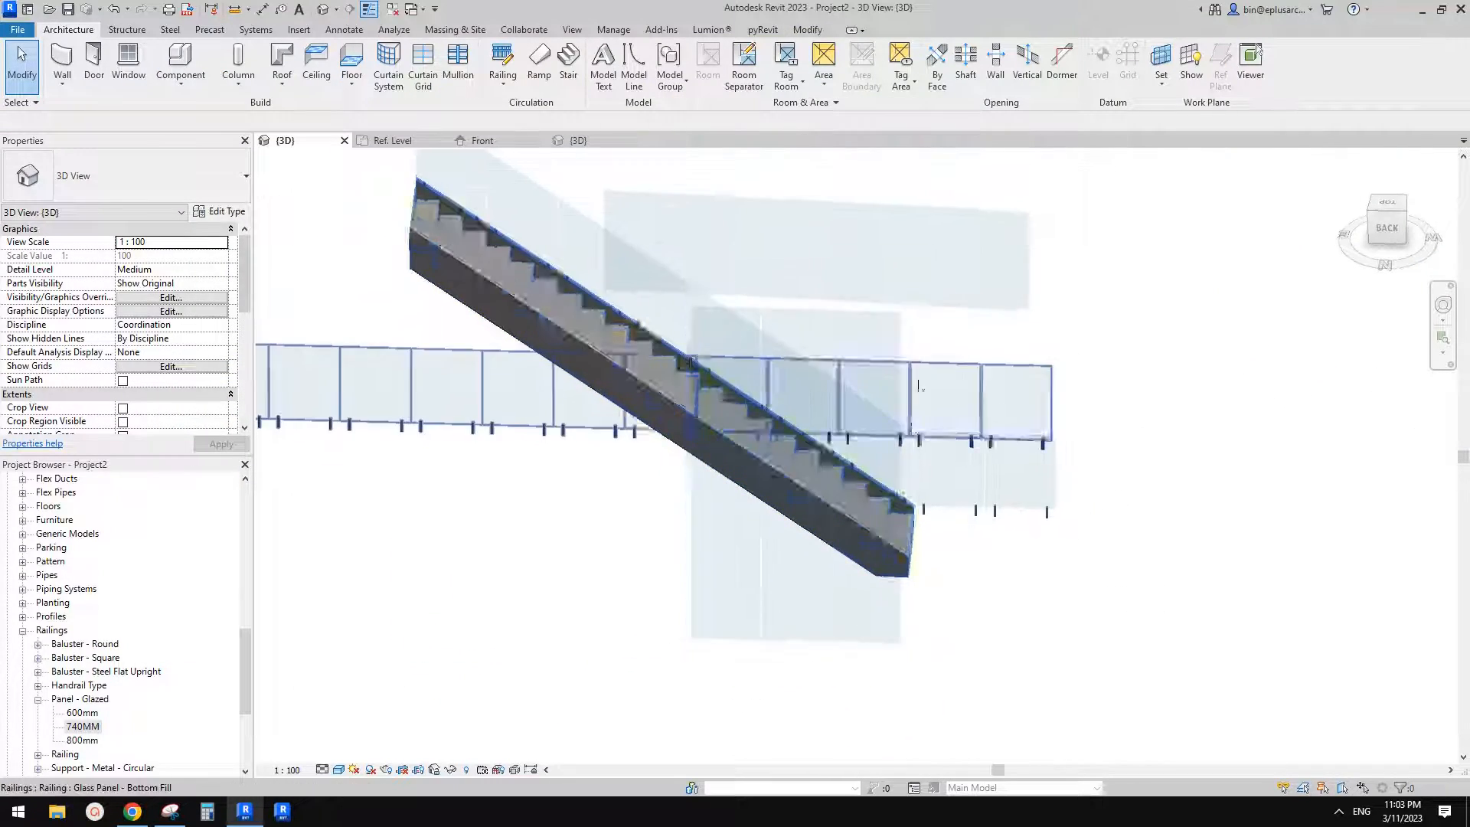
{"action": "middle_click_drag", "start_coordinate": [919, 385], "coordinate": [696, 392], "text": "shift"}
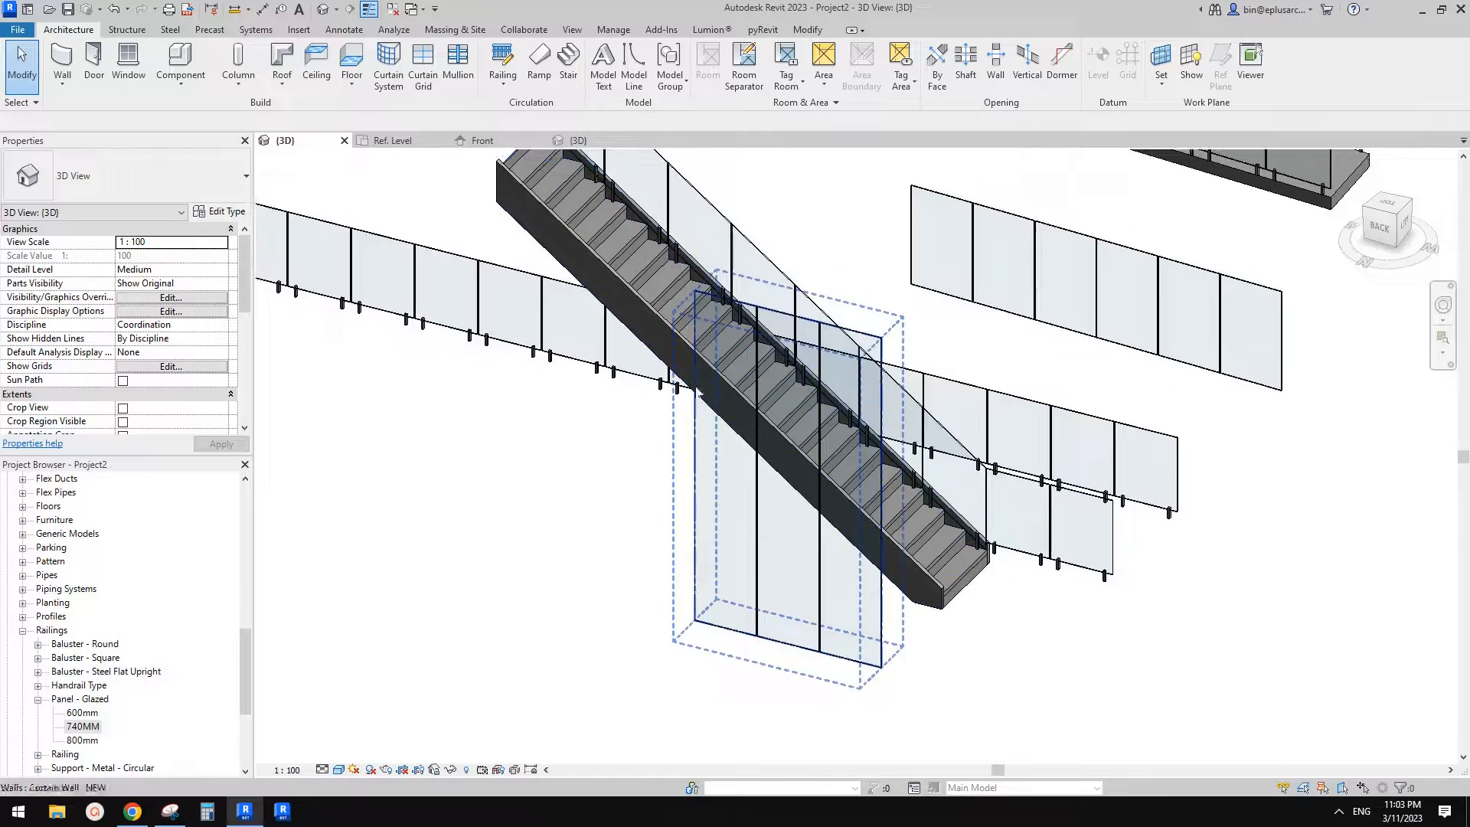
{"action": "left_click", "coordinate": [739, 536]}
{"action": "middle_click_drag", "start_coordinate": [739, 536], "coordinate": [811, 494], "text": "shift"}
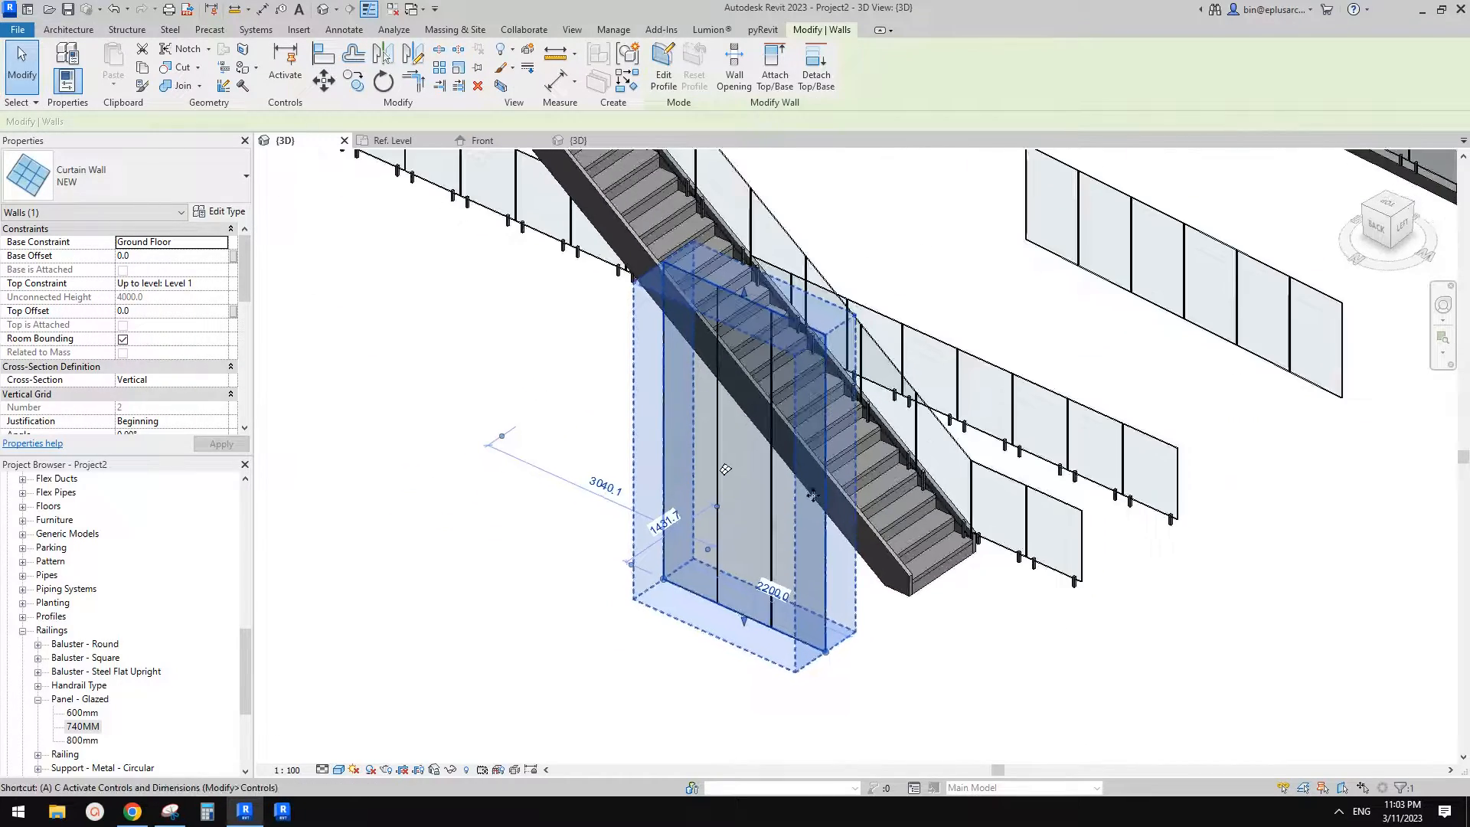
{"action": "key", "text": "a"}
{"action": "key", "text": "l"}
{"action": "scroll", "coordinate": [903, 564], "scroll_direction": "up", "scroll_amount": 3}
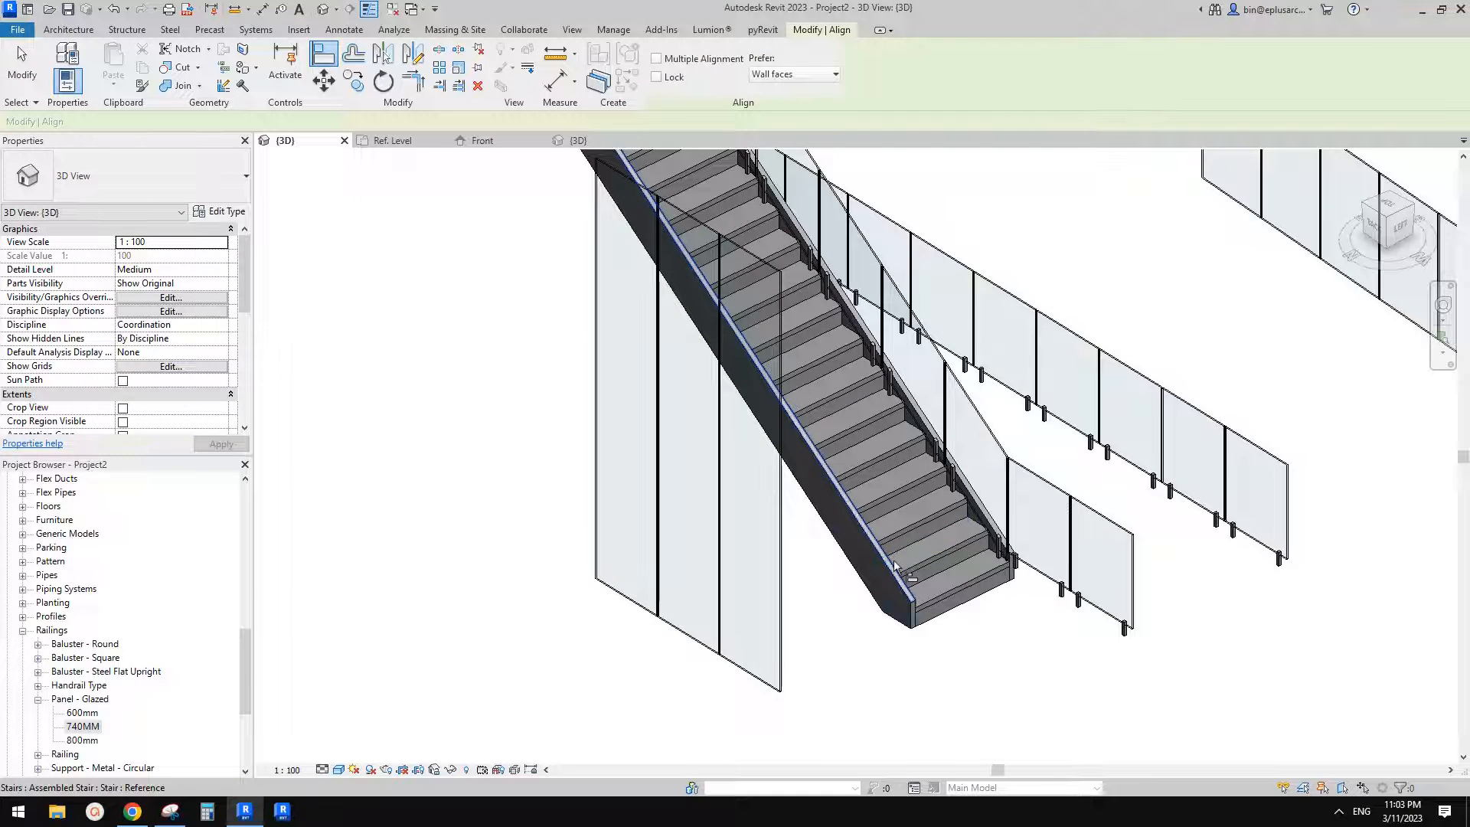
{"action": "left_click", "coordinate": [894, 565]}
{"action": "left_click", "coordinate": [779, 600]}
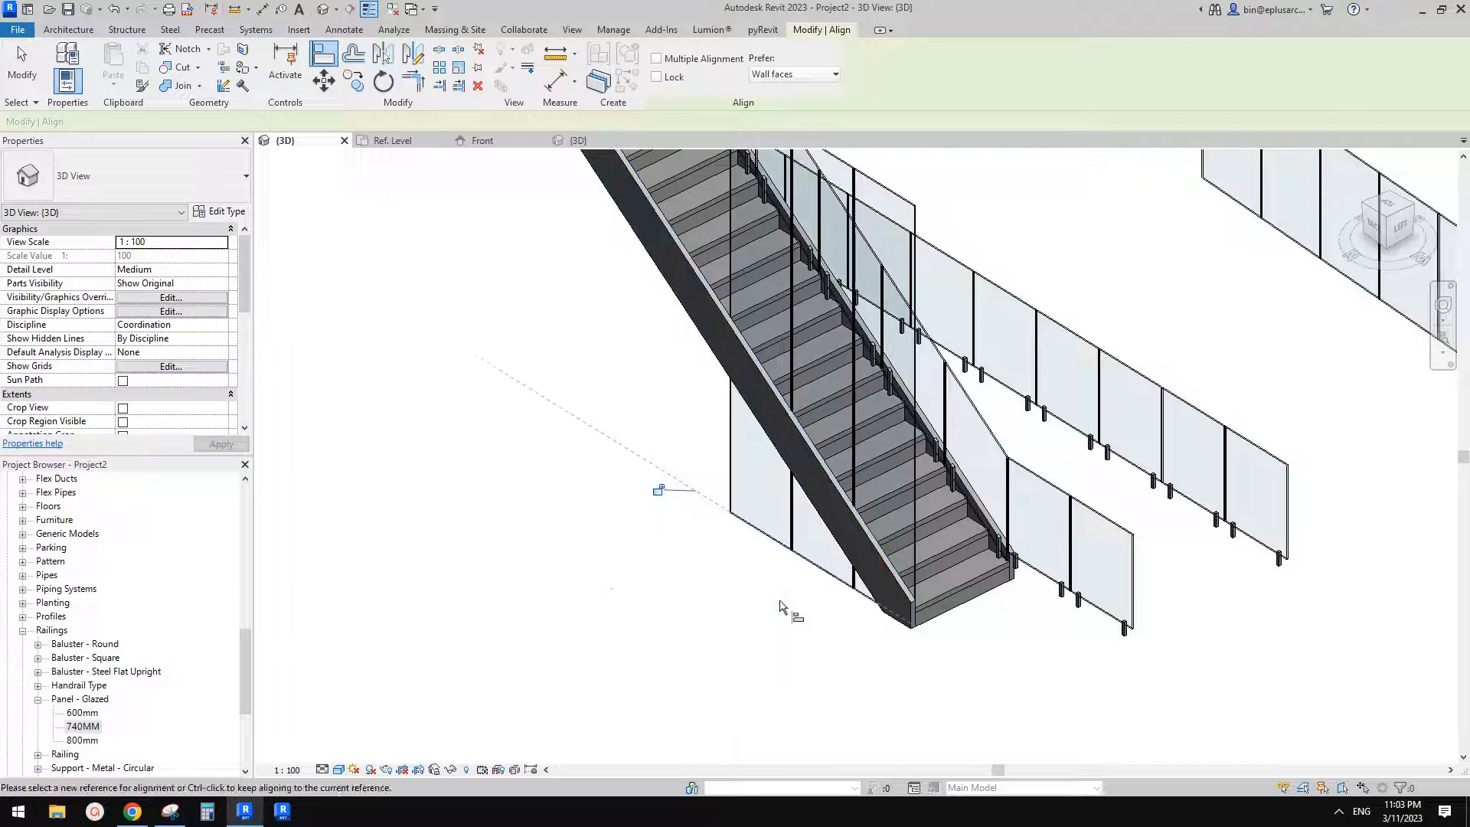
{"action": "key", "text": "Escape"}
{"action": "key", "text": "Escape"}
Step: Stretch the curtain wall's end past the foot of the stair to a length of about 3900 mm
{"action": "left_click", "coordinate": [921, 490]}
{"action": "middle_click_drag", "start_coordinate": [1018, 574], "coordinate": [1095, 570], "text": "shift"}
{"action": "left_click_drag", "start_coordinate": [955, 545], "coordinate": [1109, 574]}
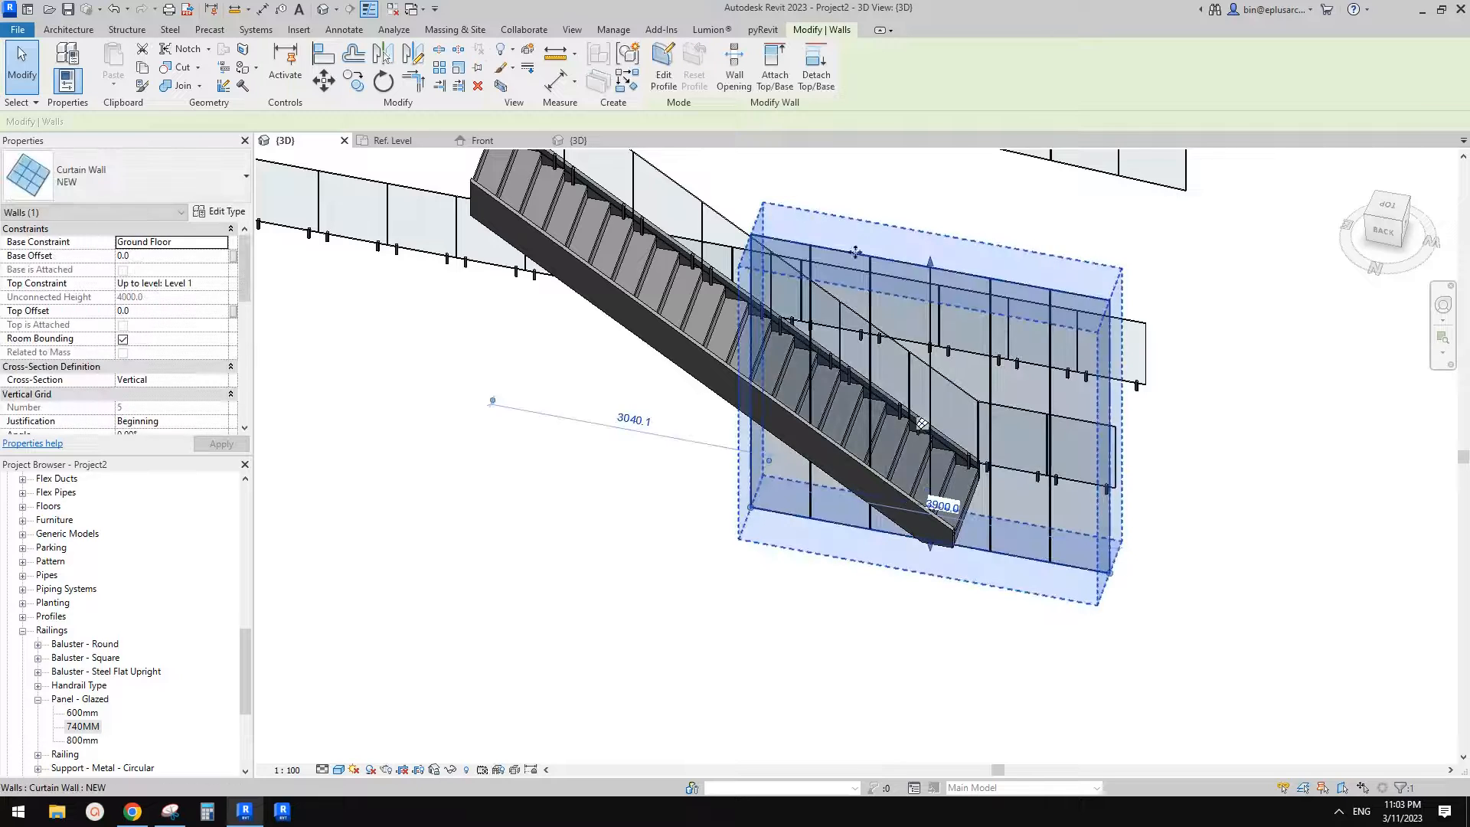
{"action": "middle_click_drag", "start_coordinate": [1110, 574], "coordinate": [982, 457], "text": "shift"}
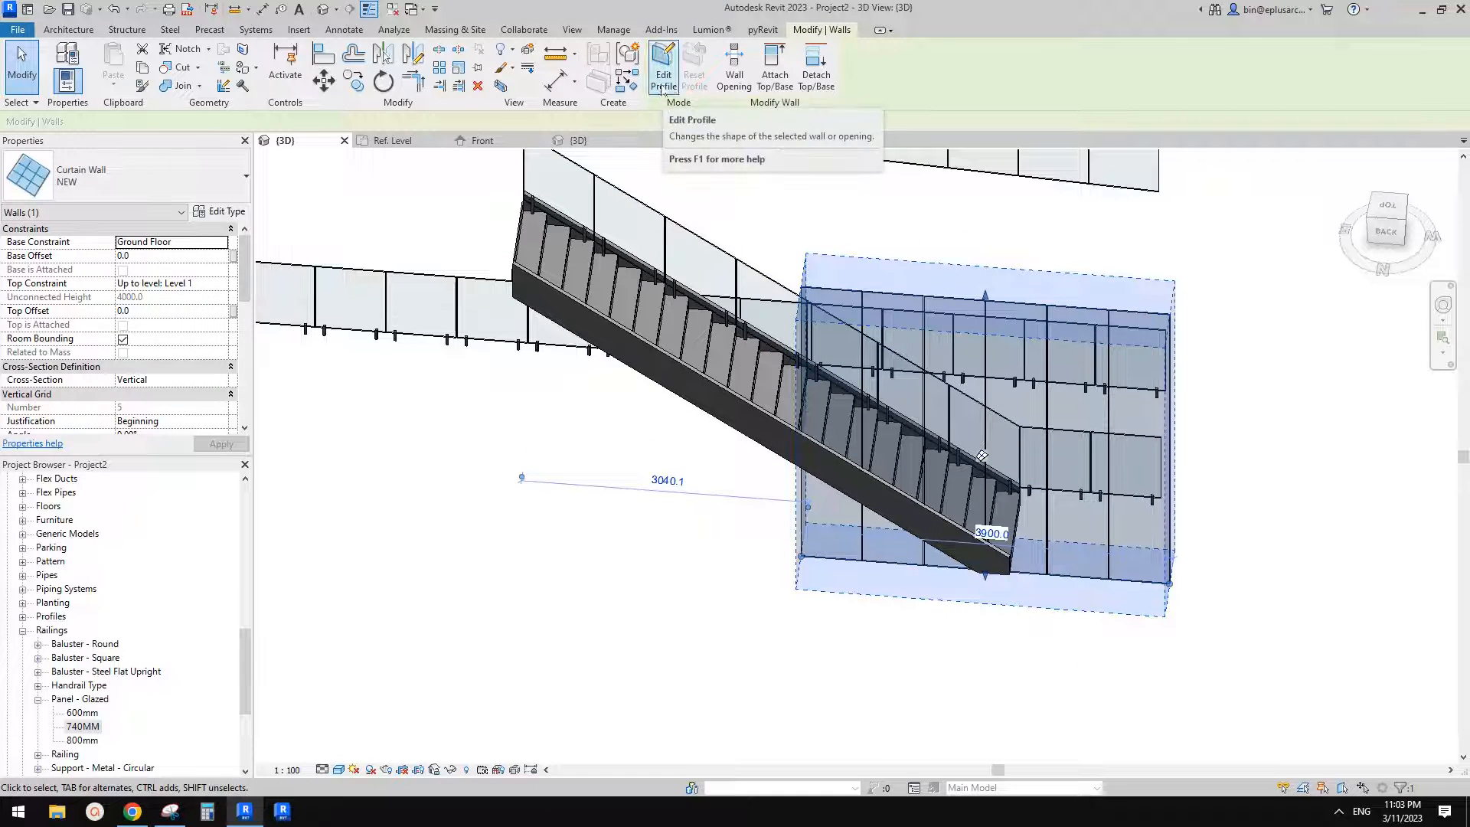
{"action": "middle_click_drag", "start_coordinate": [1033, 420], "coordinate": [1072, 498], "text": "shift"}
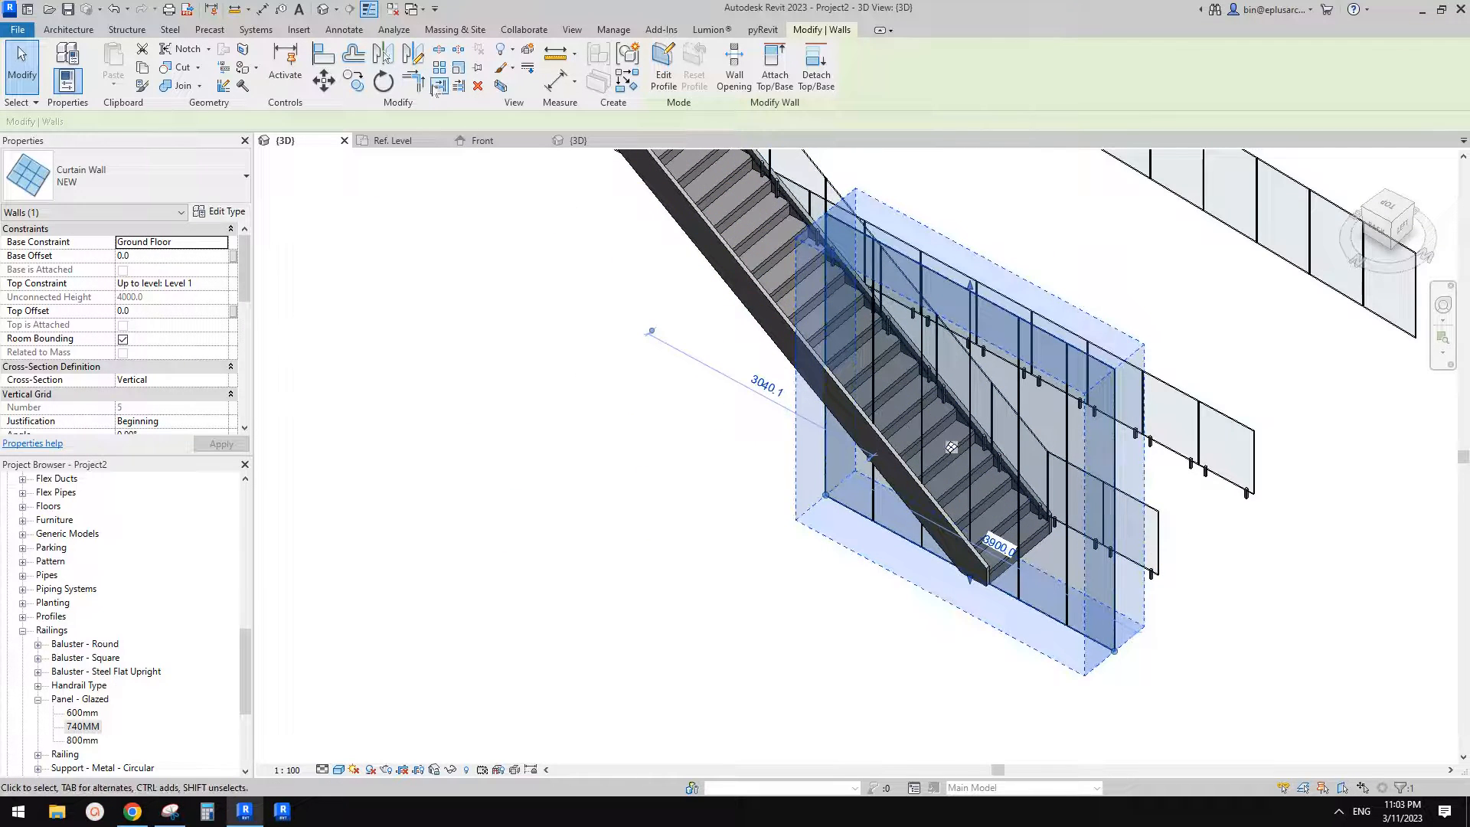
{"action": "key", "text": "Escape"}
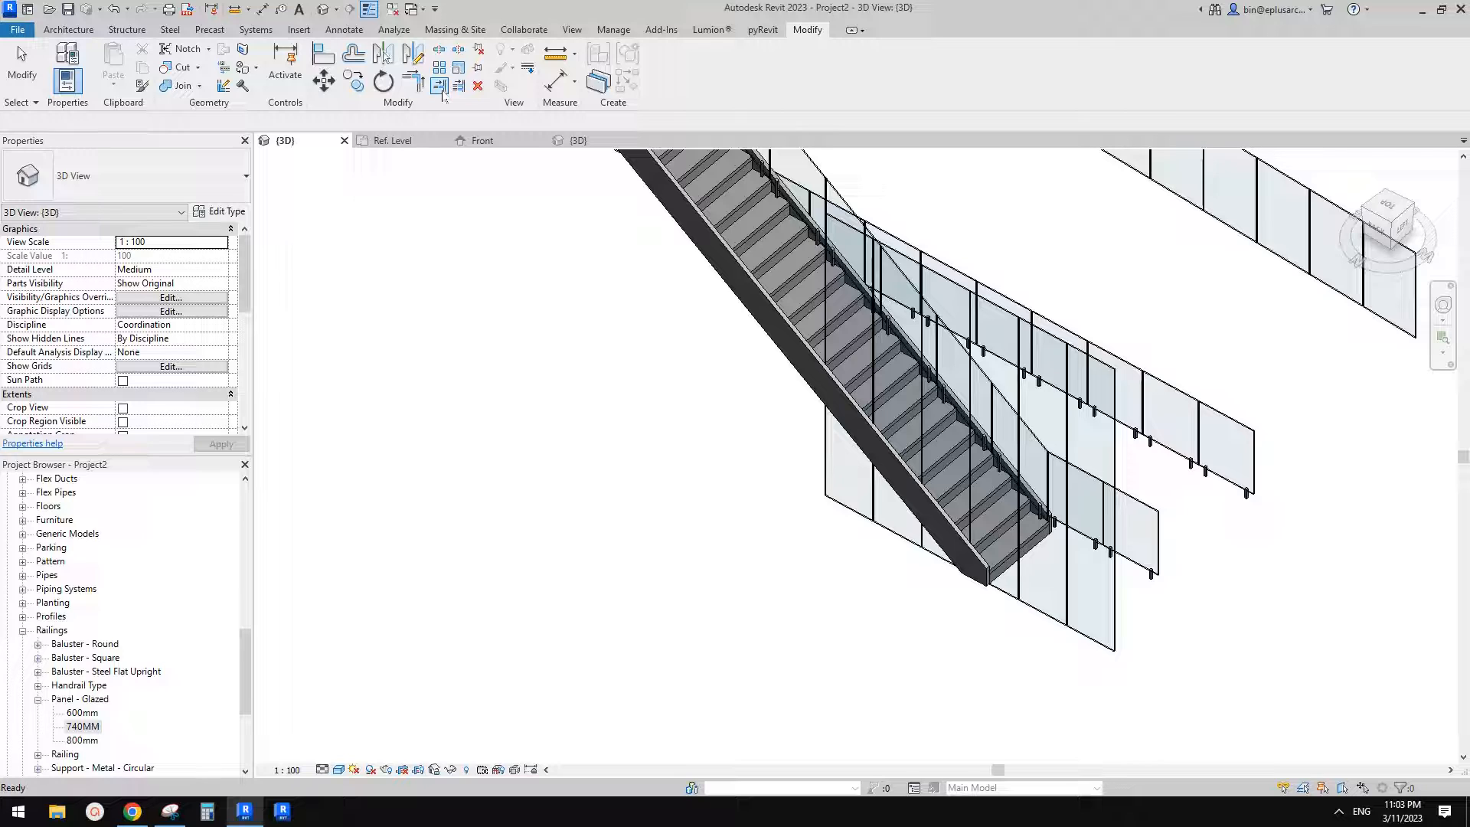
Step: Trim/extend the curtain wall to the vertical end edge of the glass railing beyond the stair's foot
{"action": "left_click", "coordinate": [441, 90]}
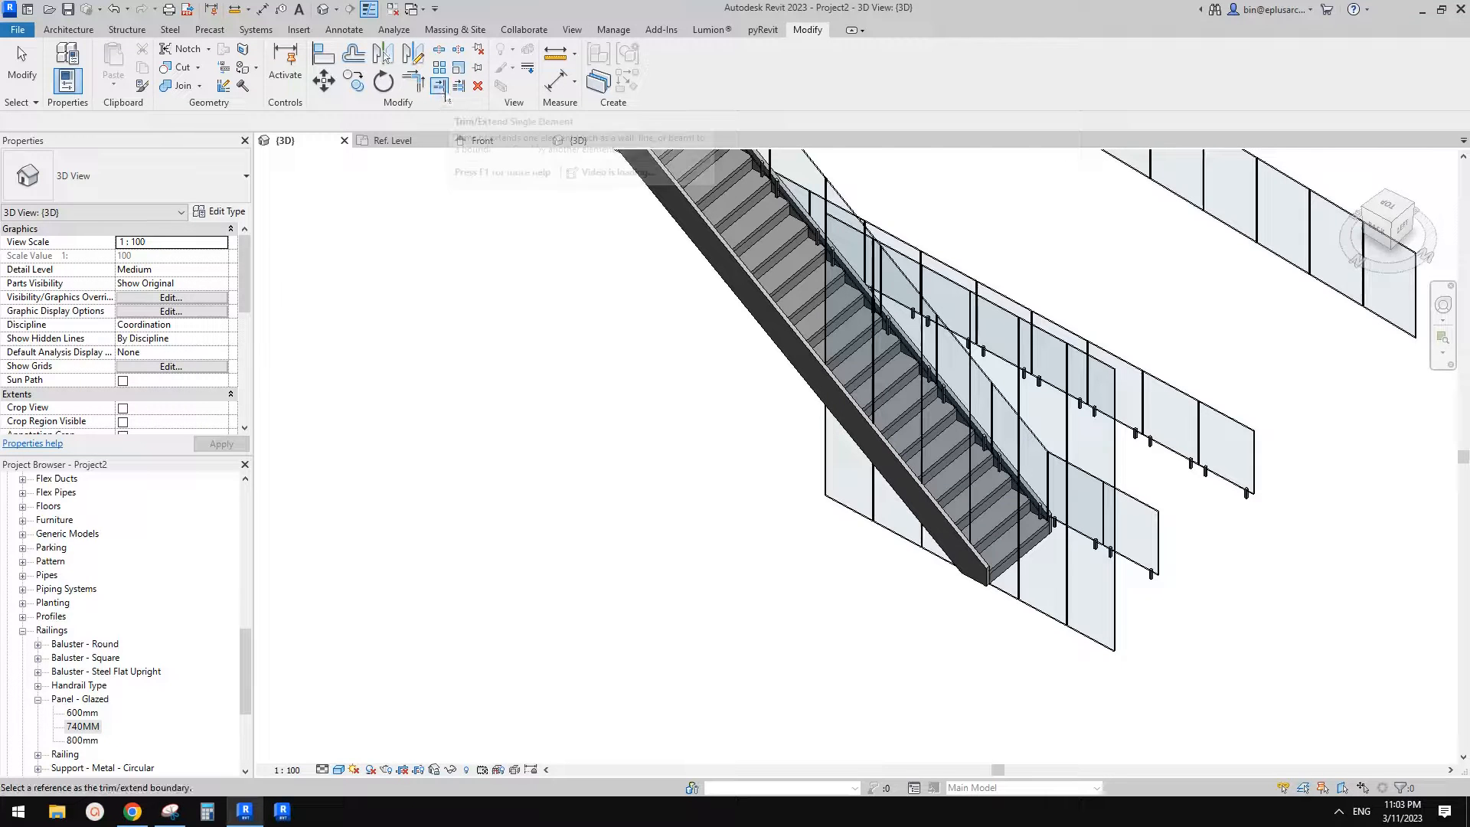
{"action": "scroll", "coordinate": [1162, 553], "scroll_direction": "up", "scroll_amount": 2}
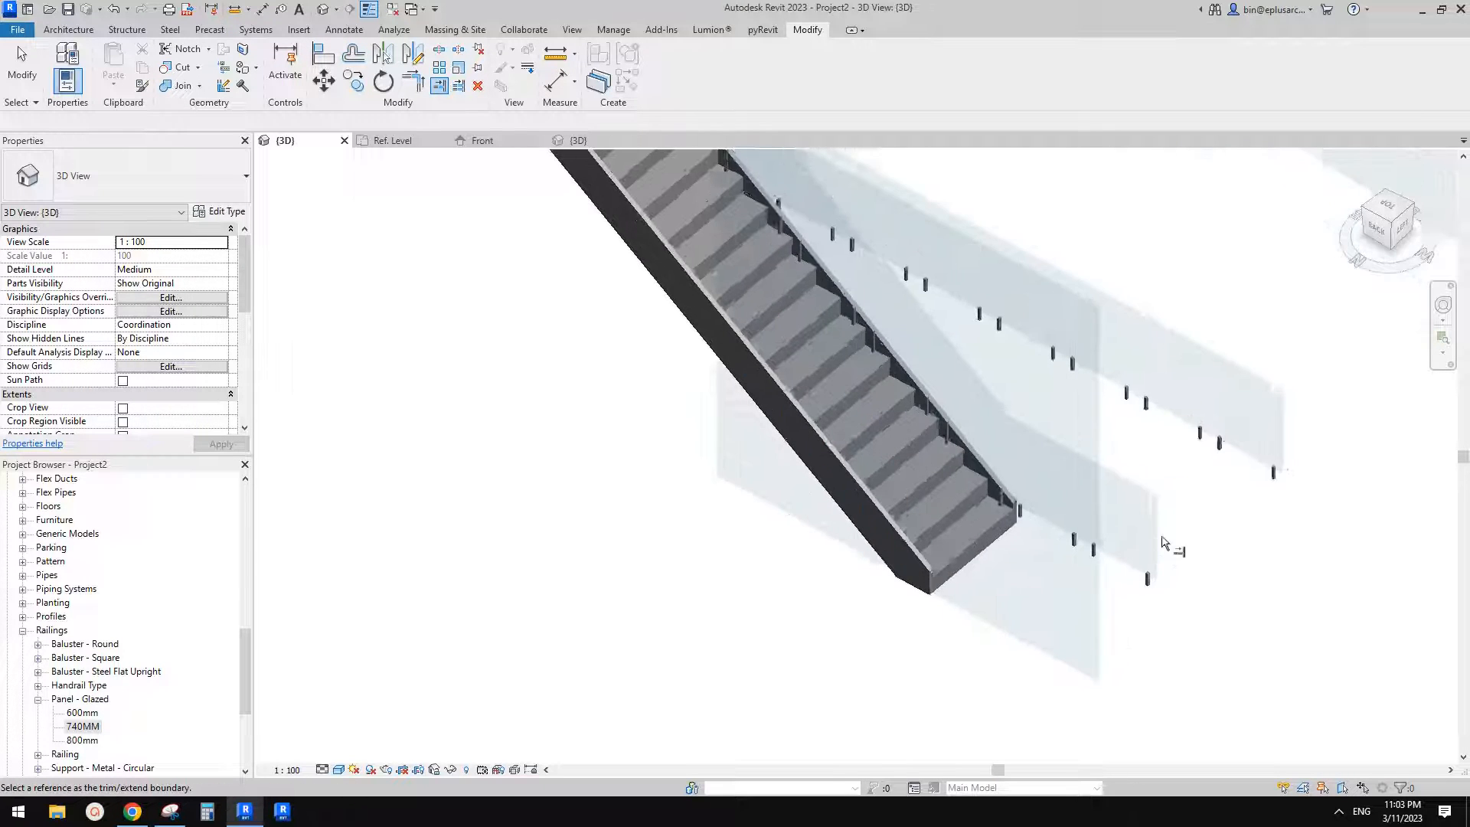
{"action": "left_click", "coordinate": [1156, 530]}
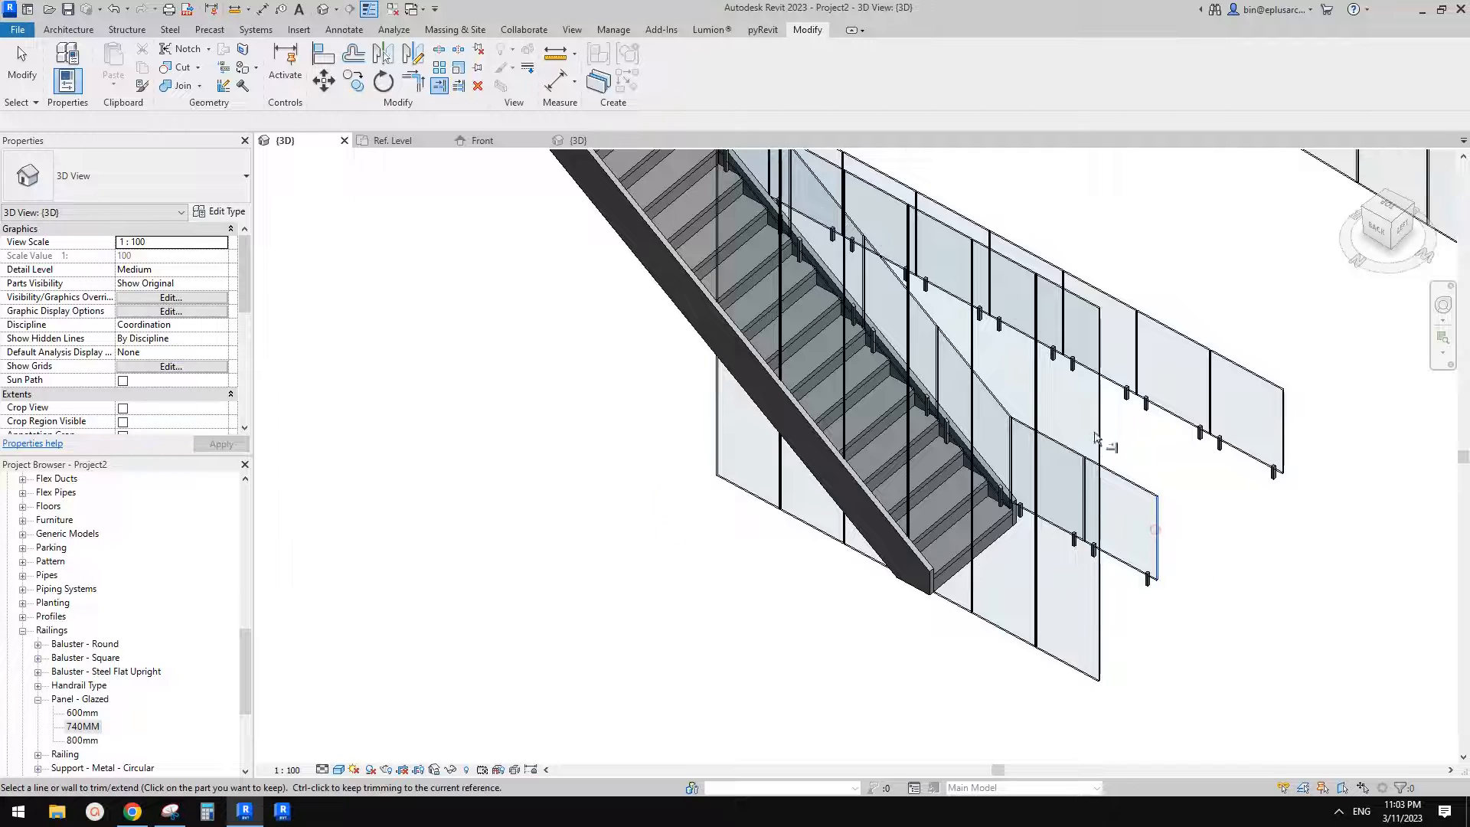
{"action": "left_click", "coordinate": [1027, 270]}
Step: Extend the curtain wall's other end to the vertical end edge of the glass railing at the stair's head
{"action": "scroll", "coordinate": [1183, 564], "scroll_direction": "down", "scroll_amount": 4}
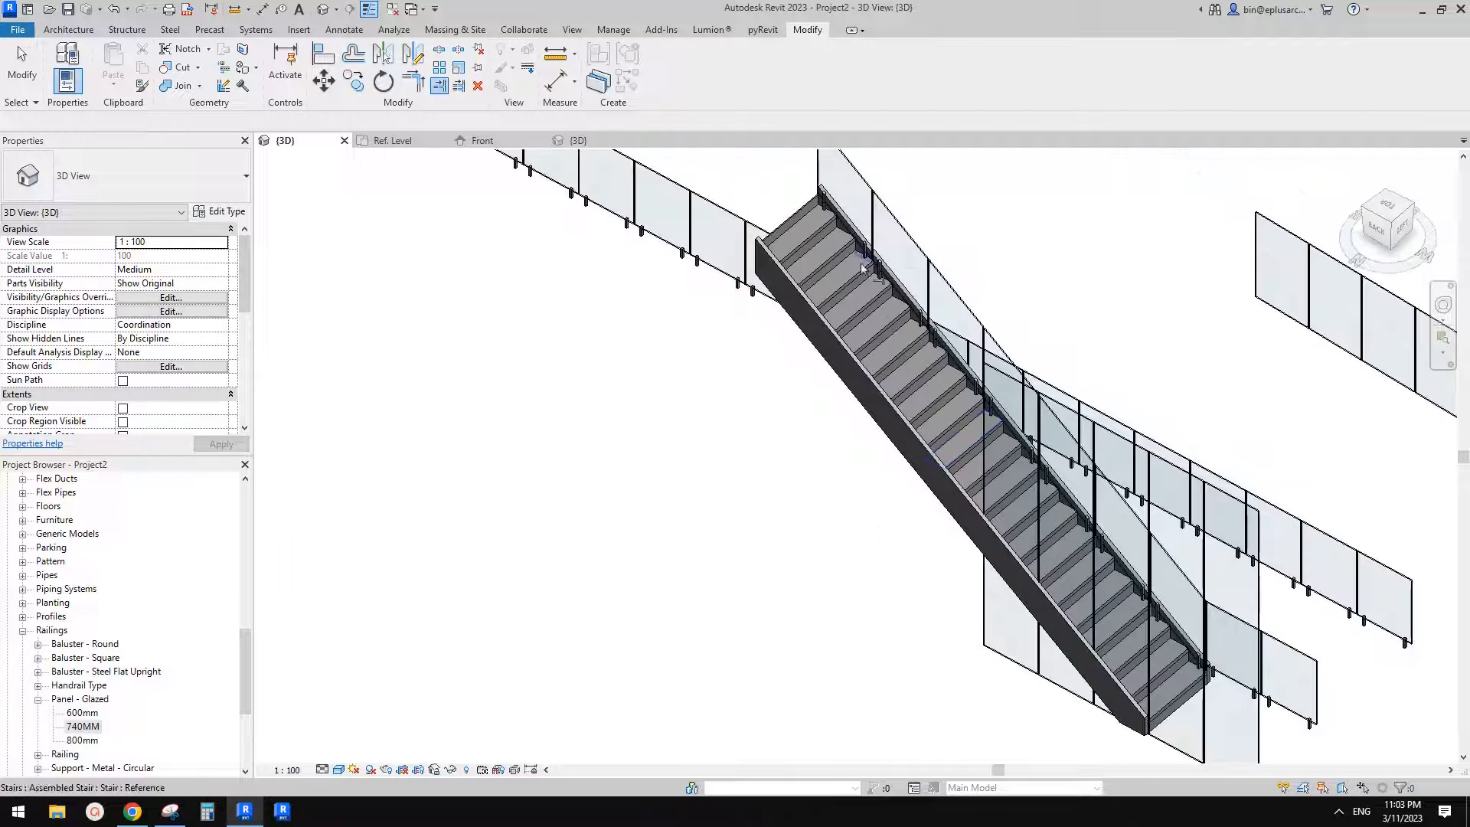
{"action": "scroll", "coordinate": [875, 251], "scroll_direction": "up", "scroll_amount": 4}
{"action": "left_click", "coordinate": [879, 256]}
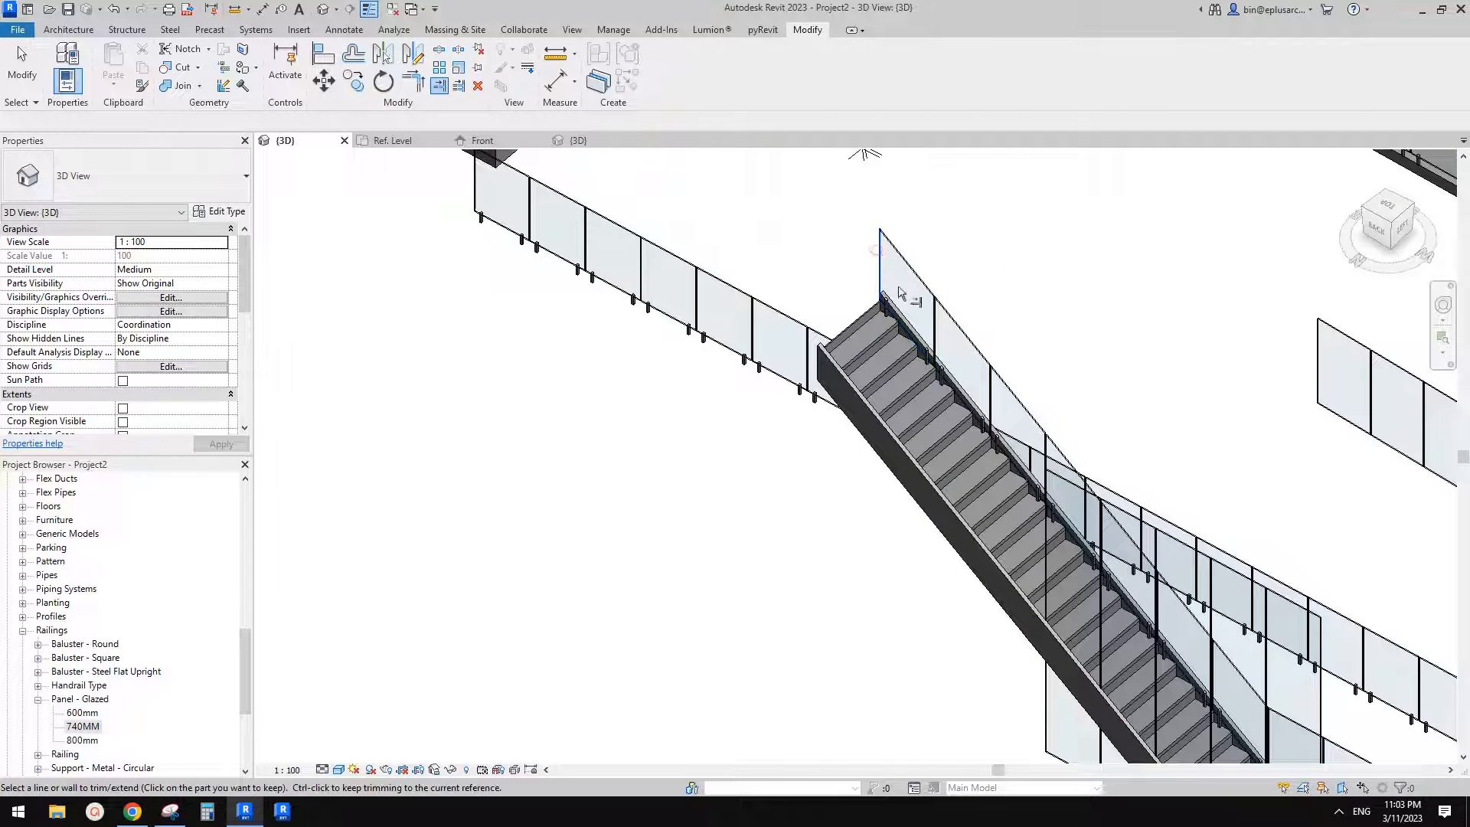
{"action": "middle_click_drag", "start_coordinate": [1081, 502], "coordinate": [1115, 438]}
{"action": "left_click", "coordinate": [1105, 388]}
{"action": "scroll", "coordinate": [1105, 392], "scroll_direction": "down", "scroll_amount": 1}
{"action": "key", "text": "Escape"}
Step: Edit the curtain wall's profile and pick the top edge of the level glass railing at the stair's foot as a sketch line
{"action": "left_click", "coordinate": [1114, 403]}
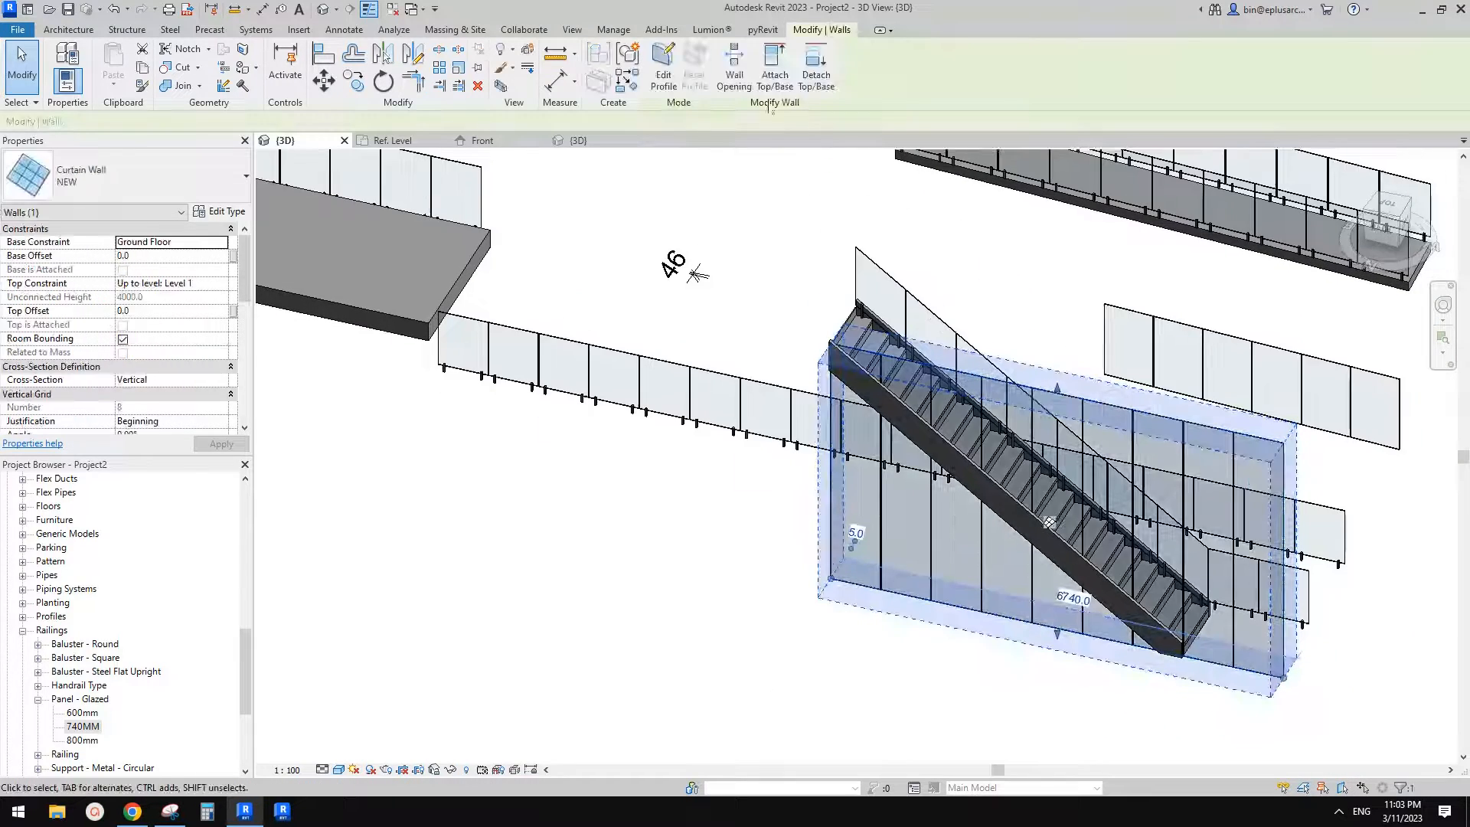
{"action": "left_click", "coordinate": [663, 69]}
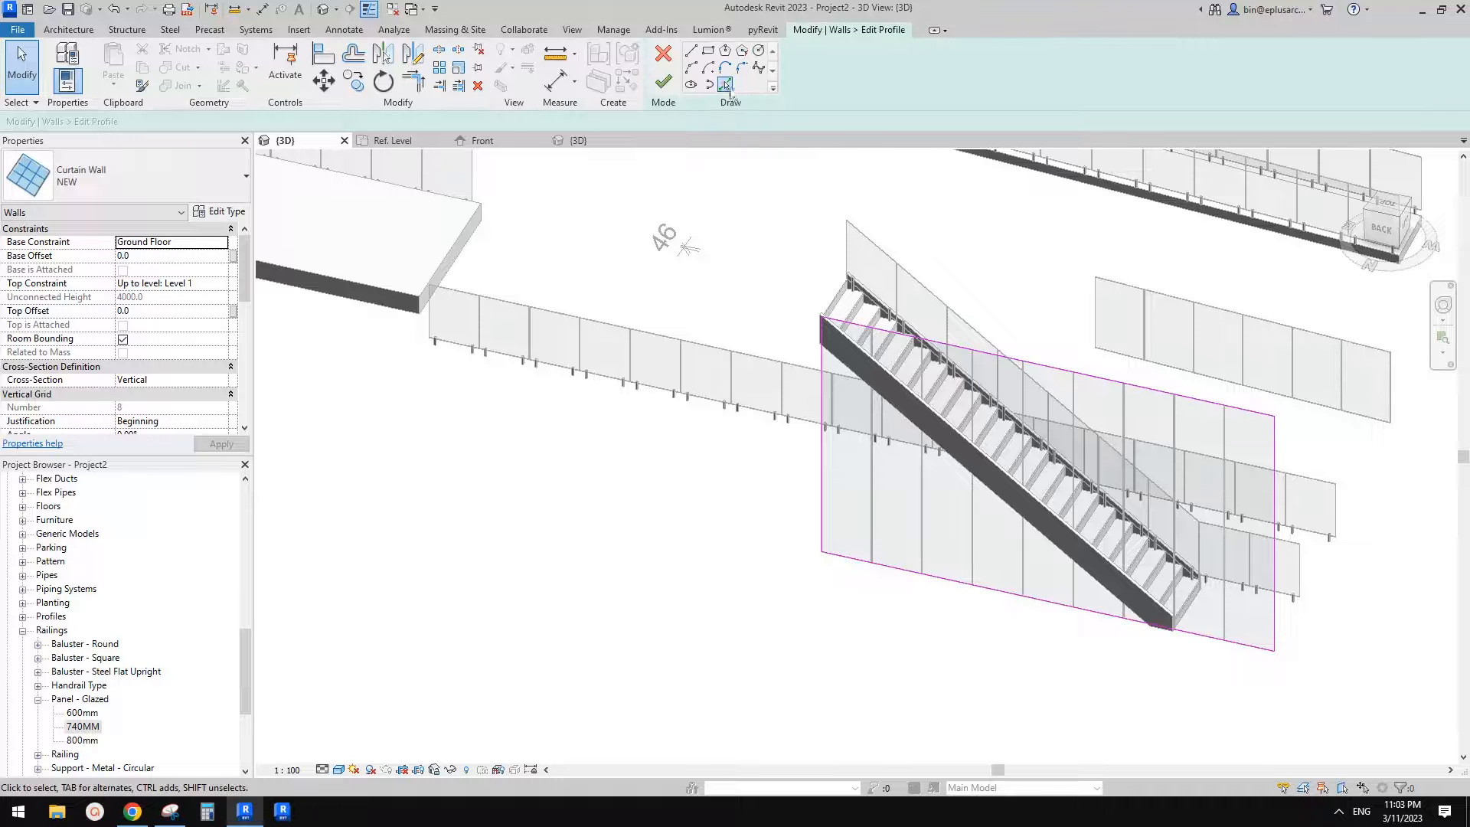
{"action": "scroll", "coordinate": [1273, 543], "scroll_direction": "up", "scroll_amount": 4}
{"action": "scroll", "coordinate": [1244, 531], "scroll_direction": "down", "scroll_amount": 1}
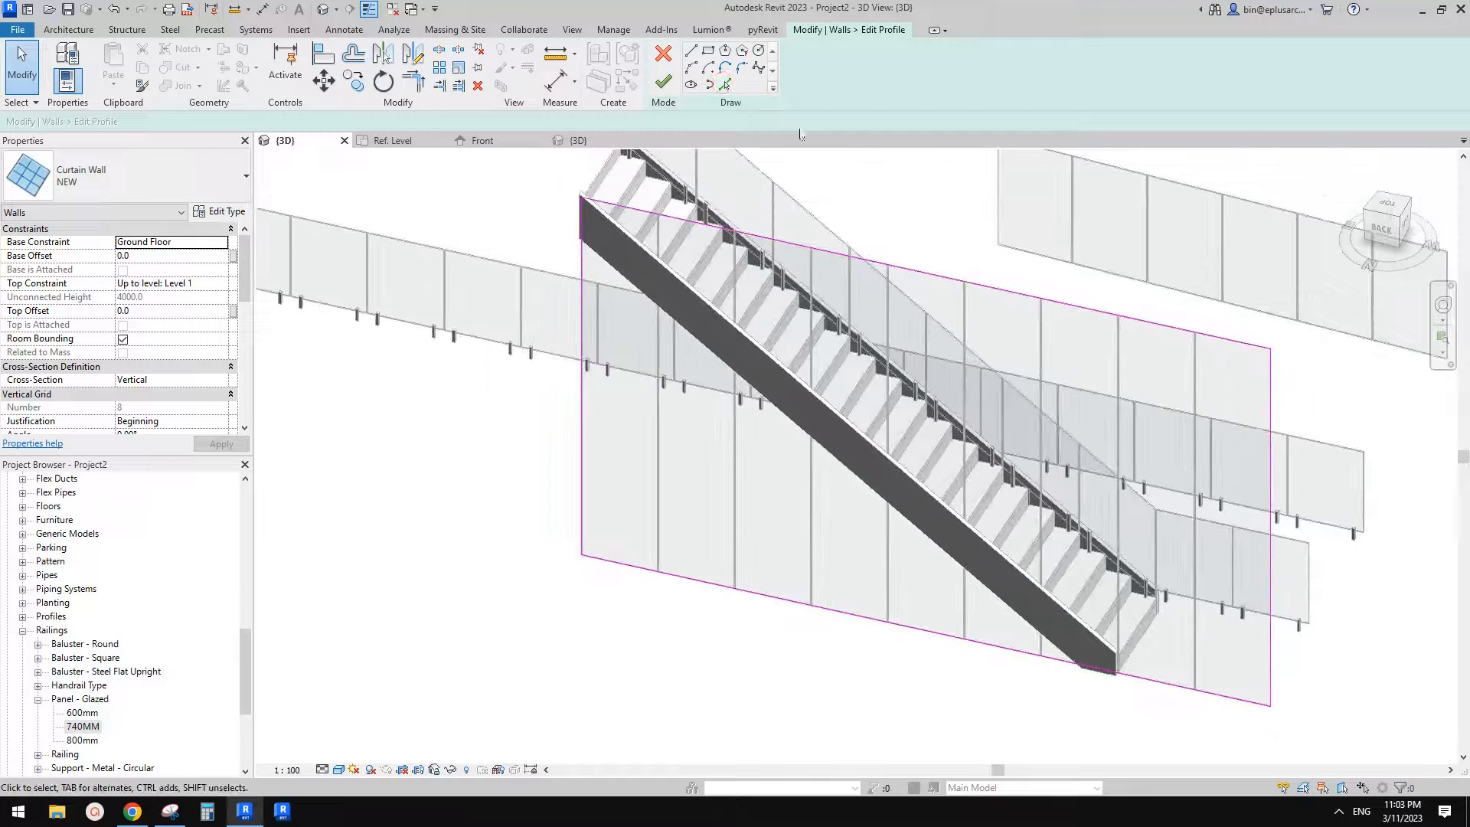
{"action": "left_click", "coordinate": [726, 85]}
{"action": "mouse_move", "coordinate": [1233, 449]}
{"action": "middle_mouse_down"}
{"action": "mouse_move", "coordinate": [1233, 511]}
{"action": "mouse_move", "coordinate": [1215, 513]}
{"action": "middle_mouse_up"}
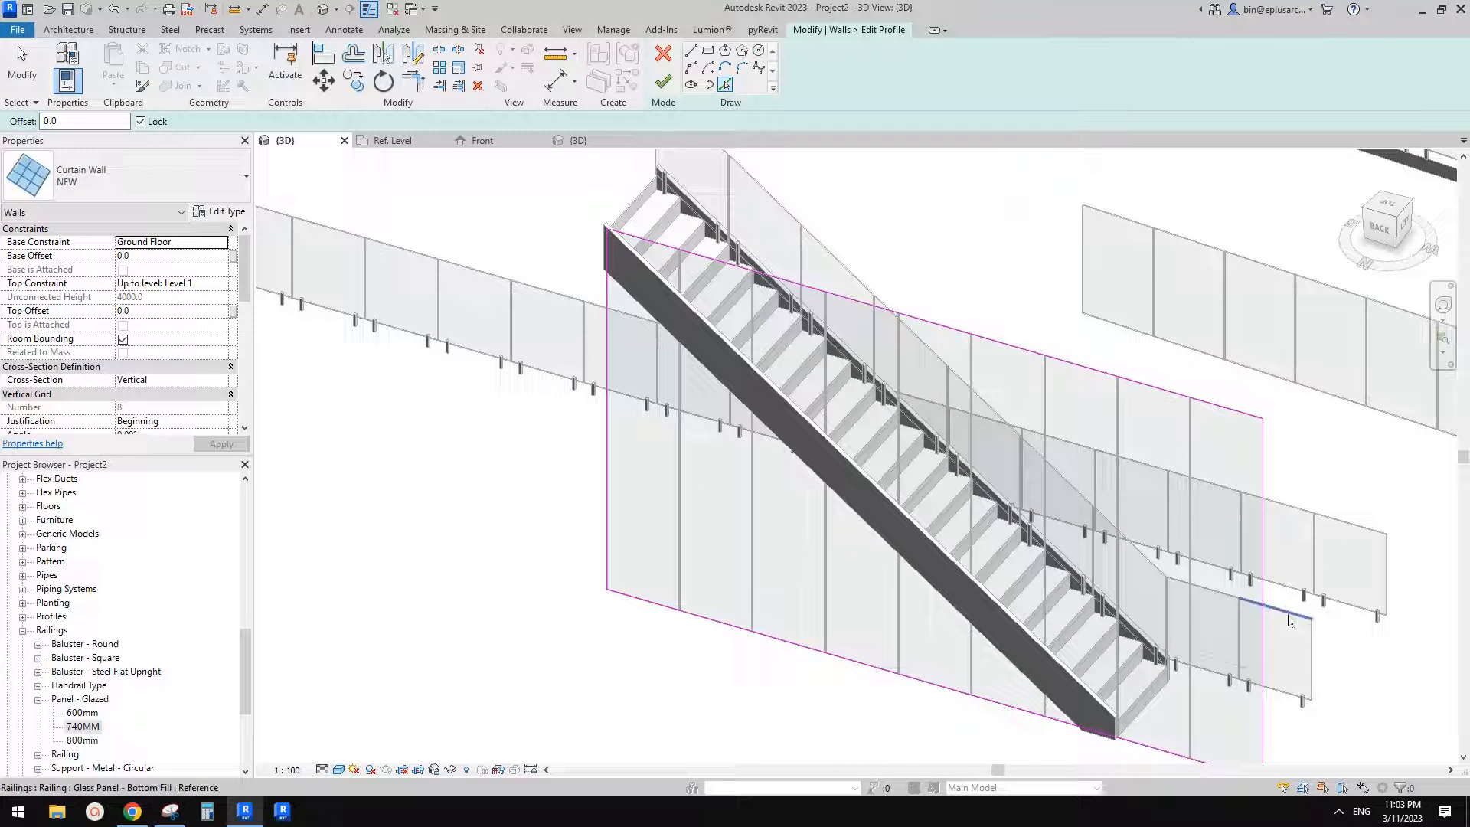
{"action": "left_click", "coordinate": [1288, 614]}
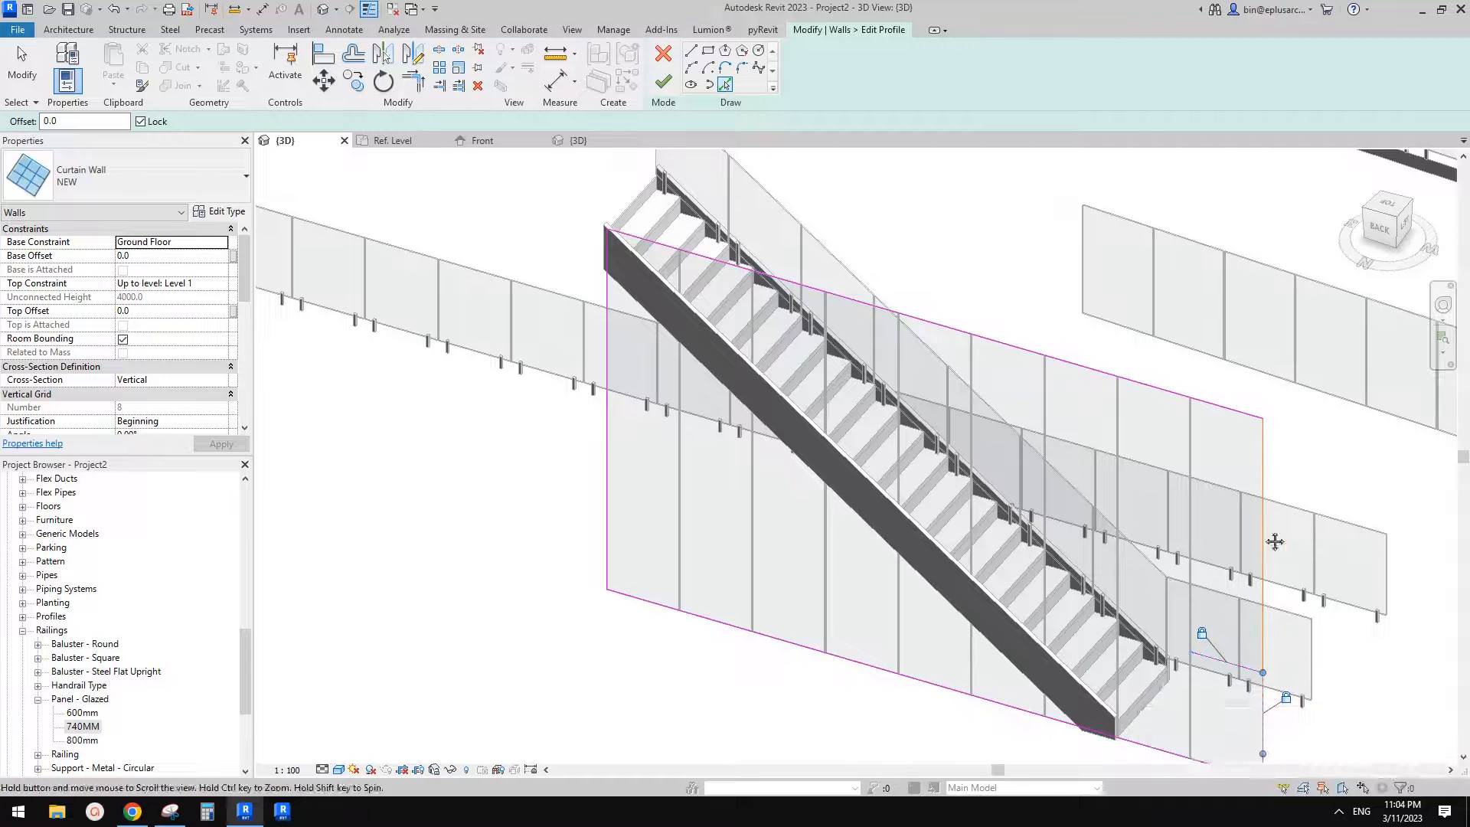
Step: Delete the extra vertical sketch line overlapping the profile's end at the stair's foot
{"action": "middle_click_drag", "start_coordinate": [1265, 593], "coordinate": [1234, 469]}
{"action": "key", "text": "Escape"}
{"action": "left_click_drag", "start_coordinate": [1191, 392], "coordinate": [1290, 681]}
{"action": "key", "text": "d"}
{"action": "key", "text": "e"}
Step: Pick the bottom edge of the level glass railing at the stair's foot as a profile sketch line
{"action": "left_click", "coordinate": [725, 85]}
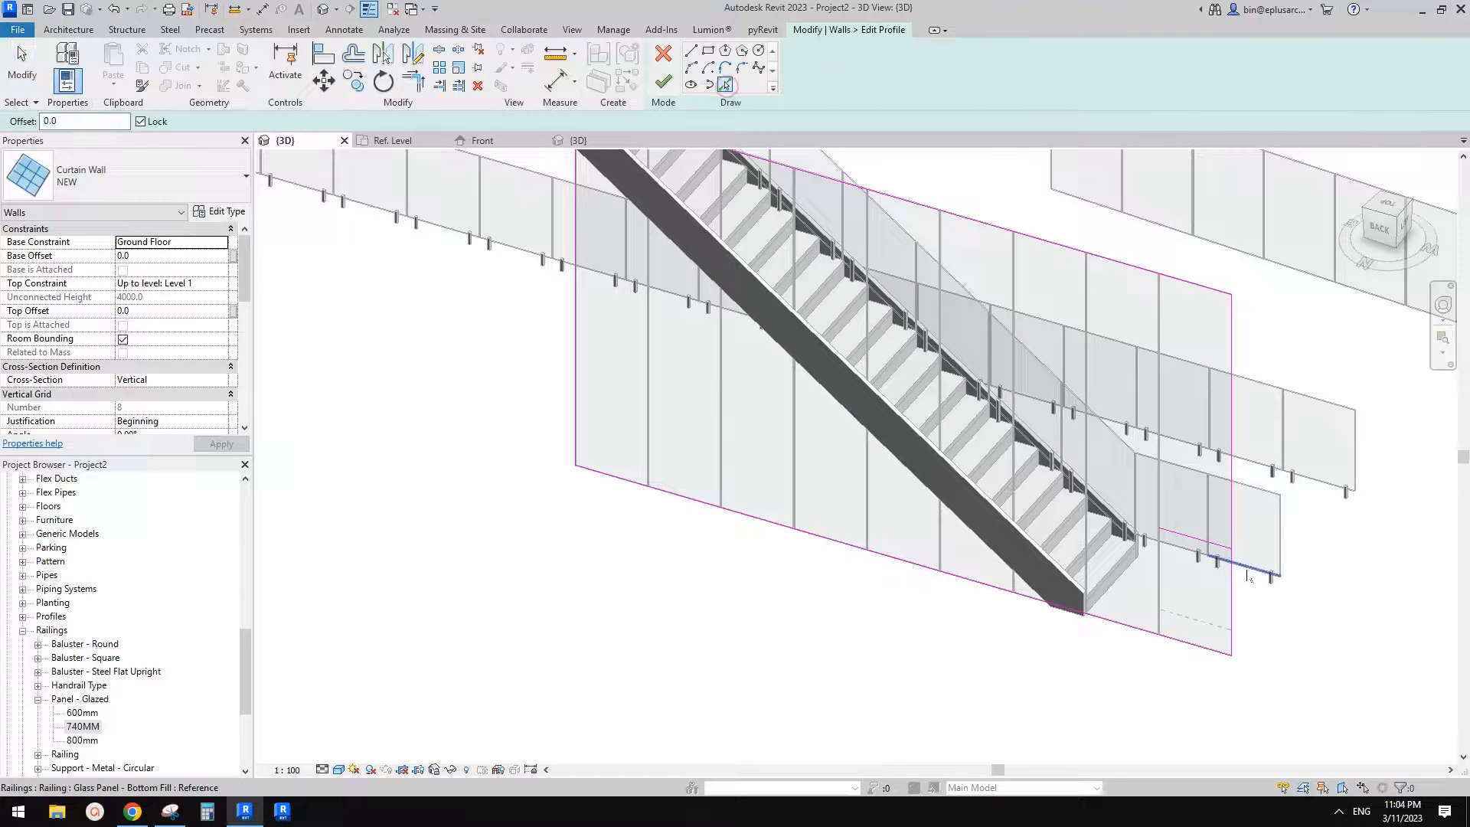
{"action": "left_click", "coordinate": [1248, 568]}
{"action": "scroll", "coordinate": [1072, 457], "scroll_direction": "down", "scroll_amount": 5}
{"action": "scroll", "coordinate": [851, 243], "scroll_direction": "up", "scroll_amount": 5}
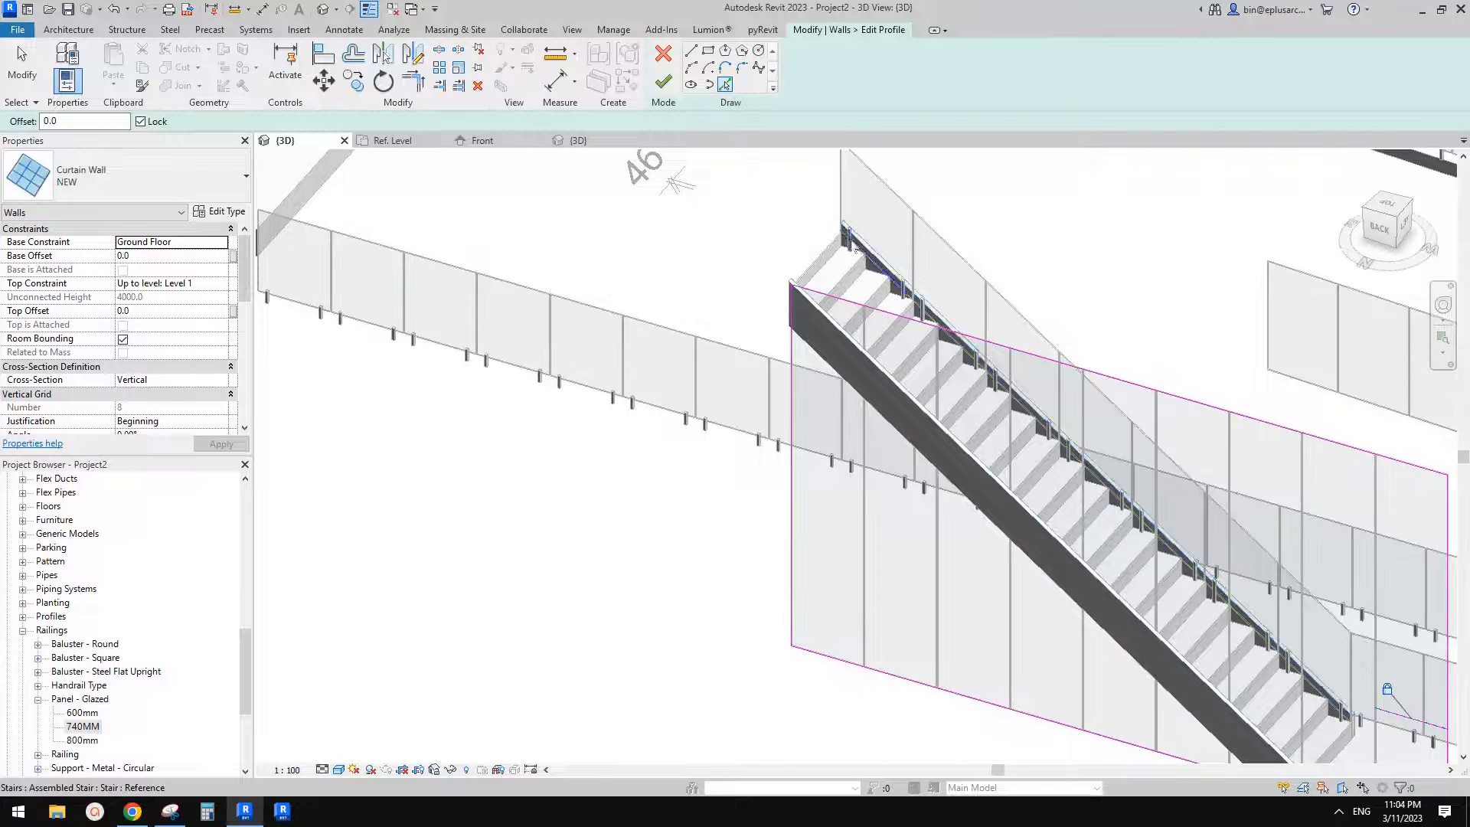
Step: Pick the sloping bottom and top edges of the stair's glass railing as profile sketch lines
{"action": "scroll", "coordinate": [845, 241], "scroll_direction": "up", "scroll_amount": 6}
{"action": "scroll", "coordinate": [843, 237], "scroll_direction": "up", "scroll_amount": 2}
{"action": "left_click", "coordinate": [839, 232]}
{"action": "scroll", "coordinate": [880, 310], "scroll_direction": "down", "scroll_amount": 3}
{"action": "middle_click_drag", "start_coordinate": [897, 356], "coordinate": [881, 468]}
{"action": "left_click", "coordinate": [911, 254]}
{"action": "scroll", "coordinate": [841, 261], "scroll_direction": "down", "scroll_amount": 2}
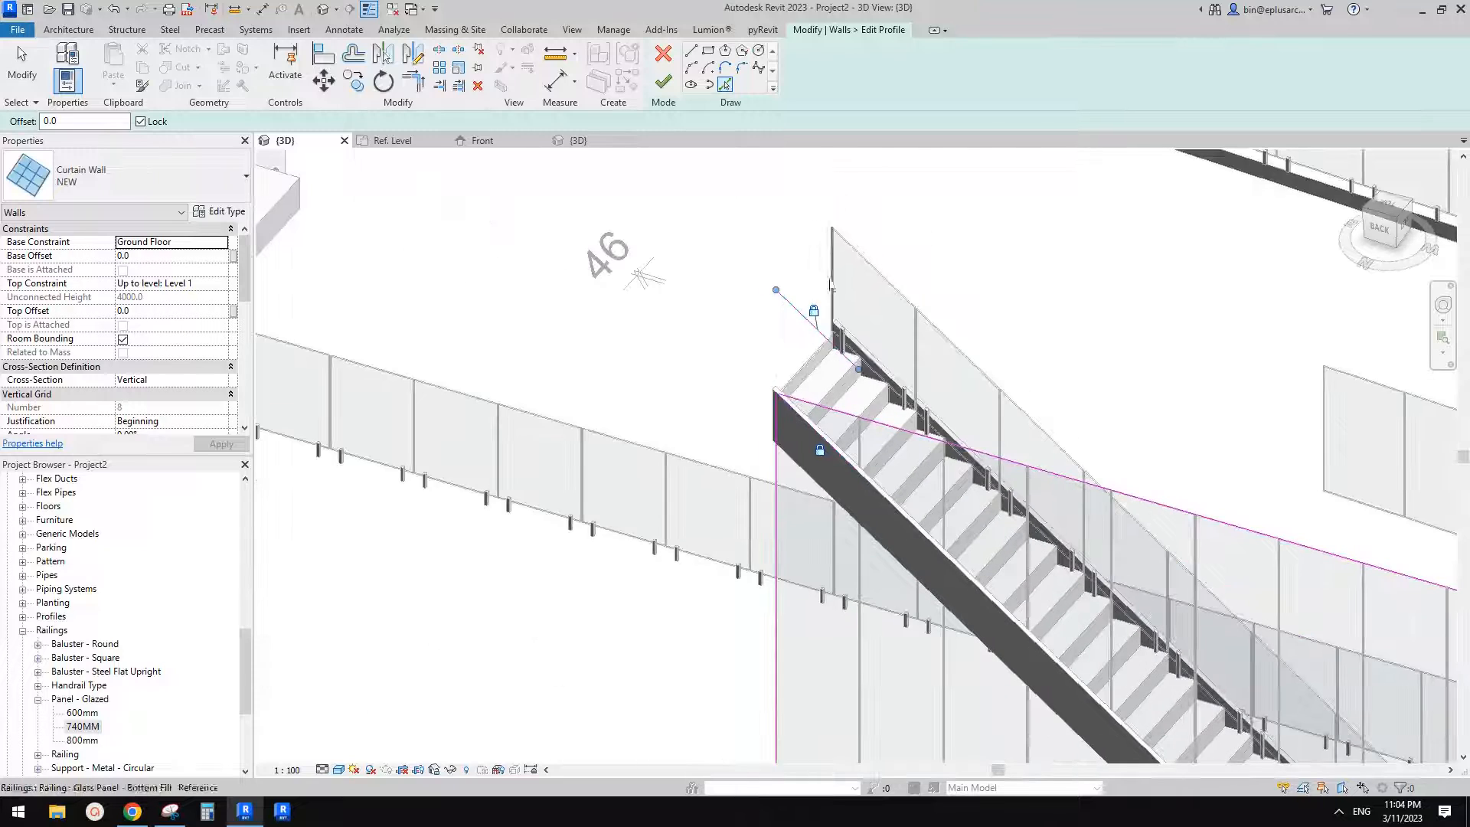
Step: Trim the sloping profile lines into corners with the end line at the stair's top and the level lines at its foot
{"action": "scroll", "coordinate": [846, 515], "scroll_direction": "down", "scroll_amount": 2}
{"action": "middle_click_drag", "start_coordinate": [846, 516], "coordinate": [803, 388]}
{"action": "key", "text": "Escape"}
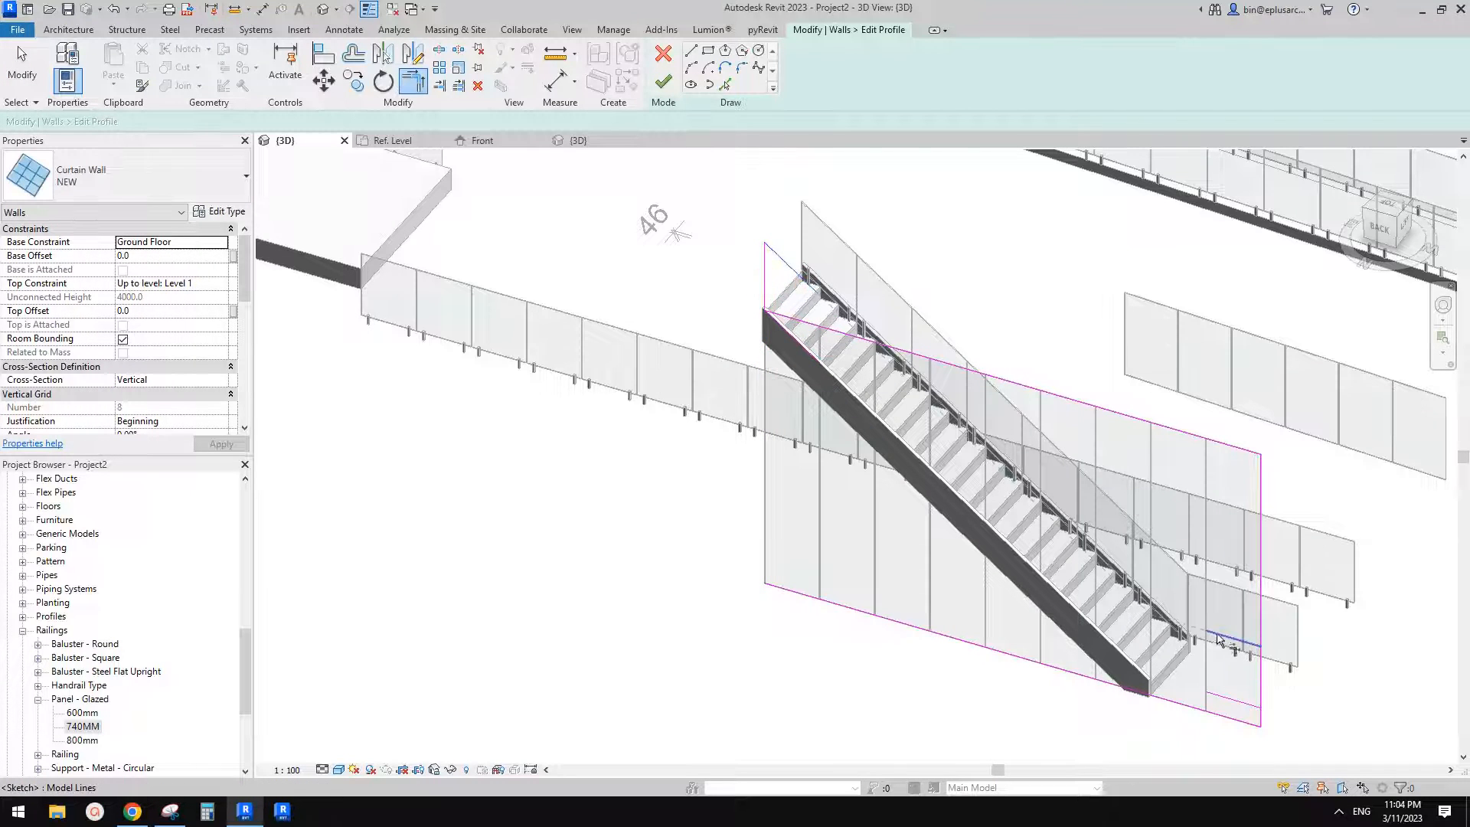
{"action": "scroll", "coordinate": [1218, 637], "scroll_direction": "up", "scroll_amount": 1}
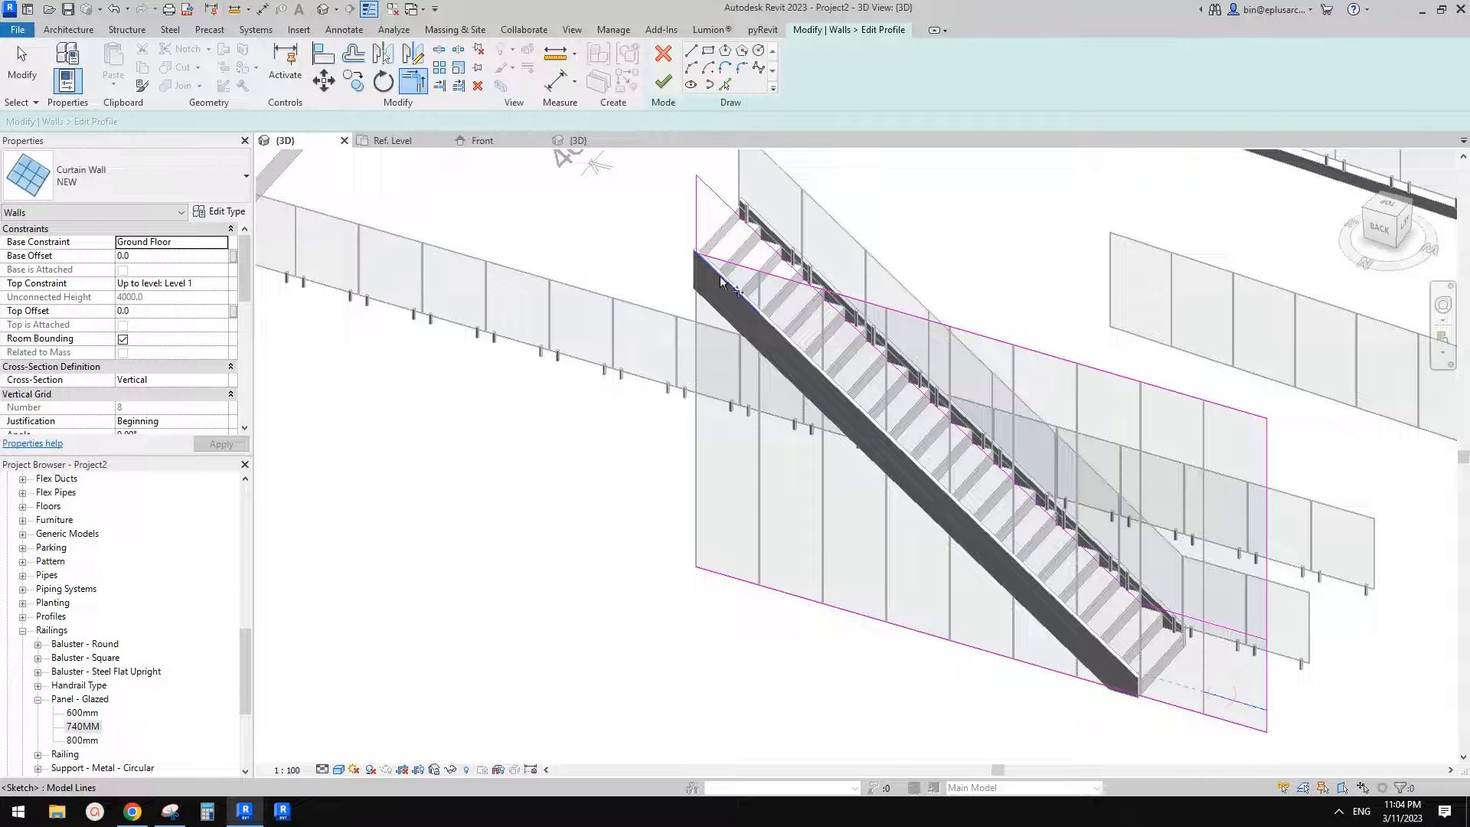
{"action": "left_click", "coordinate": [721, 283]}
{"action": "scroll", "coordinate": [816, 345], "scroll_direction": "down", "scroll_amount": 1}
{"action": "key", "text": "Escape"}
Step: Trim the vertical profile line at the stair's foot to corners with the upper and lower level lines
{"action": "middle_click_drag", "start_coordinate": [1175, 617], "coordinate": [1210, 614], "text": "shift"}
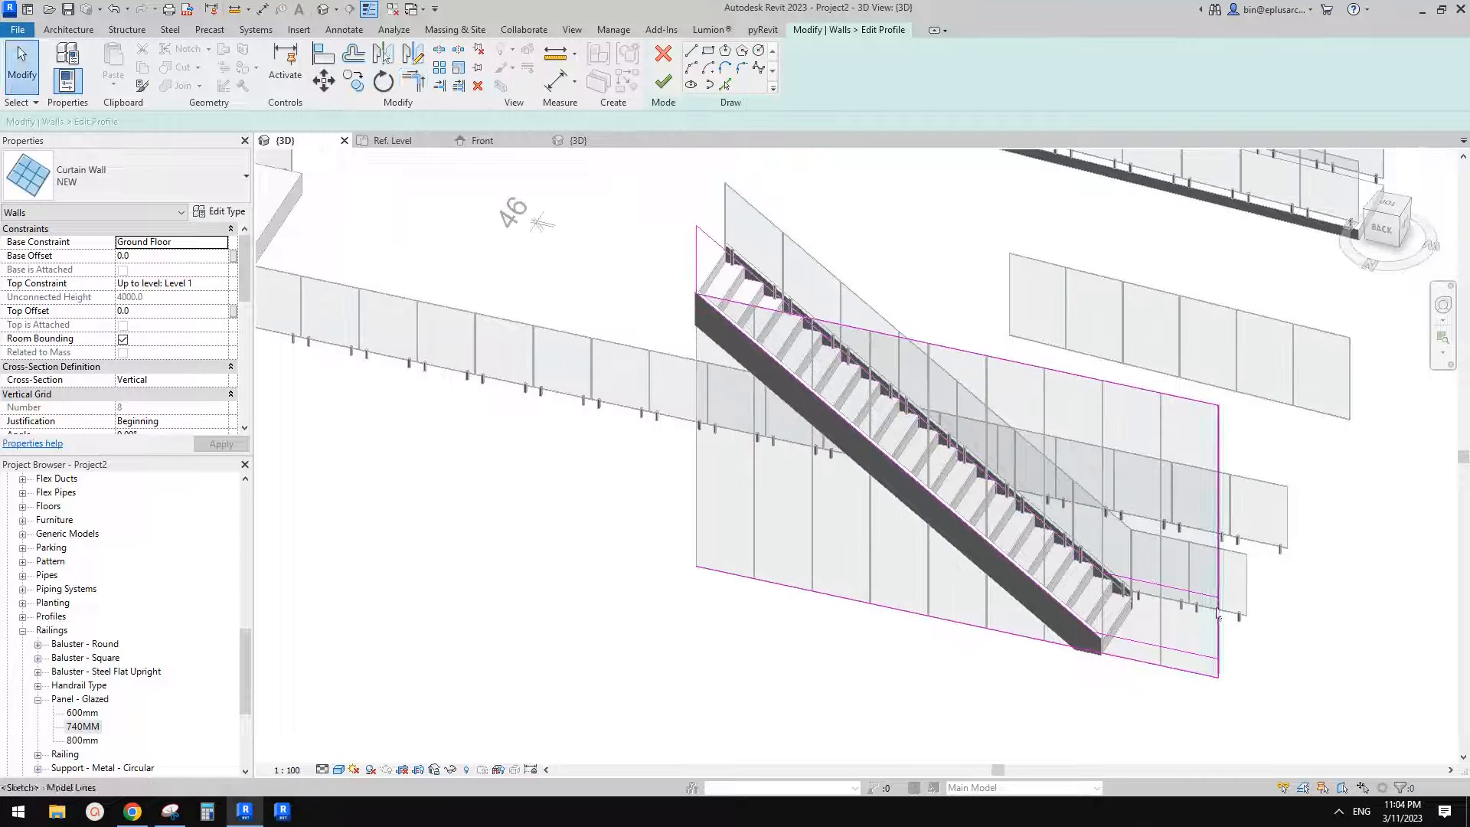
{"action": "key", "text": "t"}
{"action": "key", "text": "r"}
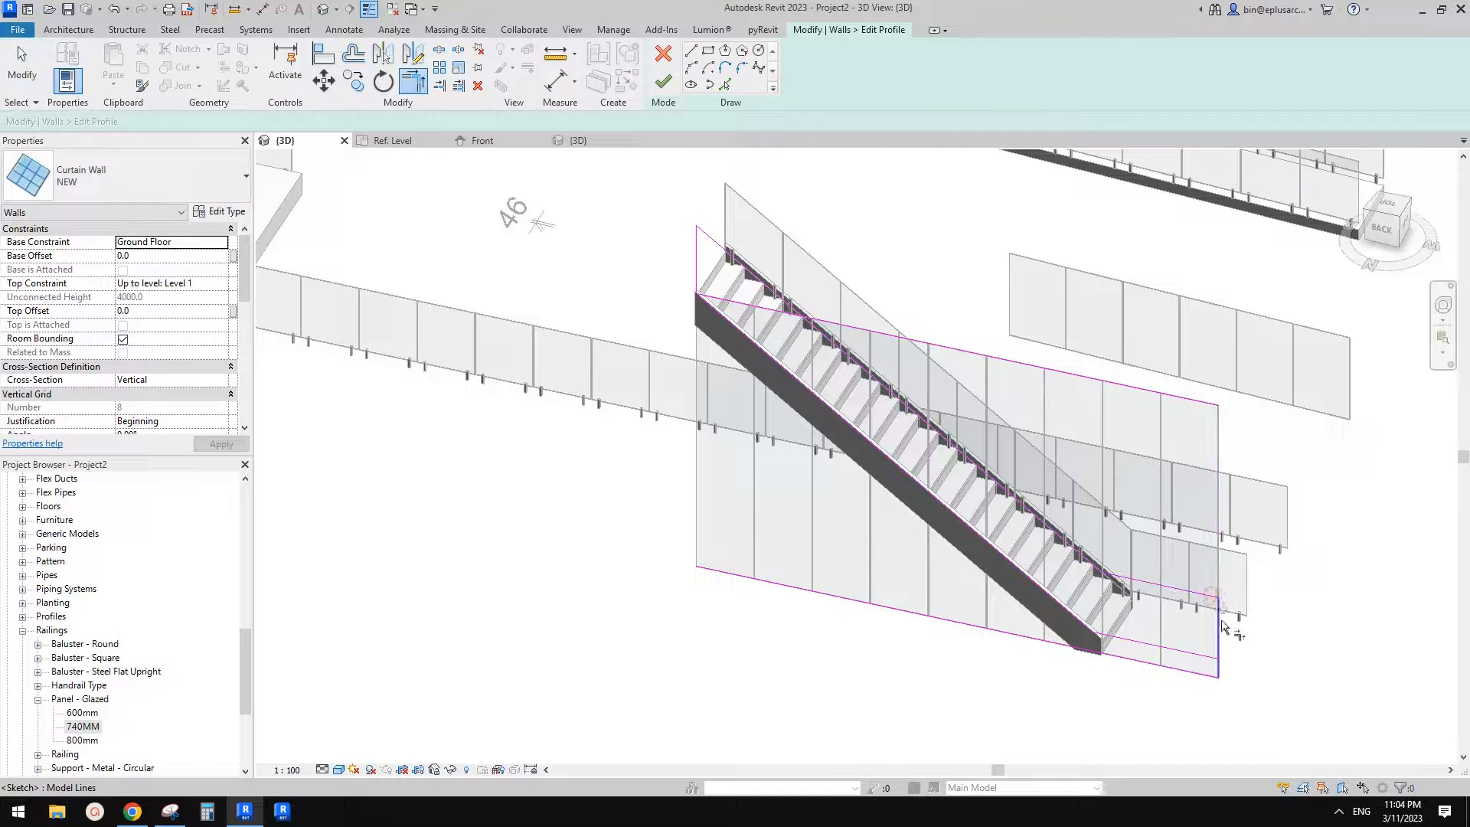
Step: Delete the original bottom and top lines of the curtain wall profile and finish the profile edit
{"action": "left_click", "coordinate": [1169, 669]}
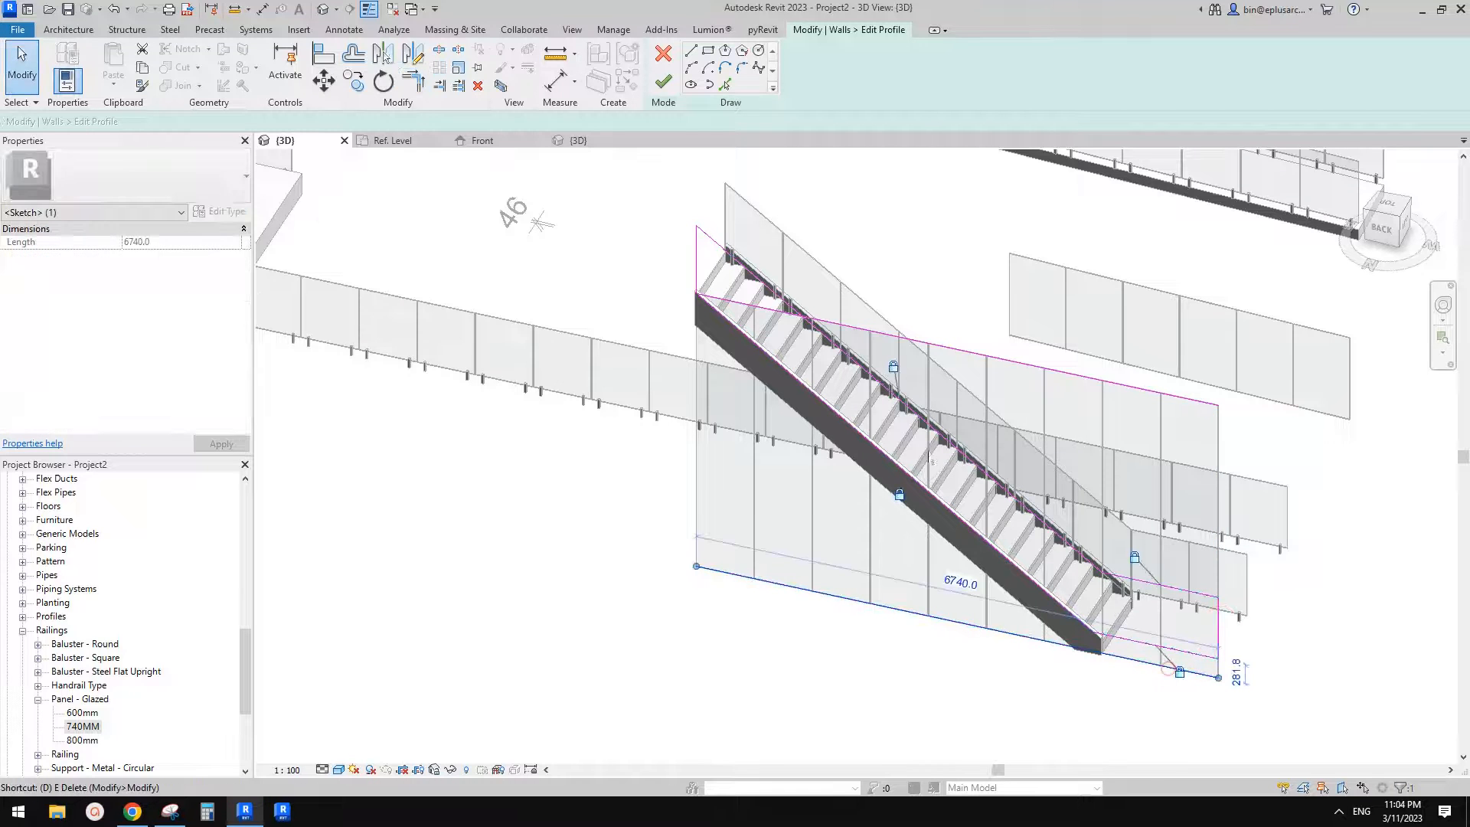
{"action": "key", "text": "Delete"}
{"action": "left_click", "coordinate": [934, 344]}
{"action": "key", "text": "Delete"}
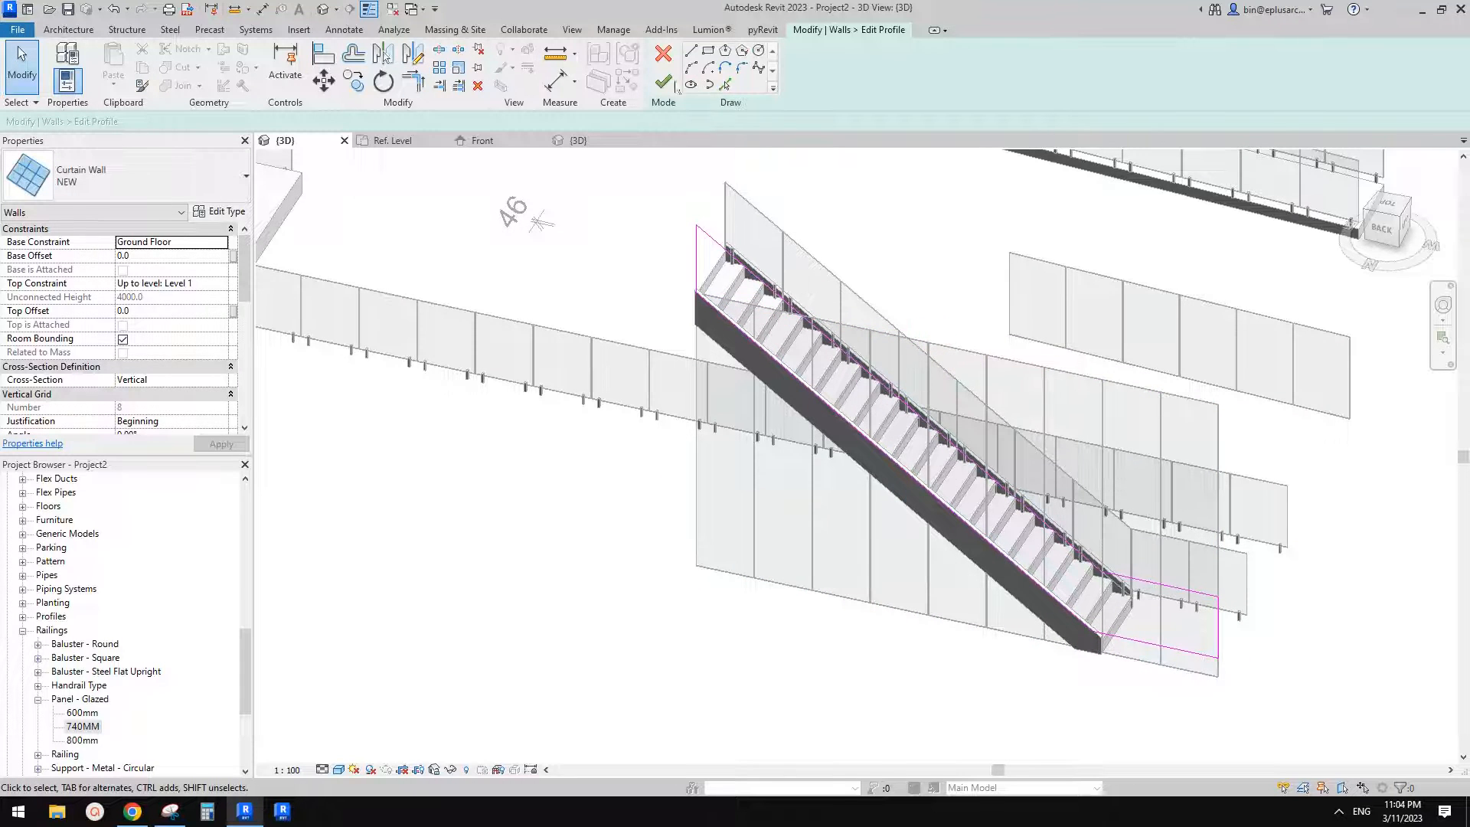
{"action": "left_click", "coordinate": [663, 83]}
Step: Examine the reshaped curtain wall along the stair and compare it with the glass panel railing on the opposite side
{"action": "mouse_move", "coordinate": [1086, 231]}
{"action": "middle_mouse_down", "text": "shift"}
{"action": "mouse_move", "coordinate": [1138, 414]}
{"action": "mouse_move", "coordinate": [1178, 384]}
{"action": "mouse_move", "coordinate": [1067, 281]}
{"action": "mouse_move", "coordinate": [943, 247]}
{"action": "mouse_move", "coordinate": [1135, 328]}
{"action": "middle_mouse_up", "text": "shift"}
{"action": "left_click", "coordinate": [980, 217]}
{"action": "middle_click_drag", "start_coordinate": [961, 265], "coordinate": [1071, 460], "text": "shift"}
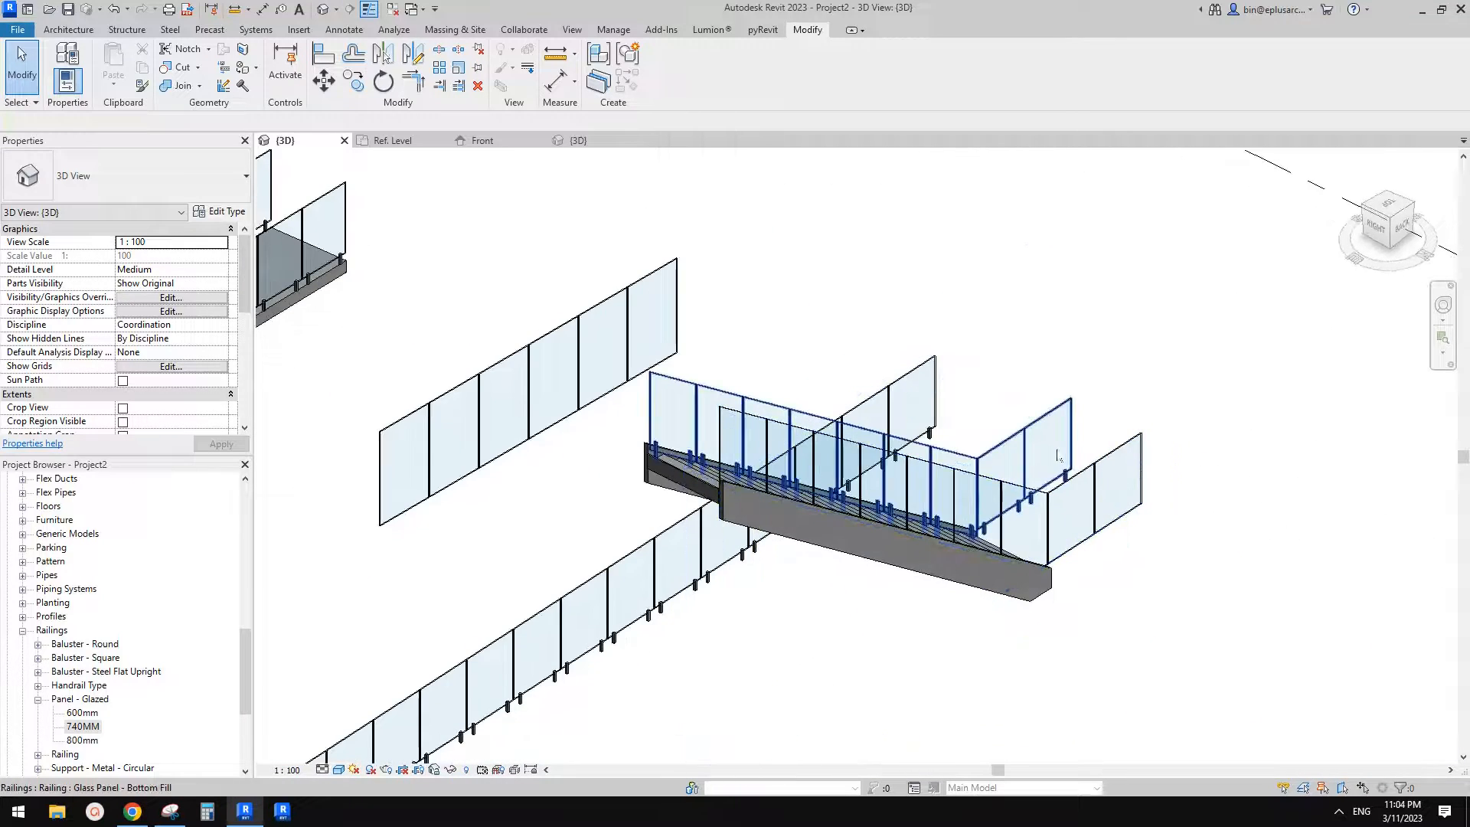
{"action": "scroll", "coordinate": [1156, 485], "scroll_direction": "up", "scroll_amount": 5}
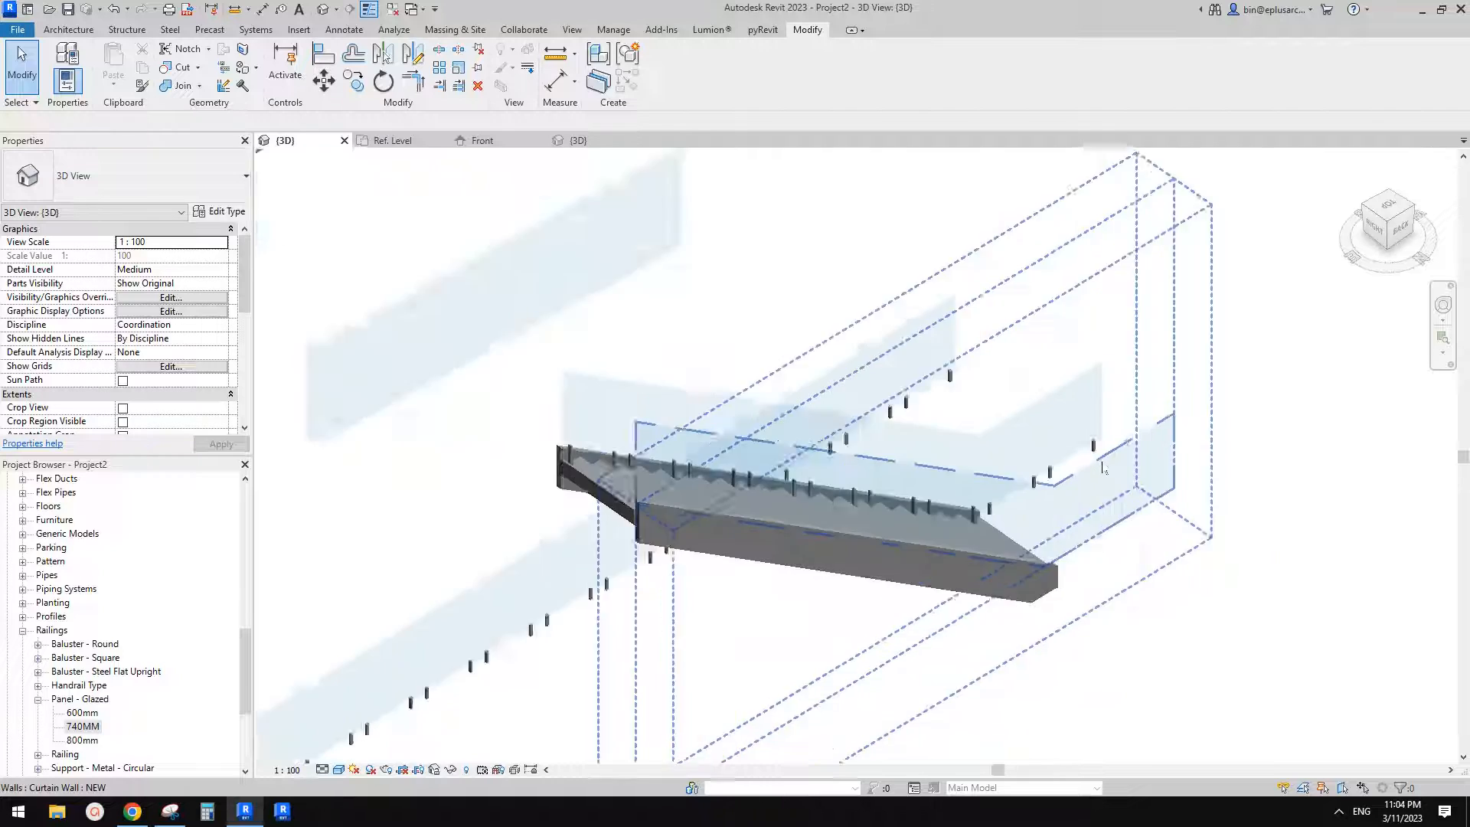
{"action": "left_click", "coordinate": [1095, 448]}
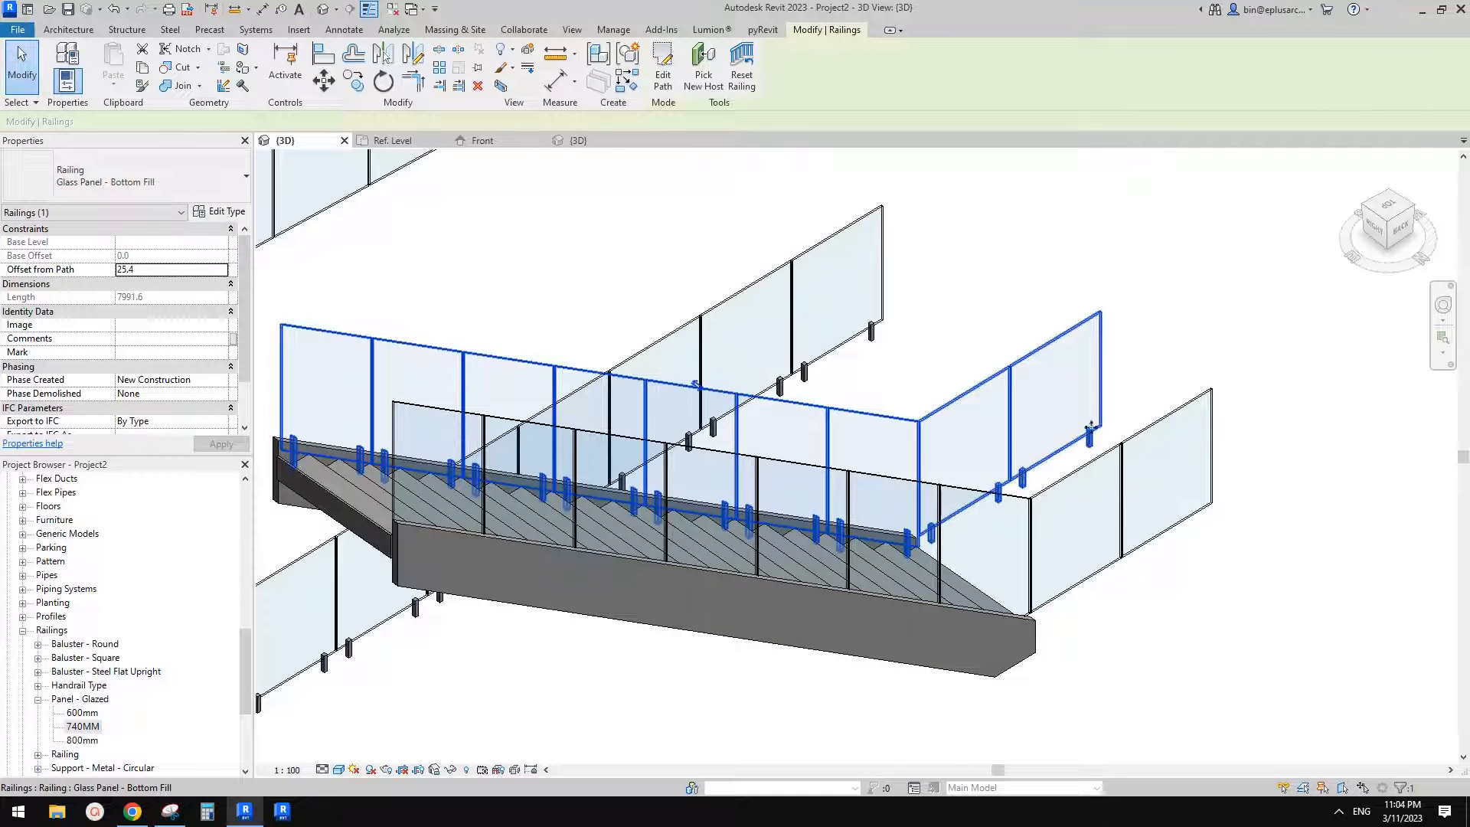
{"action": "scroll", "coordinate": [1023, 465], "scroll_direction": "down", "scroll_amount": 2}
{"action": "left_click", "coordinate": [915, 477]}
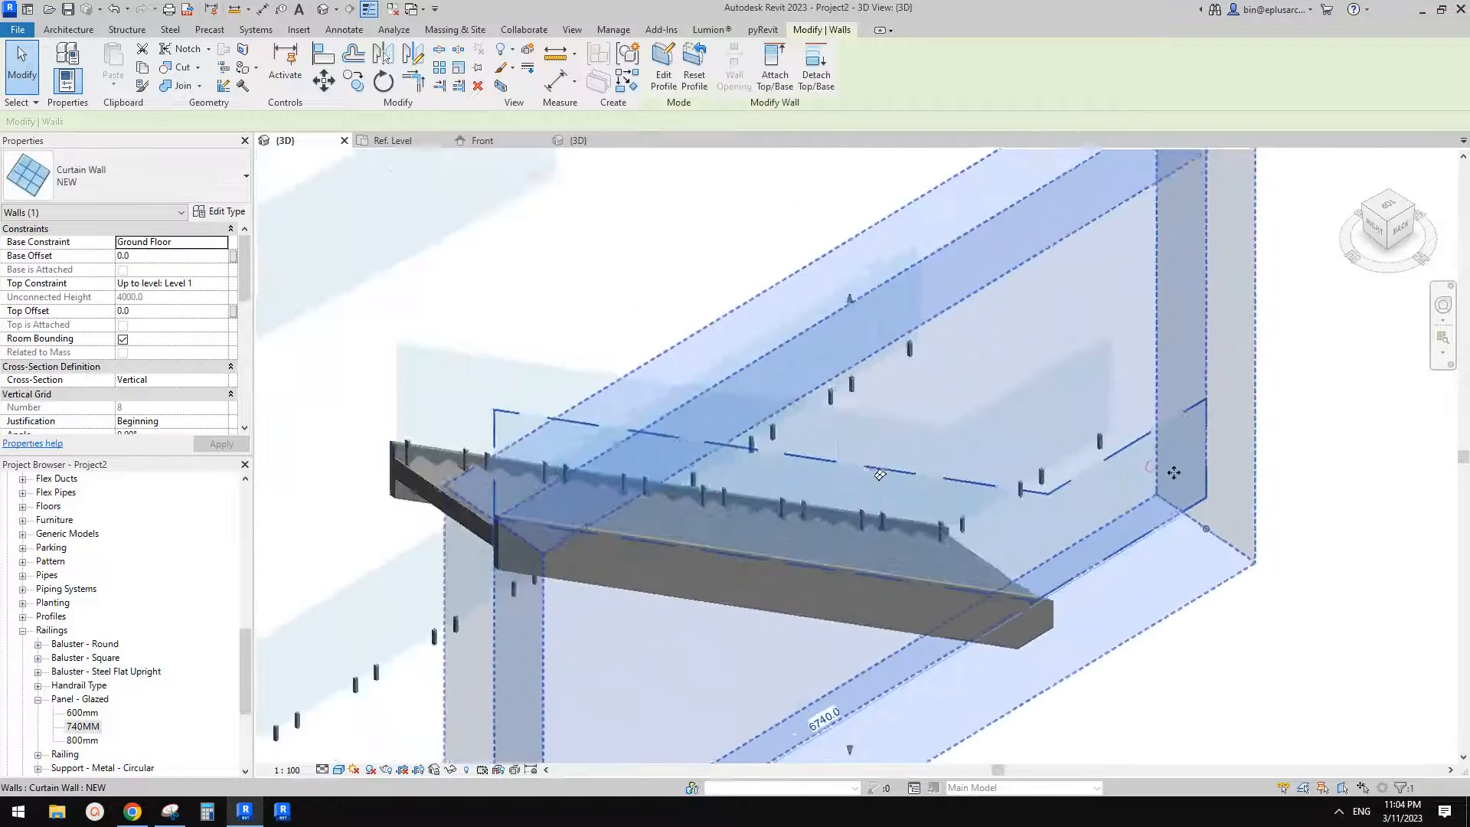
{"action": "middle_click_drag", "start_coordinate": [1072, 423], "coordinate": [1062, 427]}
{"action": "middle_click_drag", "start_coordinate": [1174, 465], "coordinate": [643, 348]}
{"action": "left_click", "coordinate": [651, 348]}
Step: Examine the long straight glass panel railing and its type beside the stair
{"action": "middle_click_drag", "start_coordinate": [884, 363], "coordinate": [912, 443]}
{"action": "scroll", "coordinate": [963, 423], "scroll_direction": "down", "scroll_amount": 1}
{"action": "left_click", "coordinate": [1024, 474]}
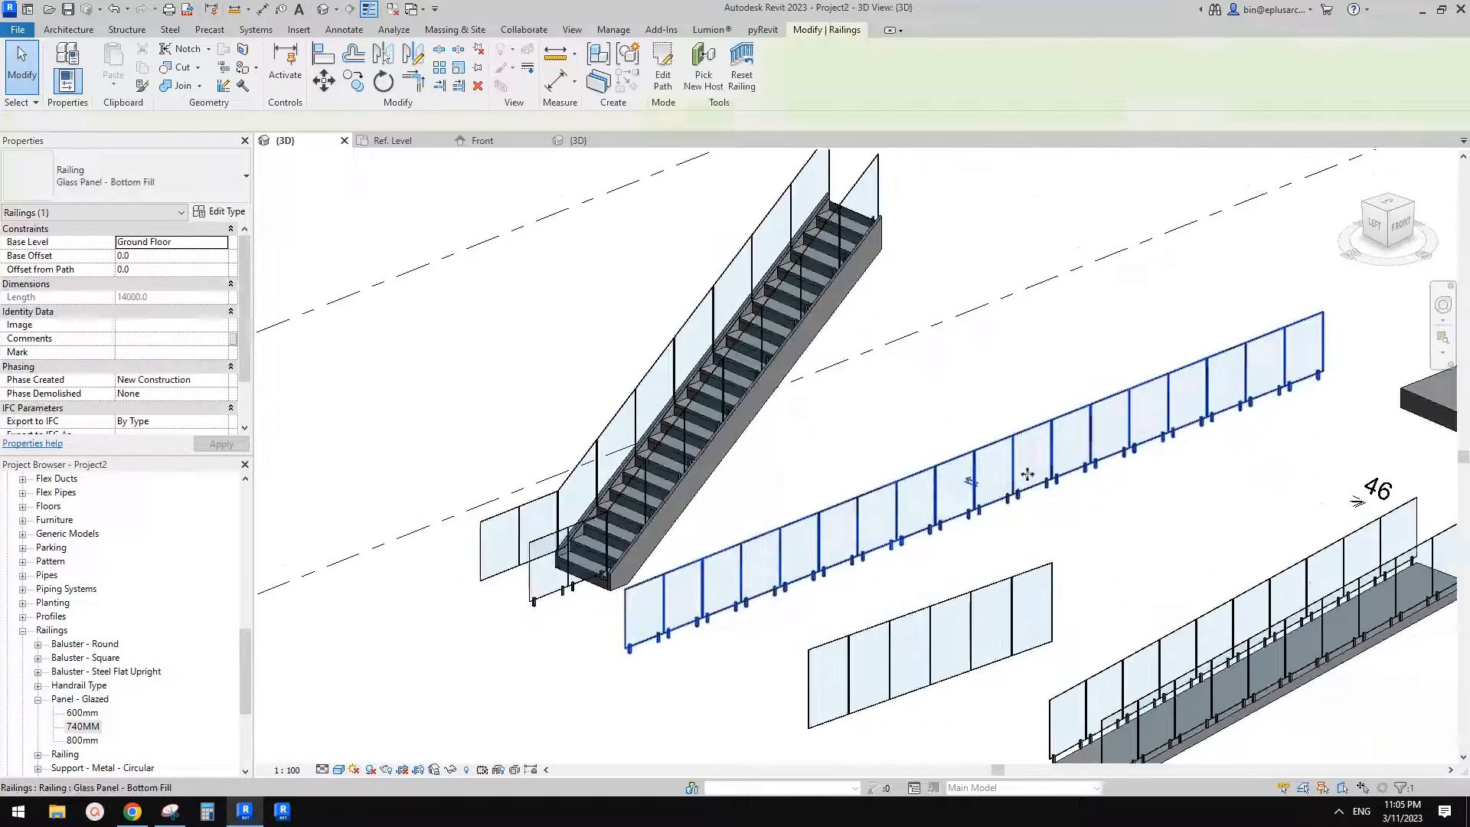
{"action": "middle_click_drag", "start_coordinate": [1027, 476], "coordinate": [982, 471]}
{"action": "middle_click_drag", "start_coordinate": [981, 470], "coordinate": [806, 450], "text": "shift"}
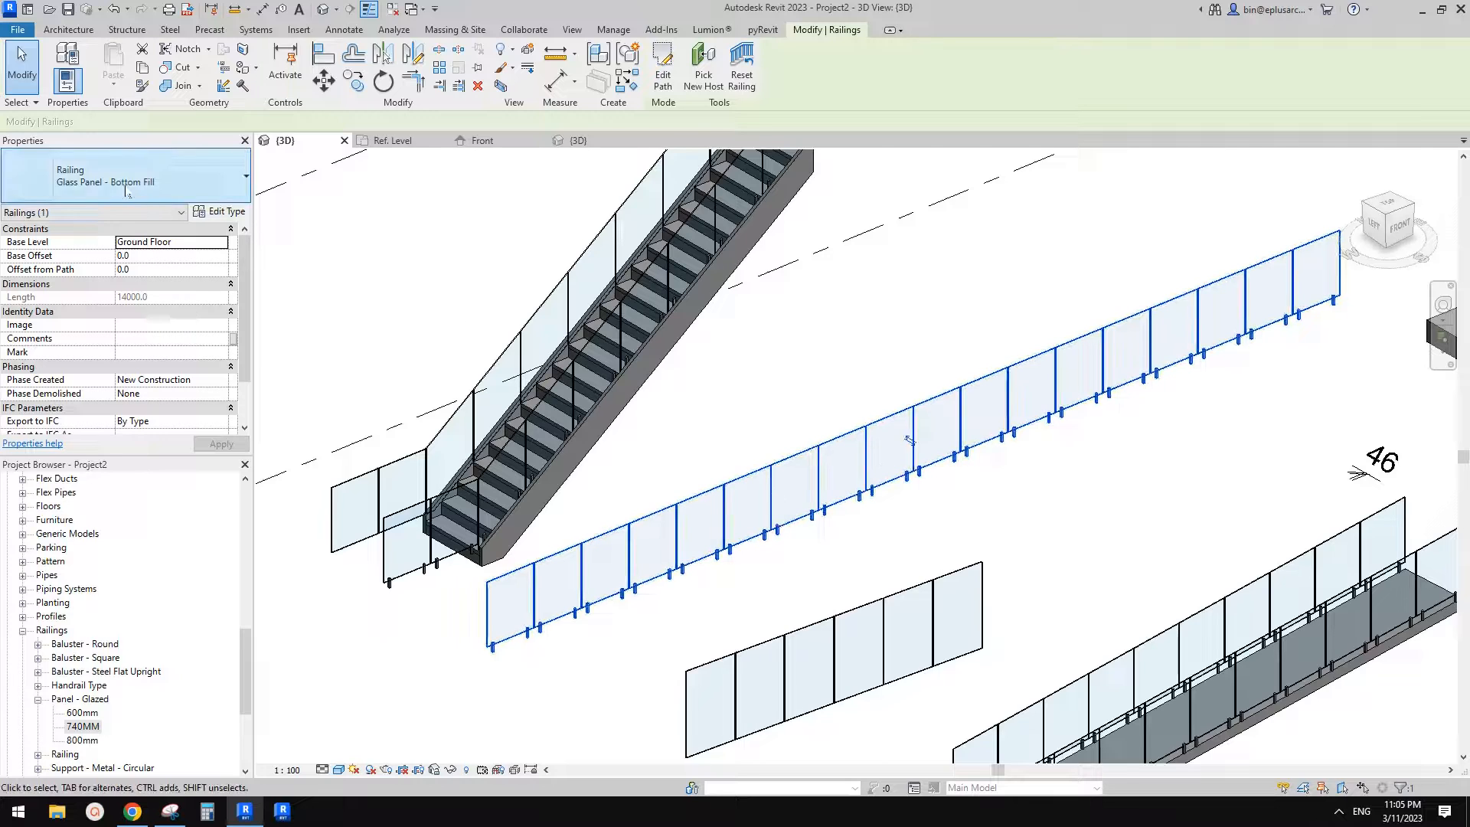
{"action": "middle_click_drag", "start_coordinate": [933, 463], "coordinate": [996, 528], "text": "shift"}
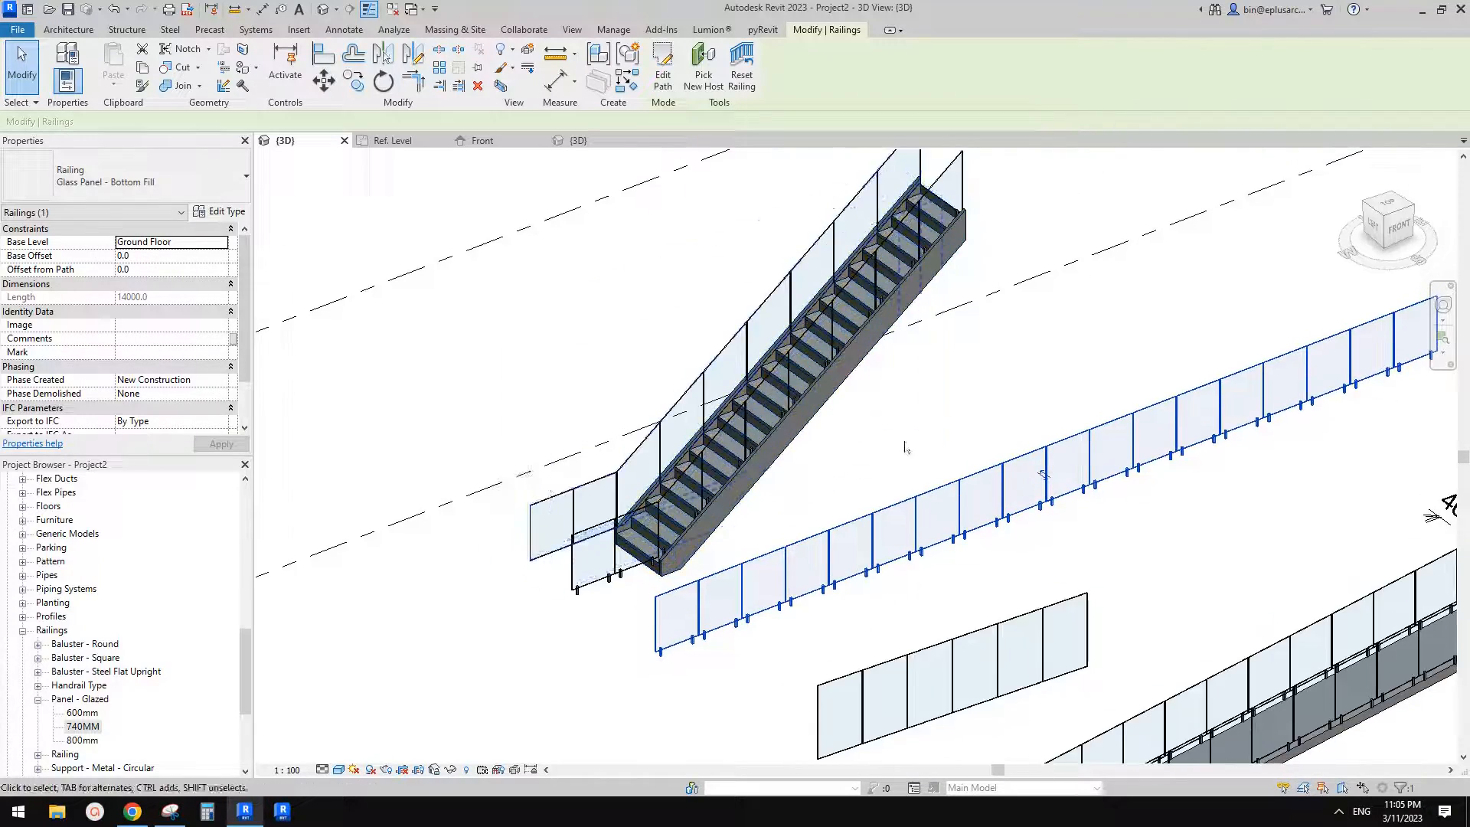
{"action": "middle_click_drag", "start_coordinate": [906, 447], "coordinate": [870, 496], "text": "shift"}
{"action": "left_click", "coordinate": [868, 492]}
Step: Review the stair's curtain wall together with the other glass railings on the ramp, slab and ground
{"action": "left_click", "coordinate": [730, 345]}
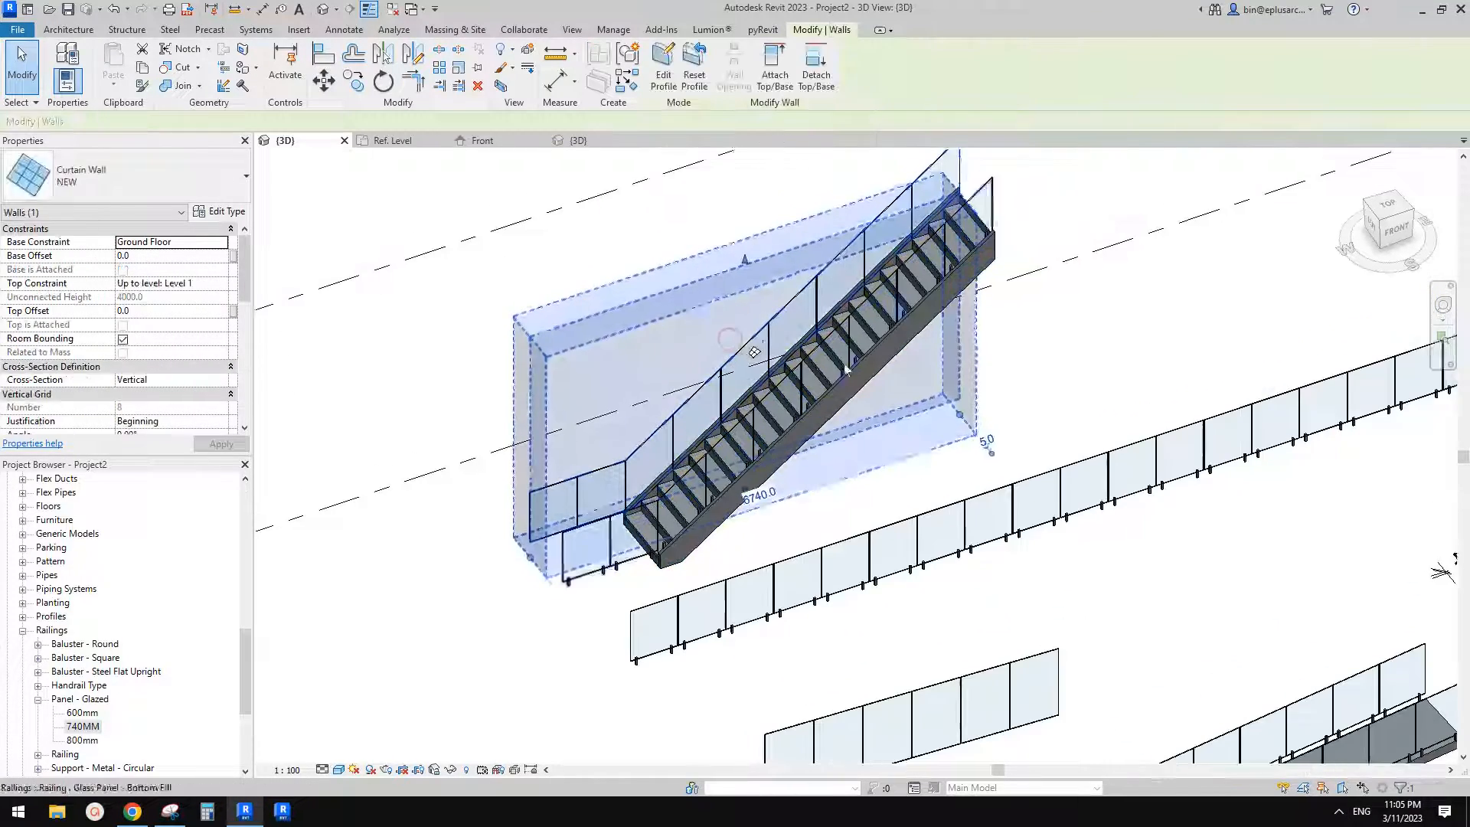
{"action": "middle_click_drag", "start_coordinate": [694, 370], "coordinate": [708, 388]}
{"action": "middle_click_drag", "start_coordinate": [1069, 424], "coordinate": [1053, 464]}
{"action": "scroll", "coordinate": [1057, 422], "scroll_direction": "down", "scroll_amount": 4}
{"action": "left_click", "coordinate": [1064, 437]}
{"action": "scroll", "coordinate": [1053, 464], "scroll_direction": "up", "scroll_amount": 1}
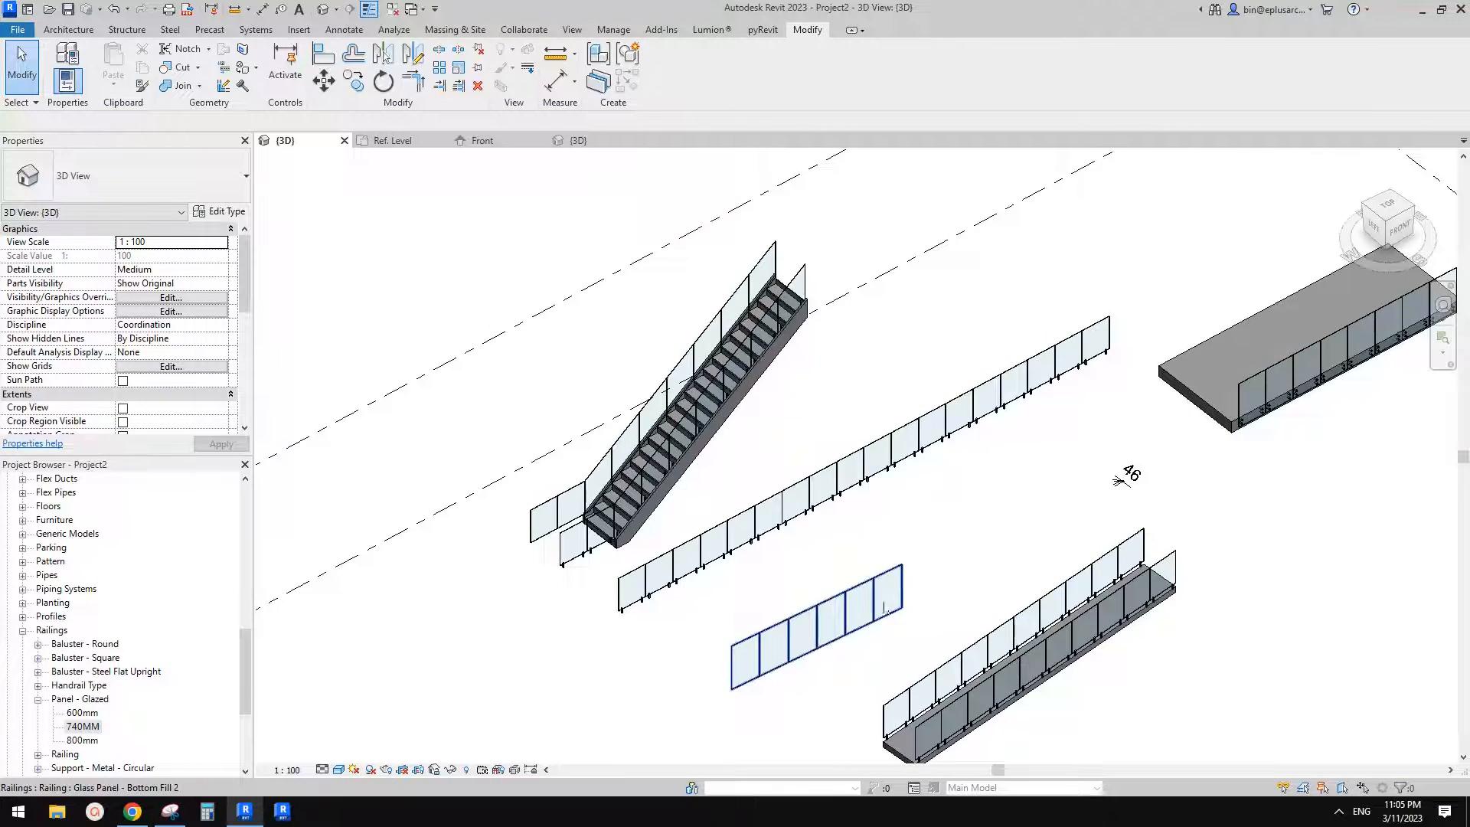
{"action": "middle_click_drag", "start_coordinate": [868, 603], "coordinate": [871, 602]}
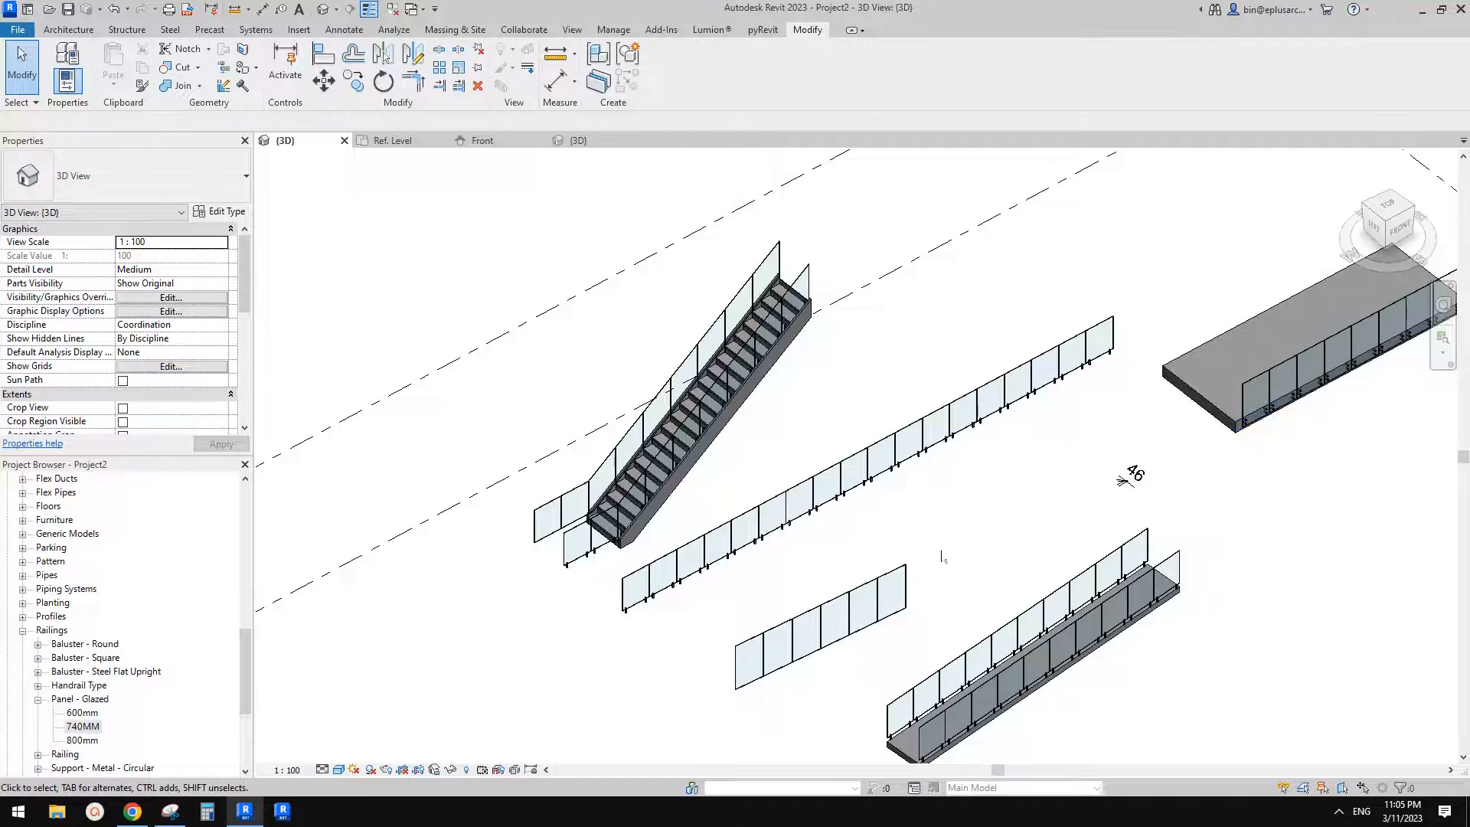
{"action": "middle_click_drag", "start_coordinate": [942, 557], "coordinate": [952, 554]}
{"action": "middle_click_drag", "start_coordinate": [996, 496], "coordinate": [932, 541]}
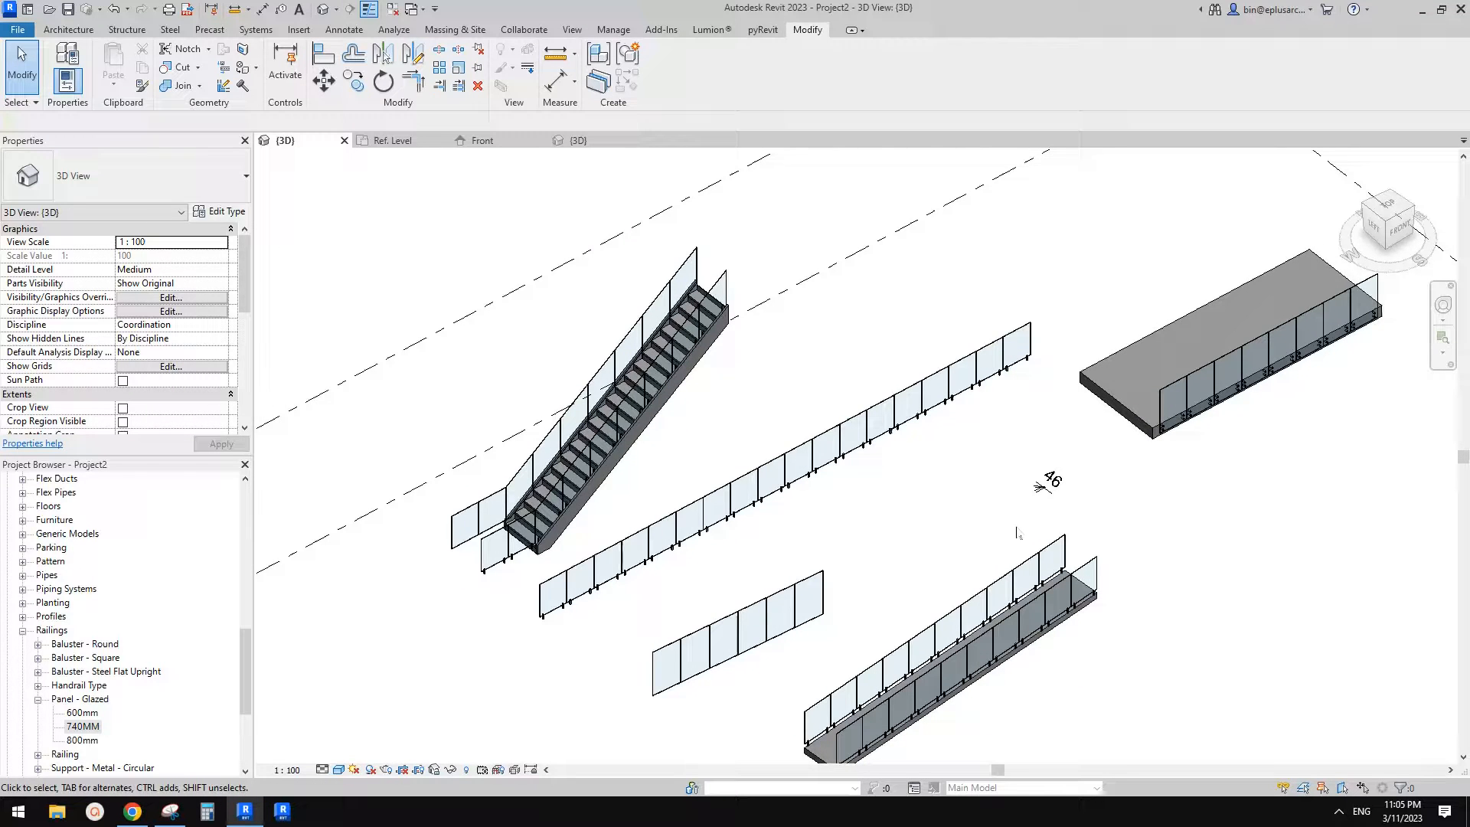
{"action": "middle_click_drag", "start_coordinate": [1017, 531], "coordinate": [975, 522]}
{"action": "scroll", "coordinate": [949, 498], "scroll_direction": "down", "scroll_amount": 1}
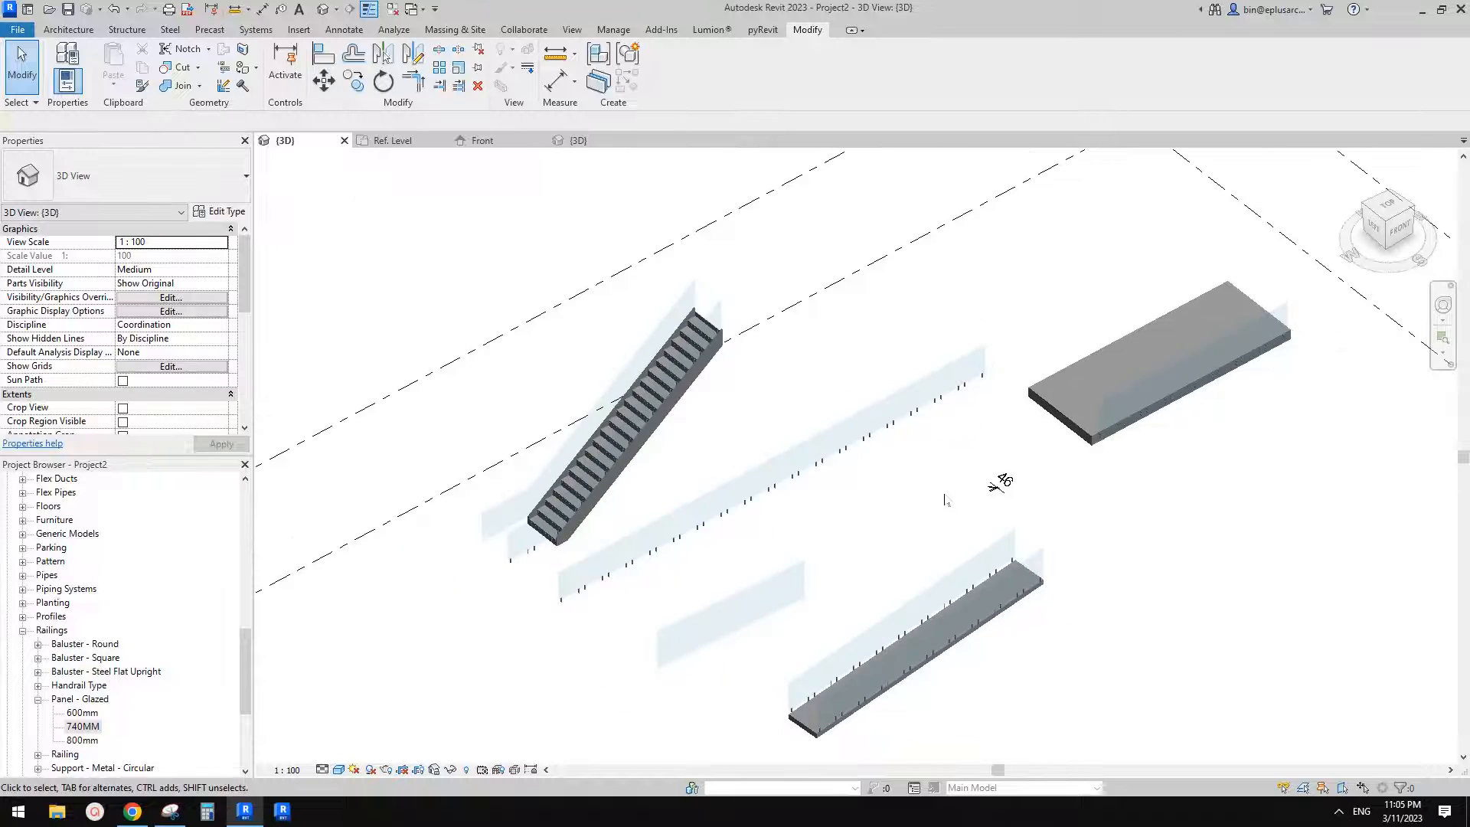